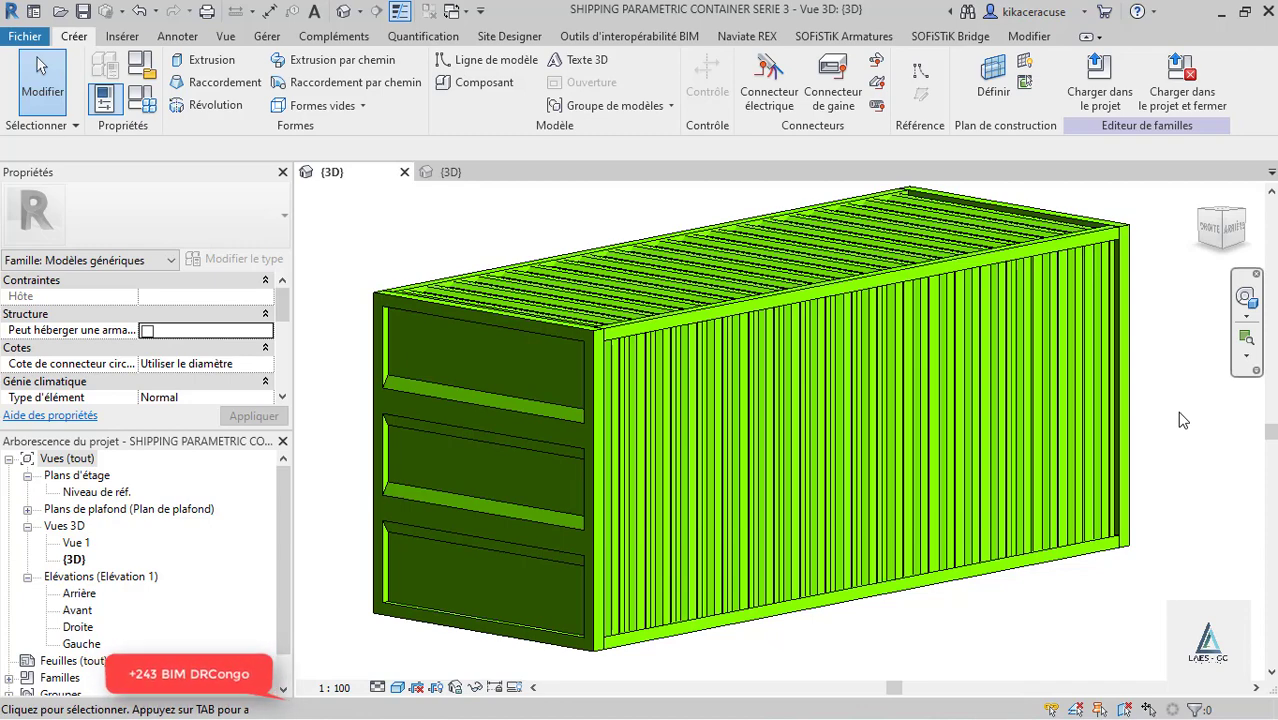
# Step: Examine the finished parametric shipping container family and the container house project from several 3D angles
pyautogui.keyDown('shift'); pyautogui.moveTo(1122, 390); pyautogui.dragTo(985, 390, button='middle'); pyautogui.keyUp('shift')
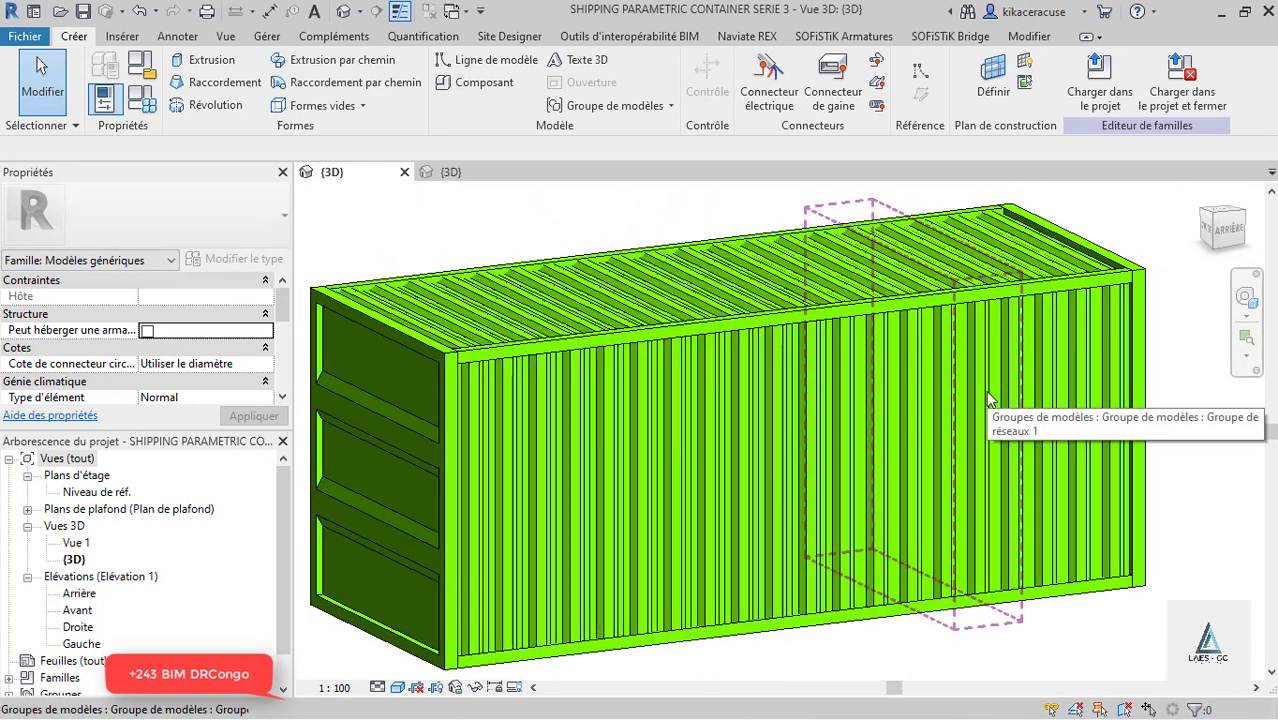
pyautogui.scroll(-2, 642, 260)
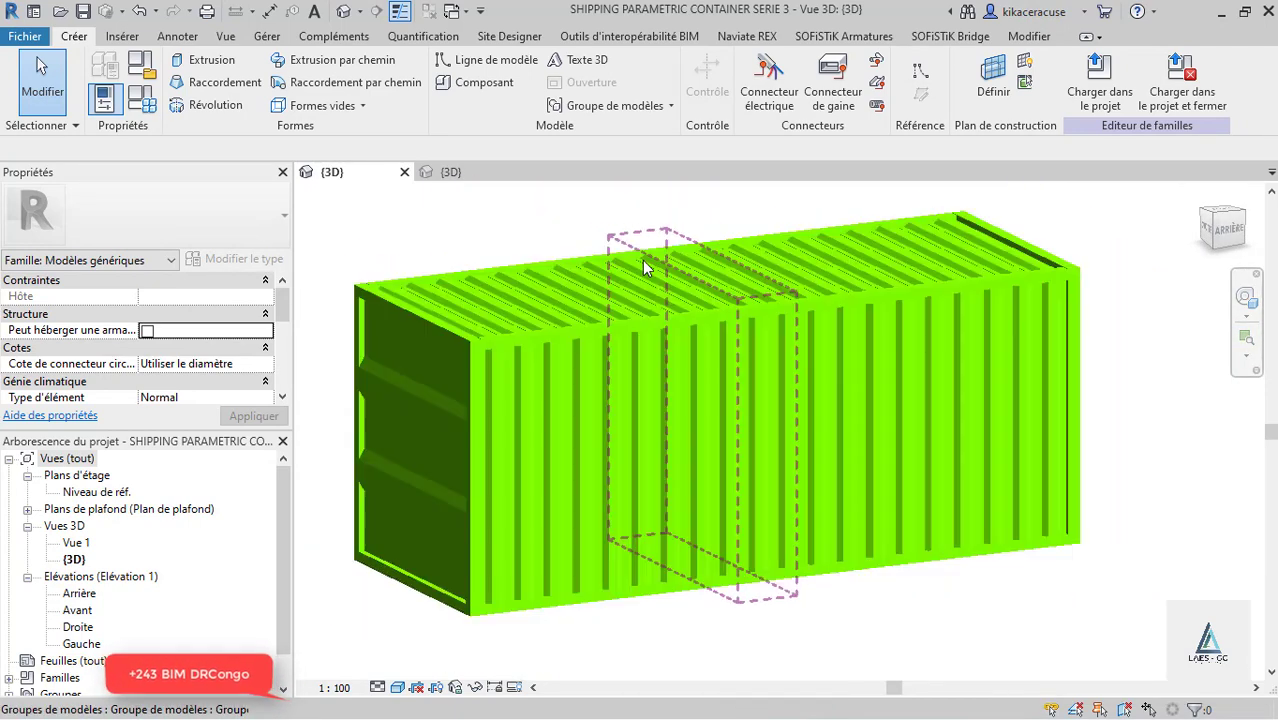
pyautogui.click(469, 179)
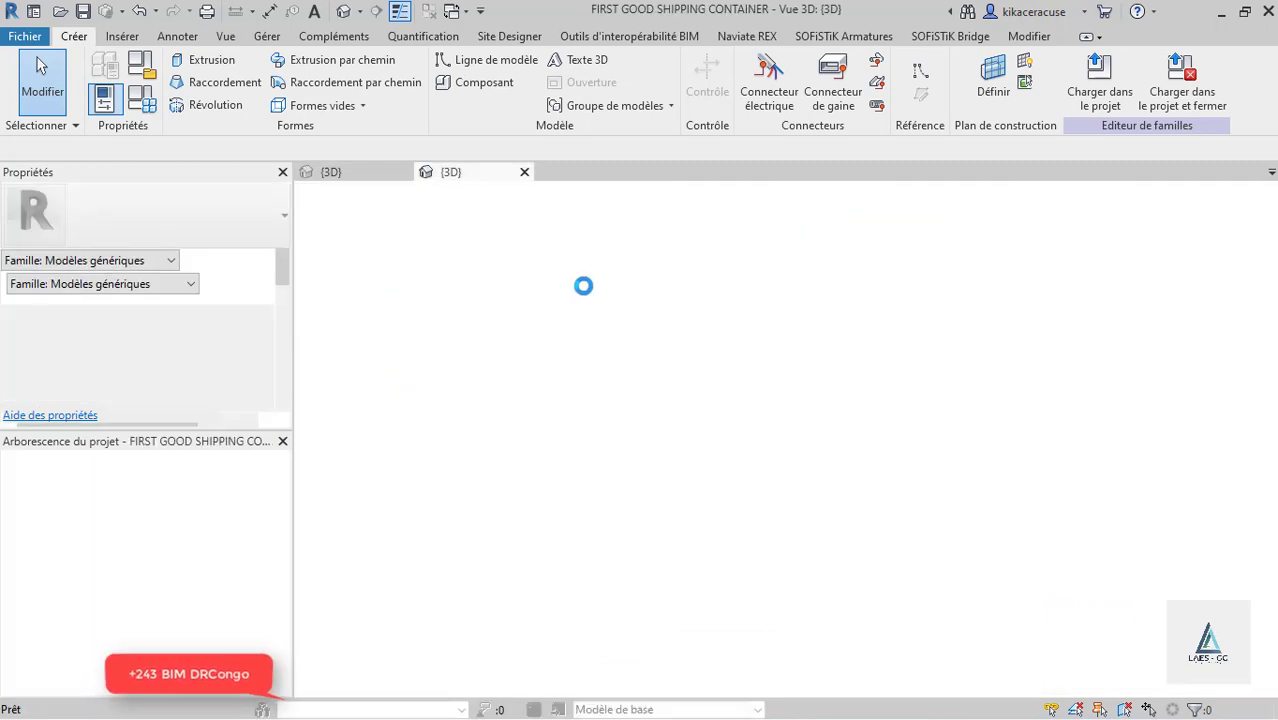
pyautogui.scroll(4, 697, 312)
pyautogui.scroll(-2, 697, 312)
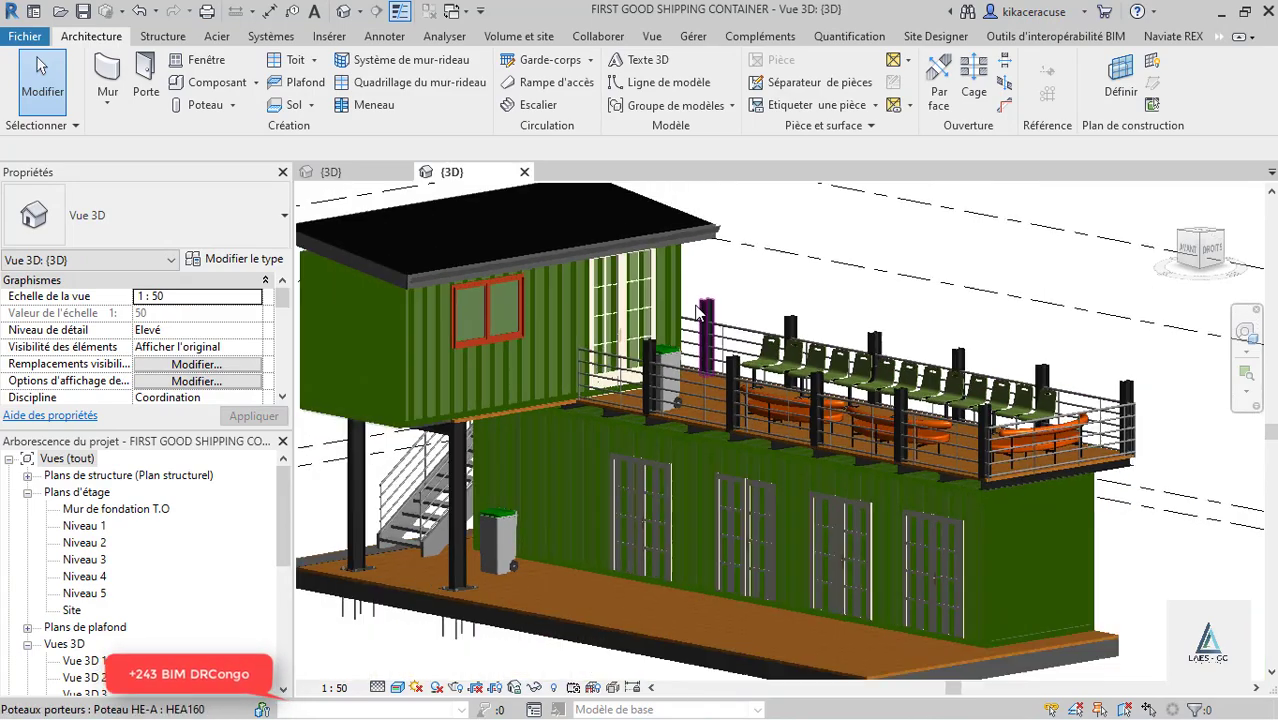
pyautogui.scroll(-2, 697, 312)
pyautogui.keyDown('shift'); pyautogui.moveTo(886, 394); pyautogui.dragTo(671, 310, button='middle'); pyautogui.keyUp('shift')
pyautogui.scroll(5, 671, 310)
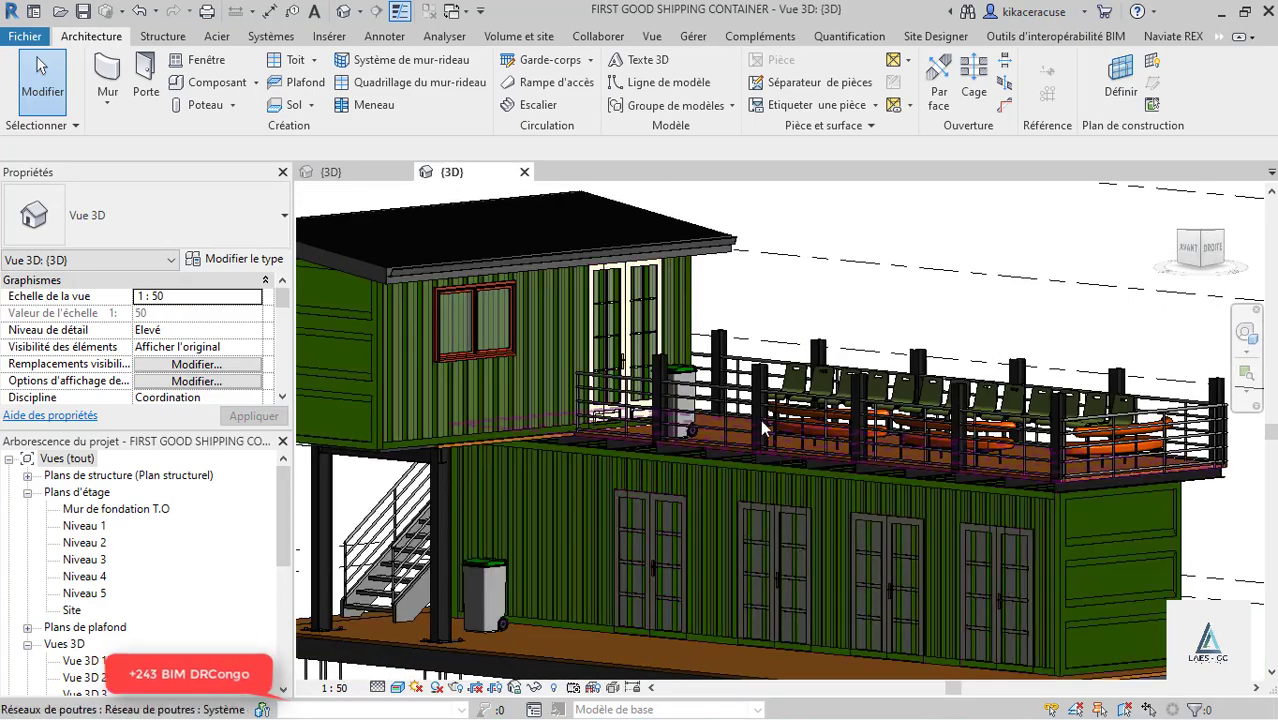
pyautogui.scroll(-3, 596, 383)
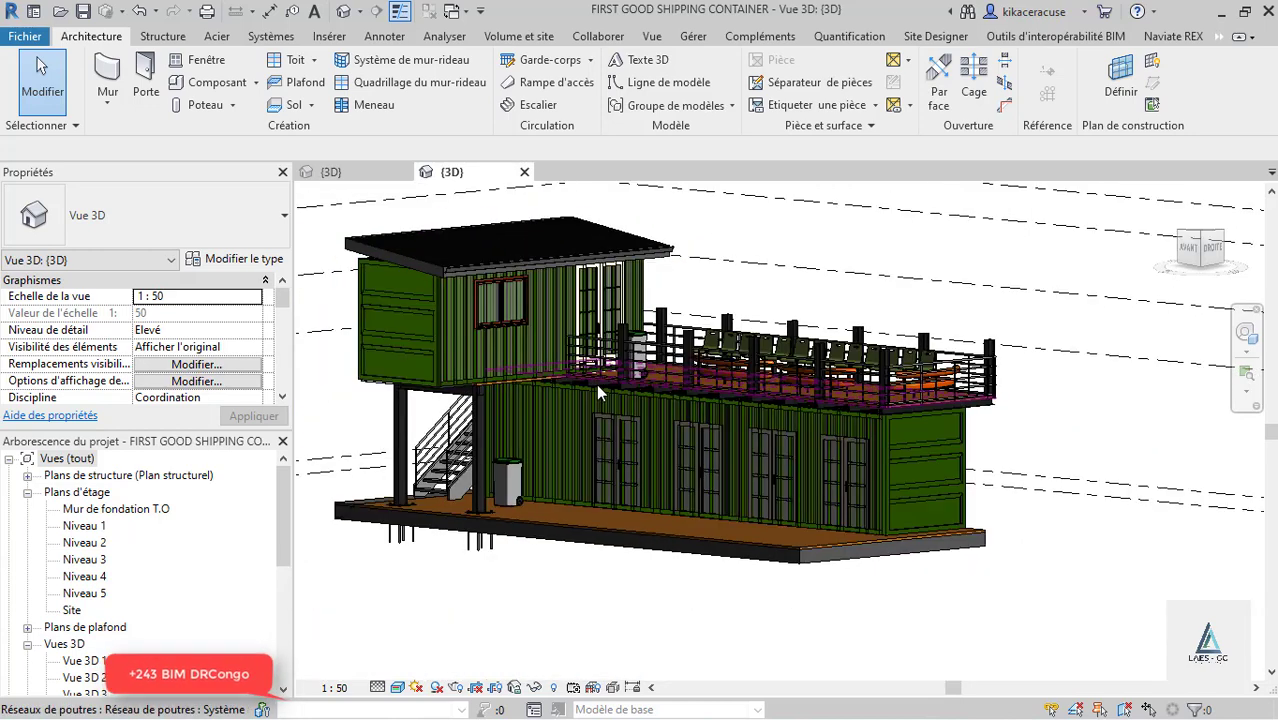
# Step: Create a new family from the "Modèle générique métrique" template
pyautogui.hotkey('ctrl', 'd')
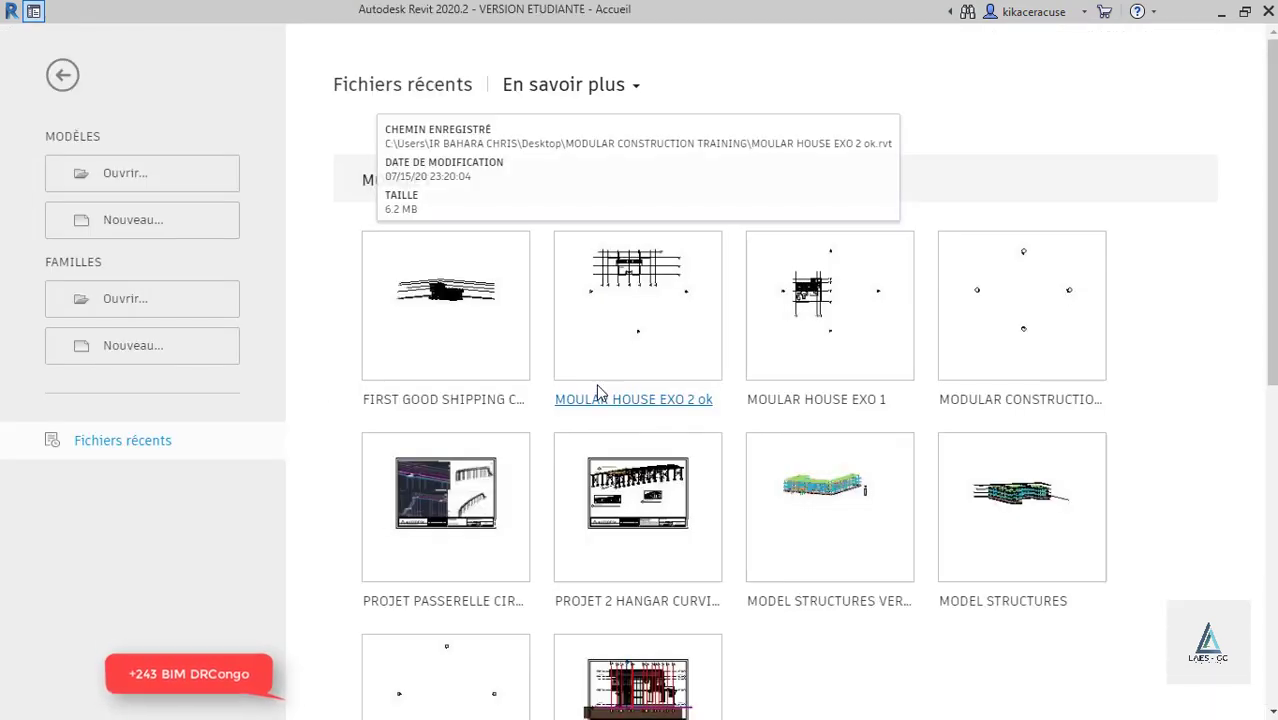
pyautogui.scroll(-5, 702, 368)
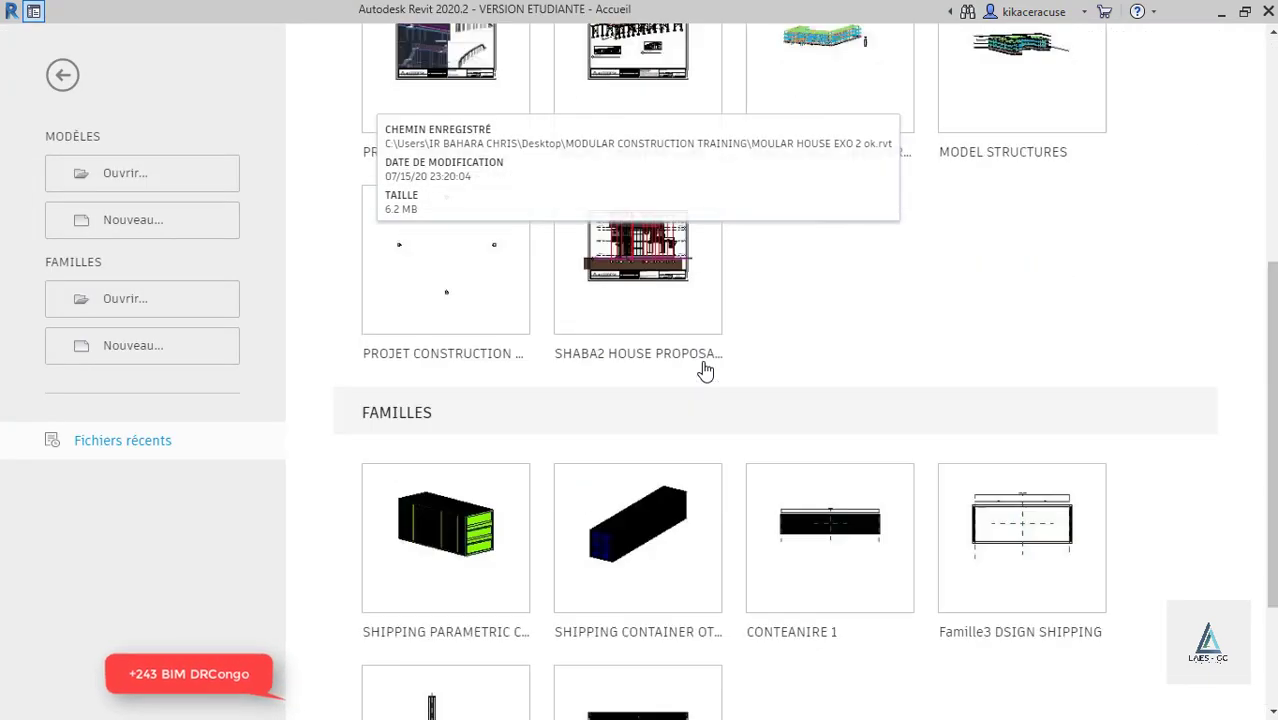
pyautogui.scroll(-2, 702, 365)
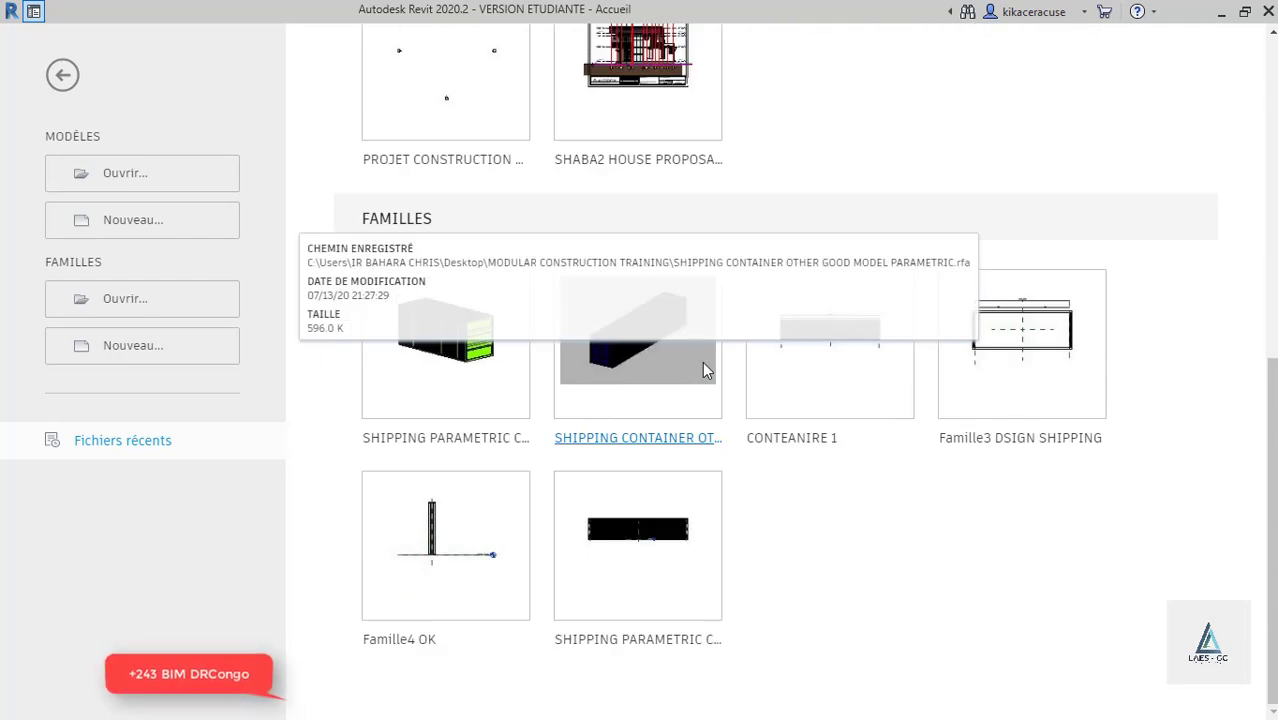
pyautogui.scroll(10, 702, 365)
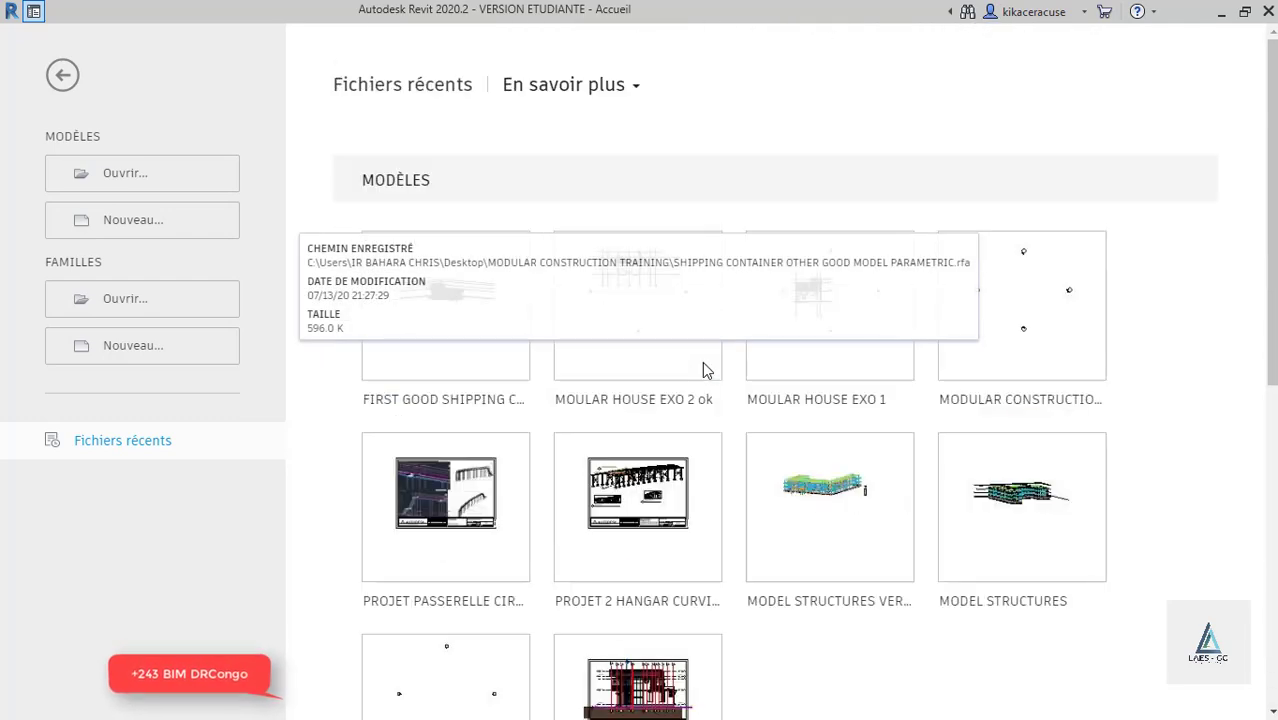
pyautogui.click(120, 355)
pyautogui.click(458, 388)
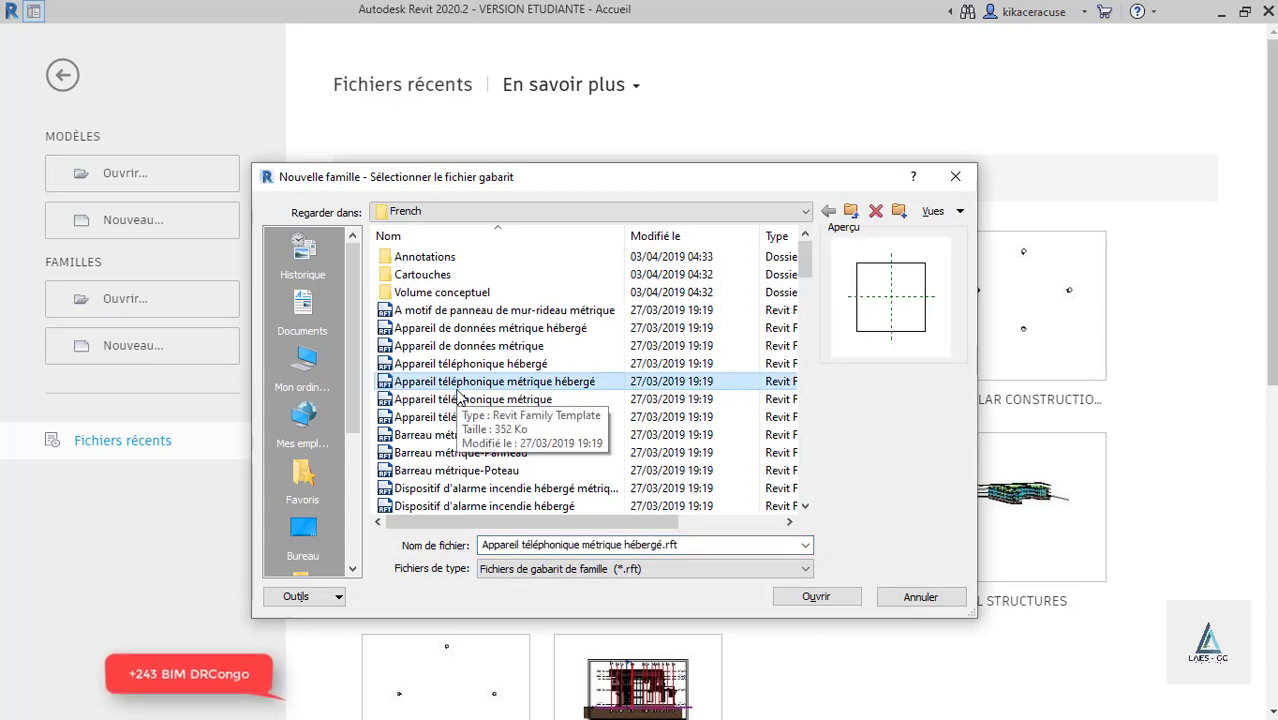
pyautogui.press('m')
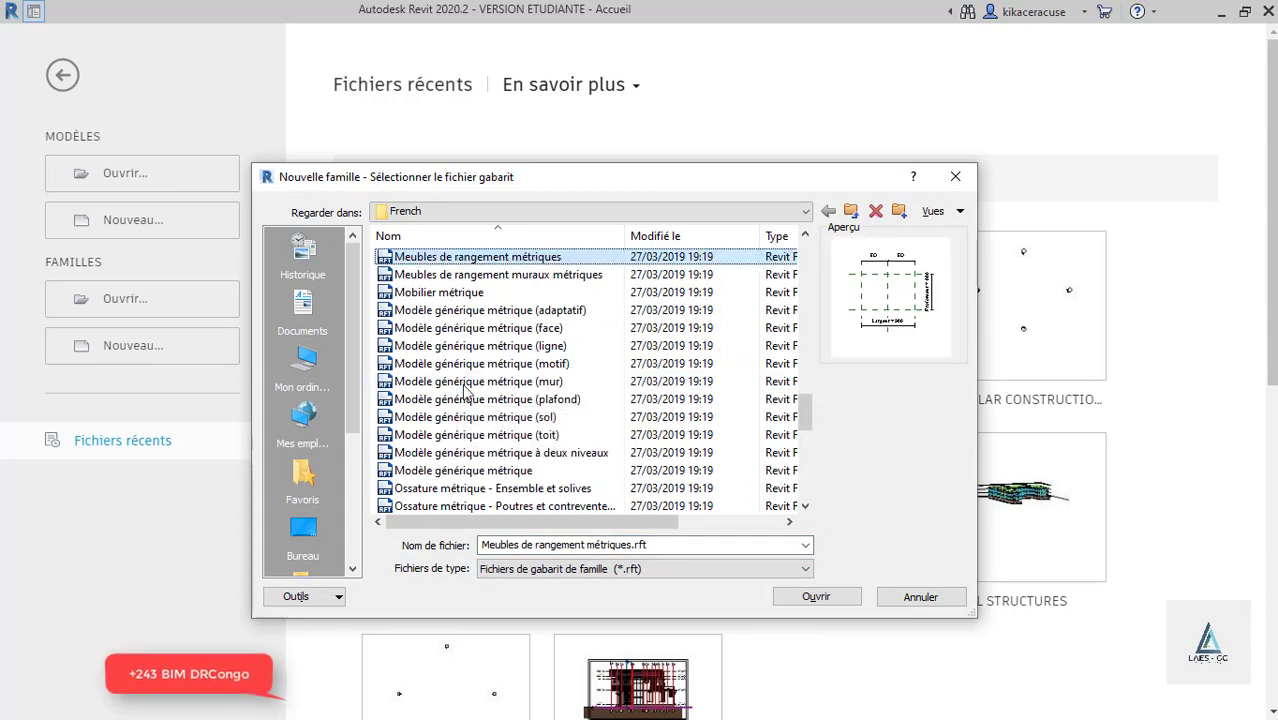
pyautogui.click(487, 471)
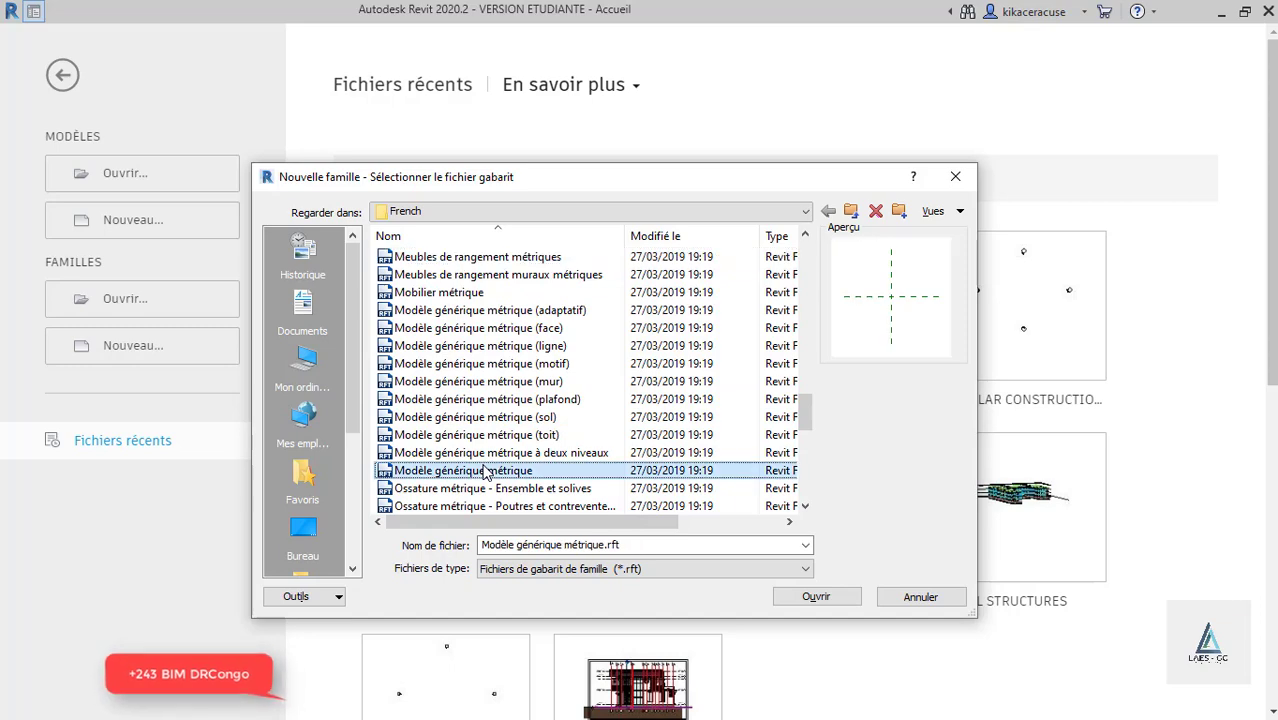
pyautogui.click(816, 598)
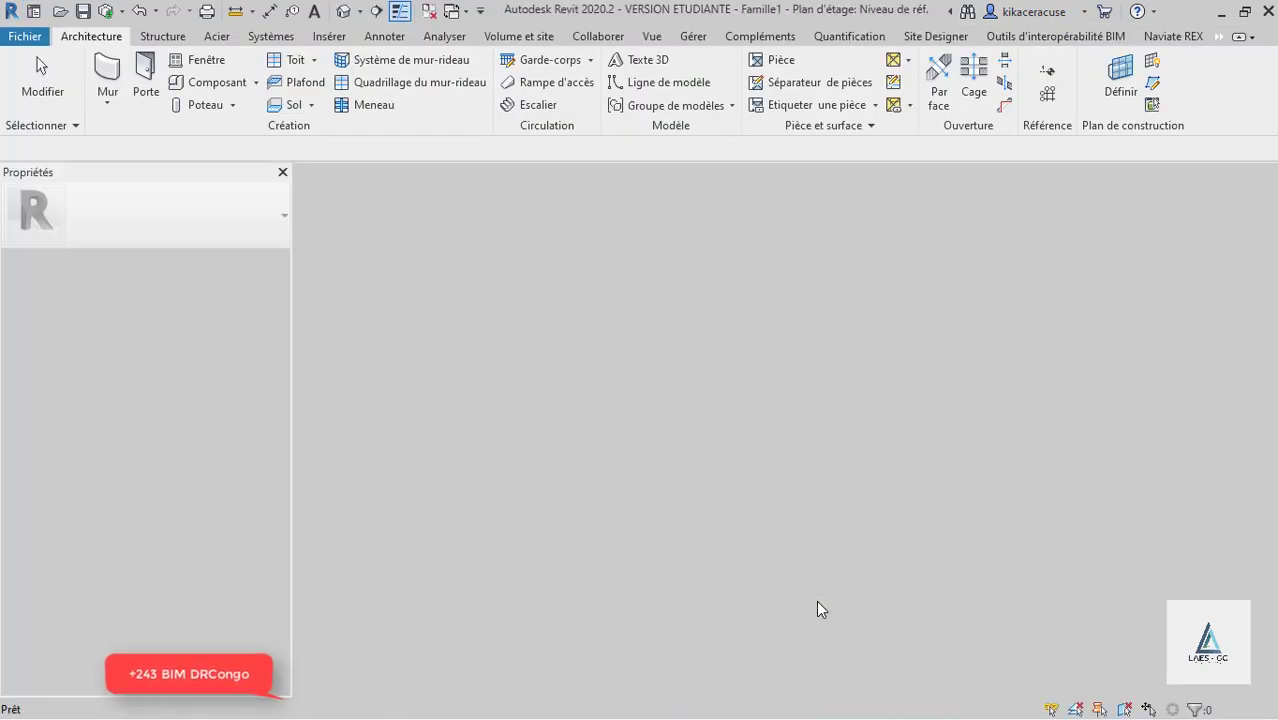
# Step: Set the family's length unit to centimetres (Centimètres)
pyautogui.scroll(2, 873, 434)
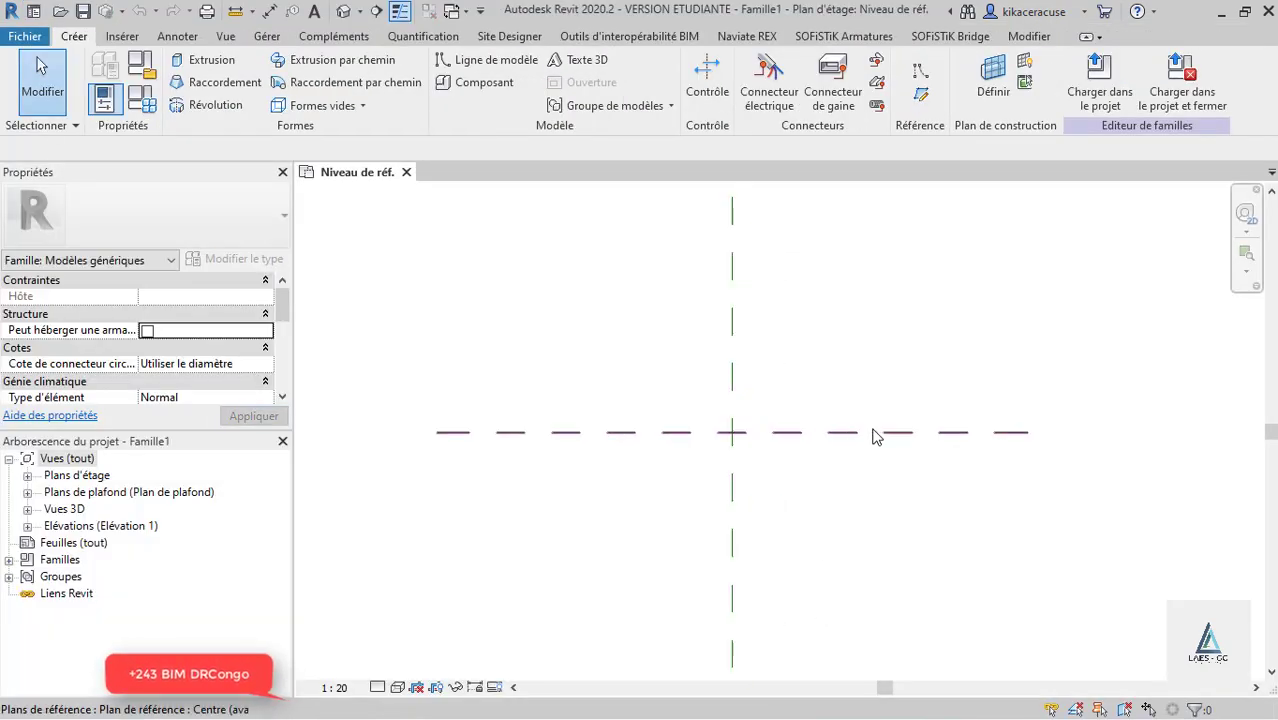
pyautogui.press('n')
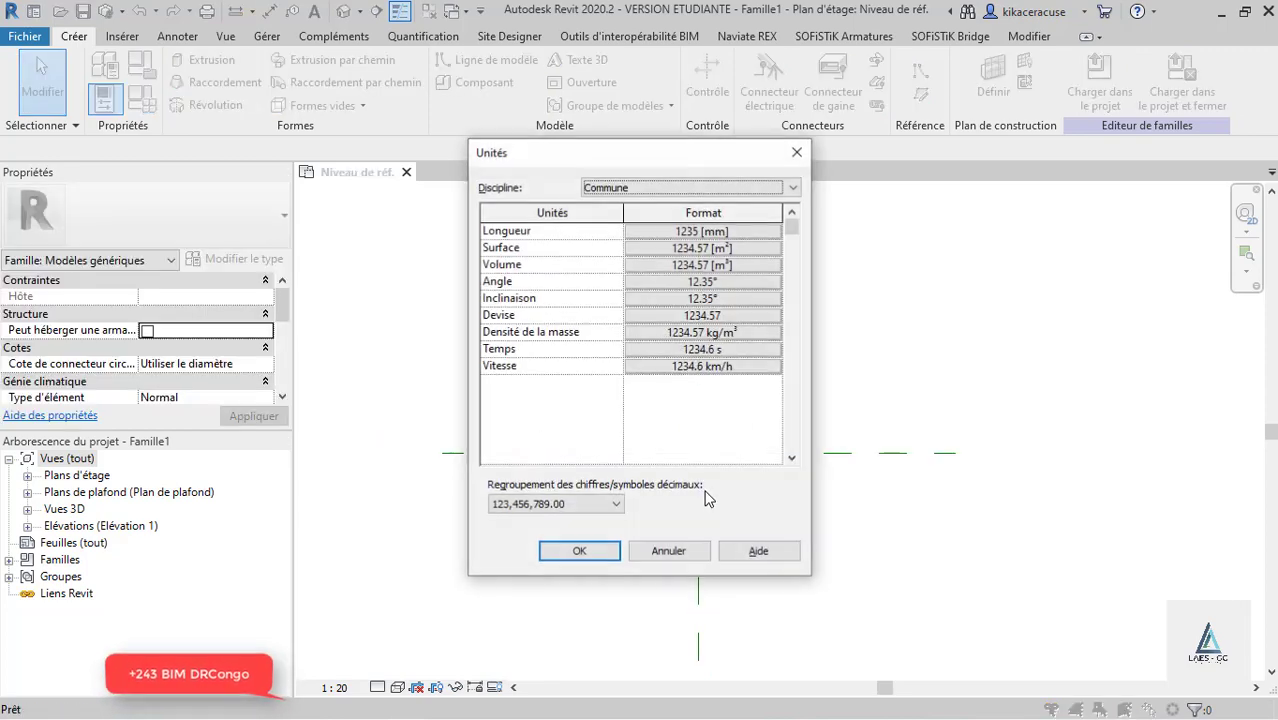
pyautogui.click(720, 230)
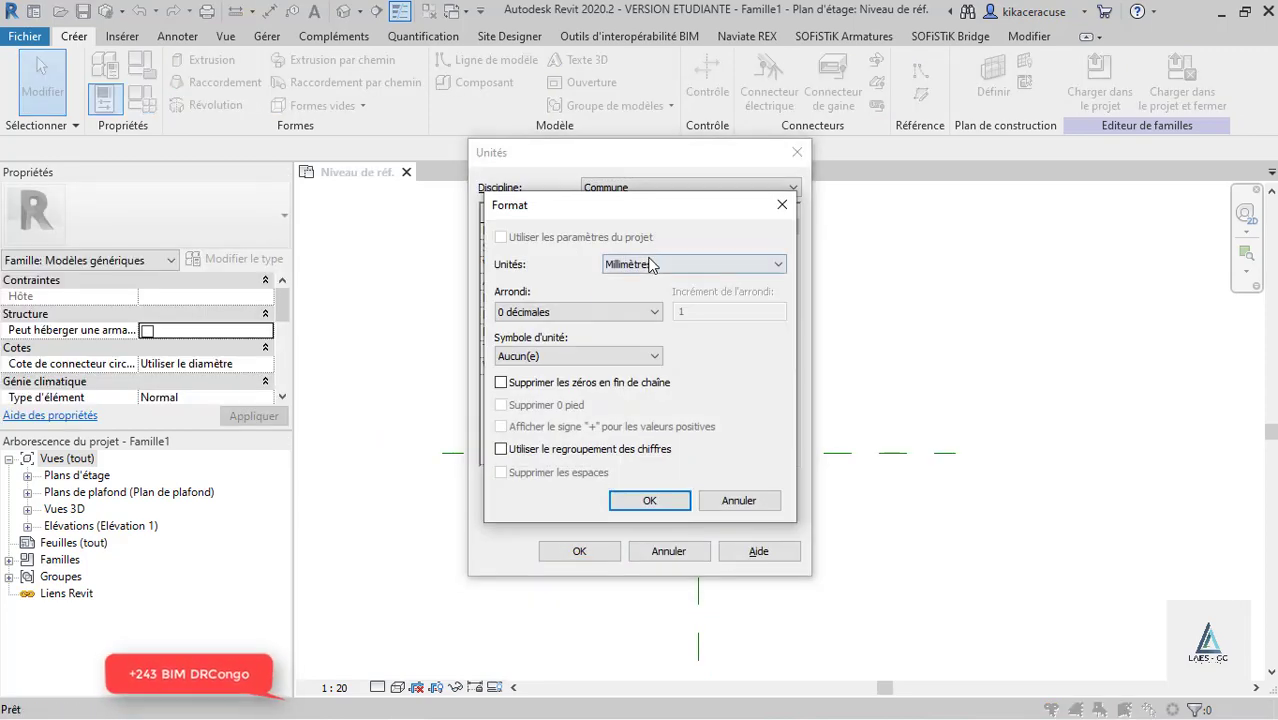
pyautogui.click(655, 263)
pyautogui.click(622, 354)
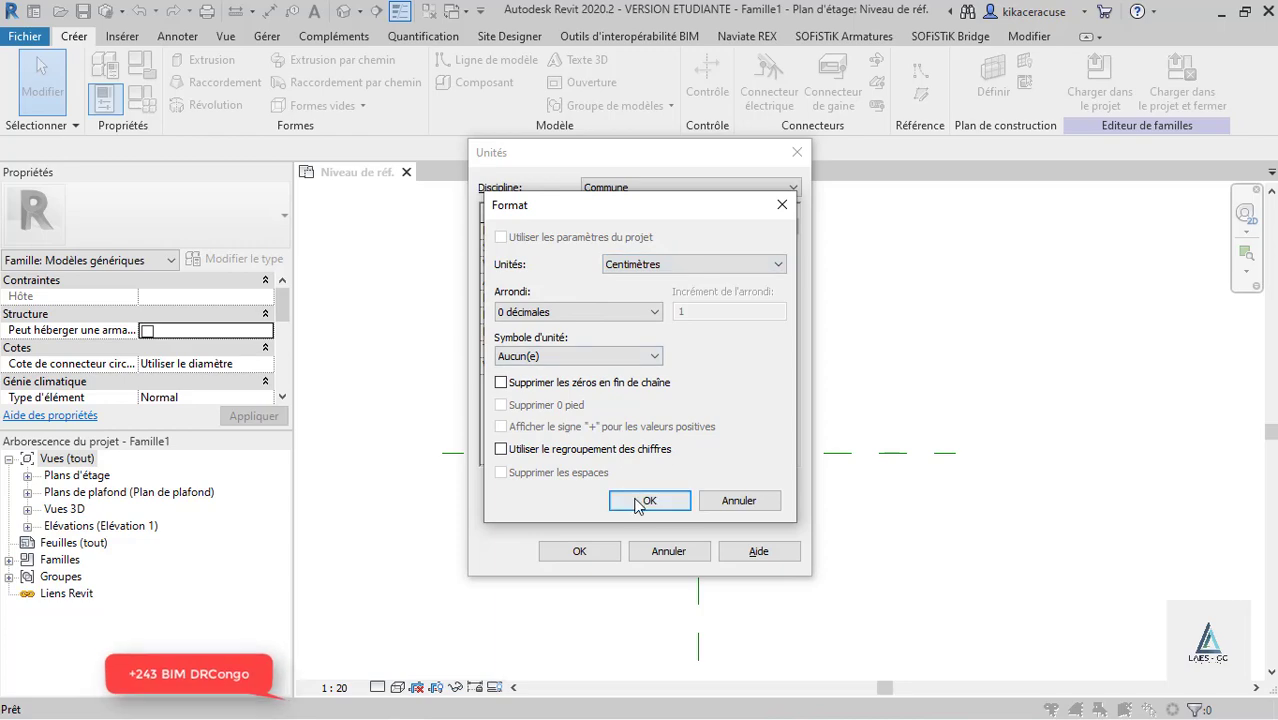
pyautogui.click(649, 500)
pyautogui.click(594, 550)
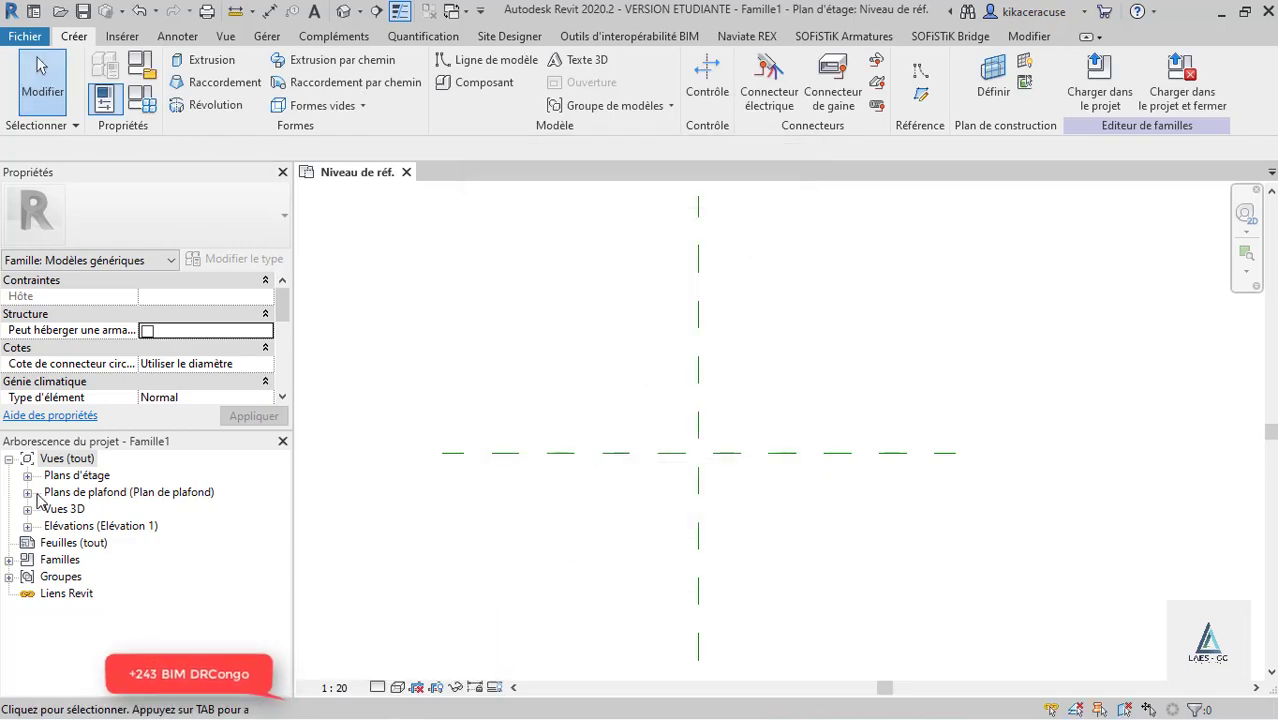
# Step: Open the Droite elevation view
pyautogui.click(28, 526)
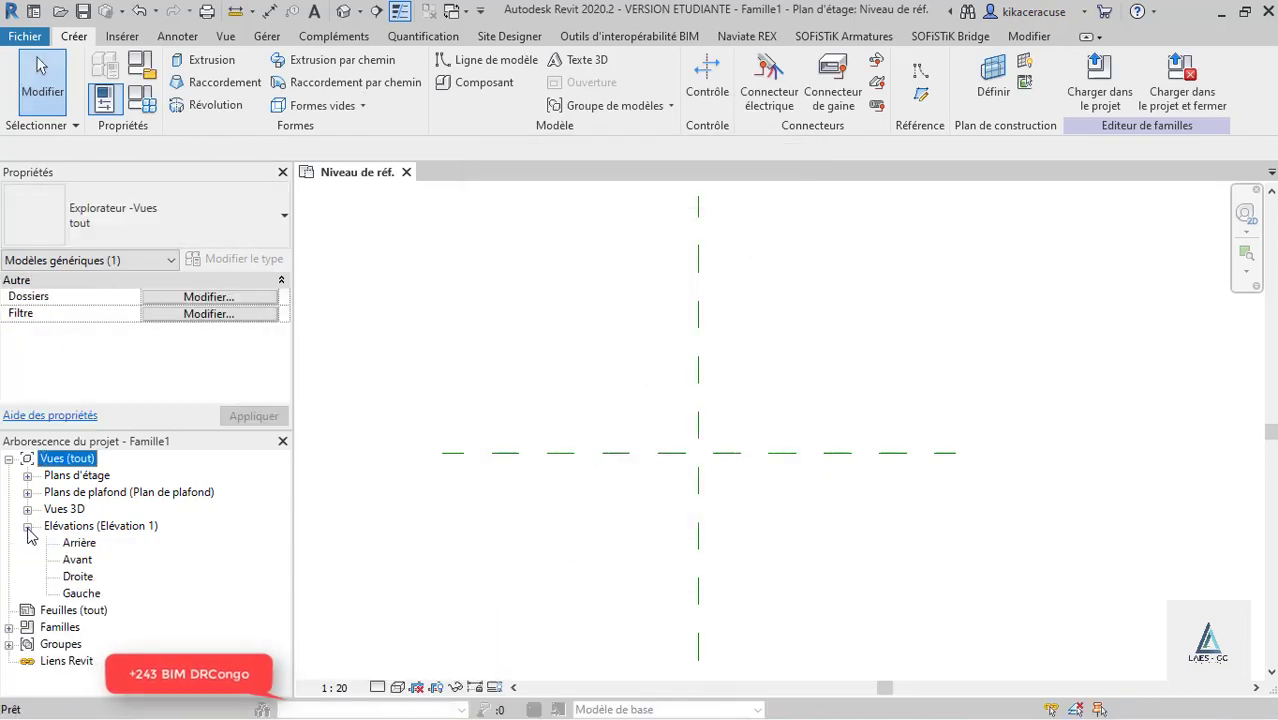
pyautogui.doubleClick(77, 577)
pyautogui.scroll(-4, 640, 372)
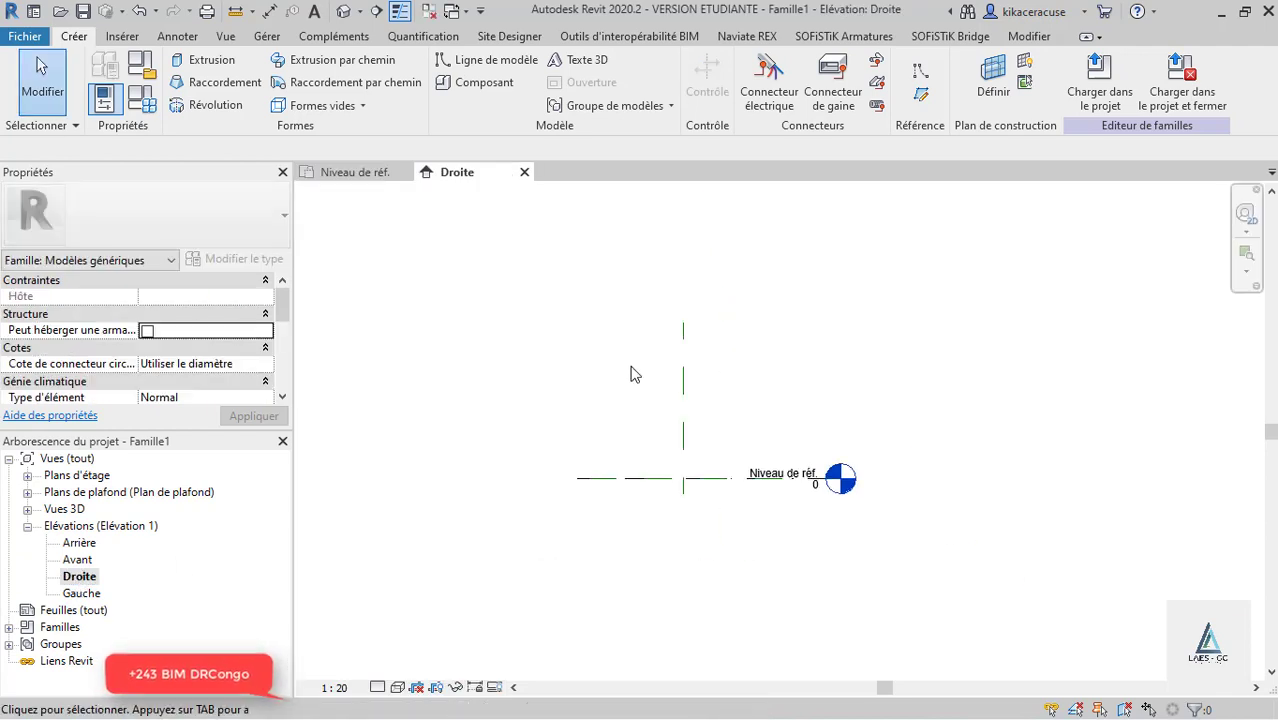
pyautogui.scroll(2, 789, 455)
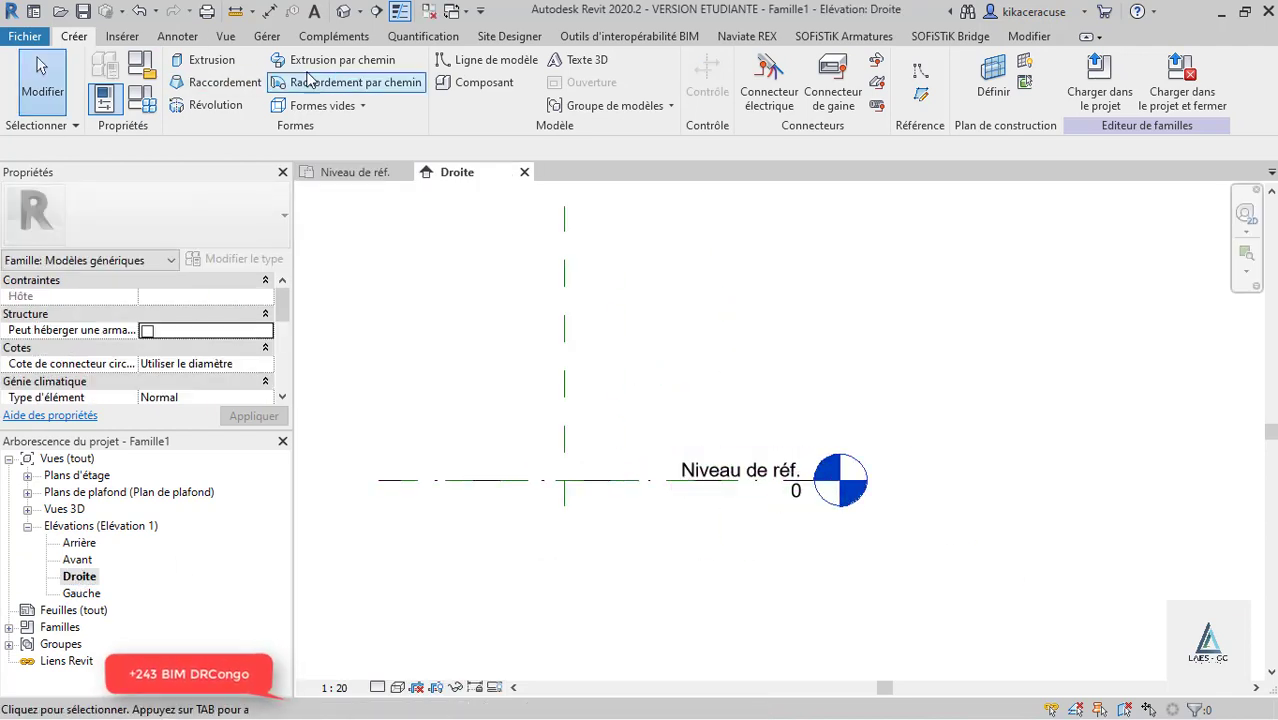
# Step: Start an extrusion and sketch a 260 cm vertical line upward from the intersection of the reference level and the centre plane
pyautogui.click(203, 60)
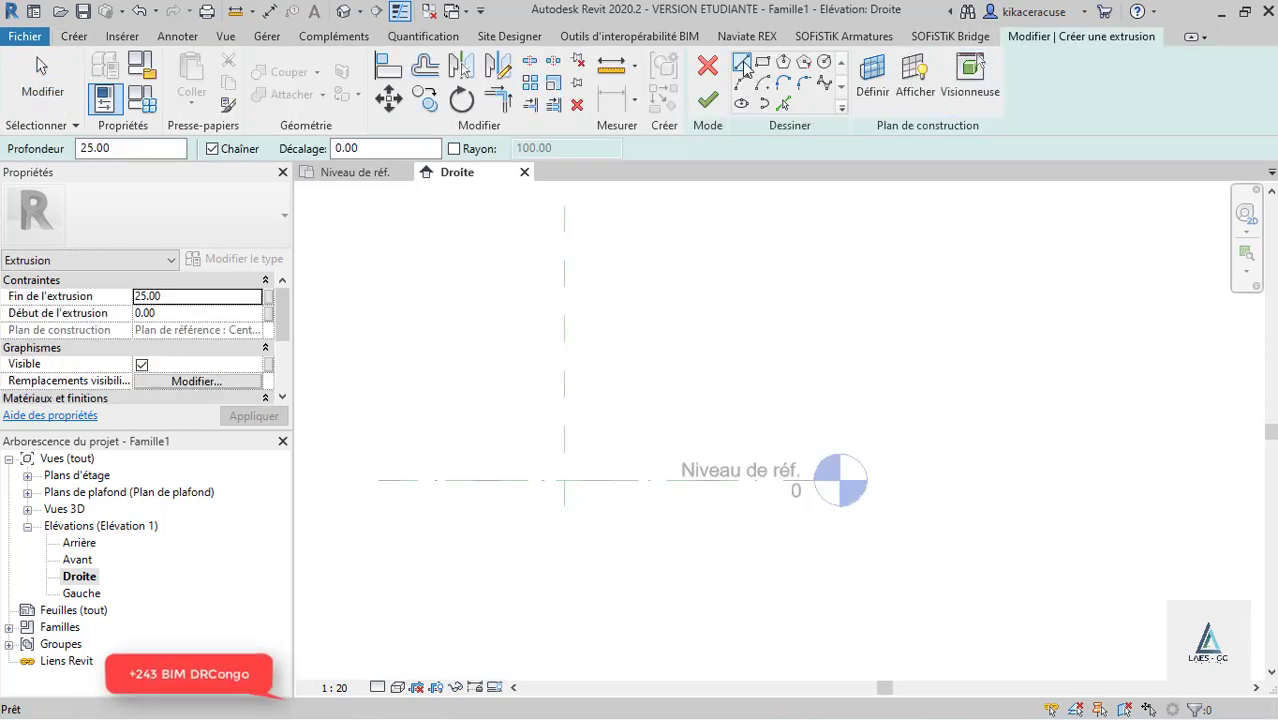
pyautogui.click(741, 63)
pyautogui.click(564, 481)
pyautogui.scroll(-2, 585, 503)
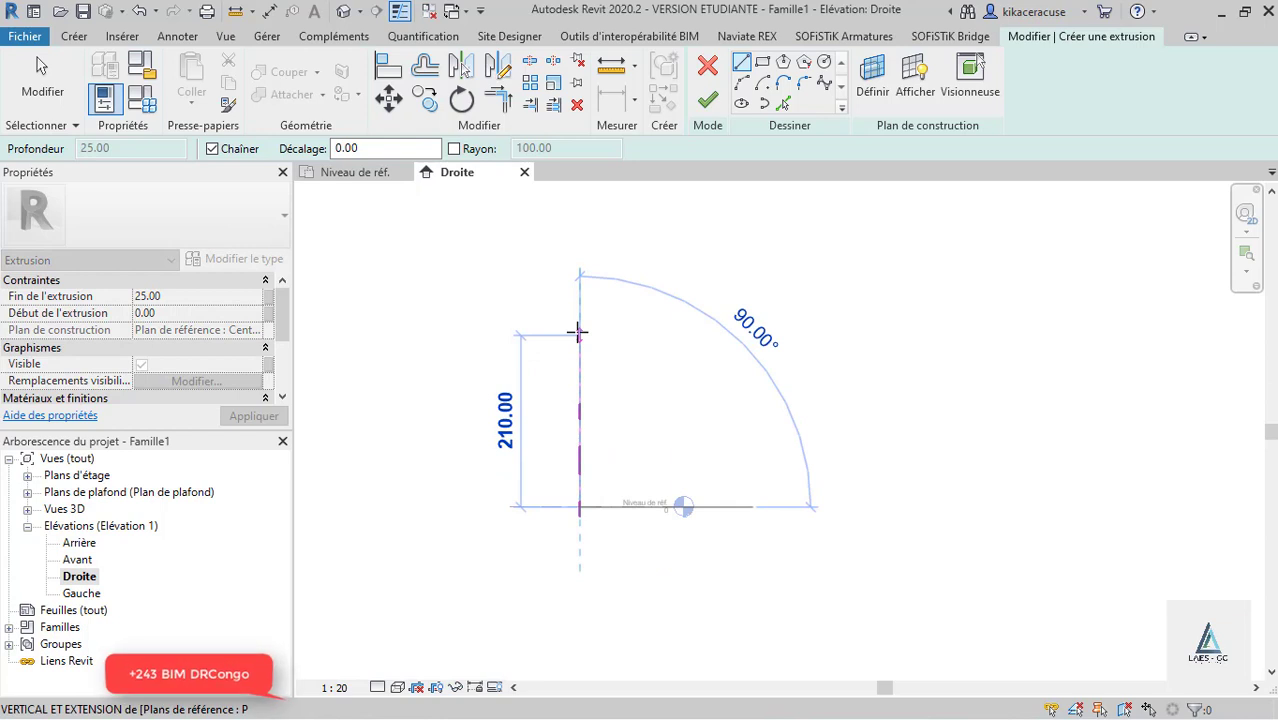
pyautogui.write('260')
pyautogui.press('Return')
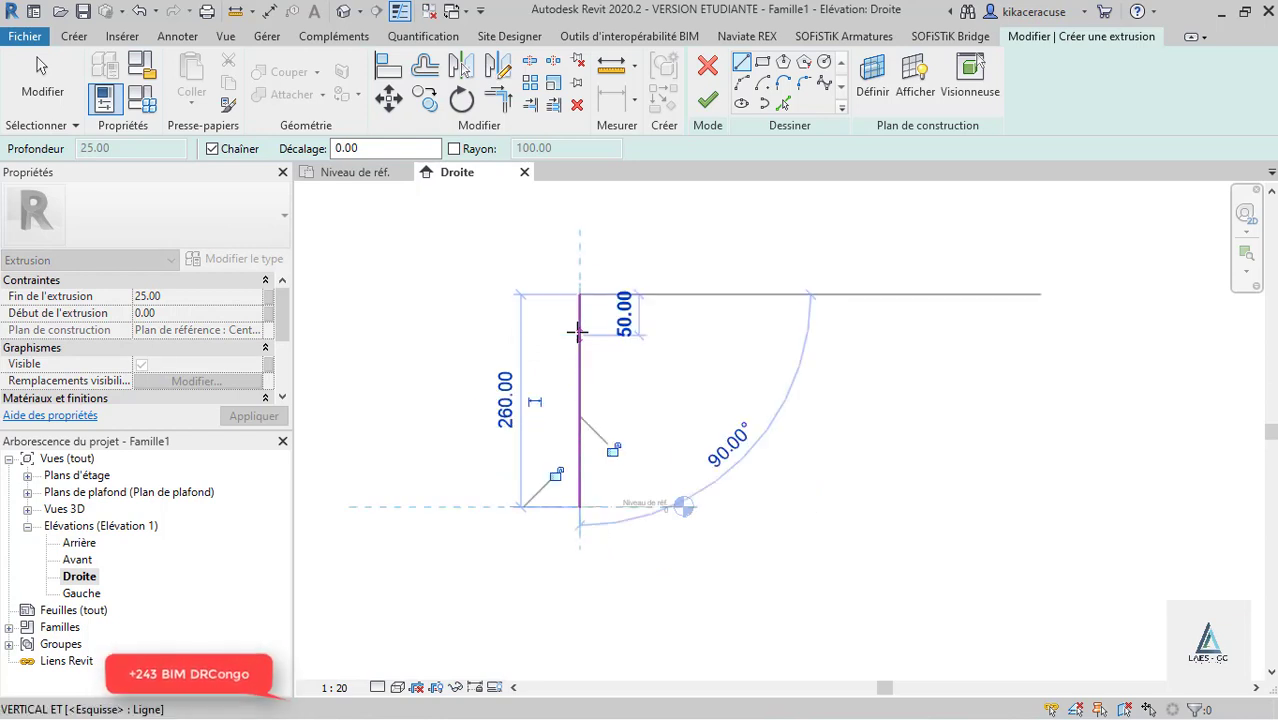
pyautogui.press('Escape')
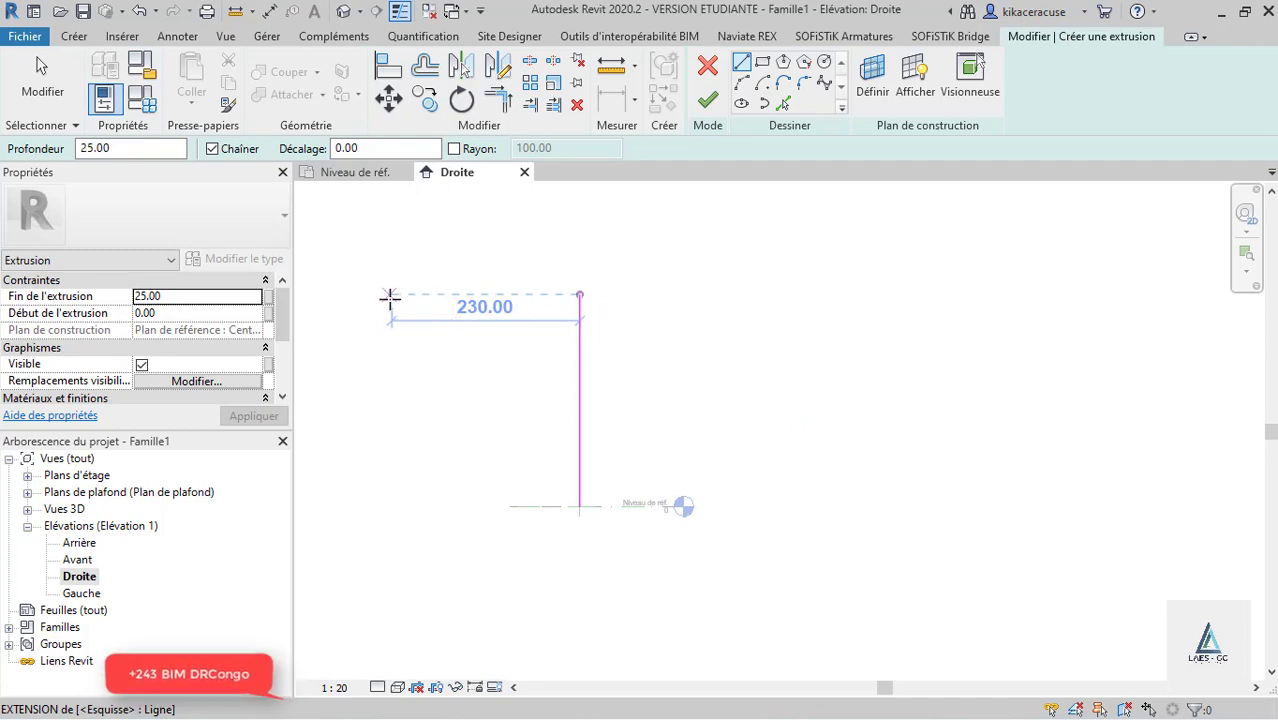
# Step: Sketch a horizontal line about 450 cm long passing through the upper end of the vertical line
pyautogui.click(392, 295)
pyautogui.click(760, 295)
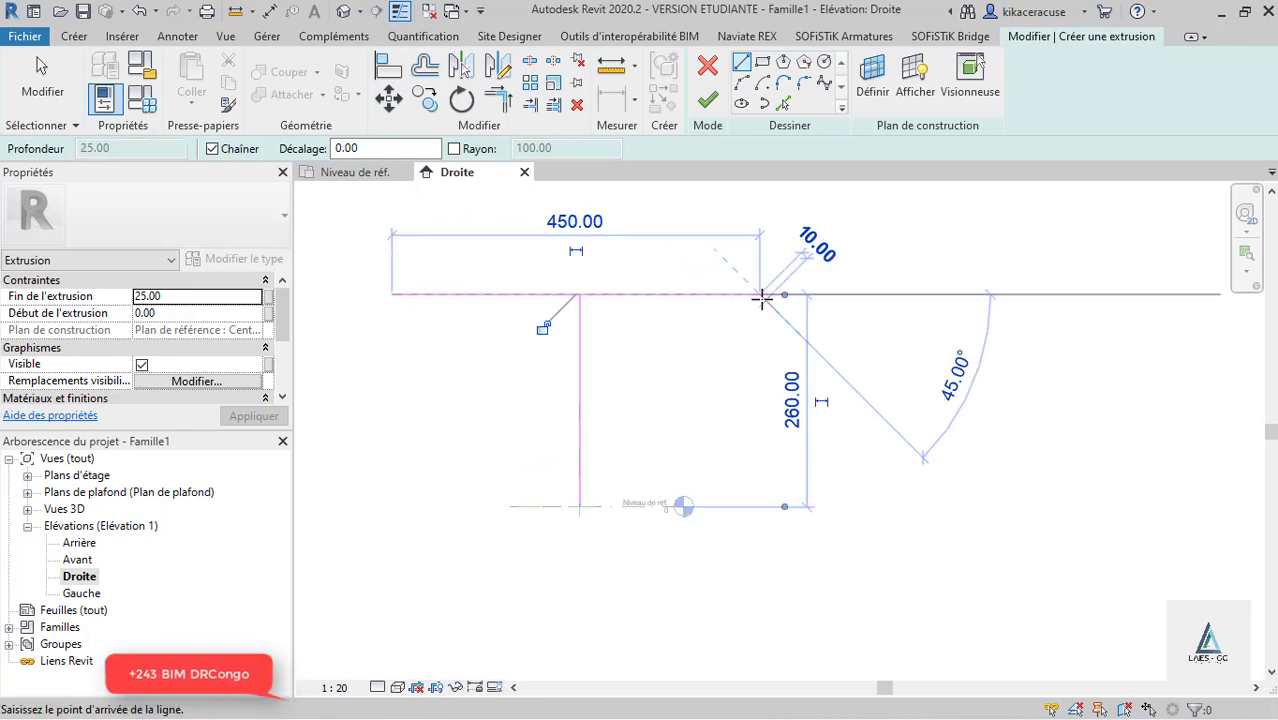
pyautogui.press('Escape')
pyautogui.press('Escape')
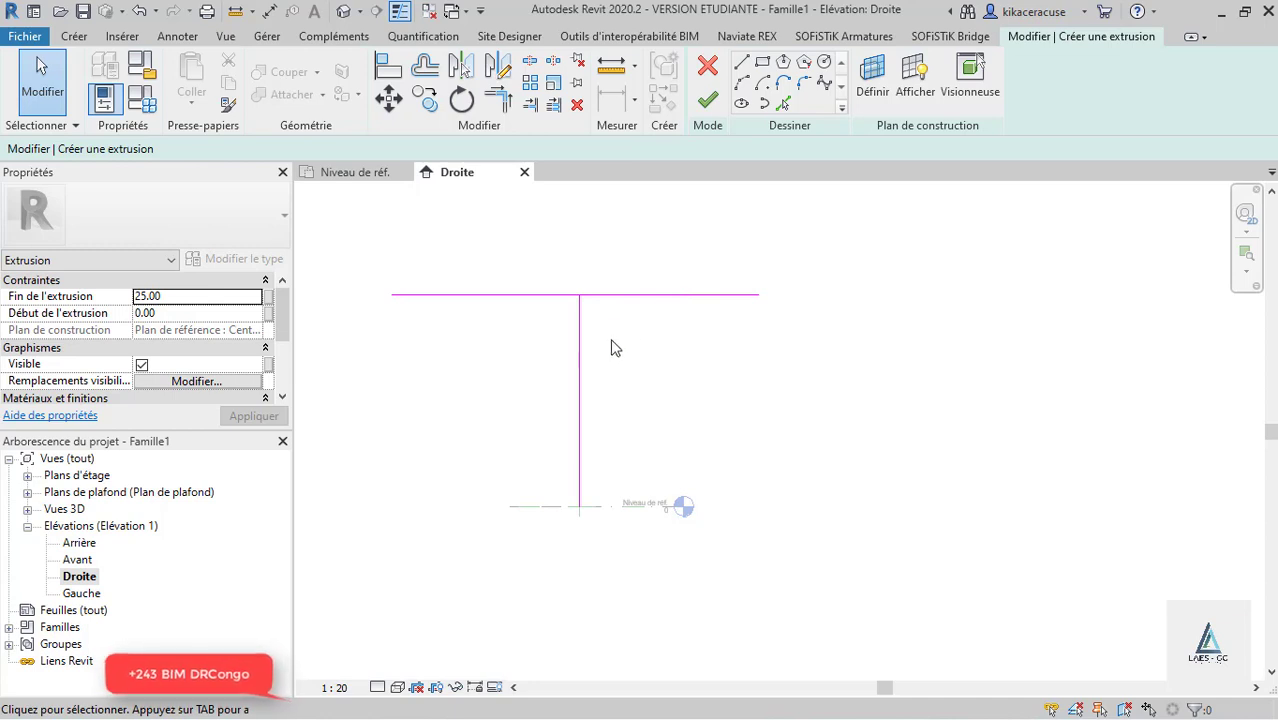
# Step: Sketch two more horizontal lines crossing the vertical line between the upper line and the reference level
pyautogui.click(741, 62)
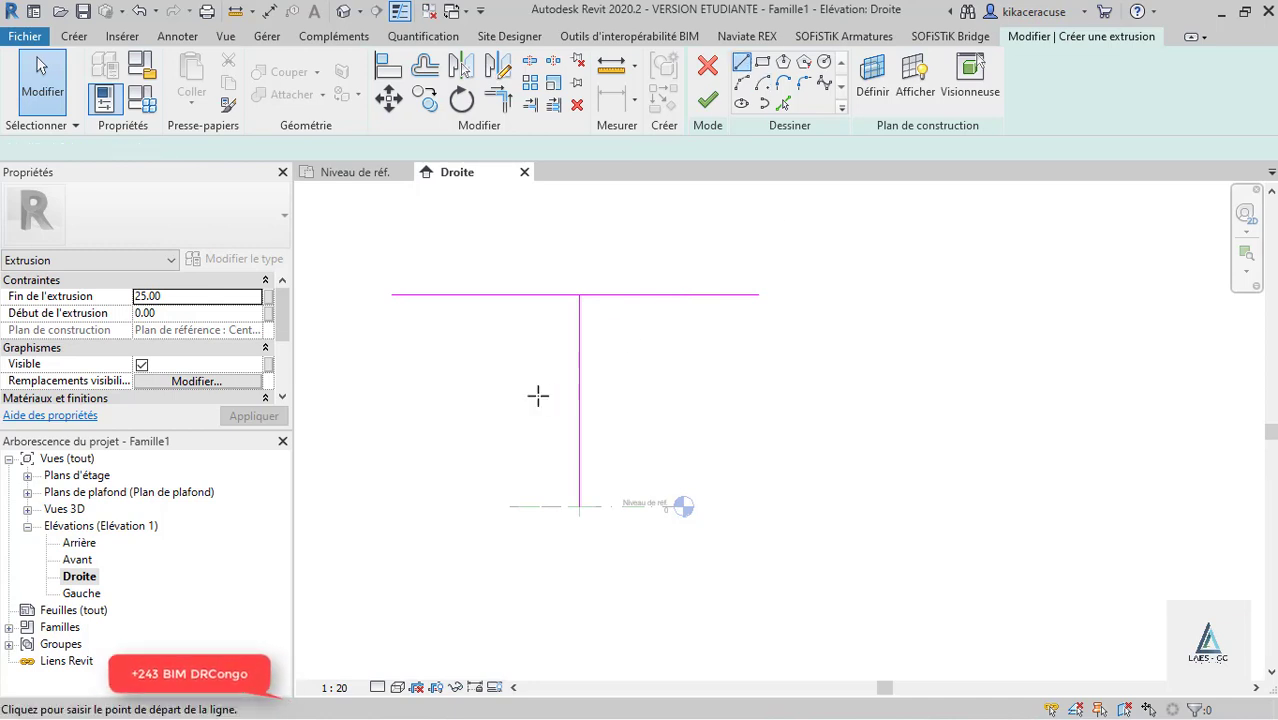
pyautogui.click(428, 374)
pyautogui.click(771, 374)
pyautogui.press('Escape')
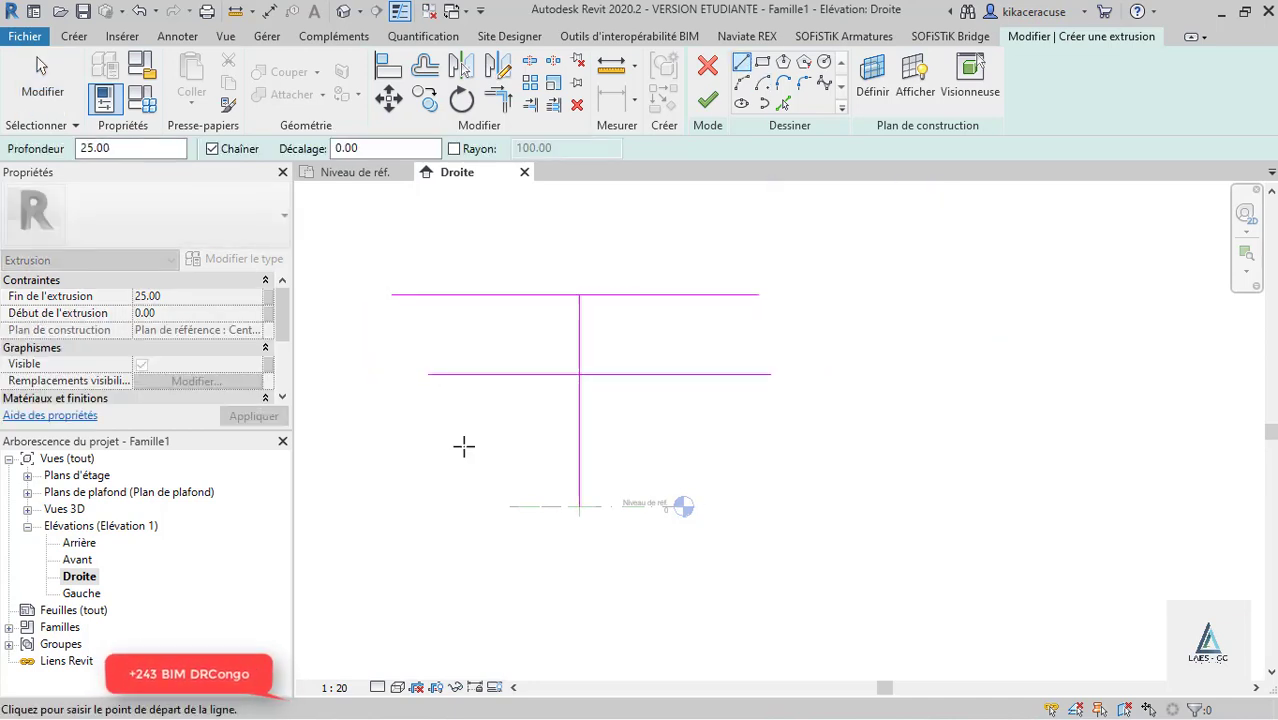
pyautogui.click(463, 445)
pyautogui.click(757, 445)
pyautogui.press('Escape')
pyautogui.press('Escape')
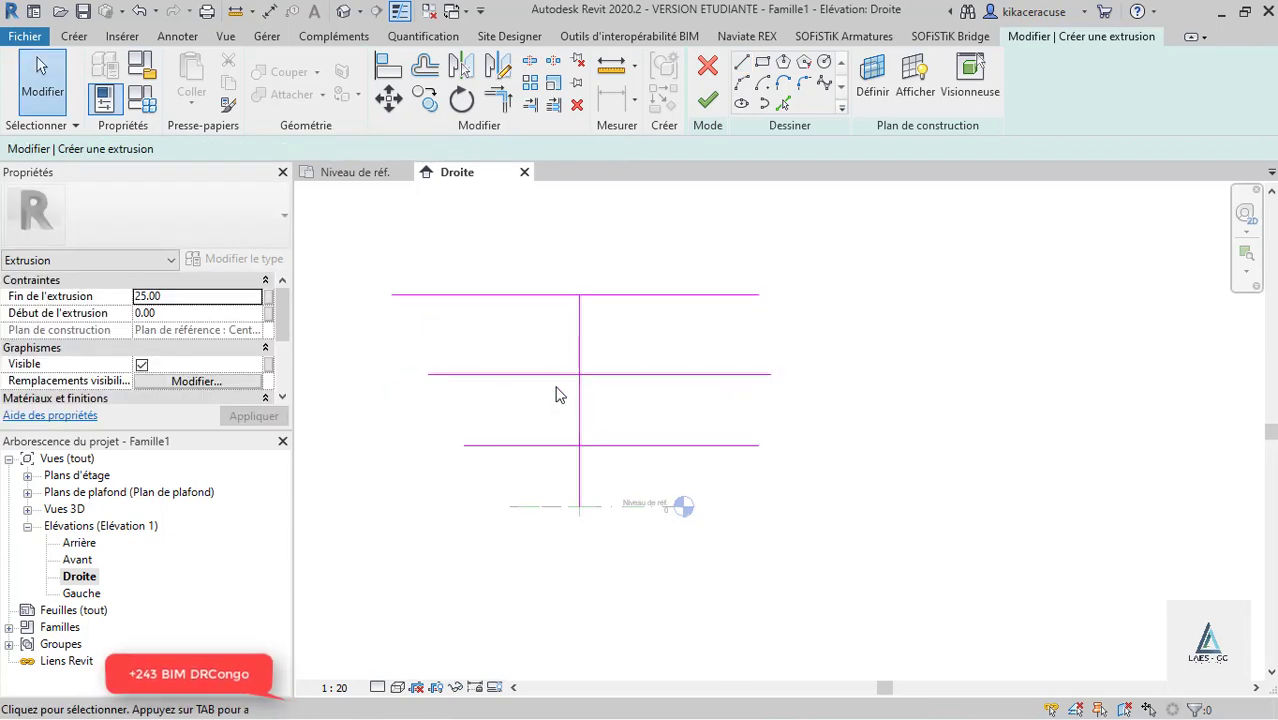
# Step: Add an aligned dimension string through the three horizontal lines and the reference level, and make its spacings equal
pyautogui.press('d')
pyautogui.press('i')
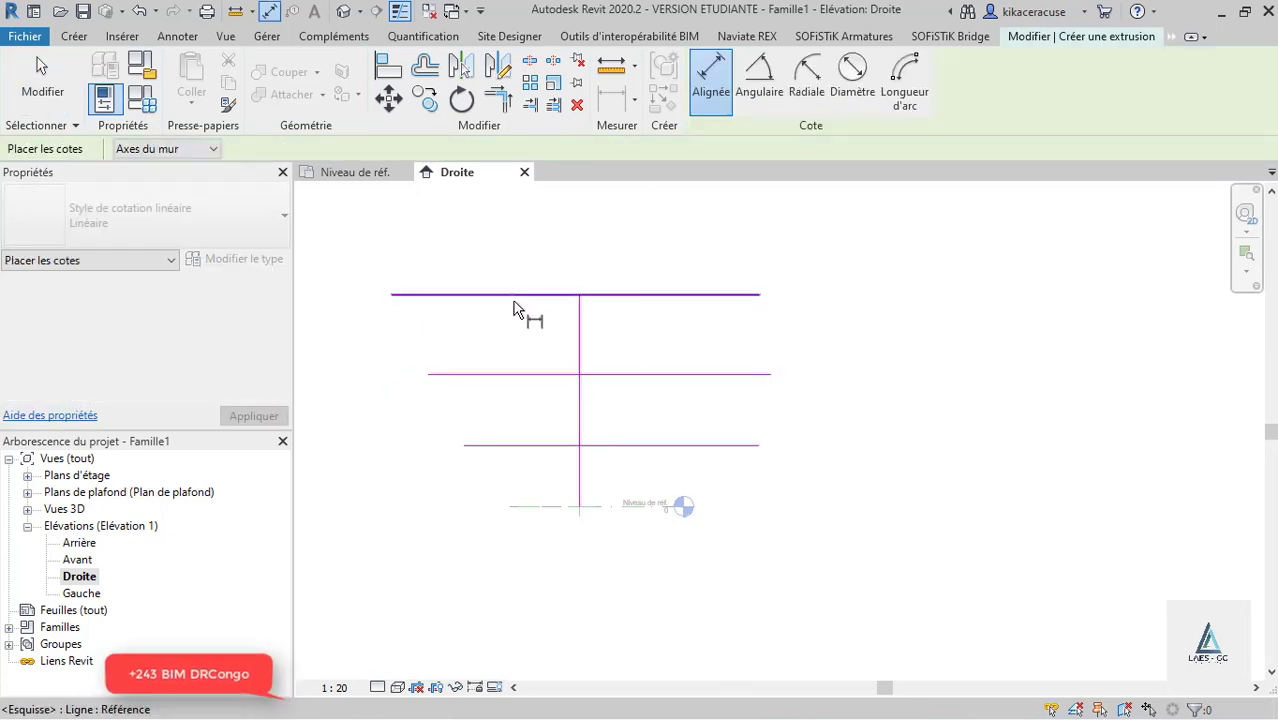
pyautogui.click(521, 296)
pyautogui.click(522, 375)
pyautogui.click(518, 445)
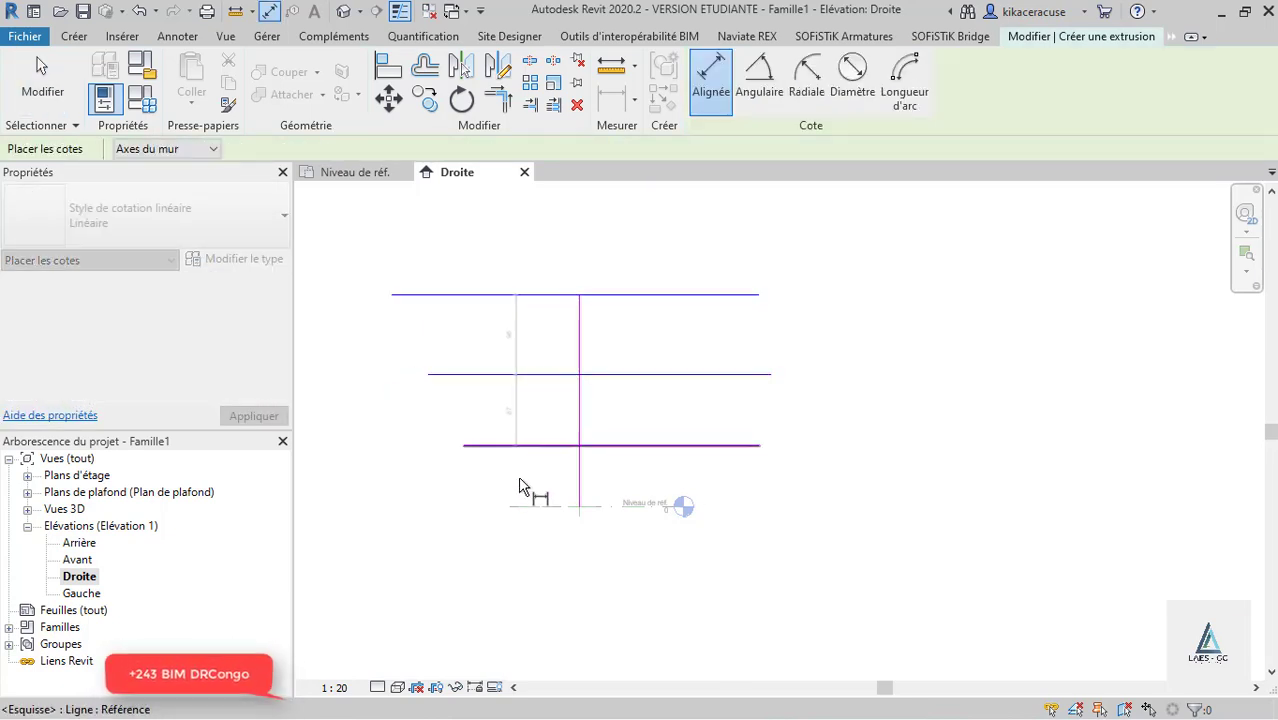
pyautogui.click(519, 504)
pyautogui.click(545, 425)
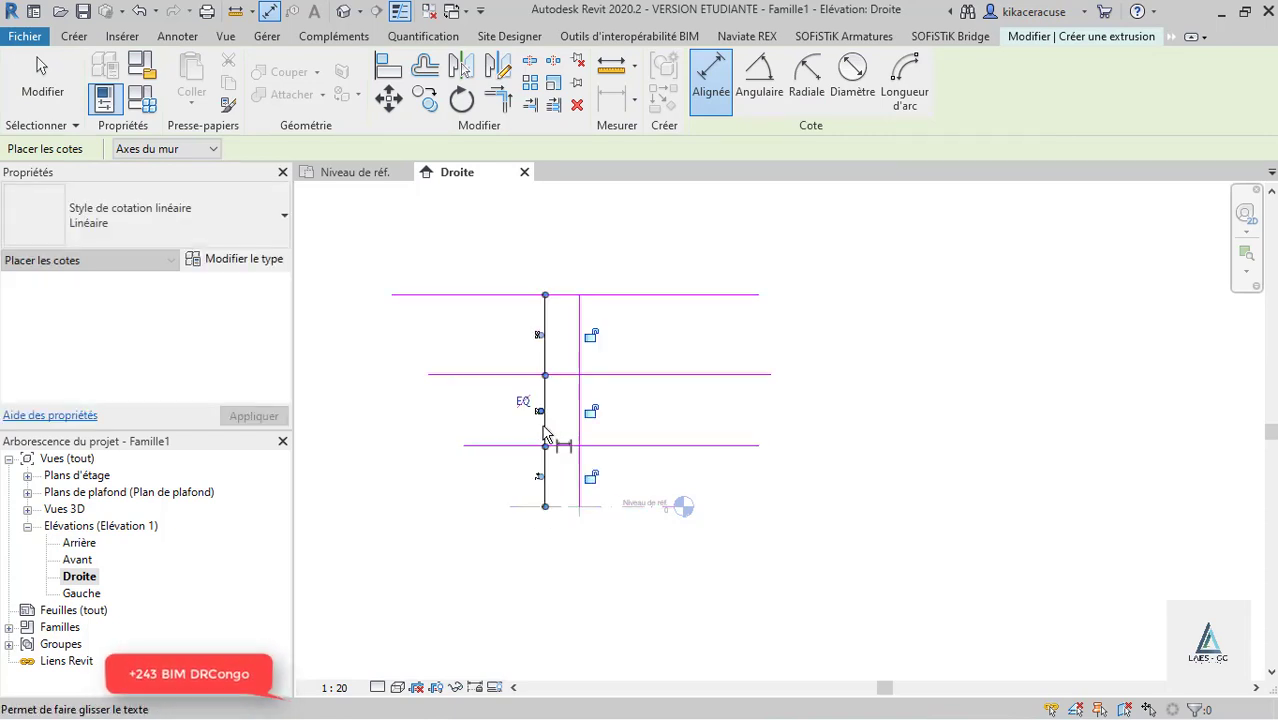
pyautogui.click(523, 402)
pyautogui.press('Escape')
pyautogui.press('Escape')
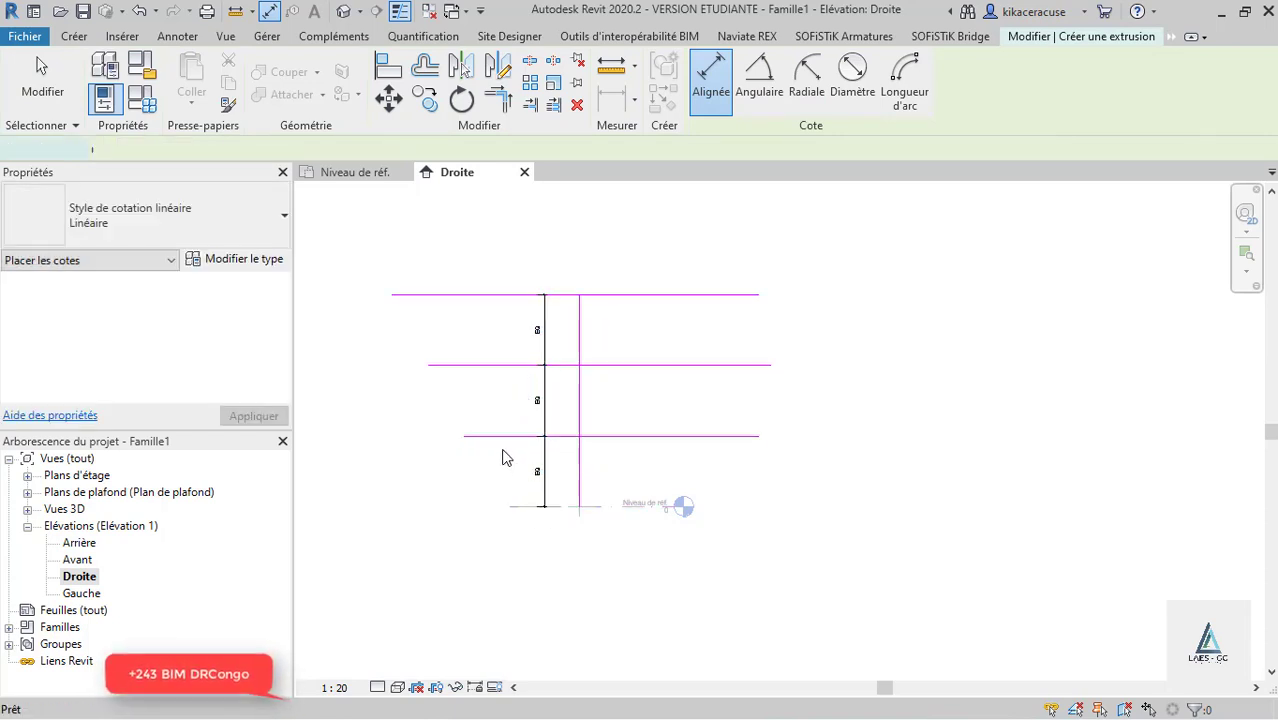
# Step: Sketch two short horizontal guide lines from the vertical line, 20 cm and 10 cm below the second horizontal line, the nearer one 6 cm long
pyautogui.scroll(3, 603, 347)
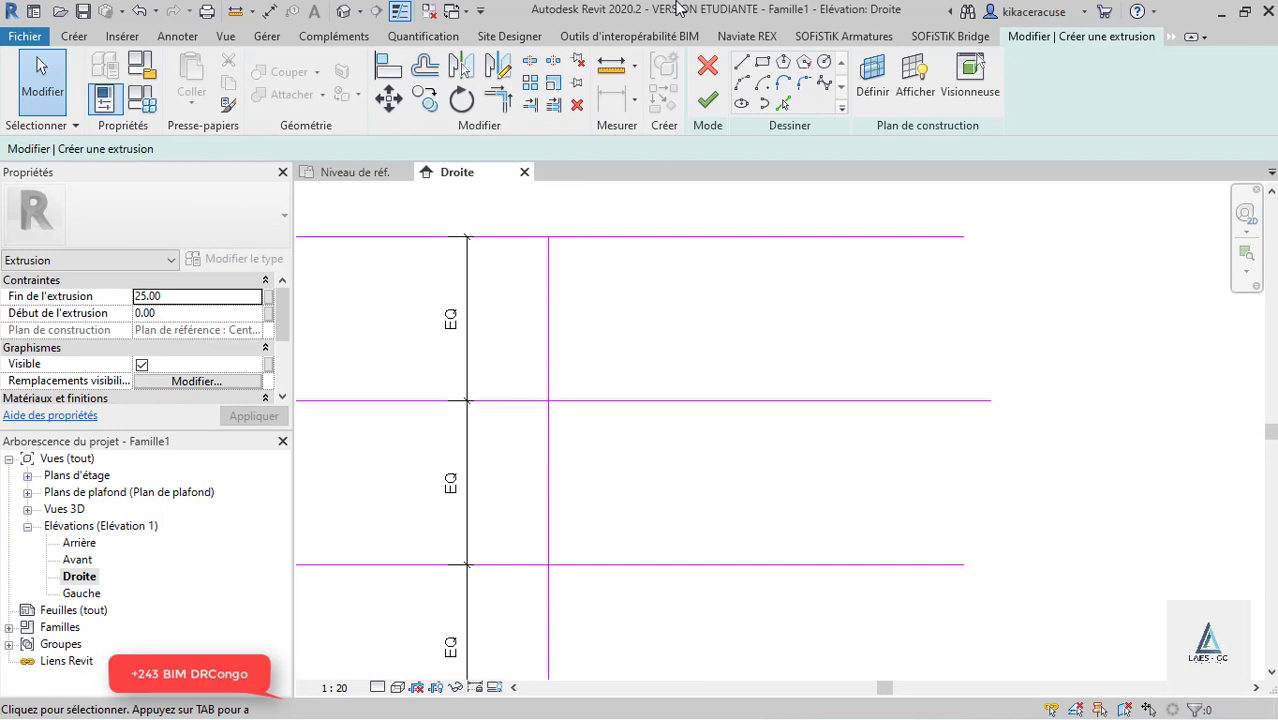
pyautogui.click(741, 62)
pyautogui.scroll(3, 561, 445)
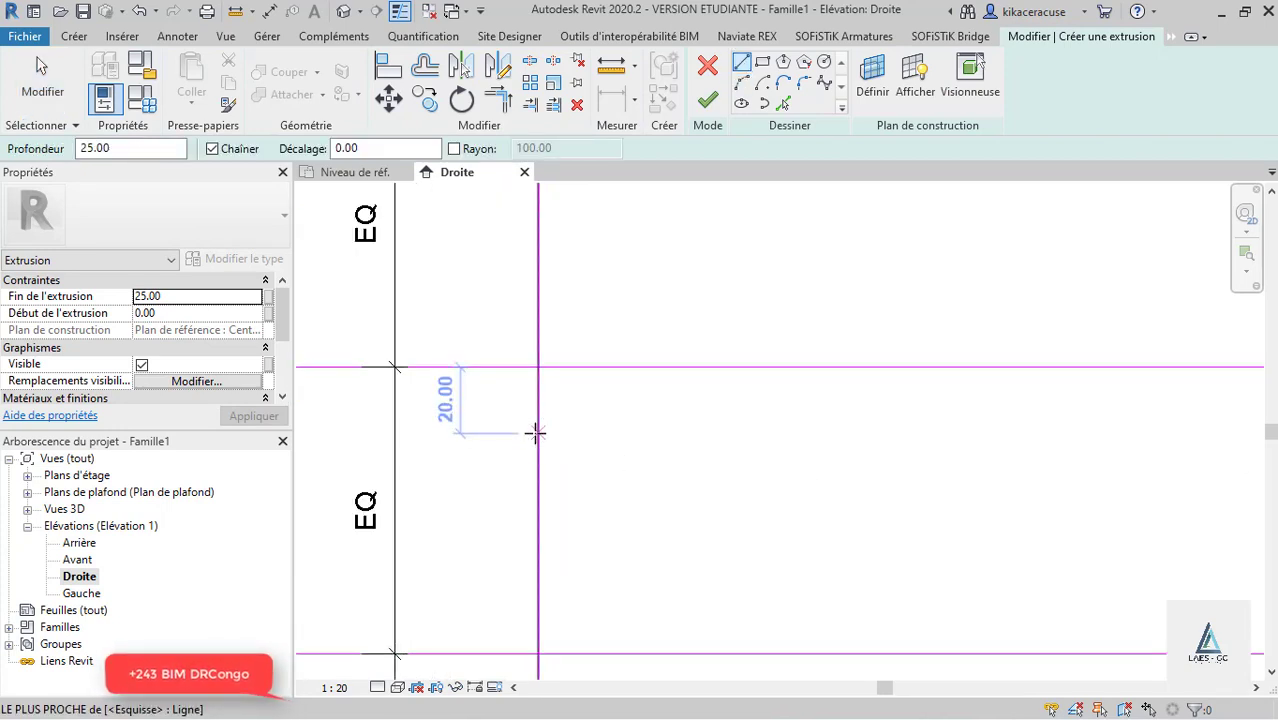
pyautogui.click(537, 432)
pyautogui.click(624, 433)
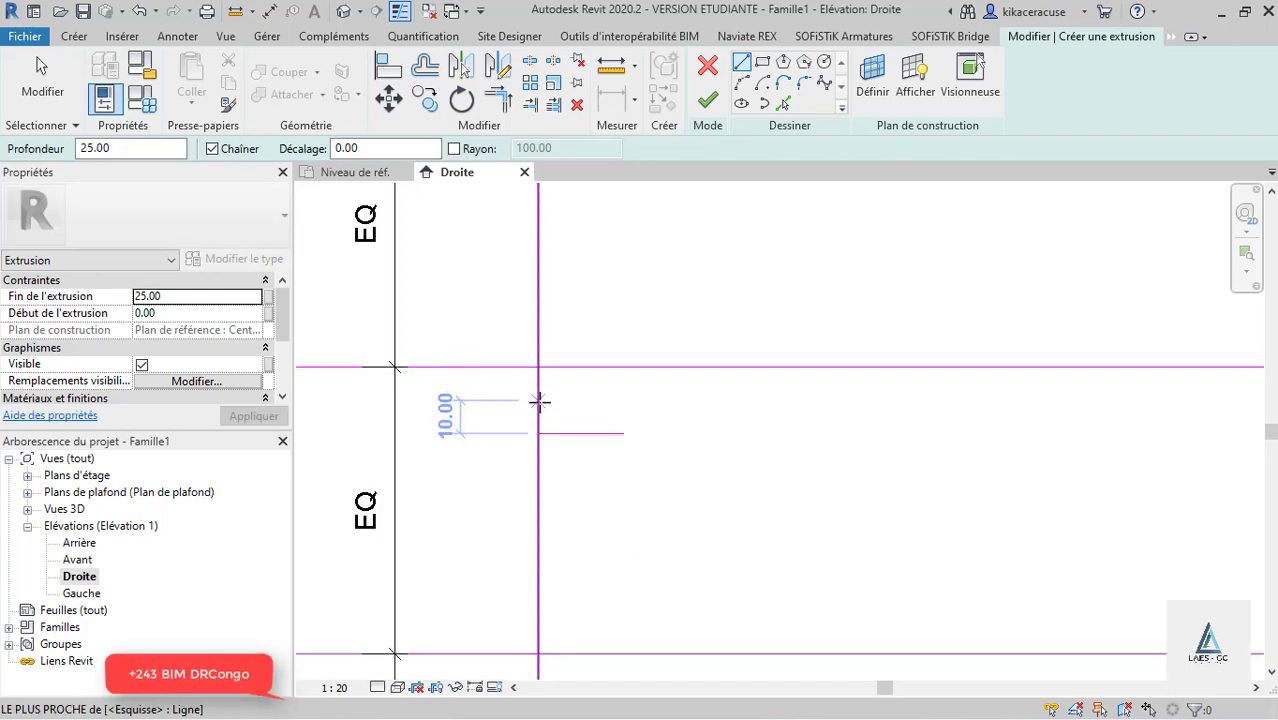
pyautogui.click(539, 401)
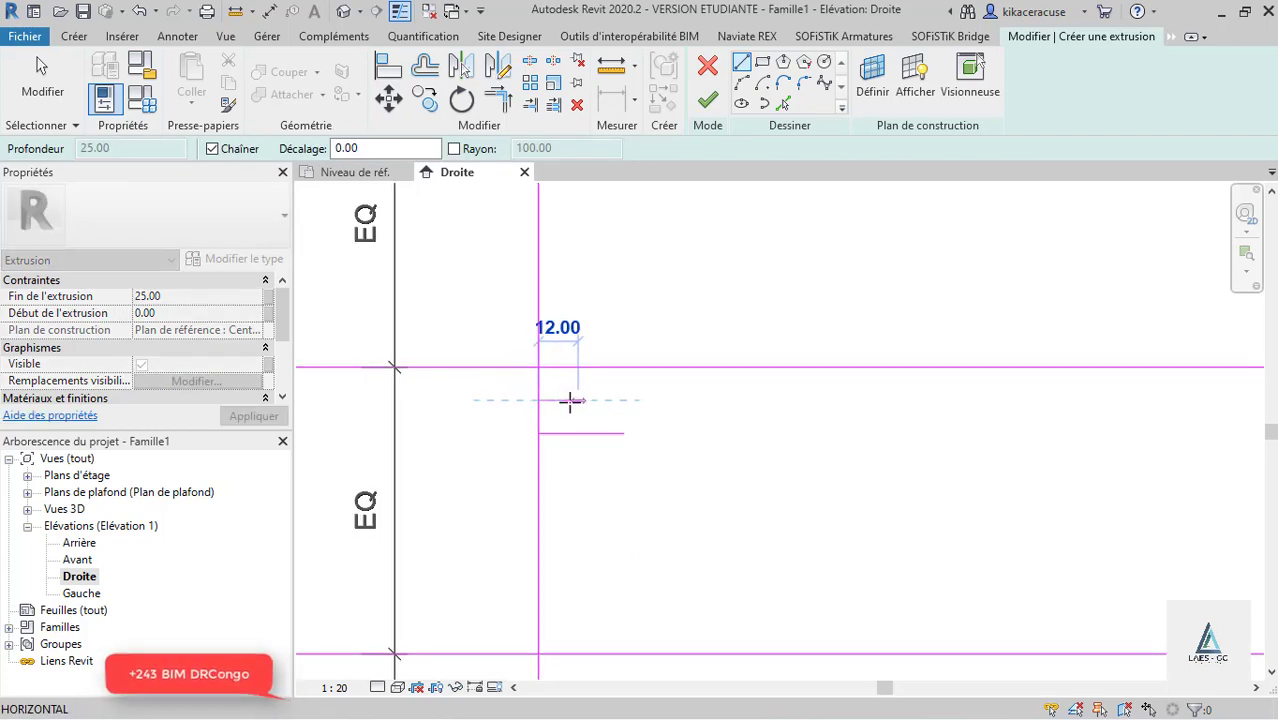
pyautogui.scroll(1, 562, 401)
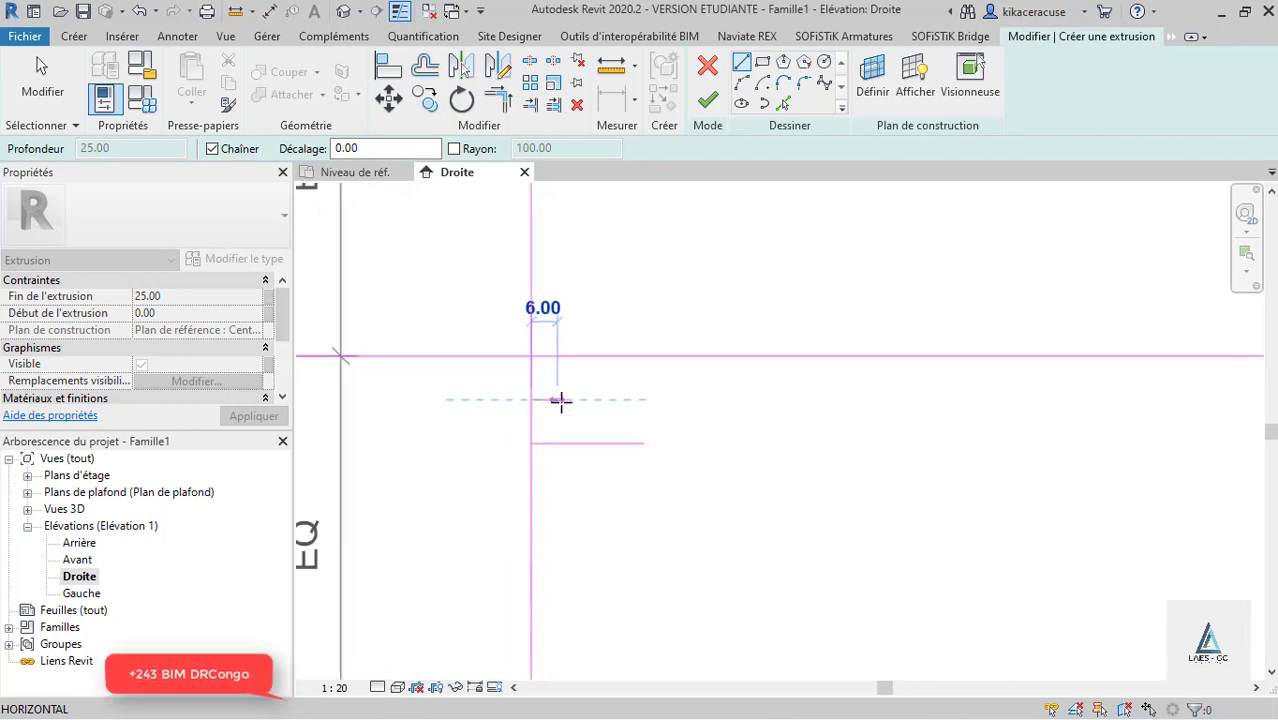
pyautogui.click(557, 400)
pyautogui.press('Escape')
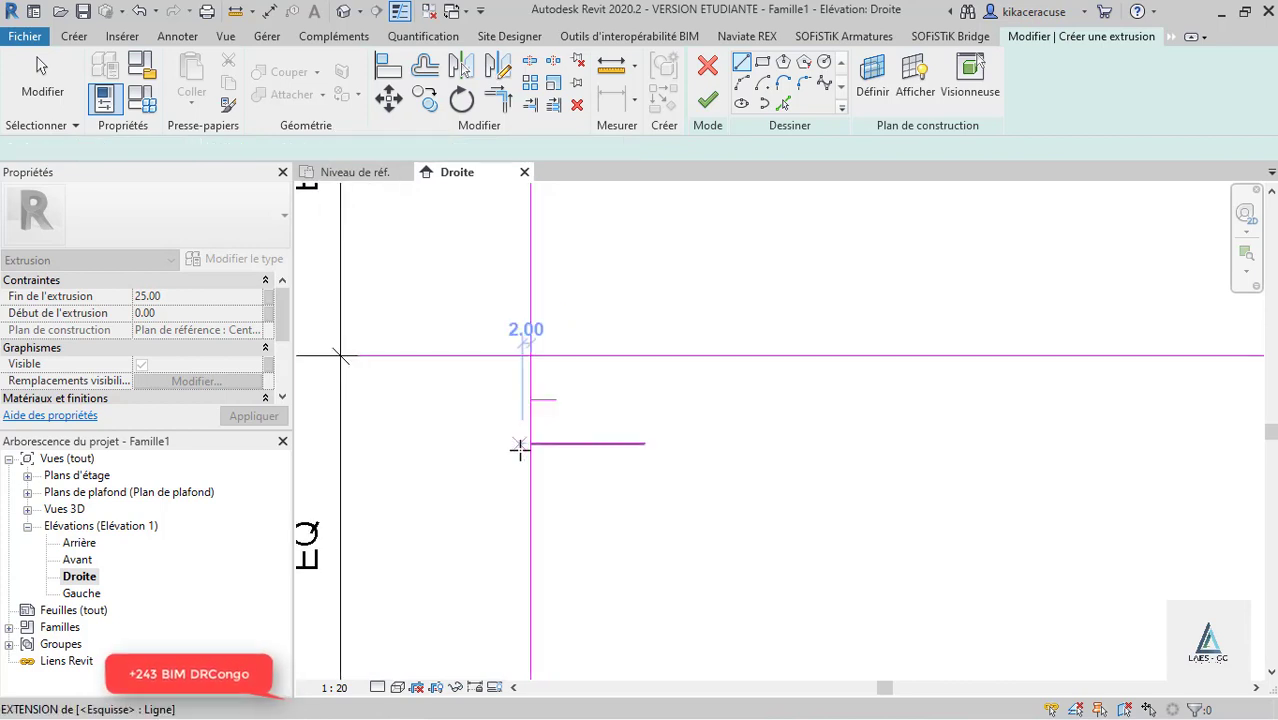
# Step: Sketch a slanted line from the lower guide's start to the 6 cm guide's end, continuing vertically up to the second horizontal line
pyautogui.click(530, 443)
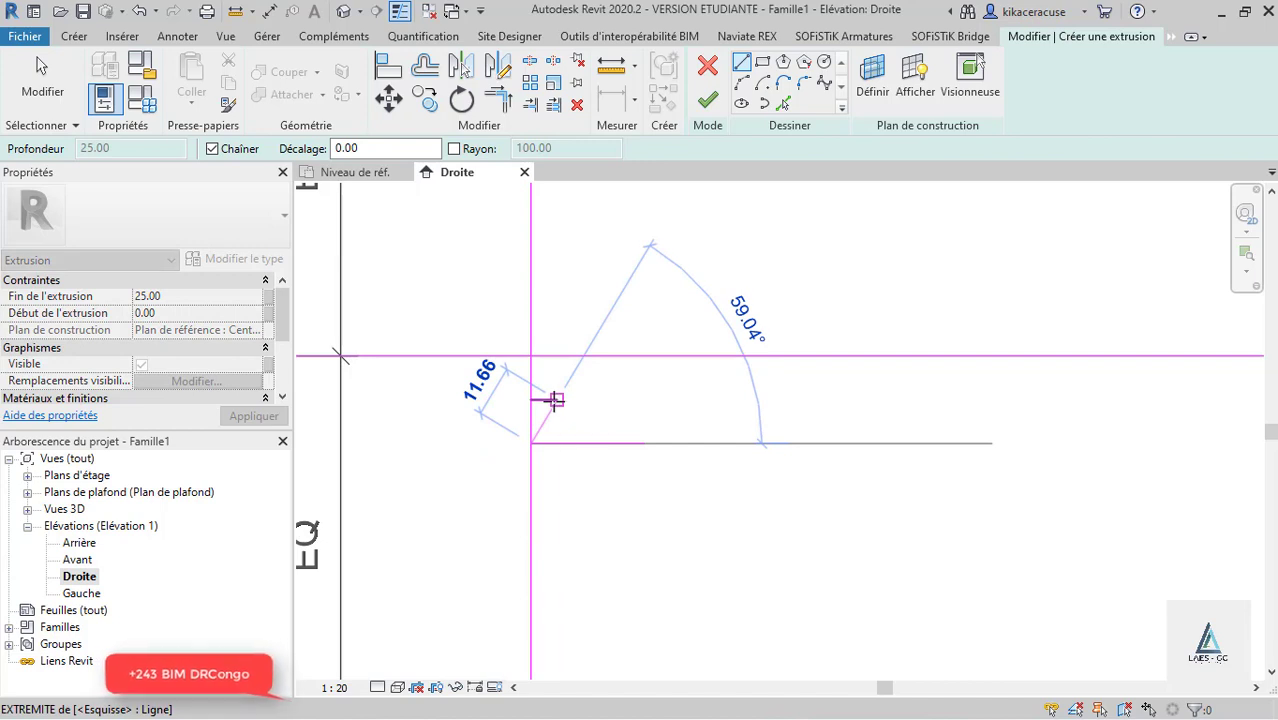
pyautogui.click(556, 400)
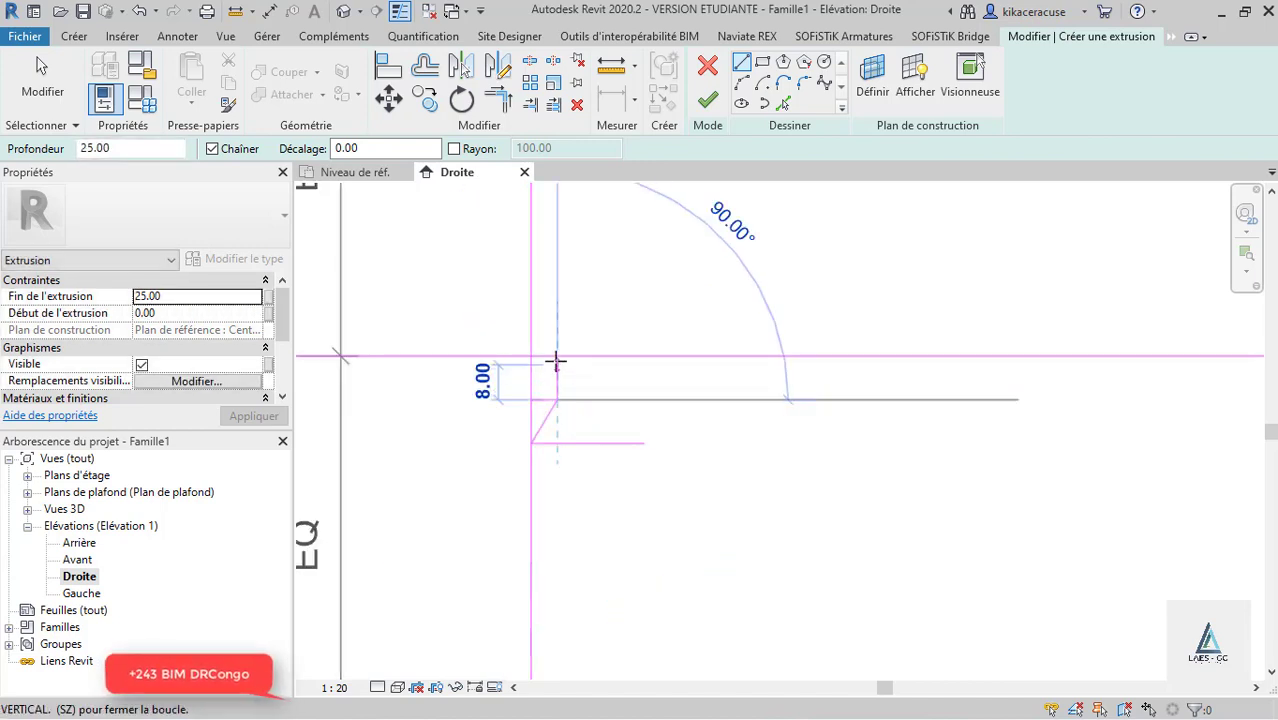
pyautogui.click(557, 358)
pyautogui.press('Escape')
pyautogui.press('Escape')
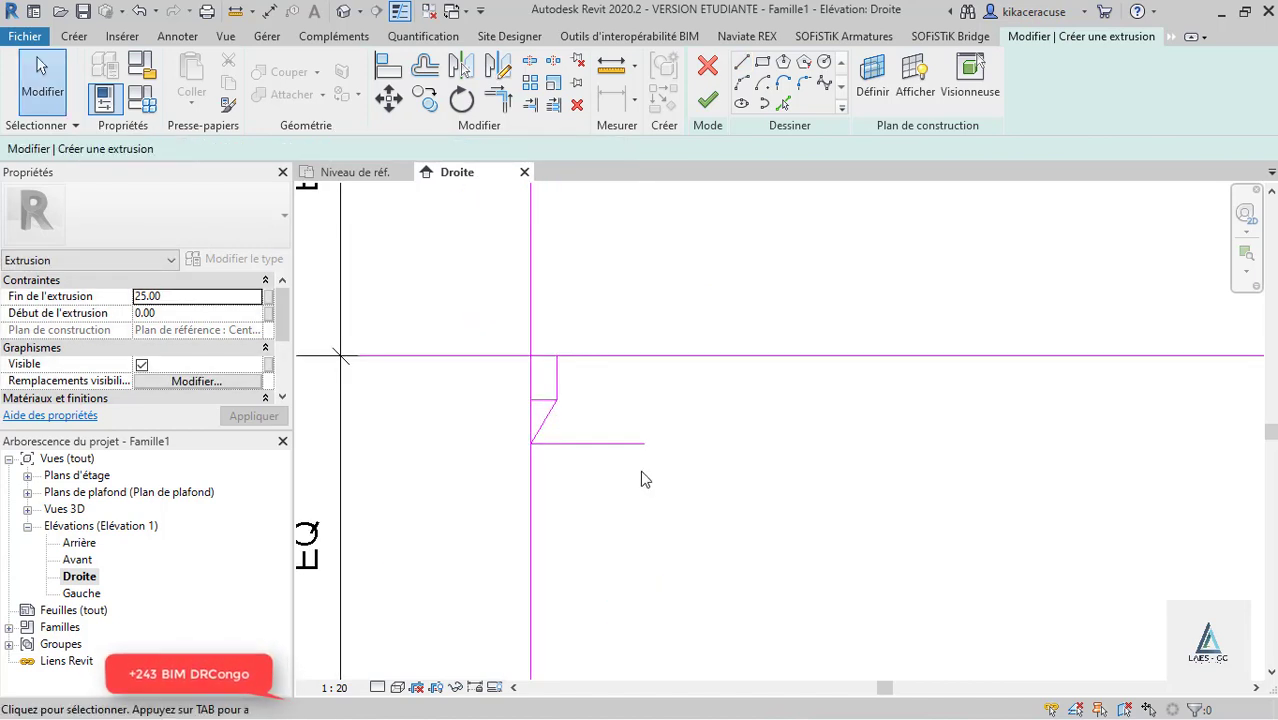
# Step: Delete the two short horizontal guide lines, keeping the slanted and vertical segments of the half rib
pyautogui.moveTo(660, 512)
pyautogui.mouseDown()
pyautogui.moveTo(585, 400)
pyautogui.moveTo(540, 380)
pyautogui.moveTo(556, 358)
pyautogui.mouseUp()
pyautogui.press('Delete')
pyautogui.click(538, 402)
pyautogui.press('Delete')
# Step: Mirror a copy of the slanted and vertical rib segments about the second horizontal line
pyautogui.press('m')
pyautogui.press('v')
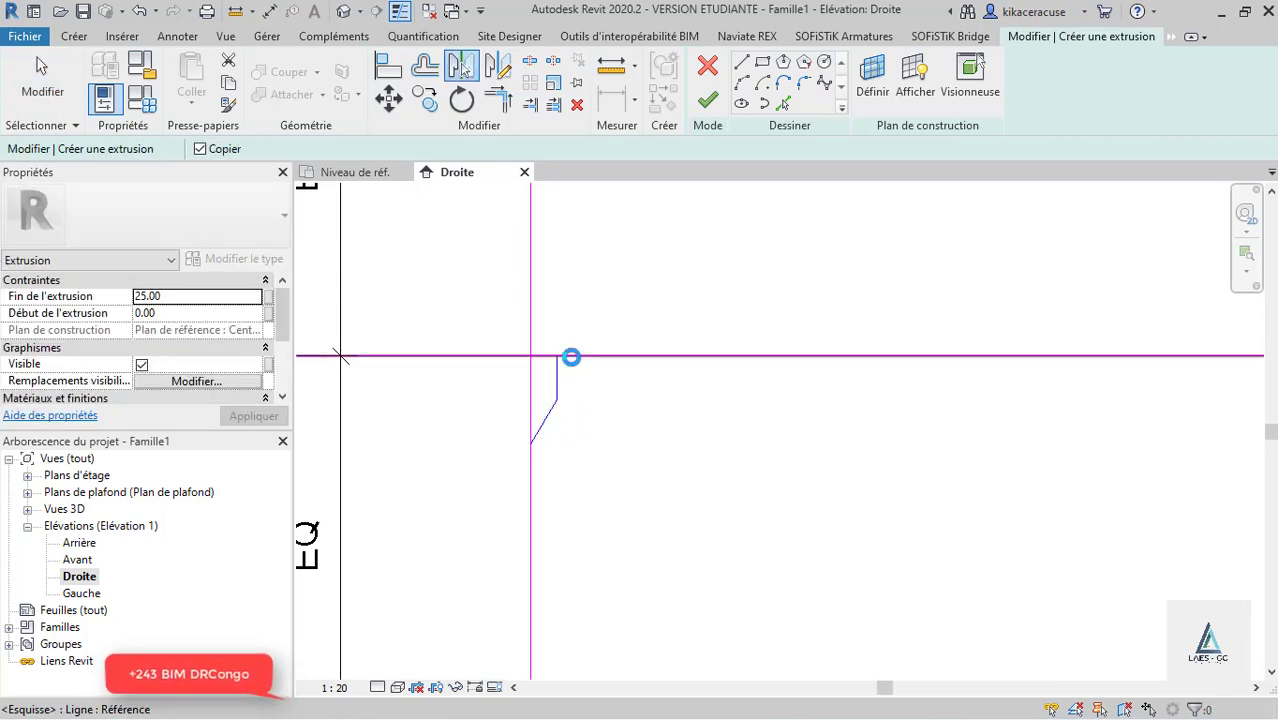
pyautogui.click(570, 357)
pyautogui.press('Escape')
# Step: Delete the rib's lower vertical half and extend the upper half down to the lower slanted line as one segment
pyautogui.click(563, 381)
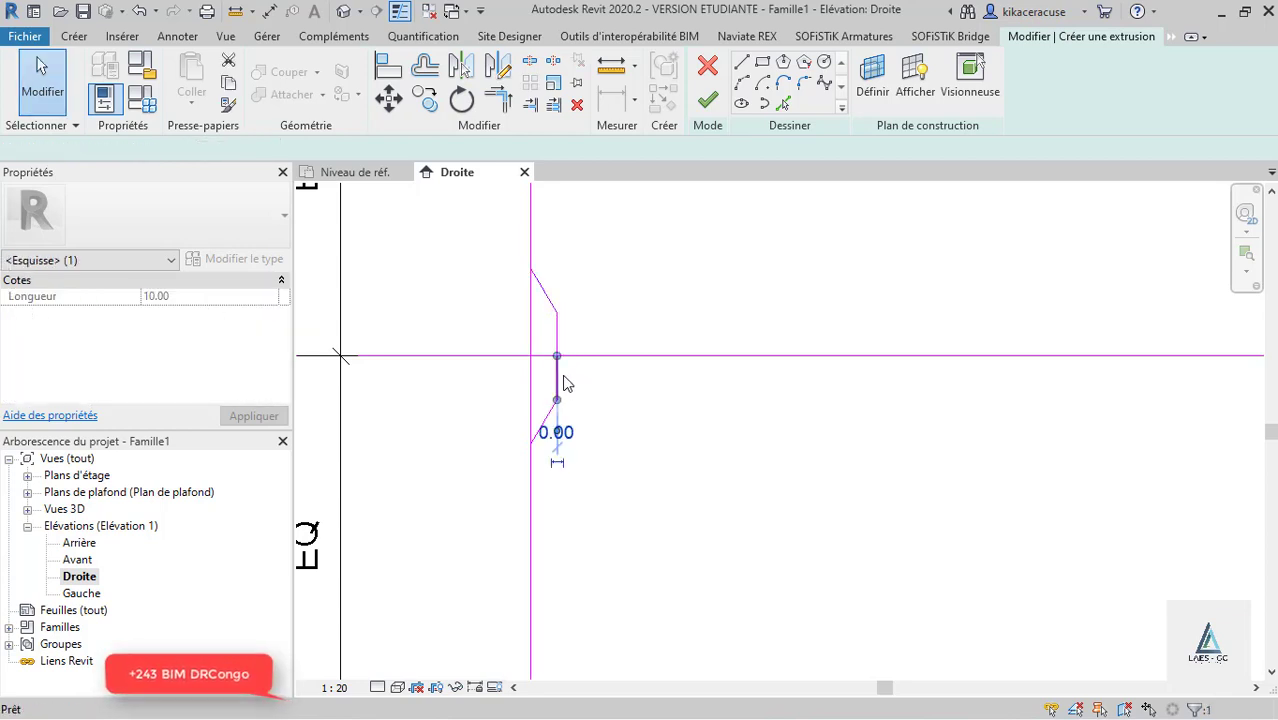
pyautogui.press('Delete')
pyautogui.click(561, 334)
pyautogui.moveTo(557, 357); pyautogui.dragTo(553, 400)
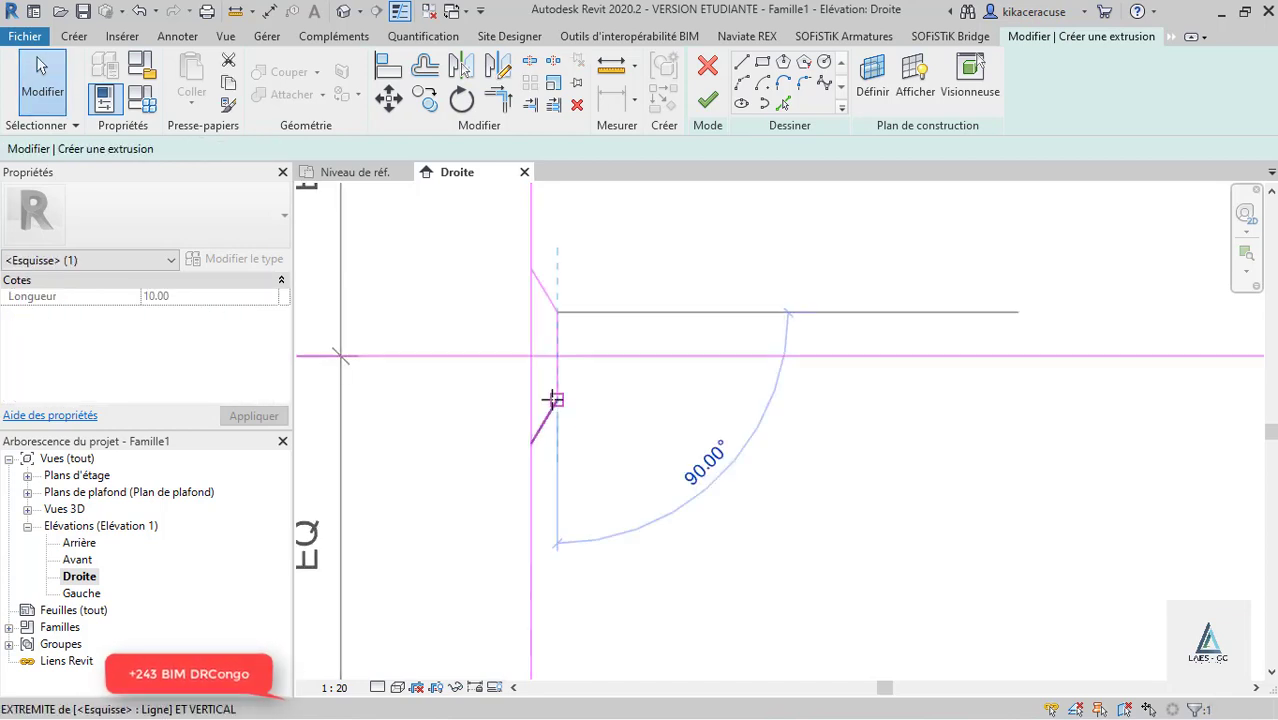
pyautogui.click(602, 414)
# Step: Copy the three rib segments down the vertical line to its intersection with the third horizontal line
pyautogui.scroll(-5, 574, 318)
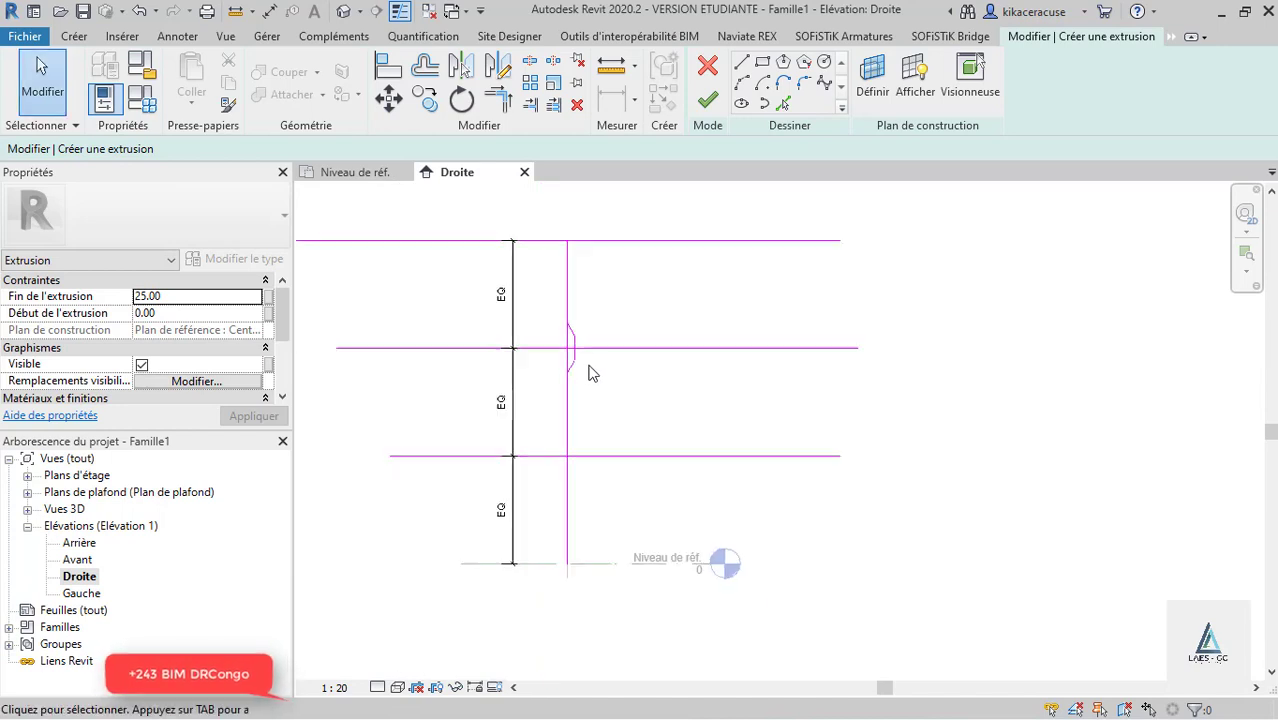
pyautogui.scroll(5, 590, 373)
pyautogui.moveTo(607, 356); pyautogui.dragTo(547, 313)
pyautogui.keyDown('ctrl'); pyautogui.click(549, 236); pyautogui.keyUp('ctrl')
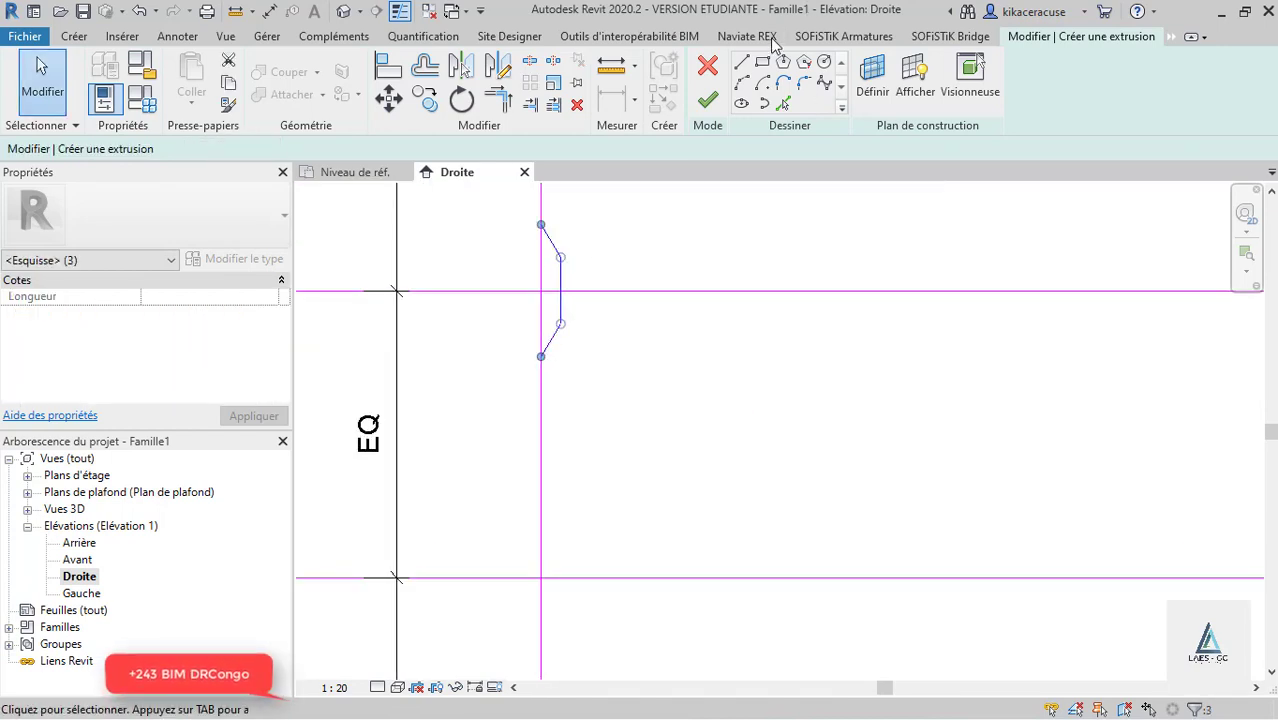
pyautogui.click(425, 97)
pyautogui.click(541, 291)
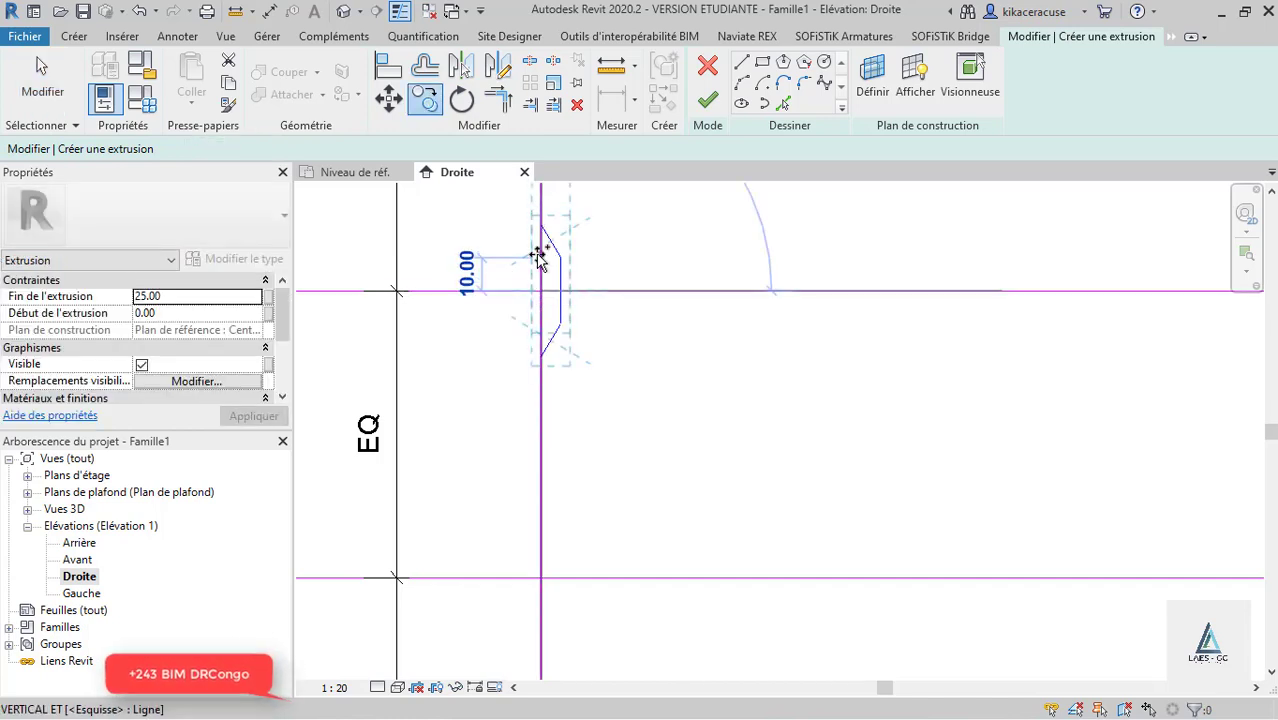
pyautogui.scroll(-3, 538, 258)
pyautogui.click(541, 376)
pyautogui.scroll(3, 541, 376)
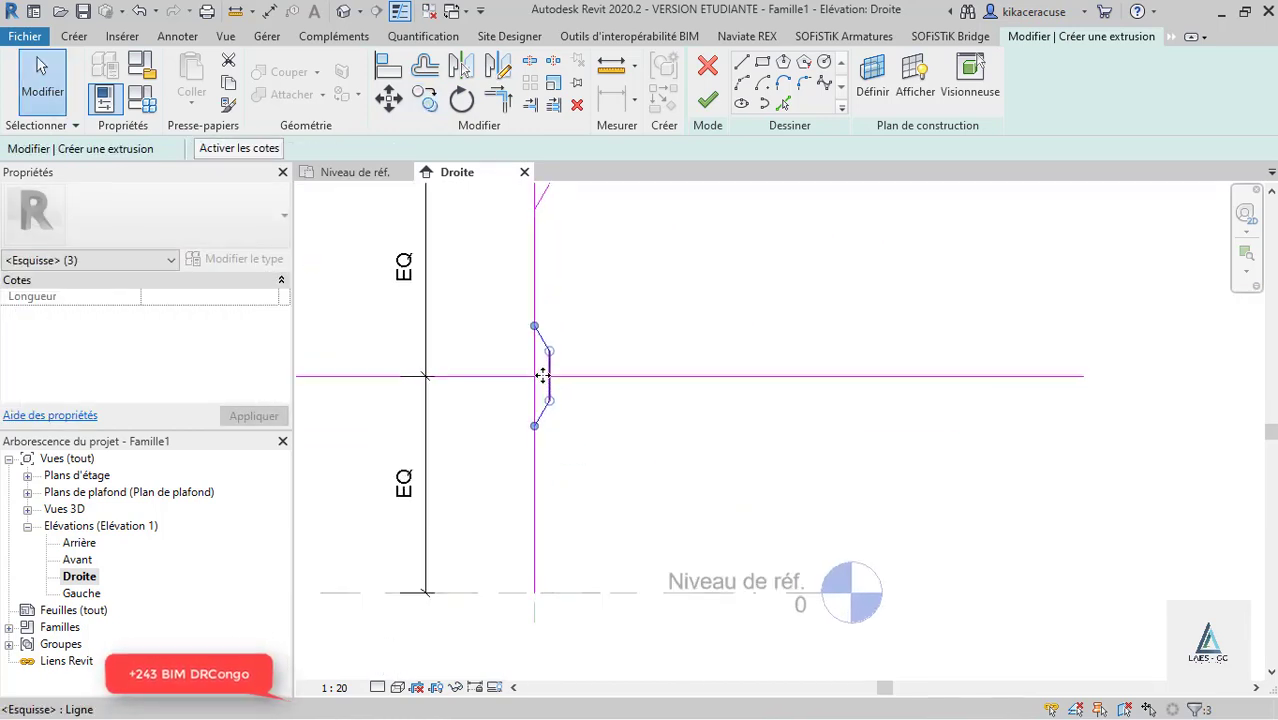
# Step: Delete the three long horizontal lines together with their equal-spacing dimension string
pyautogui.scroll(-2, 511, 447)
pyautogui.scroll(3, 511, 447)
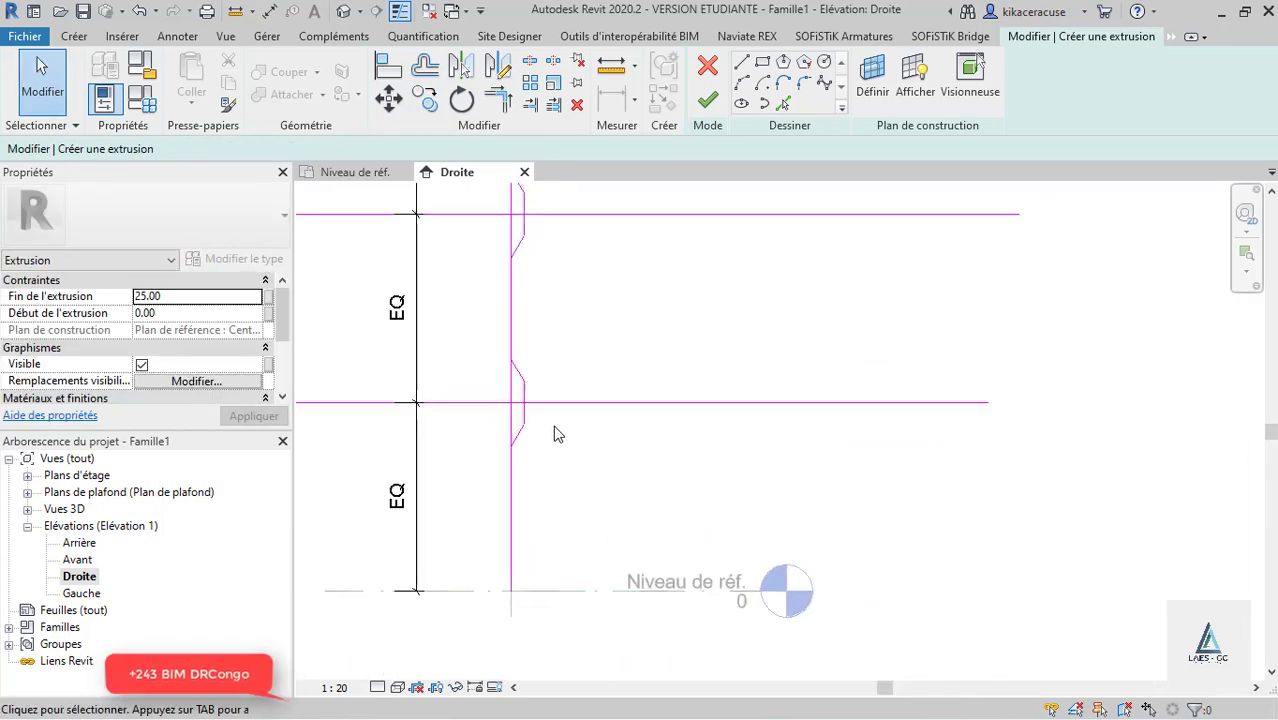
pyautogui.scroll(-4, 596, 428)
pyautogui.moveTo(658, 300); pyautogui.dragTo(628, 208)
pyautogui.press('Delete')
# Step: Split the long vertical line at a point inside each of the two ribs
pyautogui.scroll(2, 490, 445)
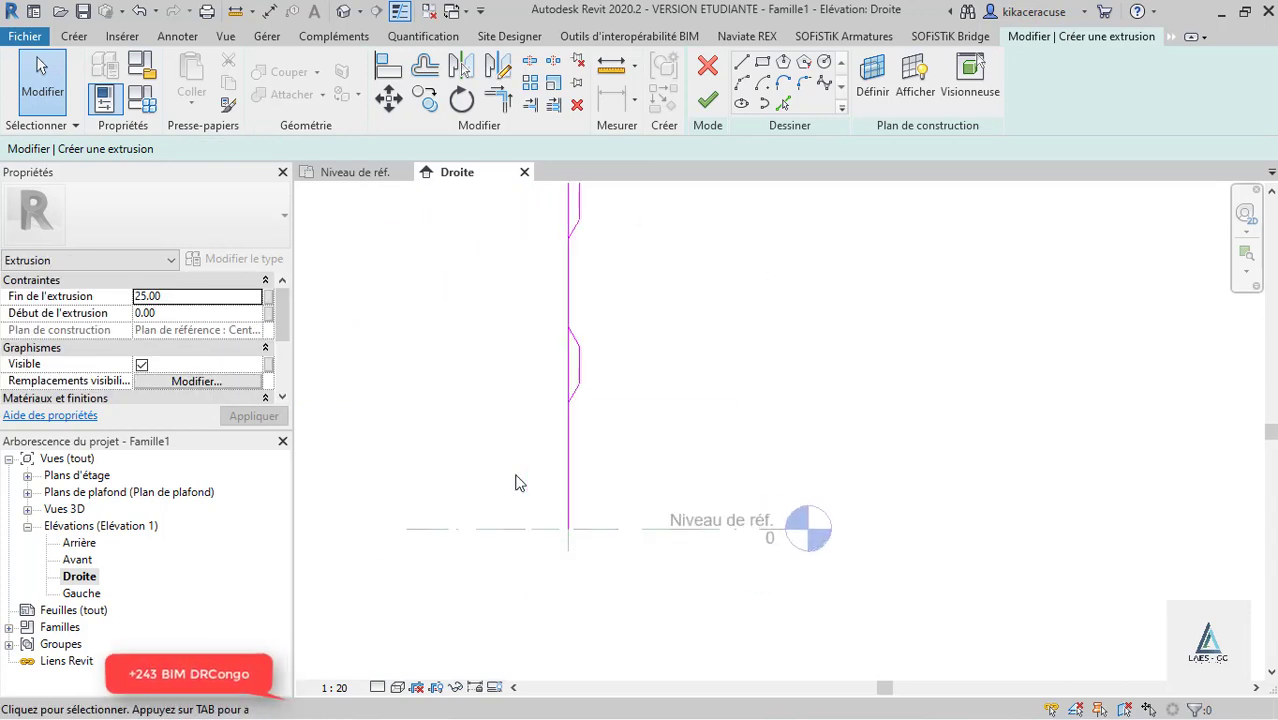
pyautogui.press('s')
pyautogui.press('l')
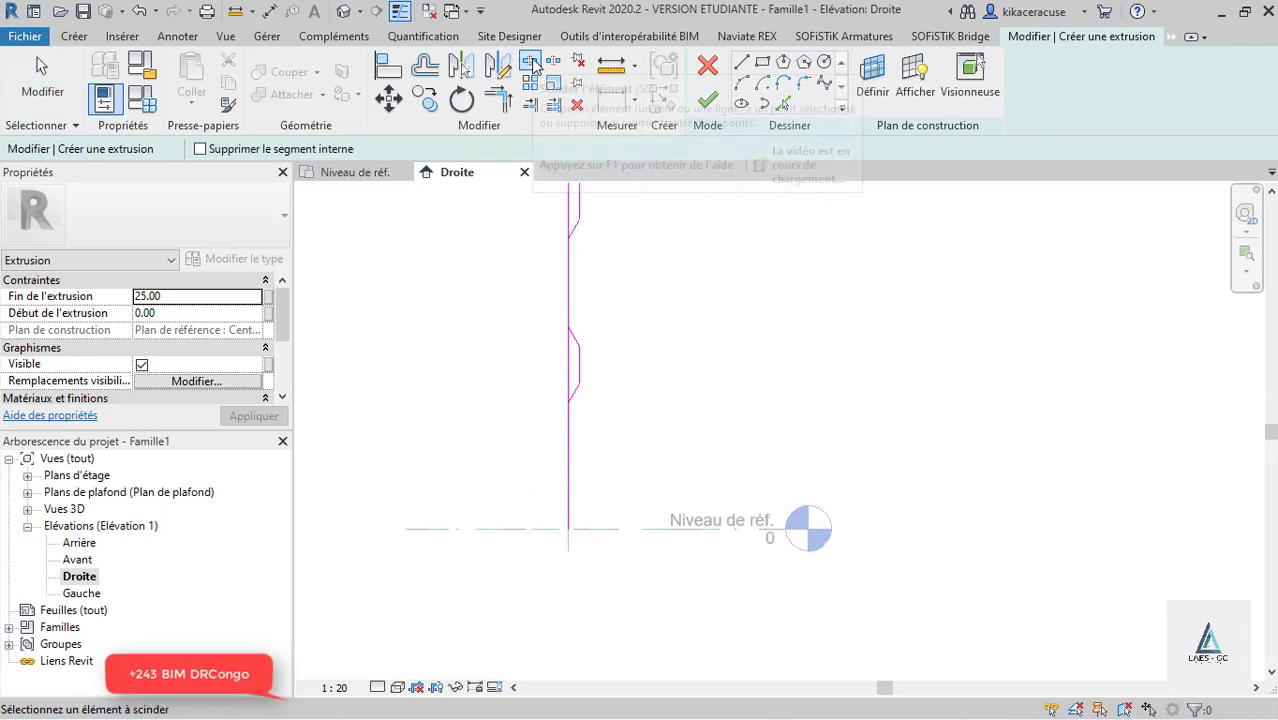
pyautogui.scroll(1, 568, 370)
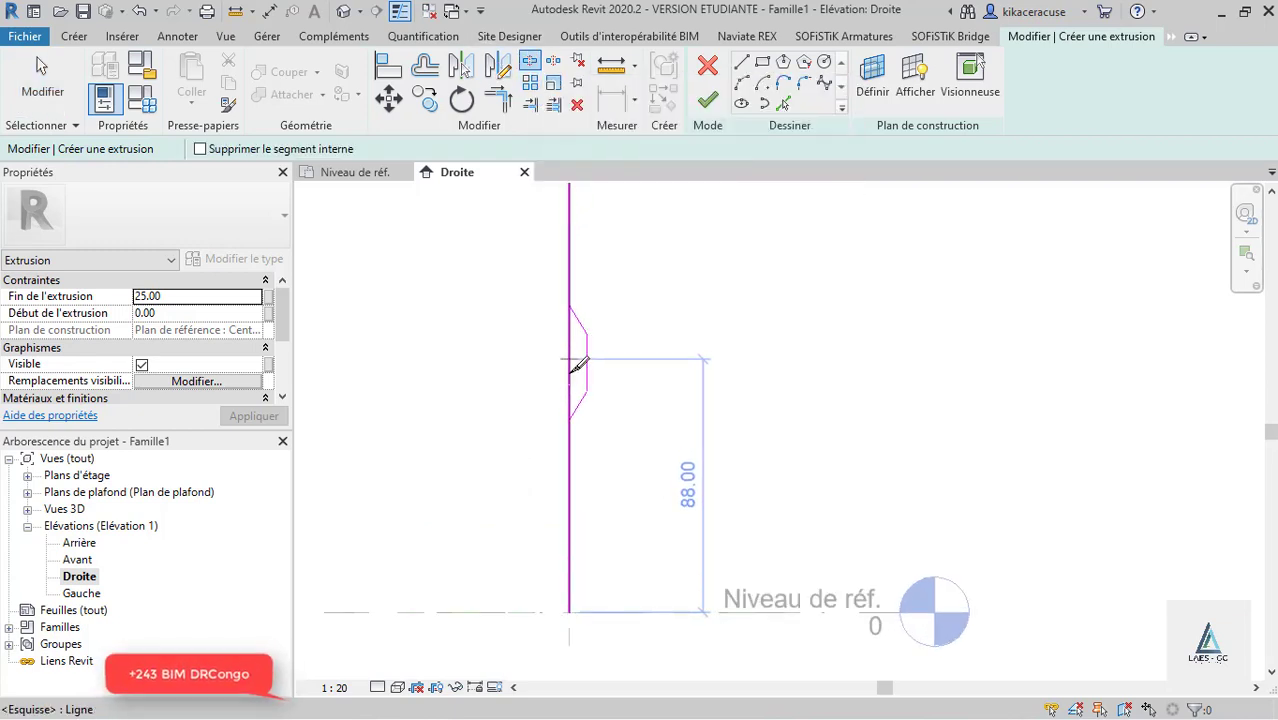
pyautogui.click(568, 359)
pyautogui.scroll(-2, 568, 489)
pyautogui.scroll(1, 574, 272)
pyautogui.scroll(1, 580, 325)
pyautogui.click(565, 367)
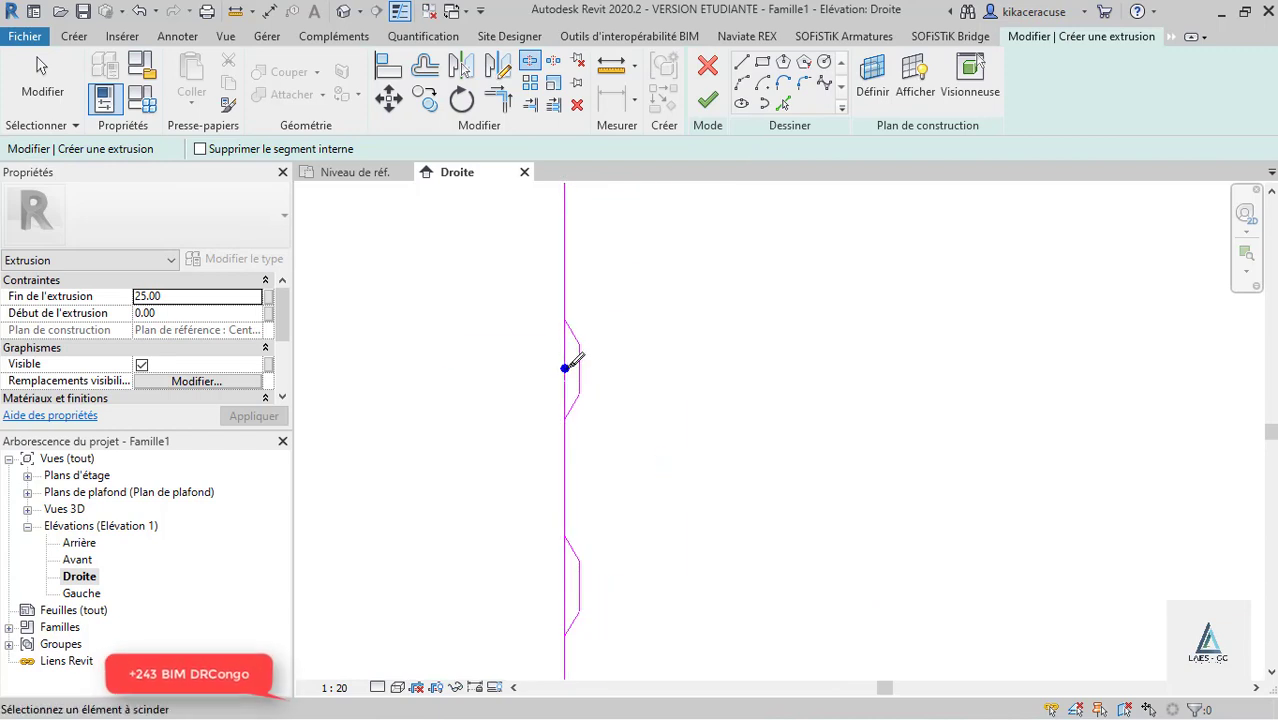
# Step: Trim the vertical segments to the slanted rib lines with Trim/Extend to Corner, leaving one continuous ribbed outline
pyautogui.click(498, 93)
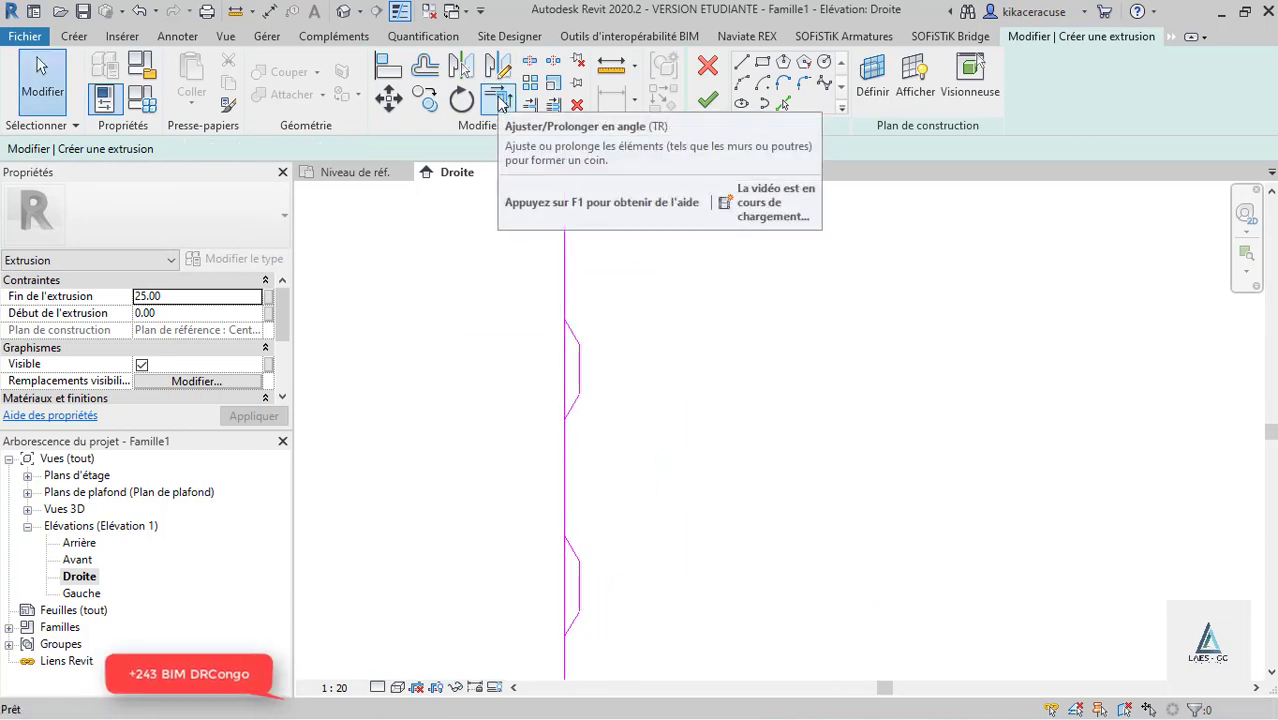
pyautogui.press('r')
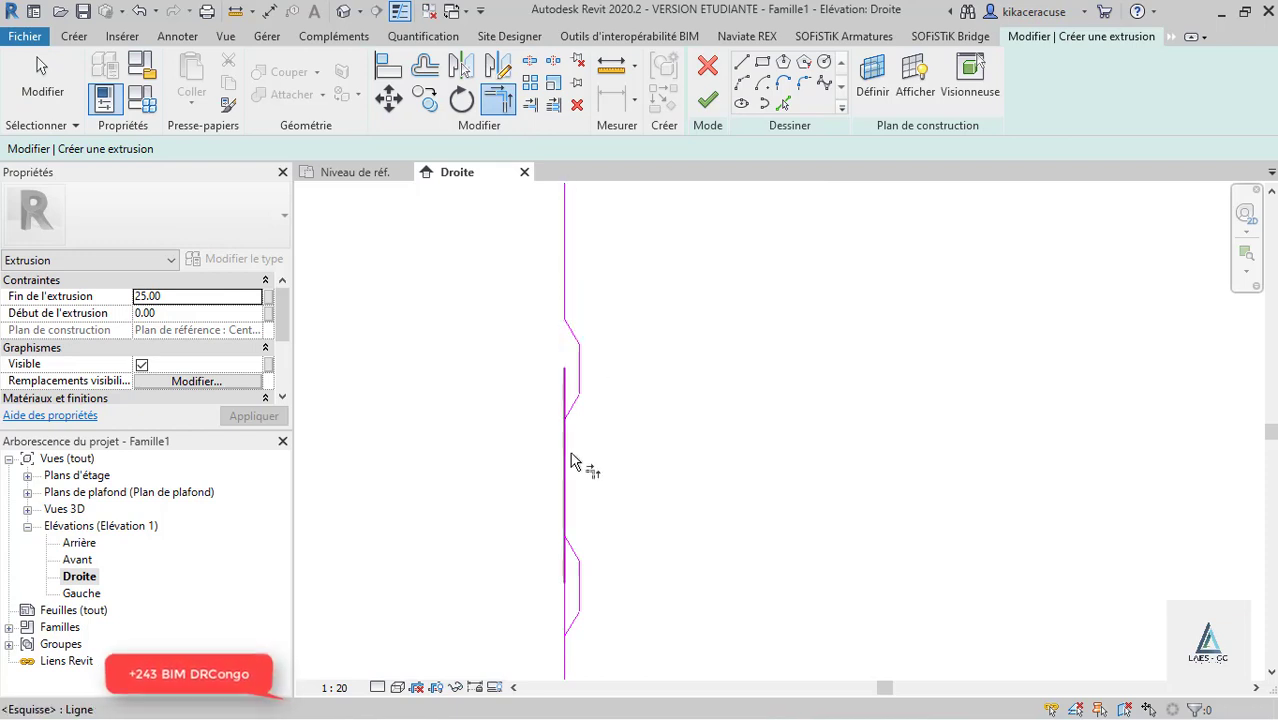
pyautogui.click(573, 528)
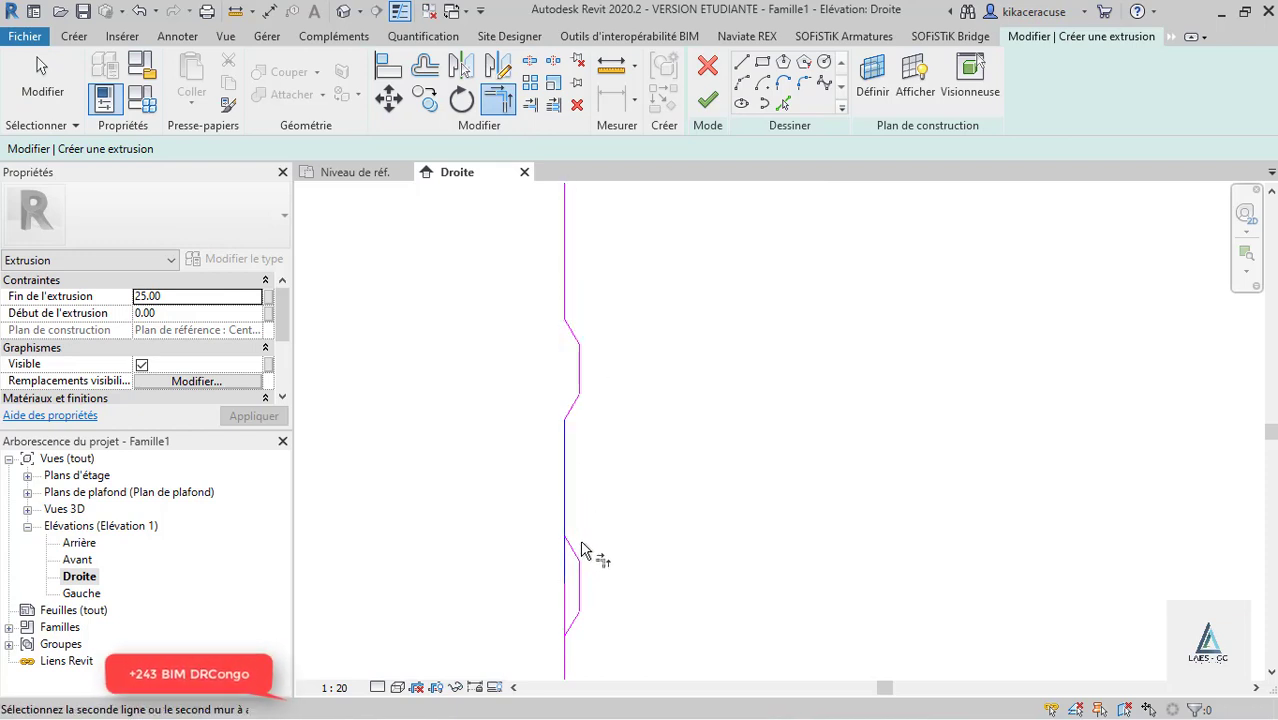
pyautogui.click(569, 598)
pyautogui.scroll(-2, 551, 456)
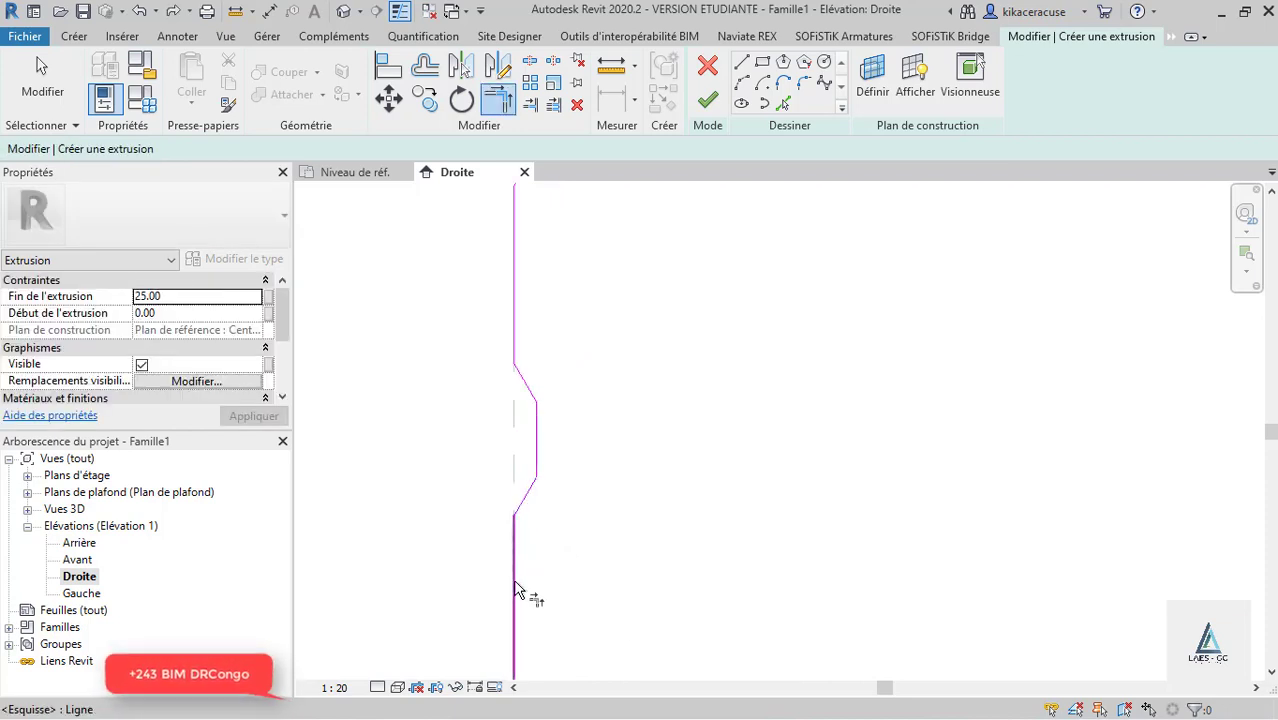
pyautogui.press('Escape')
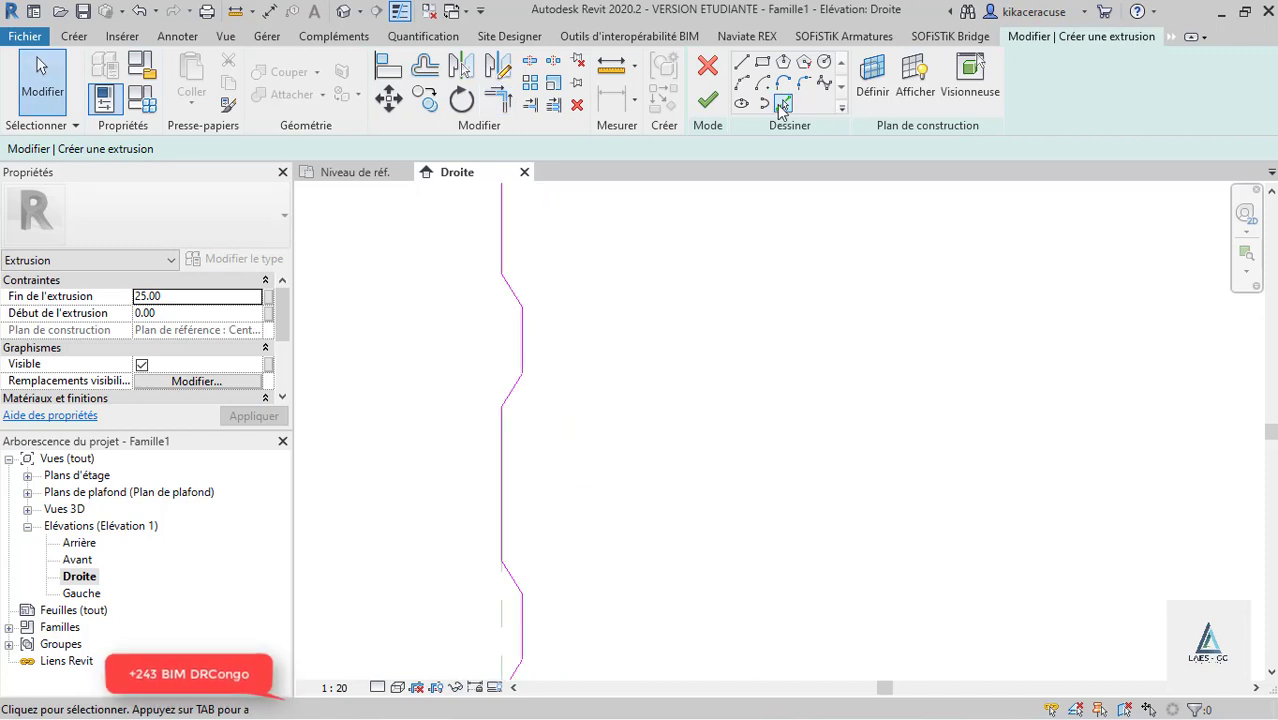
# Step: Offset every segment of the ribbed outline by 1 cm on its outer rib side using Pick Lines
pyautogui.click(783, 104)
pyautogui.click(310, 148)
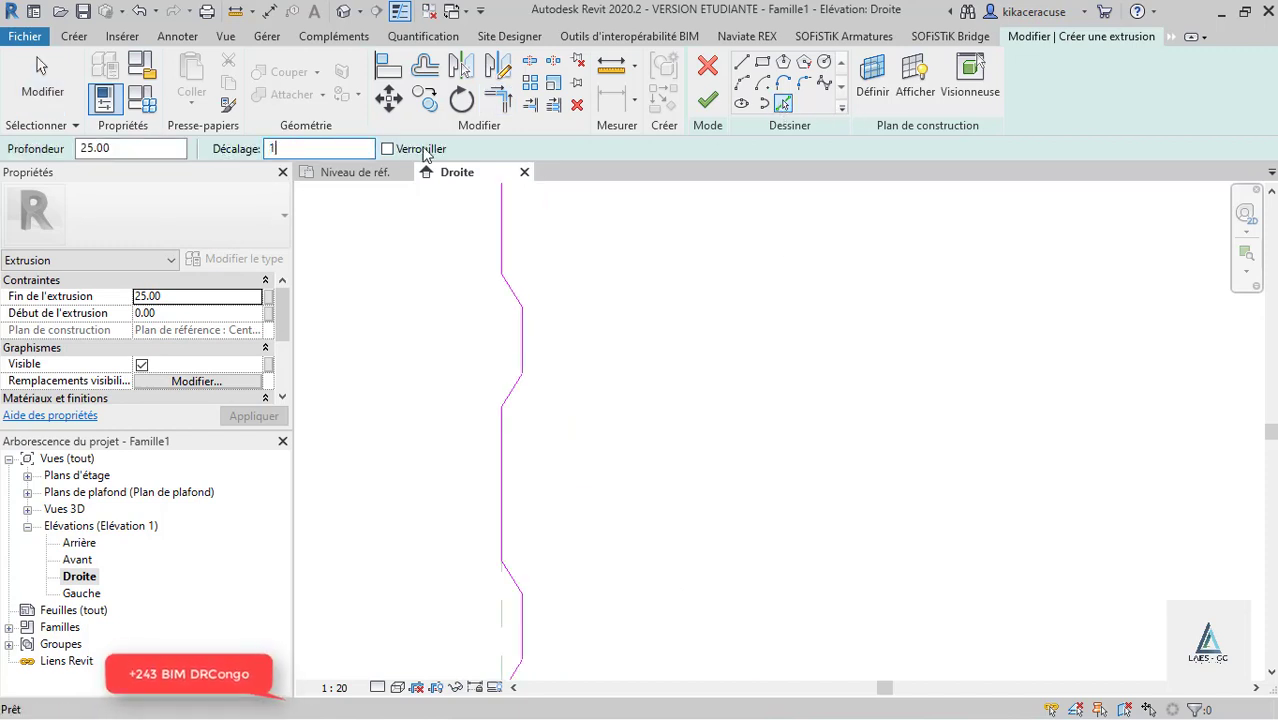
pyautogui.press('Return')
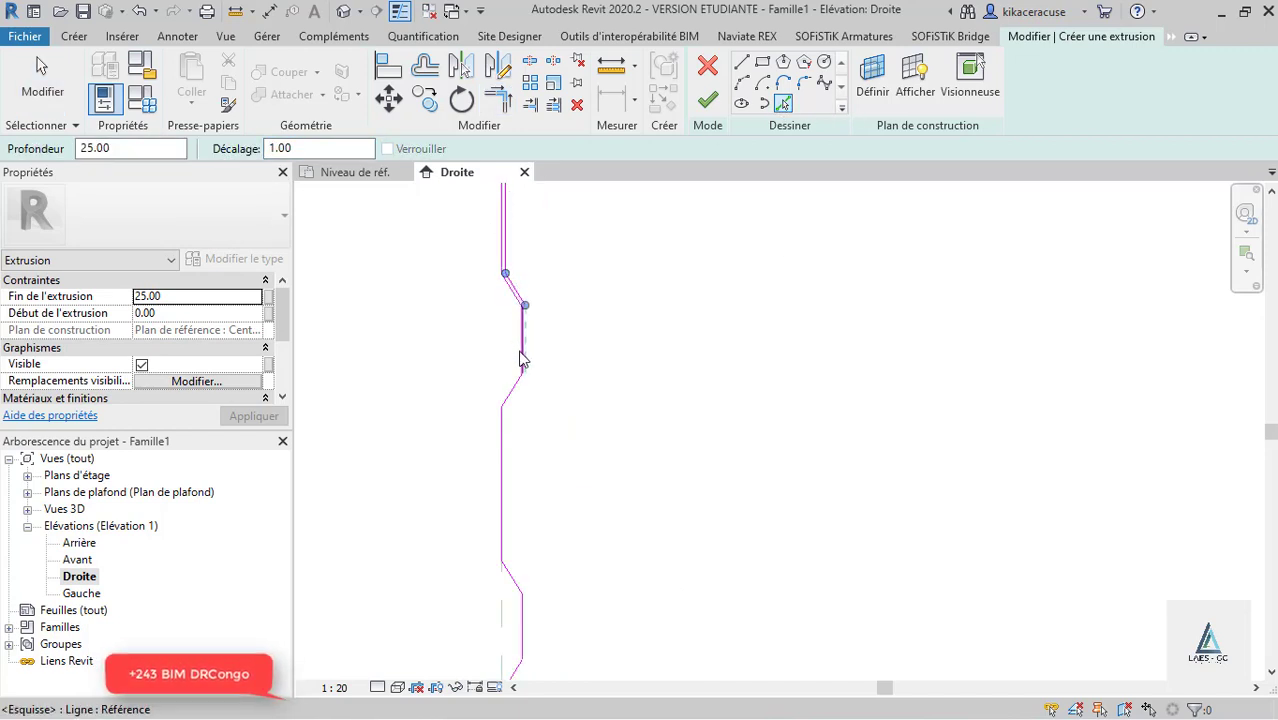
pyautogui.click(518, 394)
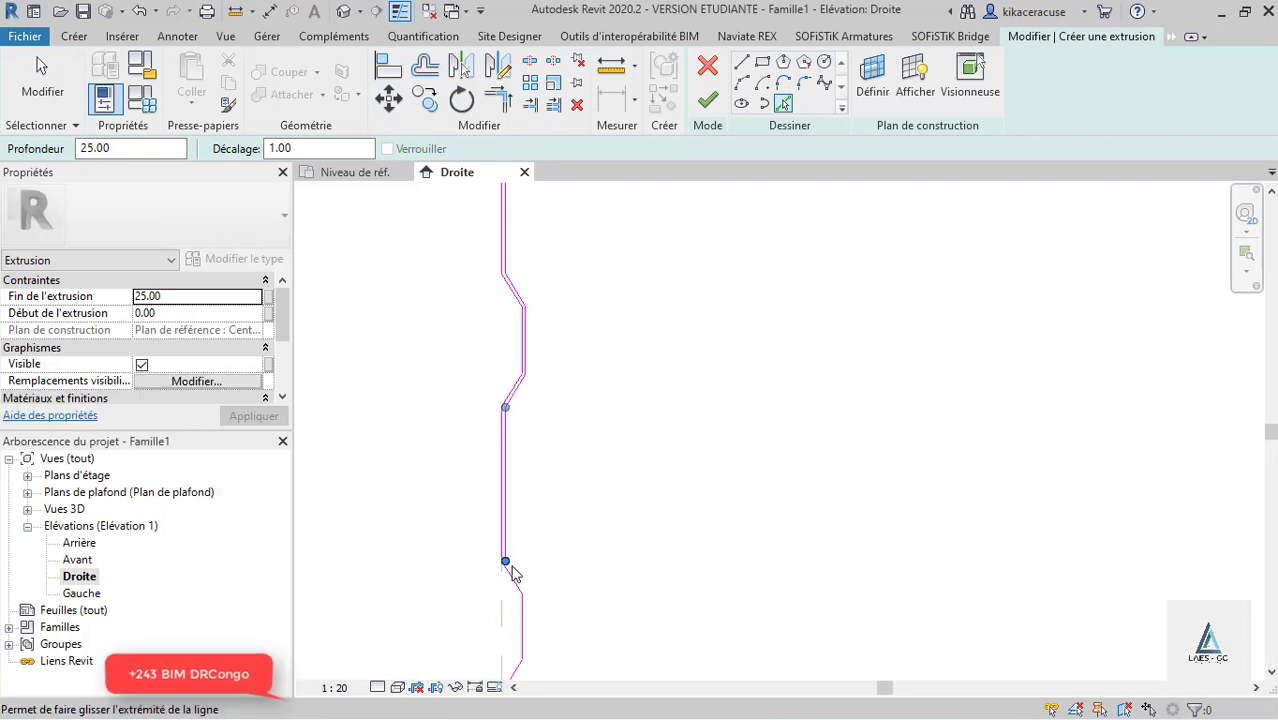
pyautogui.click(513, 578)
pyautogui.scroll(-2, 487, 409)
pyautogui.scroll(2, 505, 567)
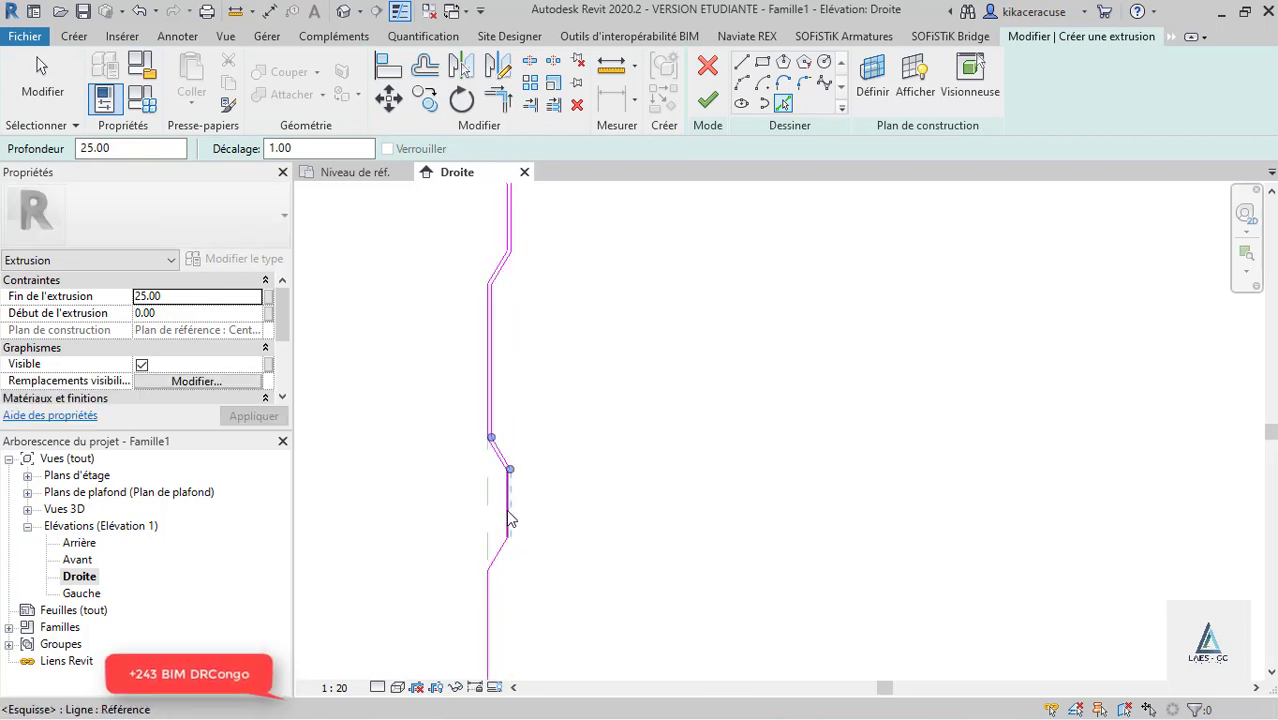
pyautogui.click(509, 511)
pyautogui.scroll(-1, 500, 490)
pyautogui.scroll(2, 492, 530)
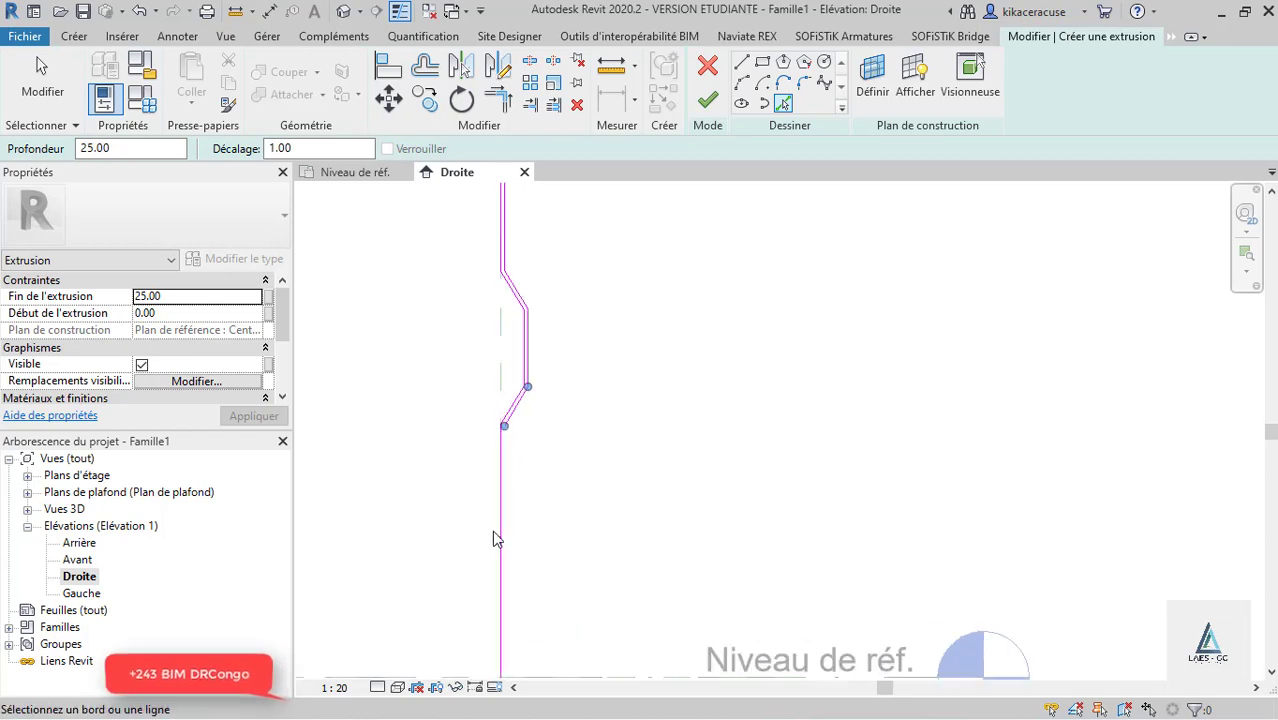
pyautogui.click(505, 524)
pyautogui.press('Escape')
# Step: Close the lower end of the double outline with a short line joining both vertical lines at the reference level
pyautogui.click(741, 62)
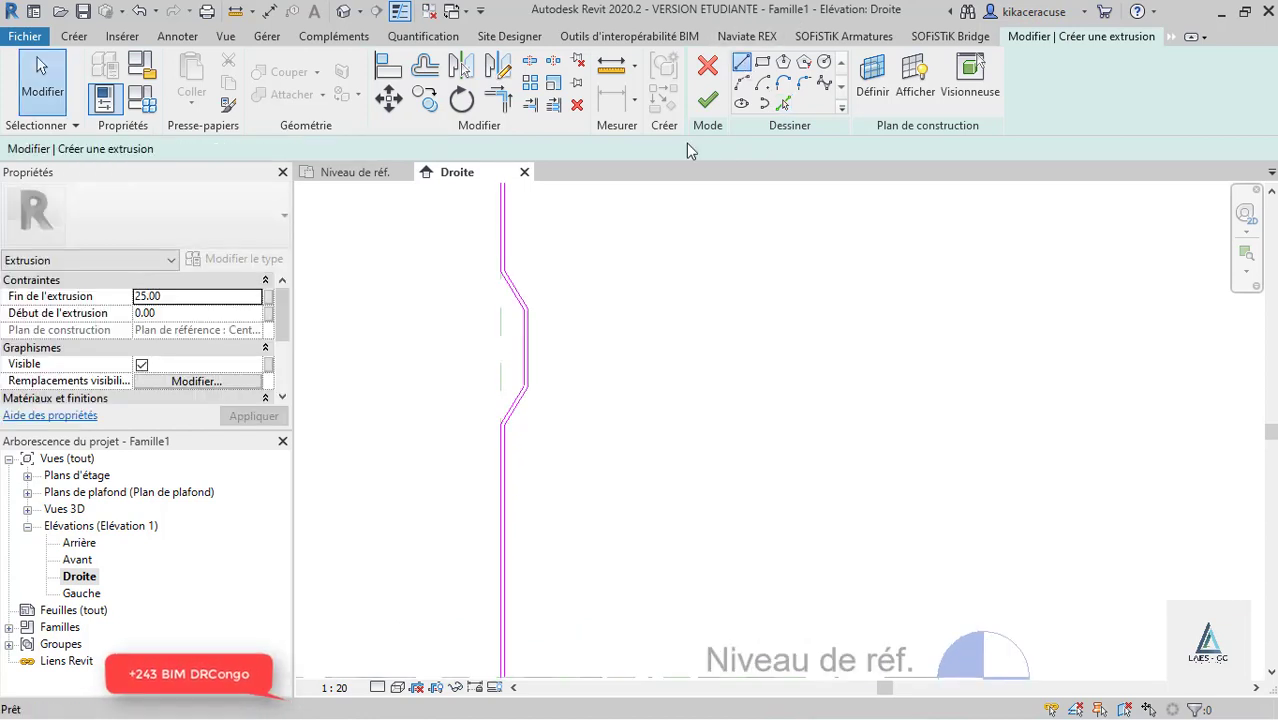
pyautogui.scroll(-1, 400, 185)
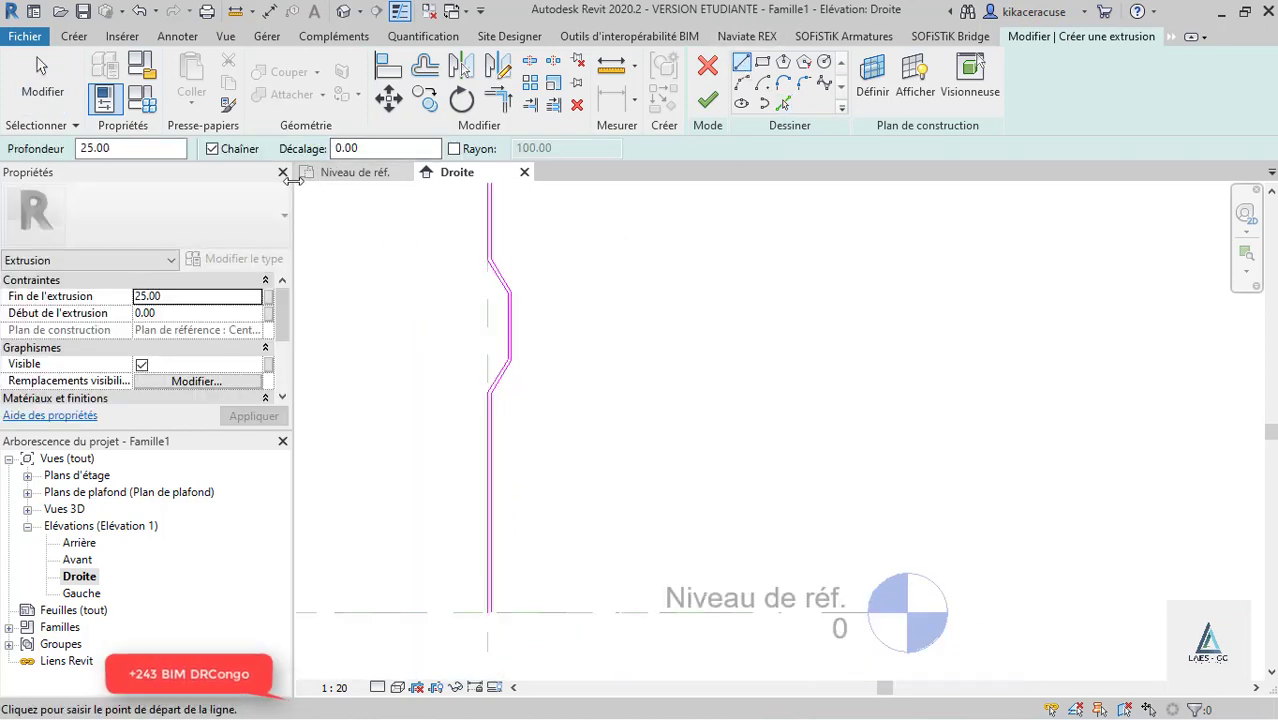
pyautogui.scroll(2, 480, 615)
pyautogui.scroll(2, 488, 622)
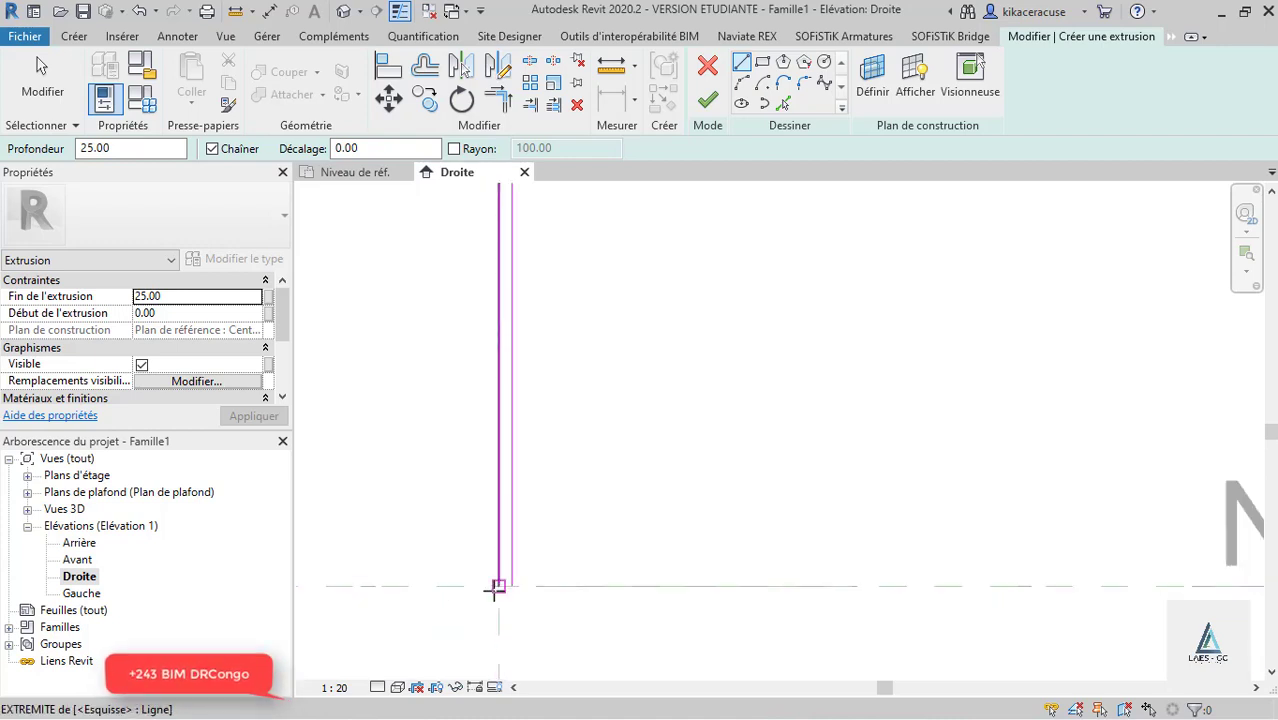
pyautogui.click(499, 586)
pyautogui.click(512, 586)
pyautogui.scroll(-3, 515, 600)
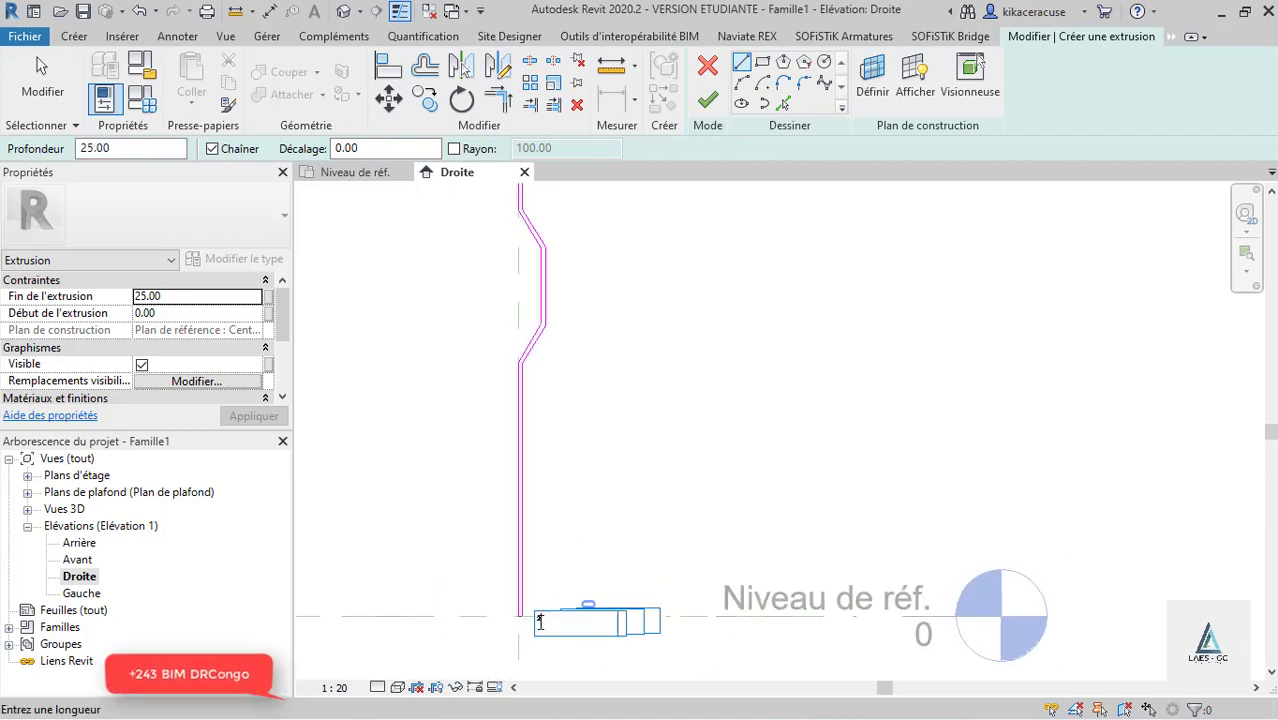
# Step: Close the upper end of the double outline with a short line joining both vertical lines
pyautogui.scroll(3, 529, 249)
pyautogui.scroll(2, 535, 255)
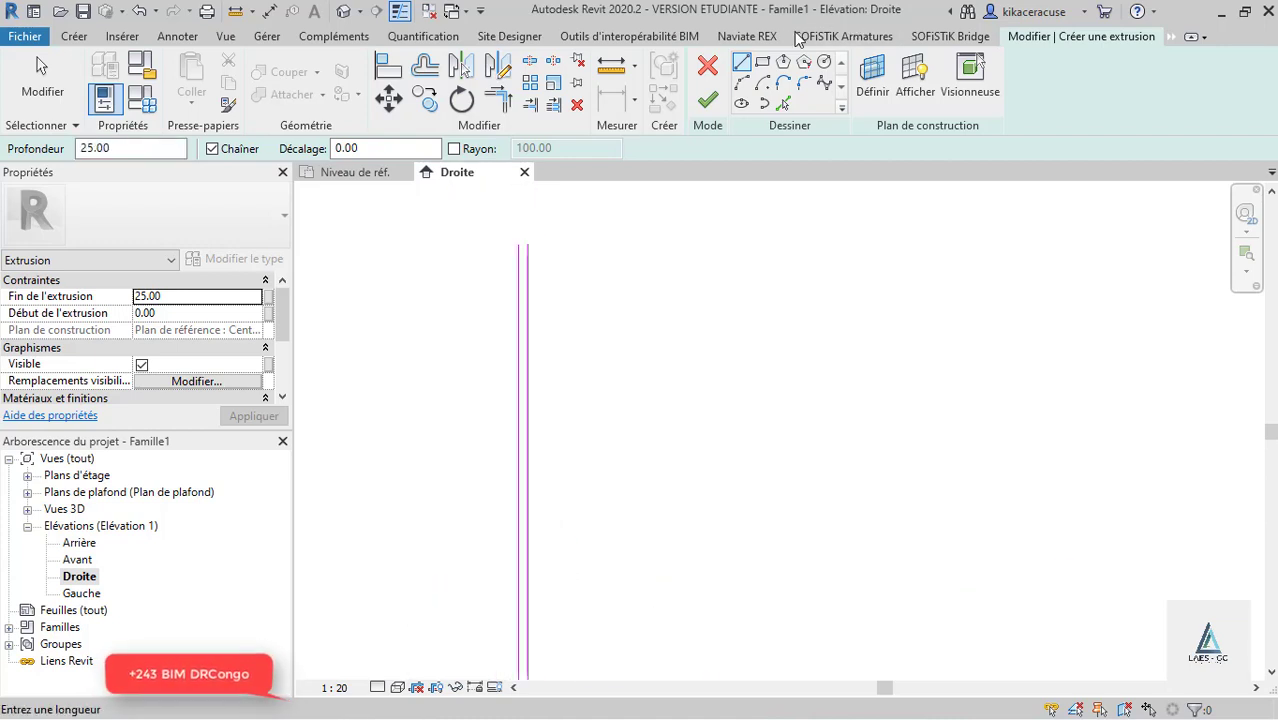
pyautogui.scroll(1, 528, 249)
pyautogui.click(526, 250)
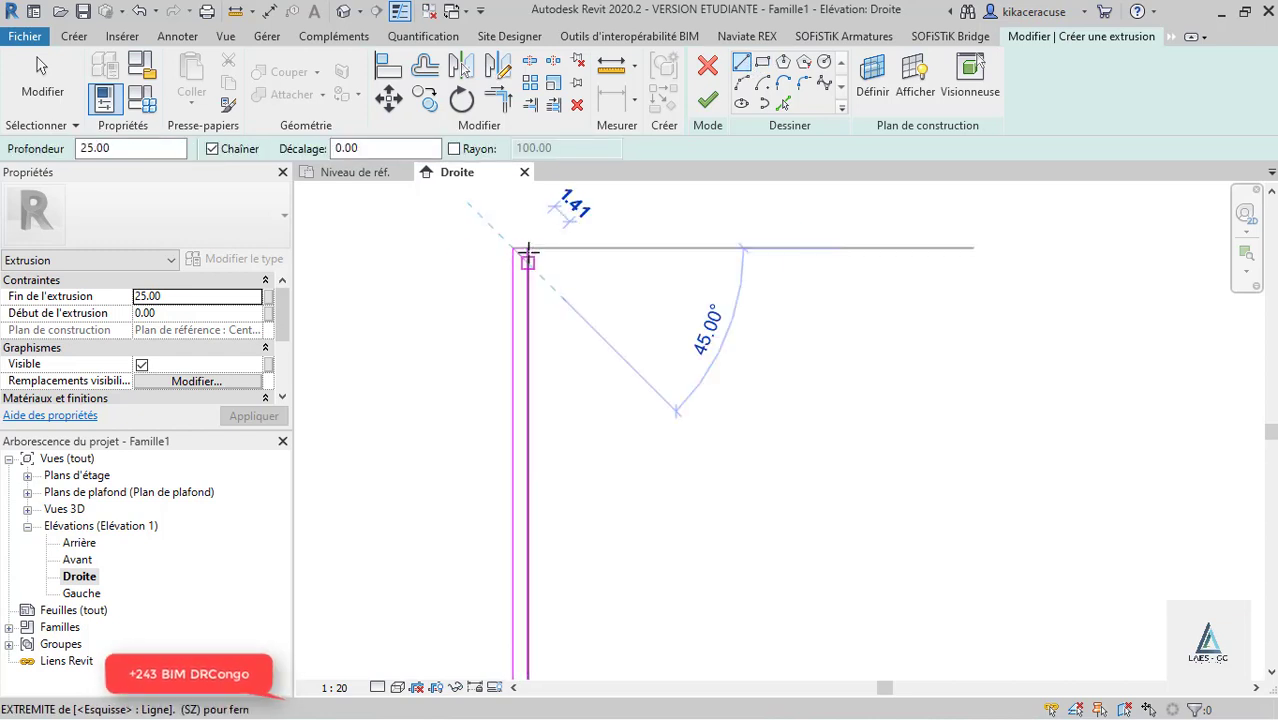
pyautogui.press('Escape')
pyautogui.press('Escape')
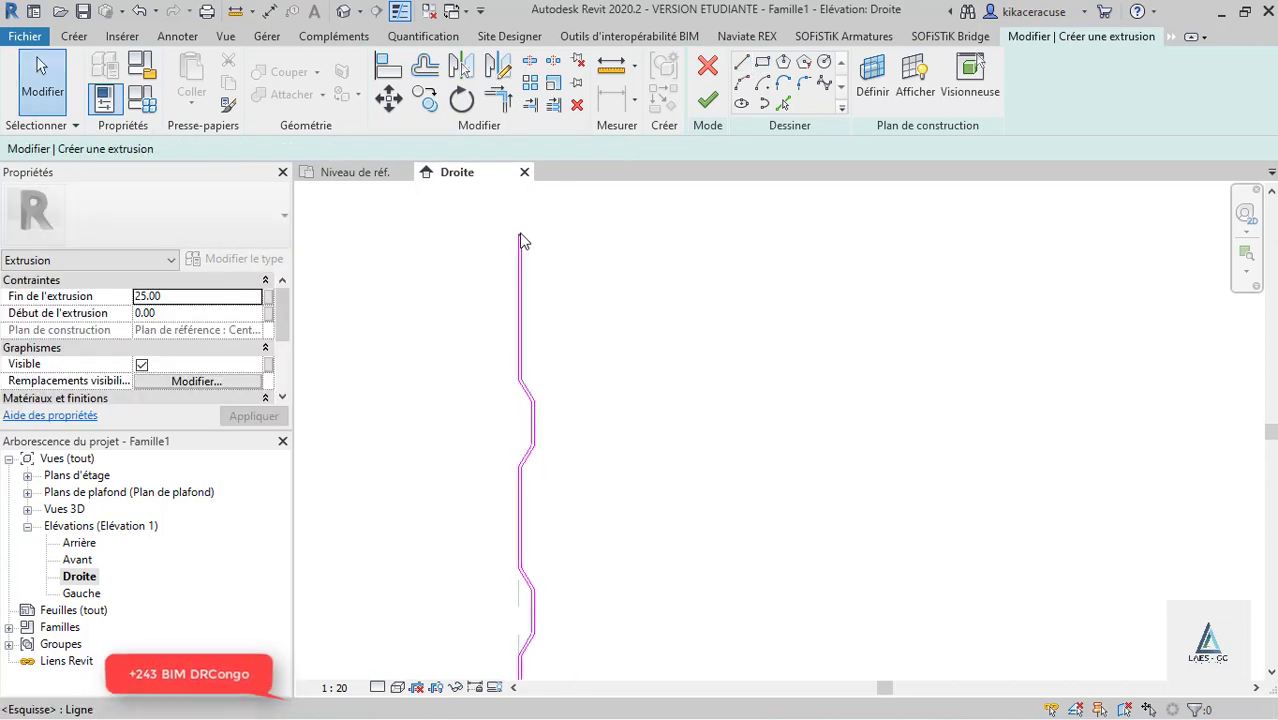
pyautogui.scroll(-2, 563, 237)
pyautogui.click(741, 62)
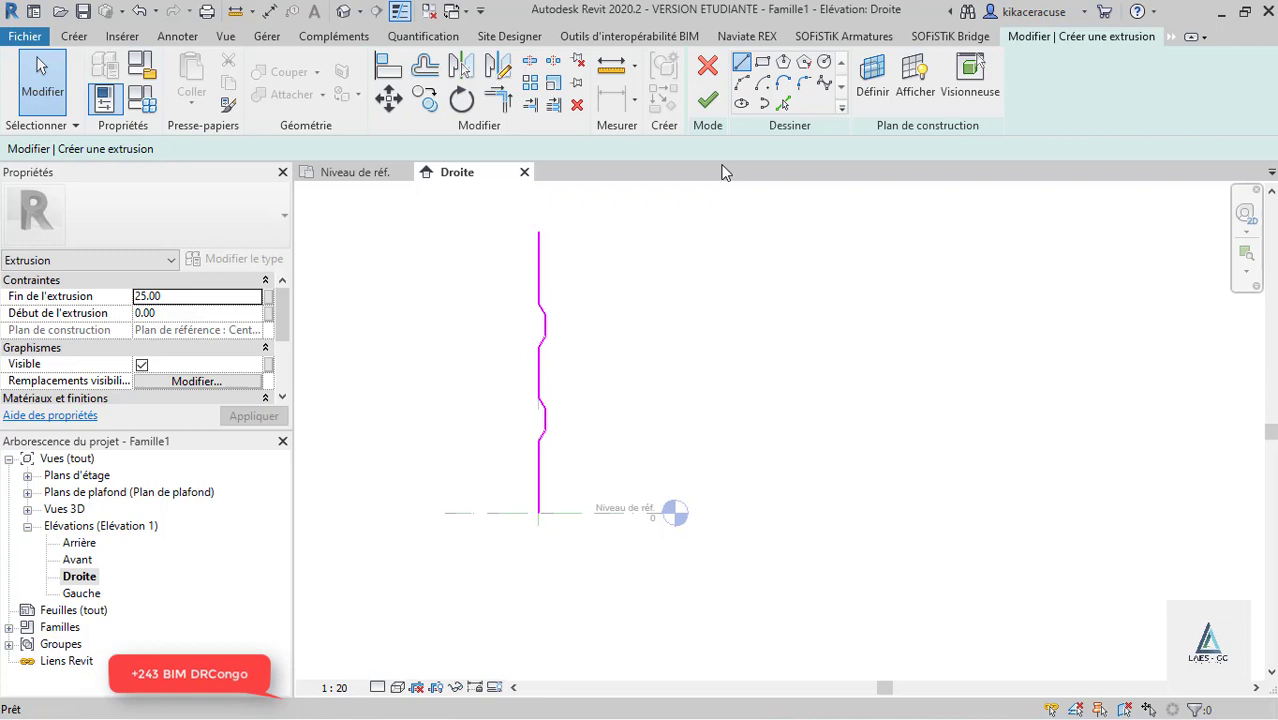
pyautogui.click(577, 513)
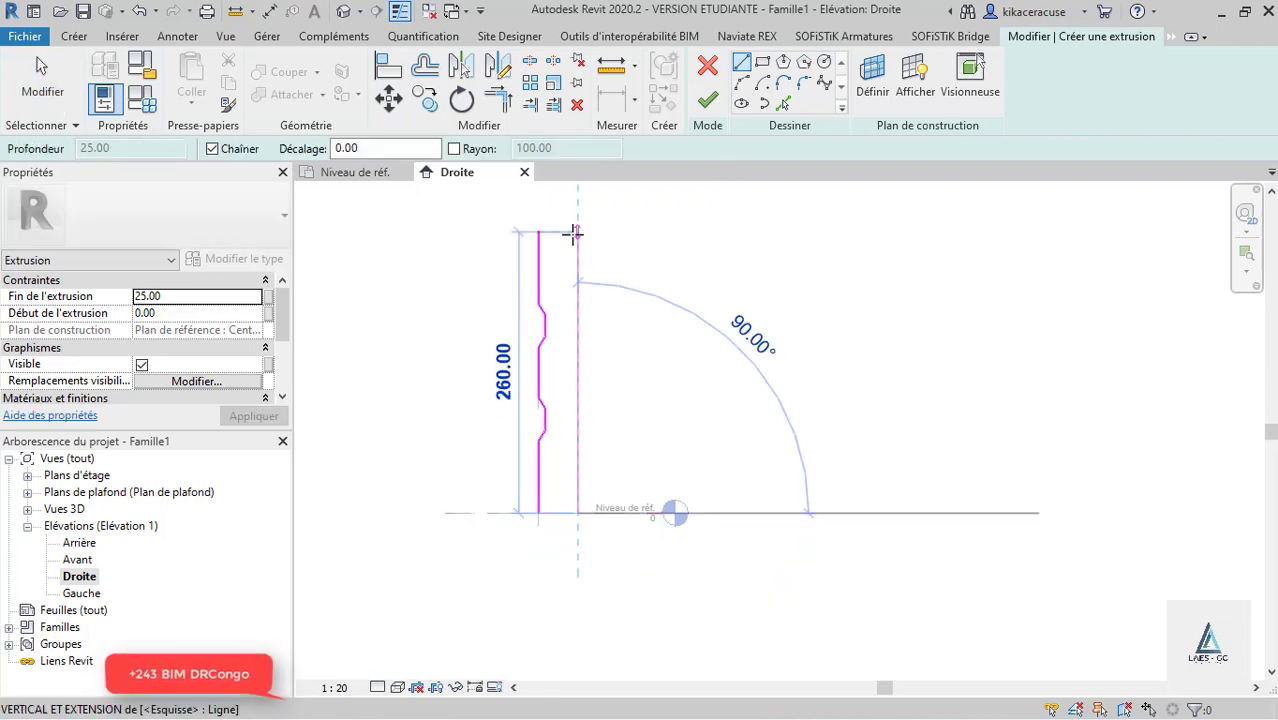
pyautogui.press('Escape')
pyautogui.press('Escape')
# Step: Finish the ribbed wall sketch and set its extrusion end to 120 and its extrusion start to -120
pyautogui.scroll(2, 562, 285)
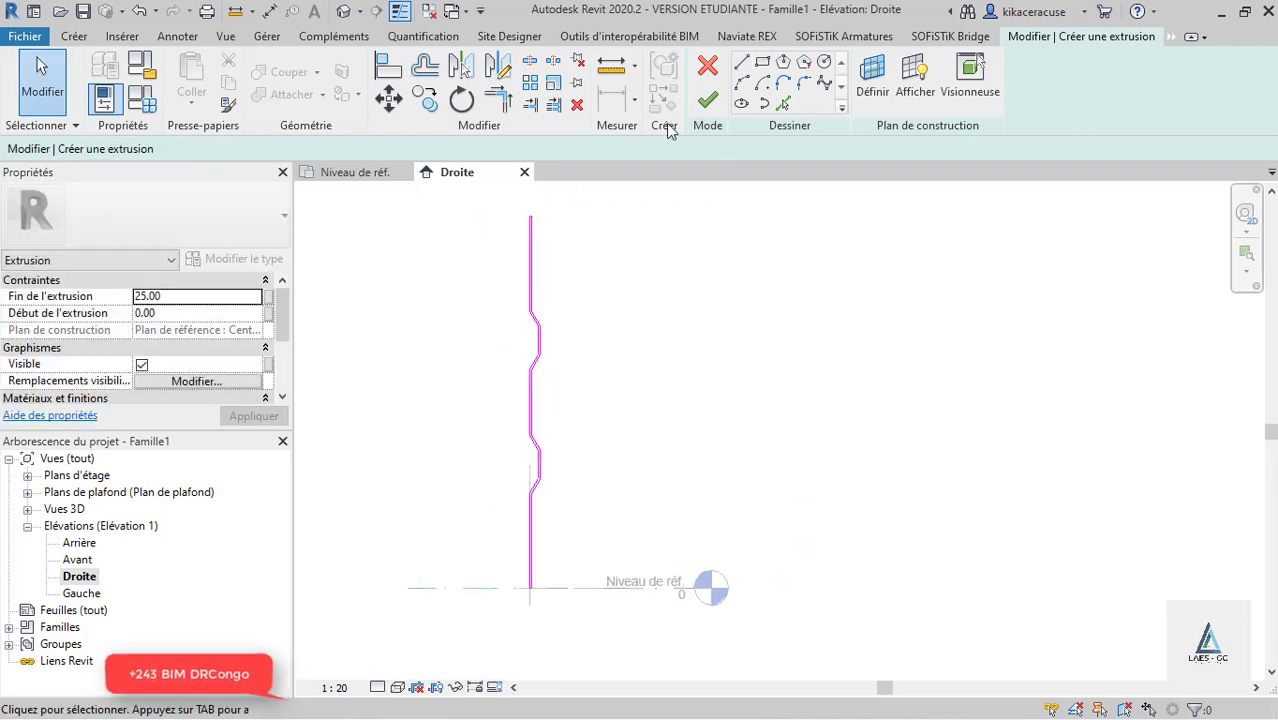
pyautogui.click(708, 101)
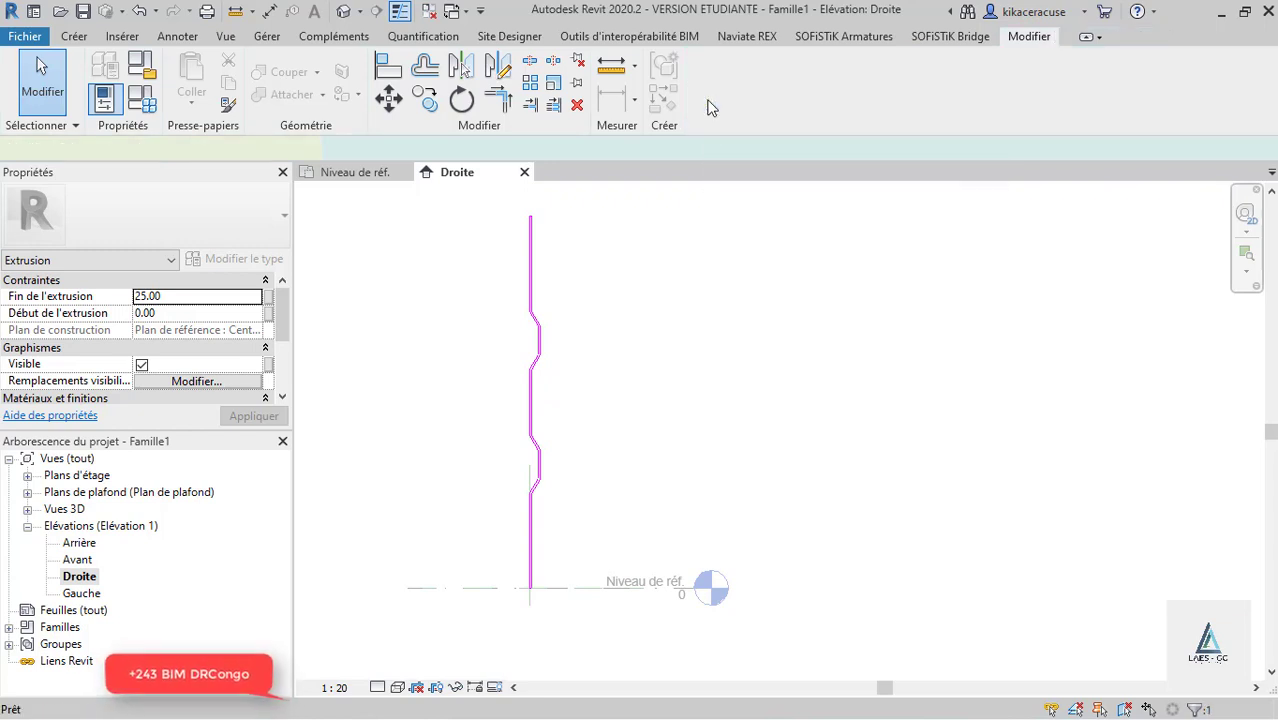
pyautogui.click(197, 298)
pyautogui.write('120')
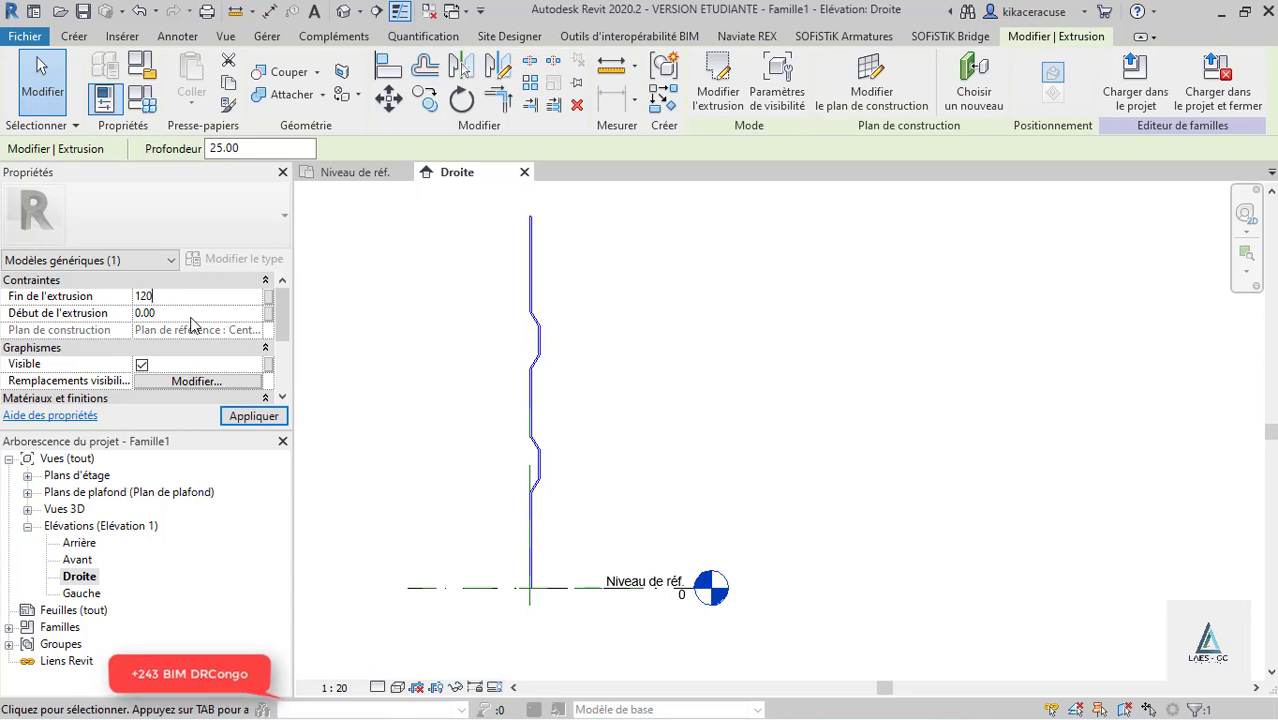
pyautogui.press('Tab')
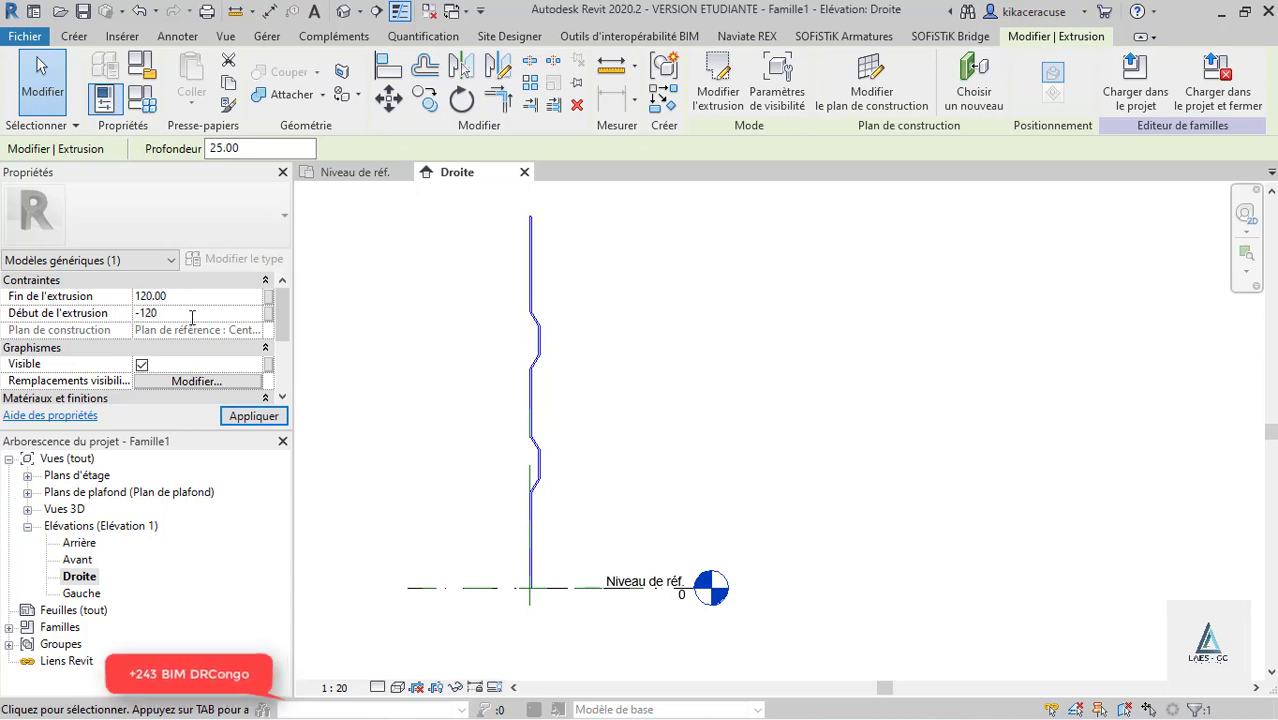
pyautogui.click(245, 417)
pyautogui.press('Escape')
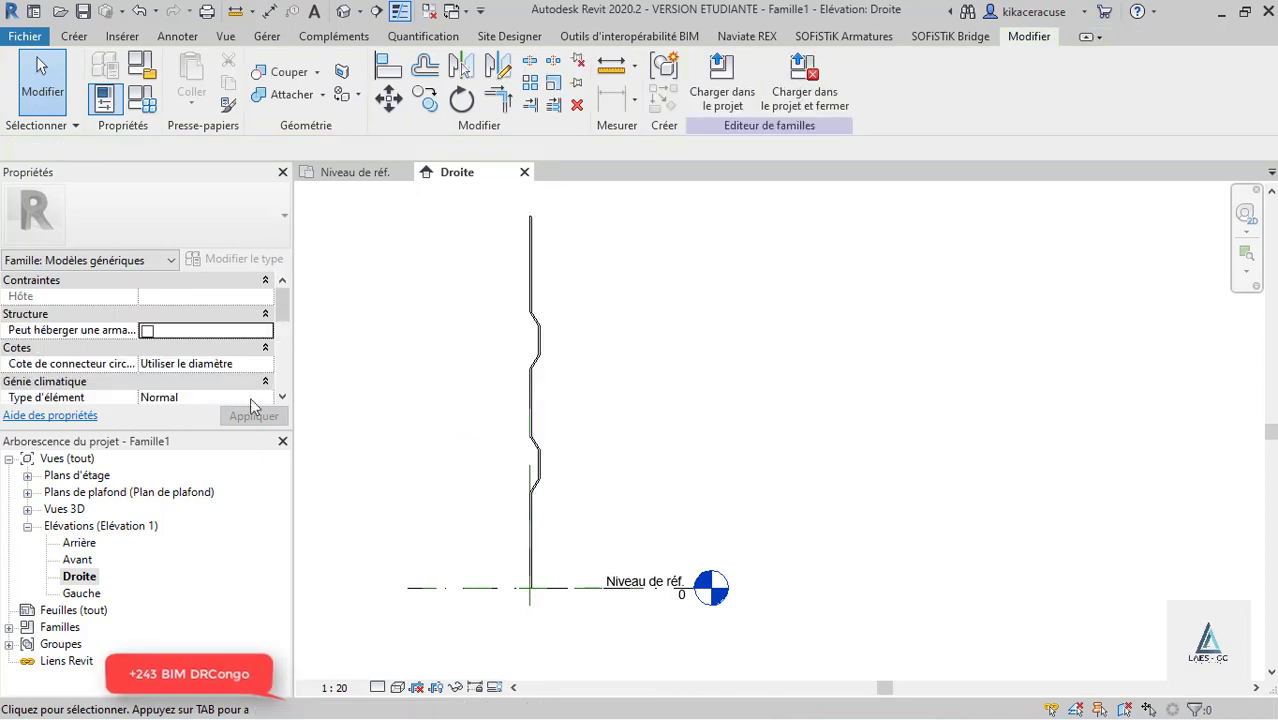
# Step: In the Avant elevation, start a new extrusion and sketch a rectangle over the wall's full outline
pyautogui.doubleClick(77, 559)
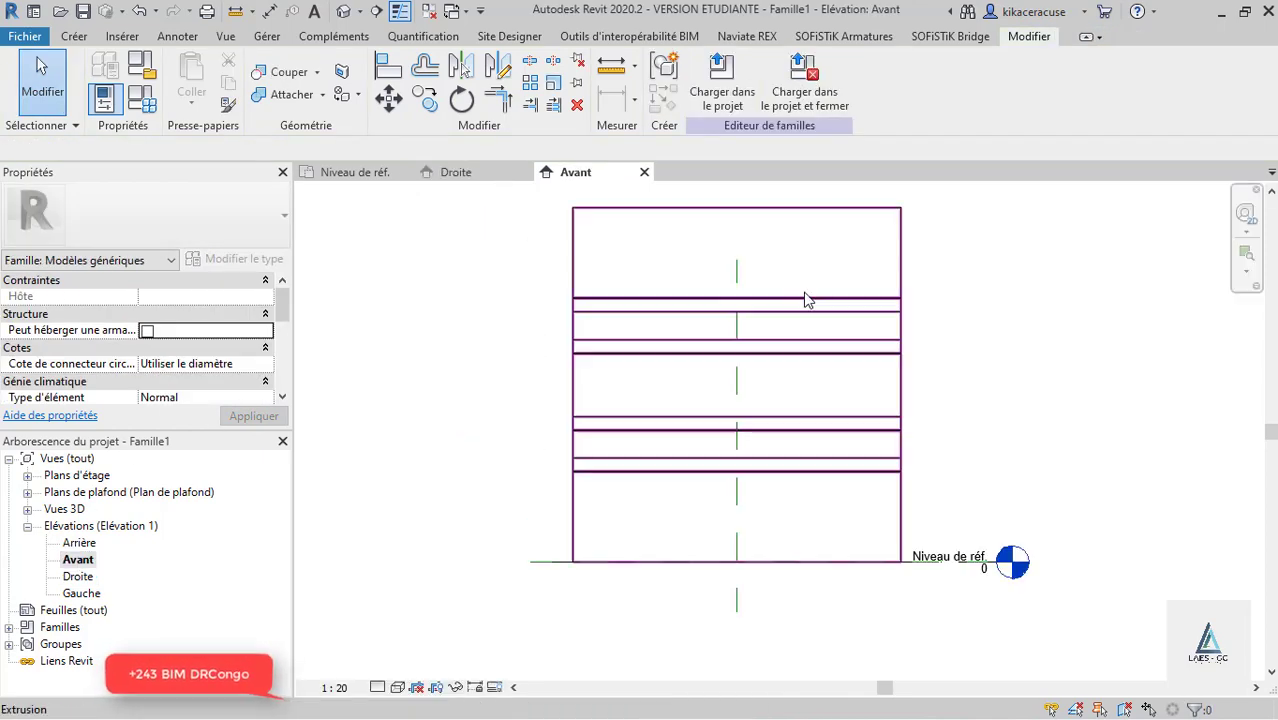
pyautogui.scroll(-3, 786, 309)
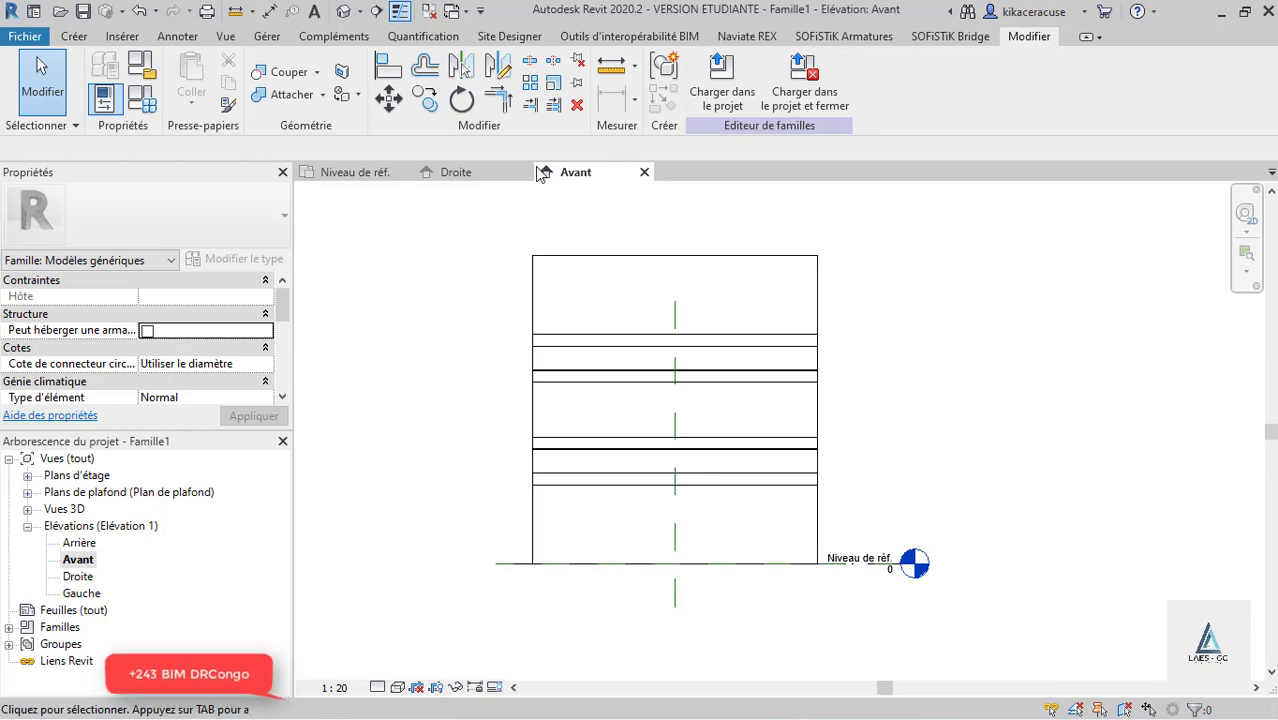
pyautogui.click(74, 36)
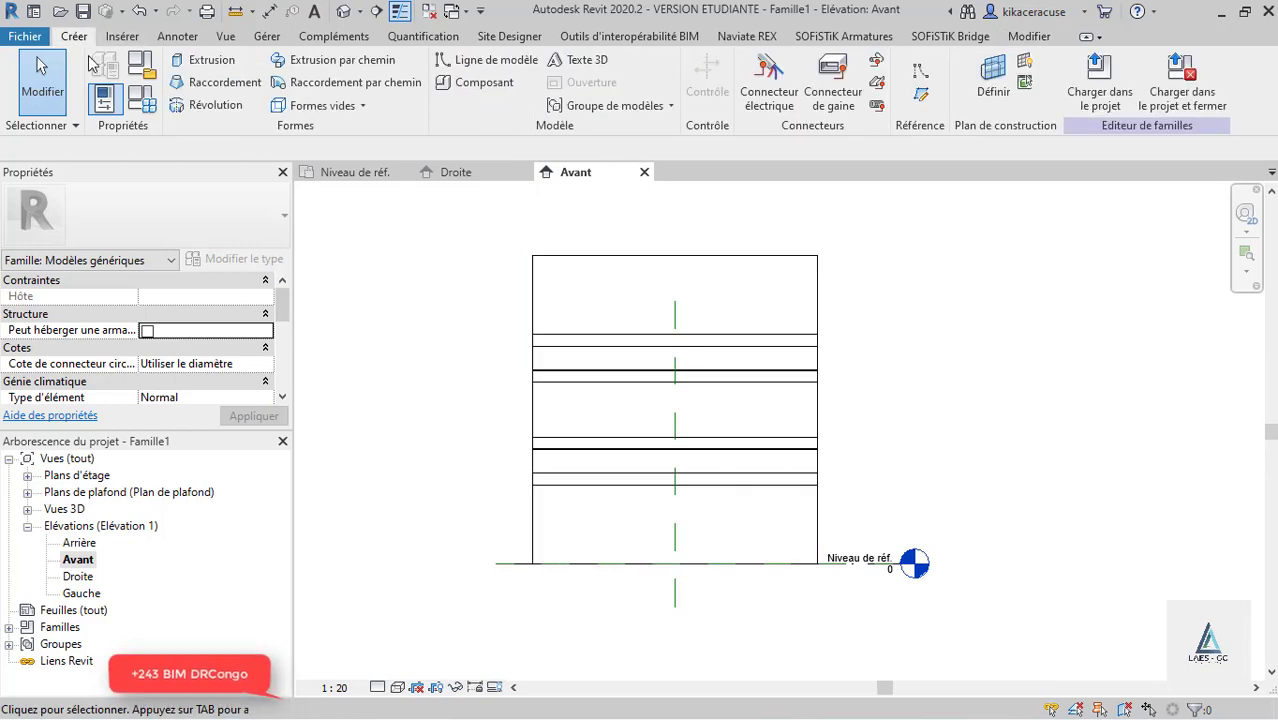
pyautogui.click(186, 57)
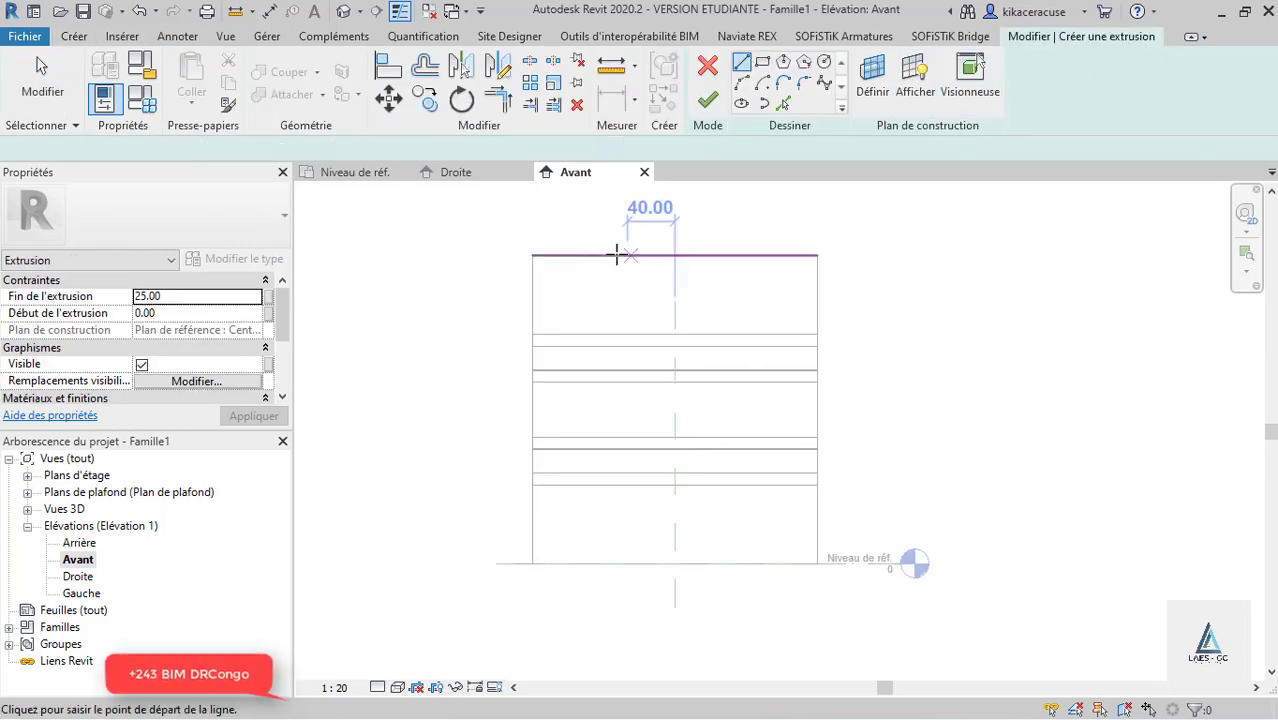
pyautogui.click(535, 257)
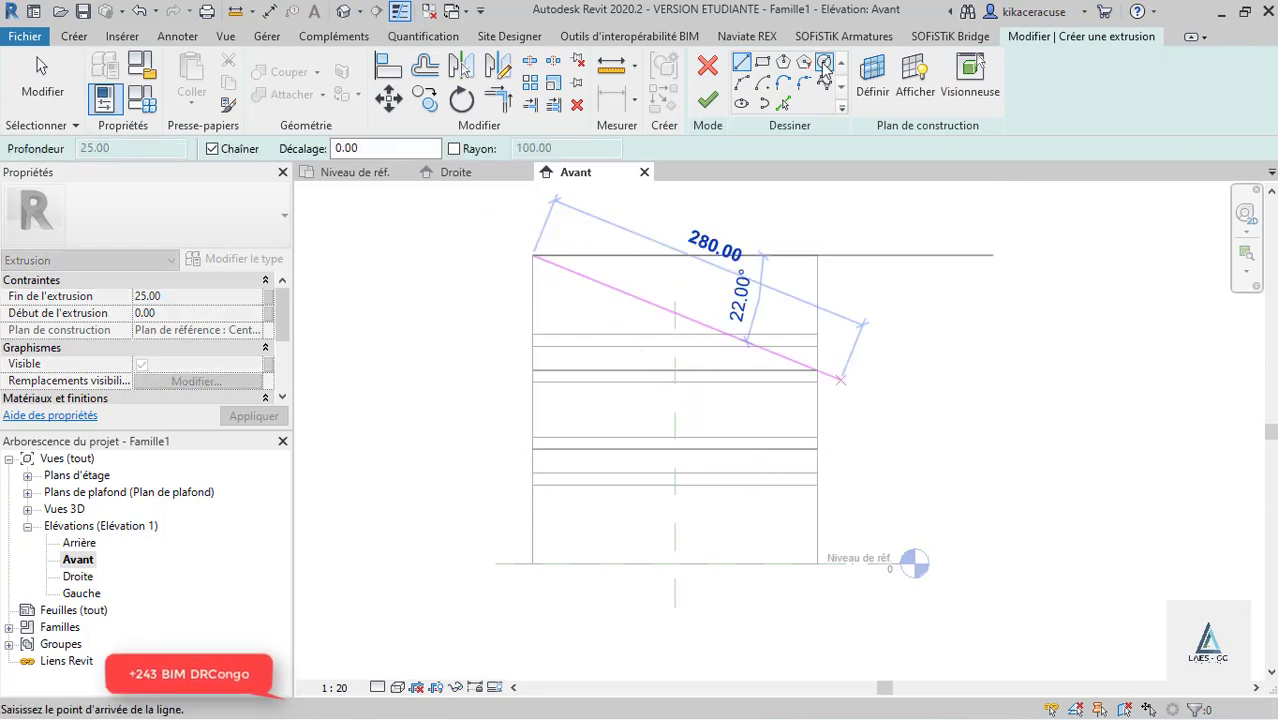
pyautogui.click(761, 62)
pyautogui.click(533, 256)
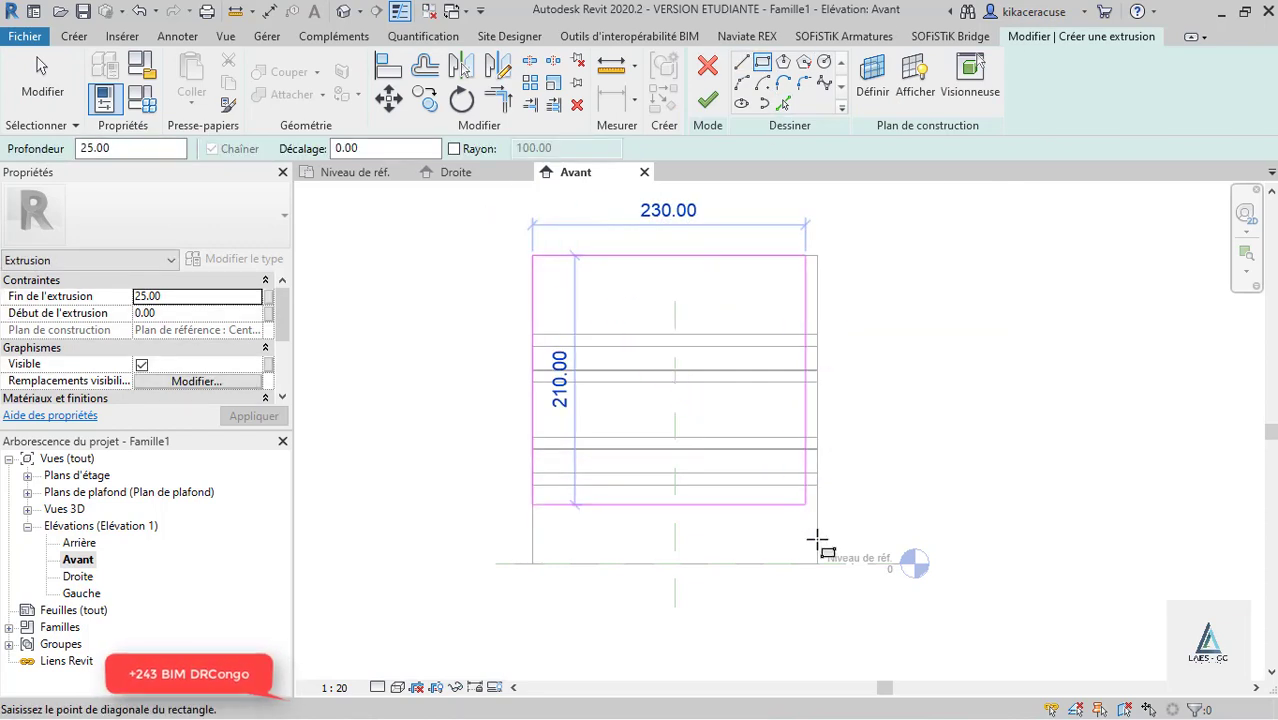
pyautogui.click(817, 564)
pyautogui.press('Escape')
pyautogui.press('Escape')
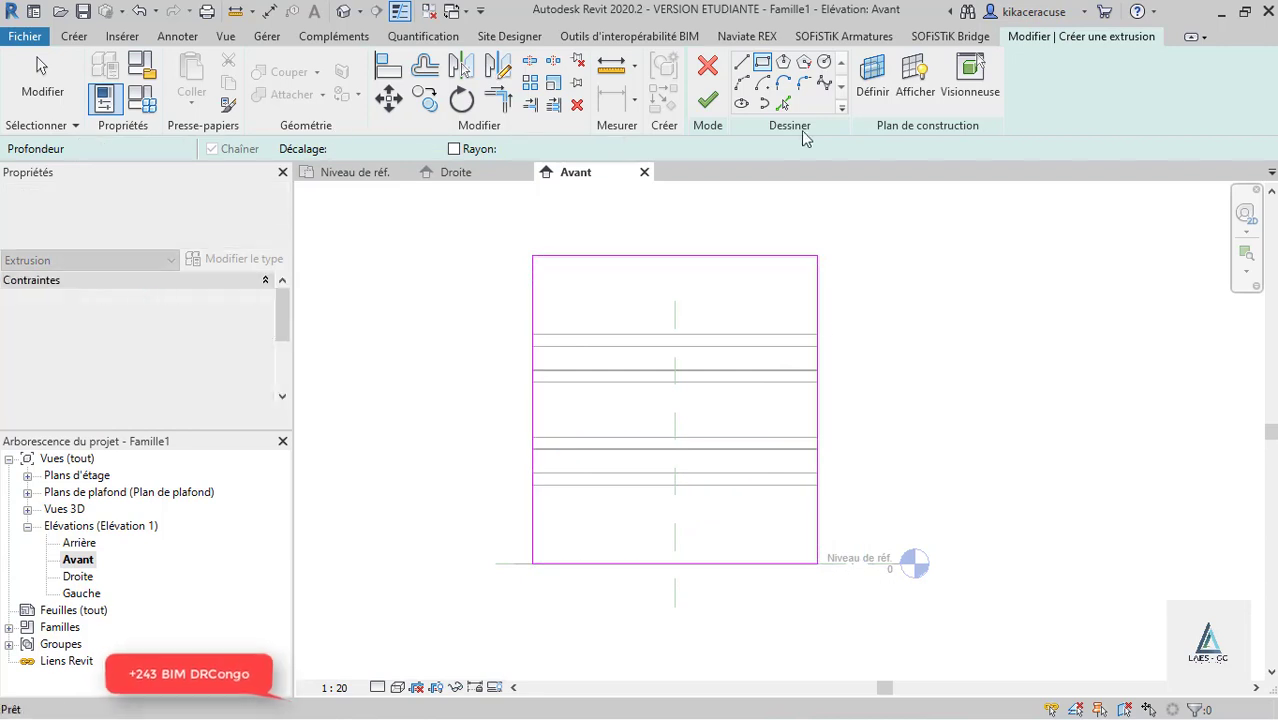
# Step: Sketch a second rectangle inside the first using the wall's opposite corners and an offset of 10
pyautogui.click(761, 65)
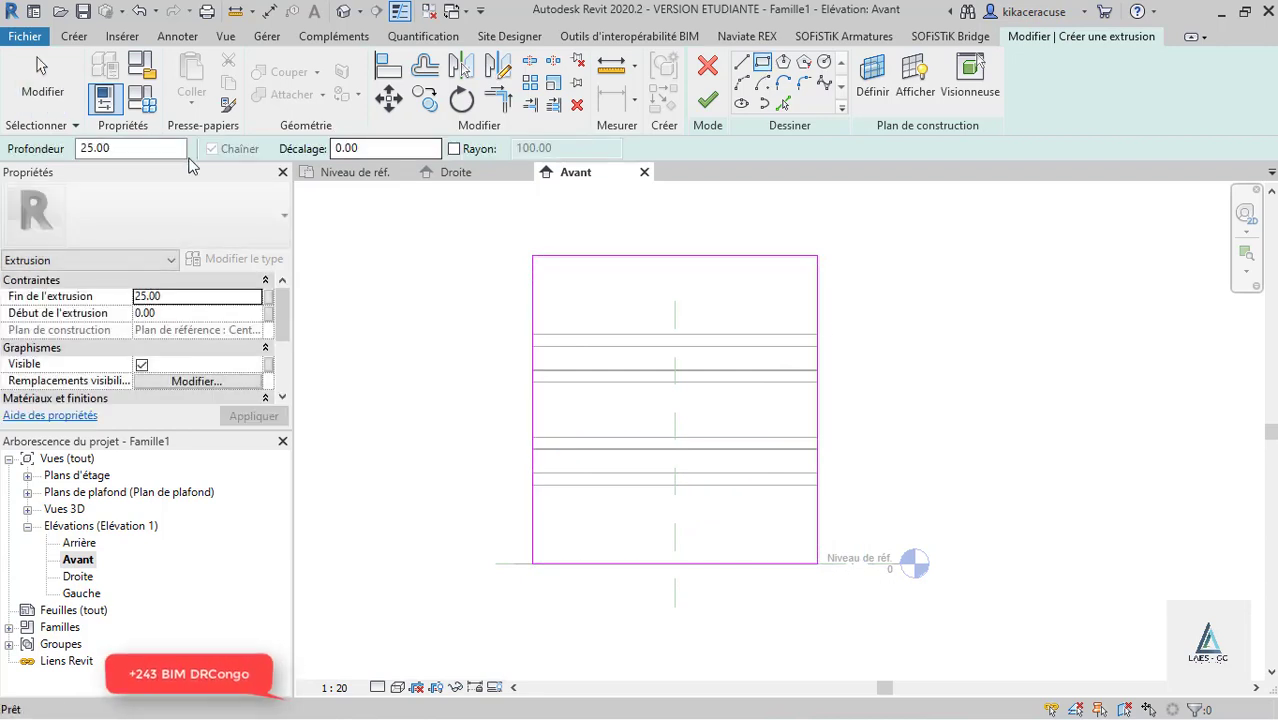
pyautogui.click(345, 148)
pyautogui.write('1')
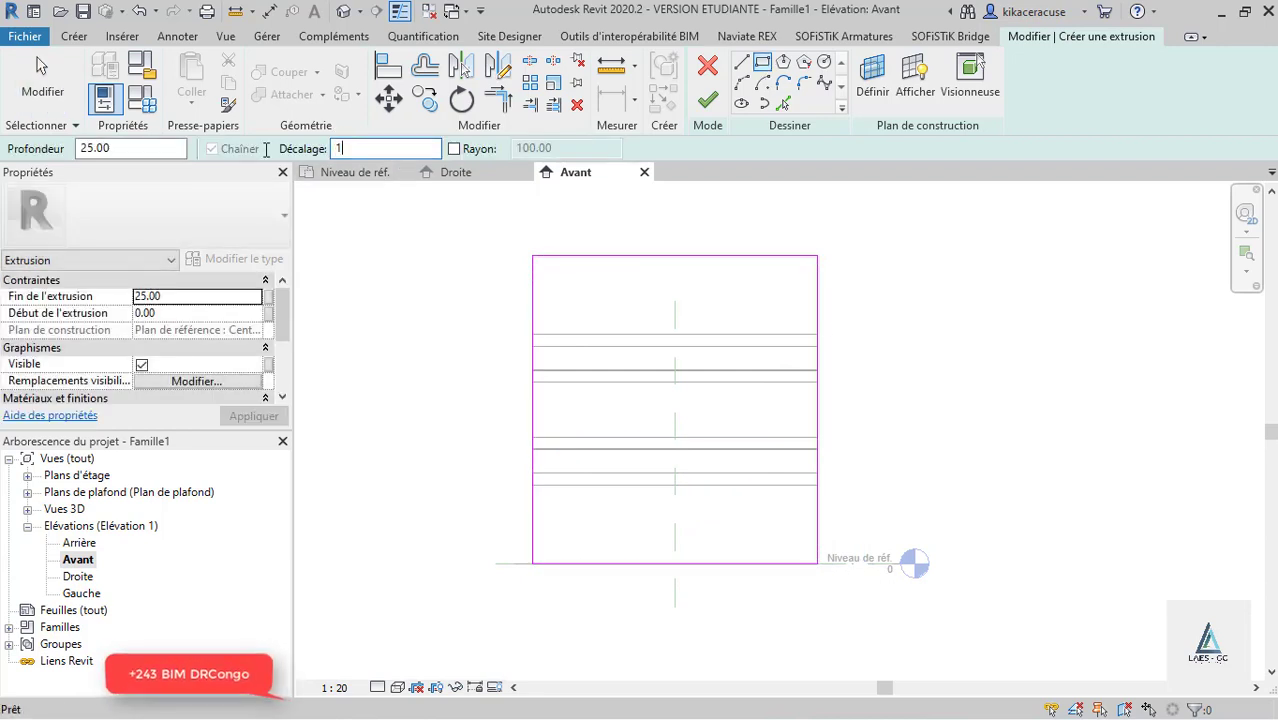
pyautogui.write('0')
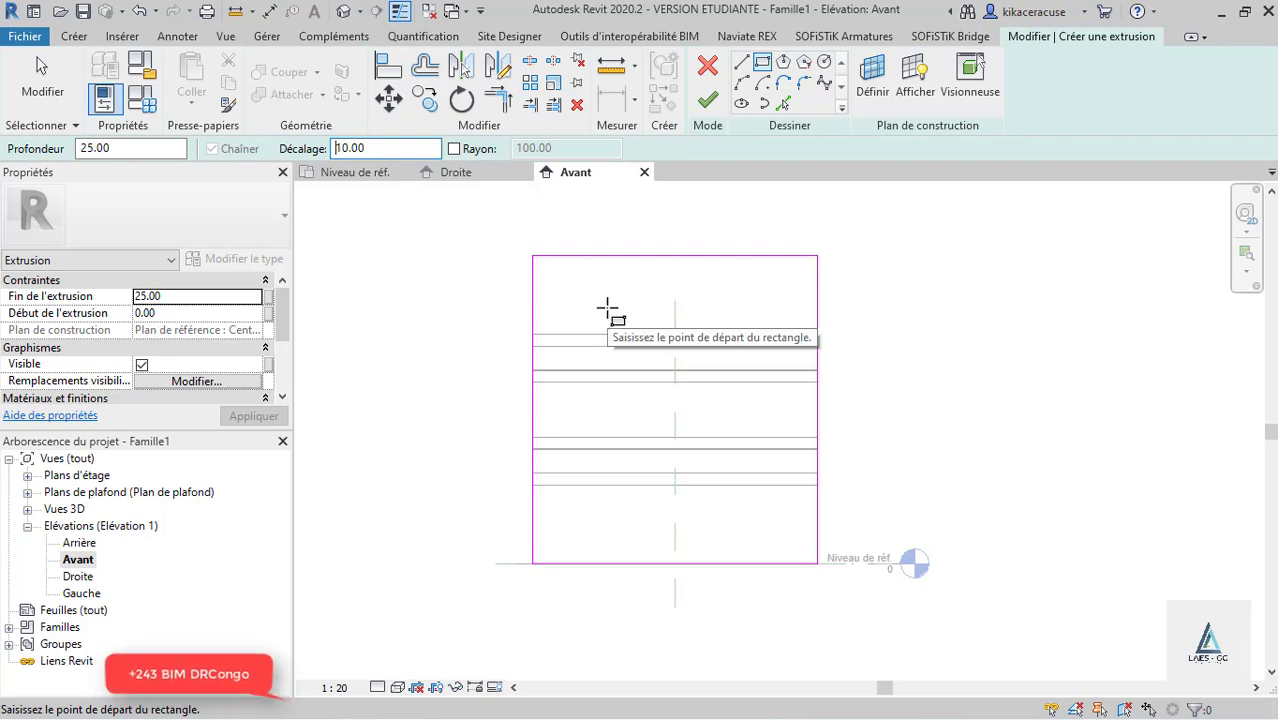
pyautogui.click(533, 256)
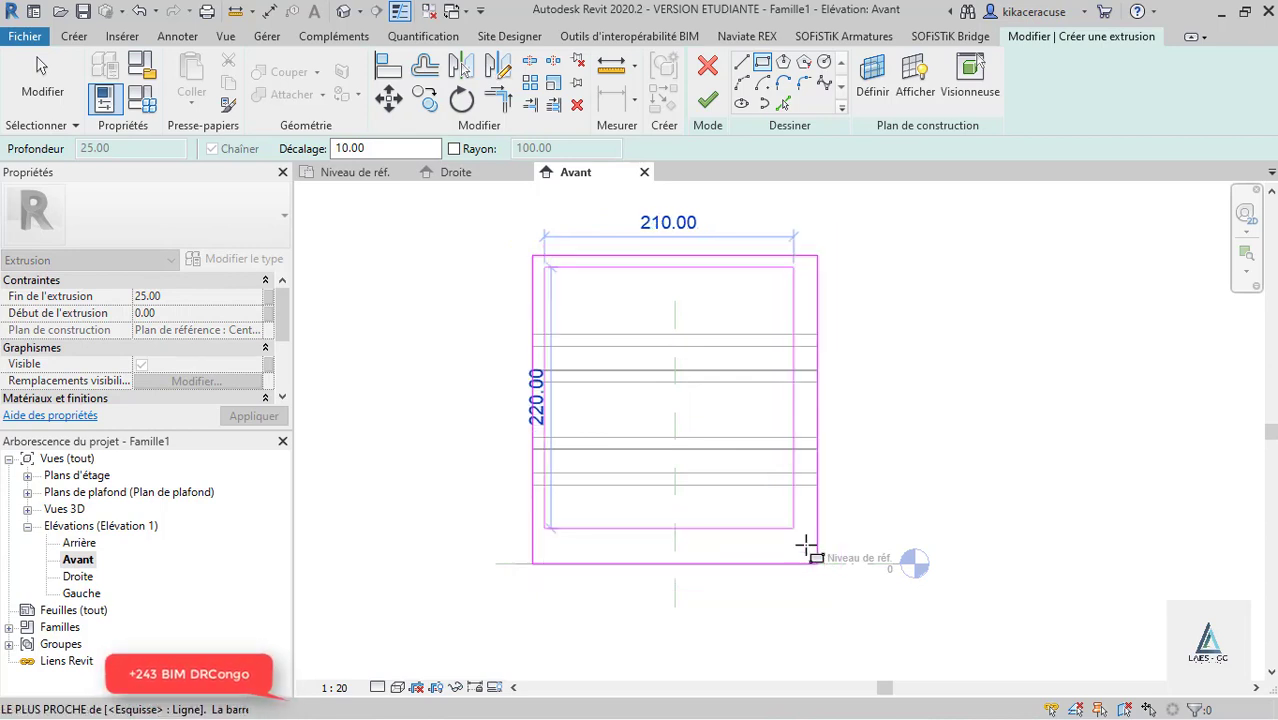
pyautogui.click(816, 565)
pyautogui.press('Escape')
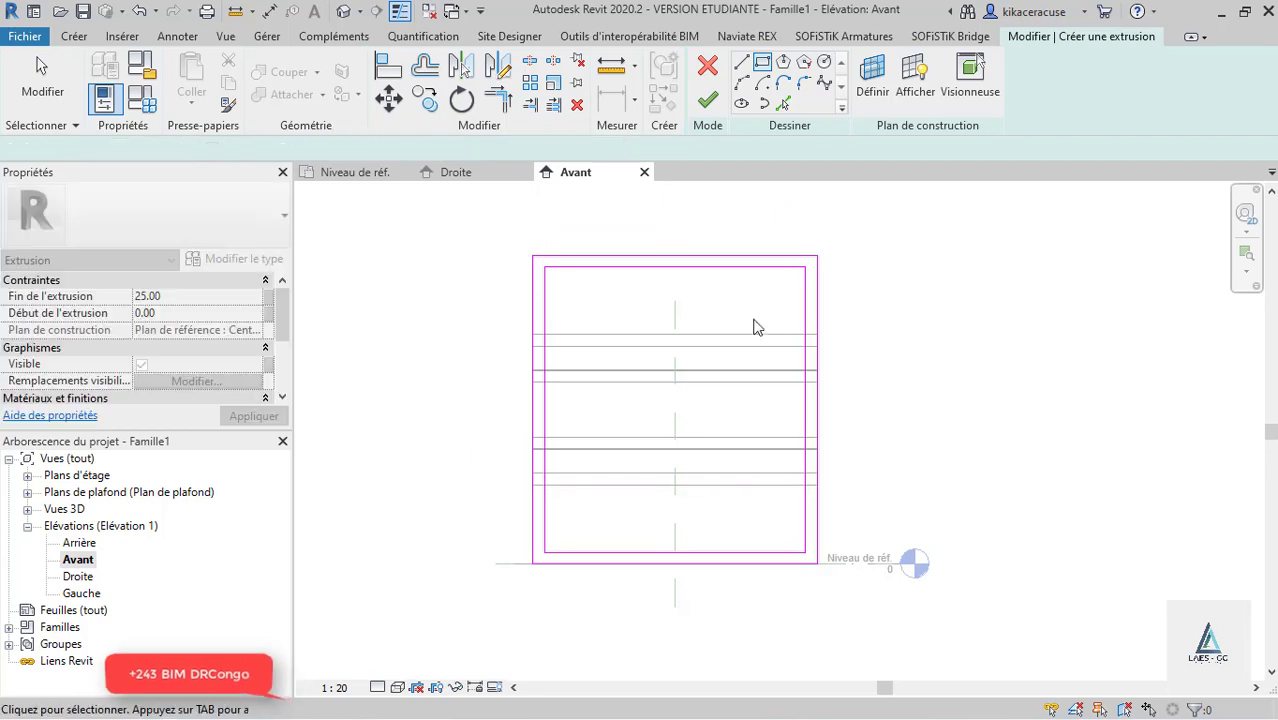
# Step: Set the frame's extrusion end to 5 and its start to -5, and finish the sketch
pyautogui.click(181, 297)
pyautogui.write('-5')
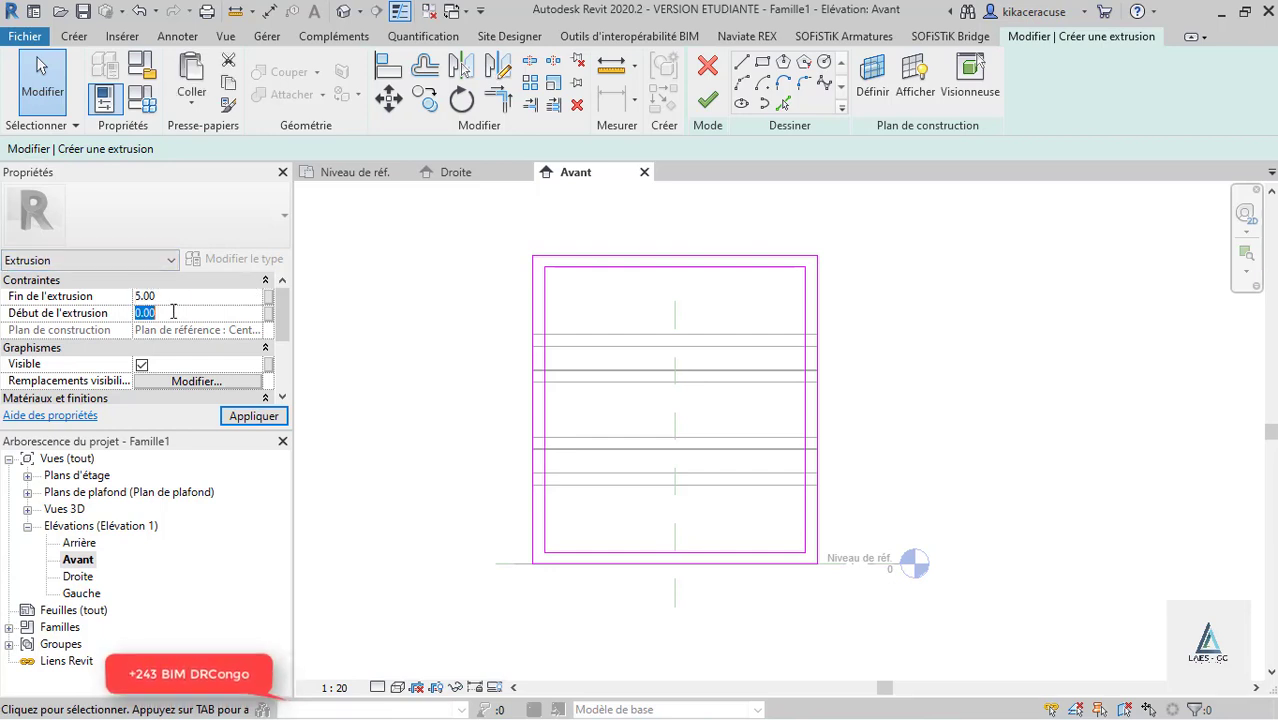
pyautogui.click(254, 415)
pyautogui.click(716, 98)
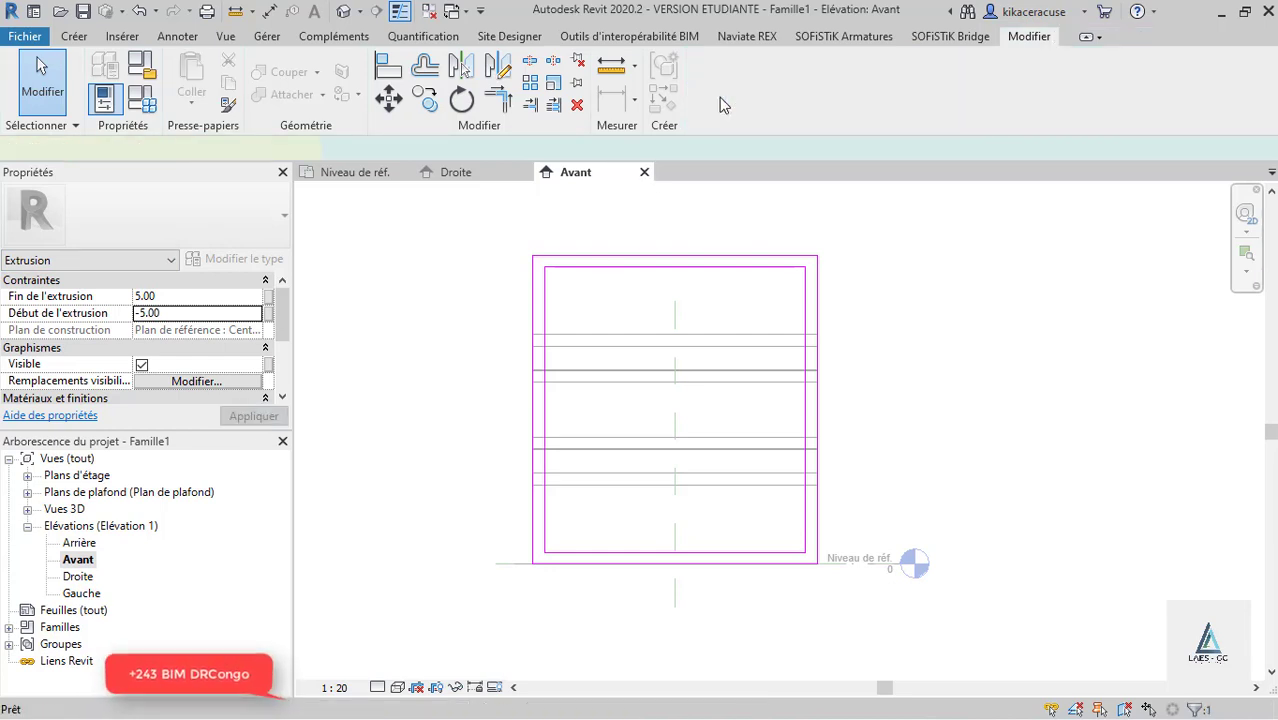
# Step: In the Droite elevation, align the frame's rib-side face with the outer face of the wall's ribs
pyautogui.doubleClick(79, 577)
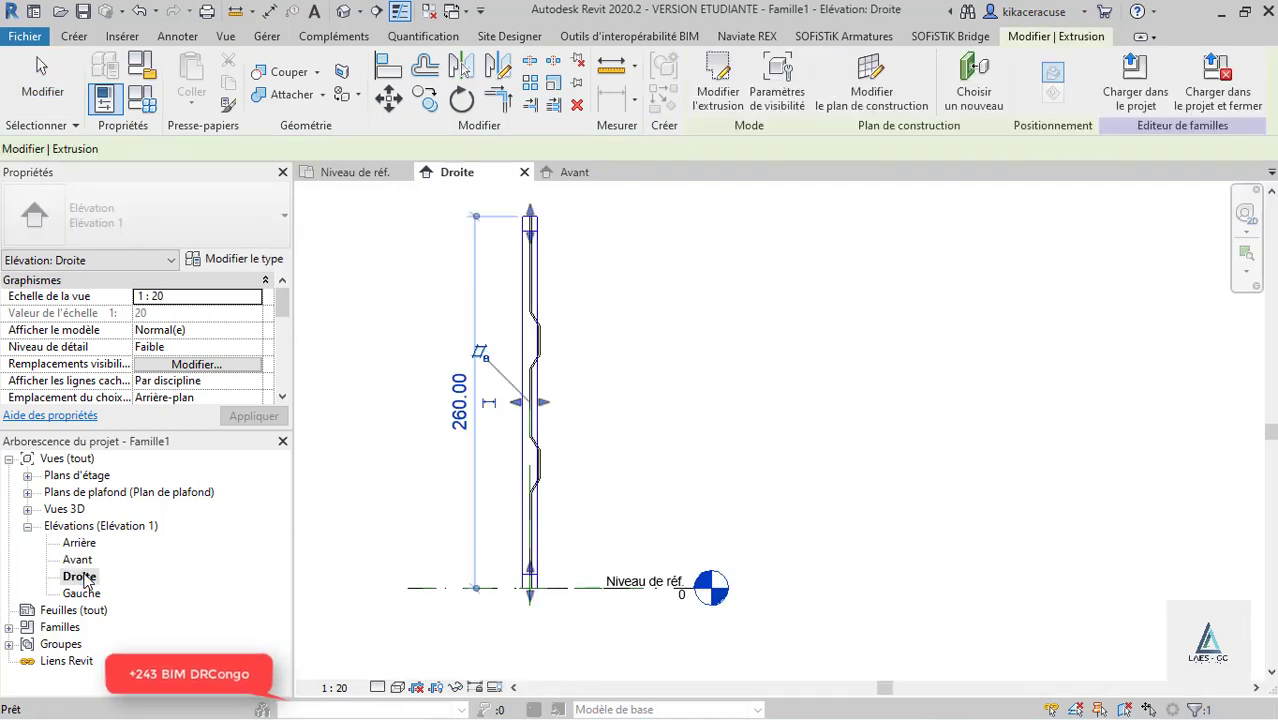
pyautogui.scroll(3, 594, 478)
pyautogui.scroll(3, 594, 478)
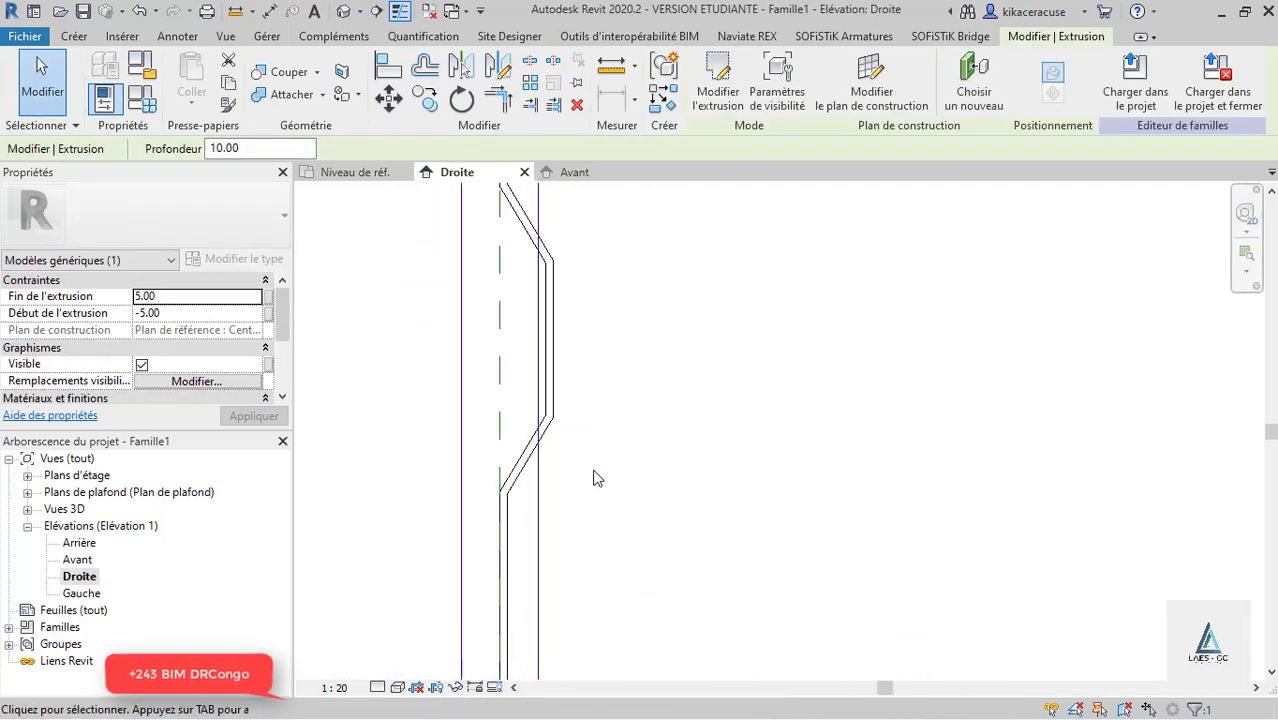
pyautogui.click(594, 478)
pyautogui.press('a')
pyautogui.press('l')
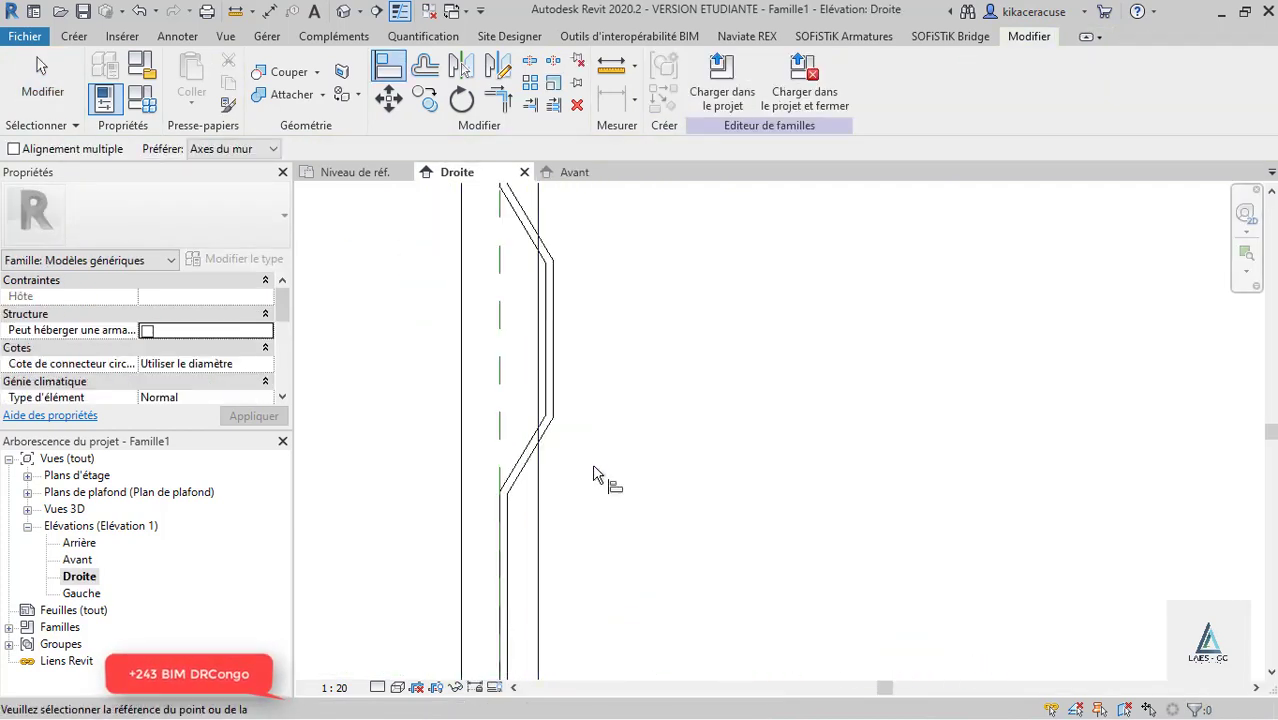
pyautogui.click(543, 355)
pyautogui.click(558, 412)
pyautogui.scroll(-2, 577, 420)
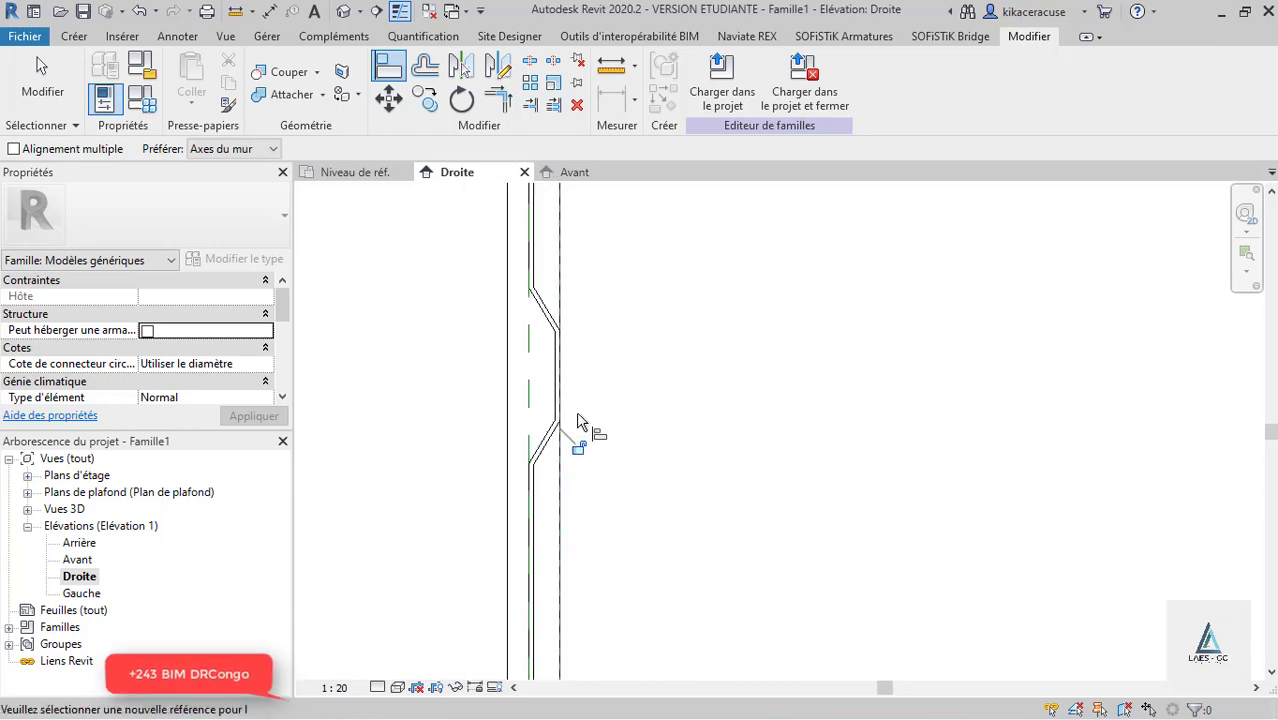
pyautogui.scroll(-1, 578, 420)
# Step: Join the frame extrusion with the ribbed wall extrusion in the 3D view
pyautogui.click(341, 12)
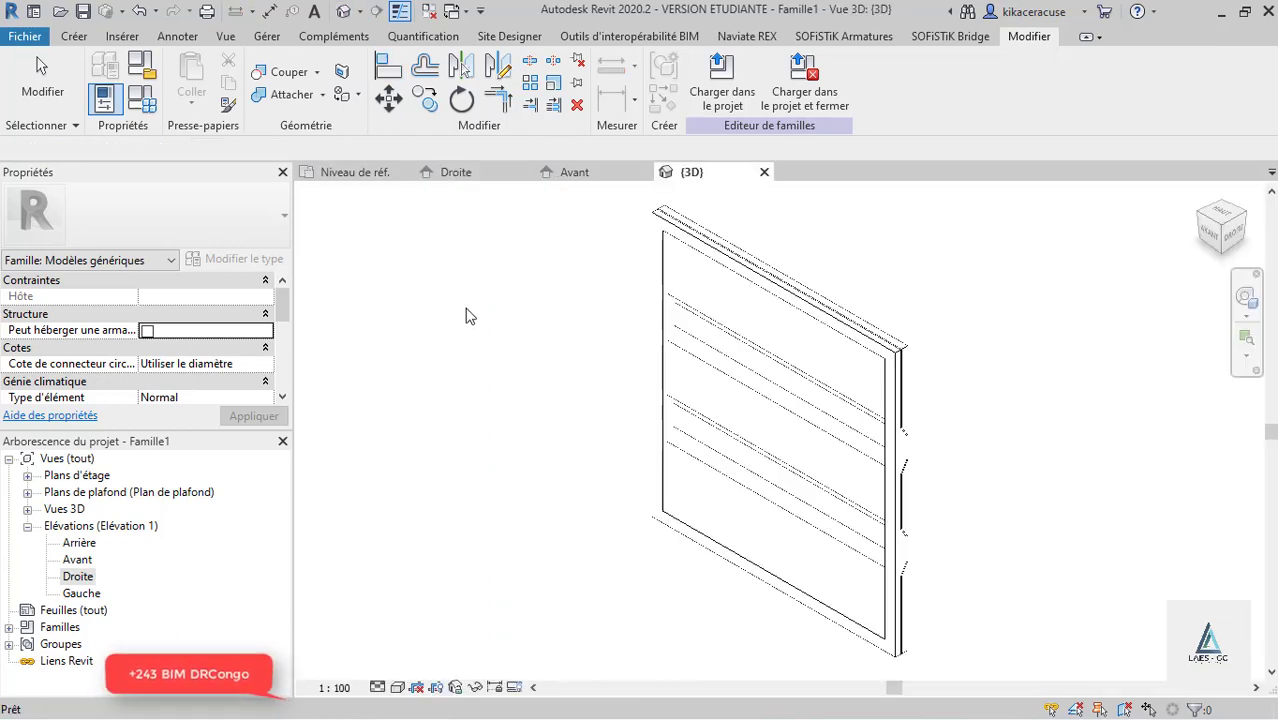
pyautogui.keyDown('shift'); pyautogui.moveTo(835, 340); pyautogui.dragTo(321, 425, button='middle'); pyautogui.keyUp('shift')
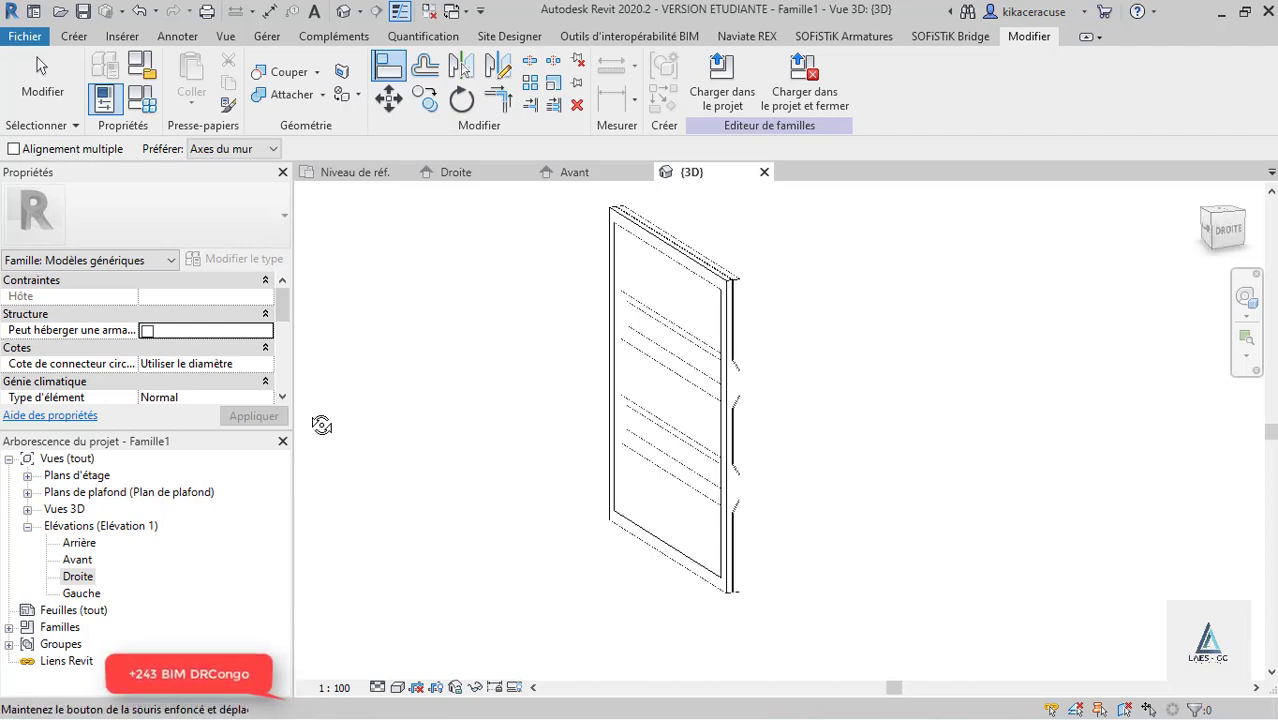
pyautogui.keyDown('shift'); pyautogui.moveTo(750, 465); pyautogui.dragTo(251, 437, button='middle'); pyautogui.keyUp('shift')
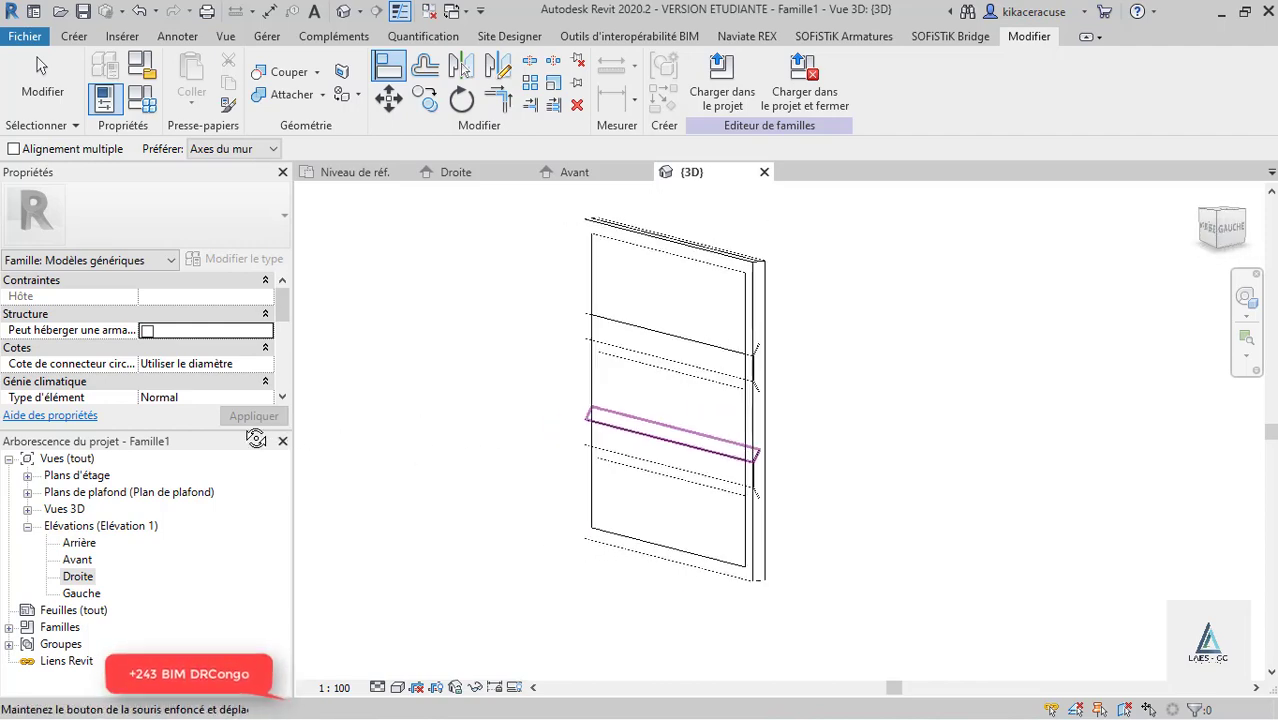
pyautogui.click(290, 94)
pyautogui.click(740, 264)
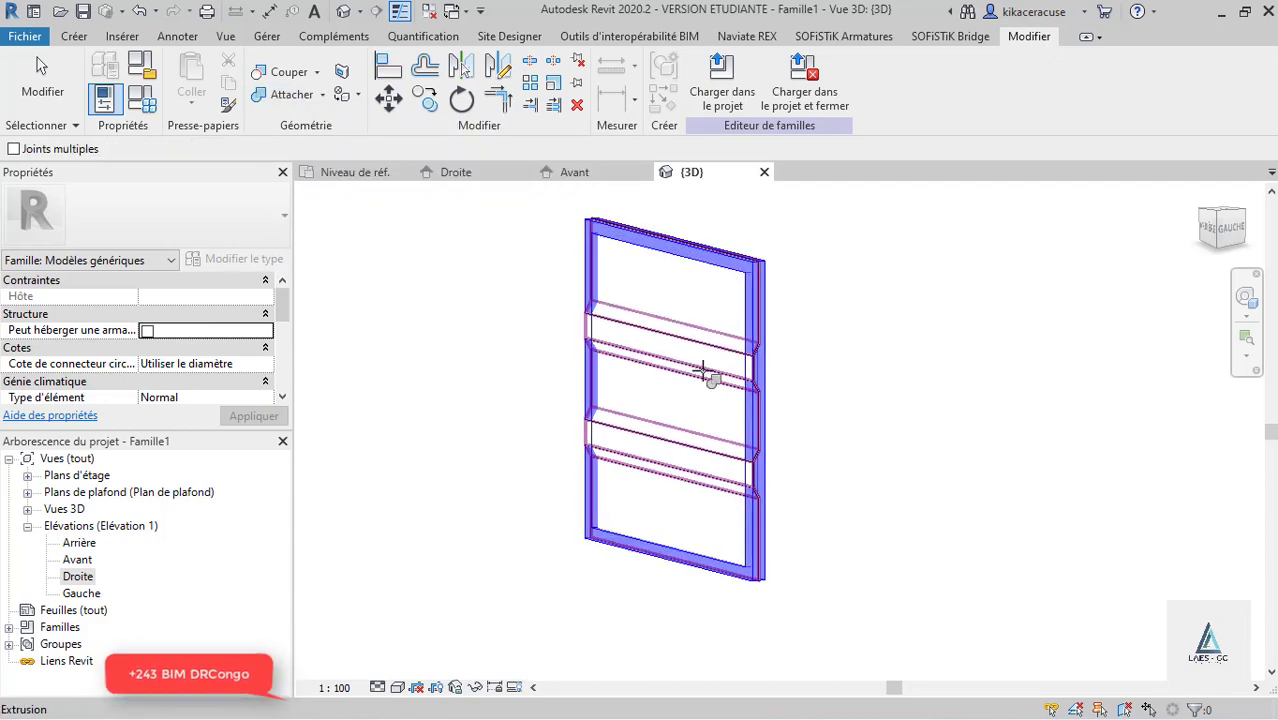
pyautogui.click(727, 434)
pyautogui.press('Escape')
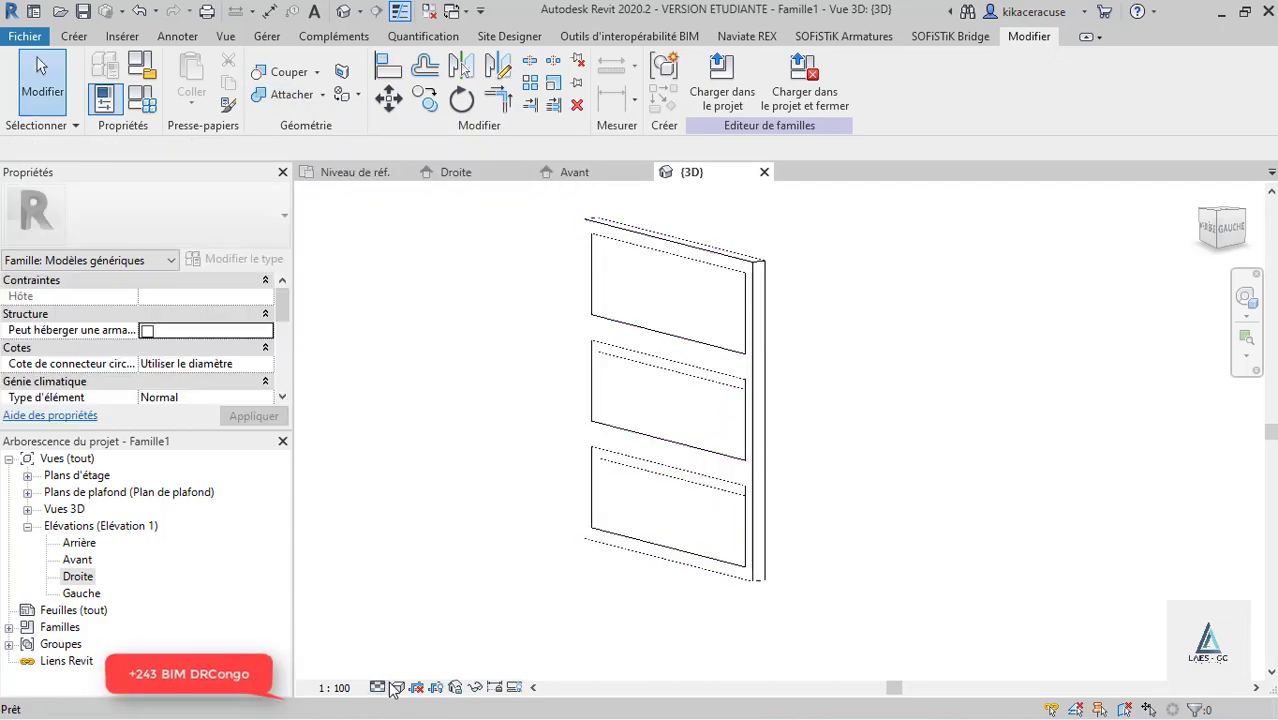
# Step: Apply a shaded visual style to the 3D view and inspect the joined wall panel
pyautogui.click(397, 687)
pyautogui.click(473, 612)
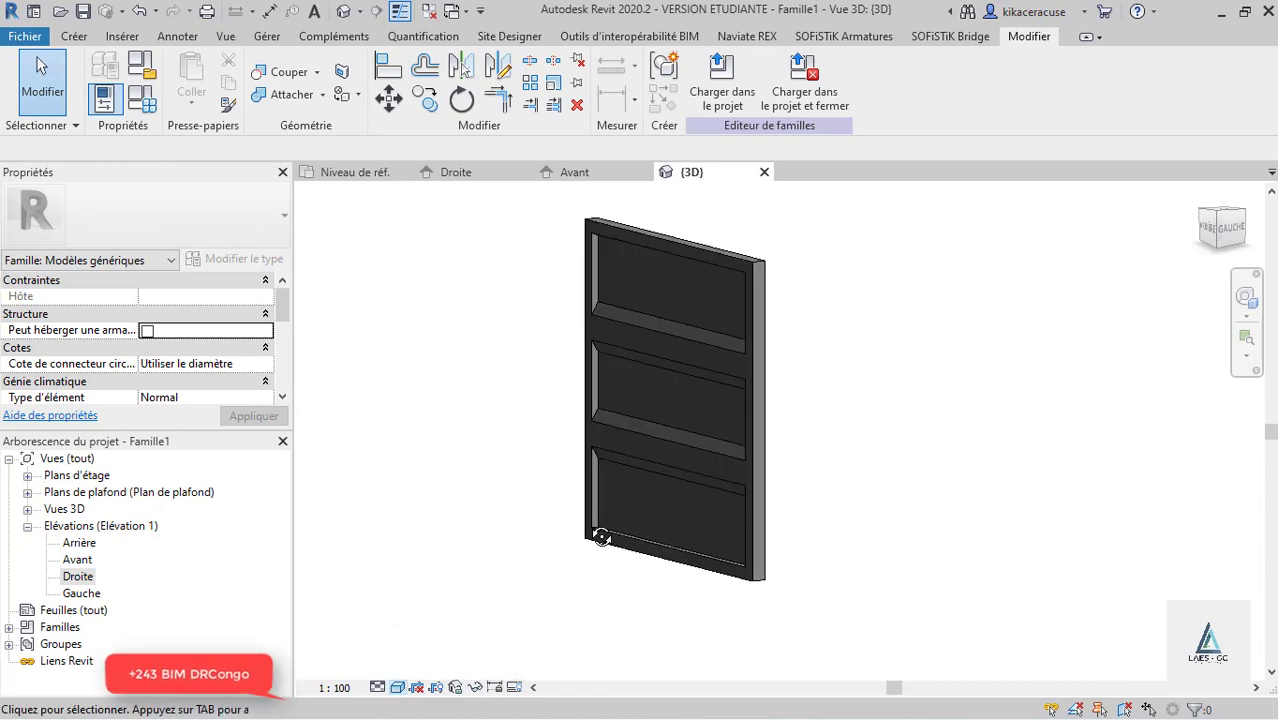
pyautogui.keyDown('shift'); pyautogui.moveTo(585, 531); pyautogui.dragTo(531, 507, button='middle'); pyautogui.keyUp('shift')
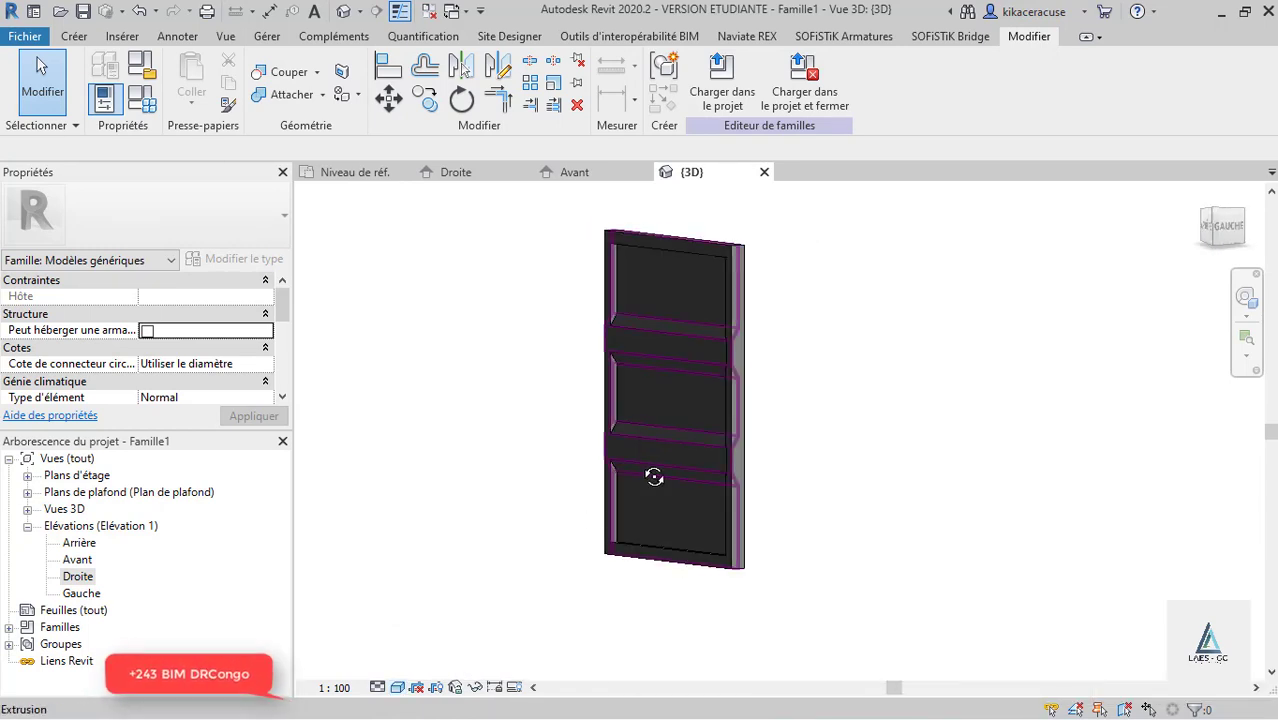
# Step: Open the material choices for the frame extrusion and create a new project material named ACIER INO
pyautogui.keyDown('shift'); pyautogui.moveTo(659, 471); pyautogui.dragTo(727, 428, button='middle'); pyautogui.keyUp('shift')
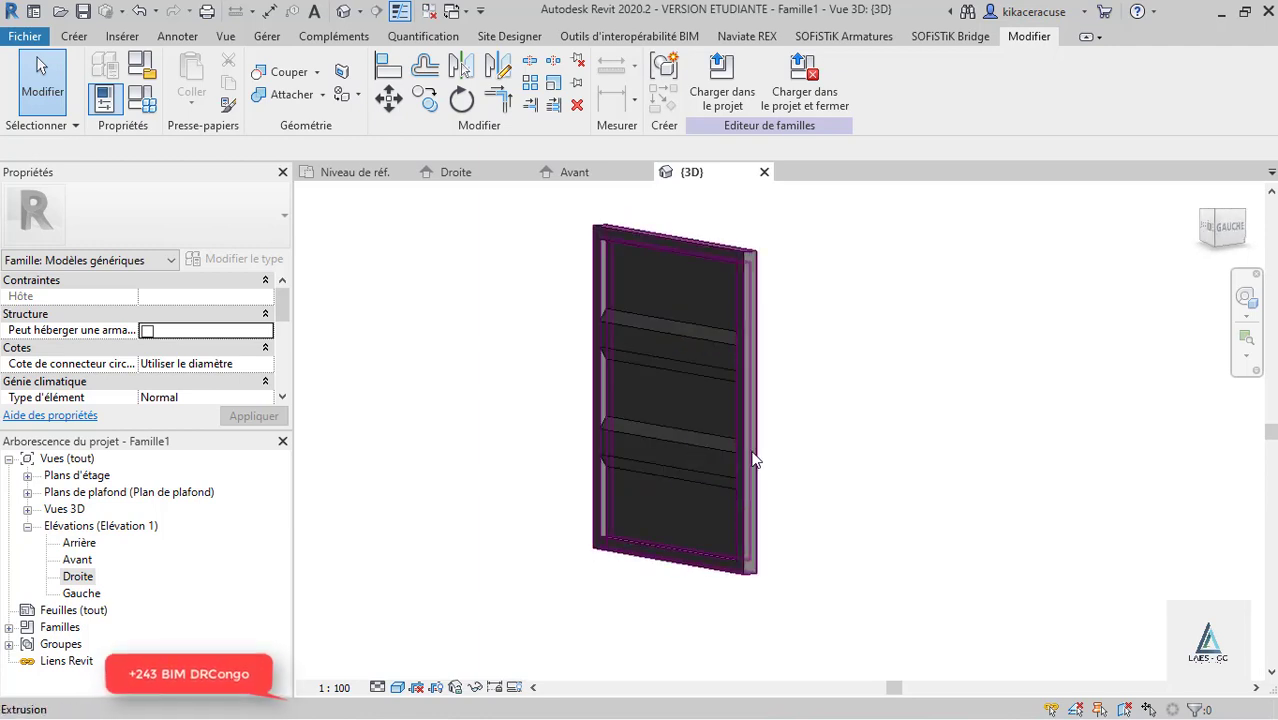
pyautogui.click(752, 455)
pyautogui.scroll(-2, 228, 378)
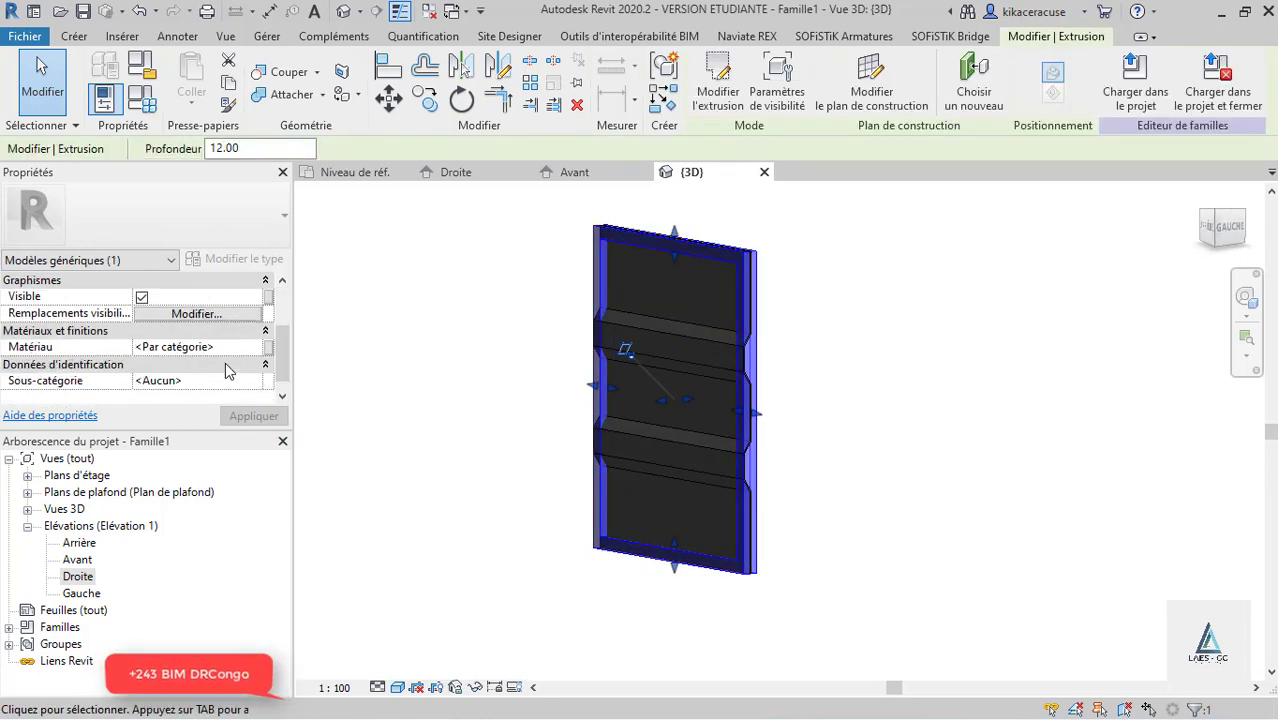
pyautogui.click(252, 347)
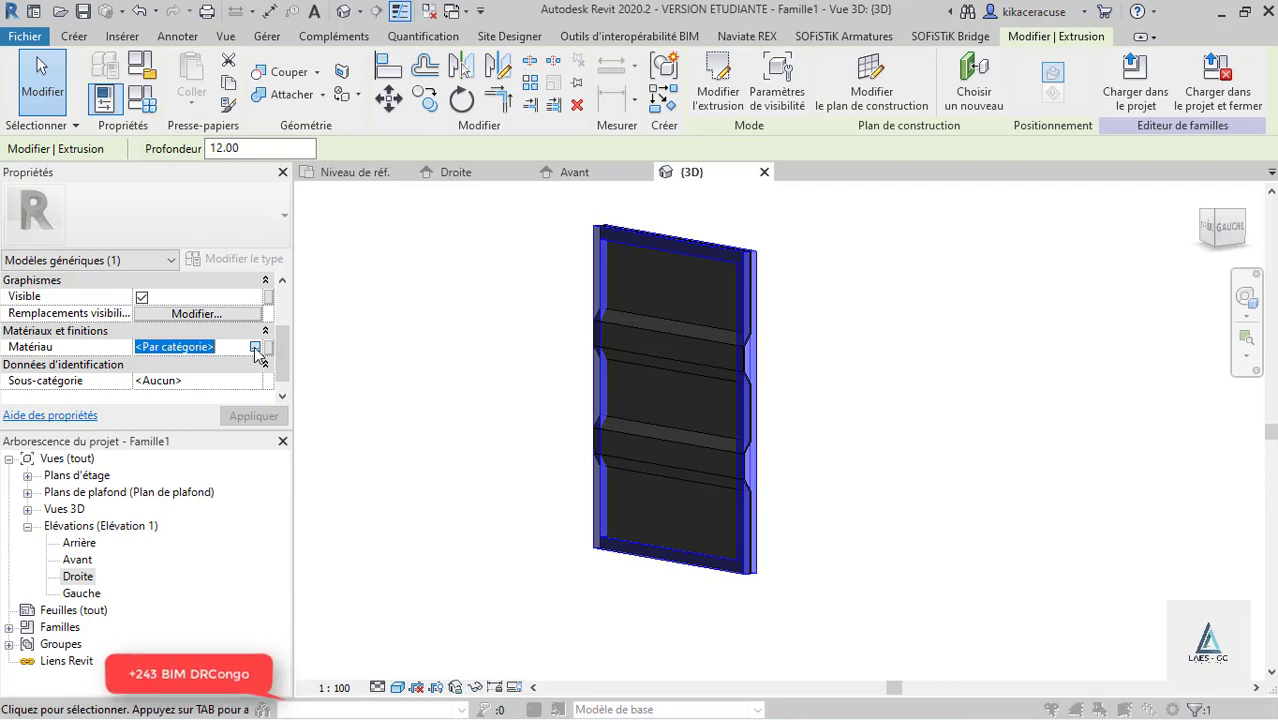
pyautogui.click(255, 347)
pyautogui.scroll(-5, 622, 365)
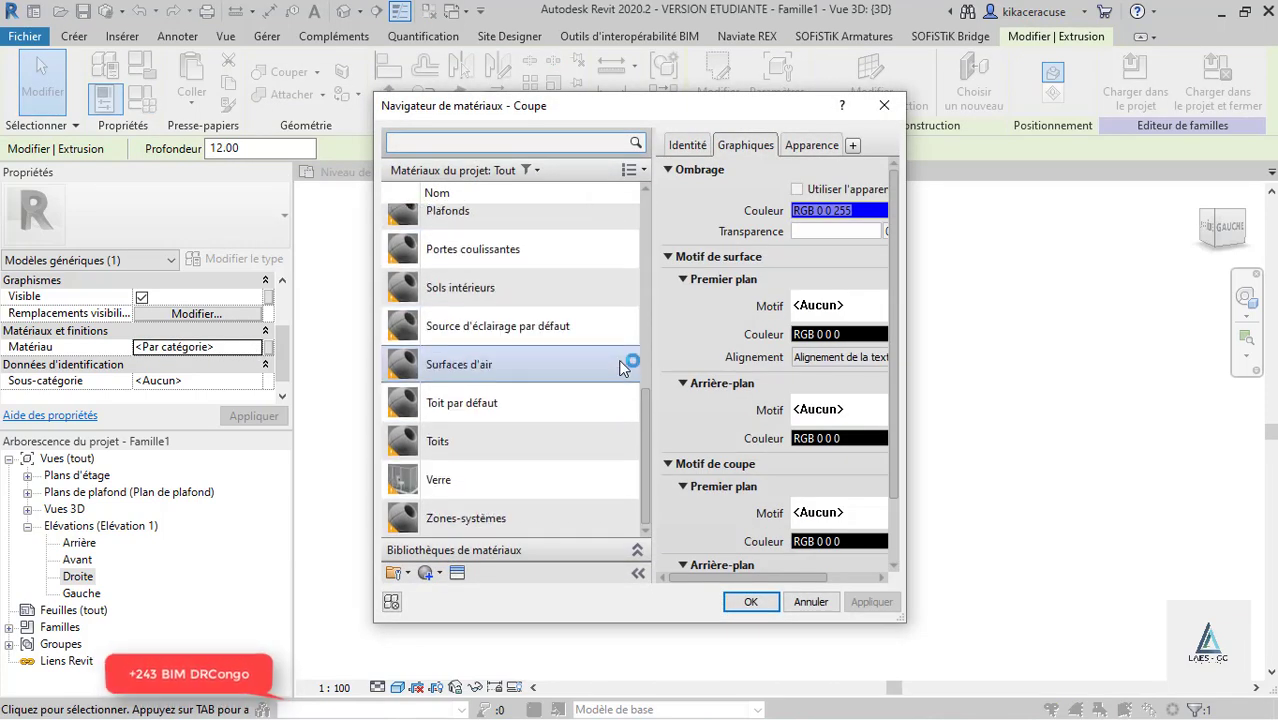
pyautogui.click(439, 575)
pyautogui.click(455, 588)
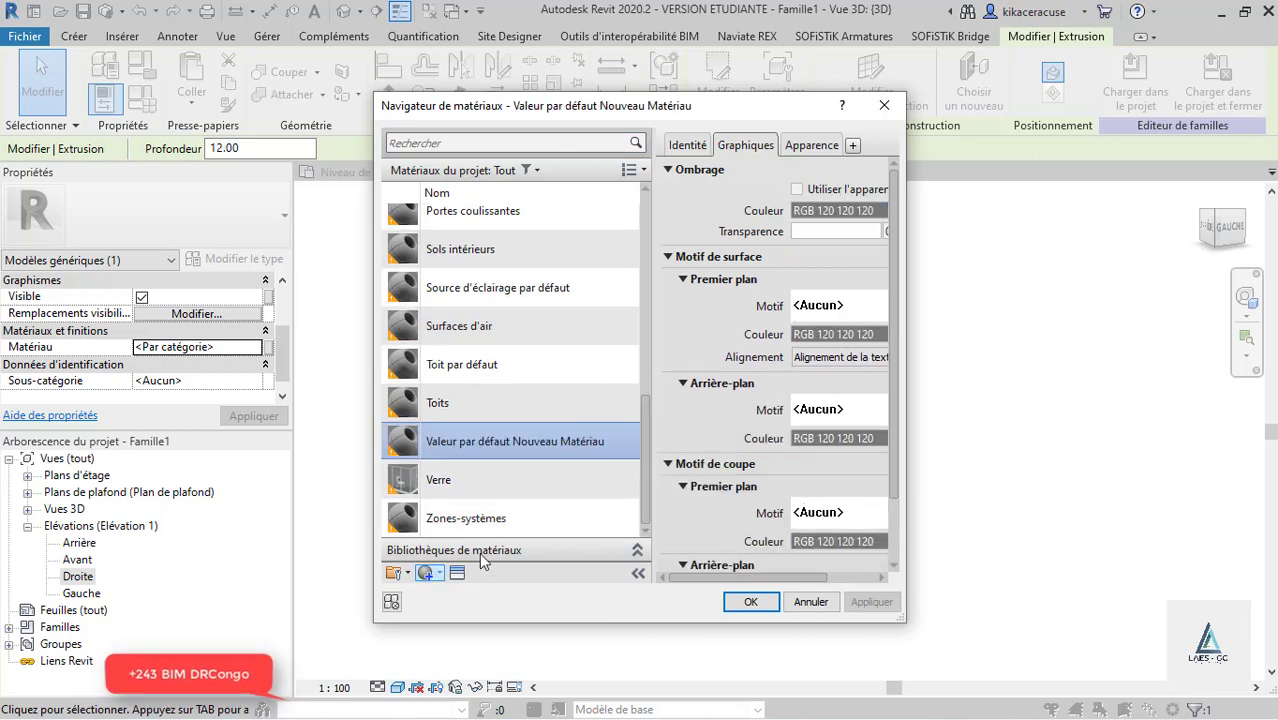
pyautogui.rightClick(504, 447)
pyautogui.click(555, 500)
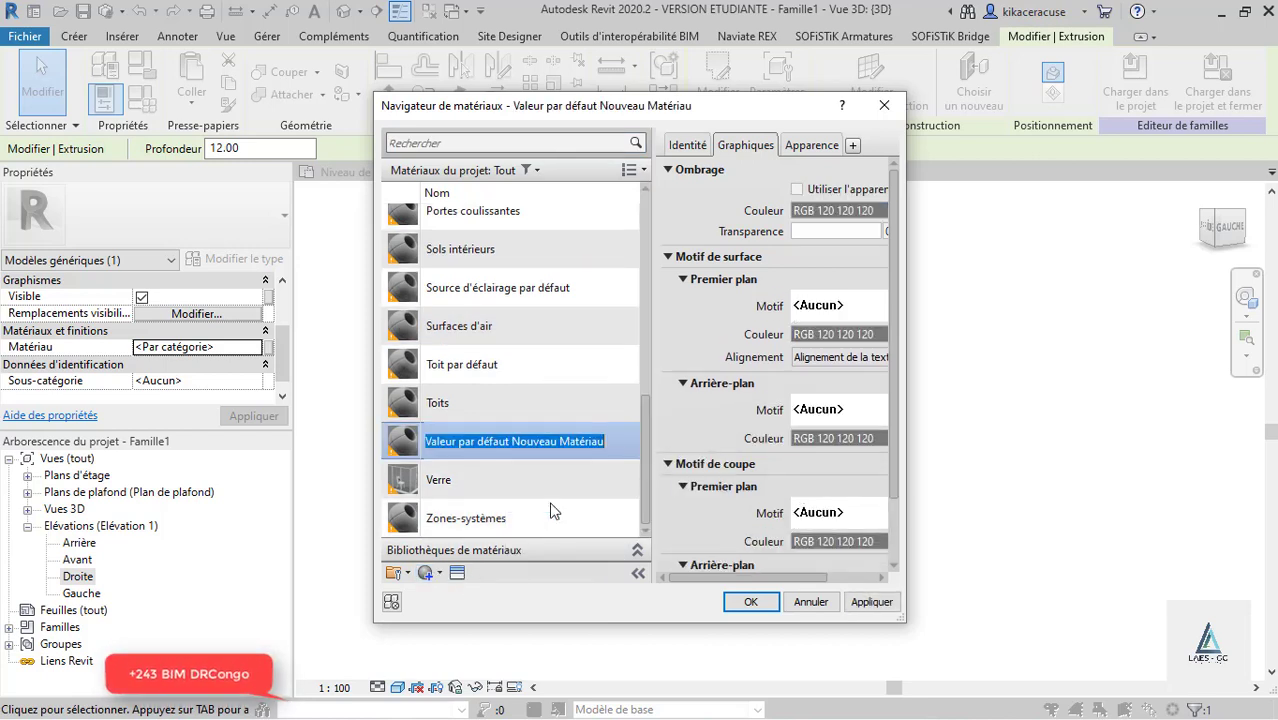
pyautogui.write('ACIER INO')
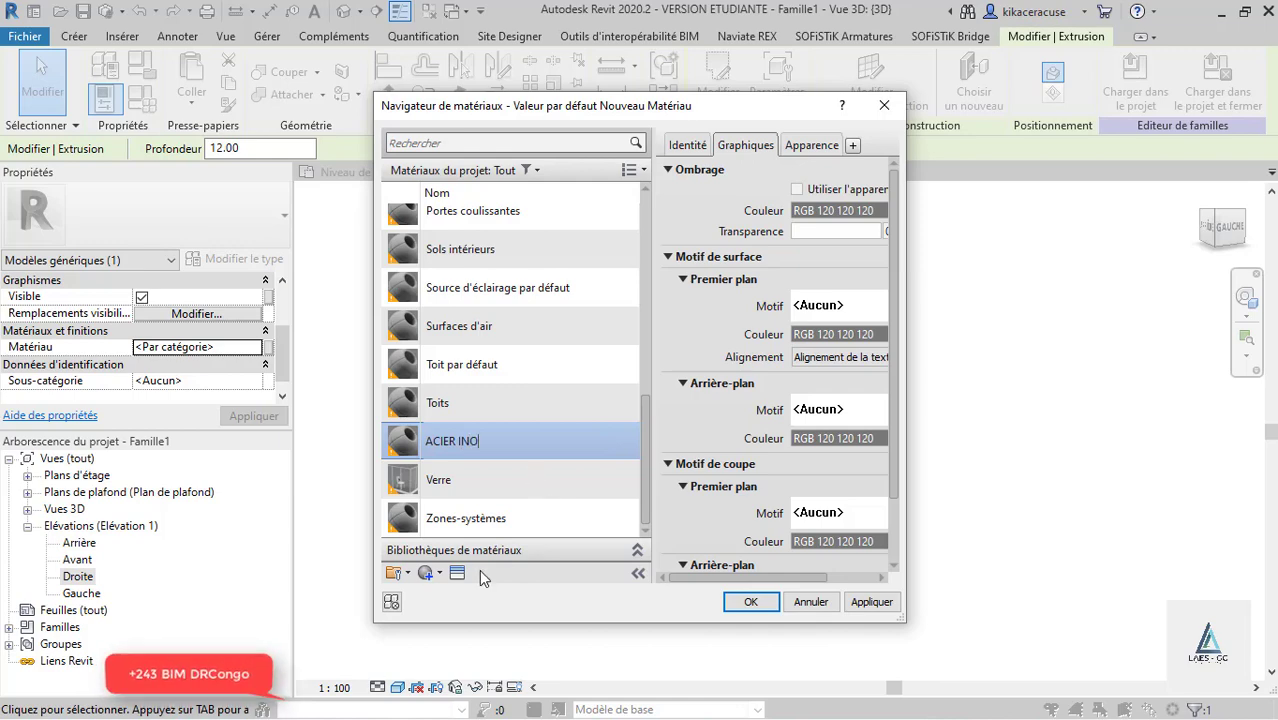
# Step: Search the asset library for ACIER and give the ACIER INO material the Inoxydable - Poli appearance
pyautogui.click(463, 574)
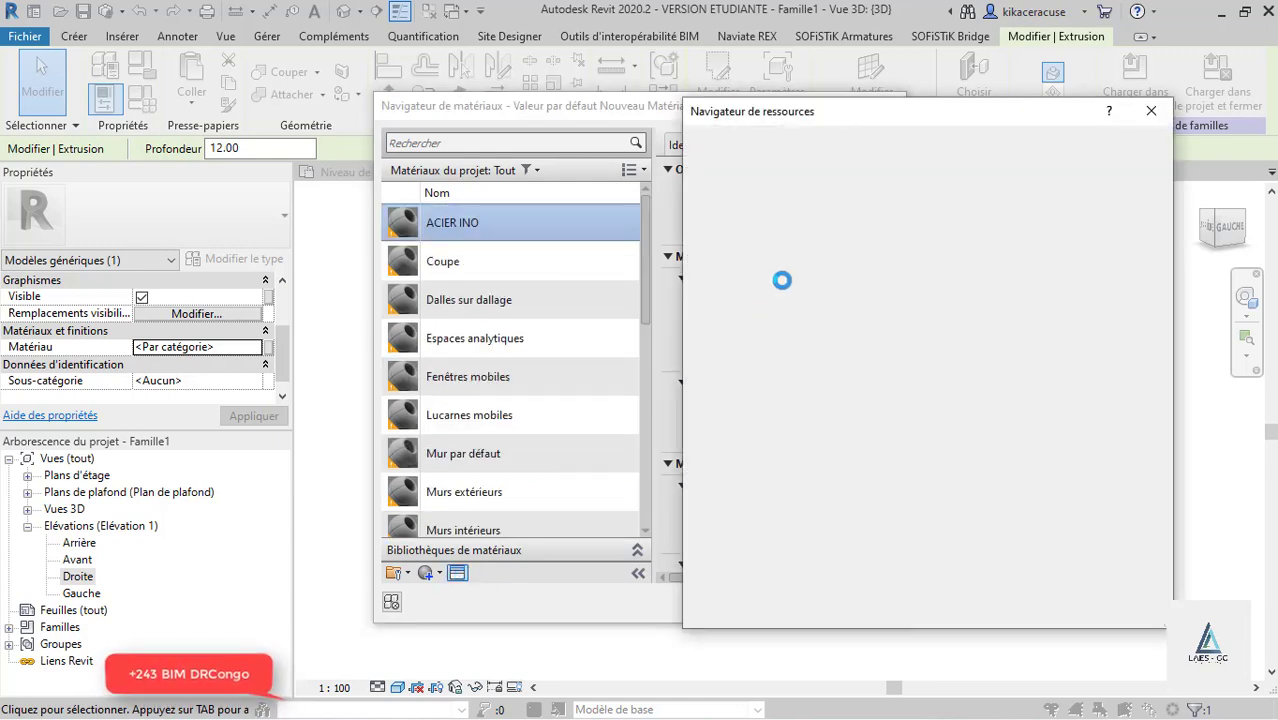
pyautogui.click(873, 143)
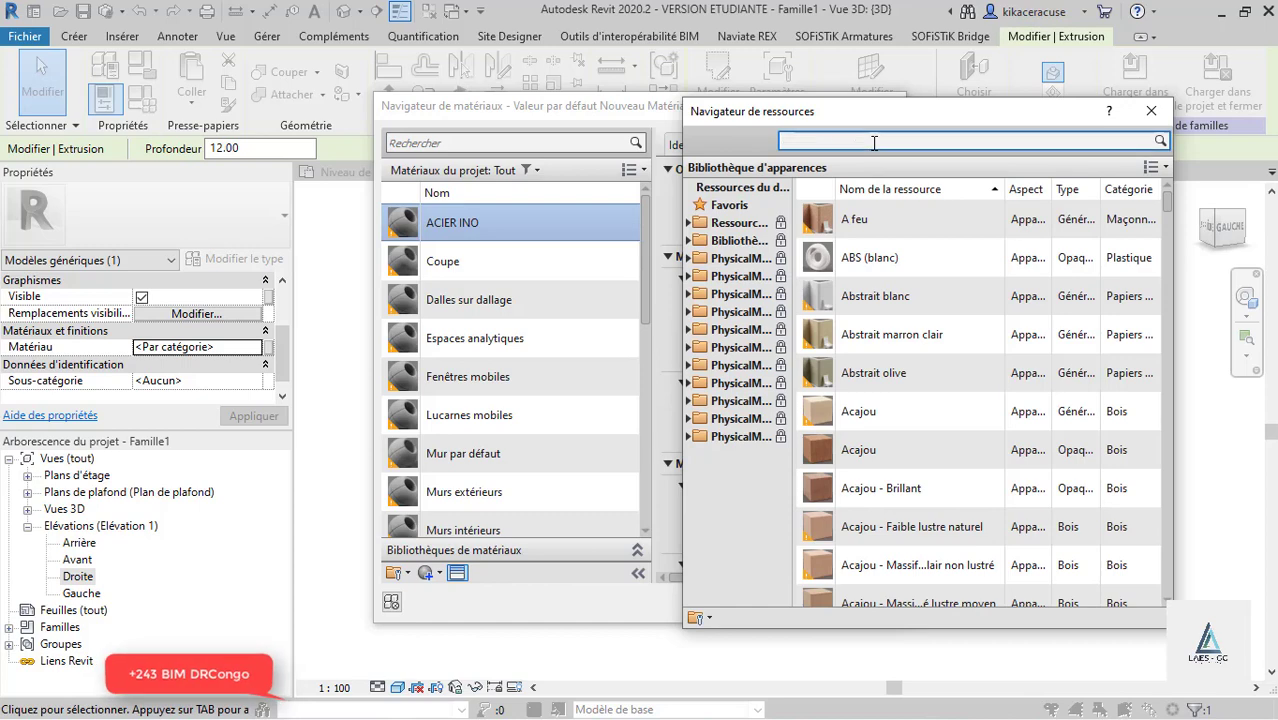
pyautogui.write('ACIER')
pyautogui.press('Return')
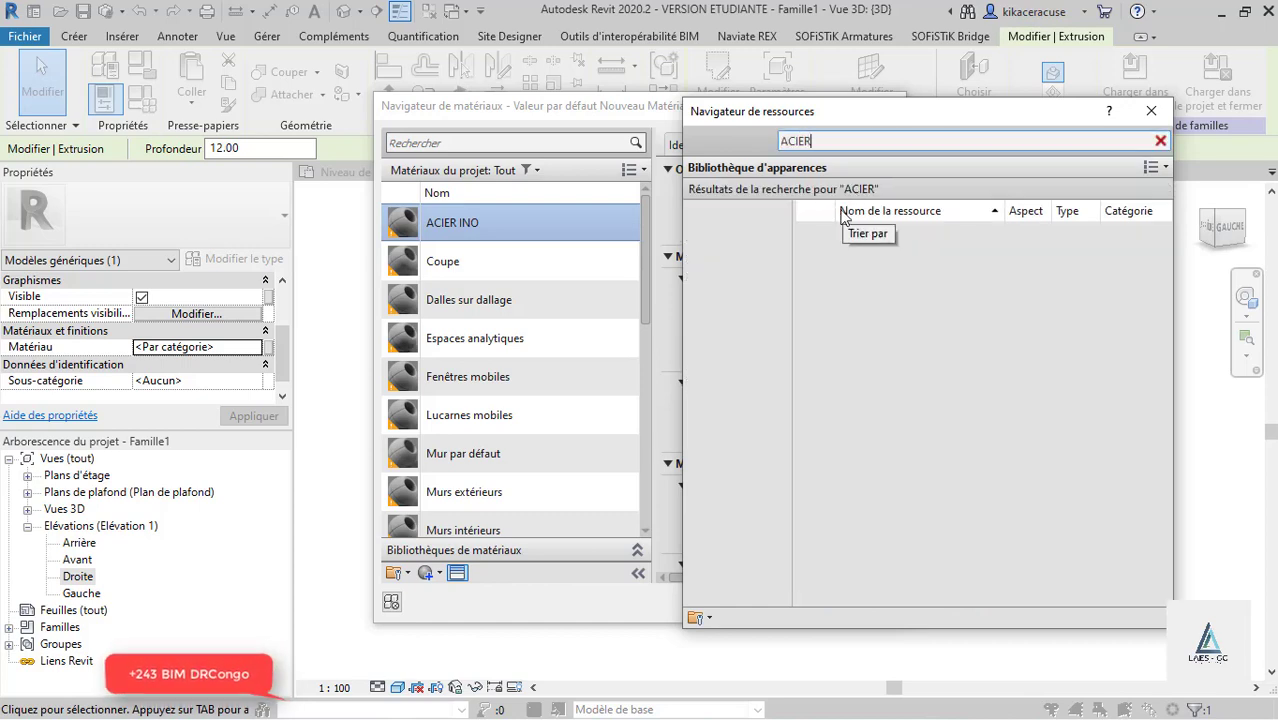
pyautogui.scroll(-5, 895, 280)
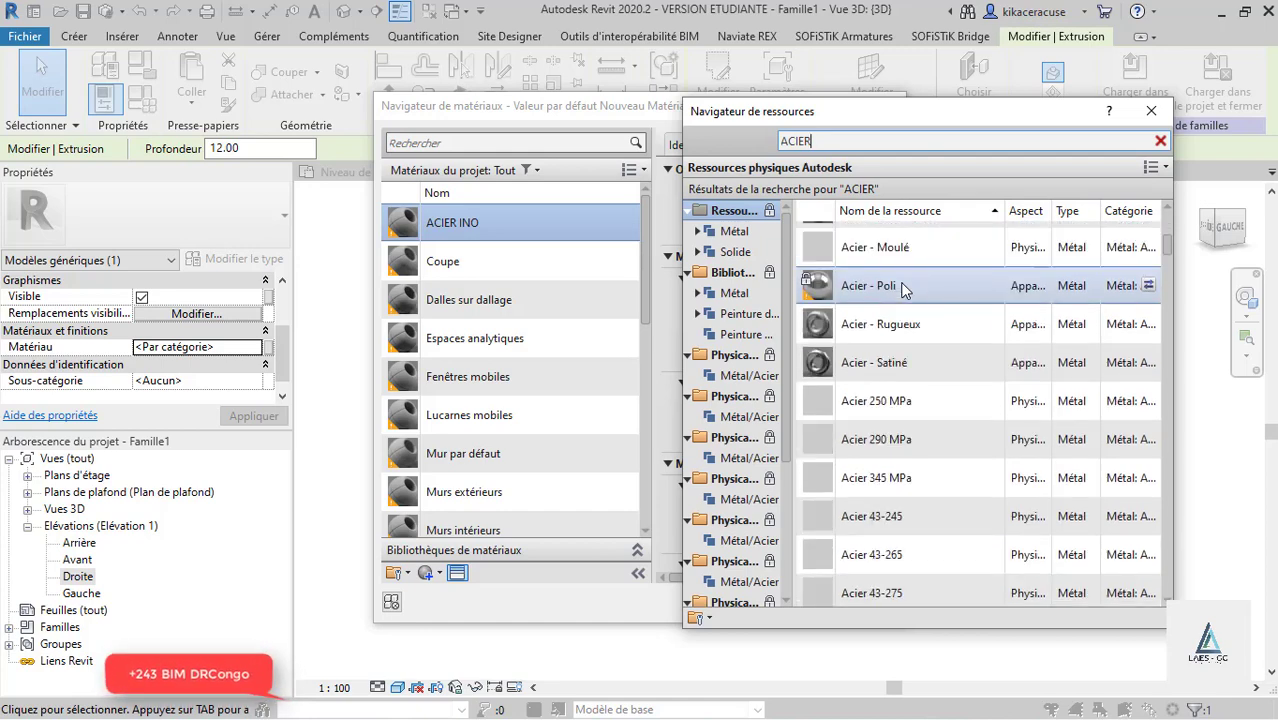
pyautogui.scroll(-10, 920, 330)
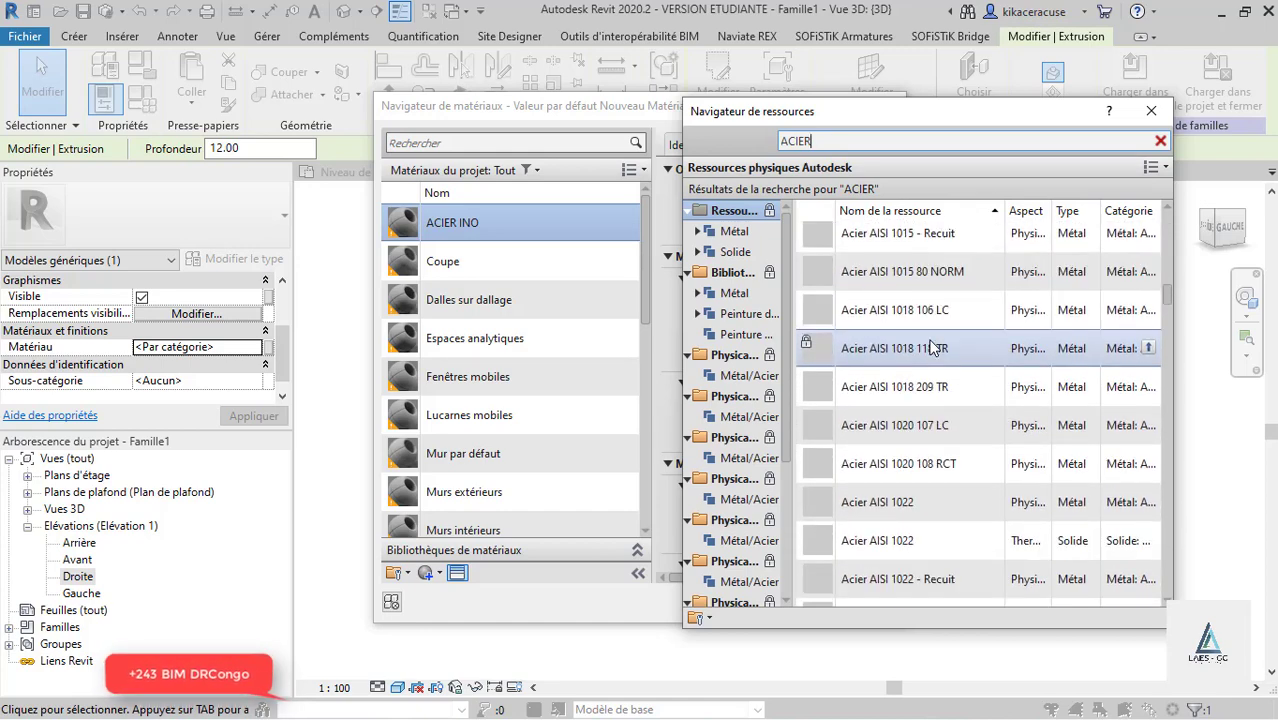
pyautogui.scroll(-12, 930, 347)
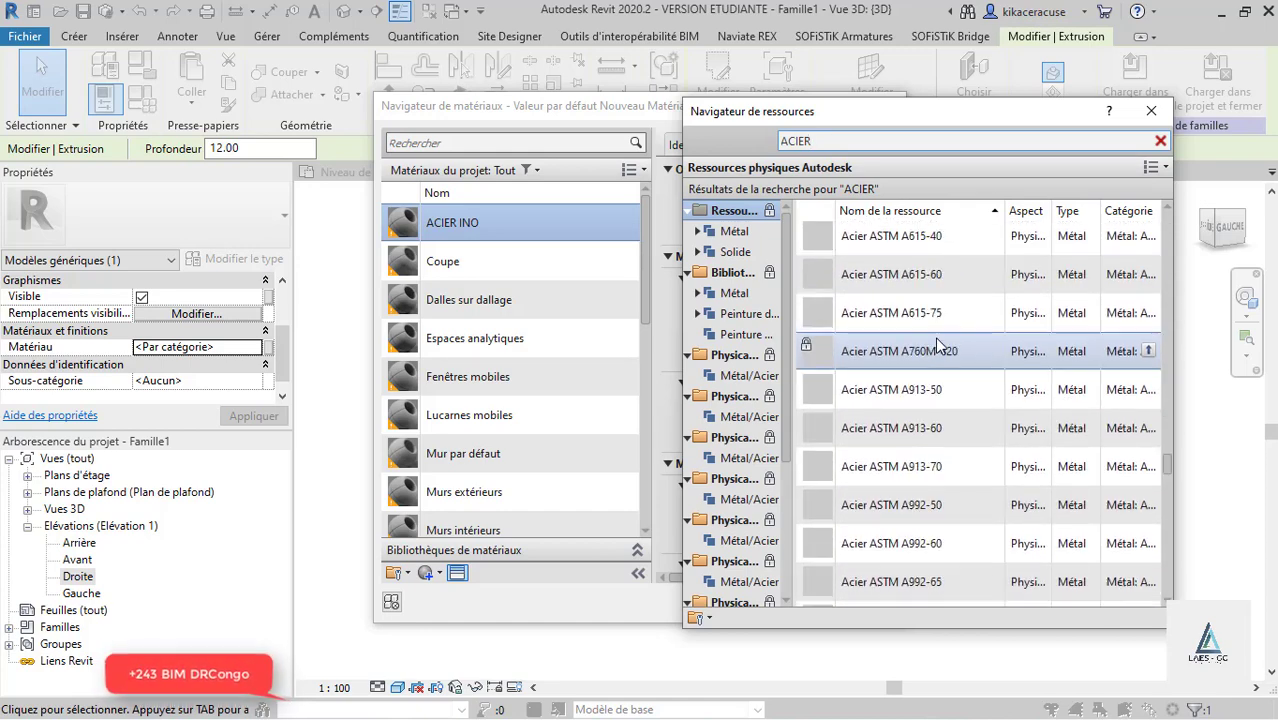
pyautogui.scroll(-12, 937, 340)
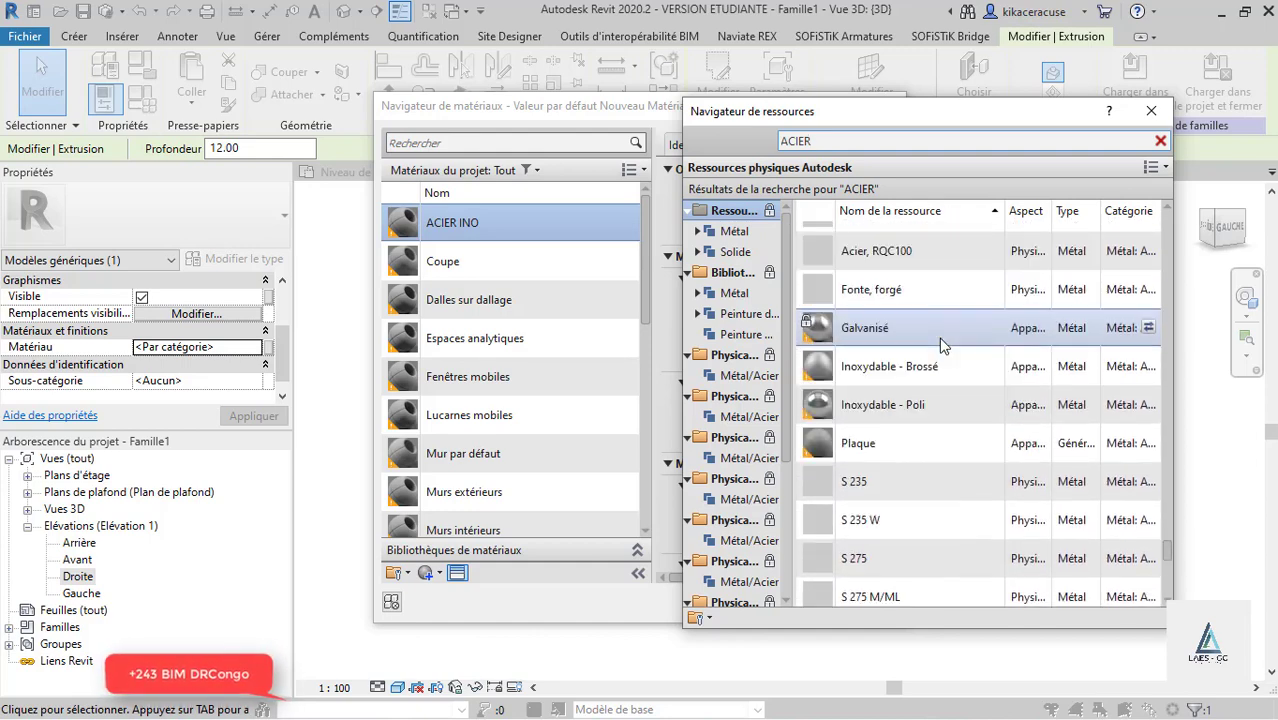
pyautogui.click(1149, 404)
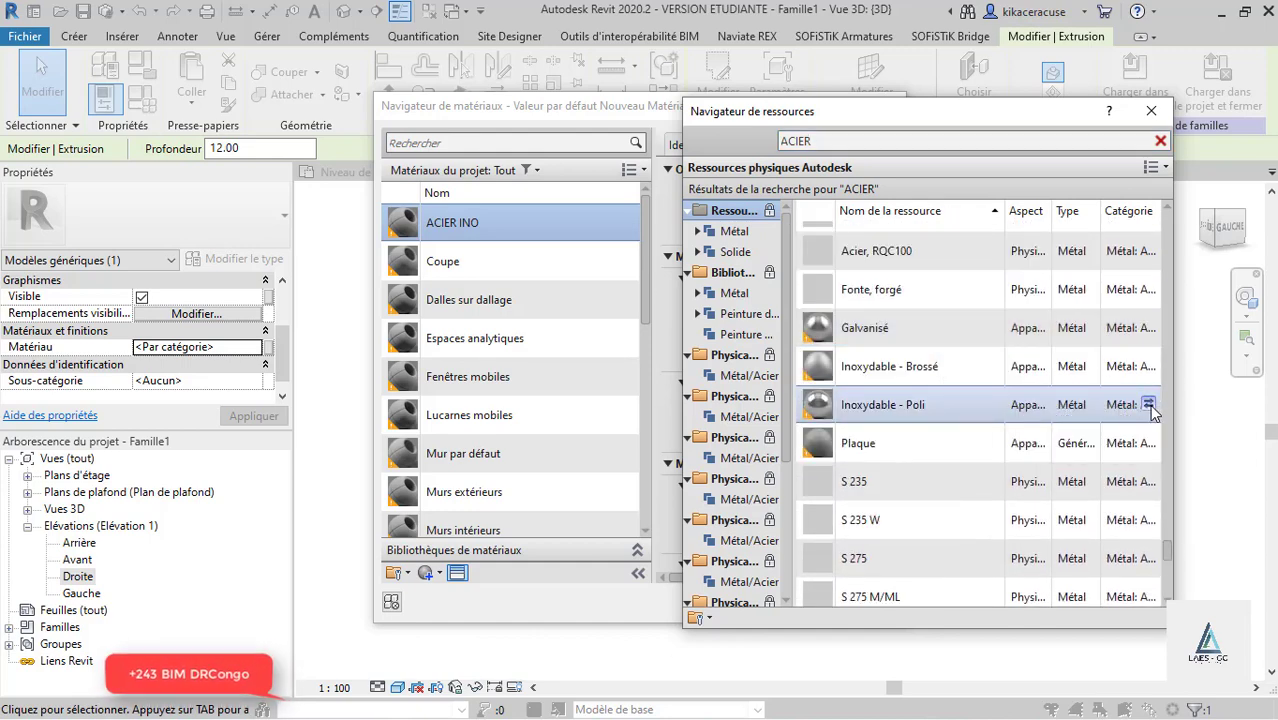
pyautogui.click(1151, 110)
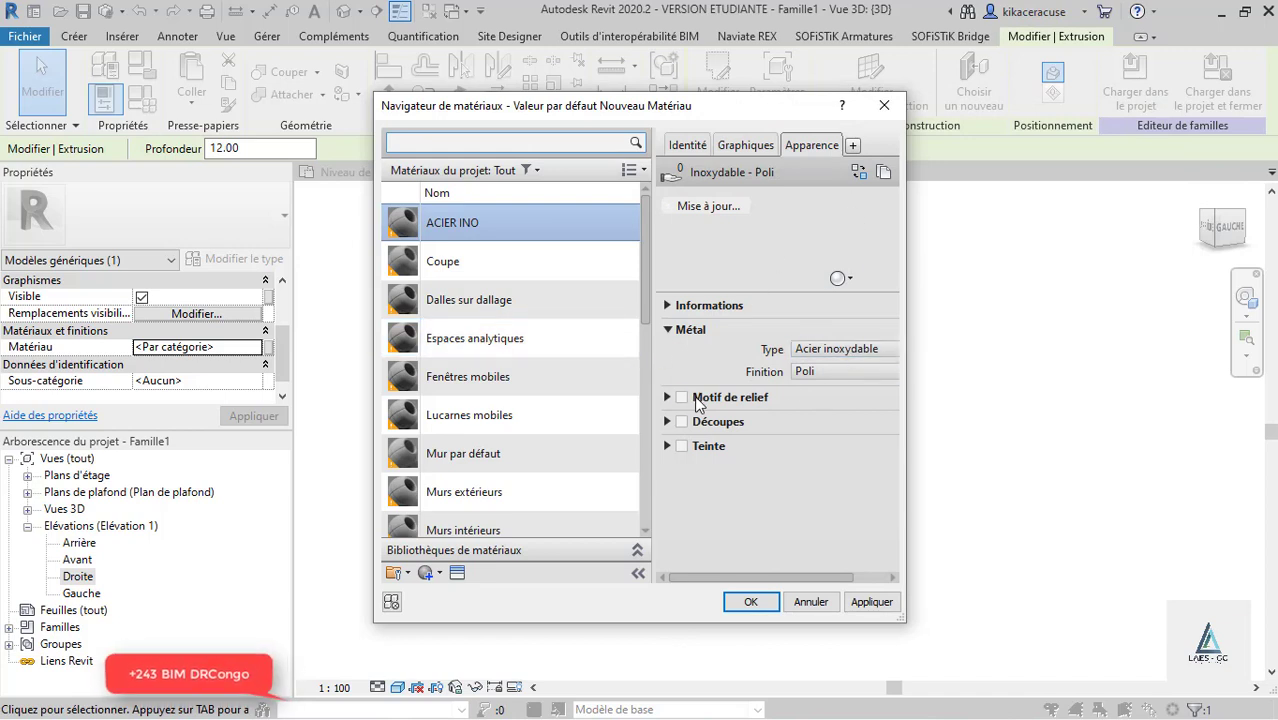
pyautogui.click(755, 146)
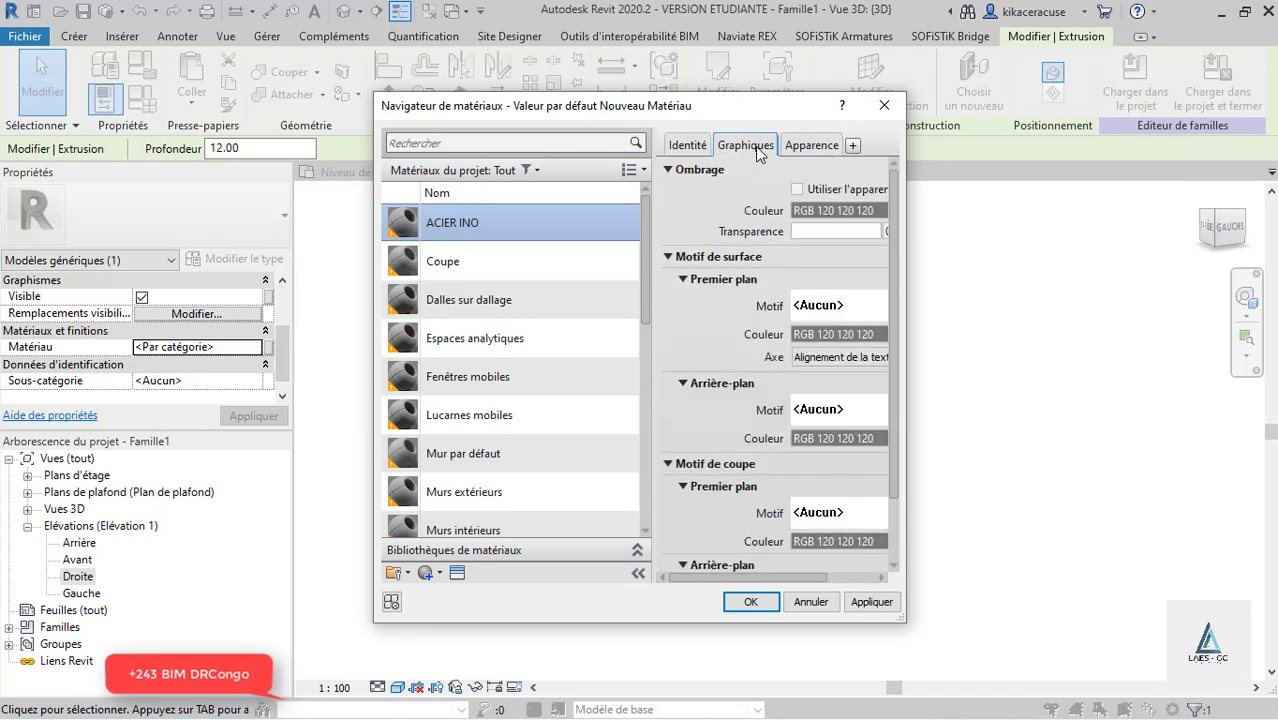
pyautogui.click(812, 145)
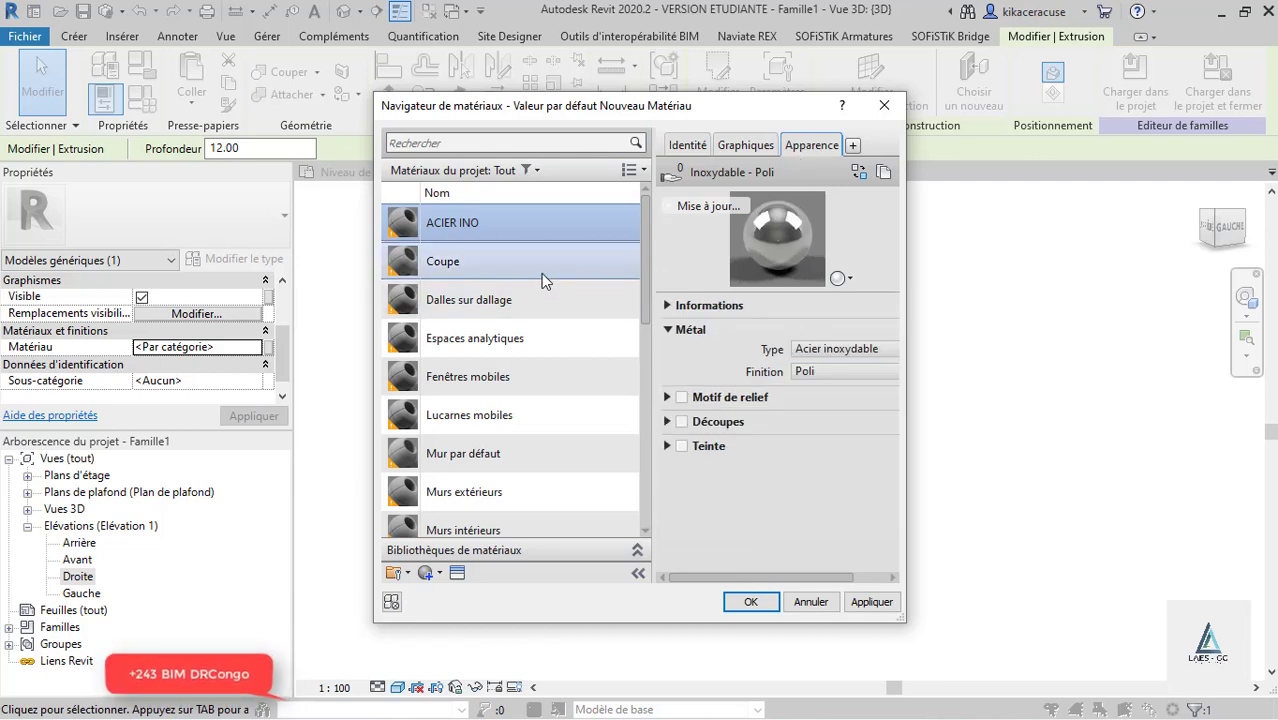
pyautogui.scroll(-1, 575, 510)
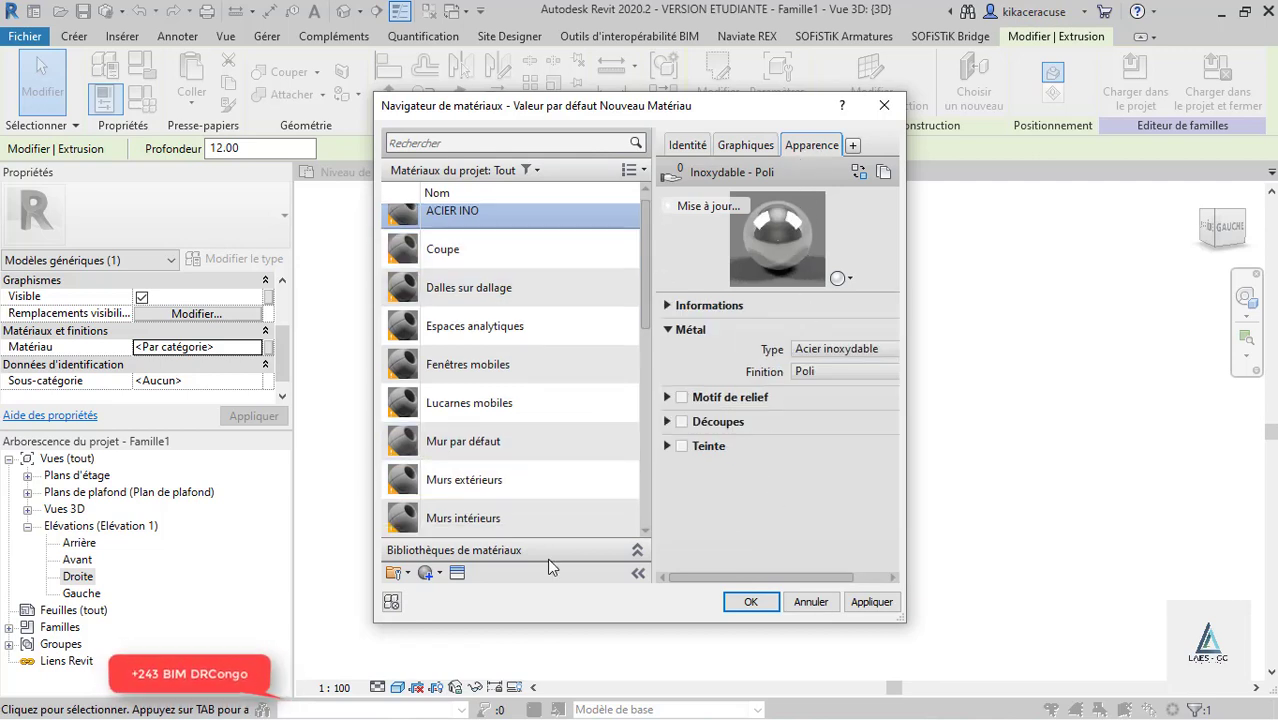
# Step: Replace the ACIER INO material's appearance with the Acier inoxydable - Poli asset
pyautogui.click(461, 570)
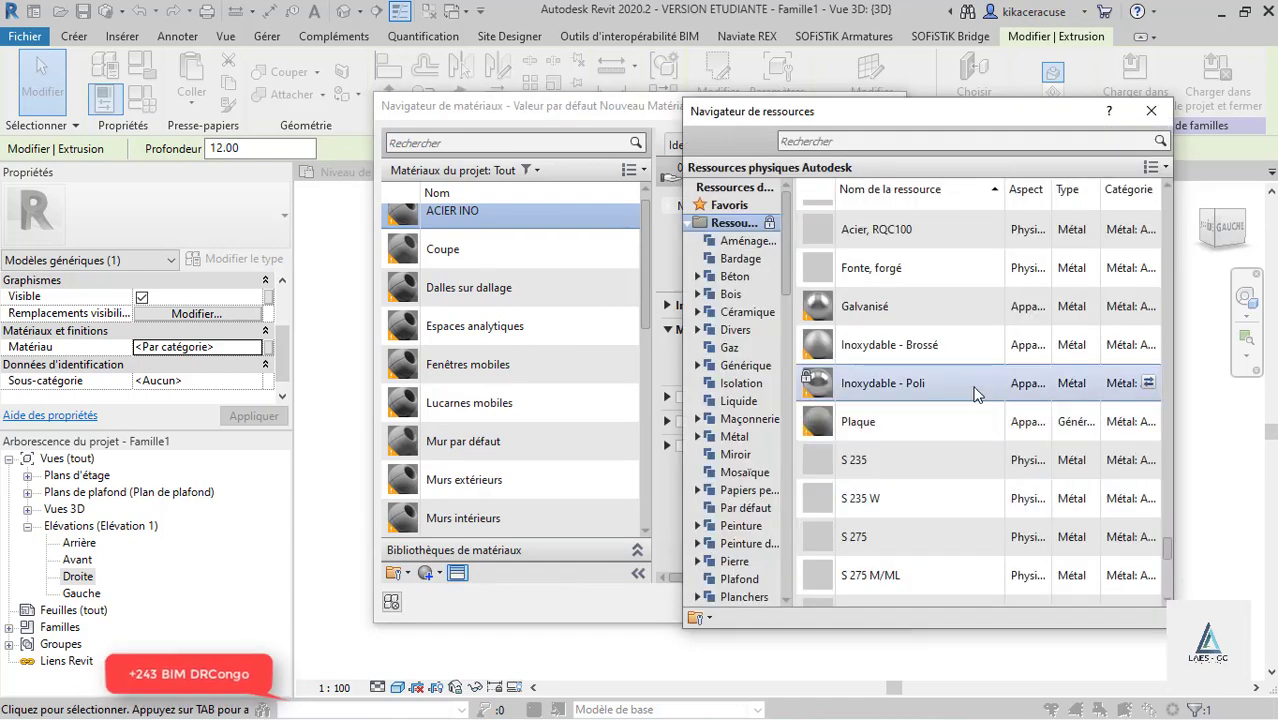
pyautogui.scroll(-5, 935, 384)
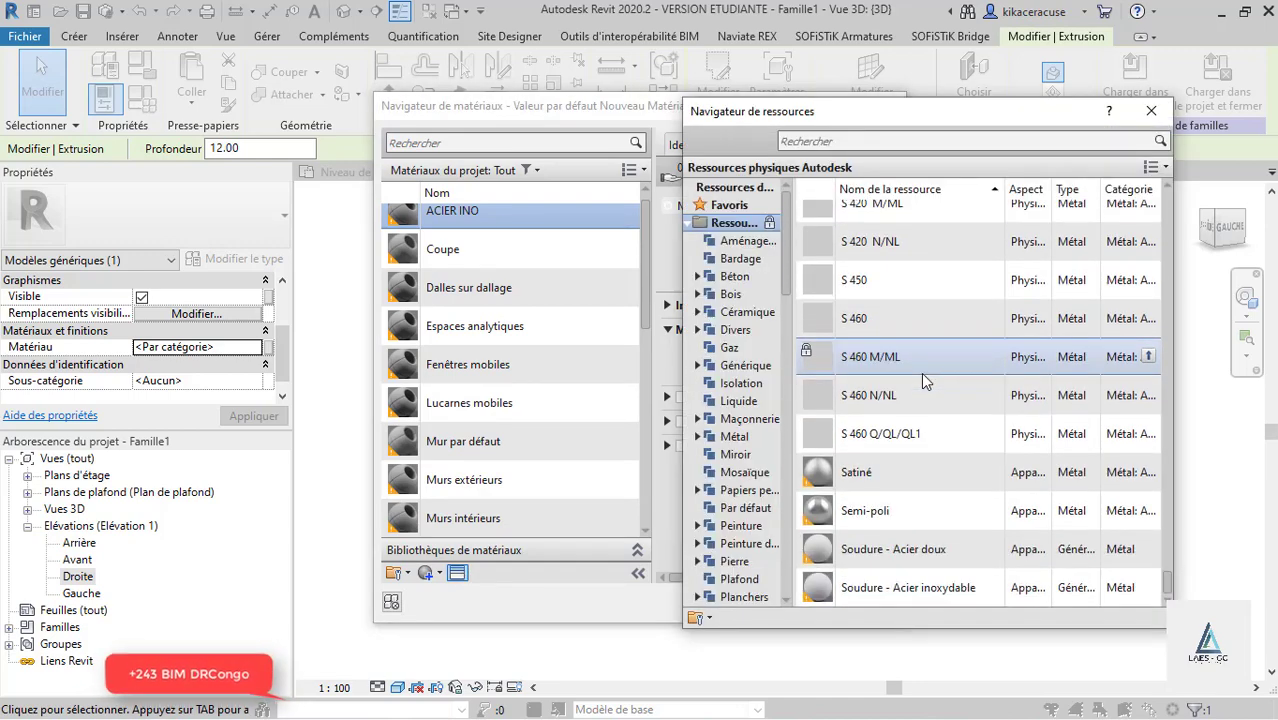
pyautogui.scroll(6, 921, 374)
pyautogui.scroll(-2, 921, 374)
pyautogui.scroll(2, 921, 375)
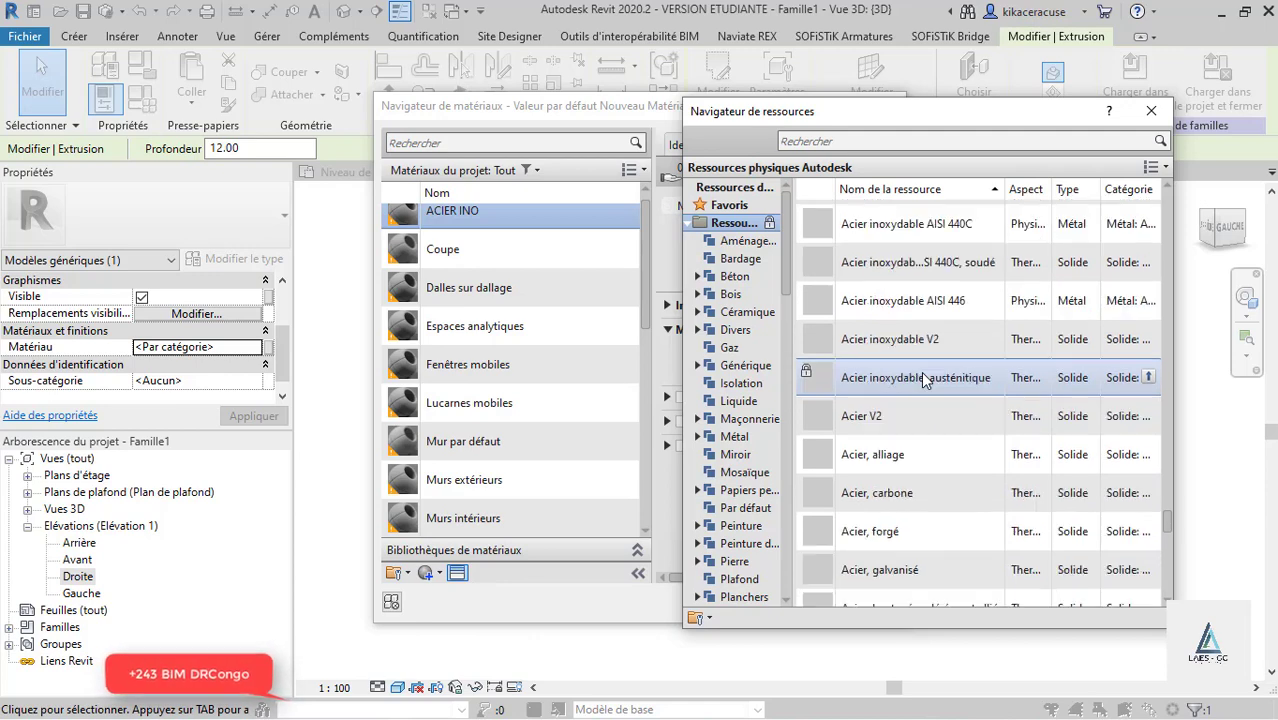
pyautogui.scroll(1, 925, 380)
pyautogui.scroll(4, 970, 405)
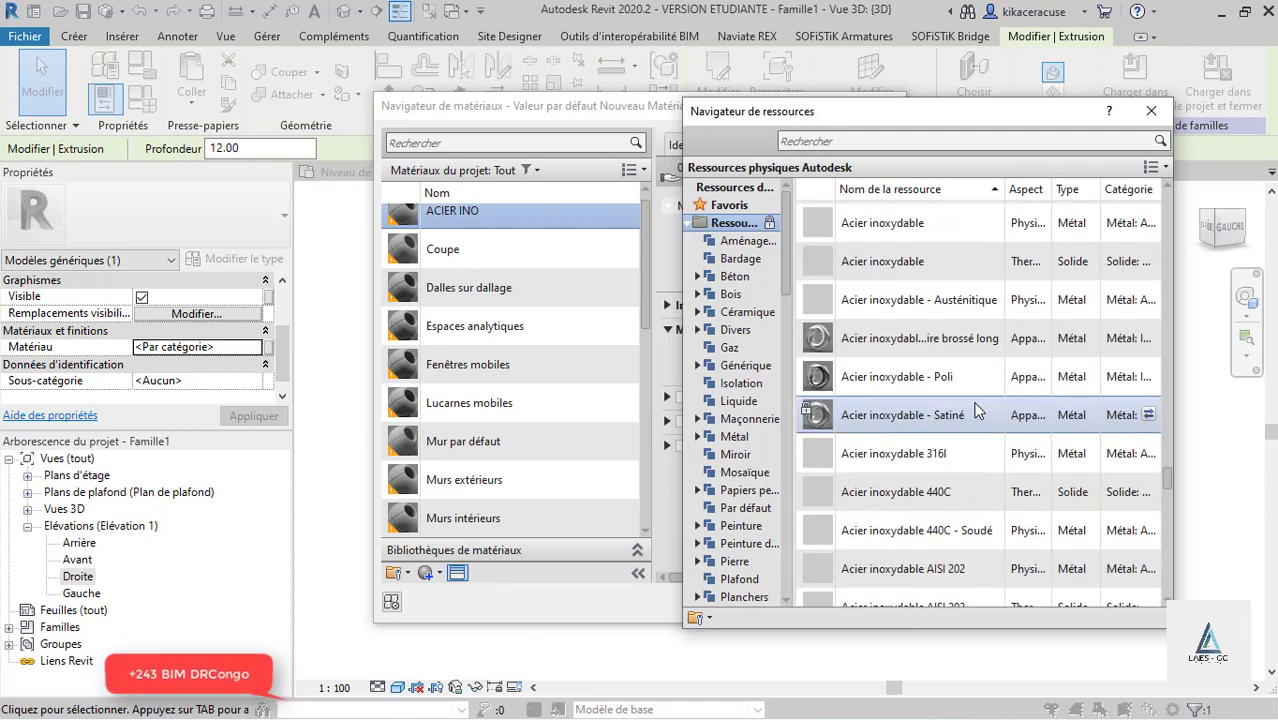
pyautogui.click(1147, 376)
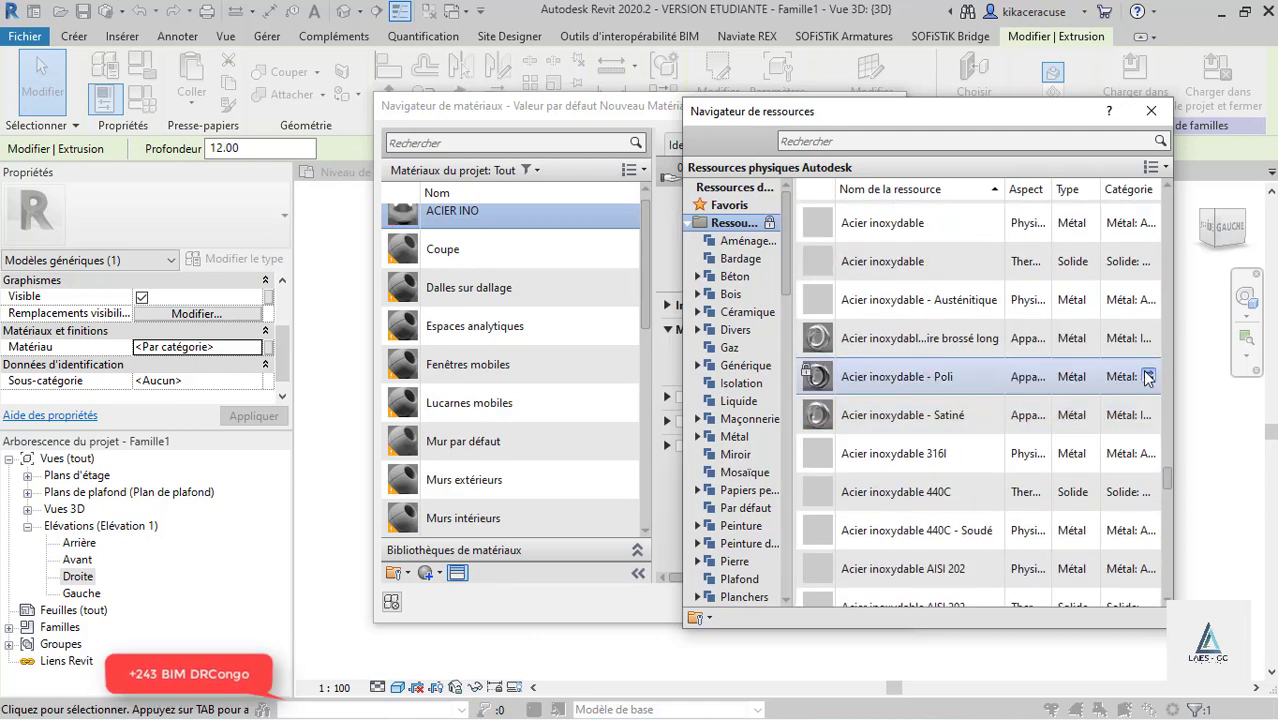
pyautogui.click(1151, 110)
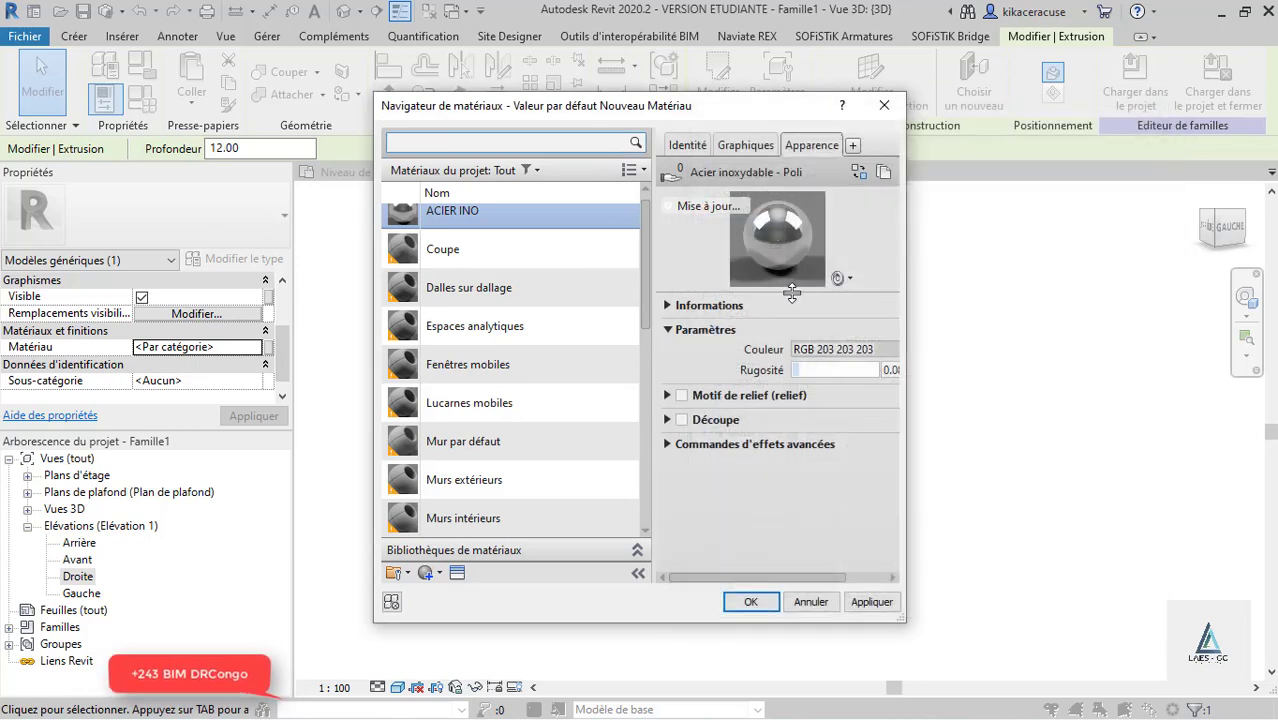
# Step: Set the colour of the ACIER INO appearance to red, RGB 255 0 0
pyautogui.click(818, 352)
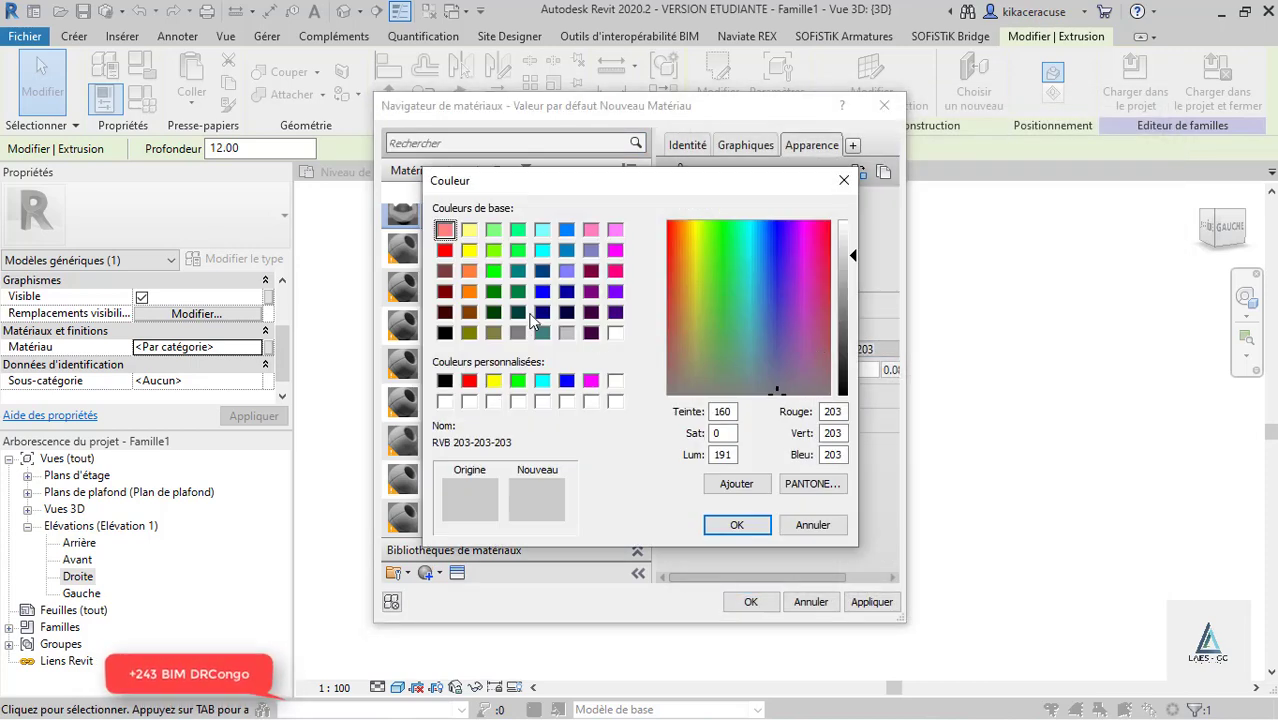
pyautogui.click(445, 256)
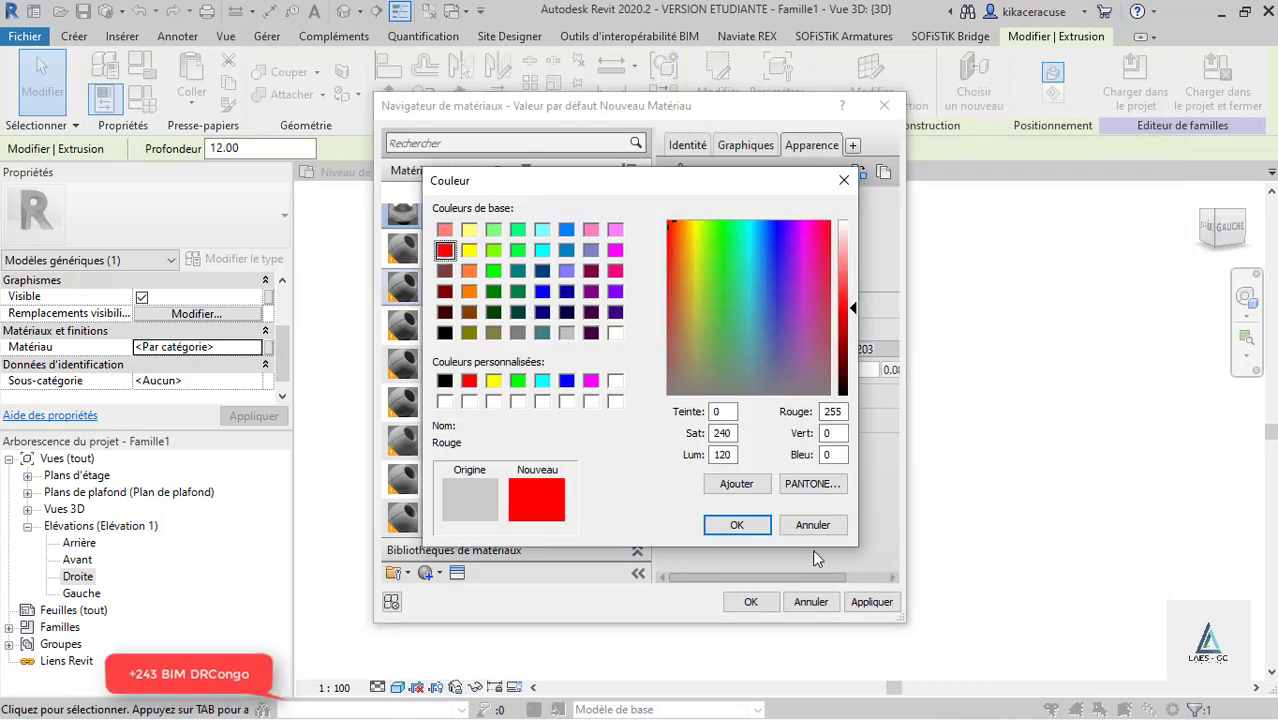
pyautogui.click(757, 530)
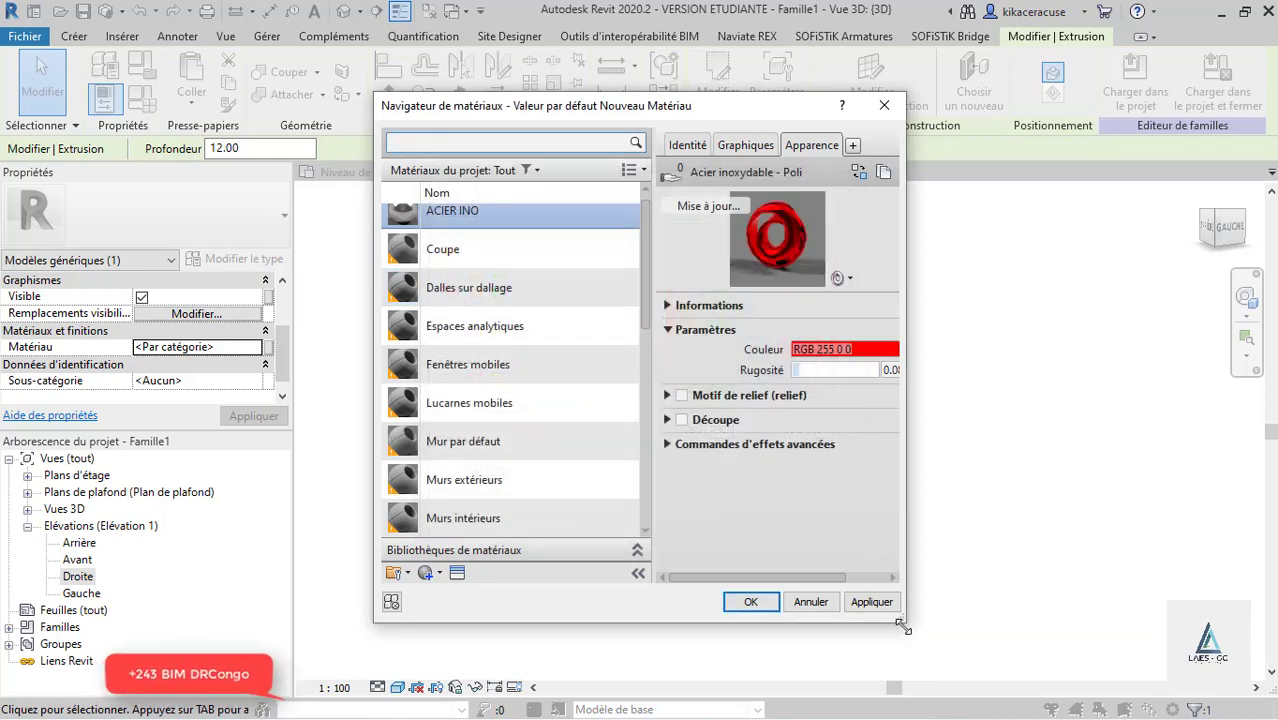
# Step: Set the ACIER INO shading colour to red, RGB 255 0 0, and apply the material to the frame extrusion
pyautogui.click(742, 146)
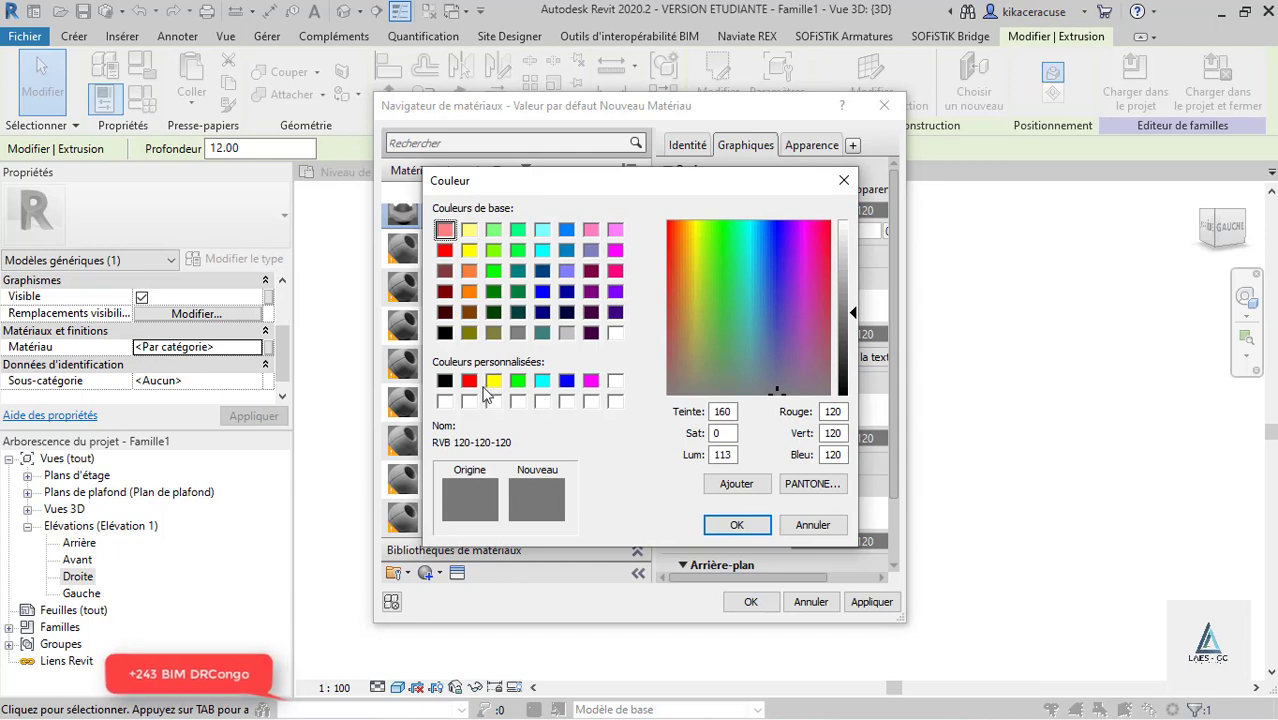
pyautogui.click(469, 381)
pyautogui.click(737, 526)
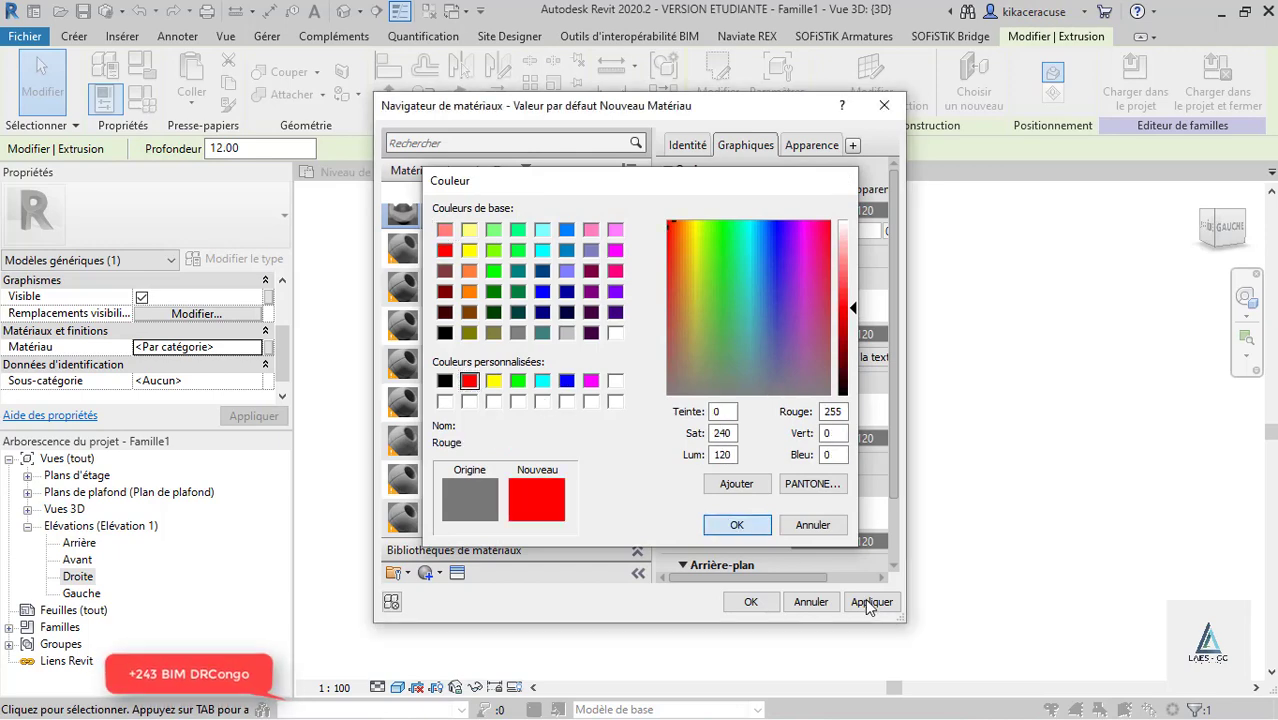
pyautogui.click(871, 601)
pyautogui.click(750, 601)
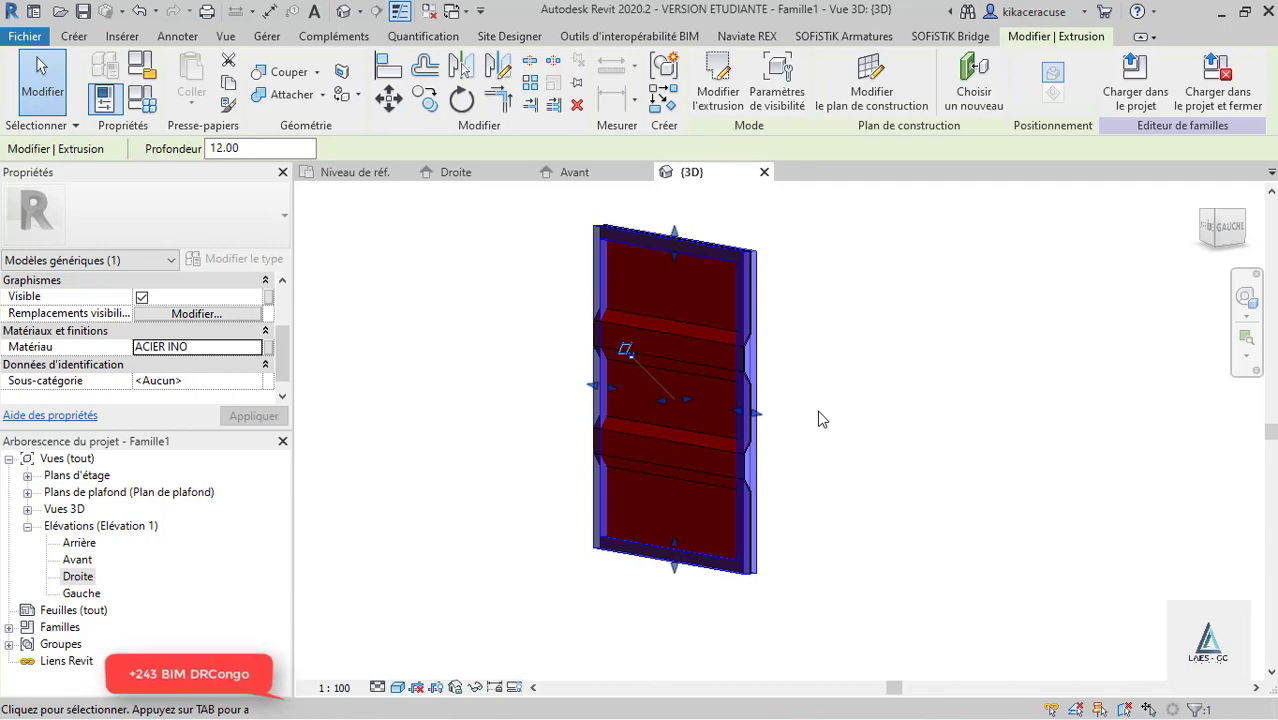
# Step: Deselect the frame and examine the red wall panel from its front side in the 3D view
pyautogui.hotkey('alt', 'Tab')
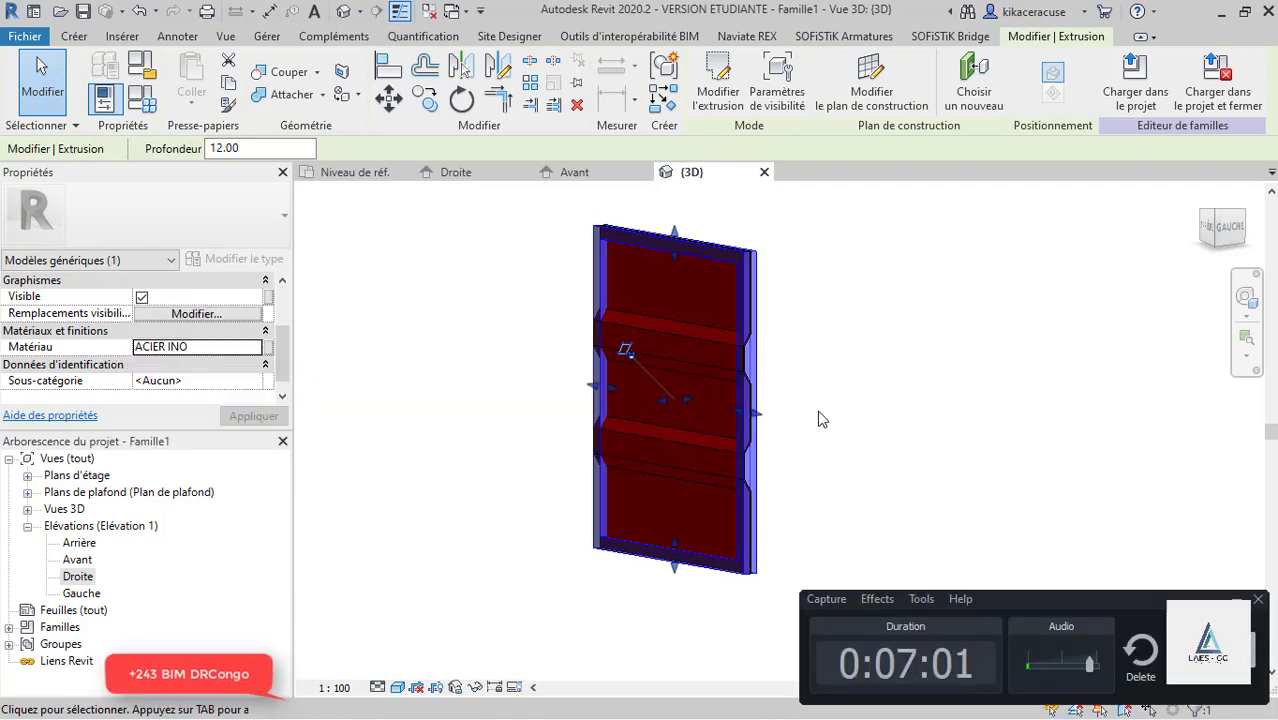
pyautogui.click(903, 418)
pyautogui.keyDown('shift'); pyautogui.moveTo(996, 419); pyautogui.dragTo(568, 350, button='middle'); pyautogui.keyUp('shift')
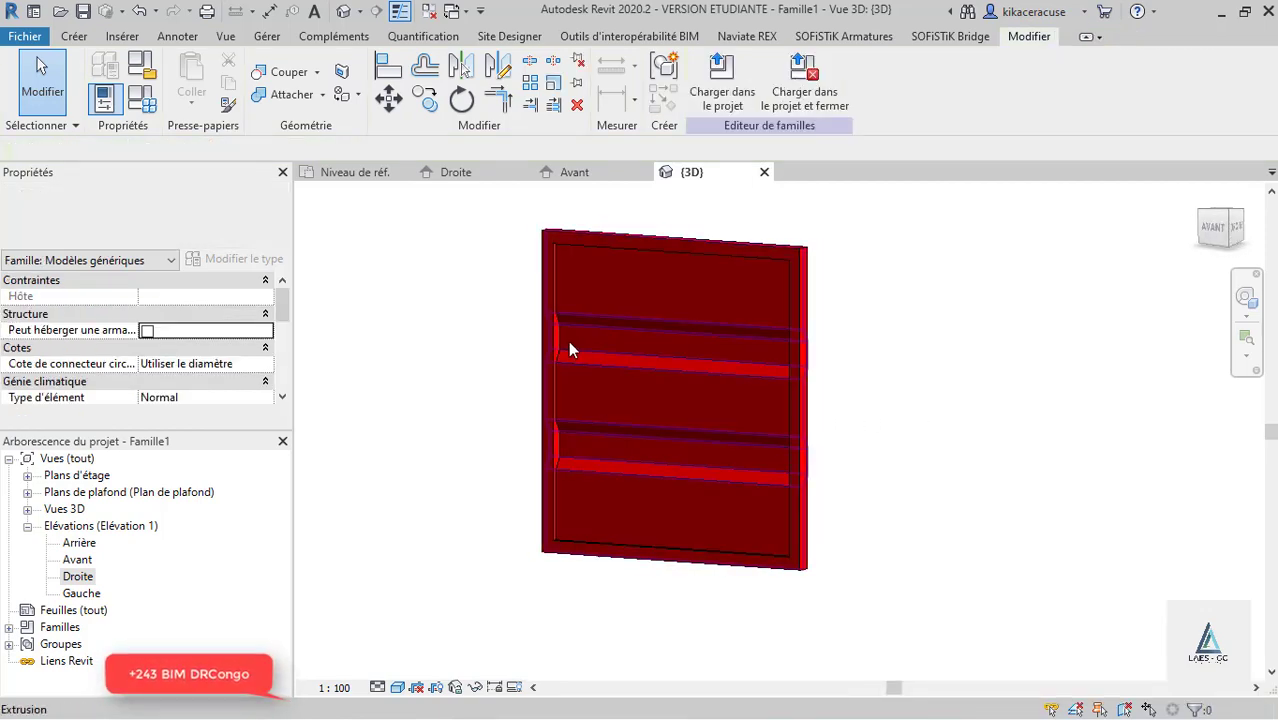
pyautogui.scroll(3, 585, 346)
pyautogui.scroll(-3, 593, 343)
pyautogui.scroll(2, 593, 343)
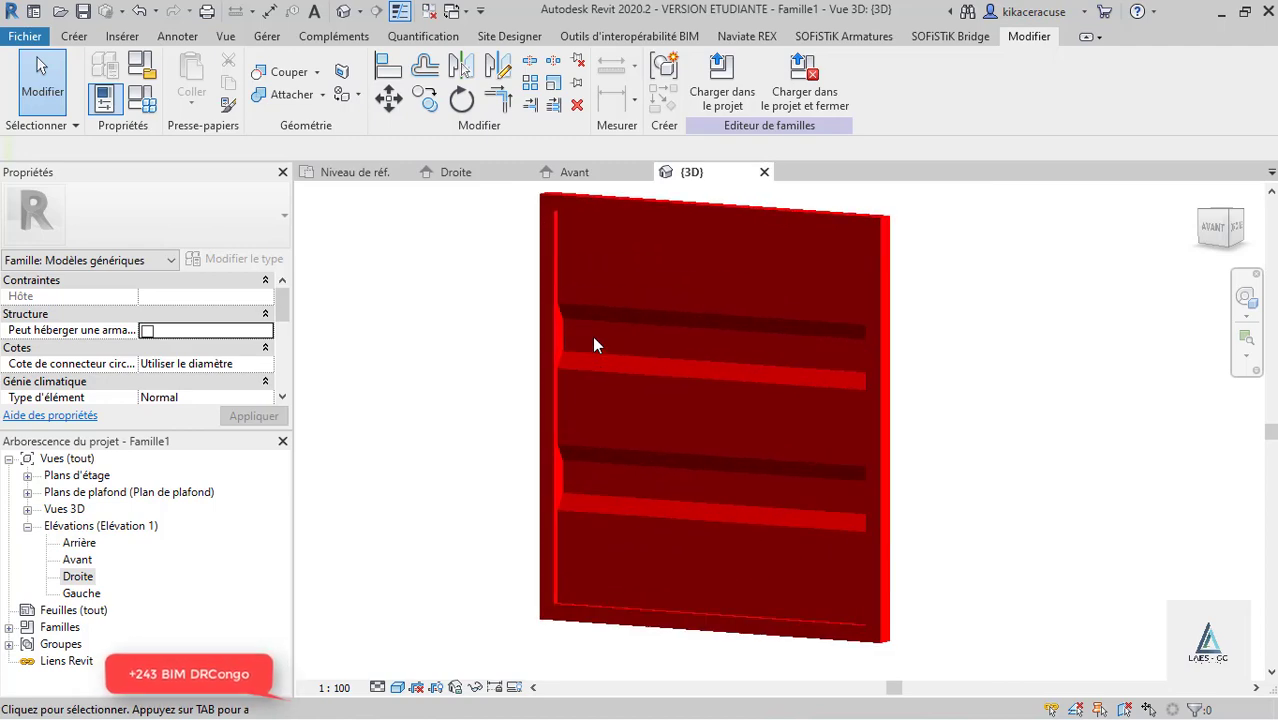
pyautogui.scroll(1, 594, 338)
pyautogui.scroll(-4, 595, 338)
pyautogui.scroll(3, 611, 328)
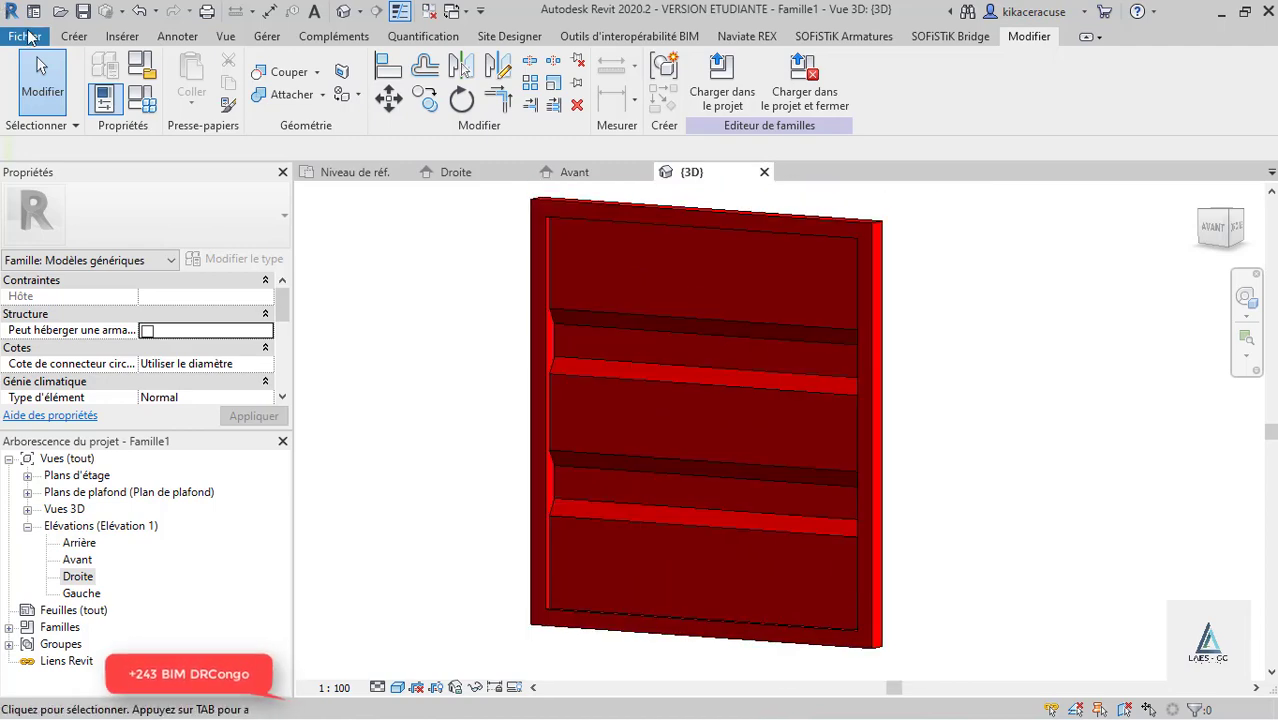
# Step: Create a new family from the Modèle générique métrique template
pyautogui.click(25, 37)
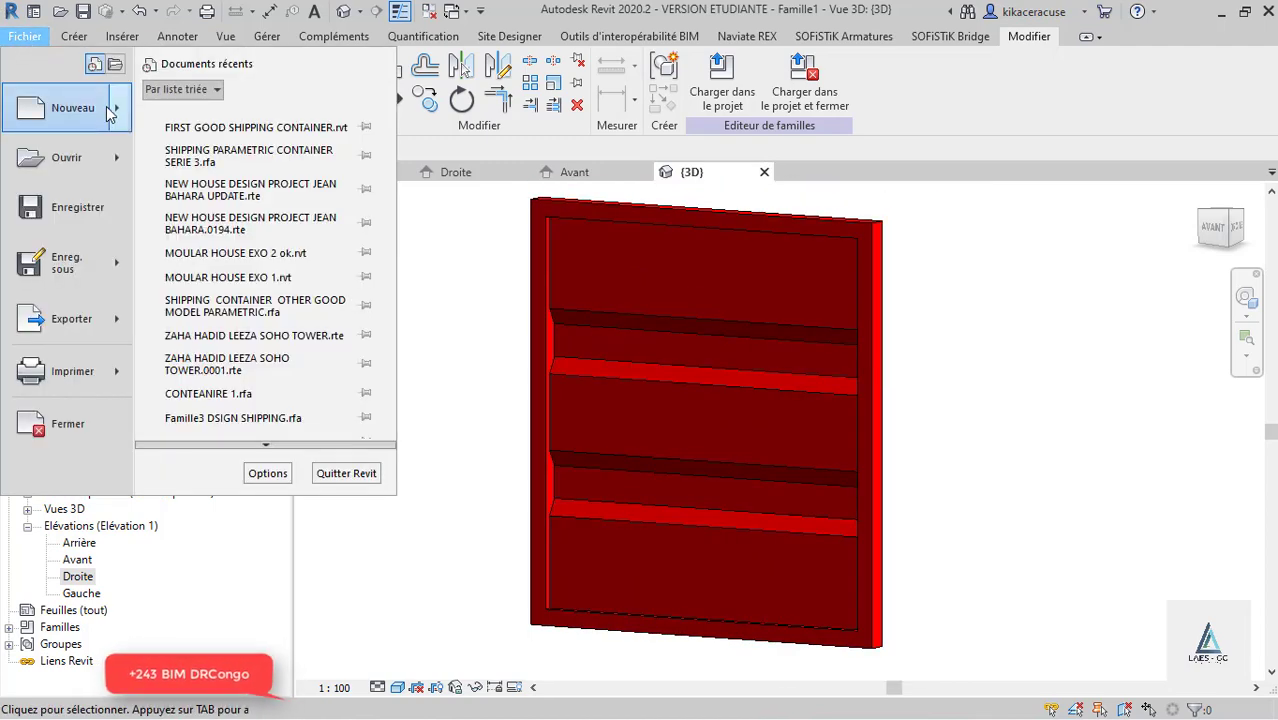
pyautogui.moveTo(118, 110)
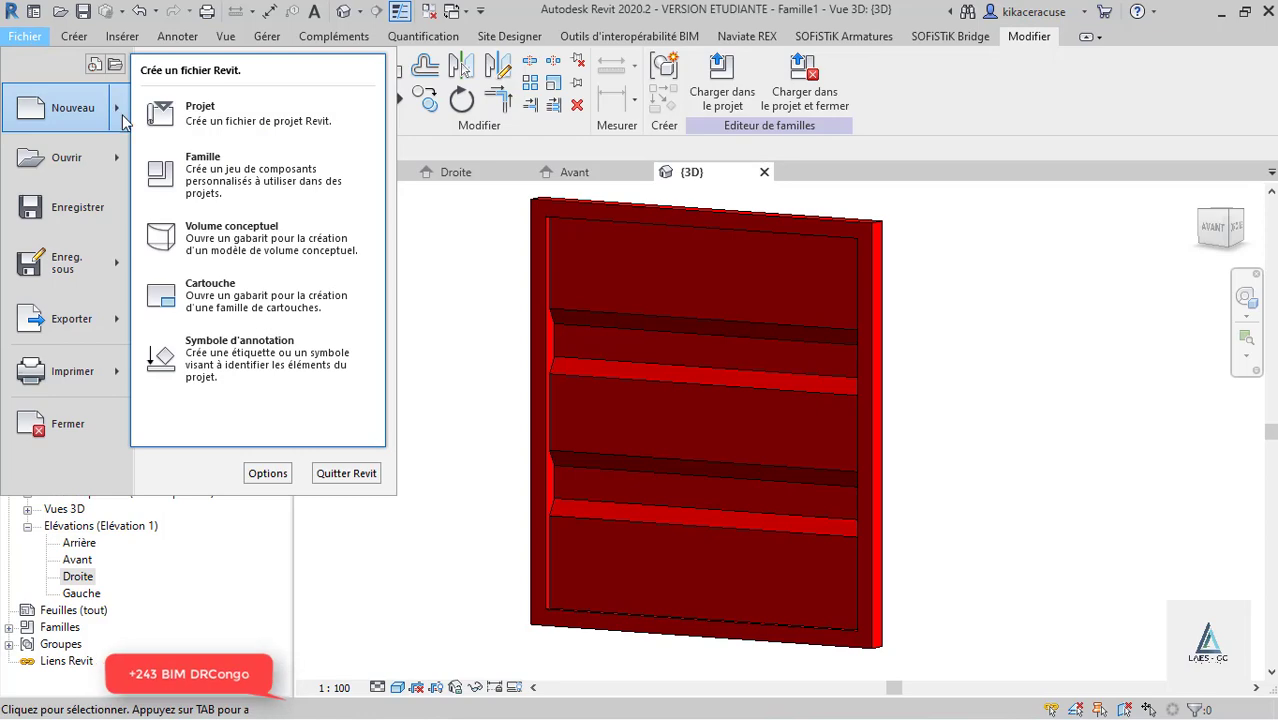
pyautogui.click(232, 160)
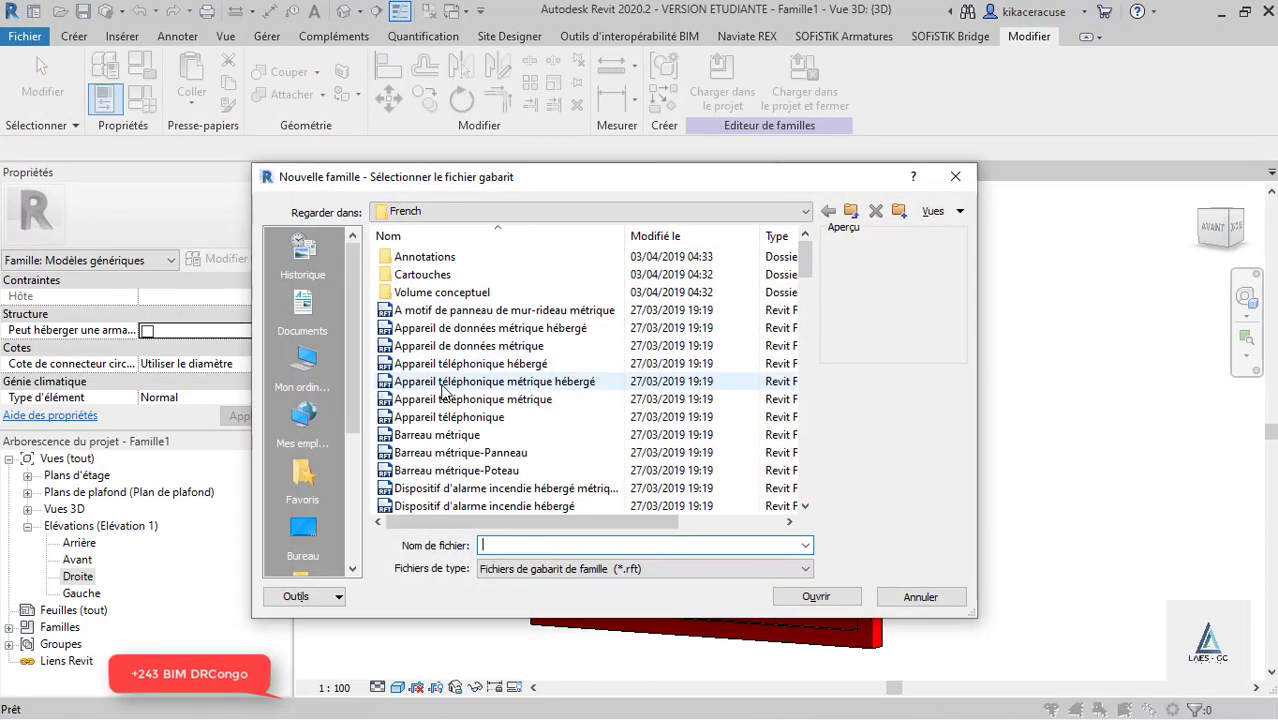
pyautogui.click(440, 381)
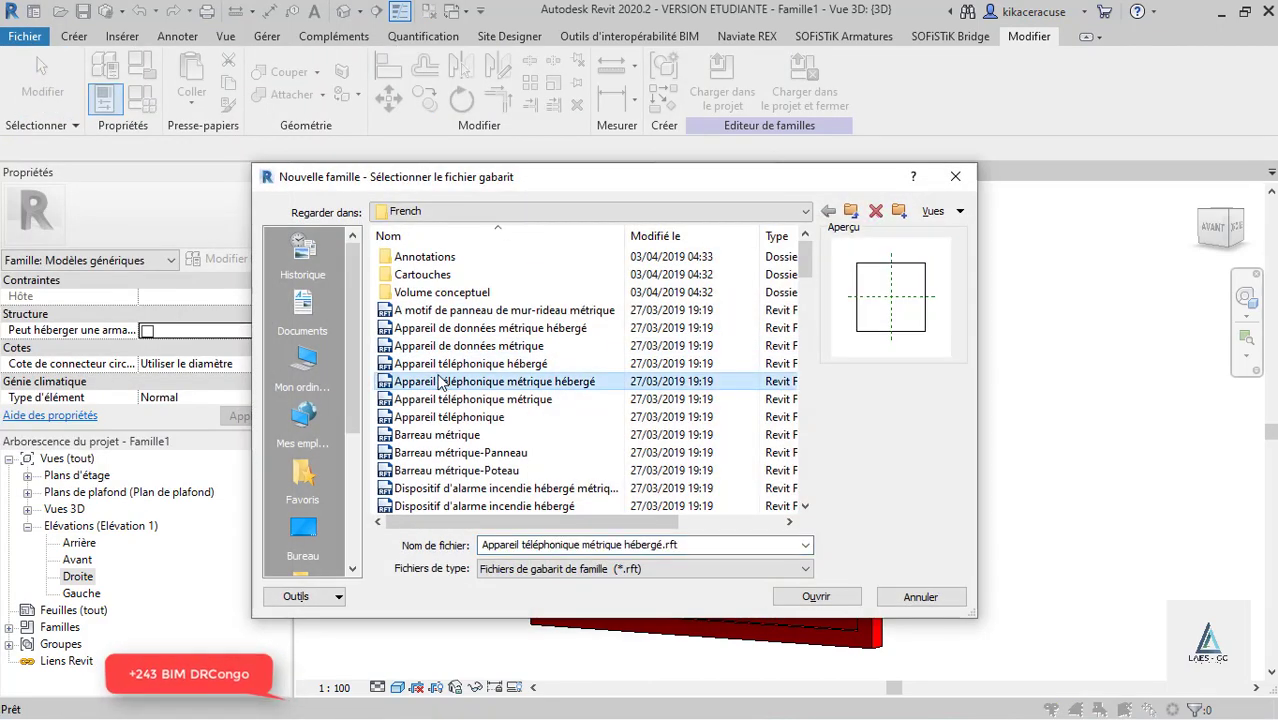
pyautogui.press('m')
pyautogui.press('m')
pyautogui.click(521, 472)
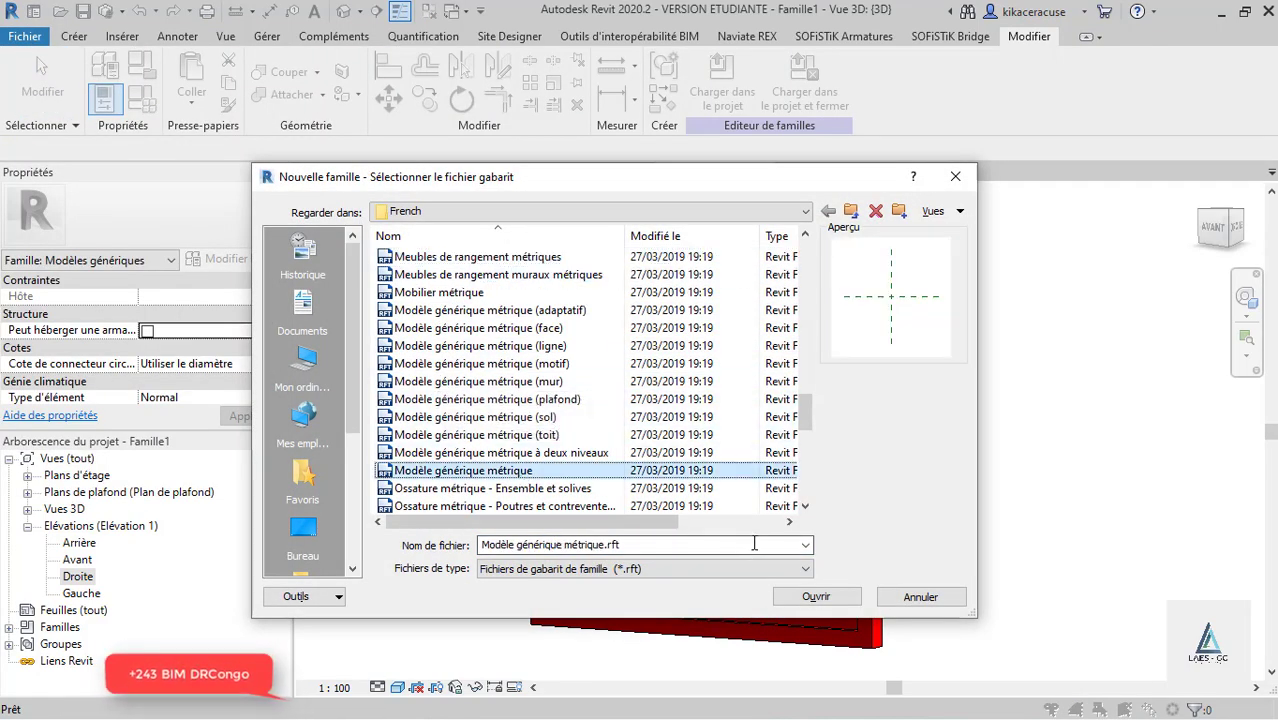
pyautogui.click(800, 596)
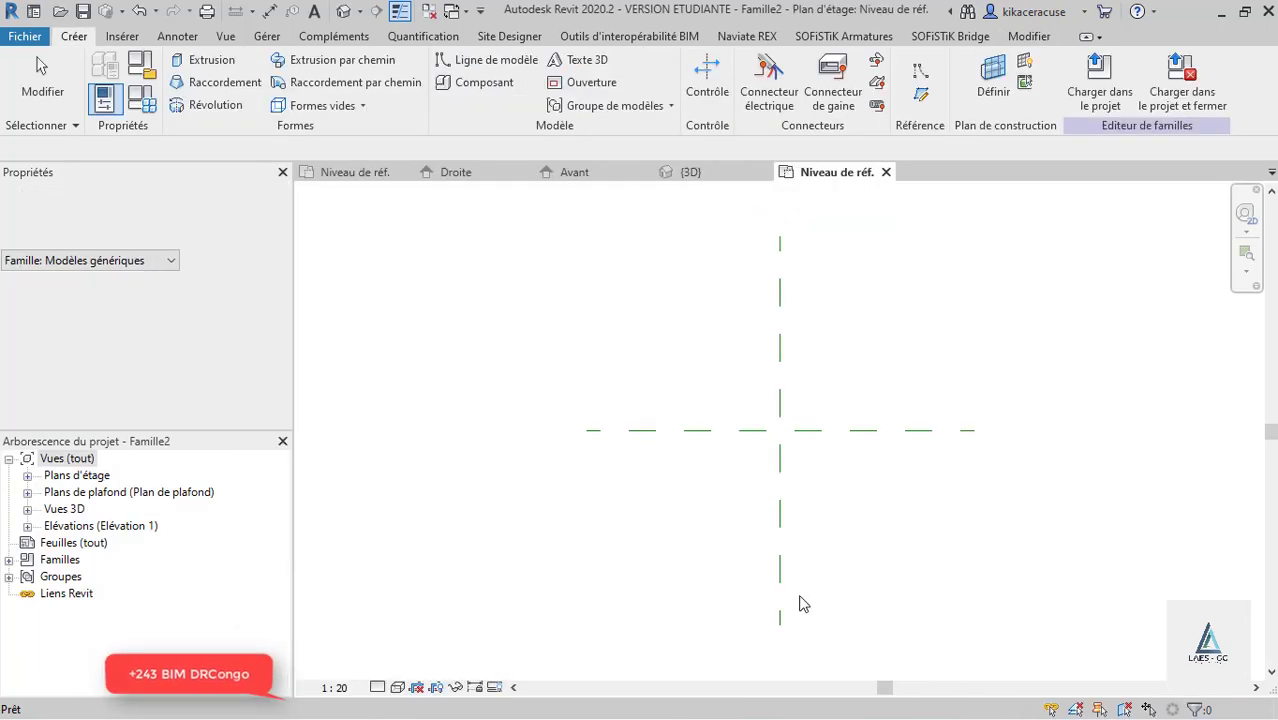
# Step: Set the new family's length units to centimetres
pyautogui.press('u')
pyautogui.press('n')
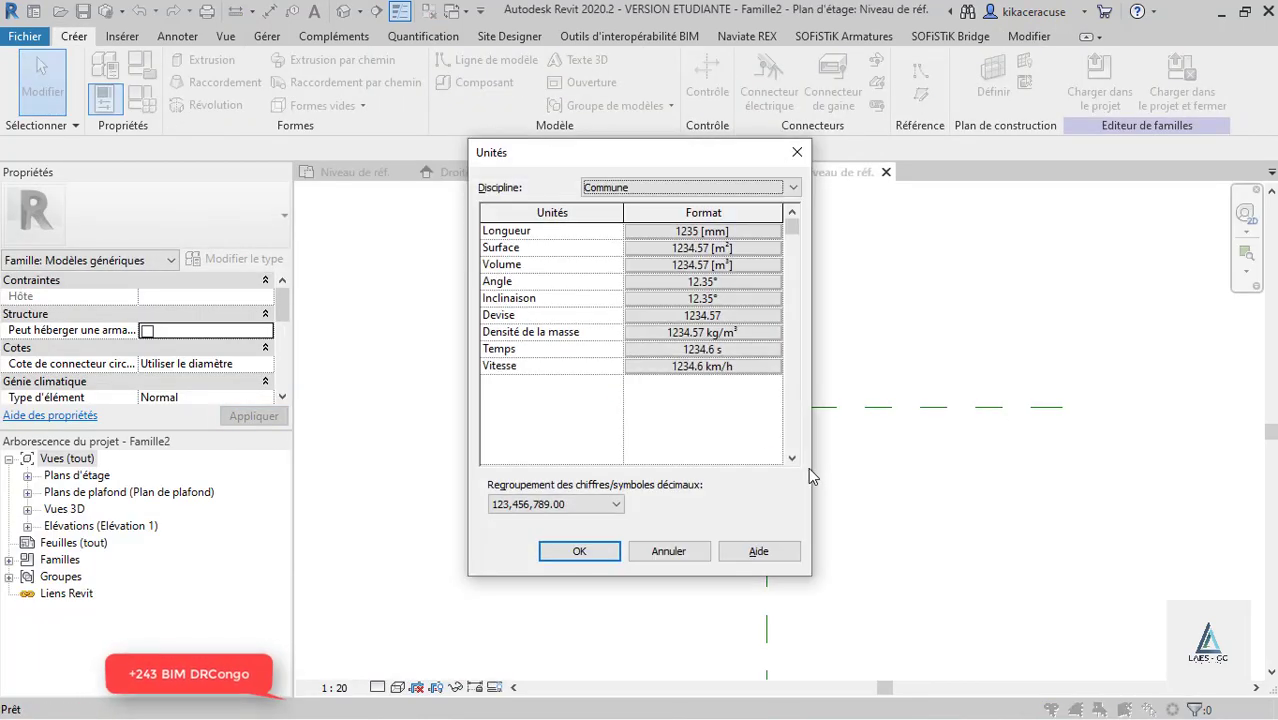
pyautogui.click(741, 248)
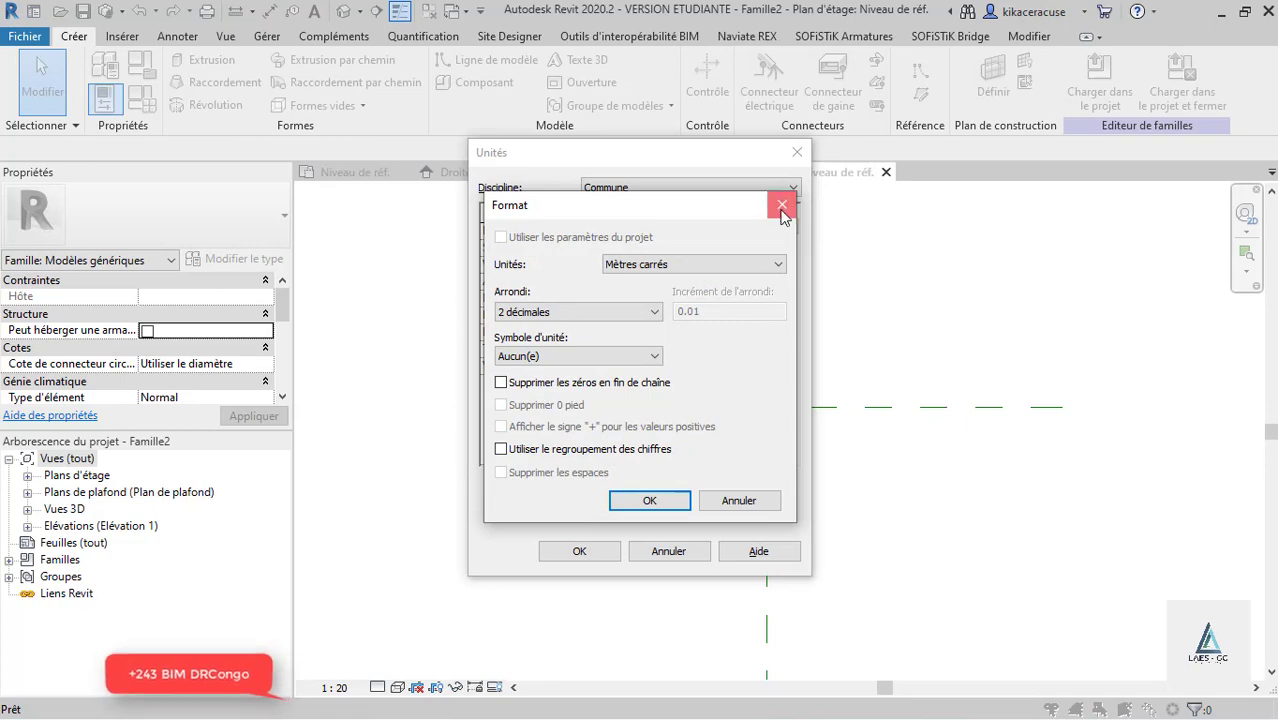
pyautogui.click(782, 207)
pyautogui.click(750, 232)
pyautogui.click(638, 266)
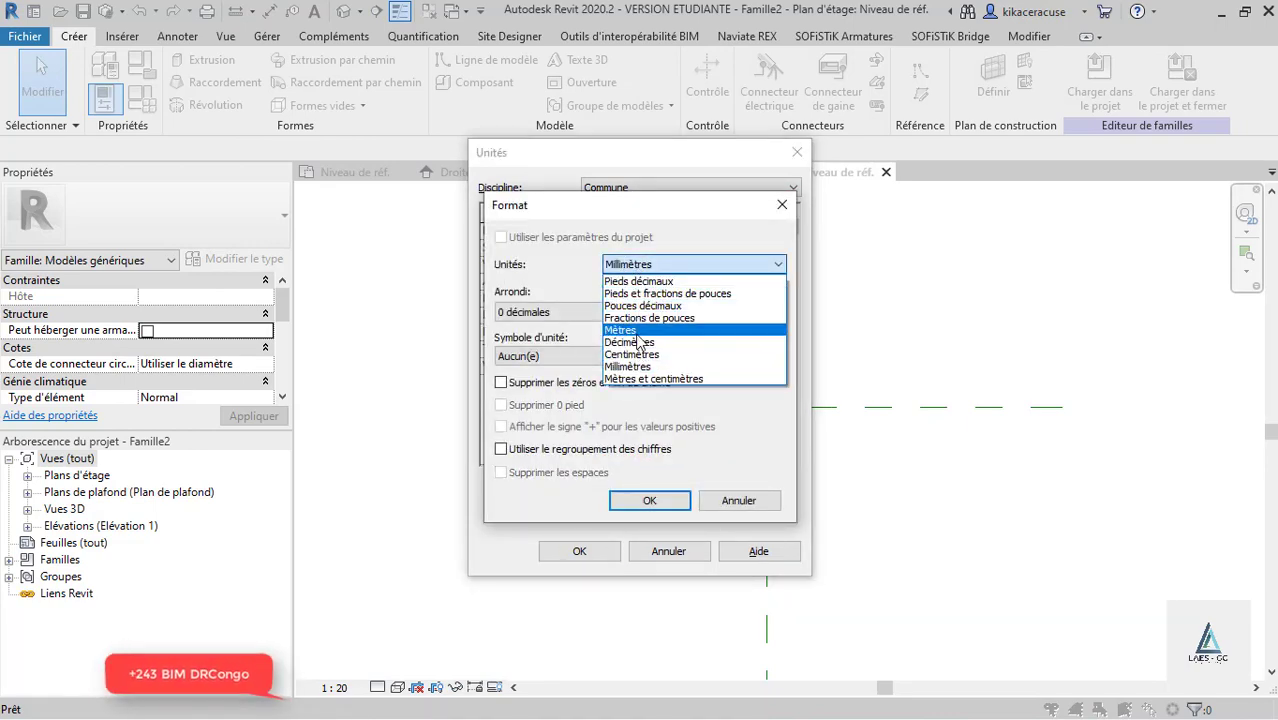
pyautogui.click(633, 354)
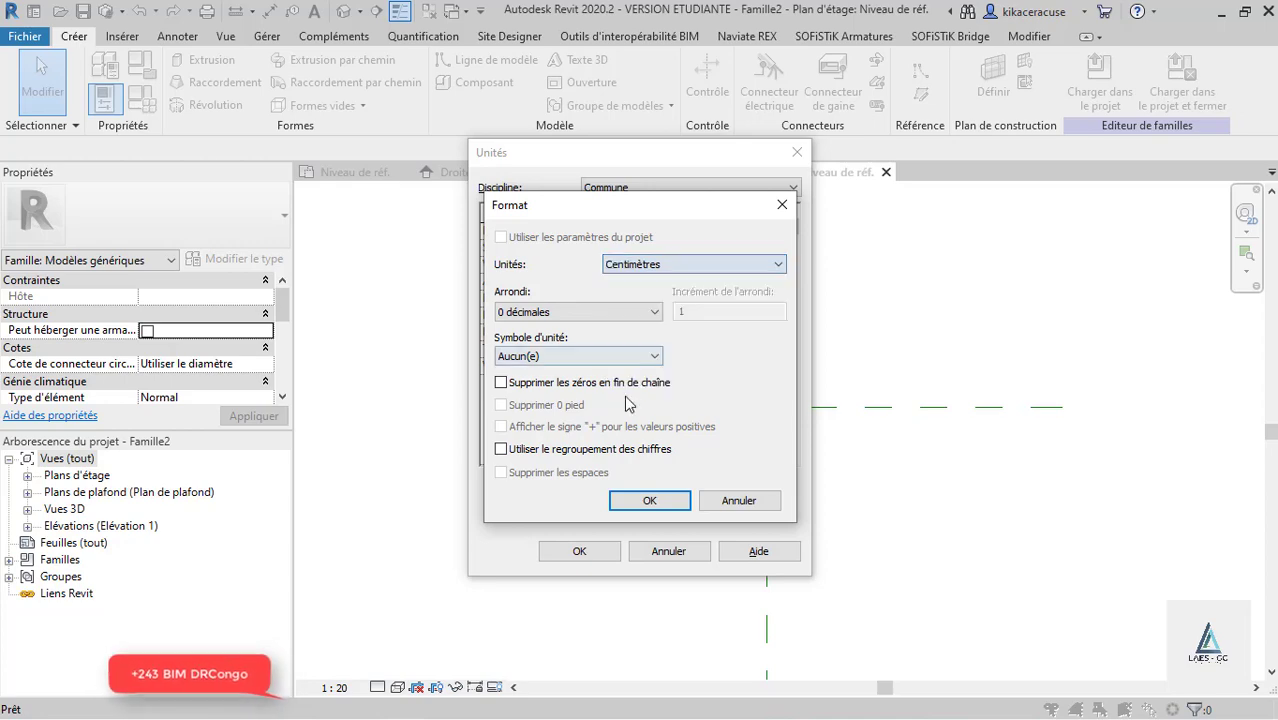
pyautogui.click(649, 500)
pyautogui.click(590, 553)
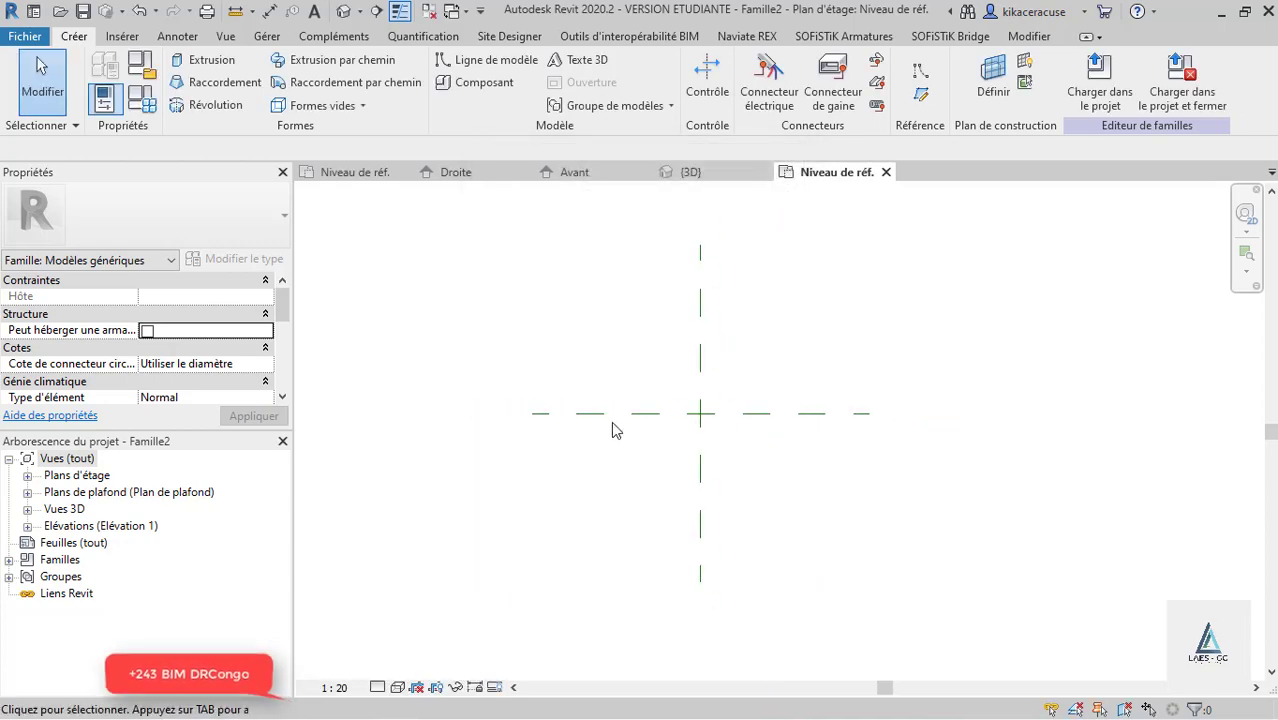
# Step: Draw two vertical reference planes, about 179 cm left and about 125 cm right of the centre plane
pyautogui.scroll(1, 600, 404)
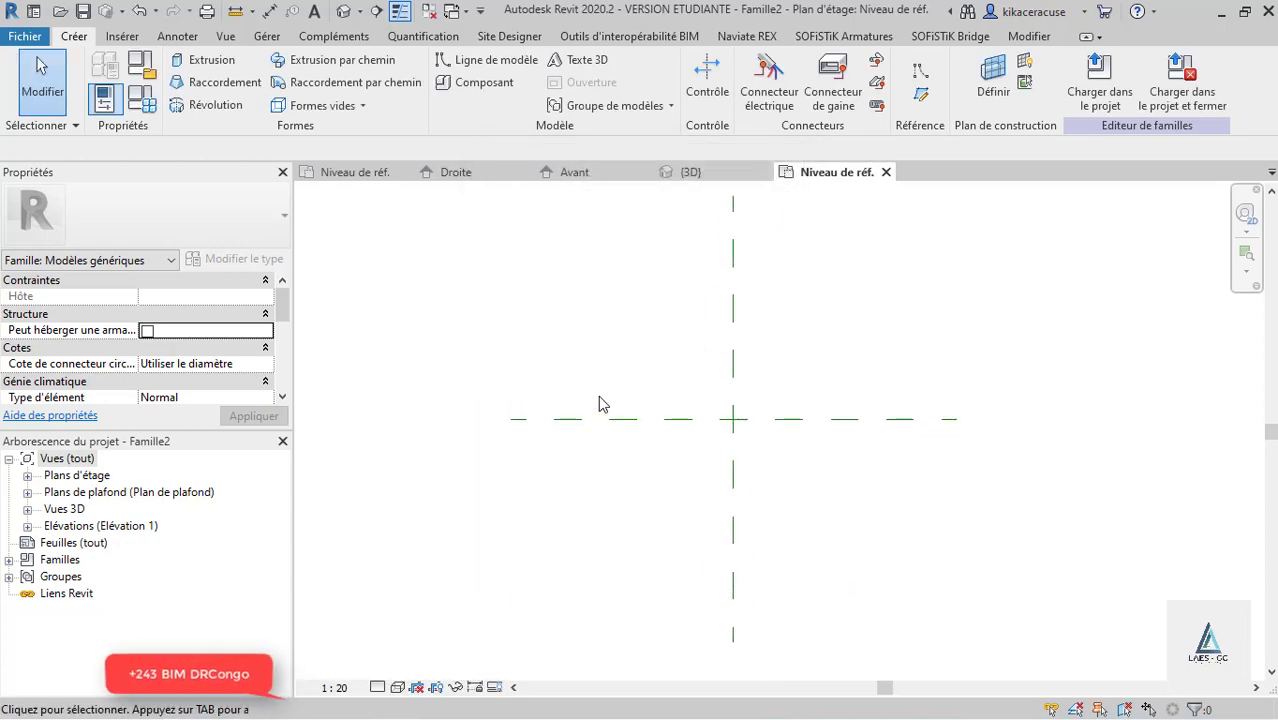
pyautogui.press('p')
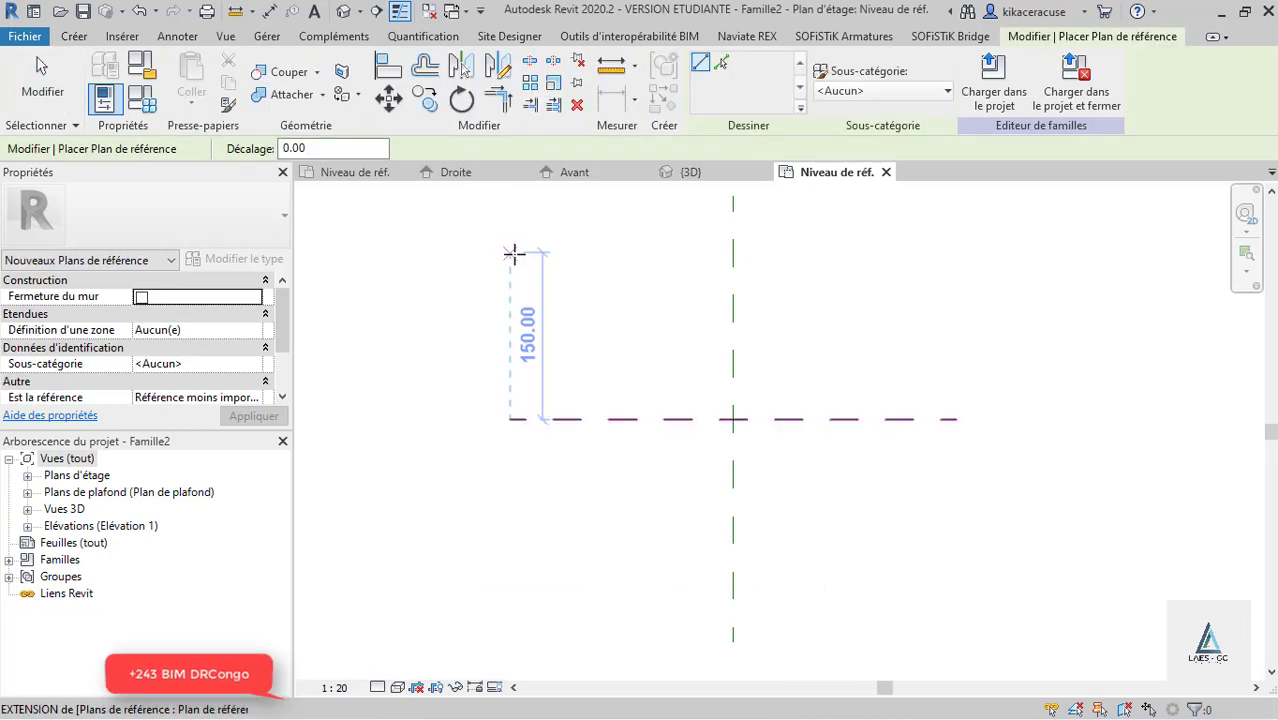
pyautogui.click(534, 234)
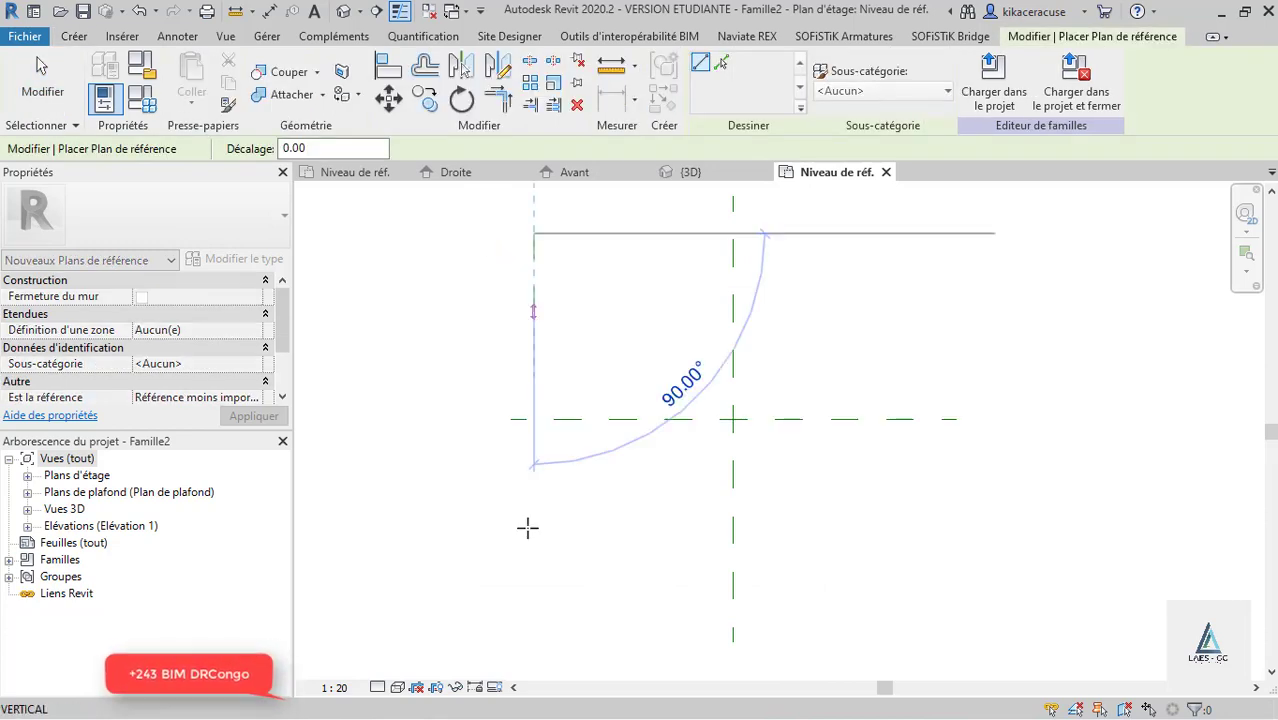
pyautogui.click(533, 615)
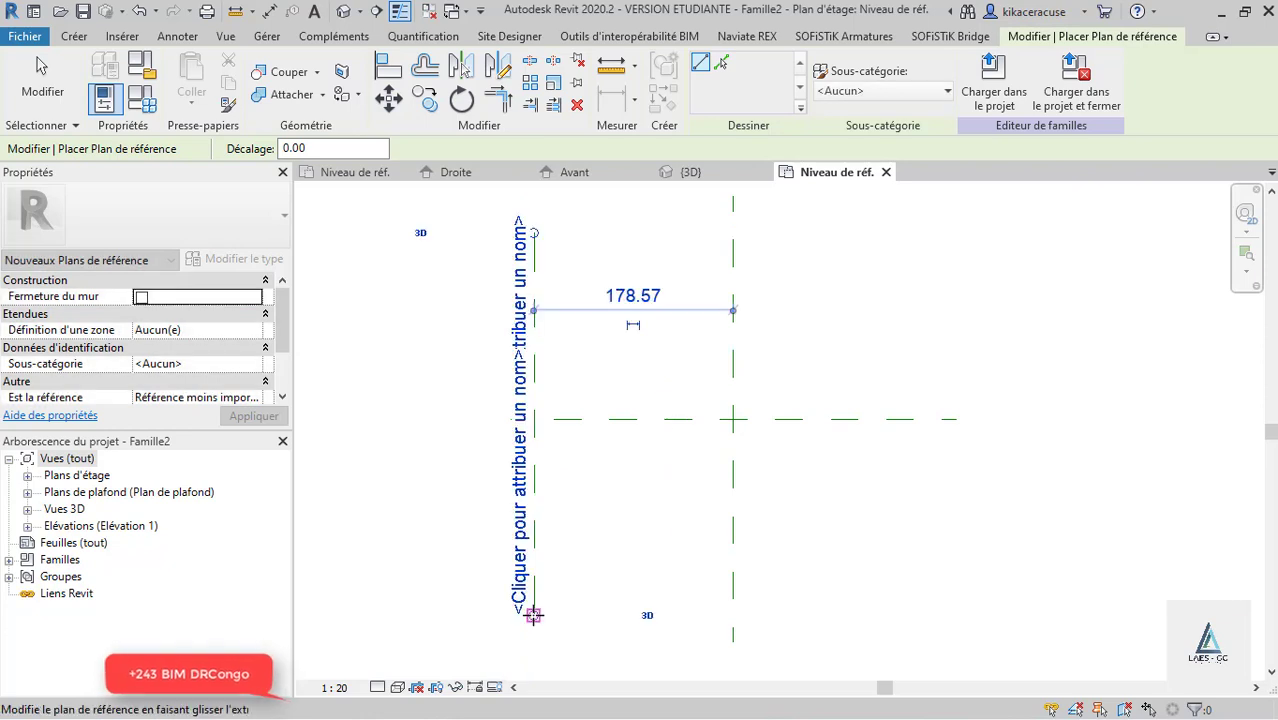
pyautogui.click(873, 209)
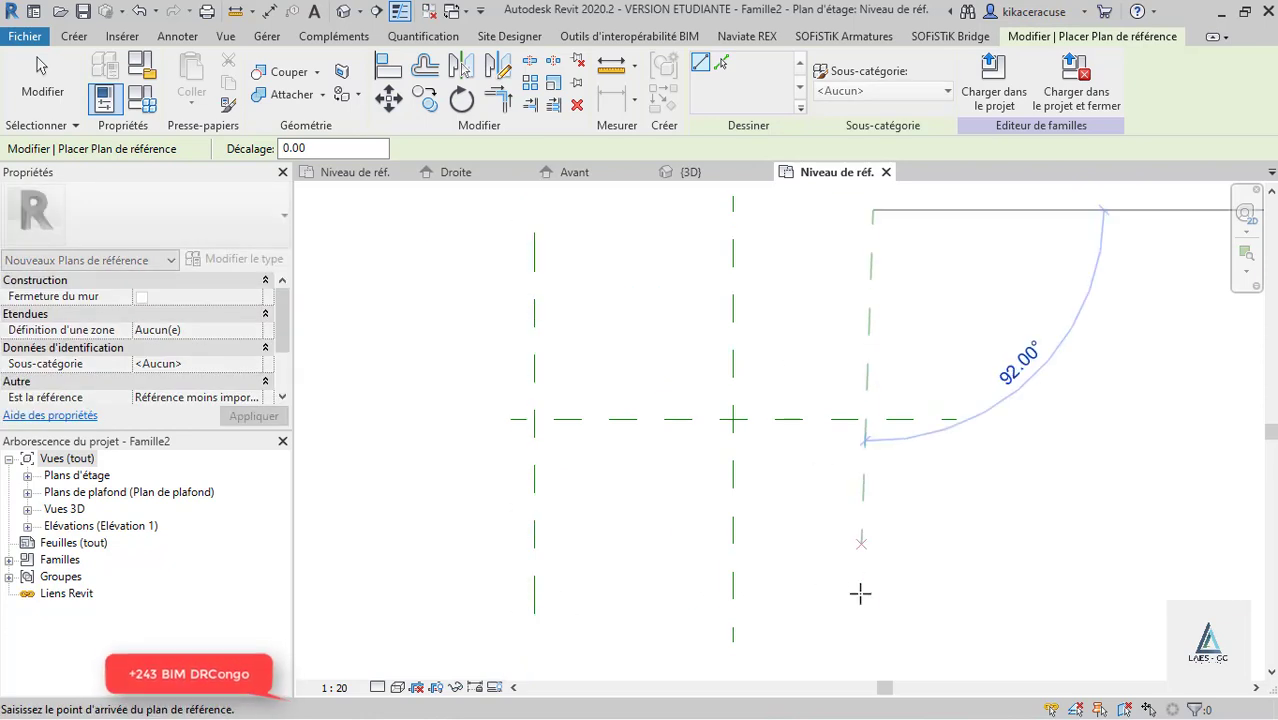
pyautogui.click(872, 618)
pyautogui.press('Escape')
pyautogui.press('Escape')
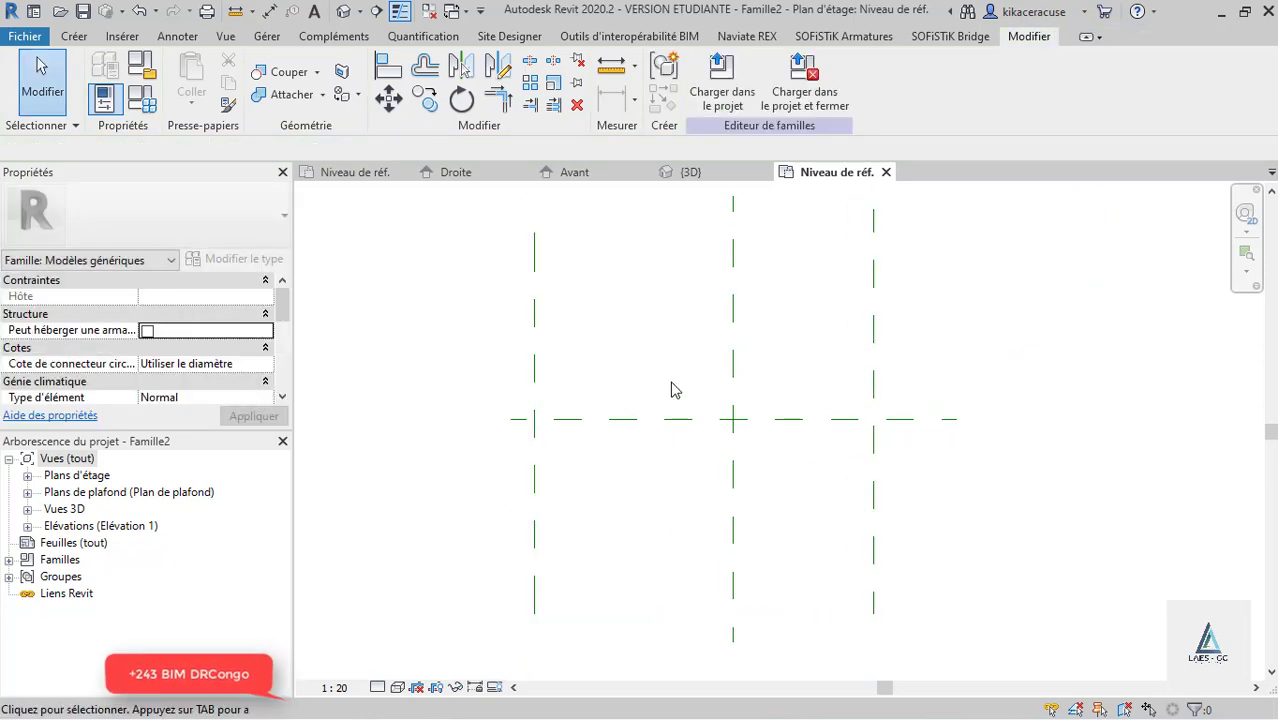
# Step: Dimension the three vertical reference planes in one chain and constrain the two spacings to be equal
pyautogui.press('d')
pyautogui.press('i')
pyautogui.click(534, 366)
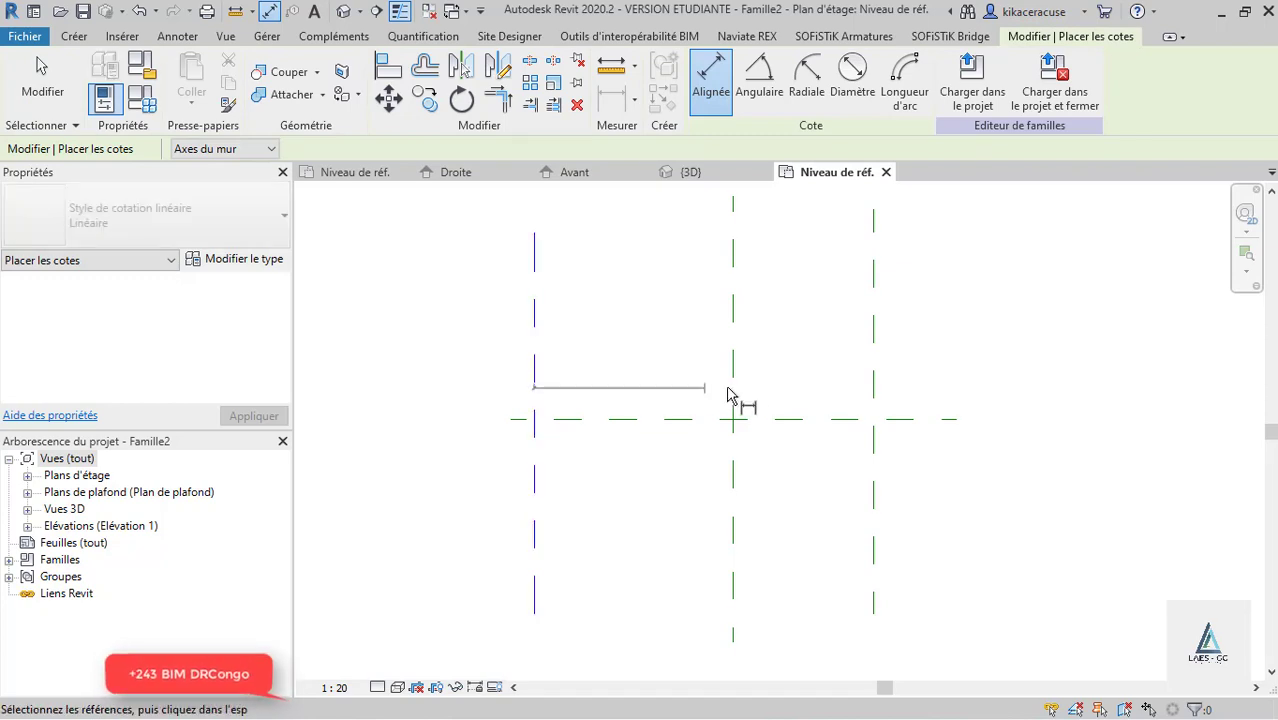
pyautogui.click(735, 370)
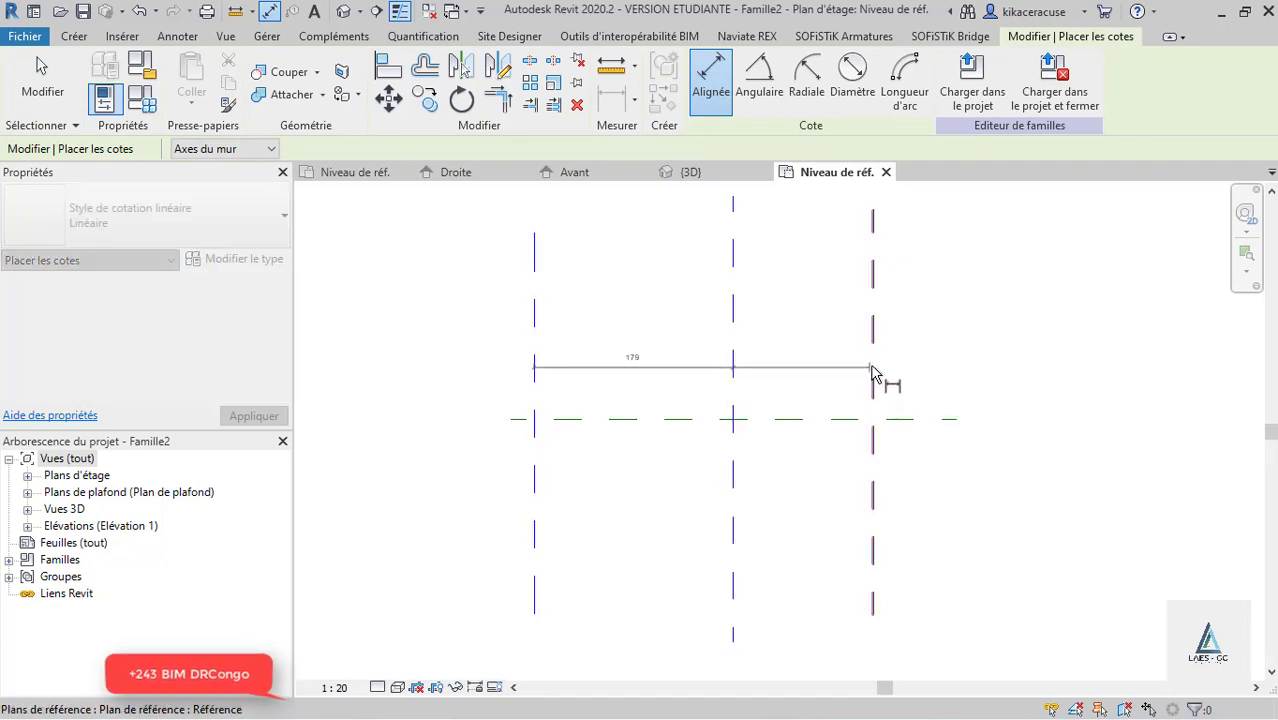
pyautogui.click(872, 372)
pyautogui.click(803, 290)
pyautogui.click(695, 266)
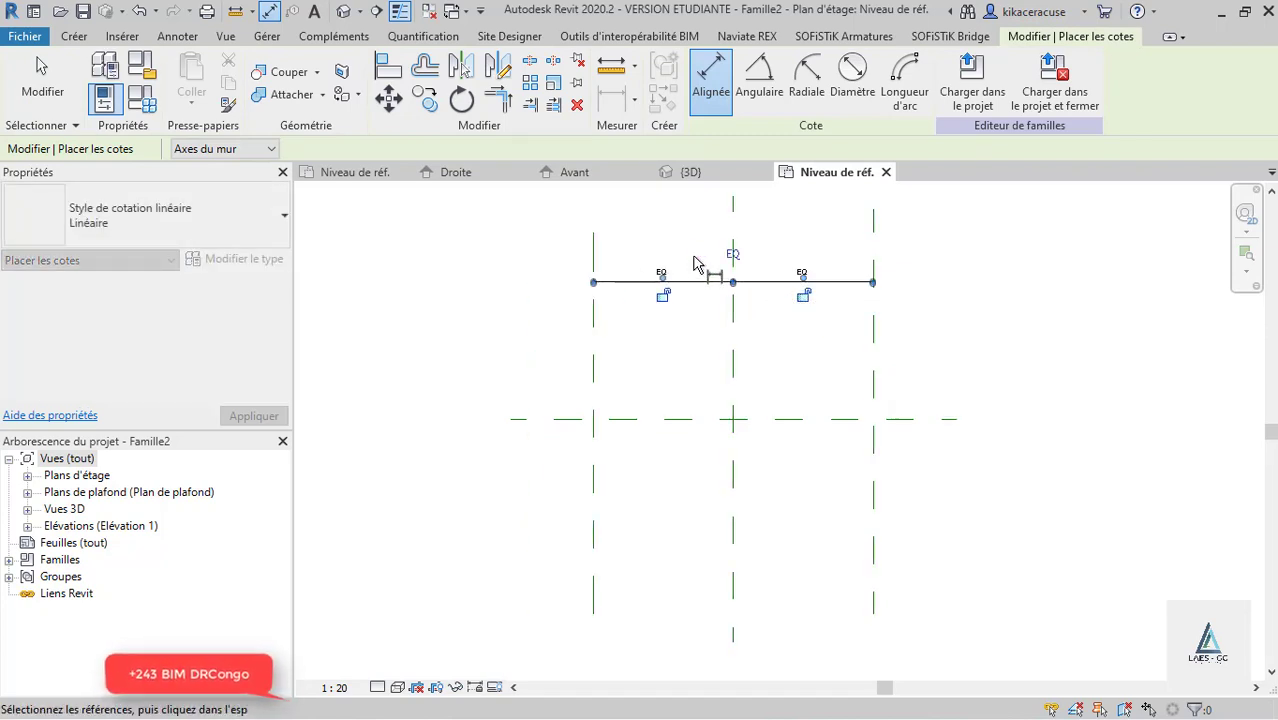
# Step: Add an overall dimension between the two outer vertical reference planes, above the equality dimension
pyautogui.scroll(-2, 608, 417)
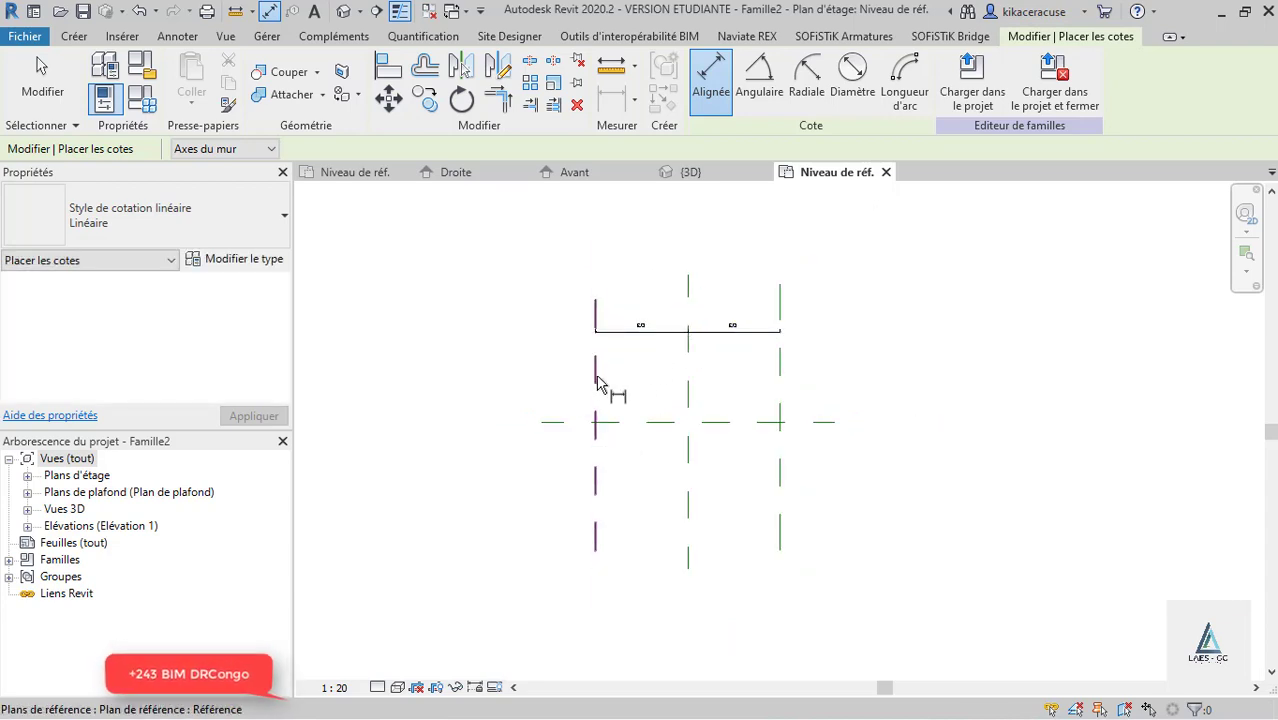
pyautogui.click(597, 370)
pyautogui.click(781, 376)
pyautogui.click(760, 300)
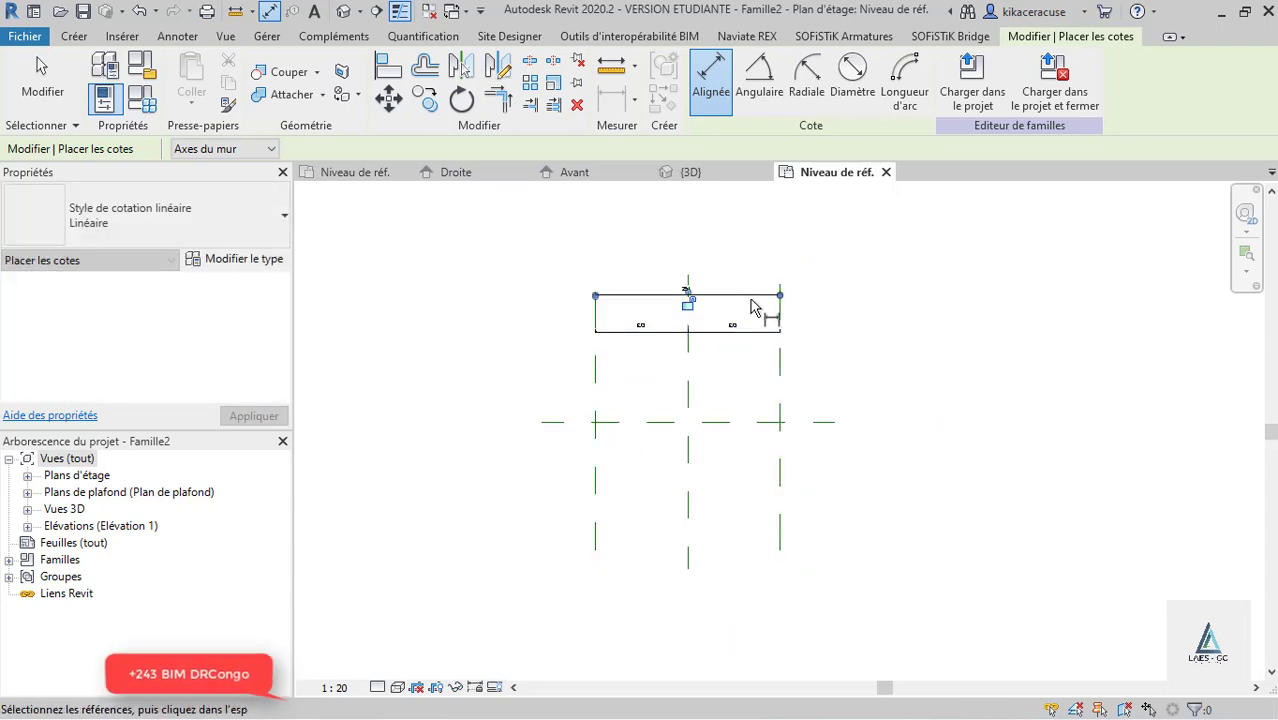
pyautogui.scroll(3, 727, 300)
pyautogui.press('Escape')
# Step: Label the overall dimension with a new type parameter named Legnht, grouped under Cotes
pyautogui.click(723, 302)
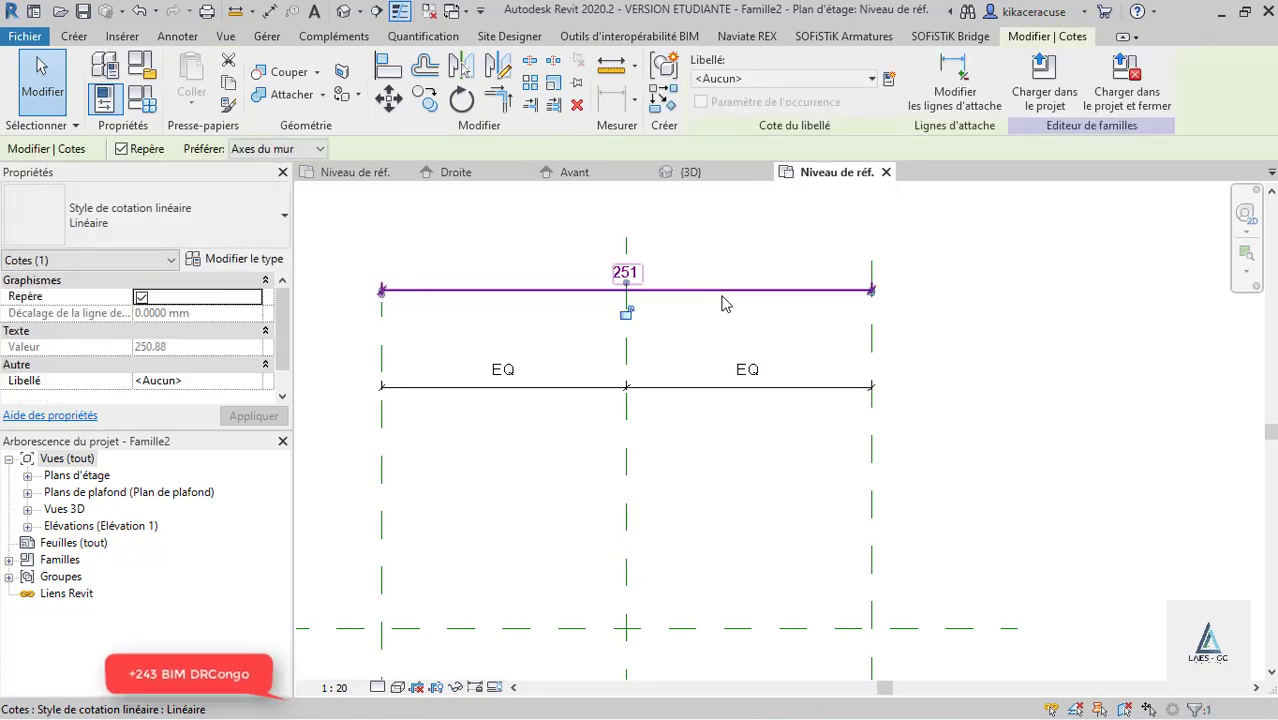
pyautogui.scroll(-3, 734, 387)
pyautogui.scroll(3, 680, 314)
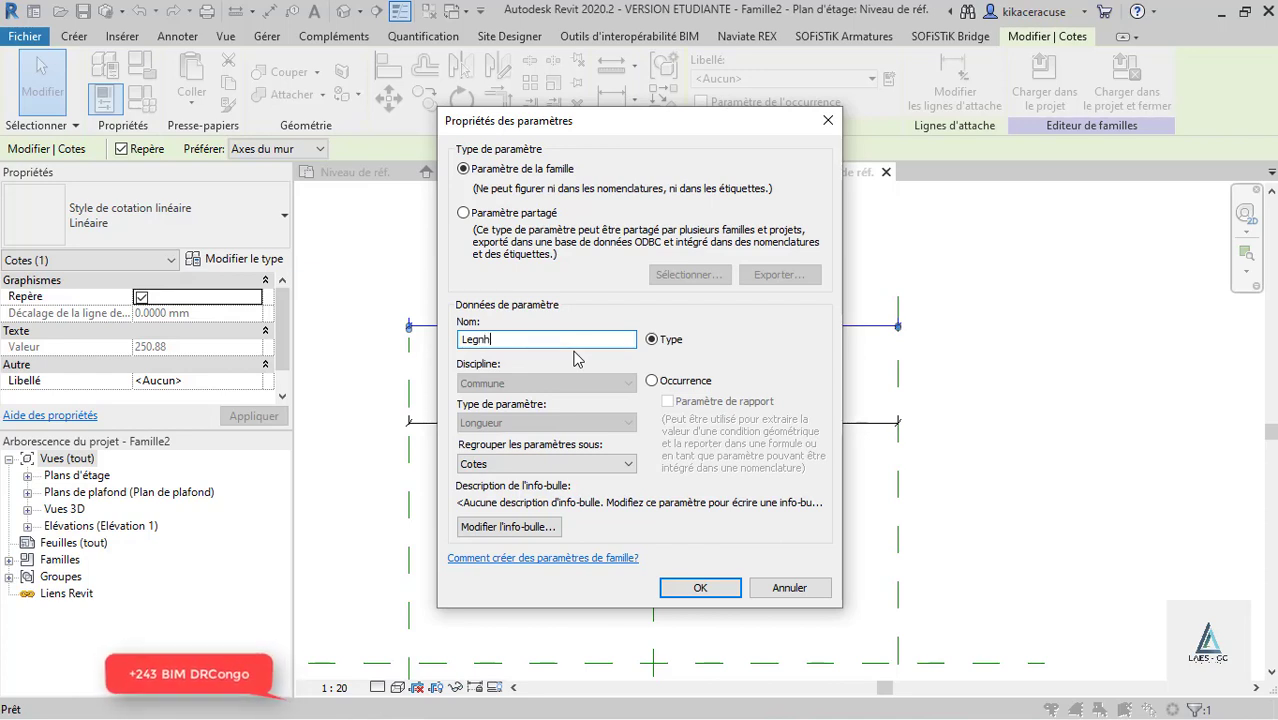
pyautogui.click(701, 588)
# Step: Set the Legnht dimension to 600 cm
pyautogui.scroll(3, 660, 328)
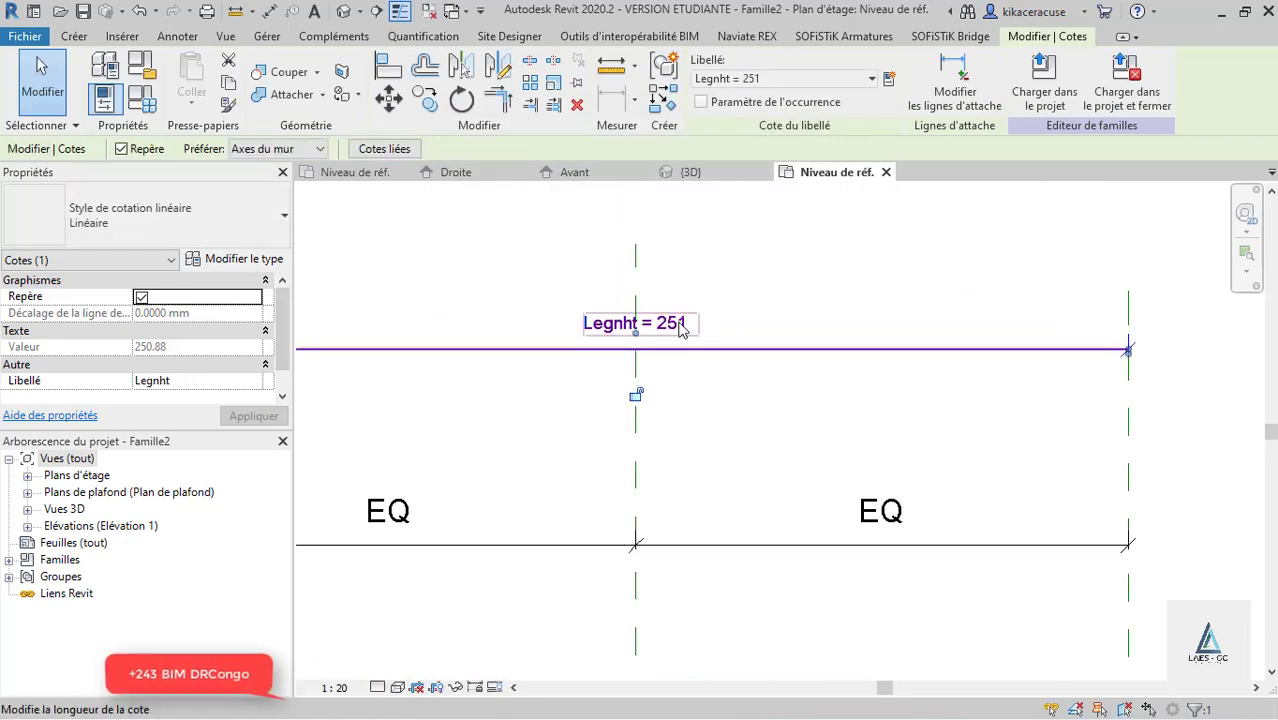
pyautogui.click(677, 327)
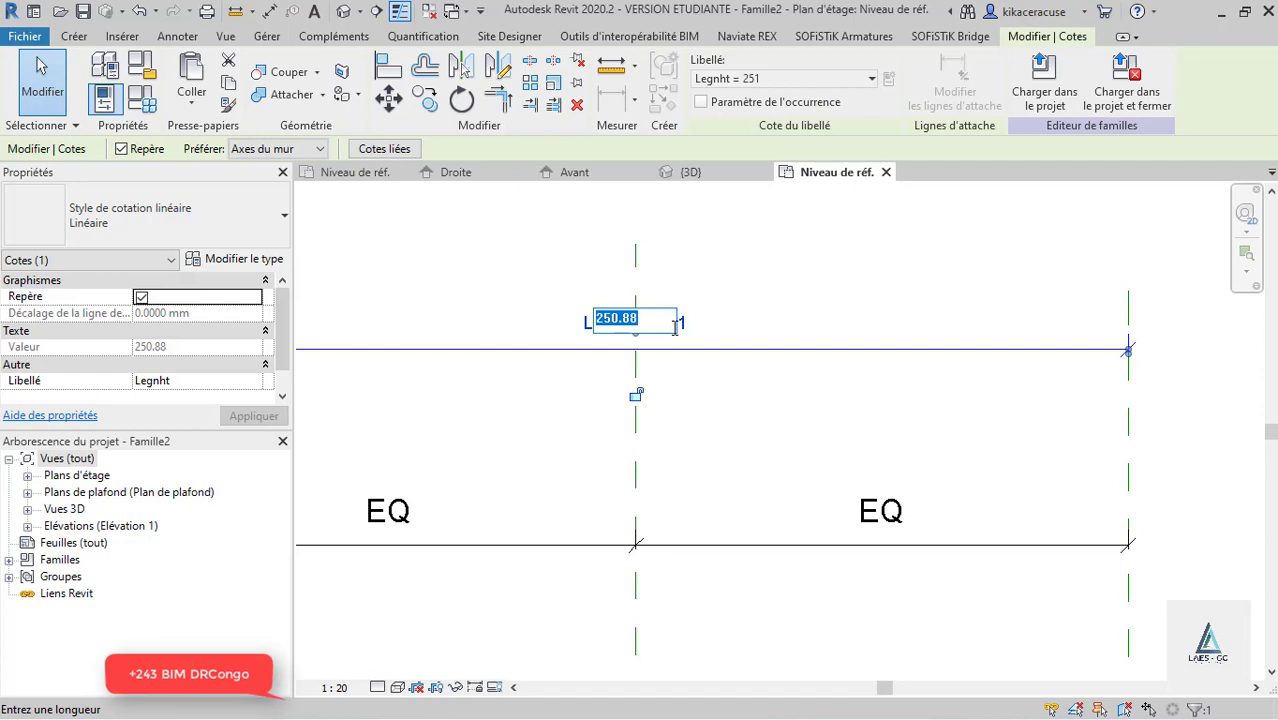
pyautogui.press('Return')
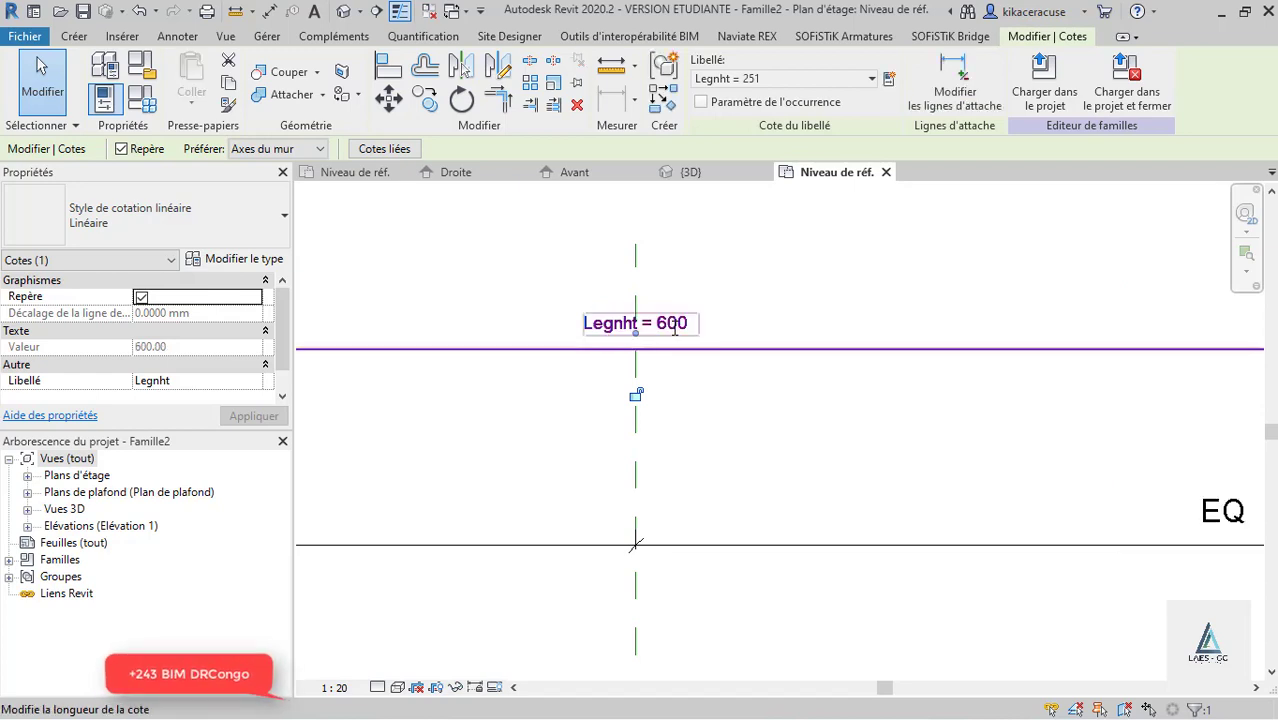
pyautogui.press('Escape')
pyautogui.scroll(-4, 740, 360)
pyautogui.scroll(-1, 724, 354)
pyautogui.scroll(3, 562, 451)
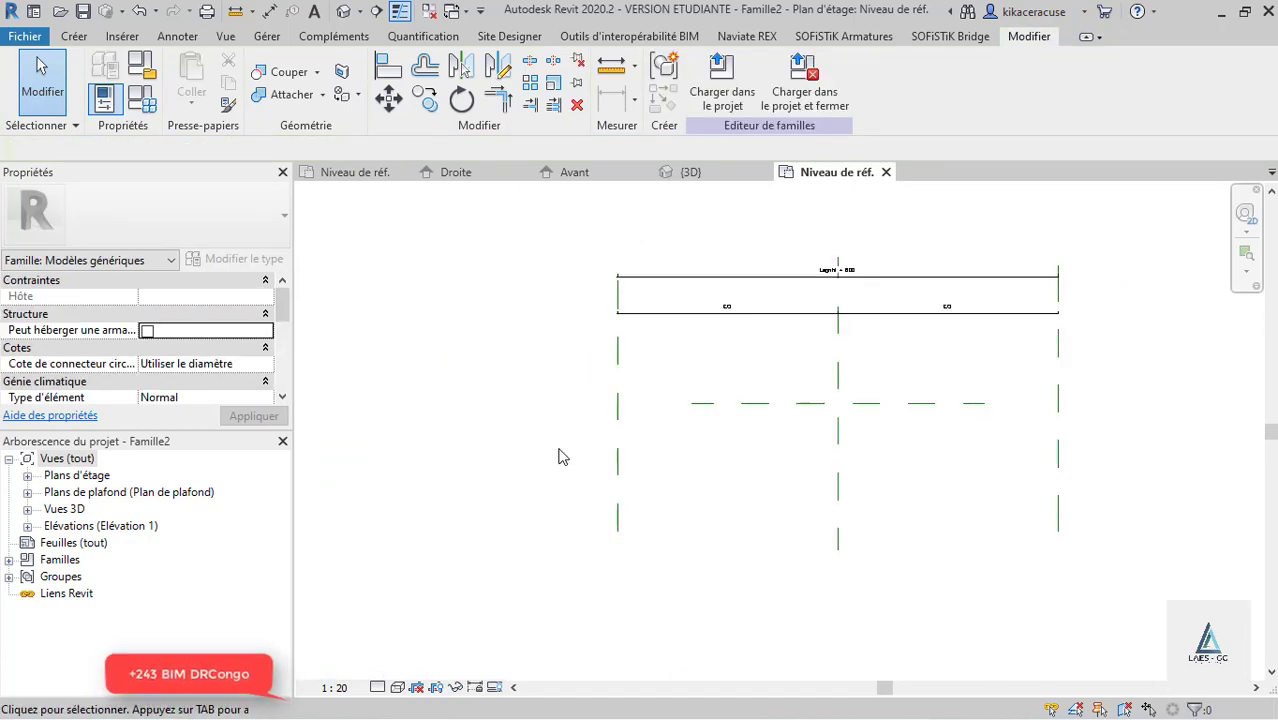
pyautogui.scroll(-1, 390, 485)
# Step: Load the Famille1 wall panel into Famille2 and place it vertically on the horizontal reference plane, about 220 cm from the left outer plane
pyautogui.click(735, 100)
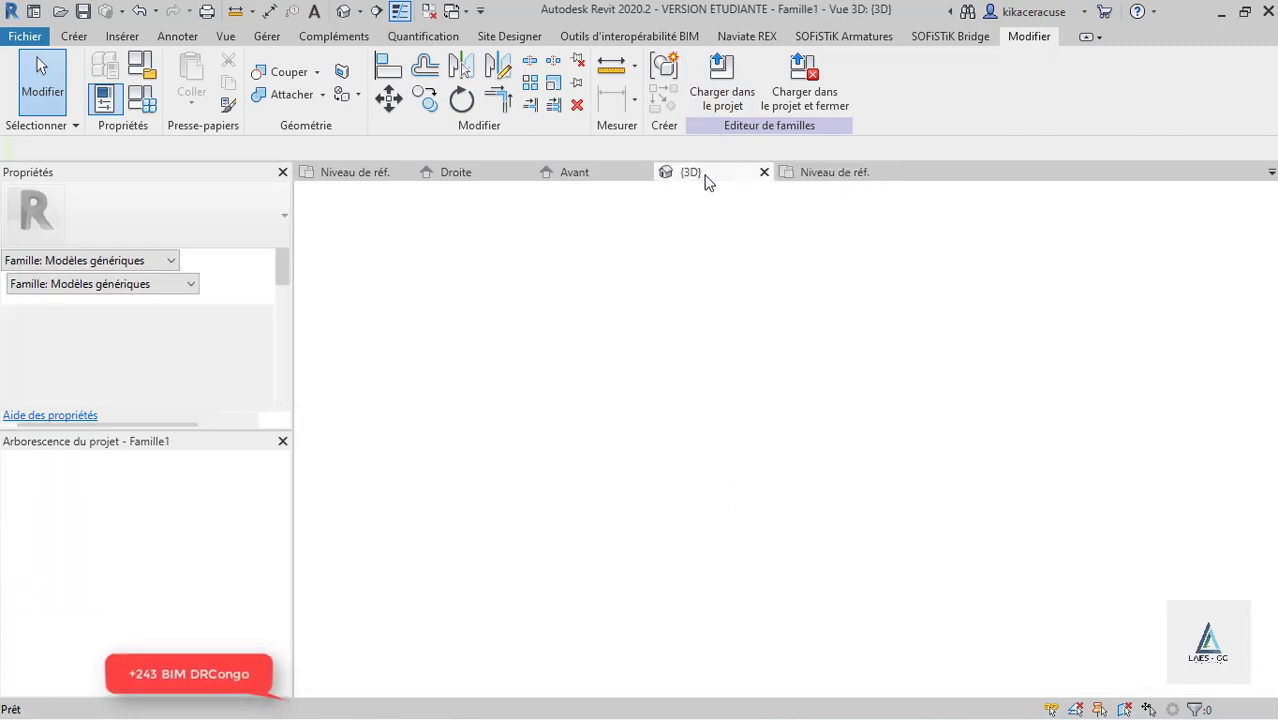
pyautogui.click(737, 102)
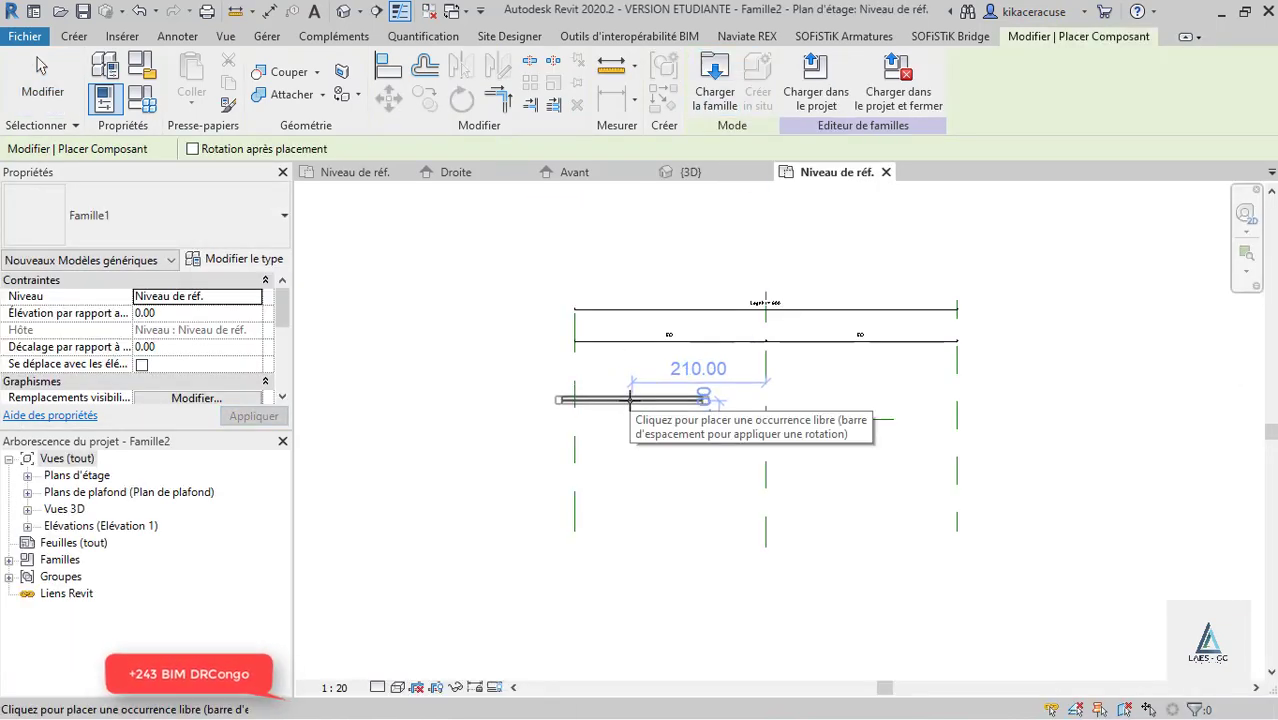
pyautogui.press('space')
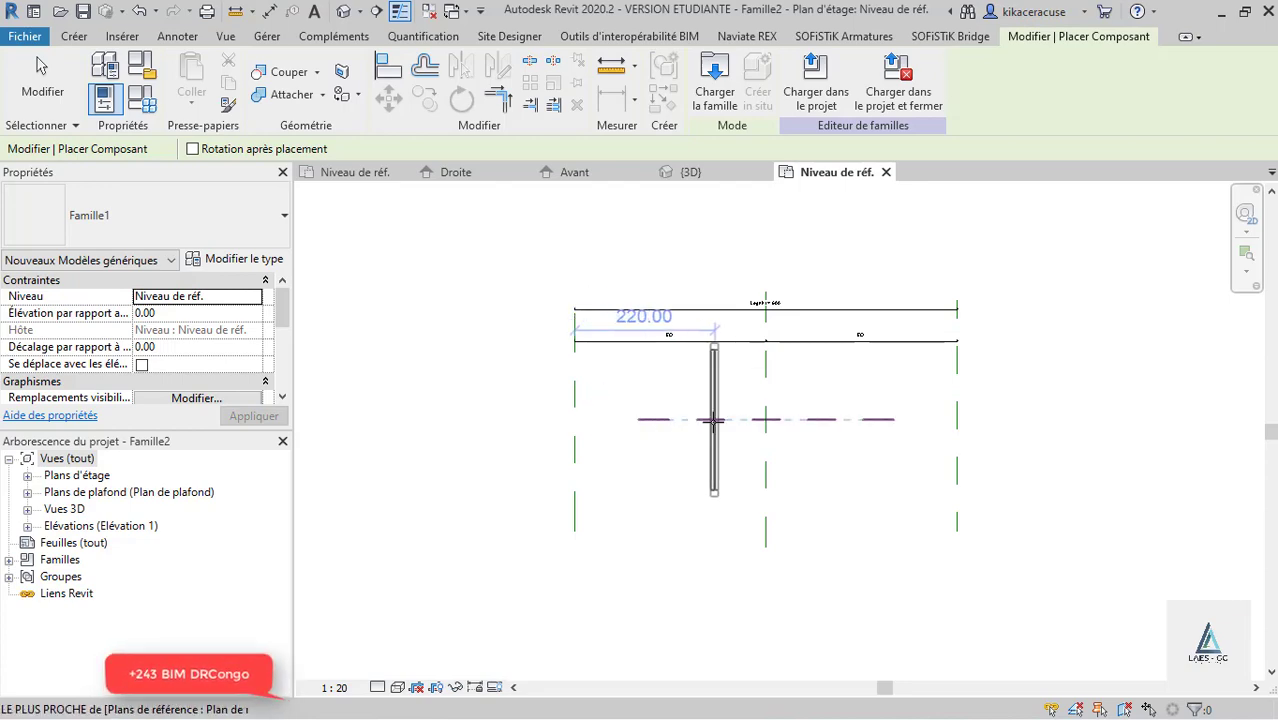
pyautogui.click(718, 433)
pyautogui.press('Escape')
# Step: Mirror a copy of the placed Famille1 panel about the vertical centre reference plane
pyautogui.click(725, 447)
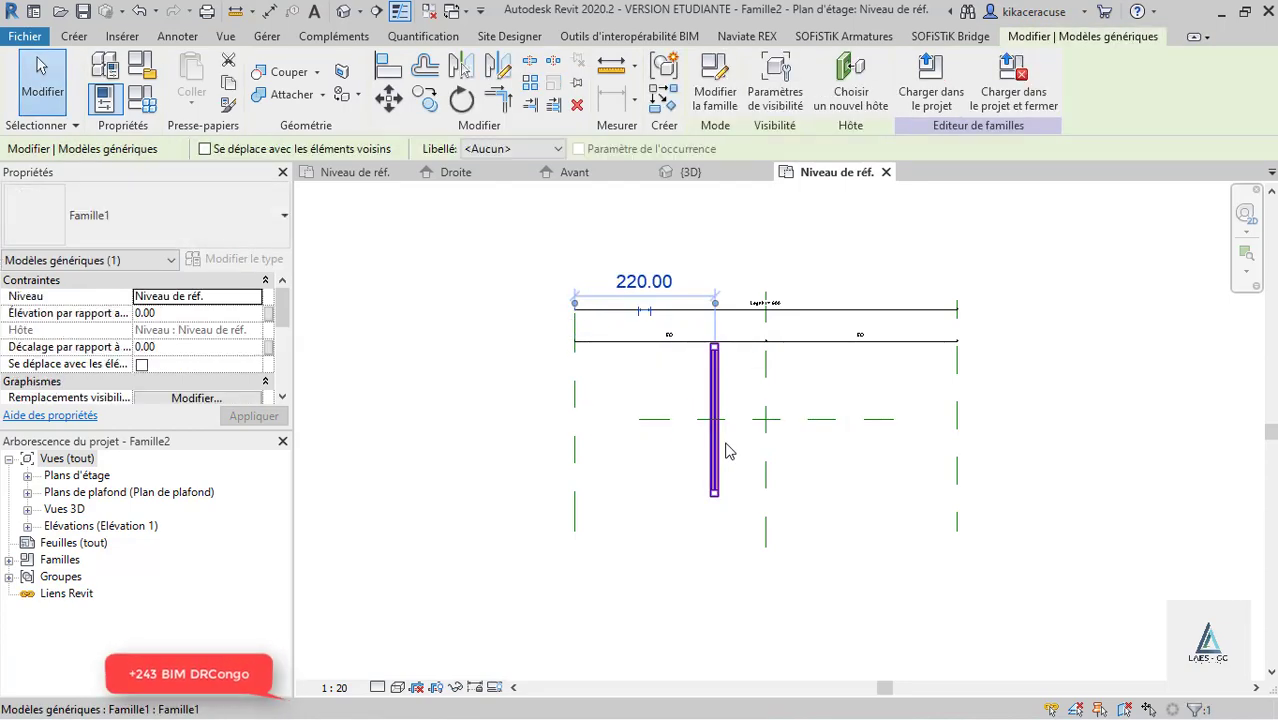
pyautogui.press('m')
pyautogui.press('m')
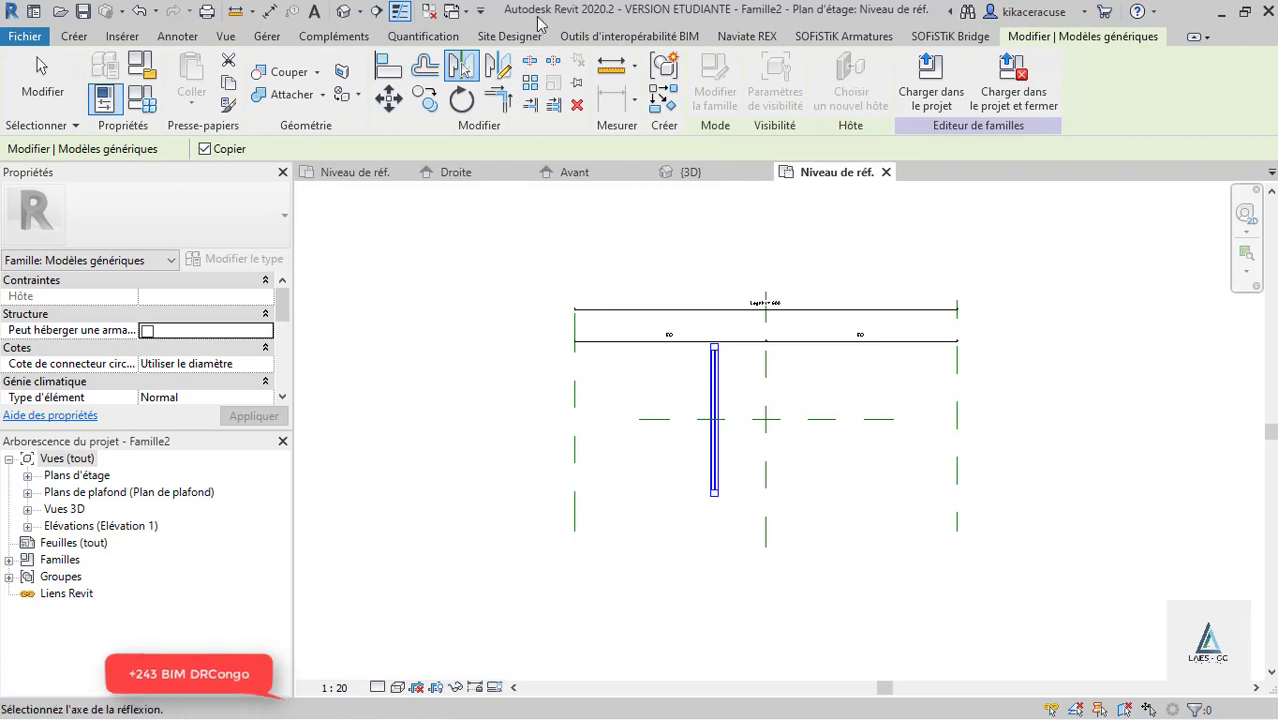
pyautogui.click(768, 462)
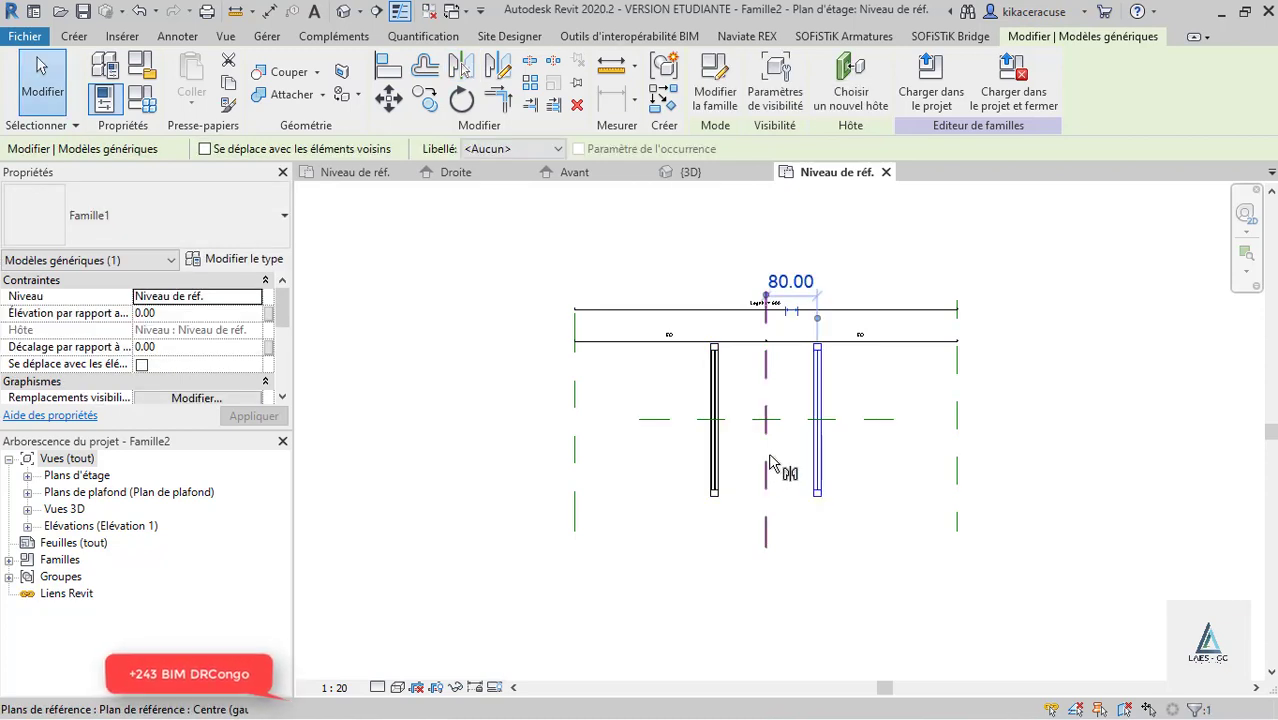
pyautogui.press('Escape')
pyautogui.scroll(3, 721, 462)
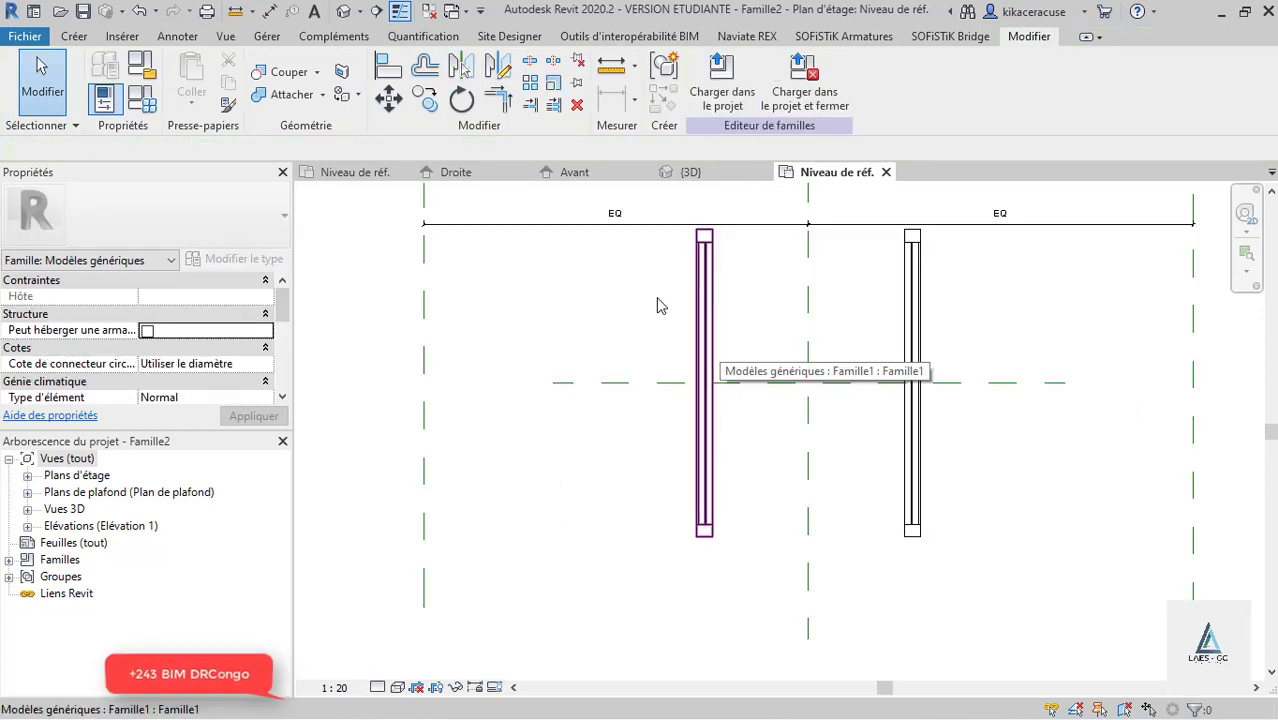
# Step: Align the Famille1 panels' centres with the horizontal centre reference plane and lock the alignment
pyautogui.click(389, 68)
pyautogui.scroll(2, 759, 400)
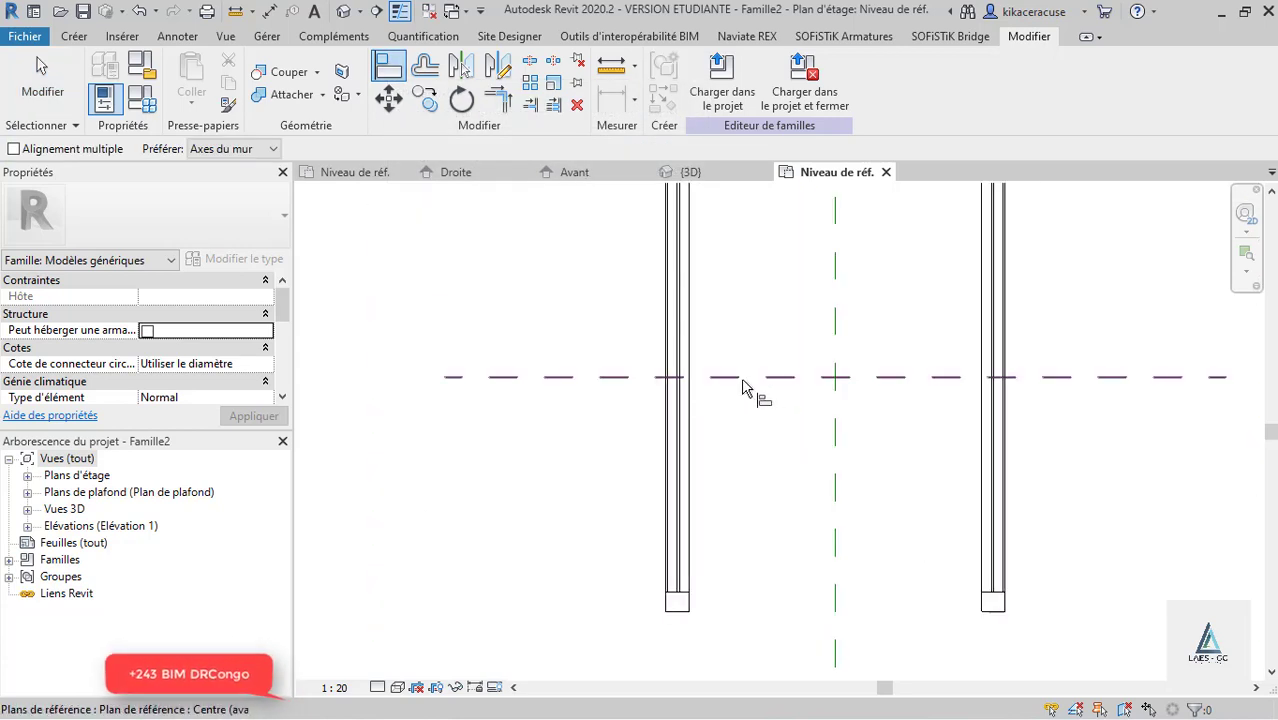
pyautogui.click(687, 382)
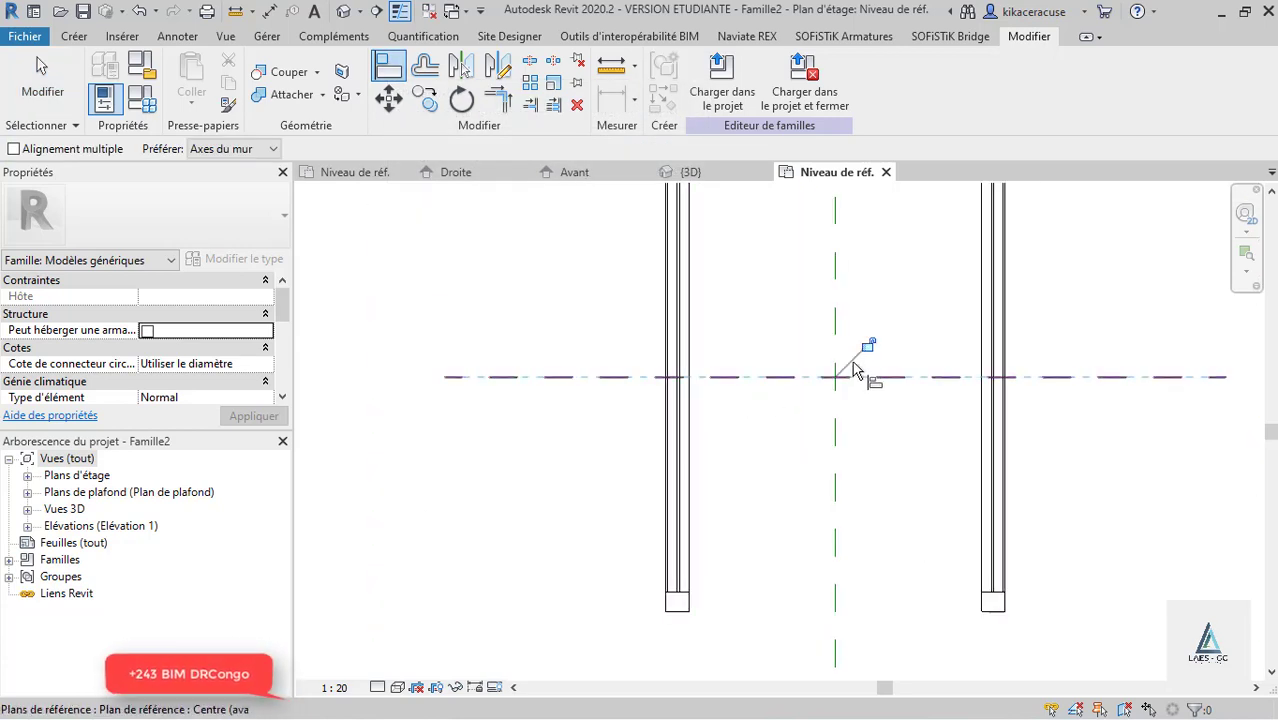
pyautogui.scroll(-4, 665, 453)
pyautogui.scroll(5, 761, 440)
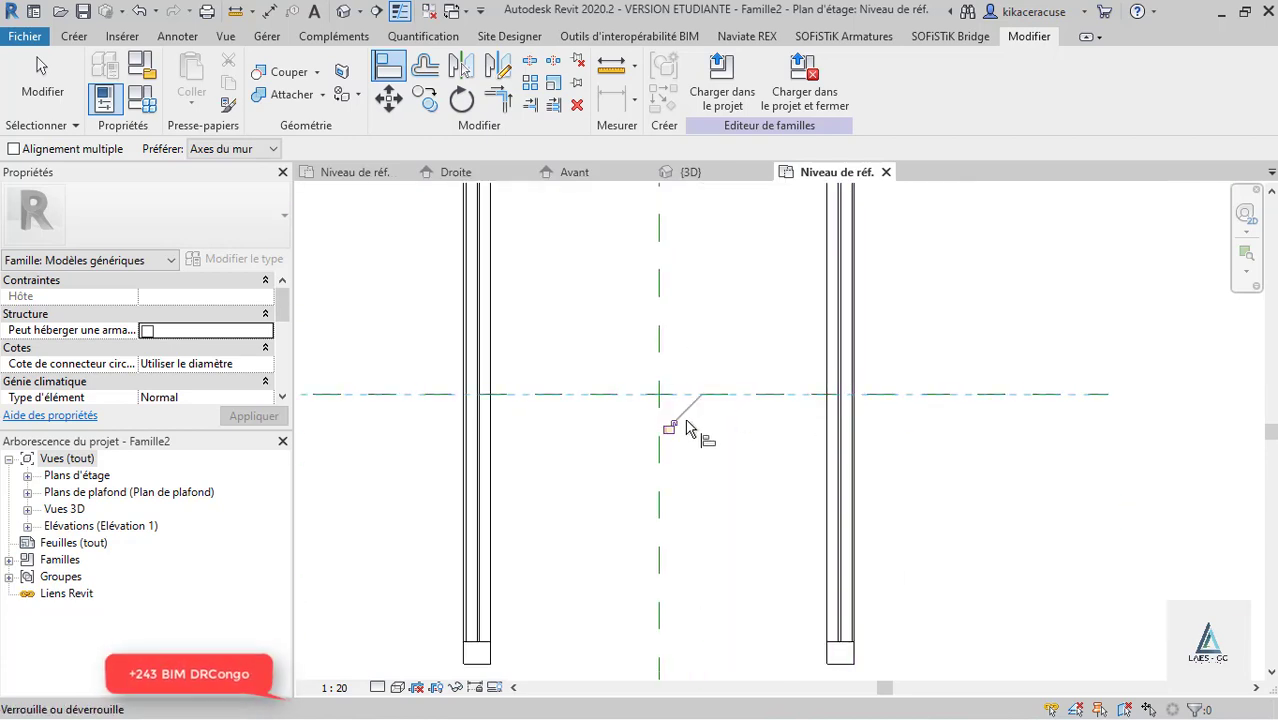
pyautogui.scroll(-4, 645, 482)
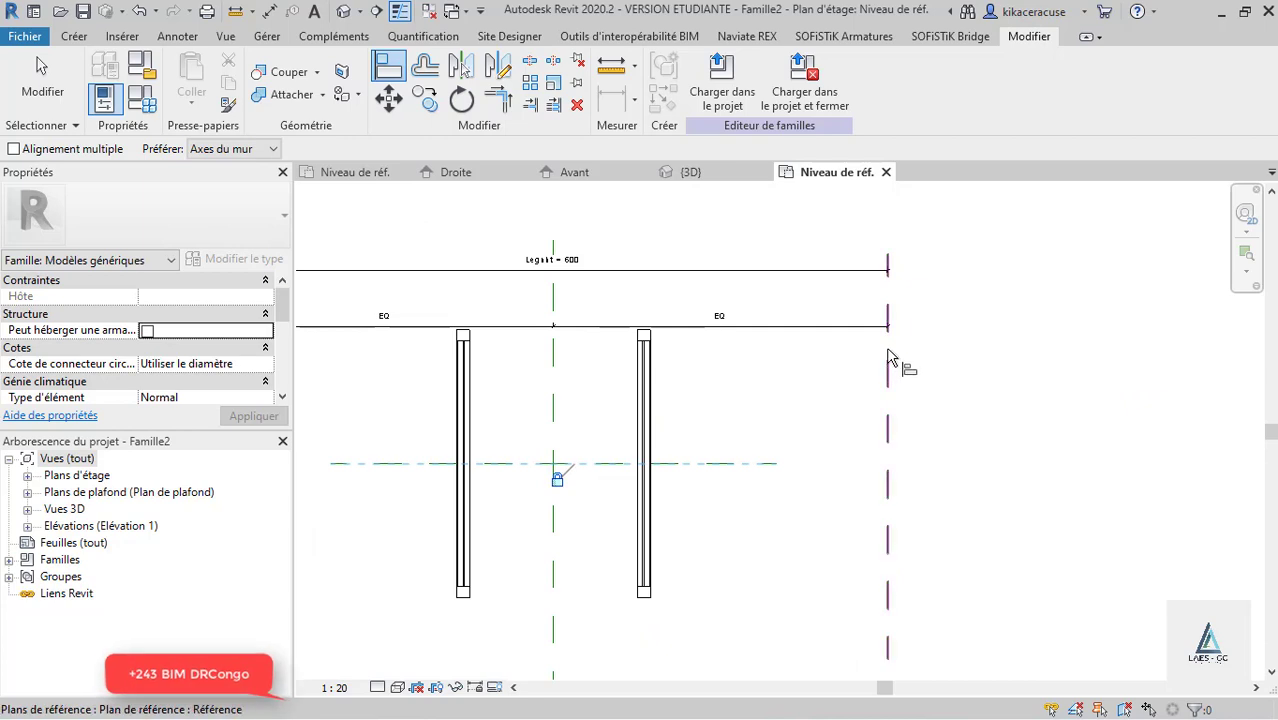
# Step: Align the right Famille1 panel's inner face with the right outer reference plane and lock it
pyautogui.scroll(3, 683, 363)
pyautogui.click(585, 368)
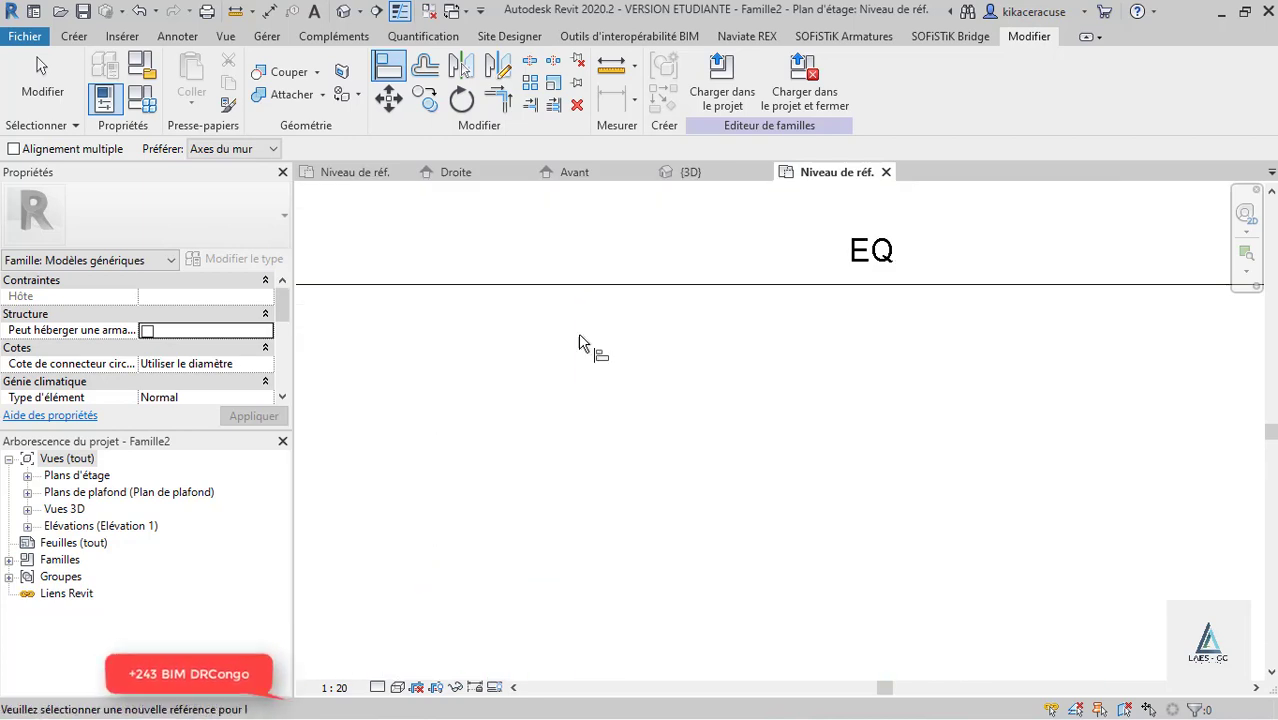
pyautogui.scroll(-3, 585, 346)
pyautogui.scroll(-4, 735, 462)
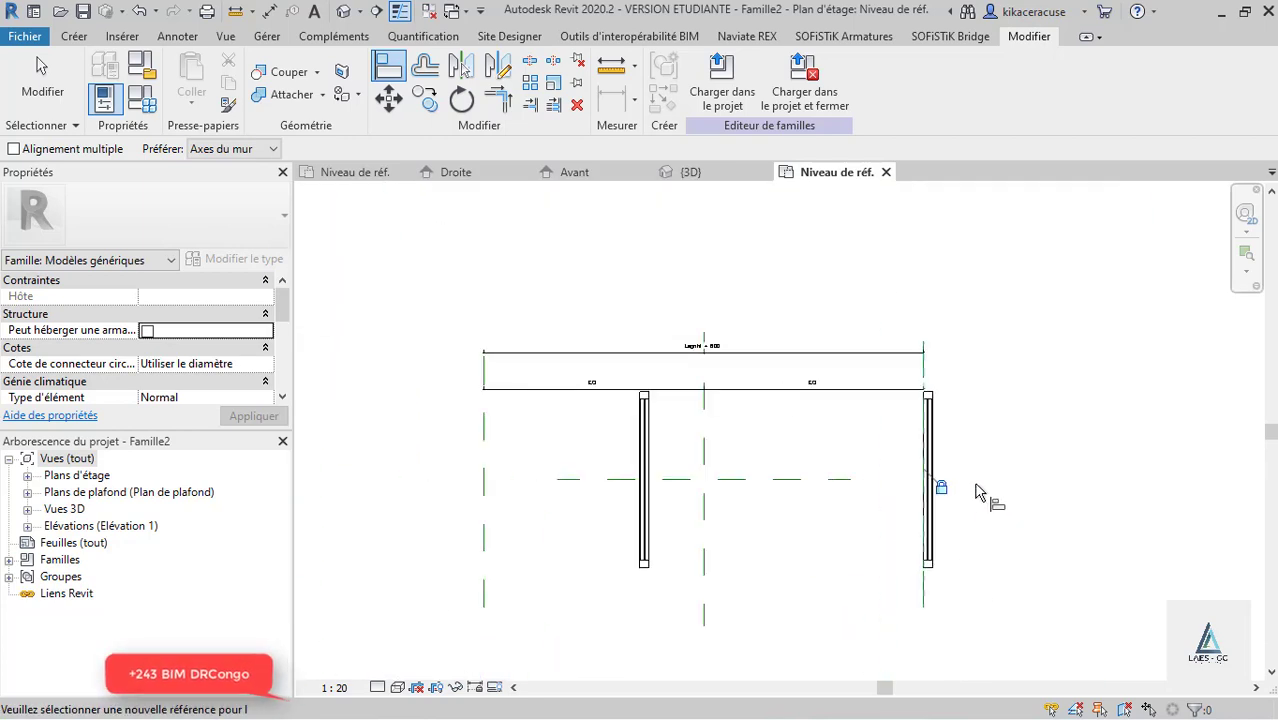
# Step: Align the left Famille1 panel's inner face with the left outer reference plane and lock it
pyautogui.scroll(4, 612, 453)
pyautogui.click(499, 390)
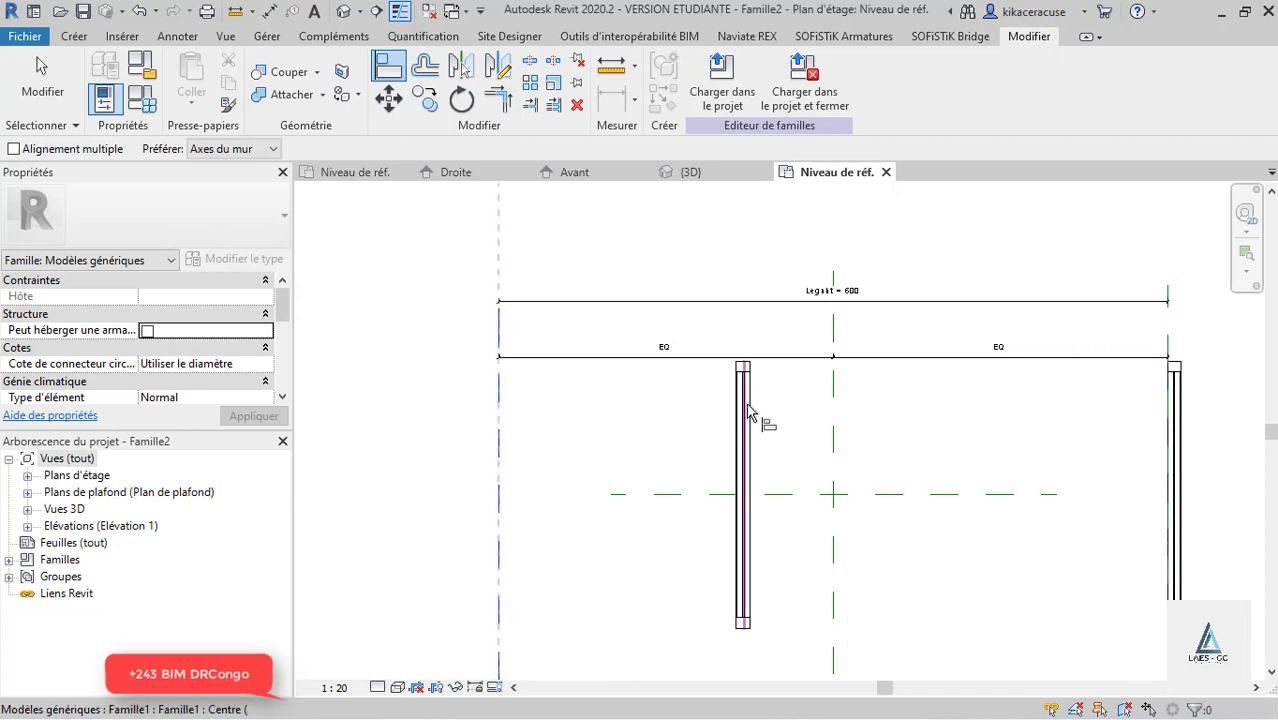
pyautogui.click(750, 425)
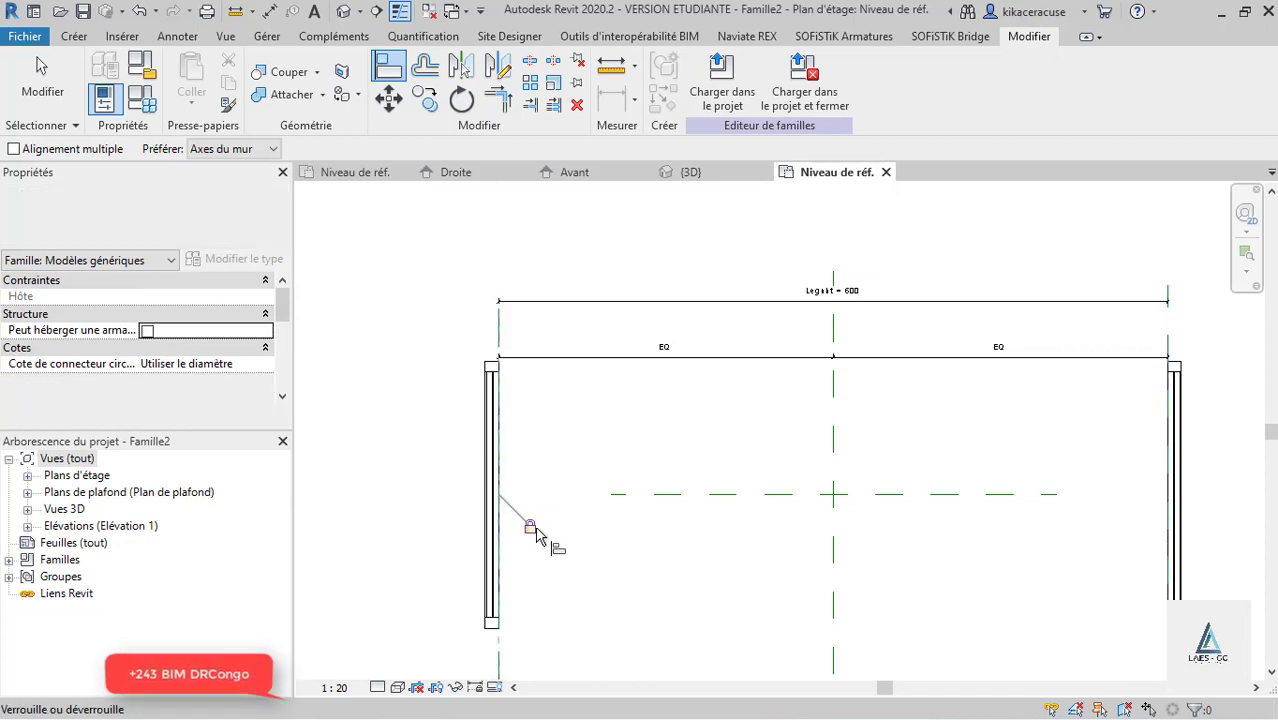
pyautogui.press('Escape')
pyautogui.press('Escape')
pyautogui.scroll(-3, 603, 366)
pyautogui.scroll(3, 655, 422)
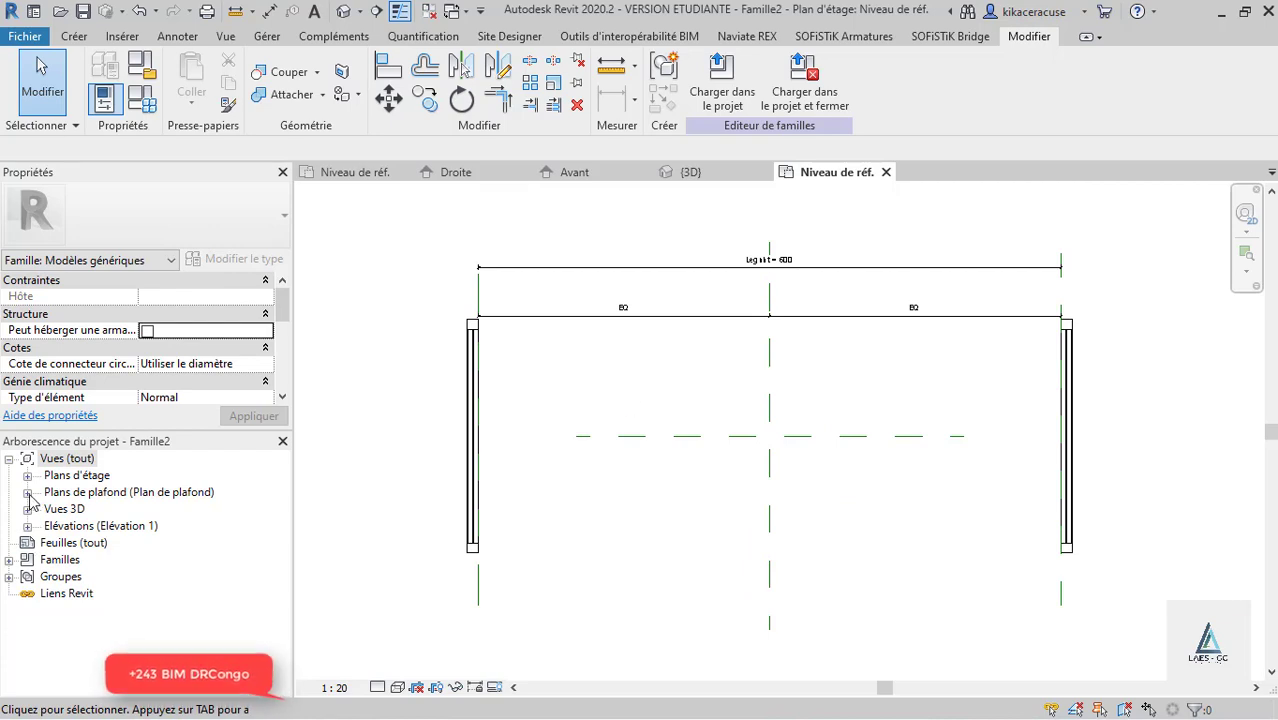
# Step: Check the position of both panels in the Avant elevation
pyautogui.click(28, 526)
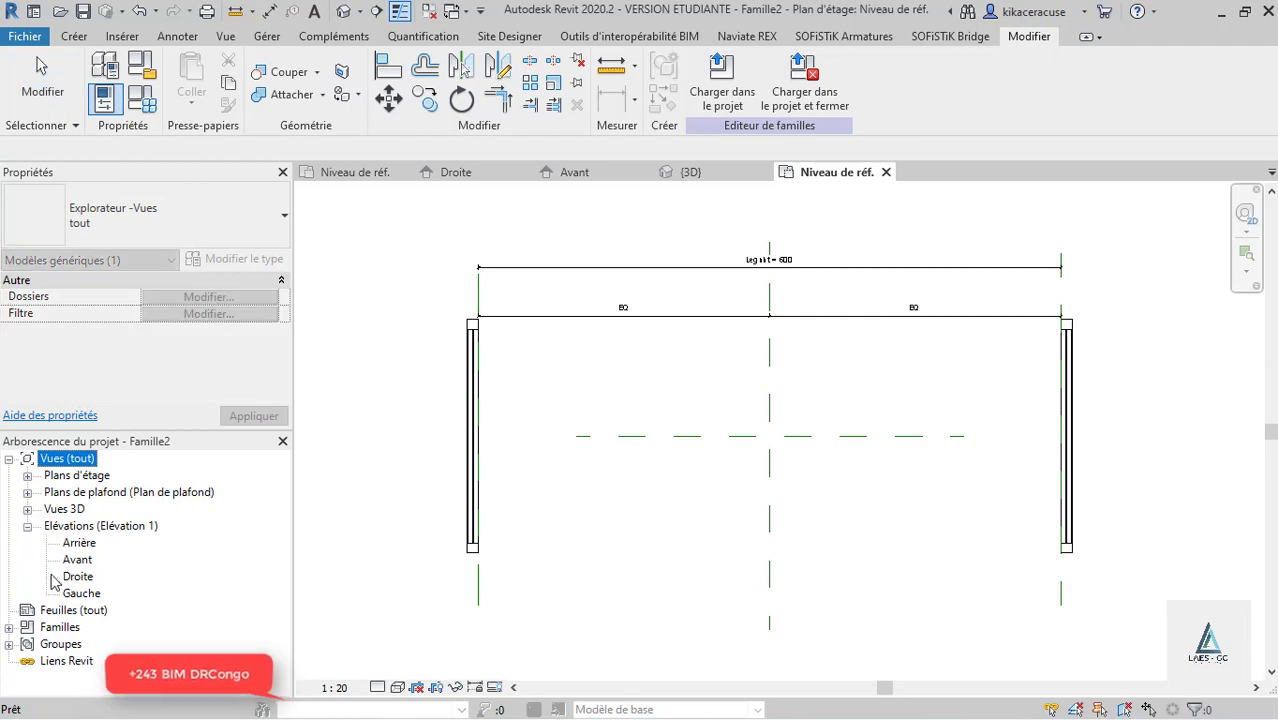
pyautogui.doubleClick(77, 561)
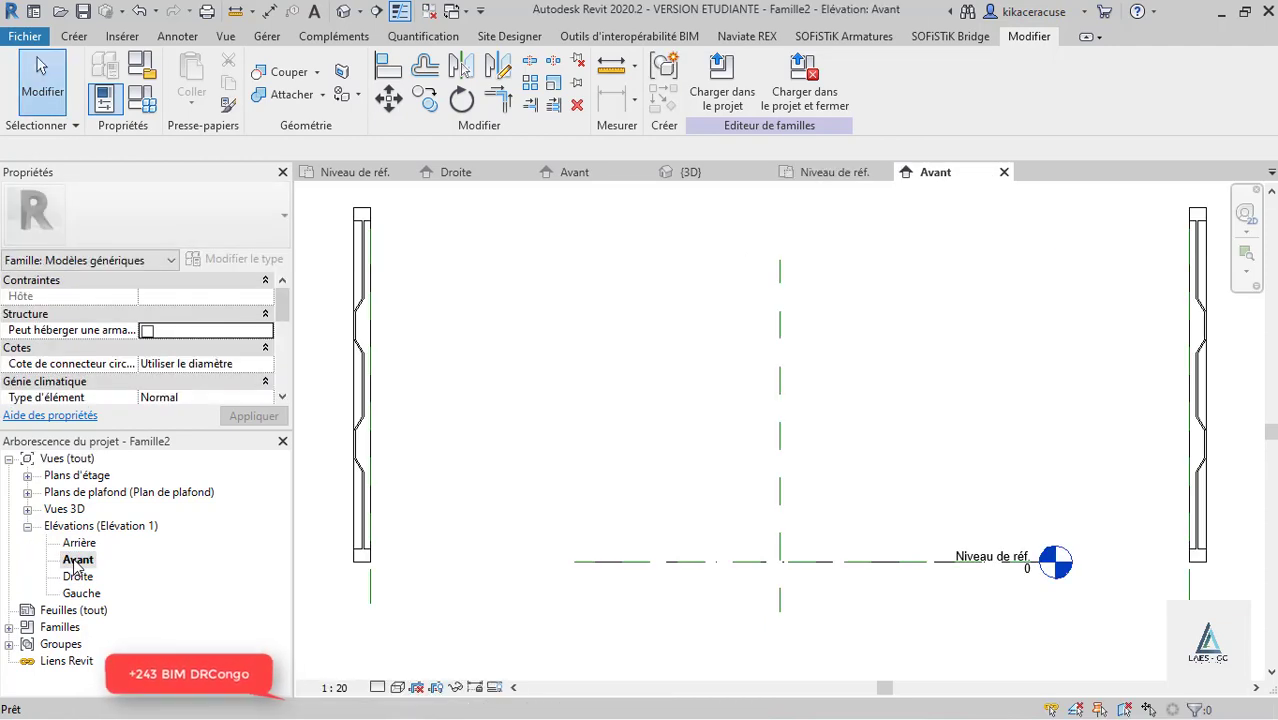
pyautogui.scroll(-2, 573, 437)
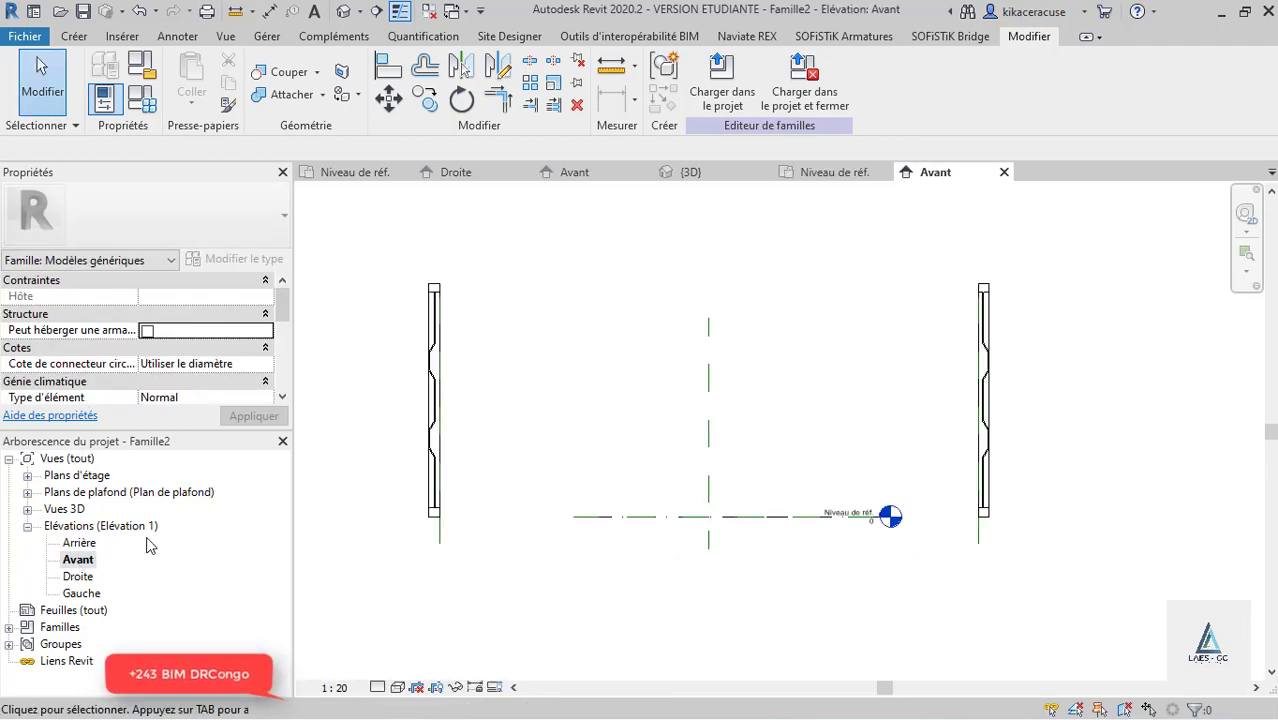
# Step: In the Droite elevation, start an extrusion and sketch a 10 by 10 cm square in the panel frame's upper-left corner
pyautogui.doubleClick(77, 577)
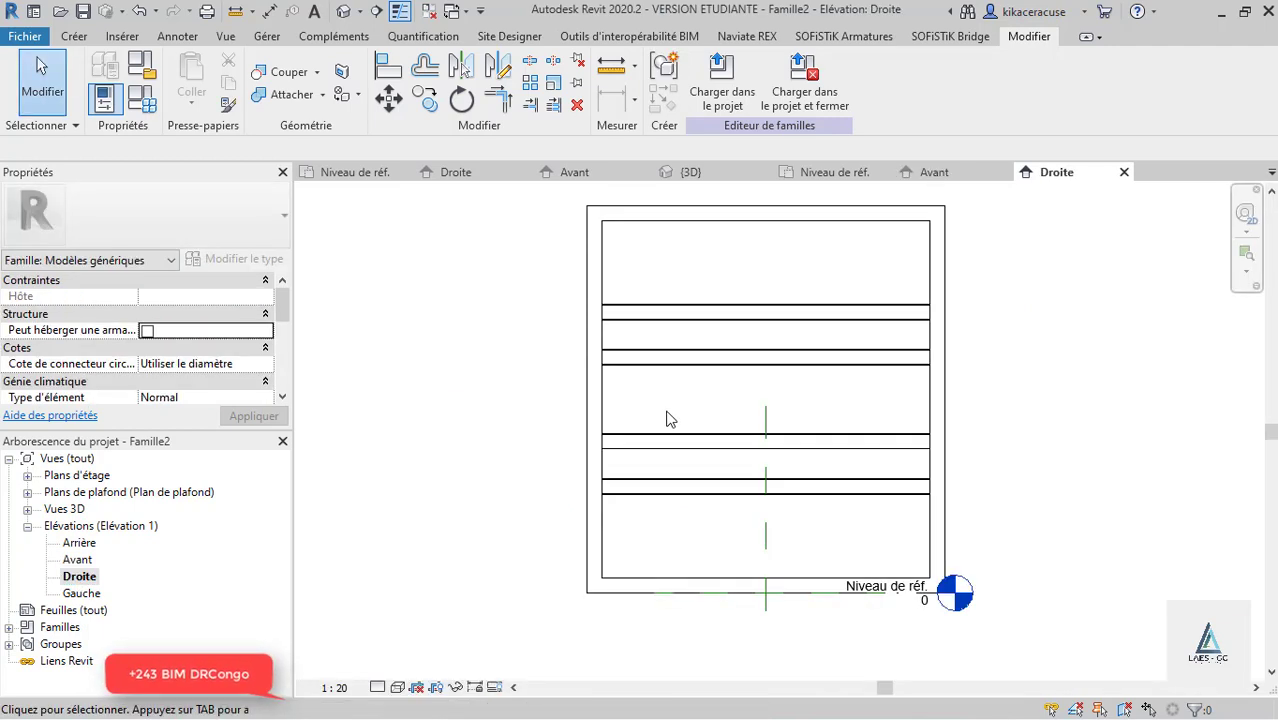
pyautogui.scroll(-2, 668, 419)
pyautogui.scroll(3, 810, 327)
pyautogui.scroll(-2, 810, 327)
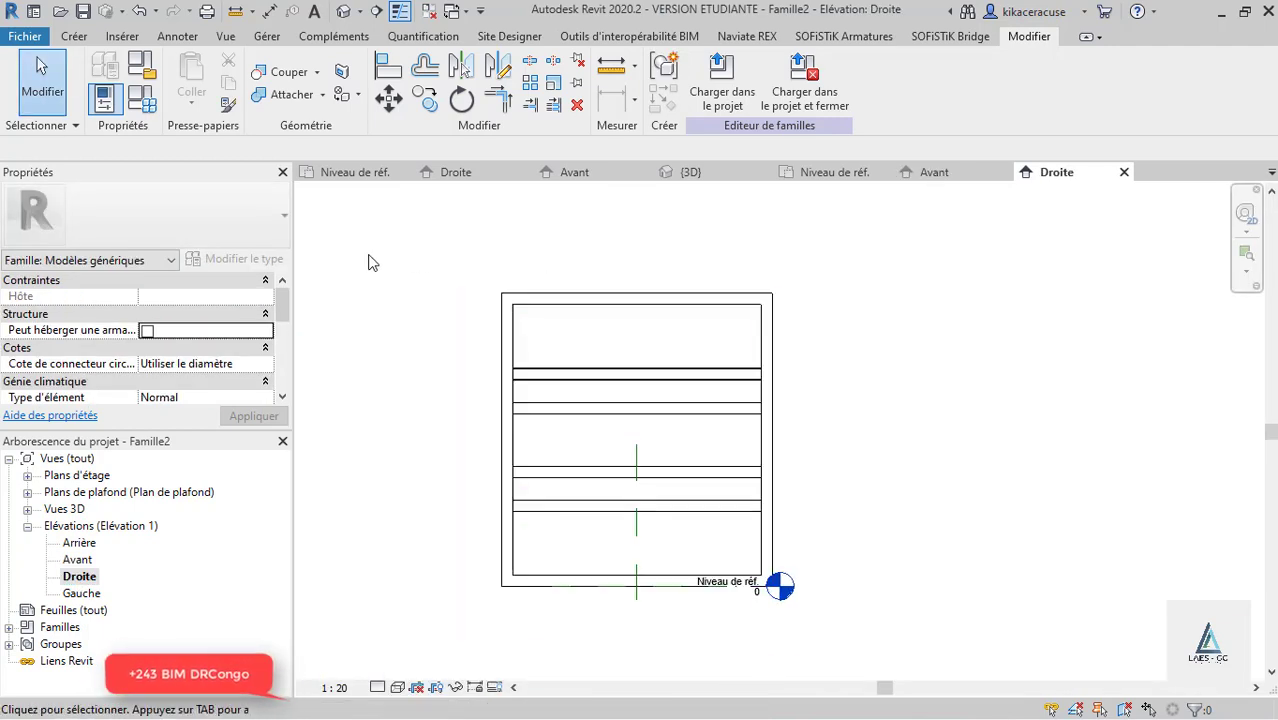
pyautogui.scroll(1, 371, 260)
pyautogui.click(75, 36)
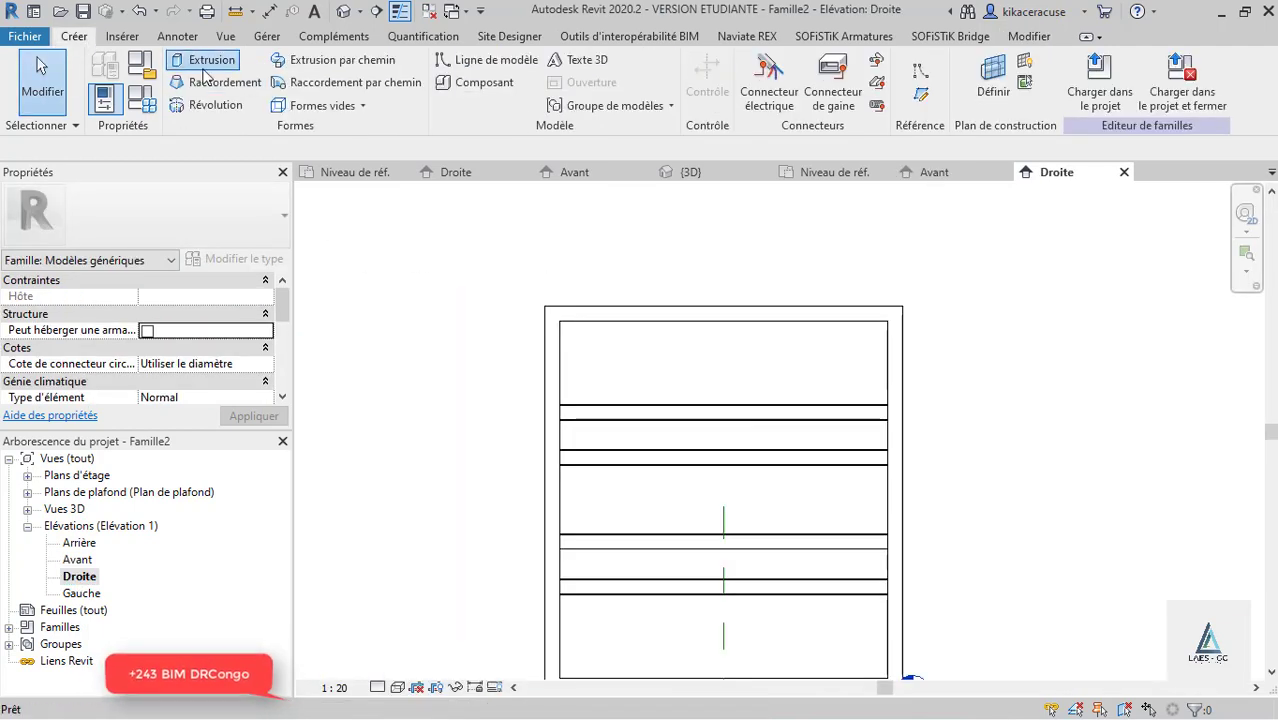
pyautogui.click(192, 55)
pyautogui.click(762, 61)
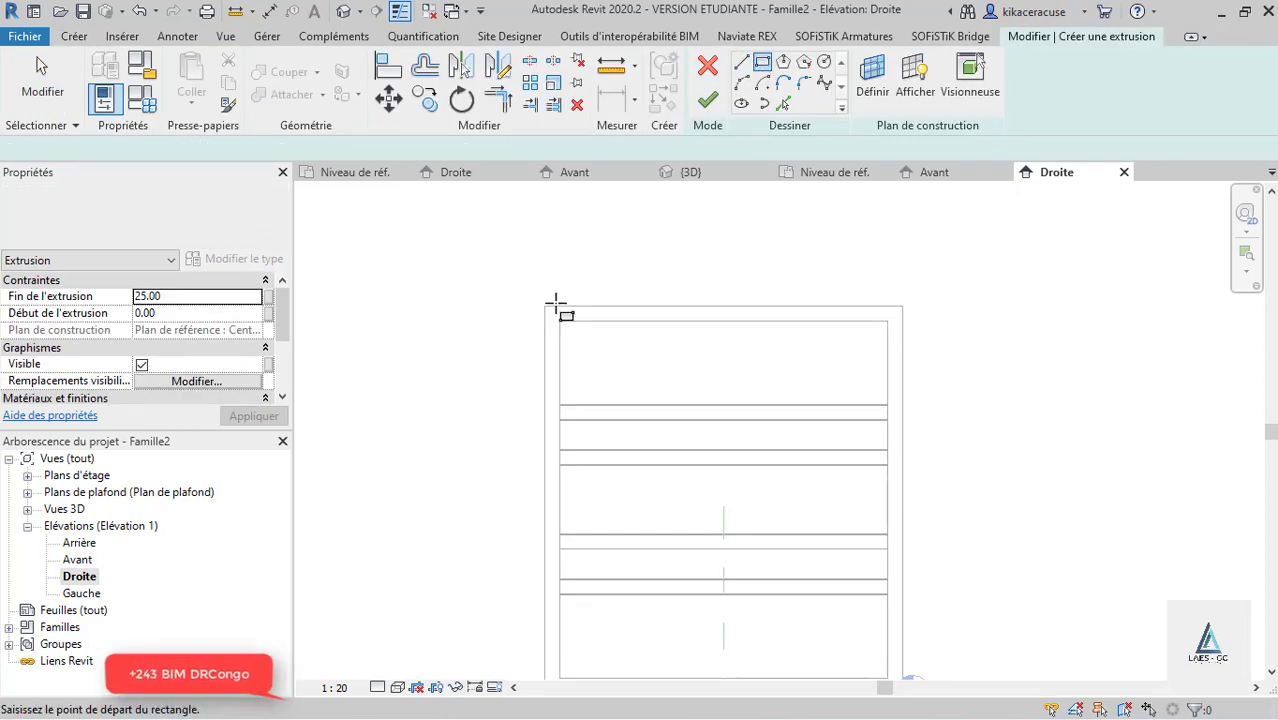
pyautogui.scroll(2, 561, 325)
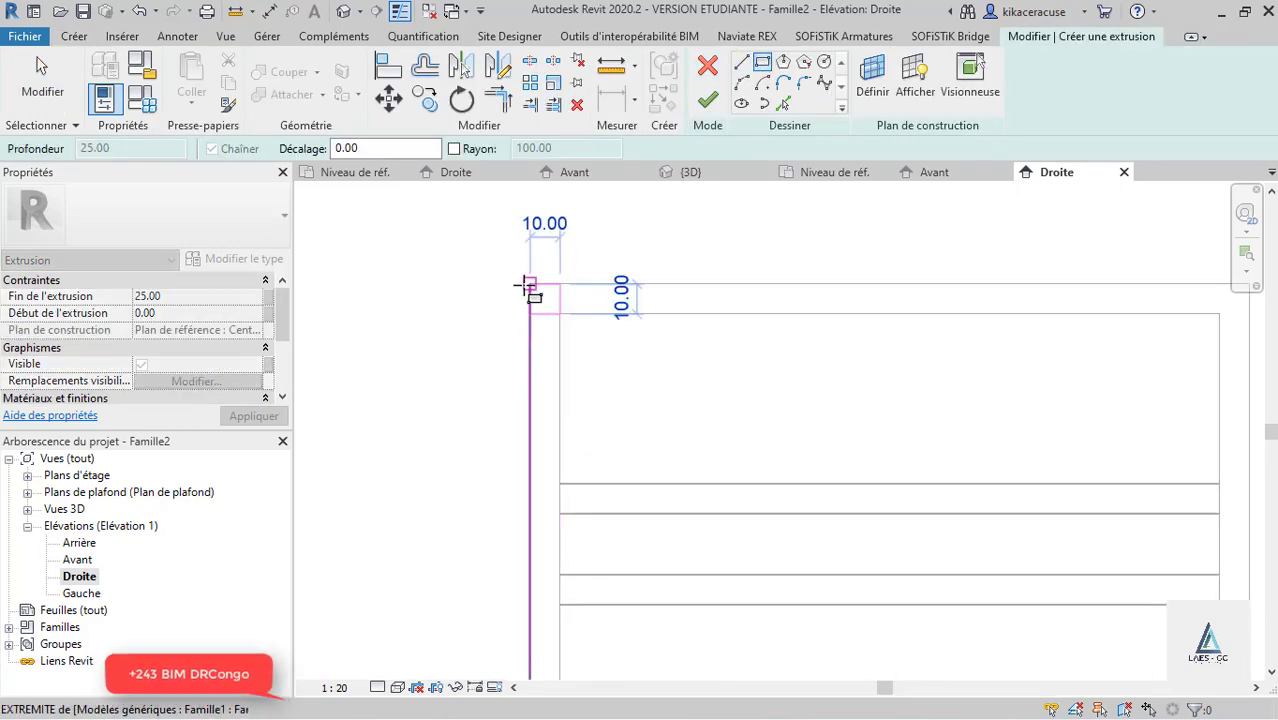
pyautogui.click(530, 284)
pyautogui.scroll(-3, 493, 251)
pyautogui.press('Escape')
# Step: Mirror a copy of the corner square about the panel's vertical centre plane
pyautogui.moveTo(579, 321); pyautogui.dragTo(488, 255)
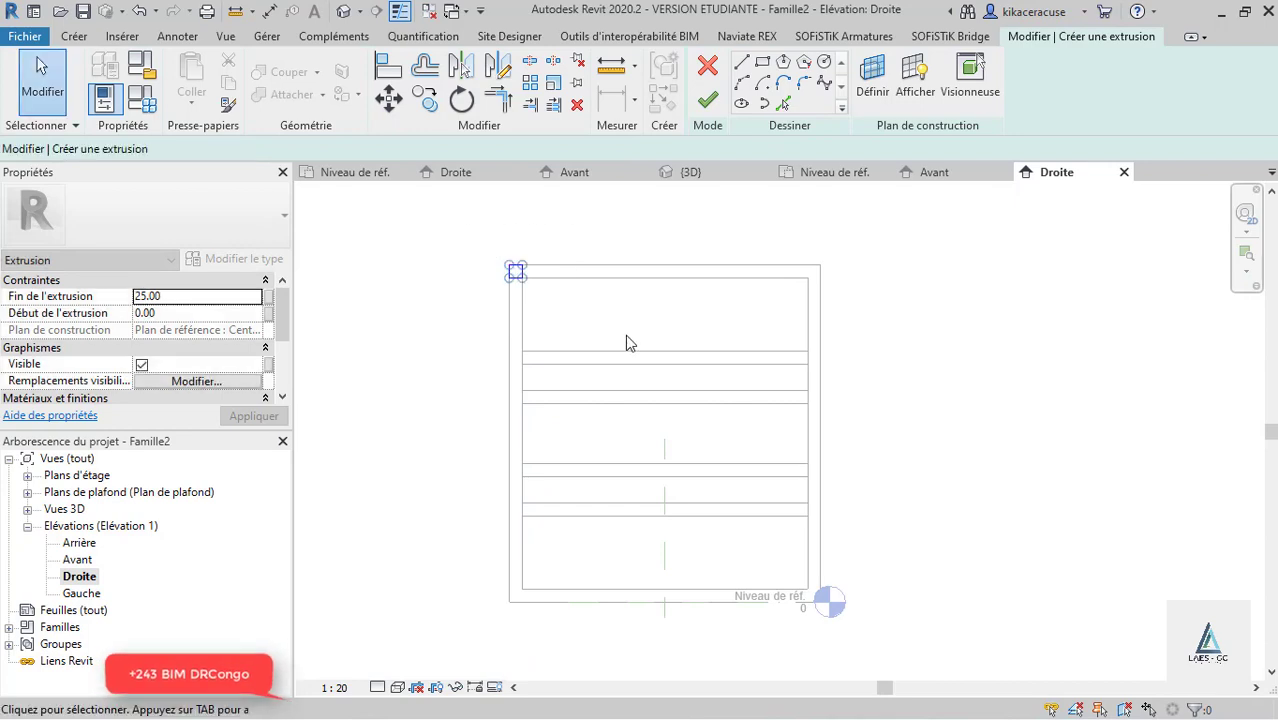
pyautogui.press('m')
pyautogui.press('m')
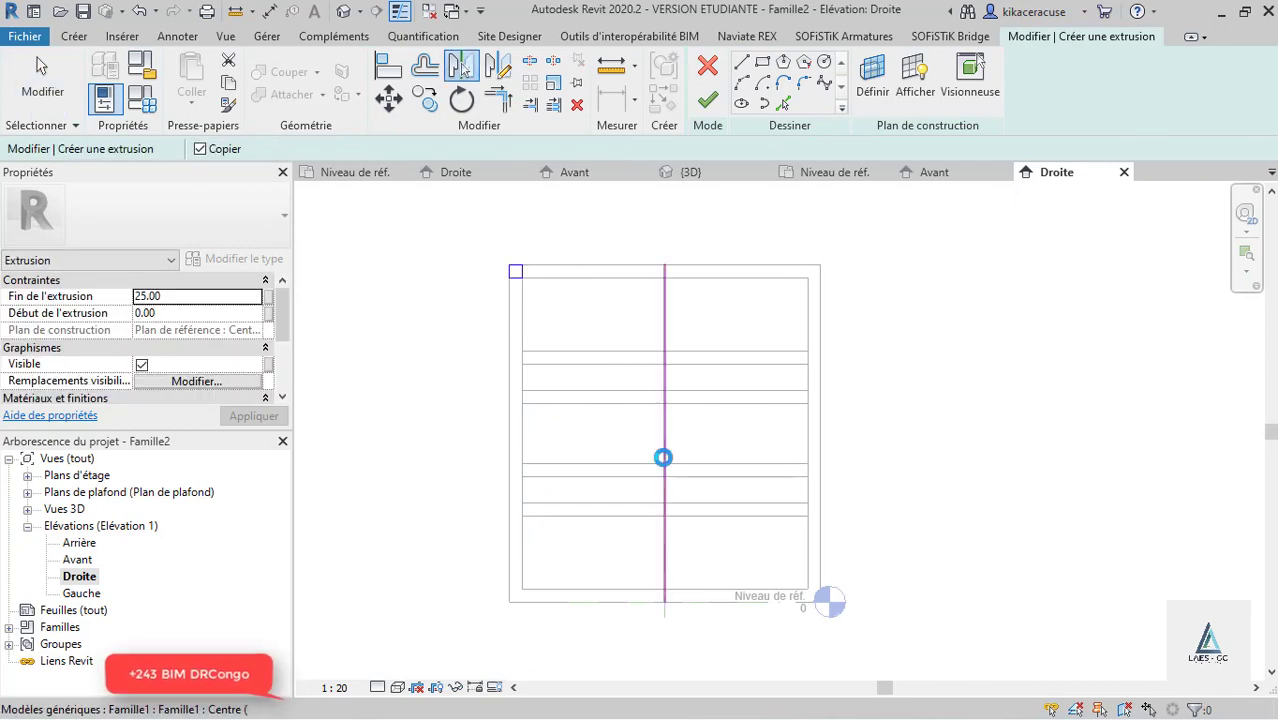
pyautogui.click(662, 456)
# Step: Mirror copies of both upper squares about a horizontal axis drawn at the panel's mid-height and finish the extrusion sketch
pyautogui.moveTo(970, 416); pyautogui.dragTo(610, 336)
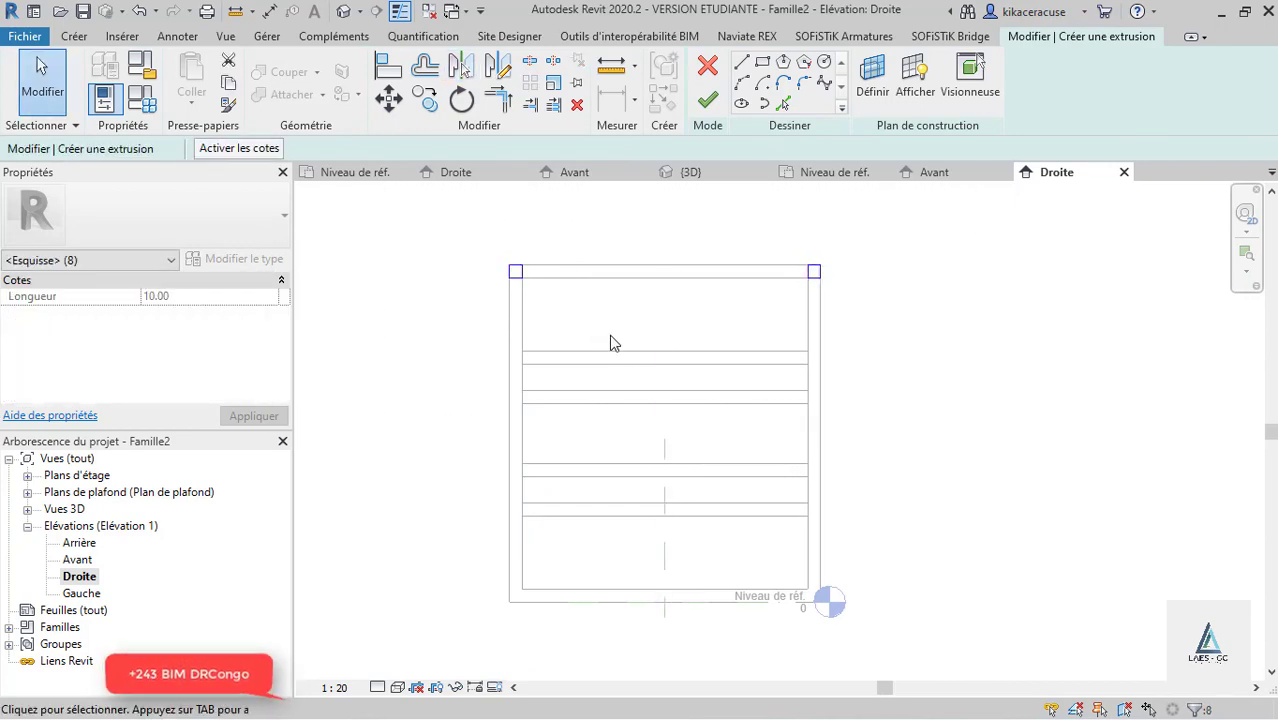
pyautogui.press('d')
pyautogui.press('m')
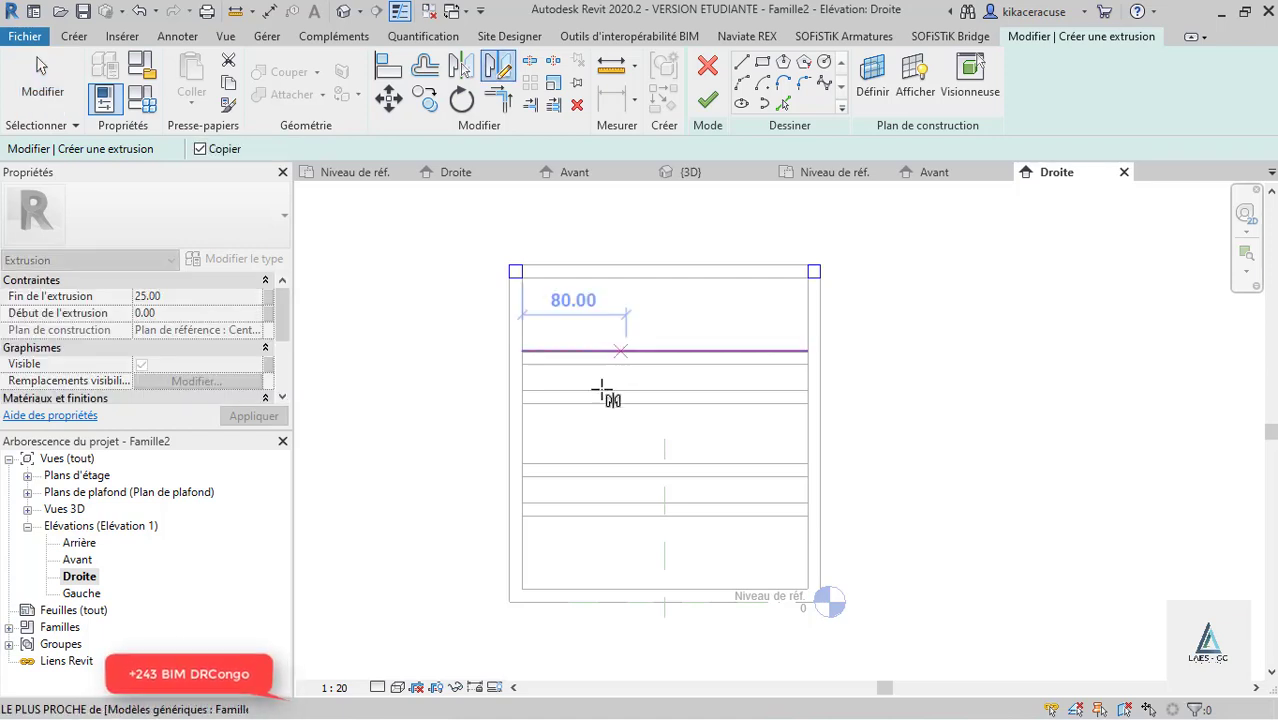
pyautogui.click(522, 437)
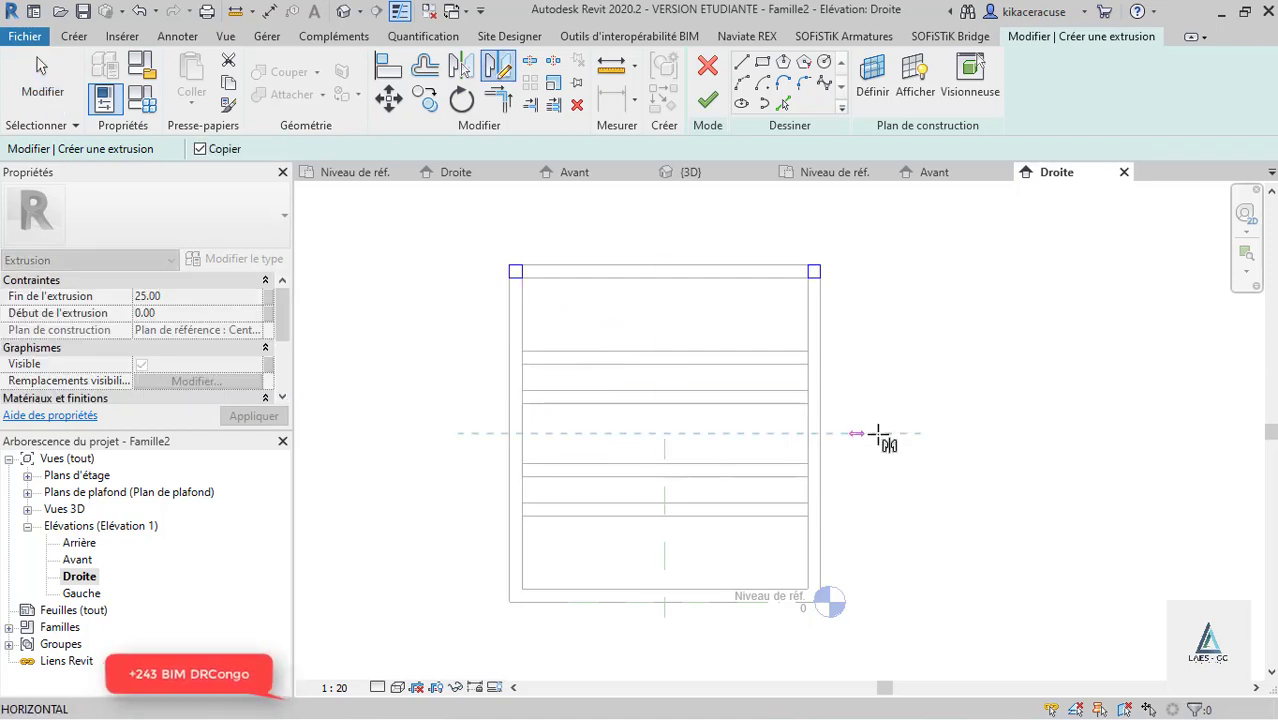
pyautogui.click(895, 437)
pyautogui.scroll(-2, 586, 349)
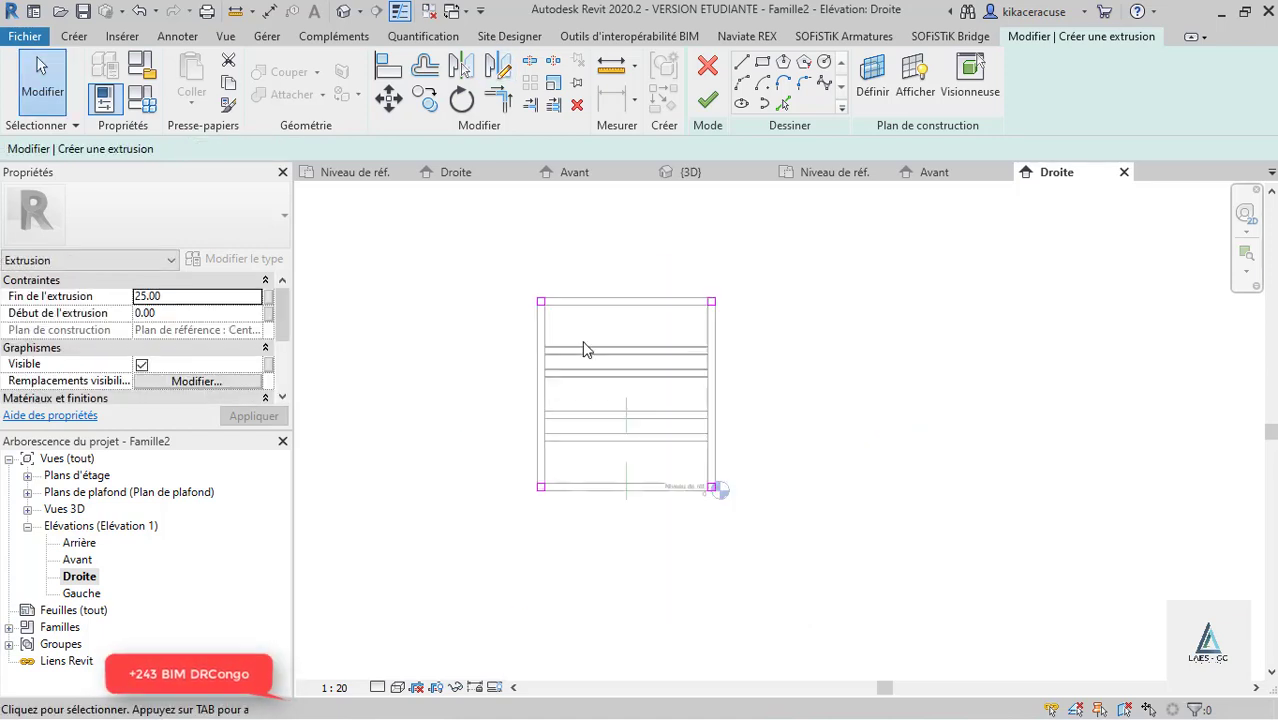
pyautogui.click(709, 100)
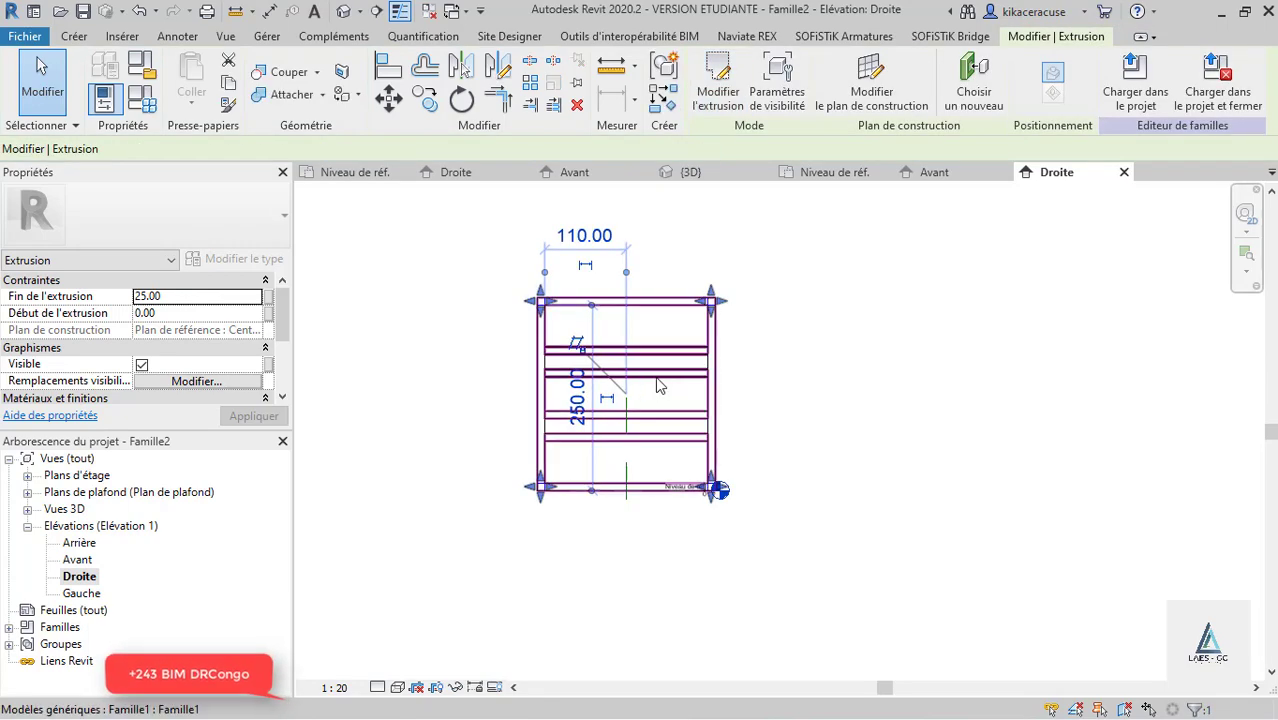
# Step: In the Avant elevation, stretch the extrusion's ends to the left and right outer reference planes and lock both ends
pyautogui.doubleClick(78, 559)
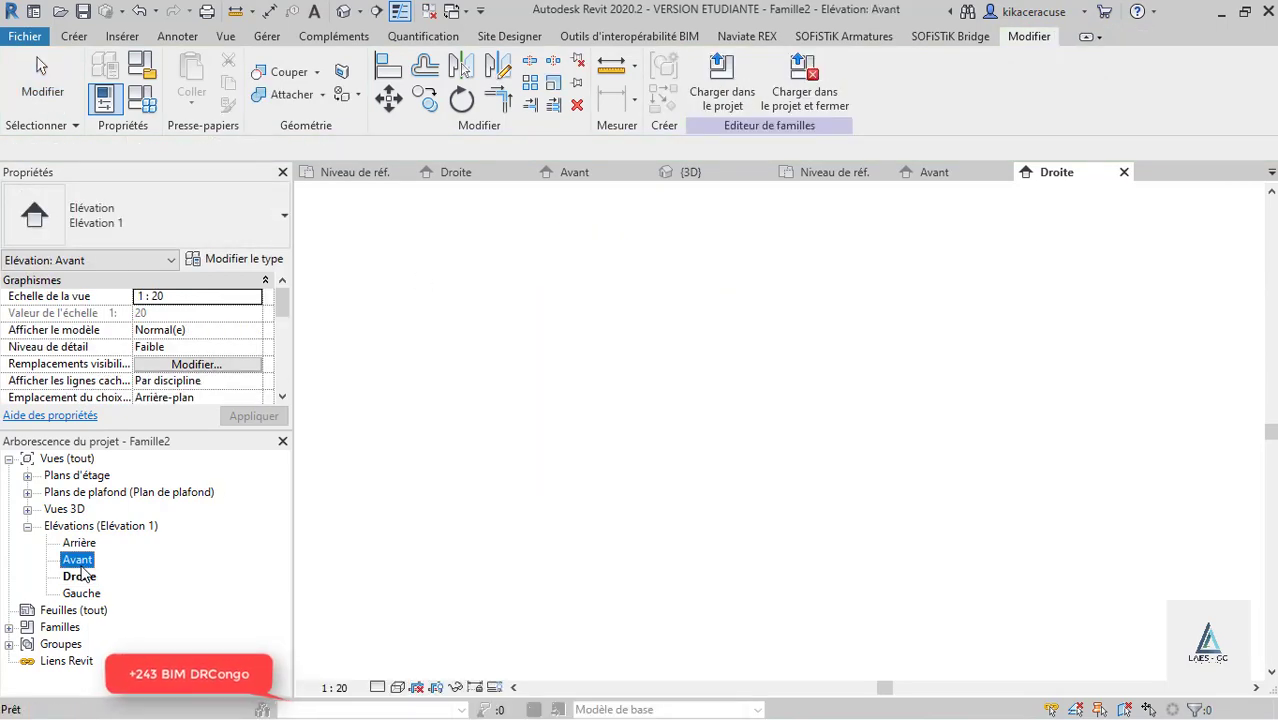
pyautogui.click(721, 293)
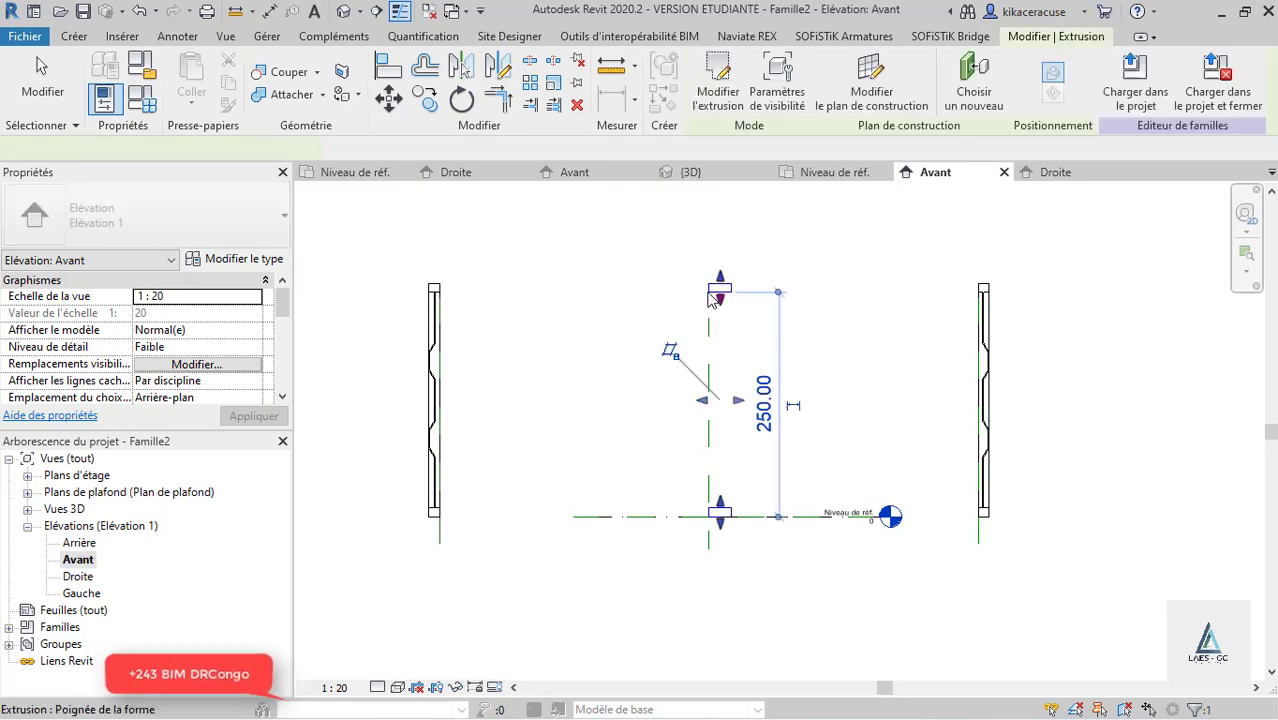
pyautogui.moveTo(697, 401); pyautogui.dragTo(450, 400)
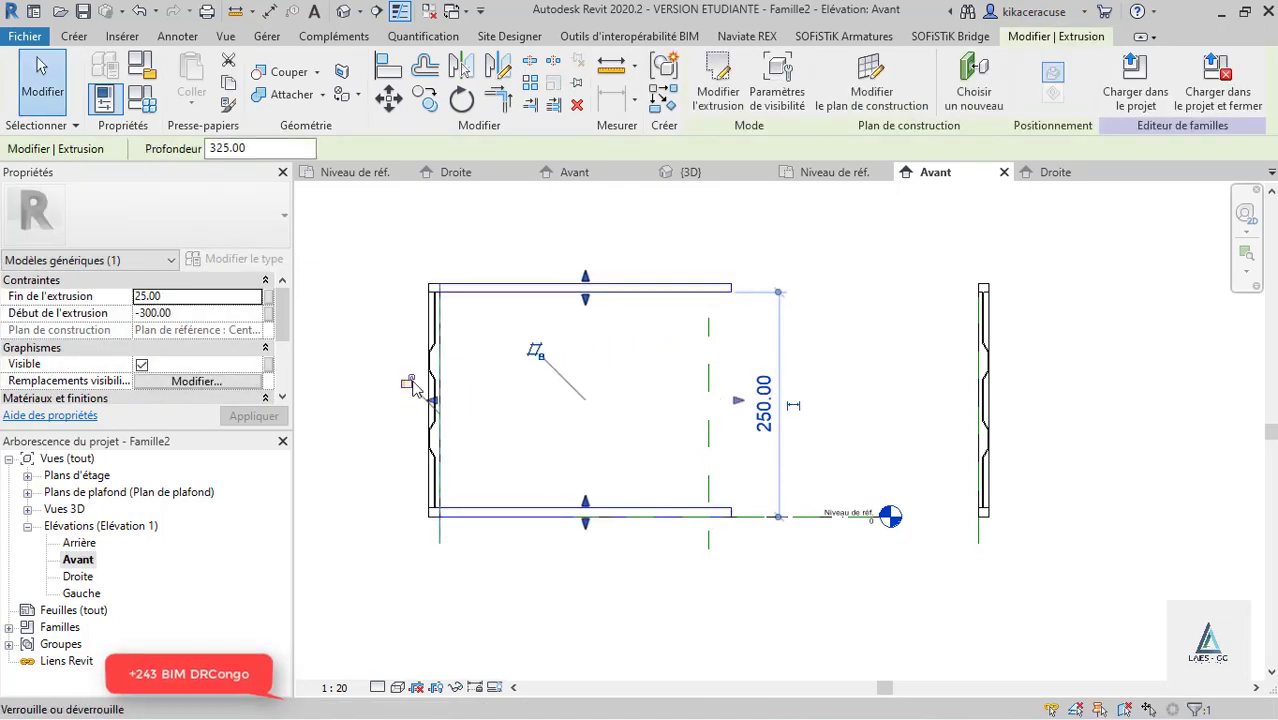
pyautogui.click(413, 381)
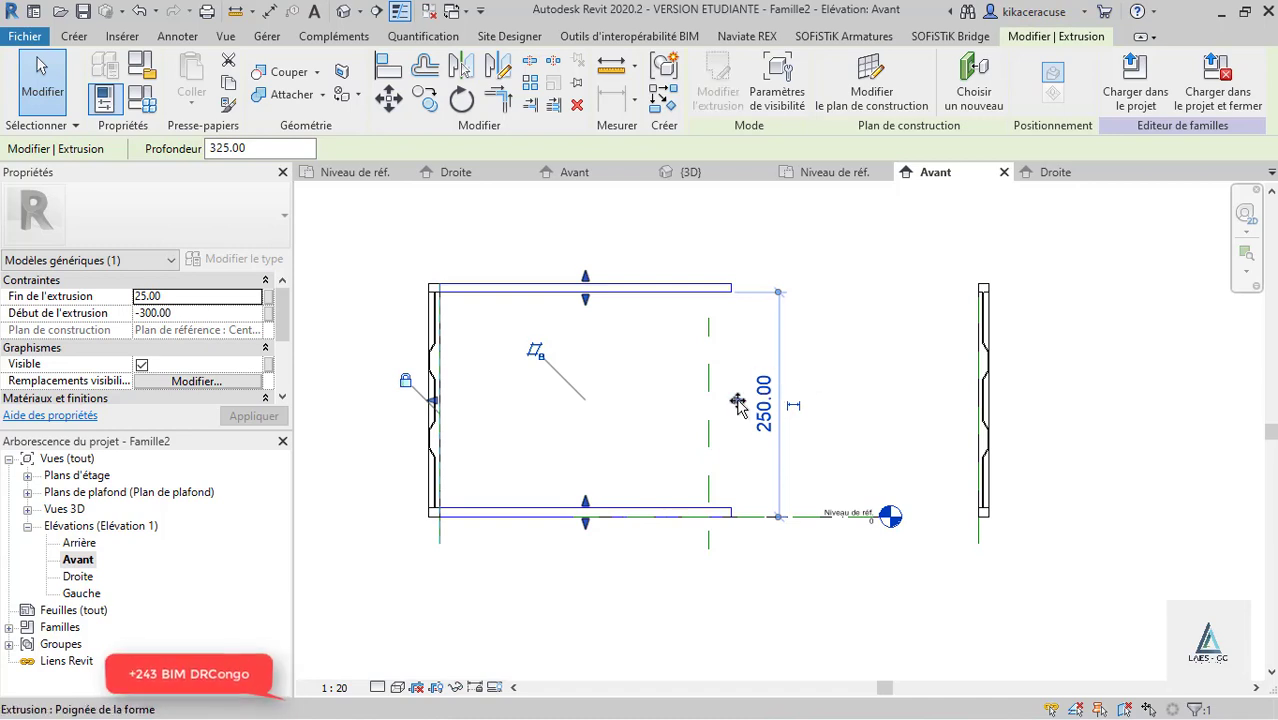
pyautogui.moveTo(737, 401); pyautogui.dragTo(975, 383)
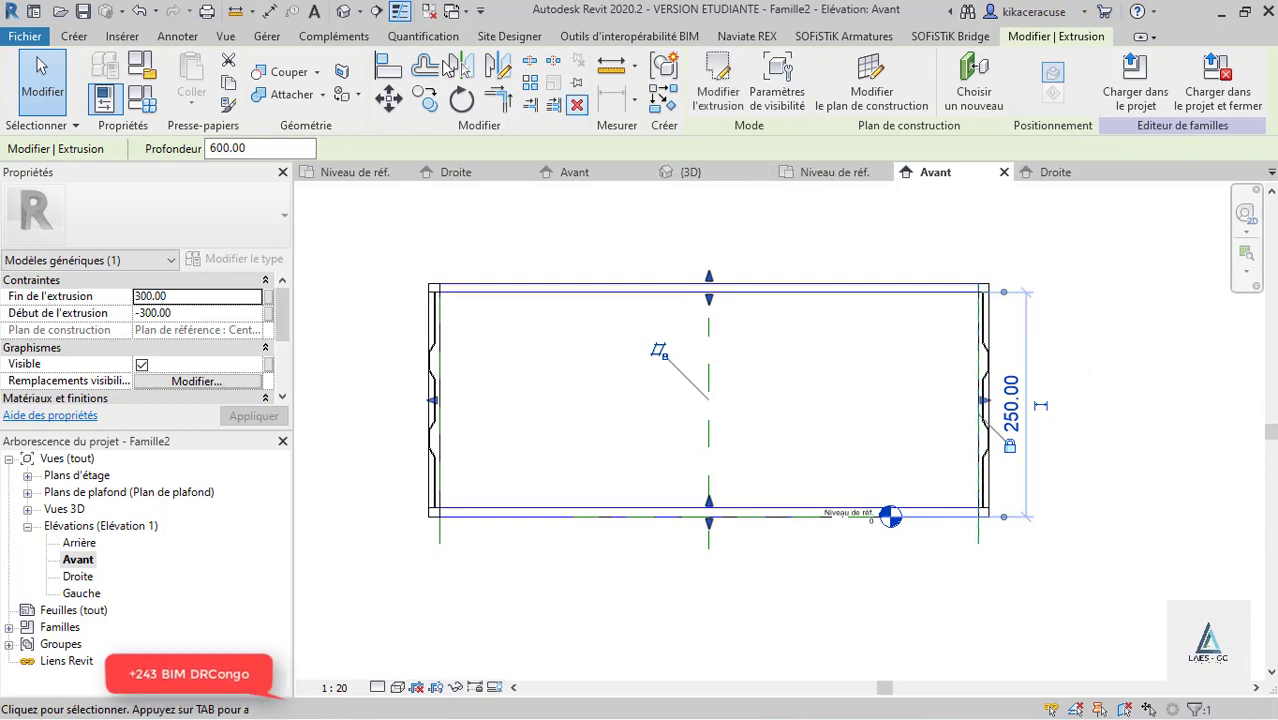
# Step: Open the 3D view with the Ombré visual style and examine the container frame
pyautogui.click(346, 11)
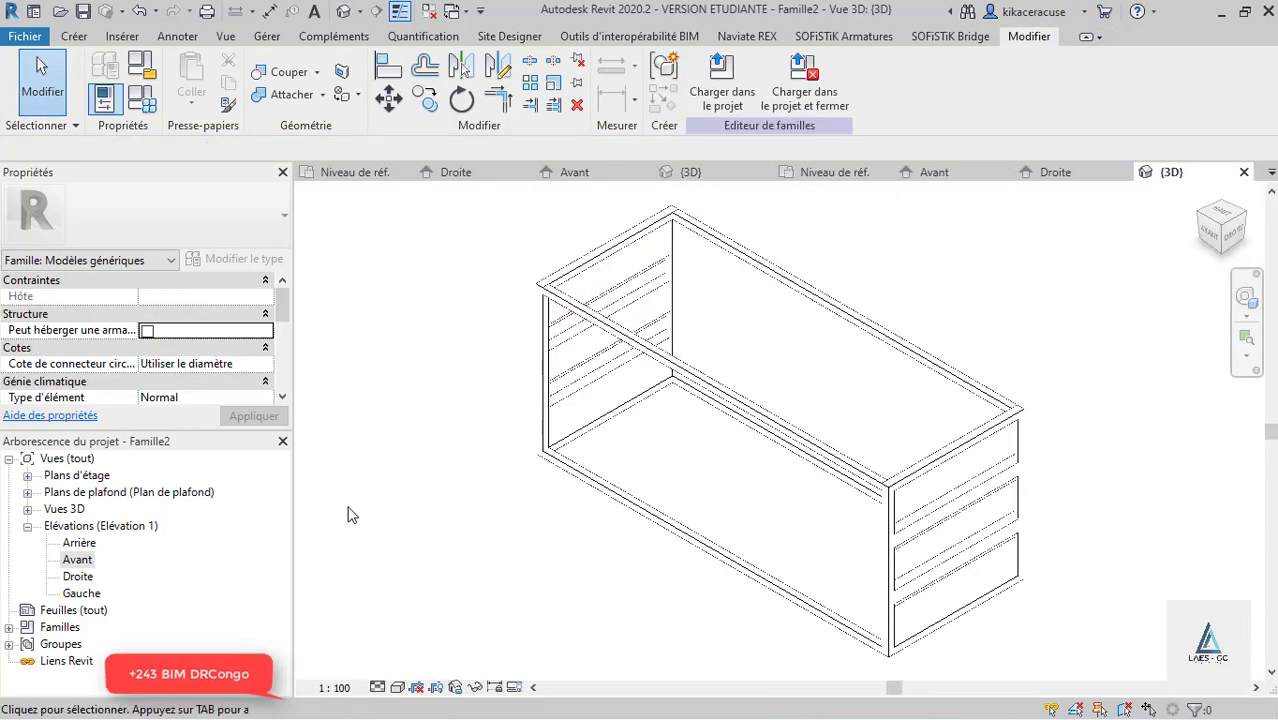
pyautogui.click(397, 687)
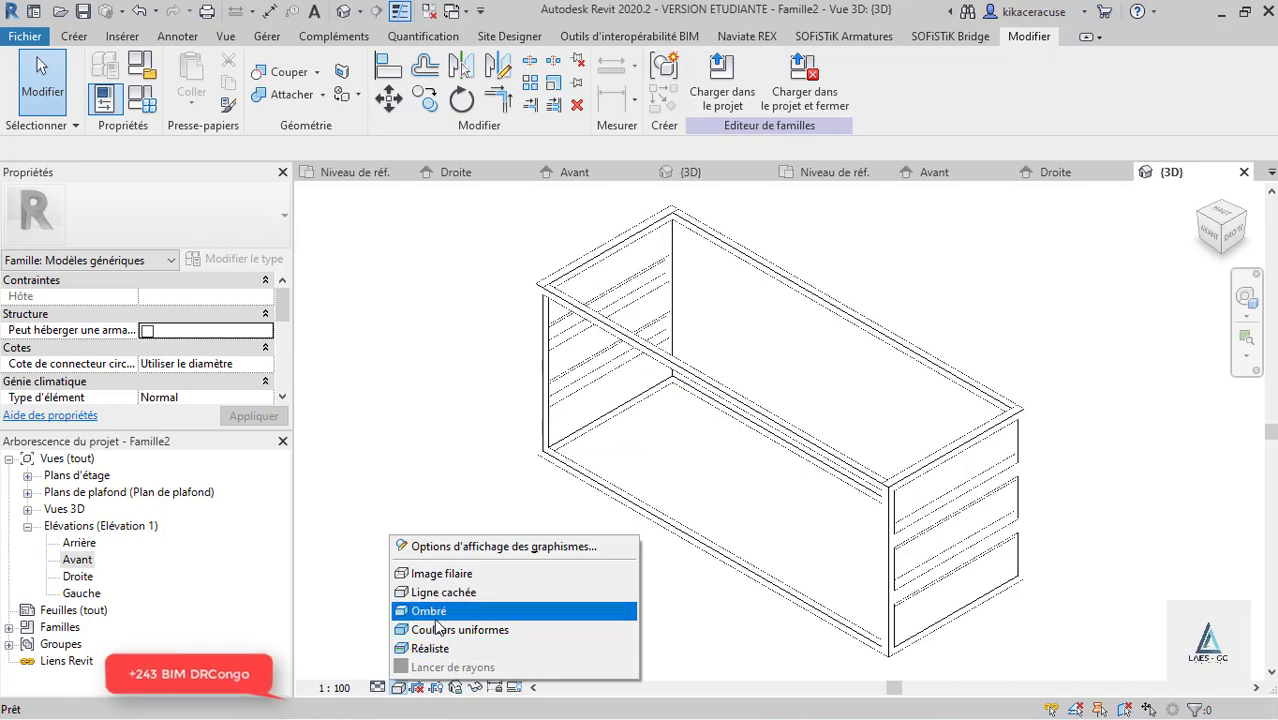
pyautogui.click(440, 606)
pyautogui.scroll(3, 820, 390)
pyautogui.scroll(-5, 813, 370)
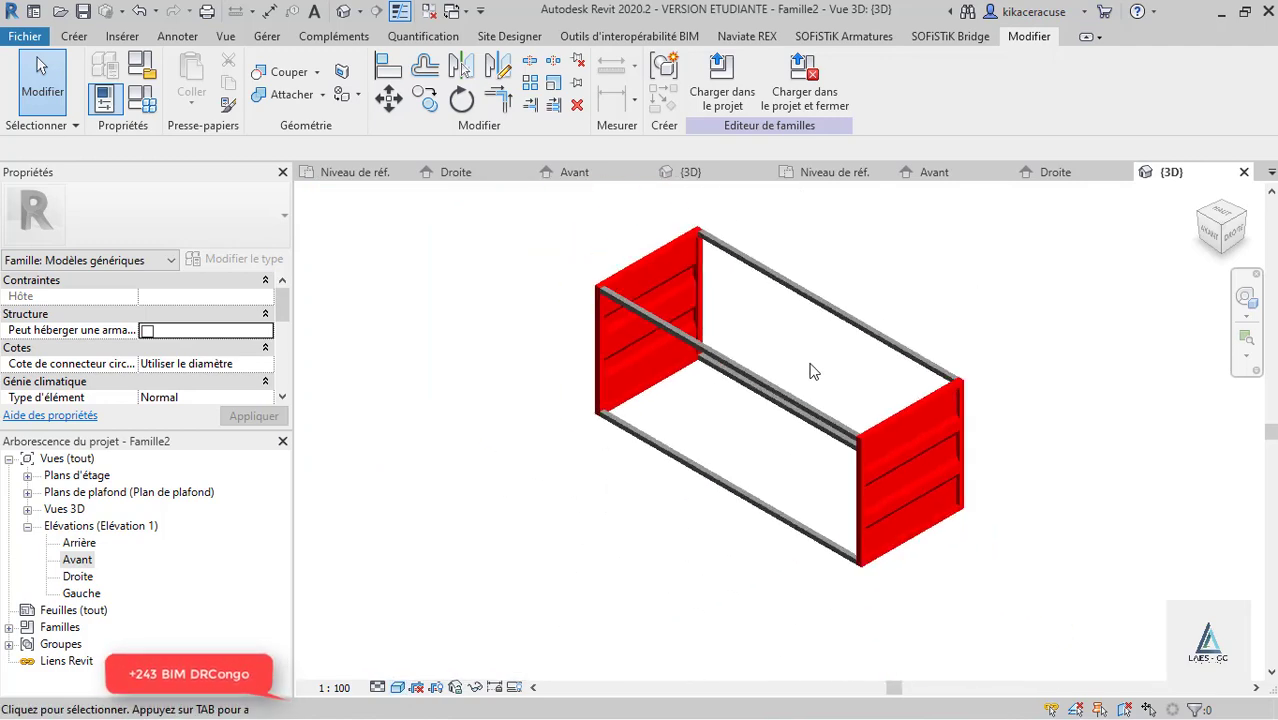
pyautogui.scroll(3, 640, 380)
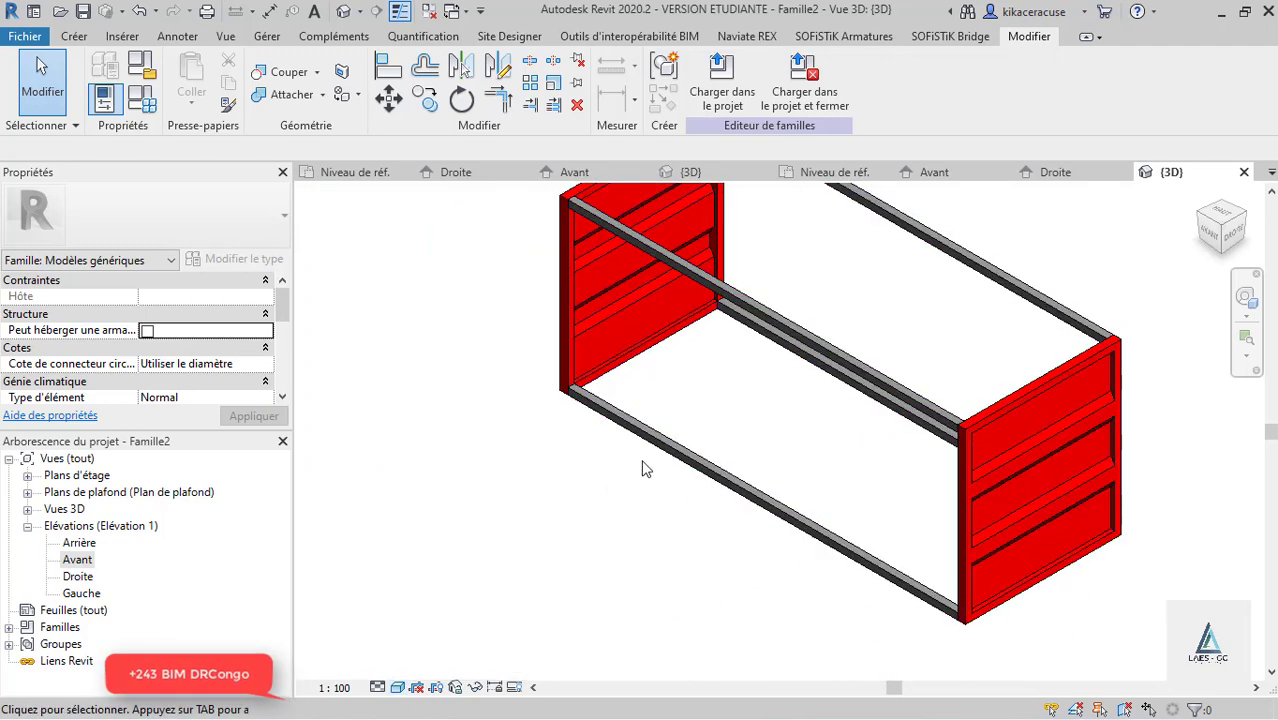
pyautogui.scroll(-1, 519, 456)
pyautogui.scroll(2, 660, 380)
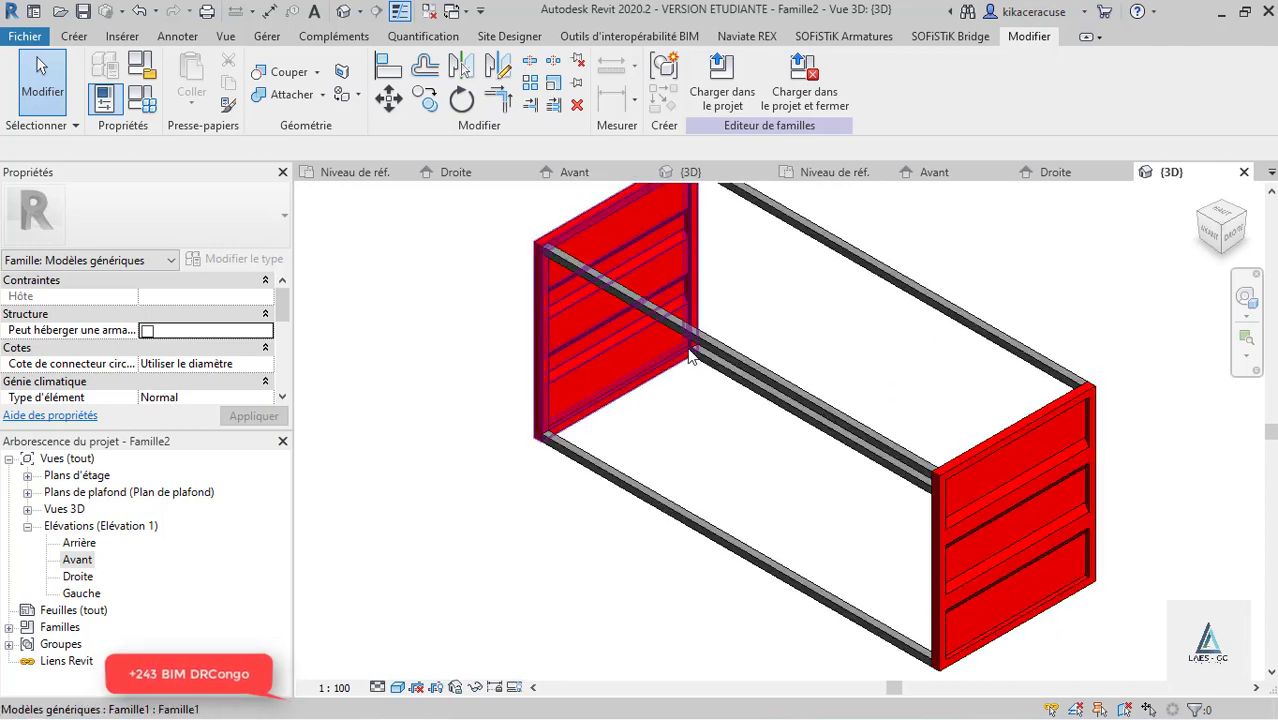
# Step: Assign the ACIER INO material to the extruded longitudinal edge beams and close the 3D view
pyautogui.click(700, 342)
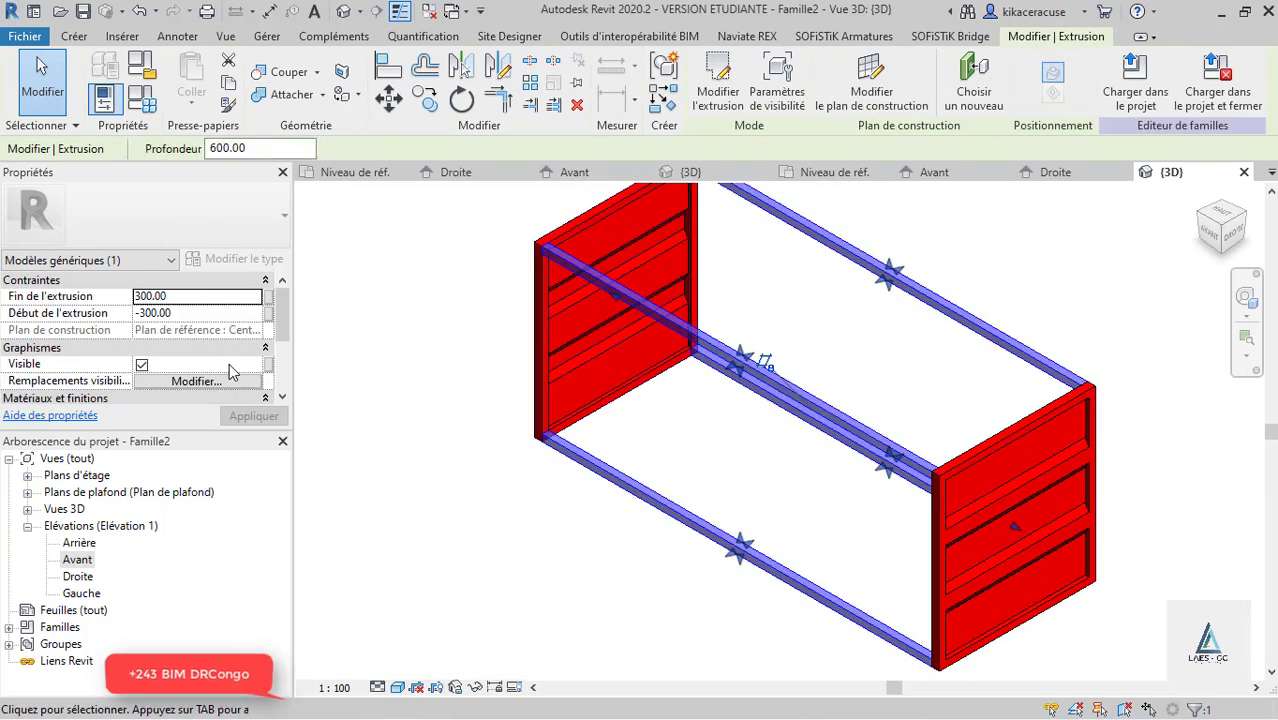
pyautogui.scroll(-3, 229, 372)
pyautogui.click(250, 346)
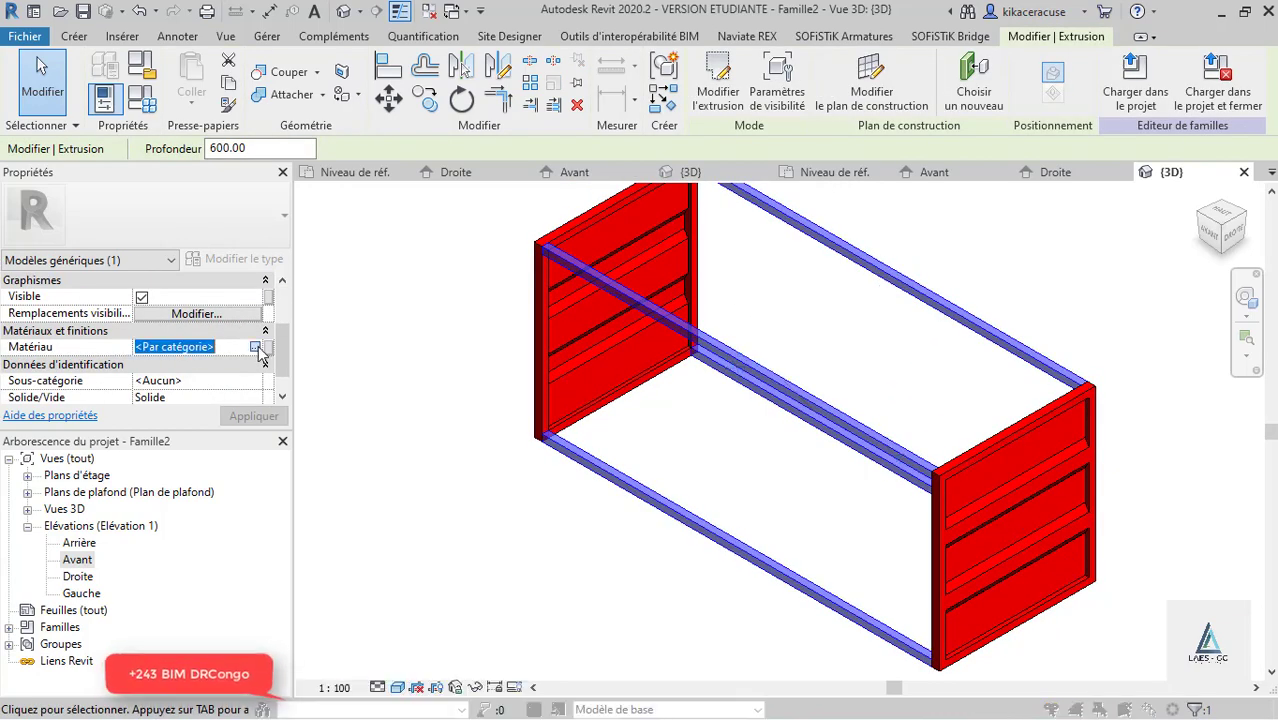
pyautogui.click(256, 347)
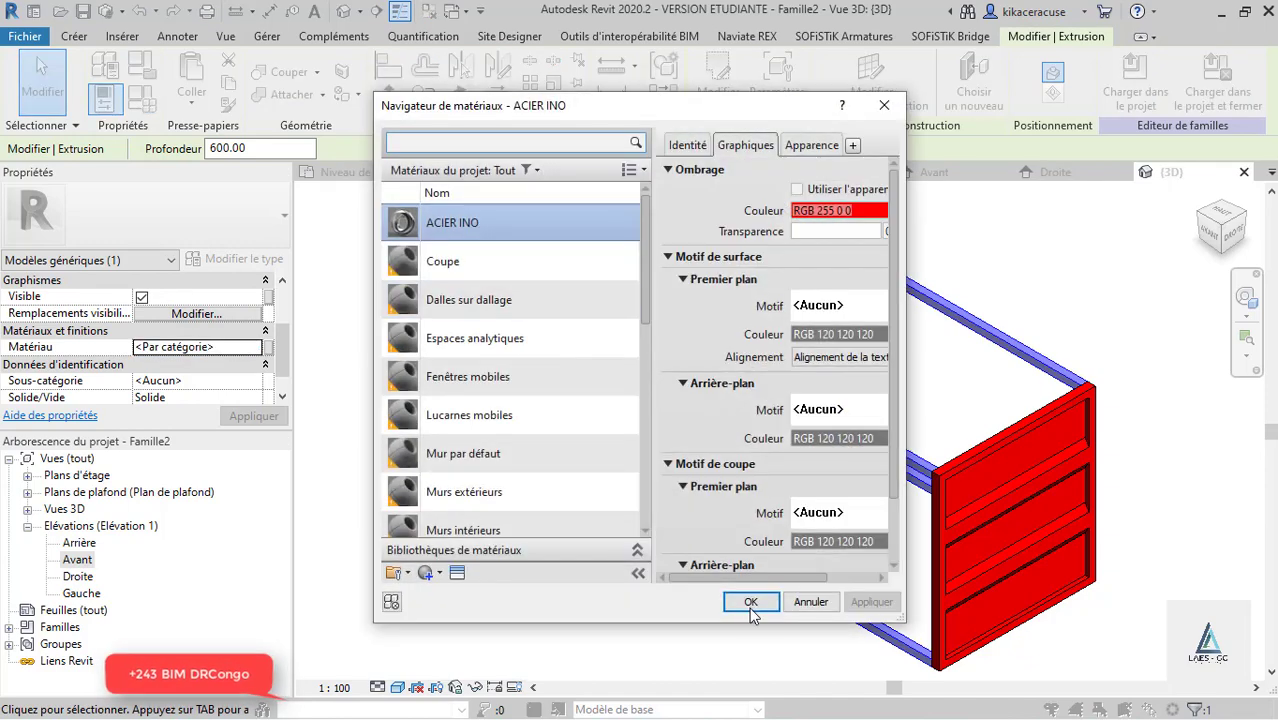
pyautogui.click(751, 602)
pyautogui.click(508, 451)
pyautogui.scroll(-3, 573, 395)
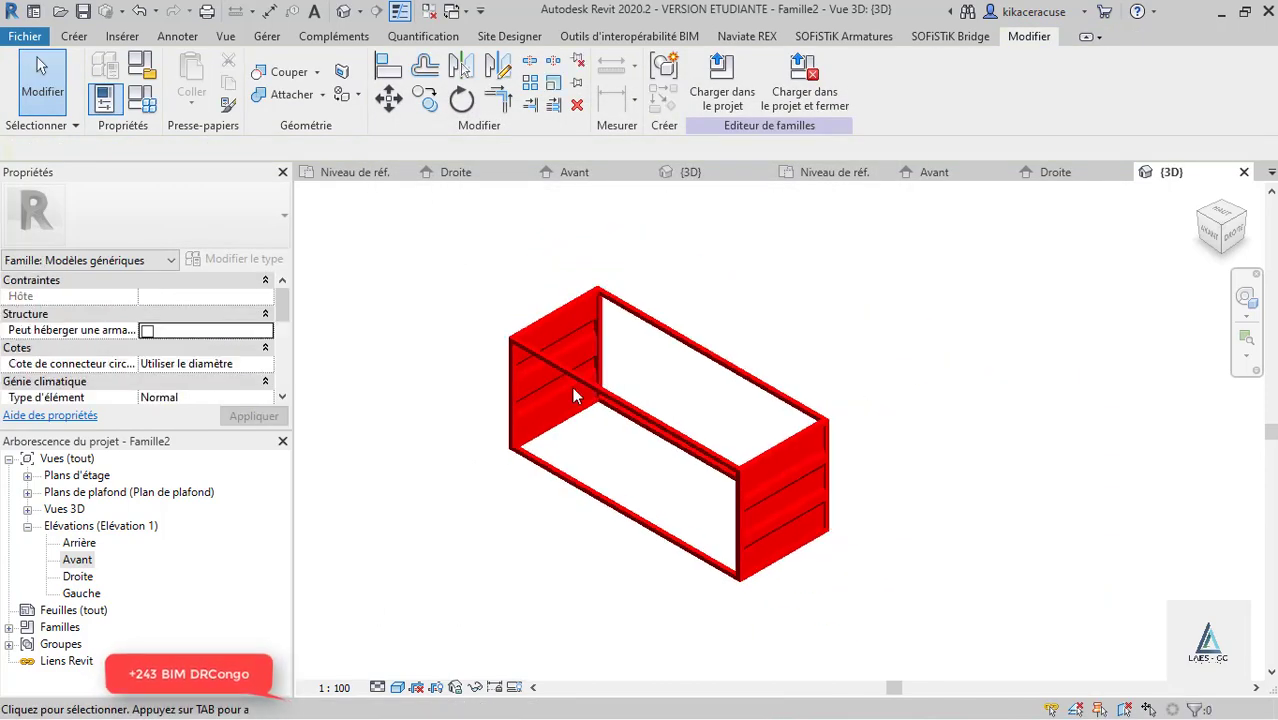
pyautogui.scroll(2, 600, 378)
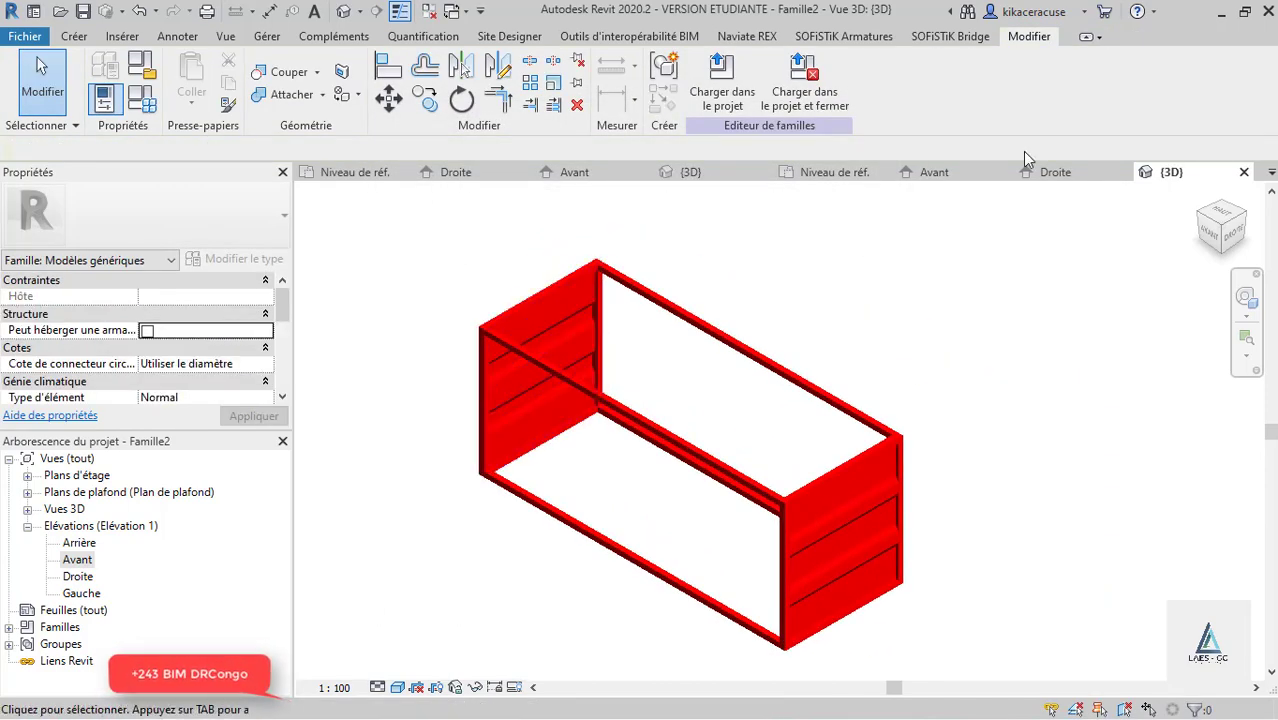
pyautogui.click(1244, 173)
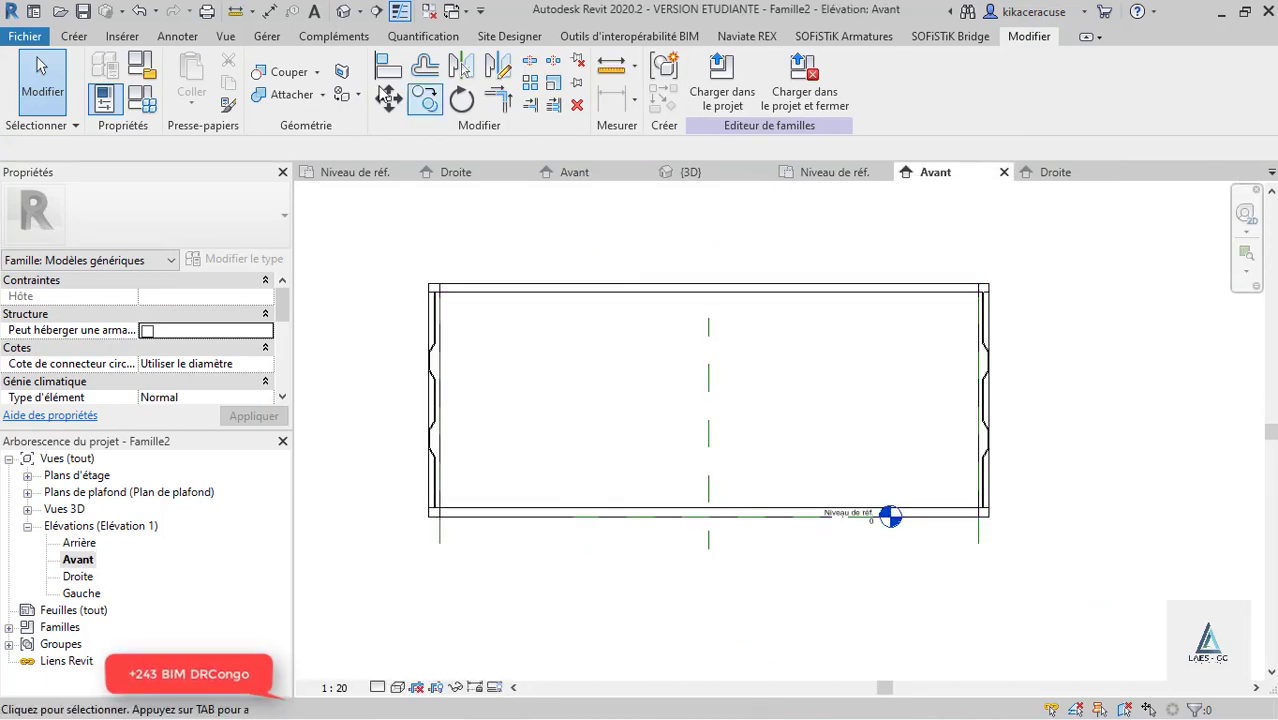
pyautogui.click(38, 42)
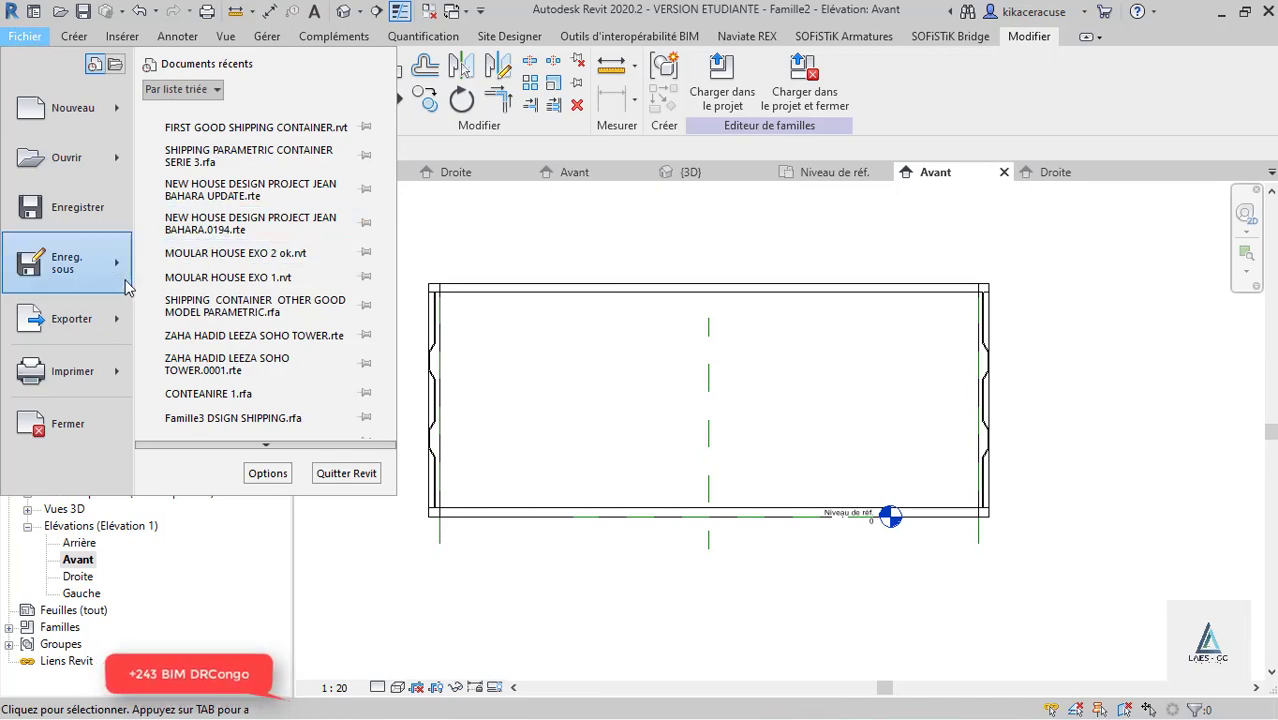
pyautogui.moveTo(128, 286)
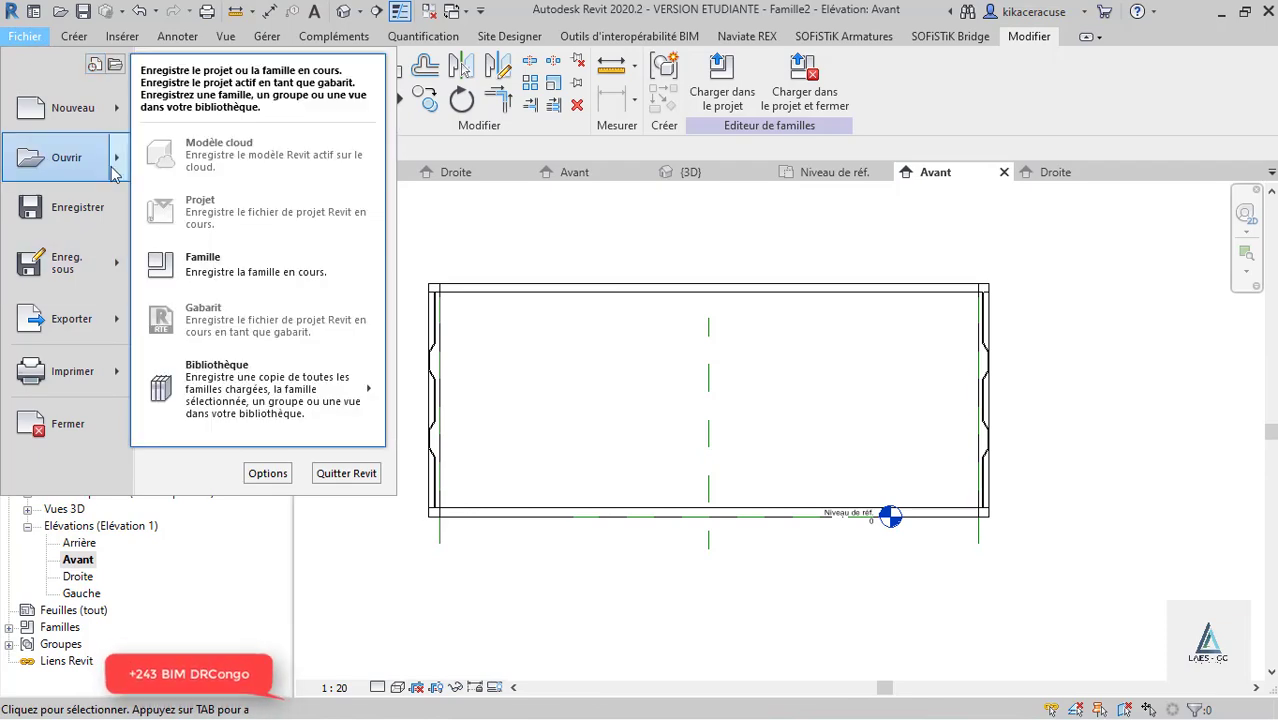
pyautogui.moveTo(113, 168)
pyautogui.click(221, 164)
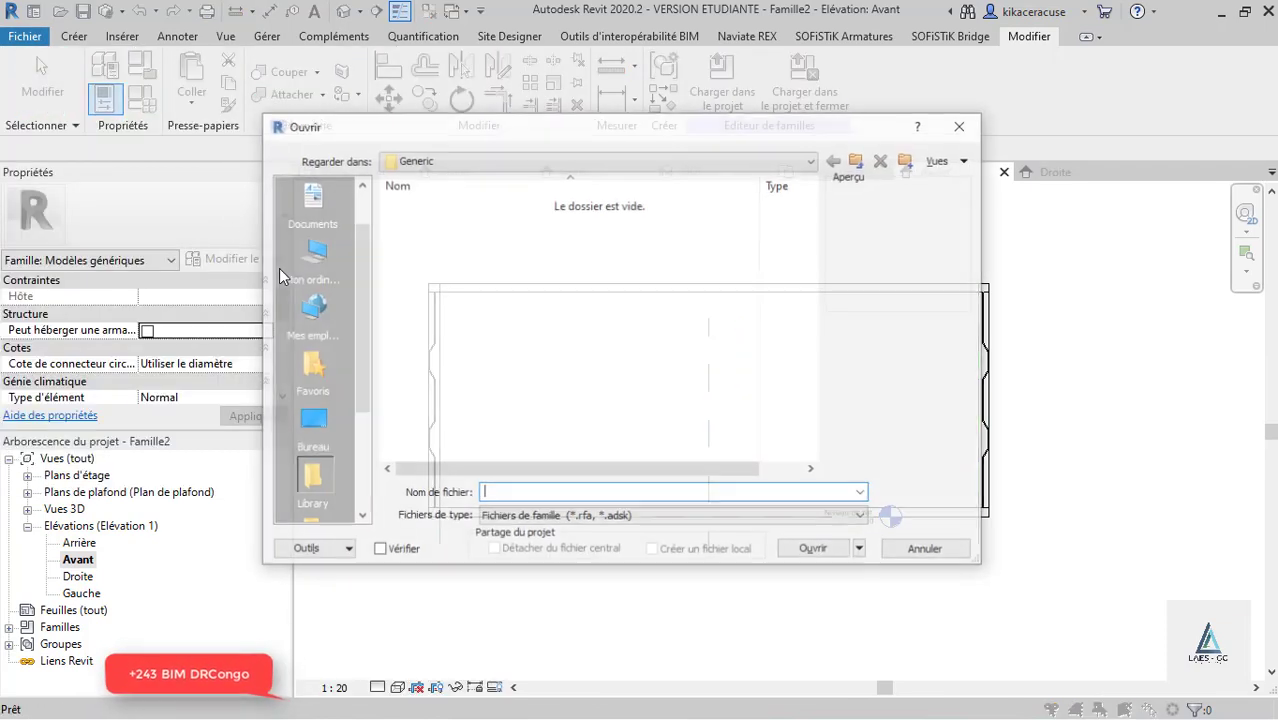
pyautogui.press('Escape')
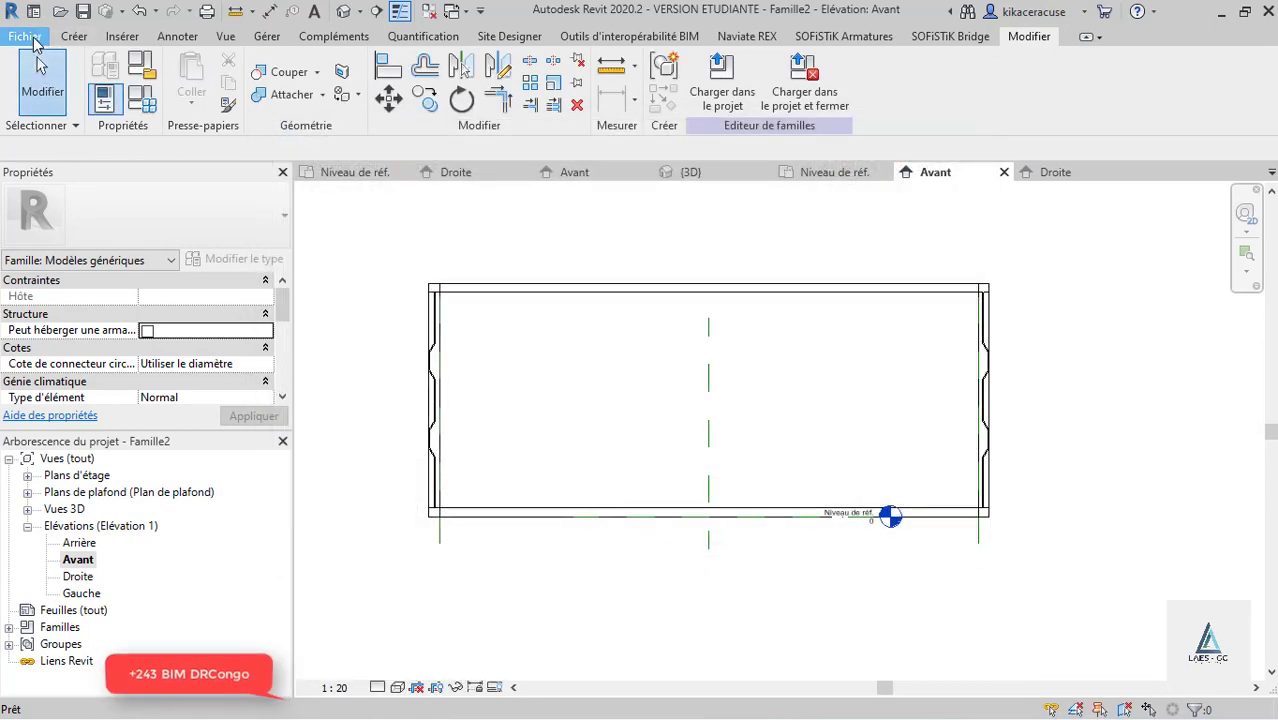
# Step: Start creating a new file
pyautogui.click(25, 36)
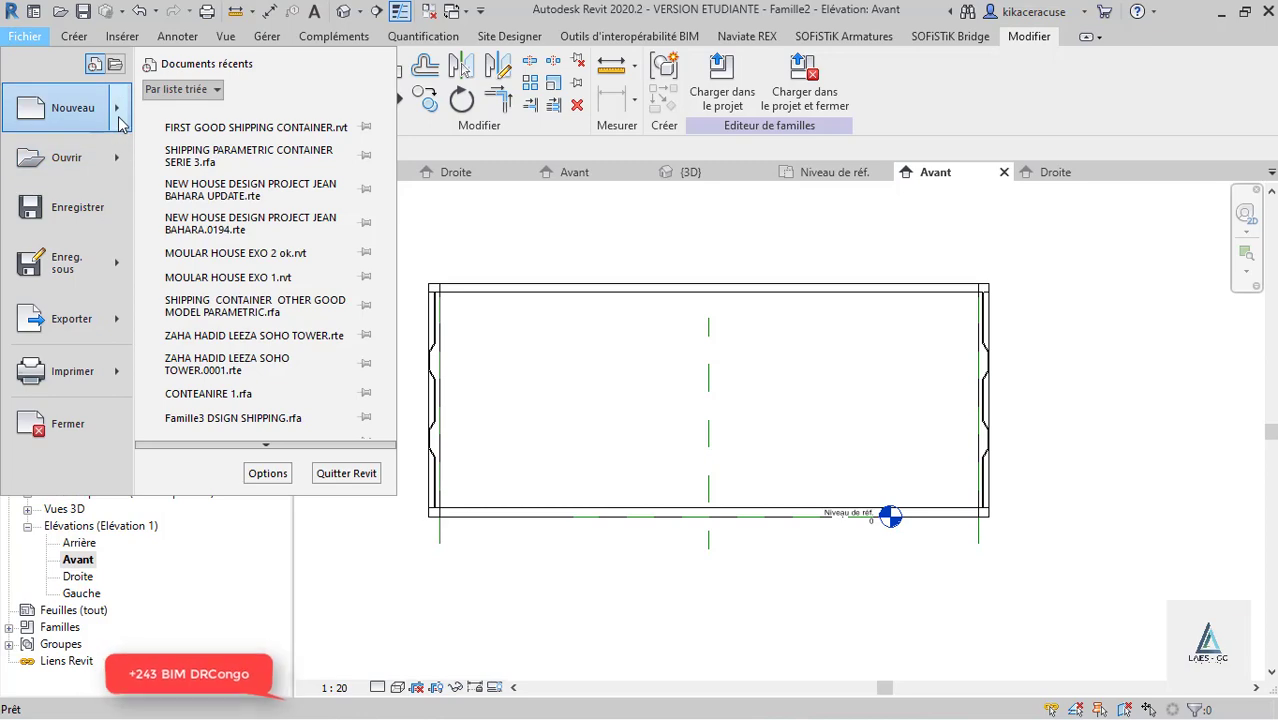
# Step: Create a new family from the Modèle générique métrique template
pyautogui.moveTo(112, 107)
pyautogui.click(212, 193)
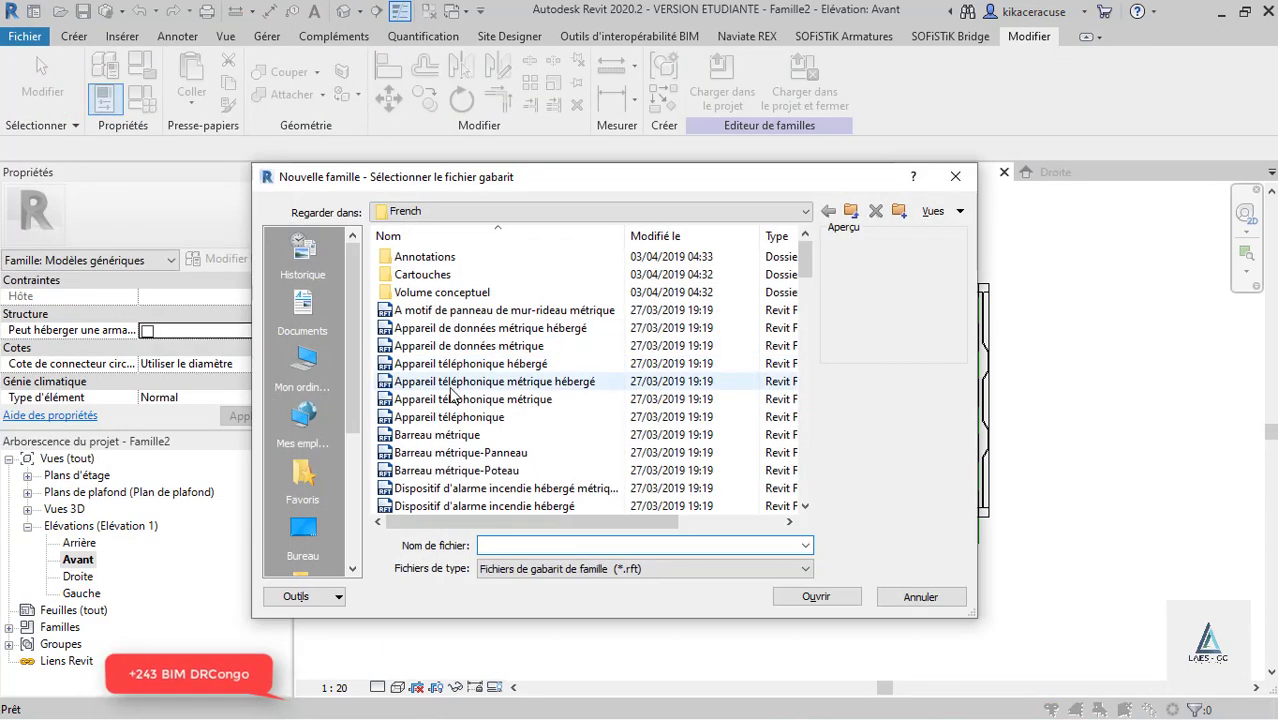
pyautogui.click(455, 385)
pyautogui.press('m')
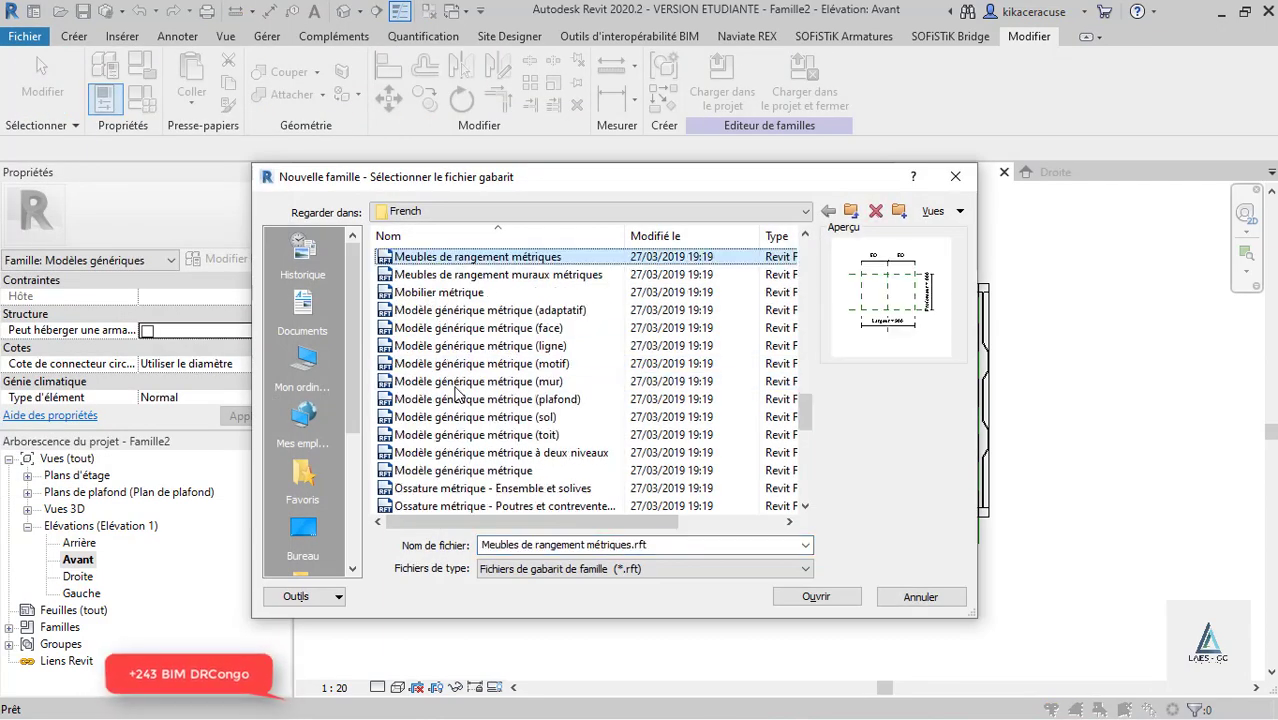
pyautogui.click(533, 474)
pyautogui.click(816, 596)
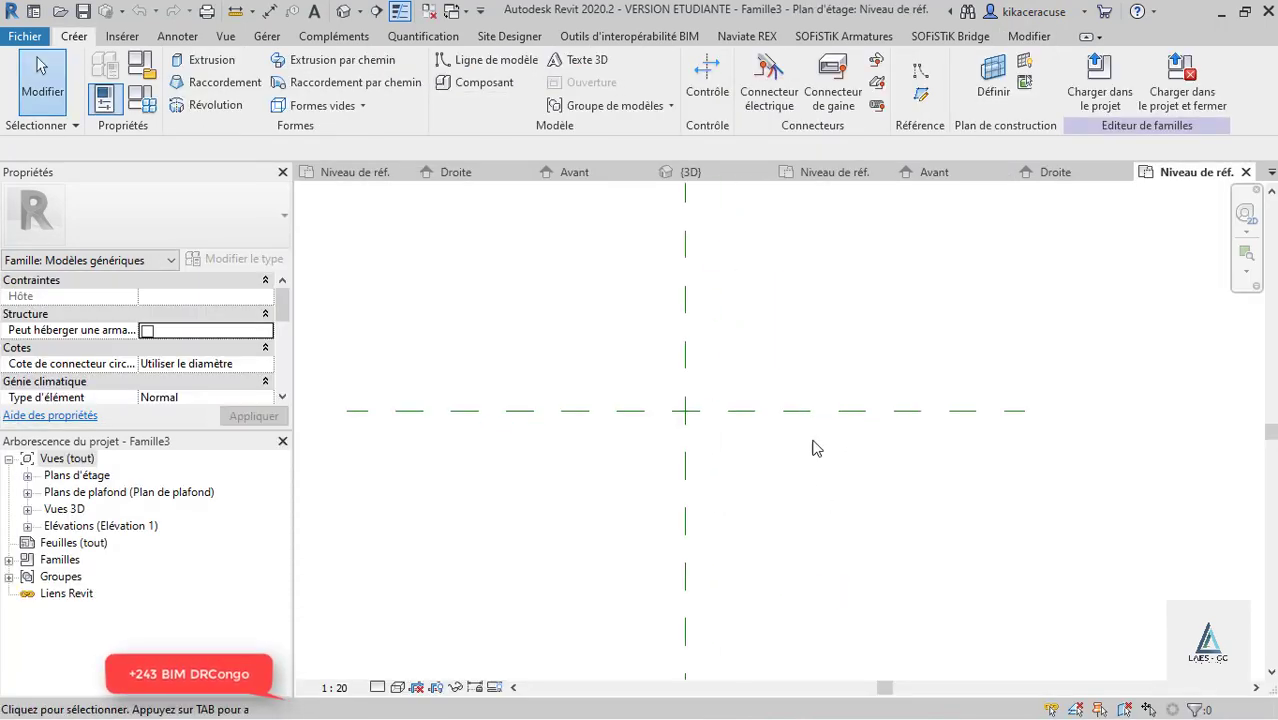
# Step: In the Avant elevation, sketch a rectangular sweep path about 3500 by 3000 mm, with its base on the reference level
pyautogui.click(28, 527)
pyautogui.doubleClick(77, 560)
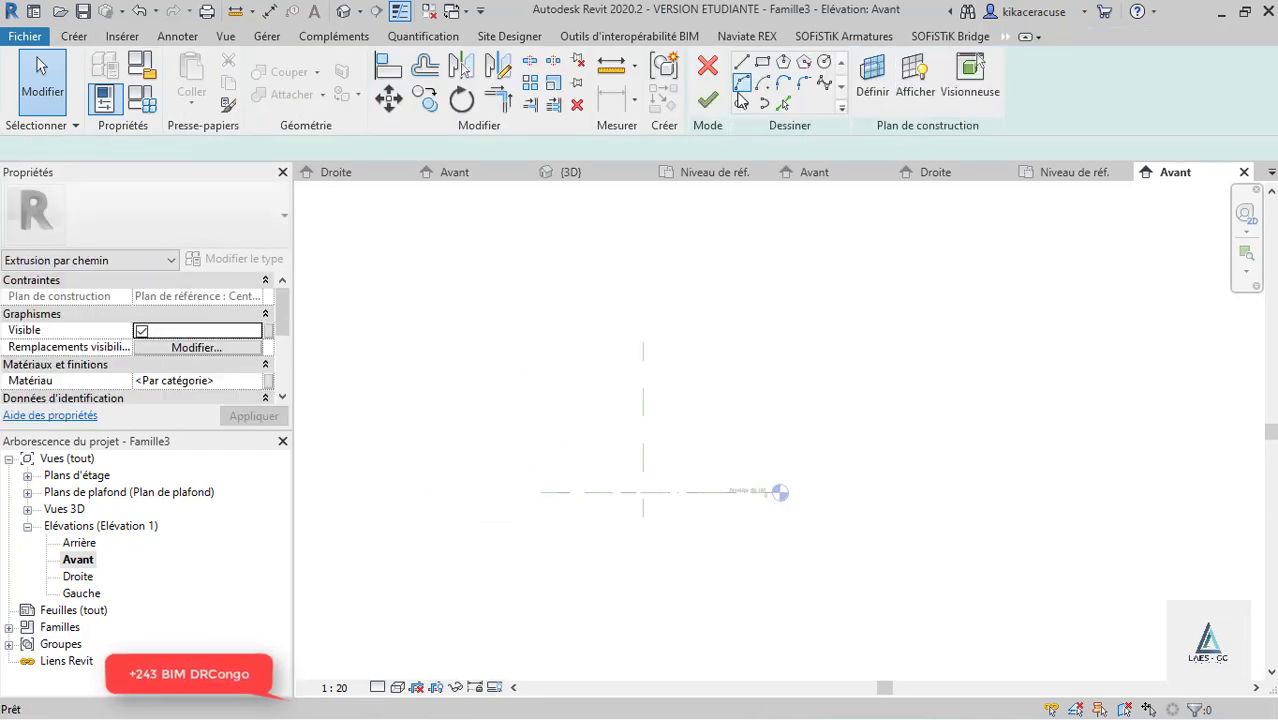
pyautogui.click(762, 61)
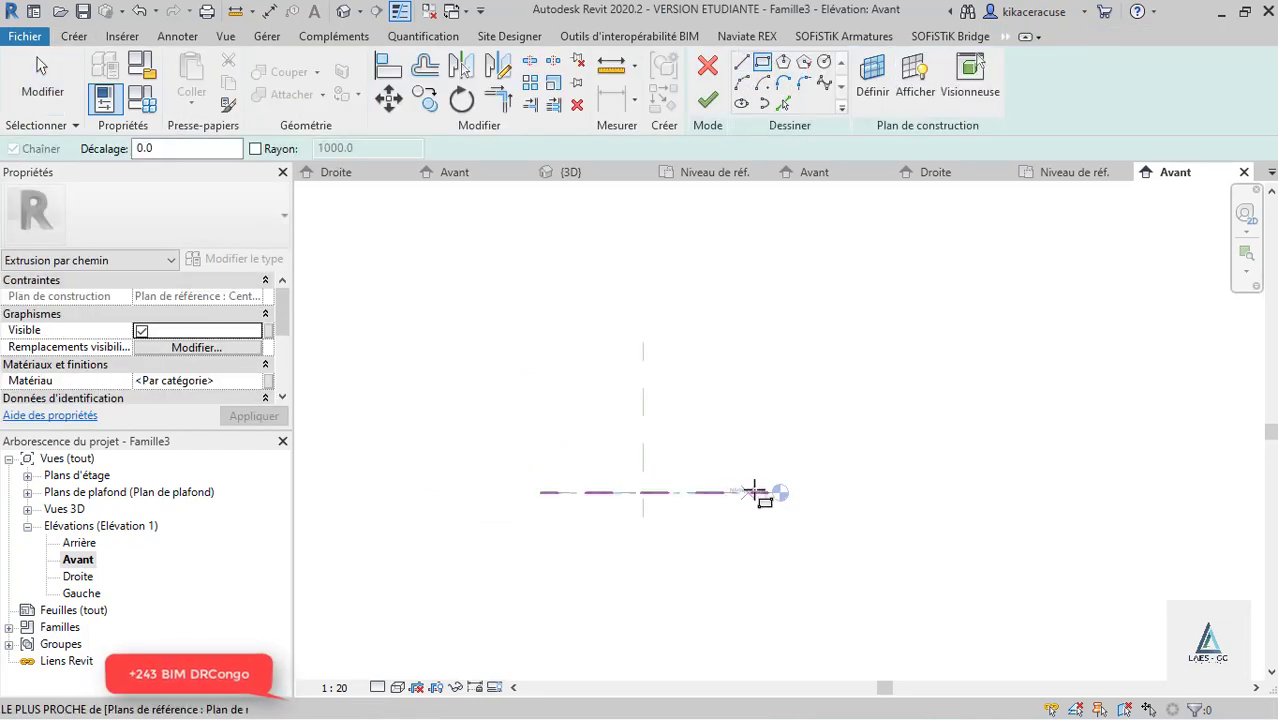
pyautogui.click(755, 492)
pyautogui.click(517, 291)
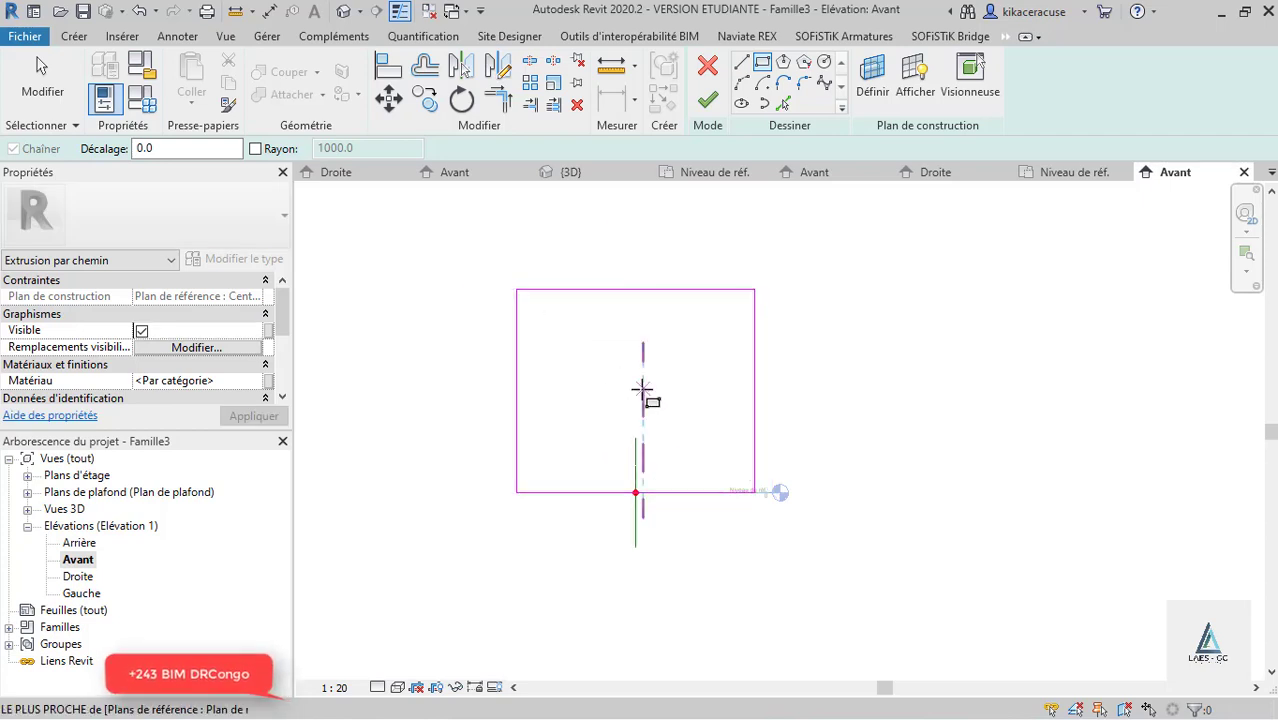
pyautogui.press('Escape')
# Step: Move the temporary dimension reference of the rectangle's left edge from the right edge to the vertical centre plane
pyautogui.moveTo(560, 358); pyautogui.dragTo(410, 328)
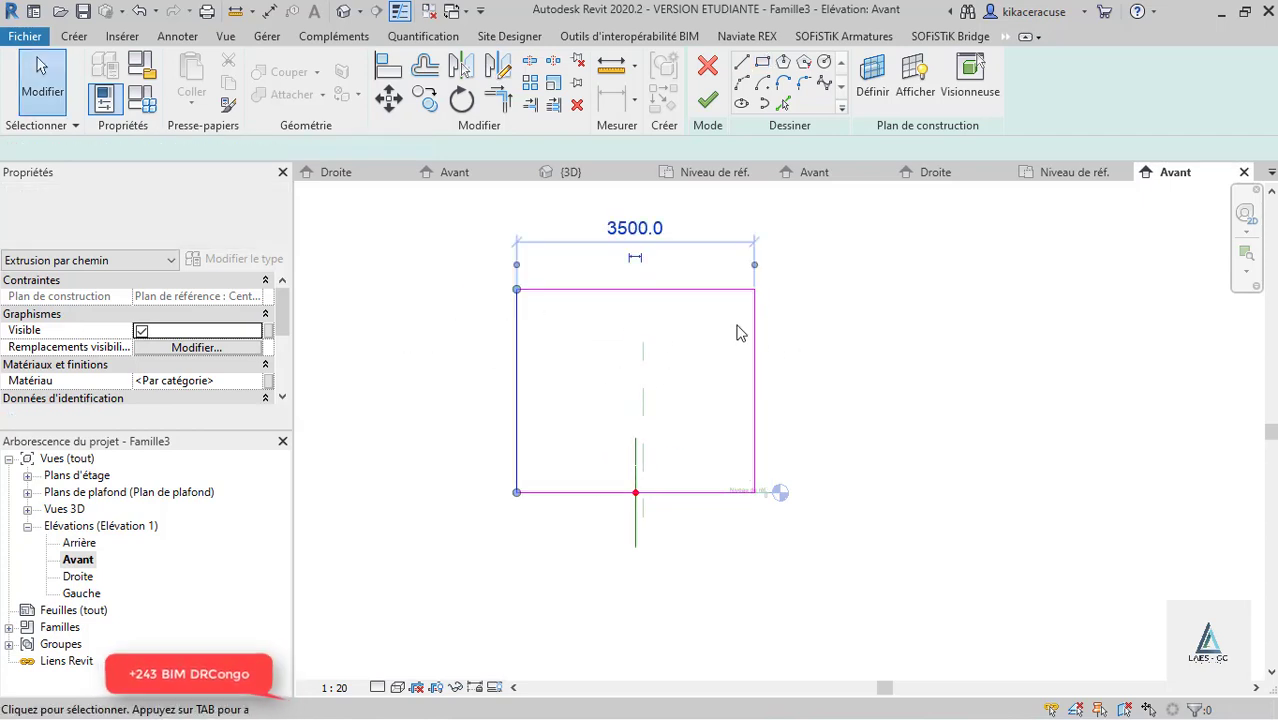
pyautogui.moveTo(754, 264); pyautogui.dragTo(643, 416)
pyautogui.click(576, 224)
pyautogui.press('Escape')
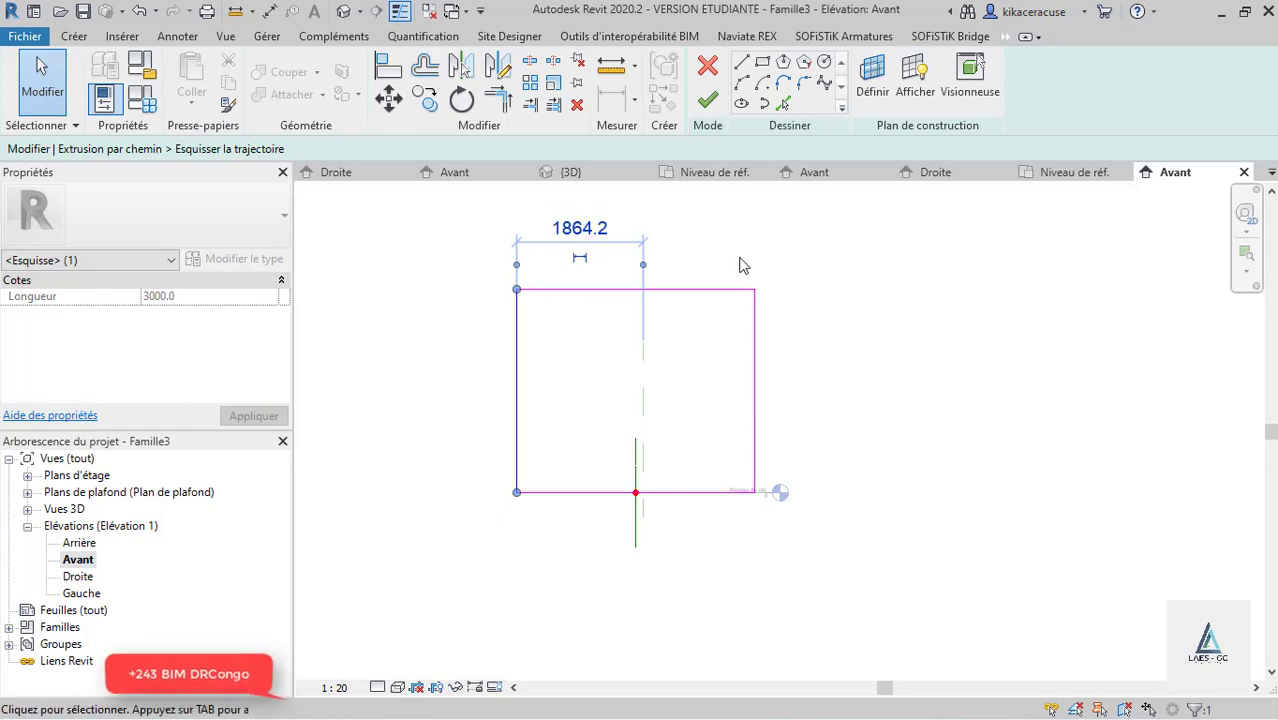
# Step: Set the family's length units to centimetres
pyautogui.press('n')
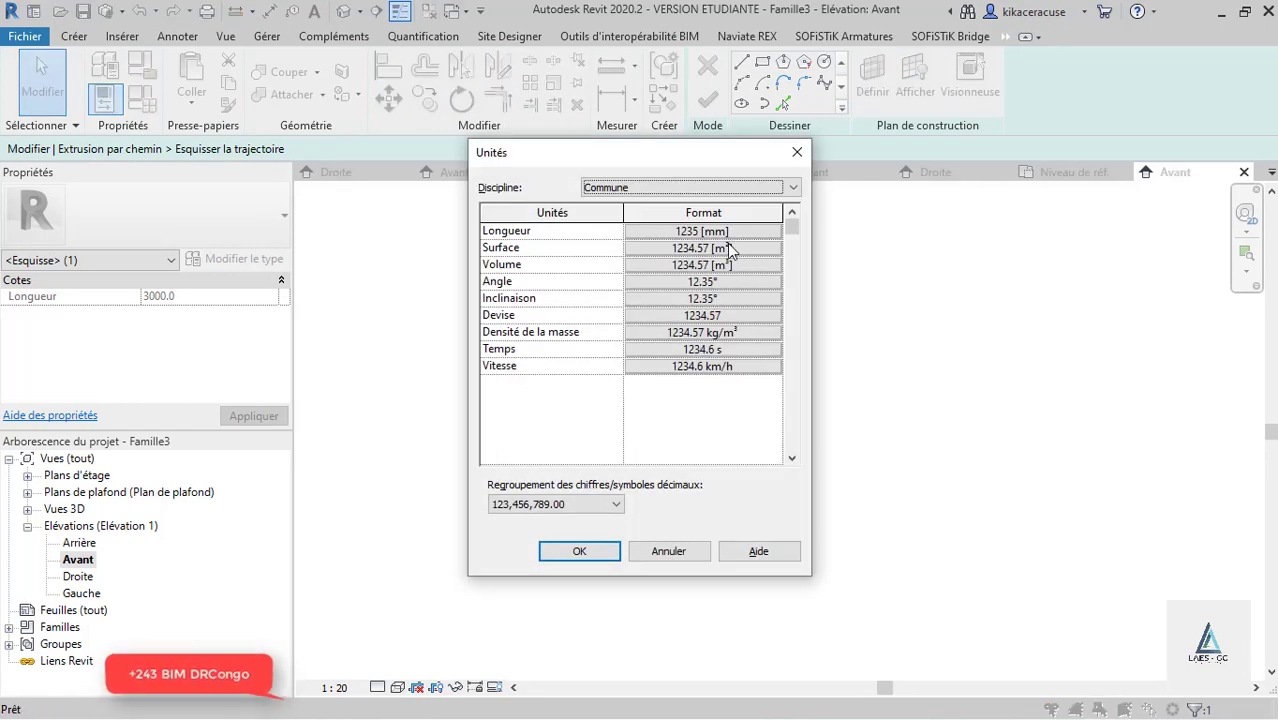
pyautogui.click(701, 231)
pyautogui.click(632, 264)
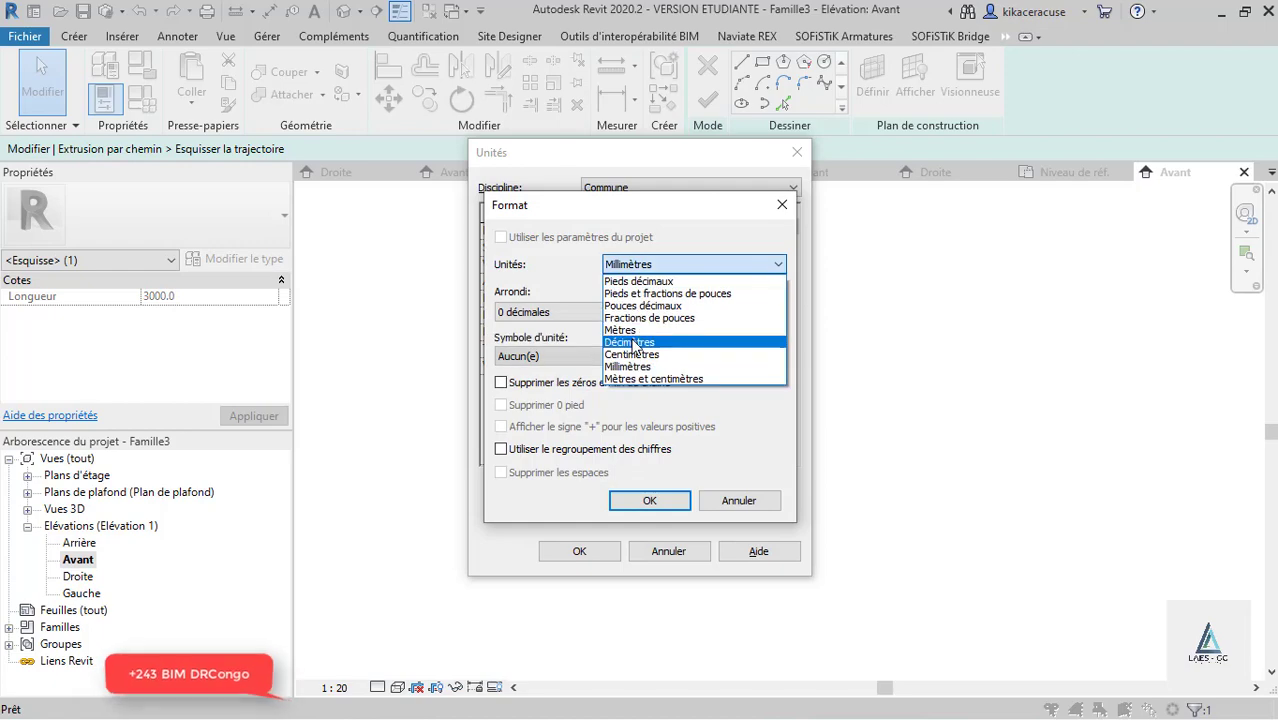
pyautogui.click(631, 354)
pyautogui.click(649, 501)
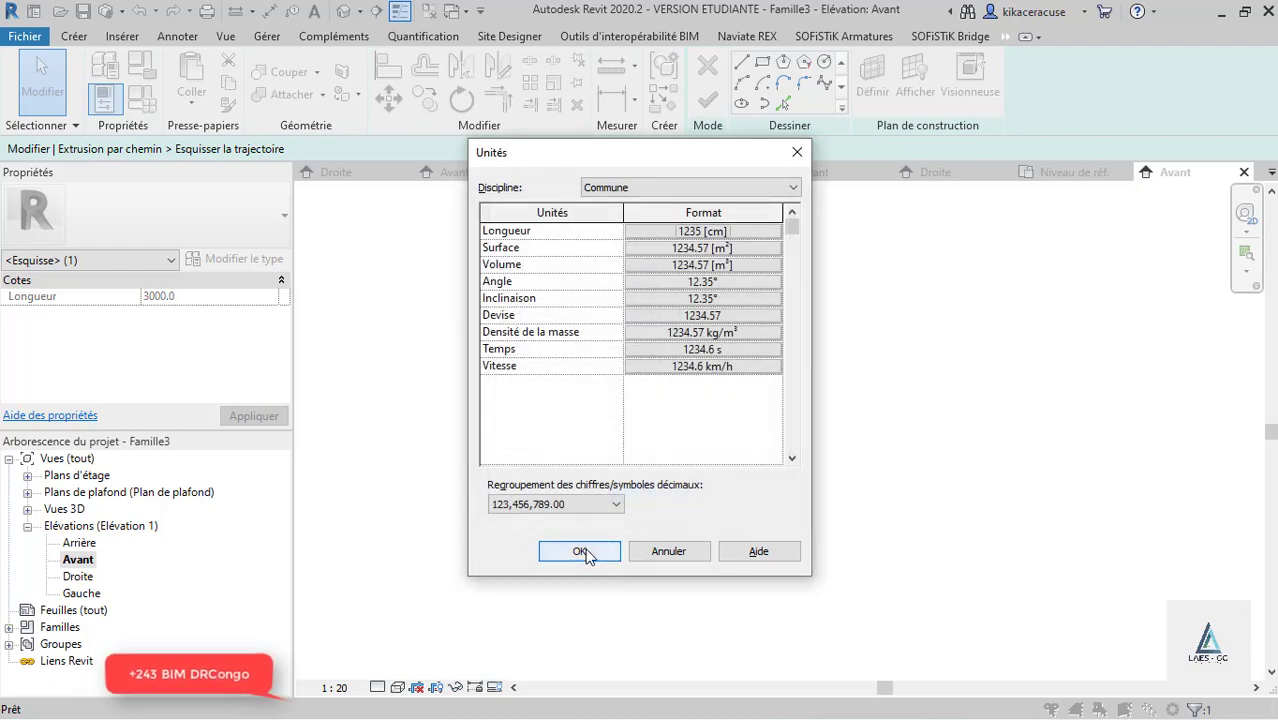
pyautogui.click(582, 551)
# Step: Set the distance from the rectangle's left edge to the vertical centre plane to 120 cm
pyautogui.click(582, 300)
pyautogui.click(588, 293)
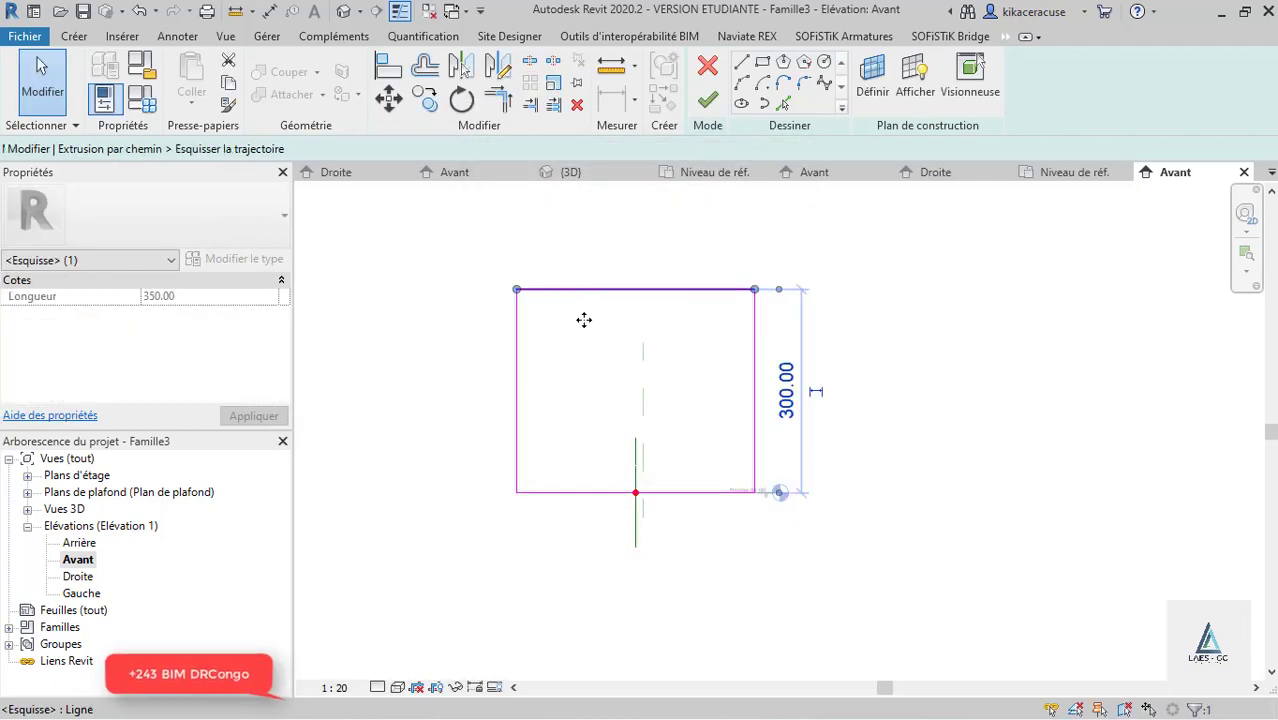
pyautogui.click(522, 371)
pyautogui.click(565, 290)
pyautogui.click(590, 229)
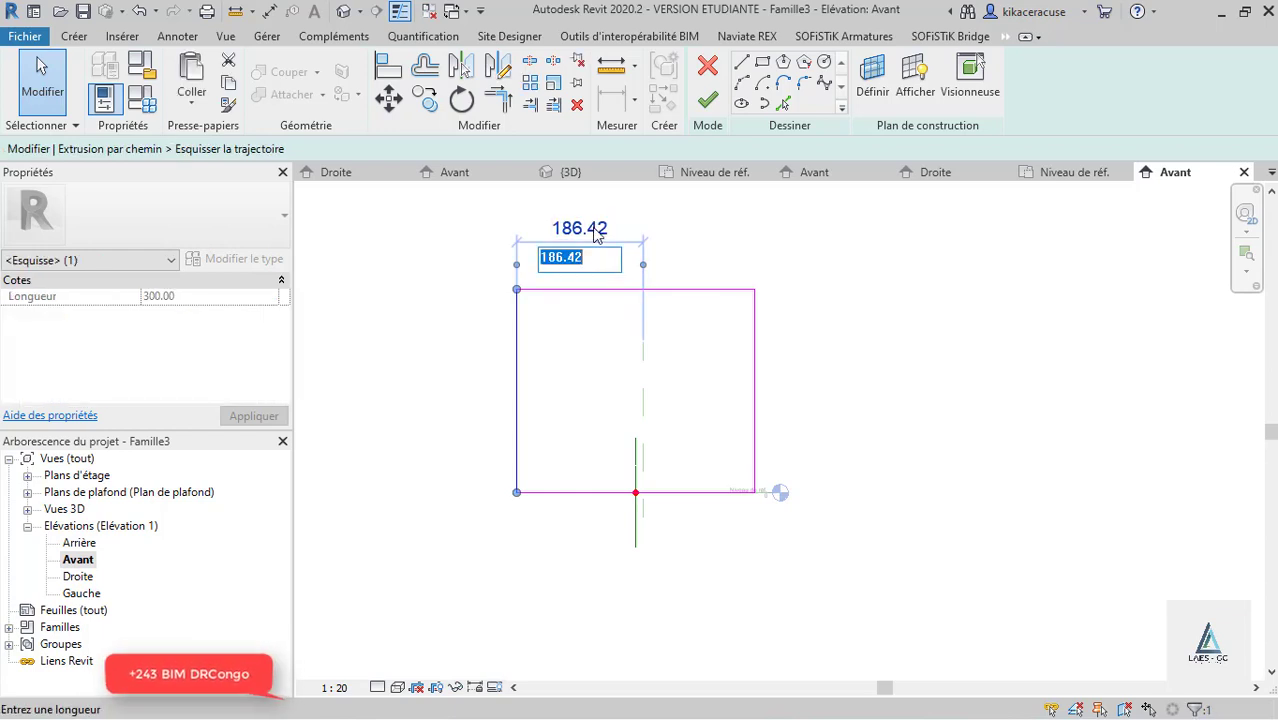
pyautogui.write('120')
pyautogui.press('Return')
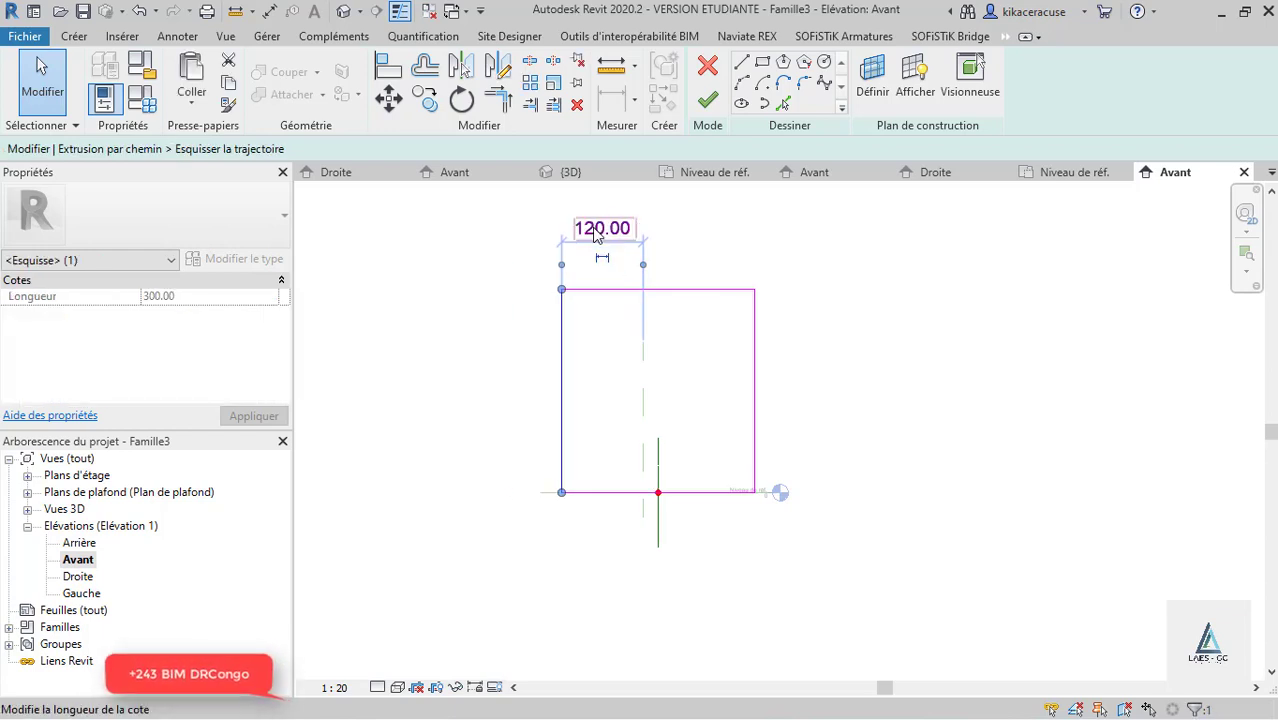
# Step: Set the path rectangle's width to 240 cm by repositioning its right edge
pyautogui.click(796, 419)
pyautogui.click(754, 419)
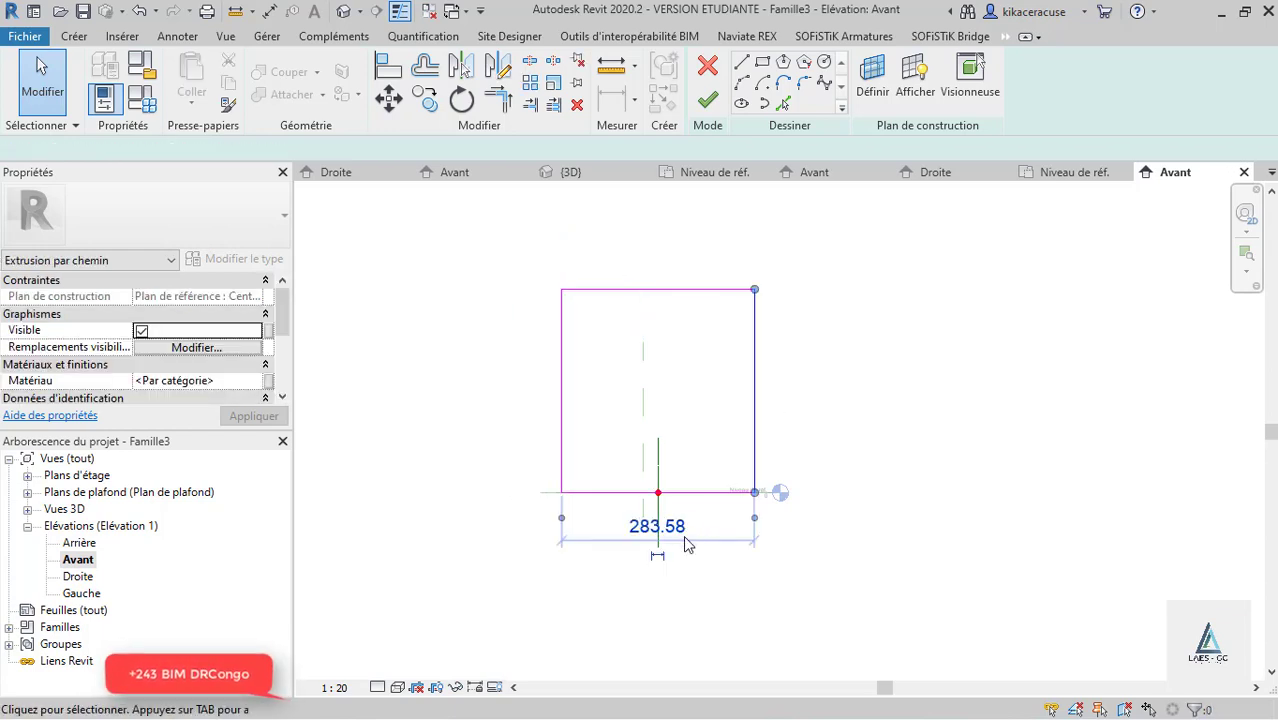
pyautogui.click(658, 527)
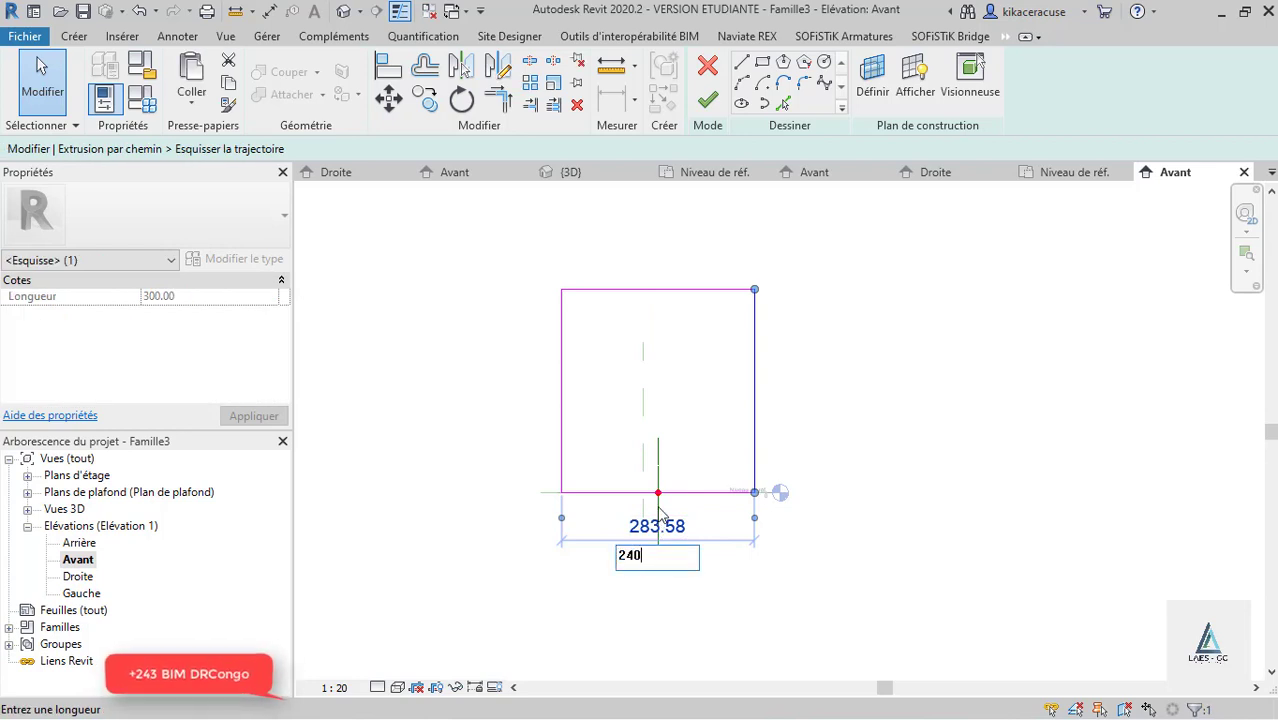
pyautogui.press('Return')
pyautogui.click(826, 382)
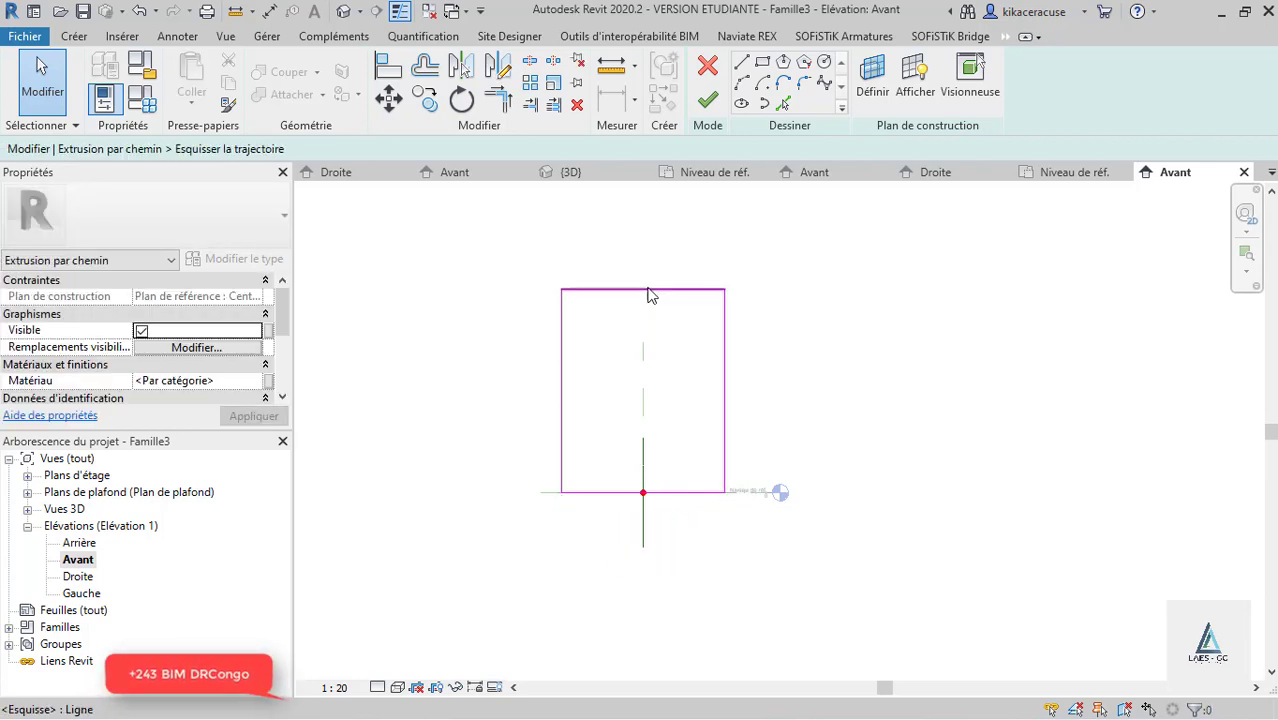
# Step: Set the path rectangle's height to 260 cm by repositioning its top edge
pyautogui.click(724, 380)
pyautogui.click(758, 398)
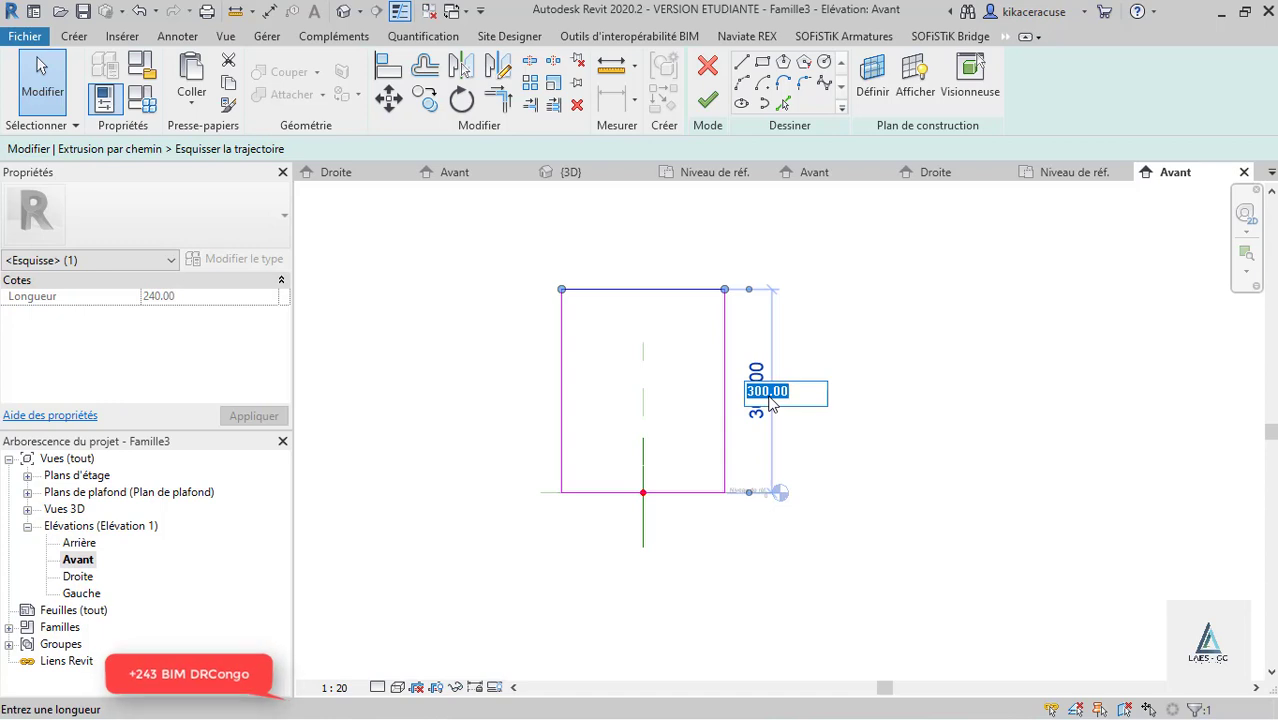
pyautogui.write('260')
pyautogui.press('Return')
pyautogui.click(765, 402)
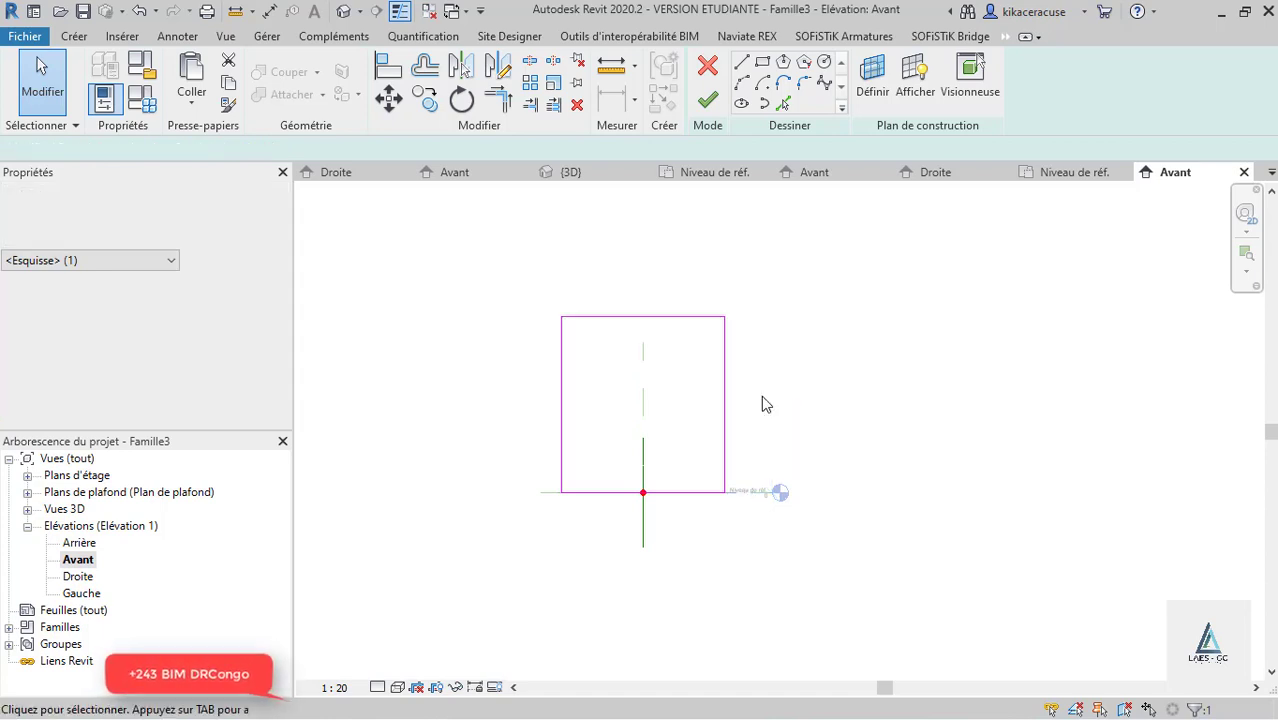
# Step: Draw a second rectangle inside the path rectangle with a 5 cm inward offset
pyautogui.scroll(2, 707, 405)
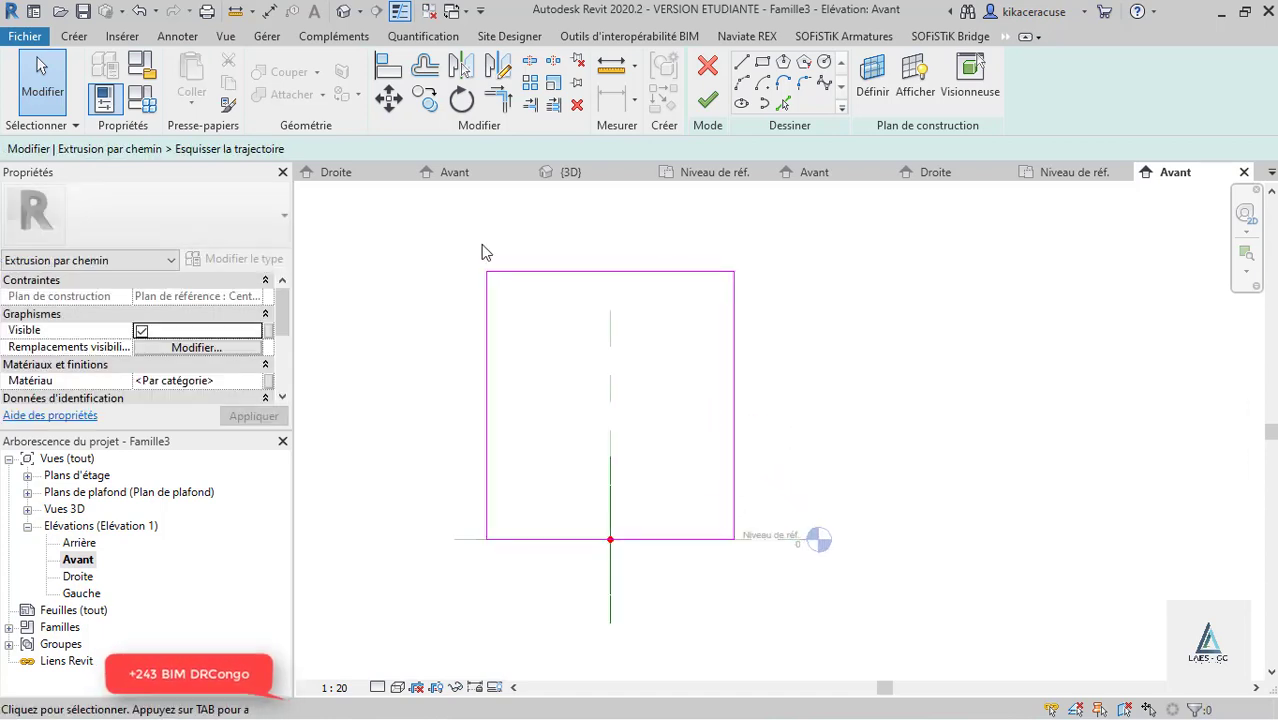
pyautogui.click(762, 62)
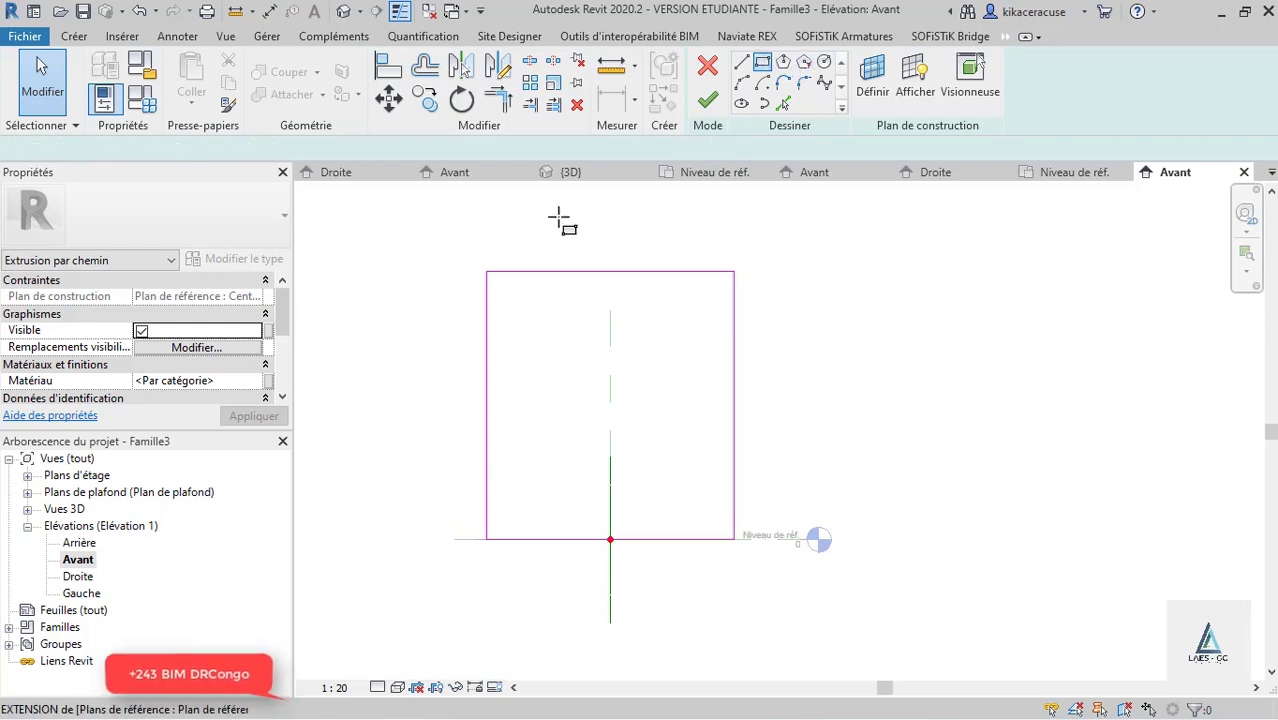
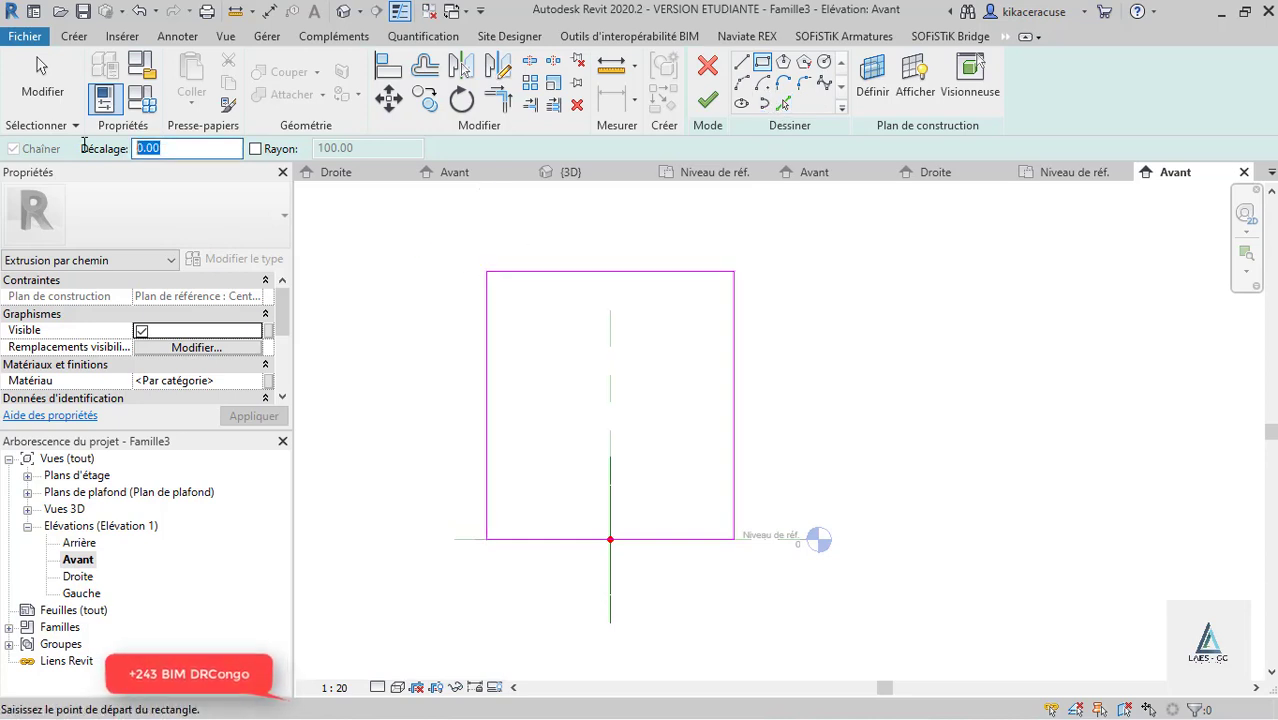
pyautogui.click(487, 272)
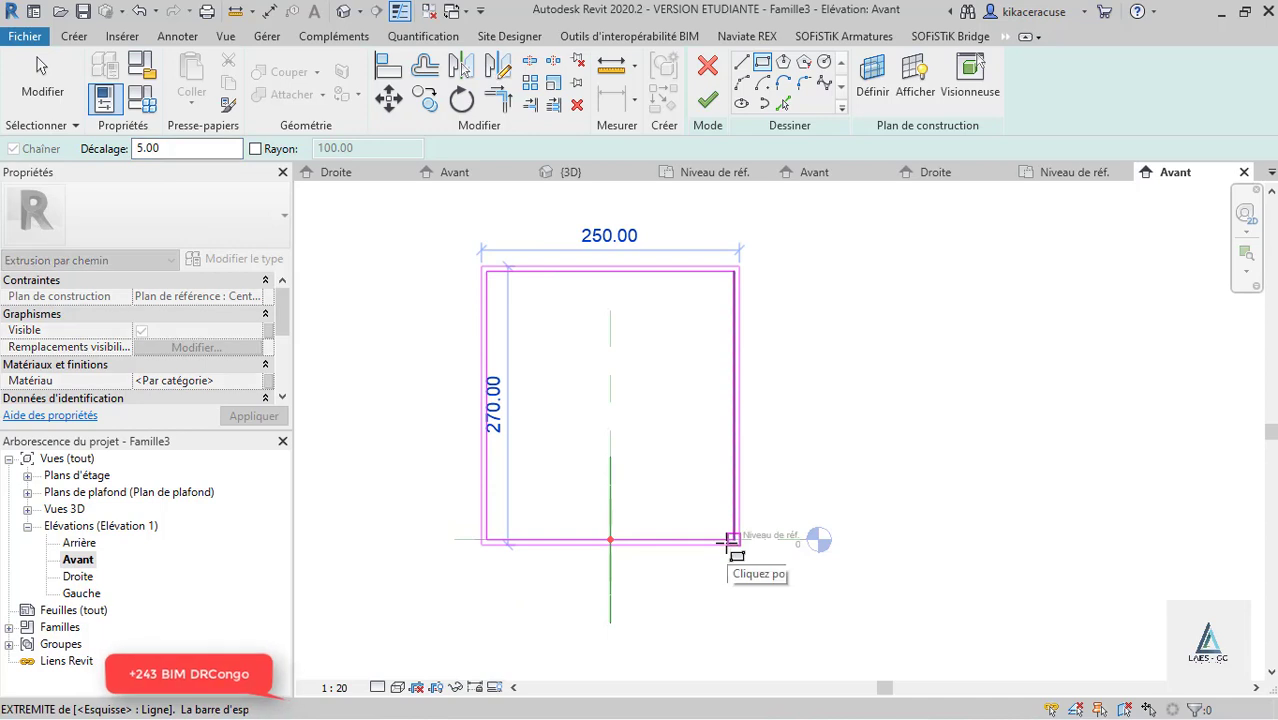
pyautogui.click(734, 539)
pyautogui.press('Escape')
pyautogui.press('Escape')
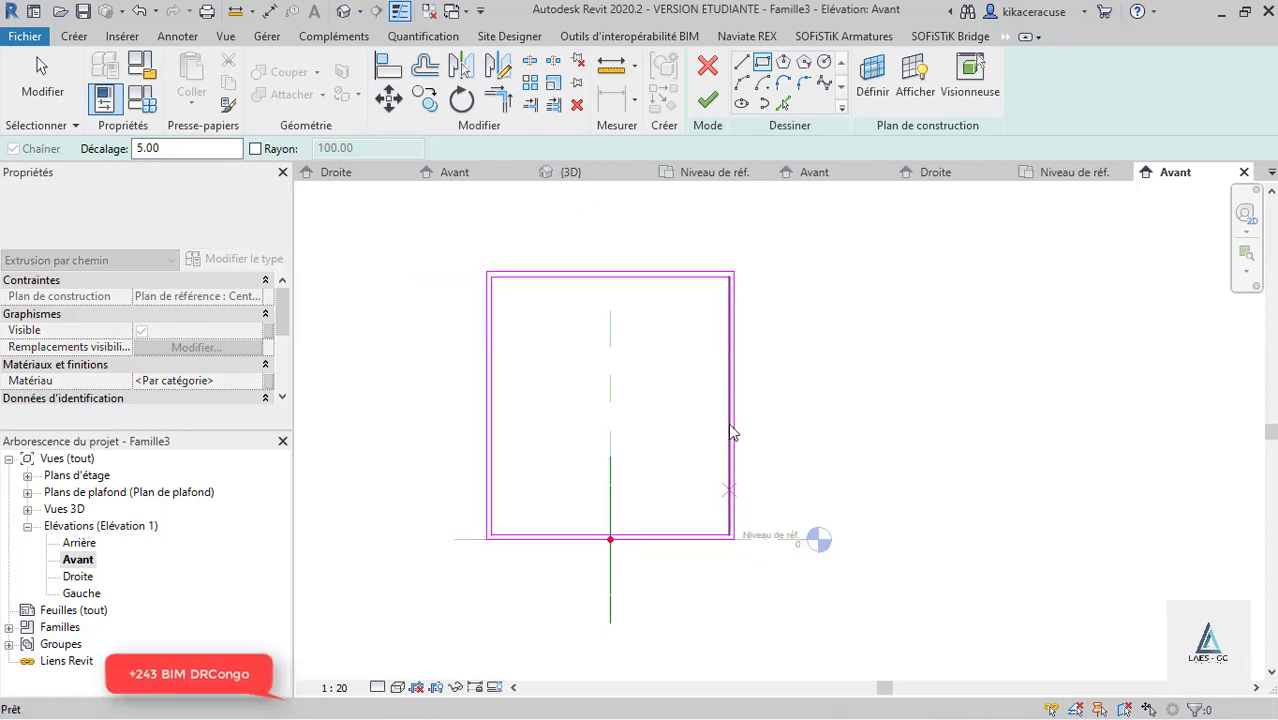
# Step: Delete the four lines of the outer rectangle and finish the path sketch with the inner rectangle
pyautogui.click(733, 434)
pyautogui.press('Escape')
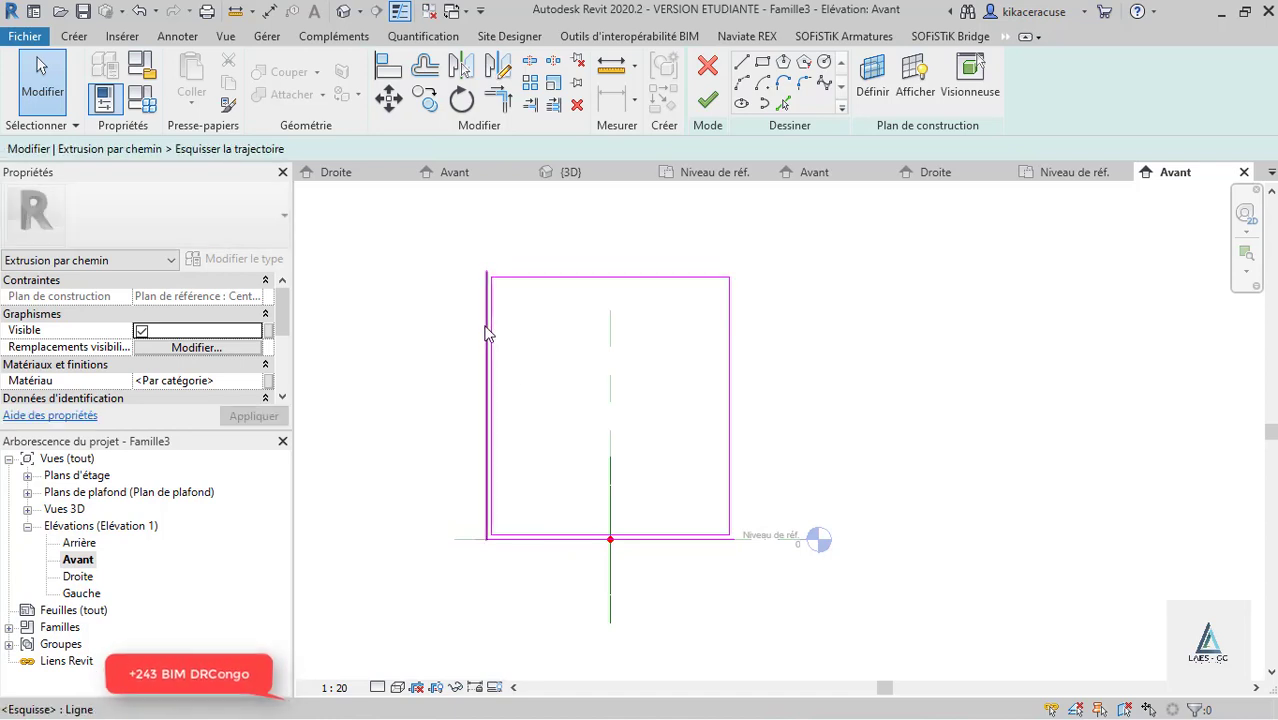
pyautogui.click(658, 553)
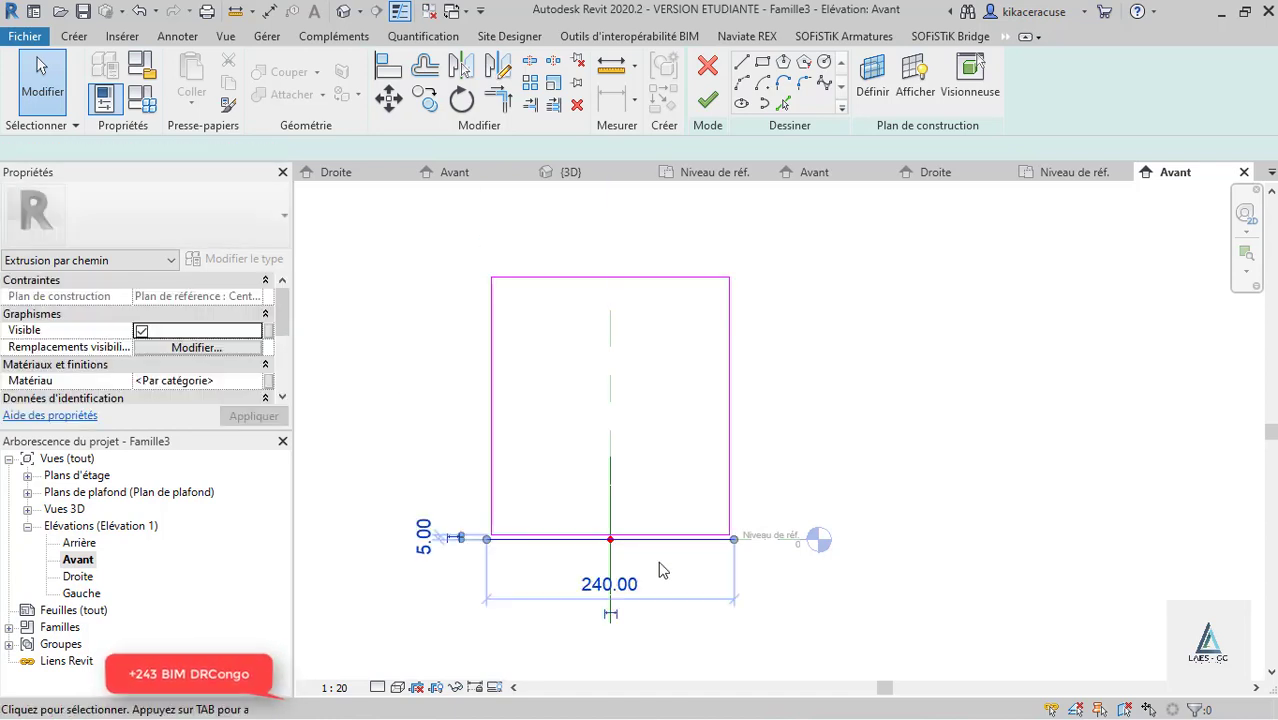
pyautogui.press('Delete')
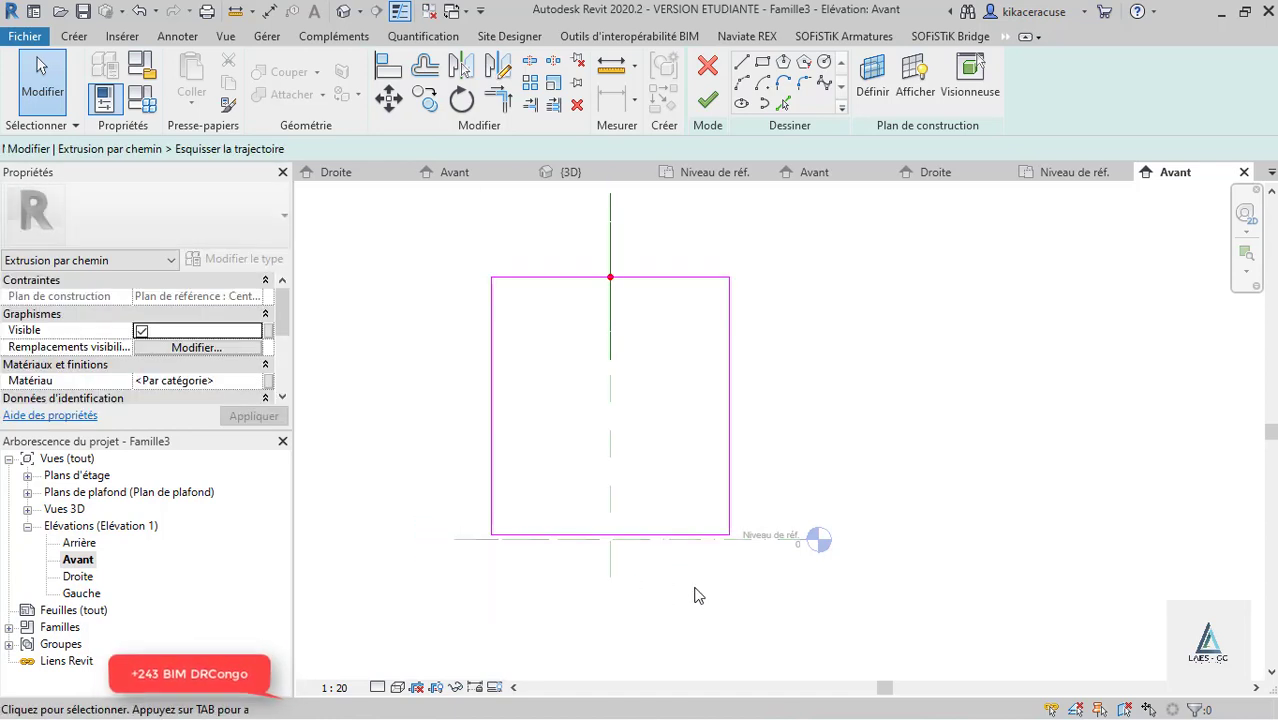
pyautogui.click(709, 100)
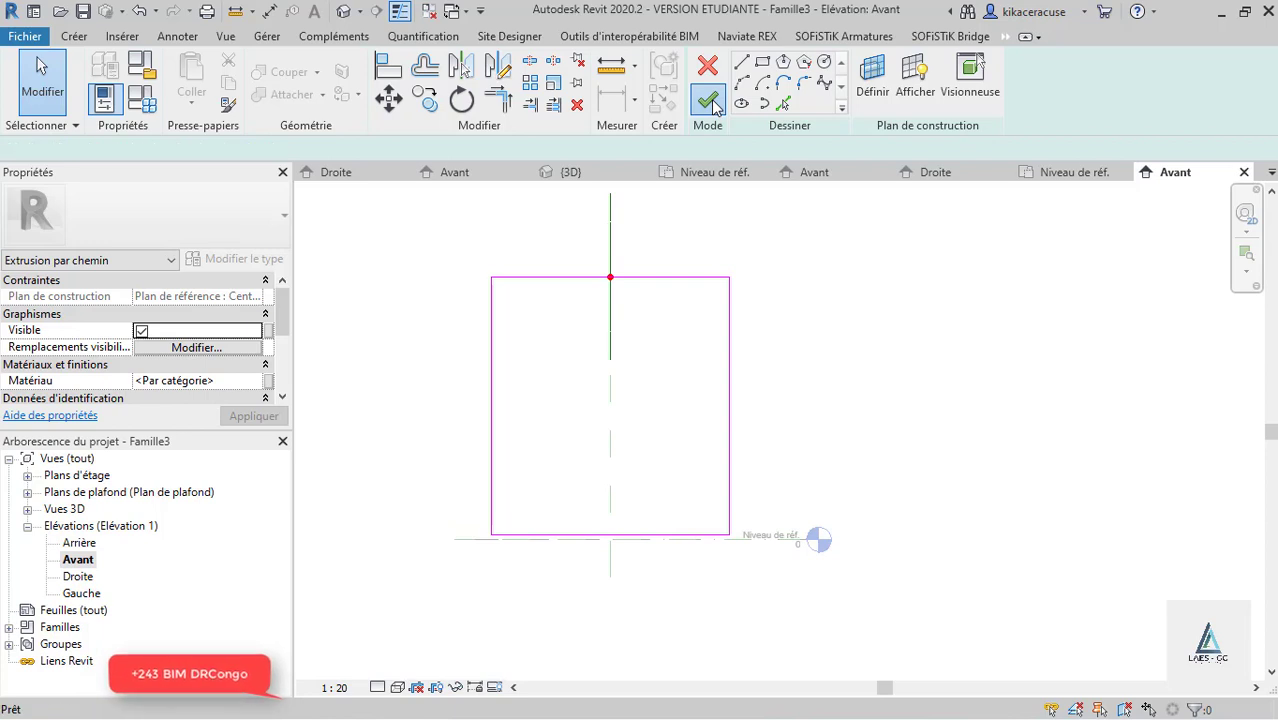
# Step: Open the Droite elevation and start sketching the sweep's profile at the path's top edge
pyautogui.doubleClick(77, 577)
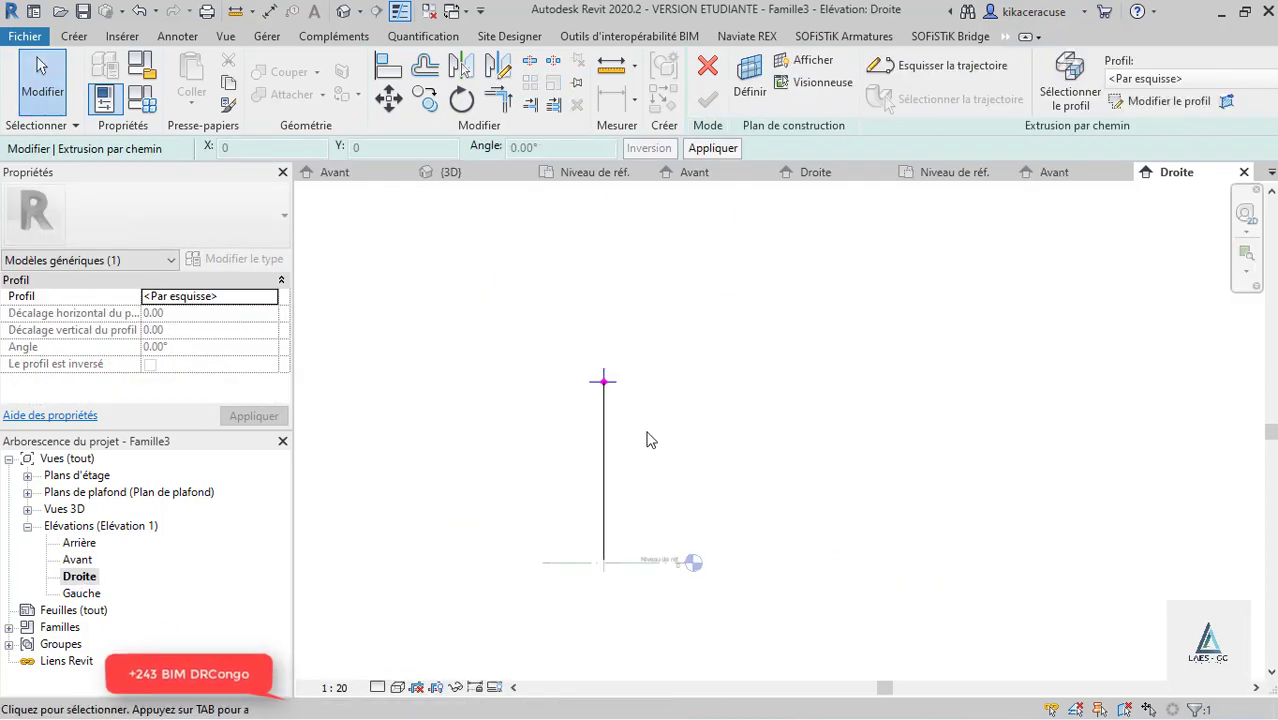
pyautogui.scroll(5, 585, 374)
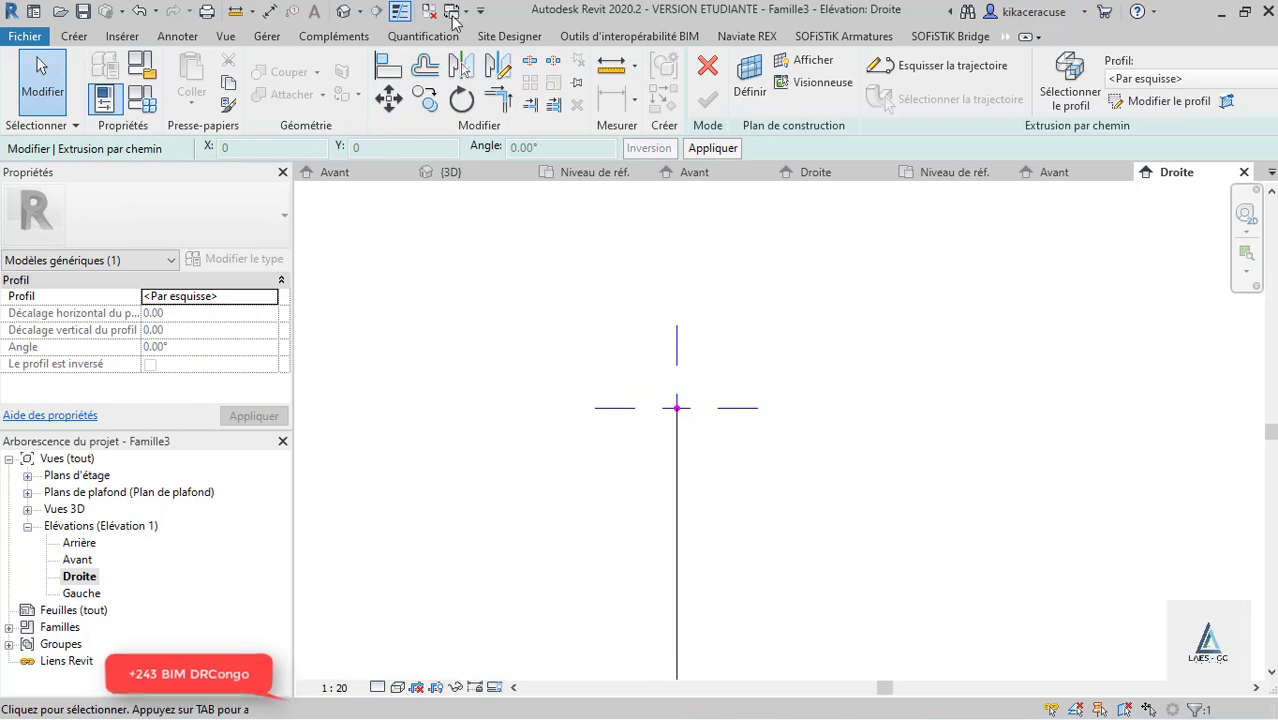
pyautogui.click(78, 37)
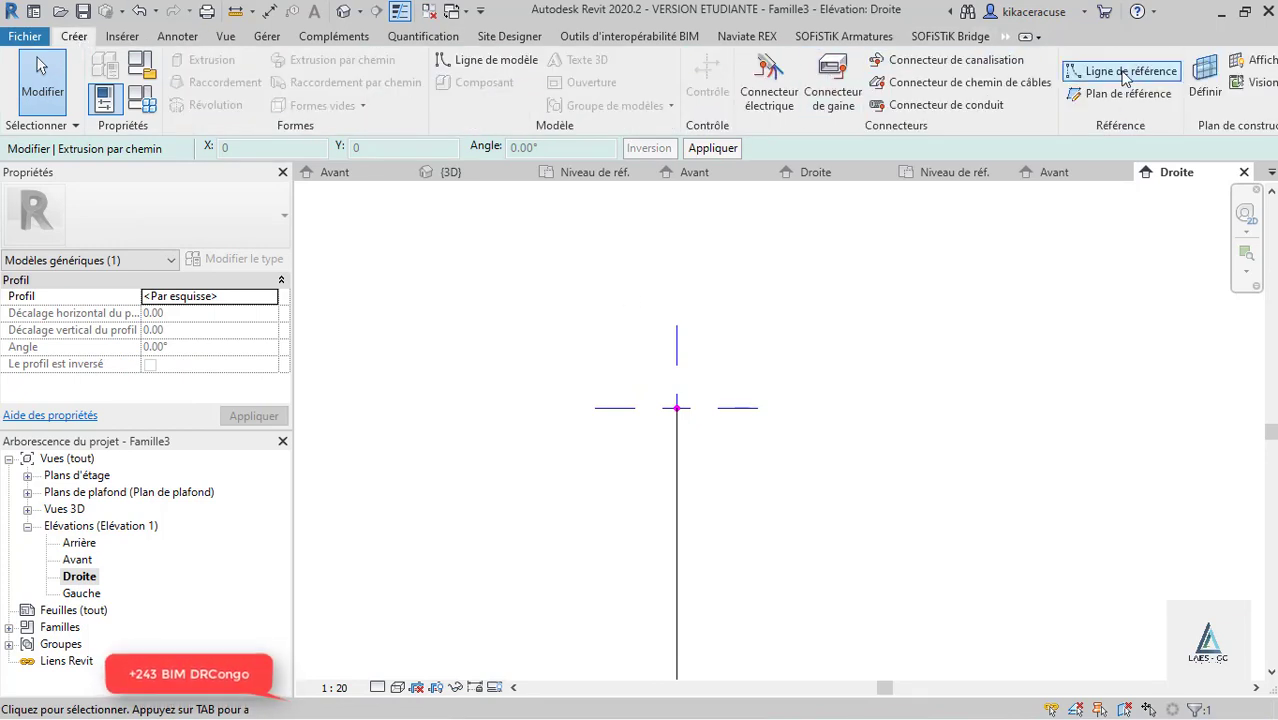
pyautogui.click(1030, 57)
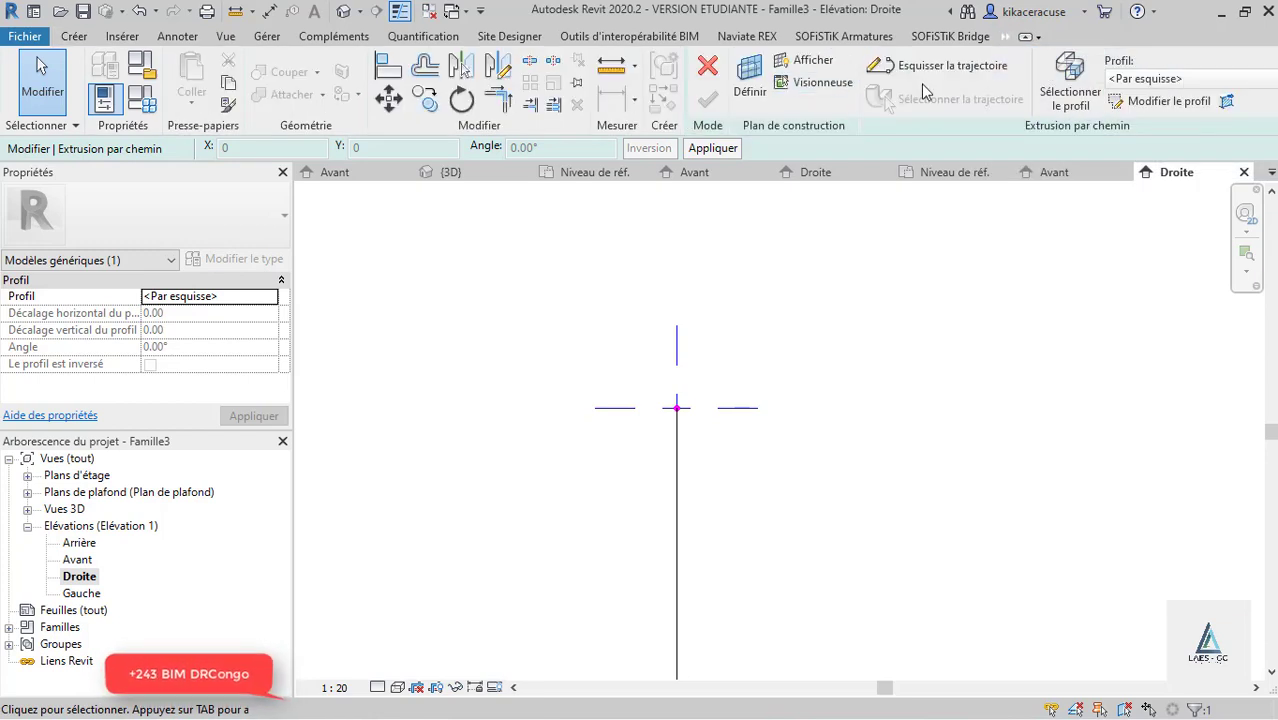
pyautogui.click(1160, 101)
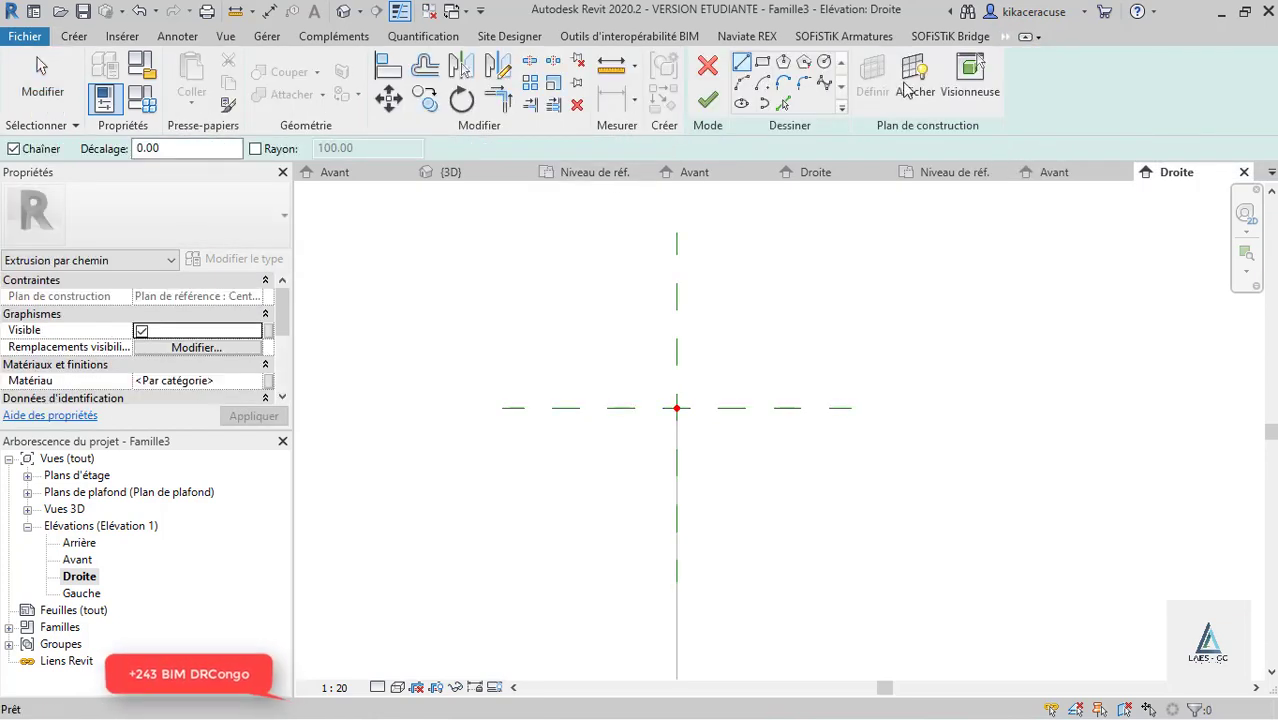
# Step: Sketch a vertical profile line to the left of the vertical centre plane, crossing the horizontal profile plane
pyautogui.click(748, 70)
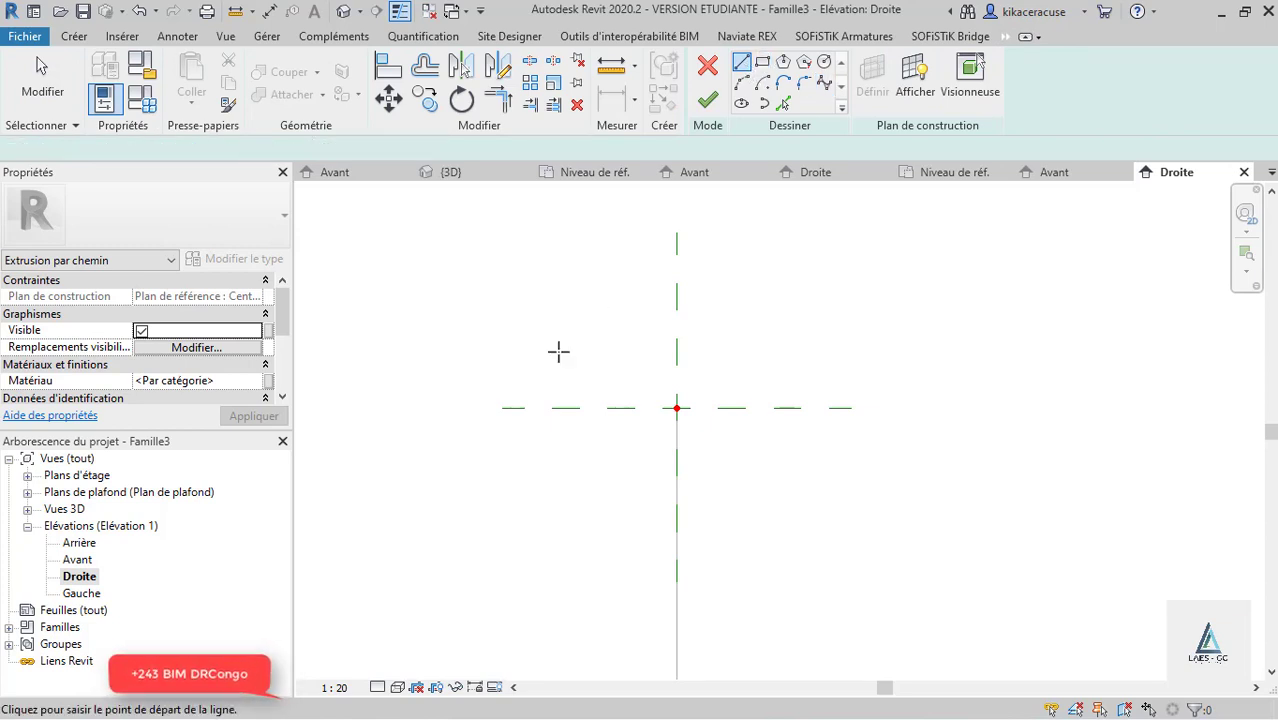
pyautogui.click(590, 302)
pyautogui.click(591, 493)
pyautogui.press('Escape')
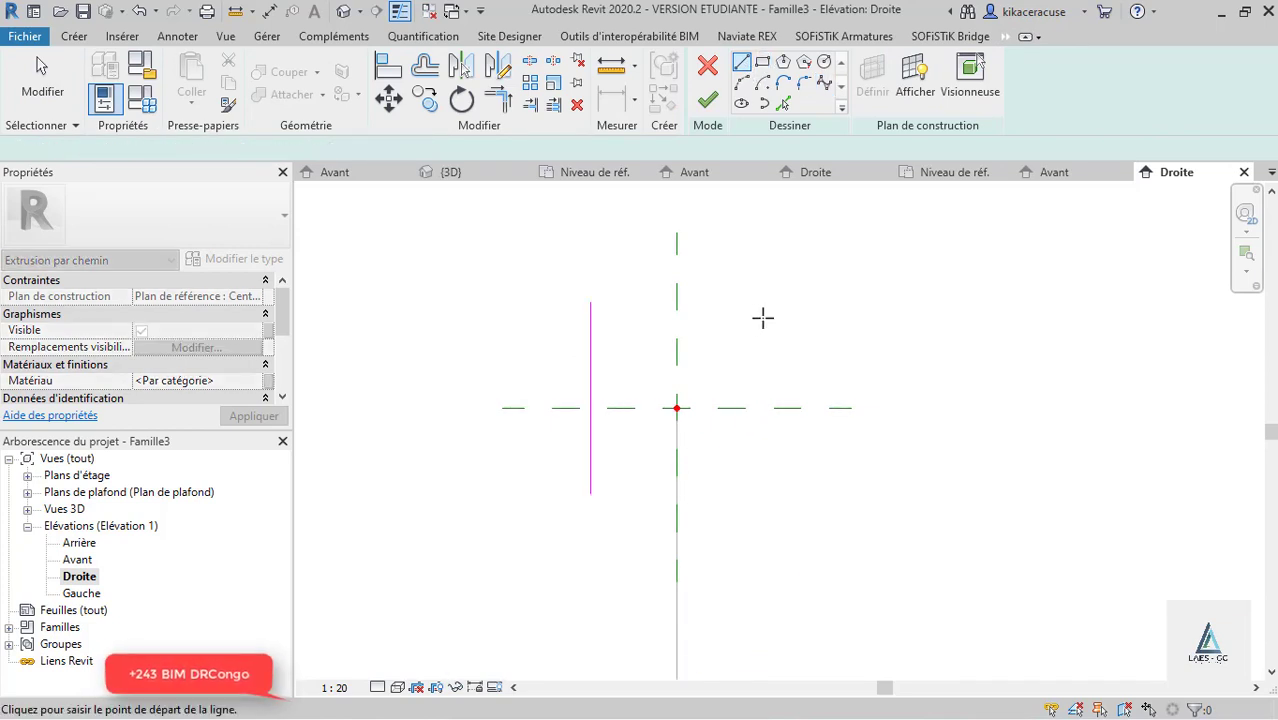
# Step: Sketch a second vertical profile line about 40 cm long to the right of the vertical centre plane, crossing the horizontal plane
pyautogui.click(755, 302)
pyautogui.click(756, 477)
pyautogui.press('Escape')
pyautogui.press('Escape')
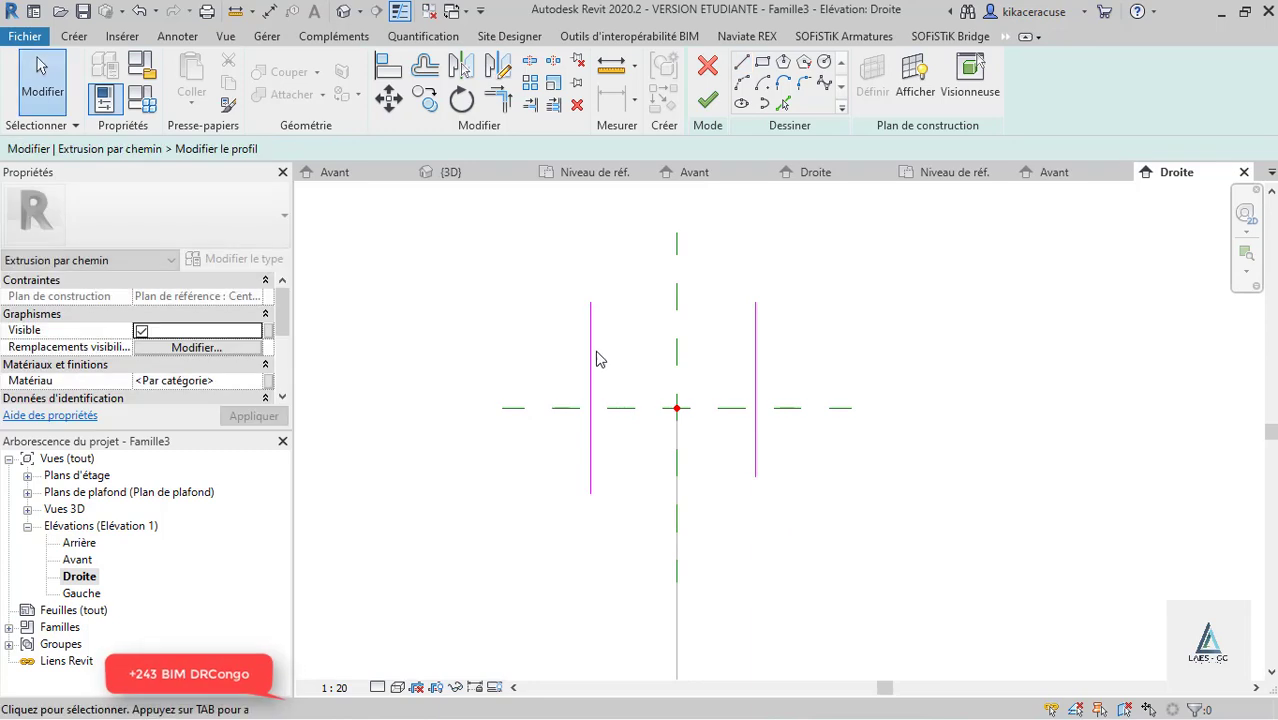
# Step: Set the left vertical profile line's distance from the vertical centre plane to 15 cm
pyautogui.click(591, 362)
pyautogui.moveTo(757, 273); pyautogui.dragTo(677, 300)
pyautogui.click(630, 243)
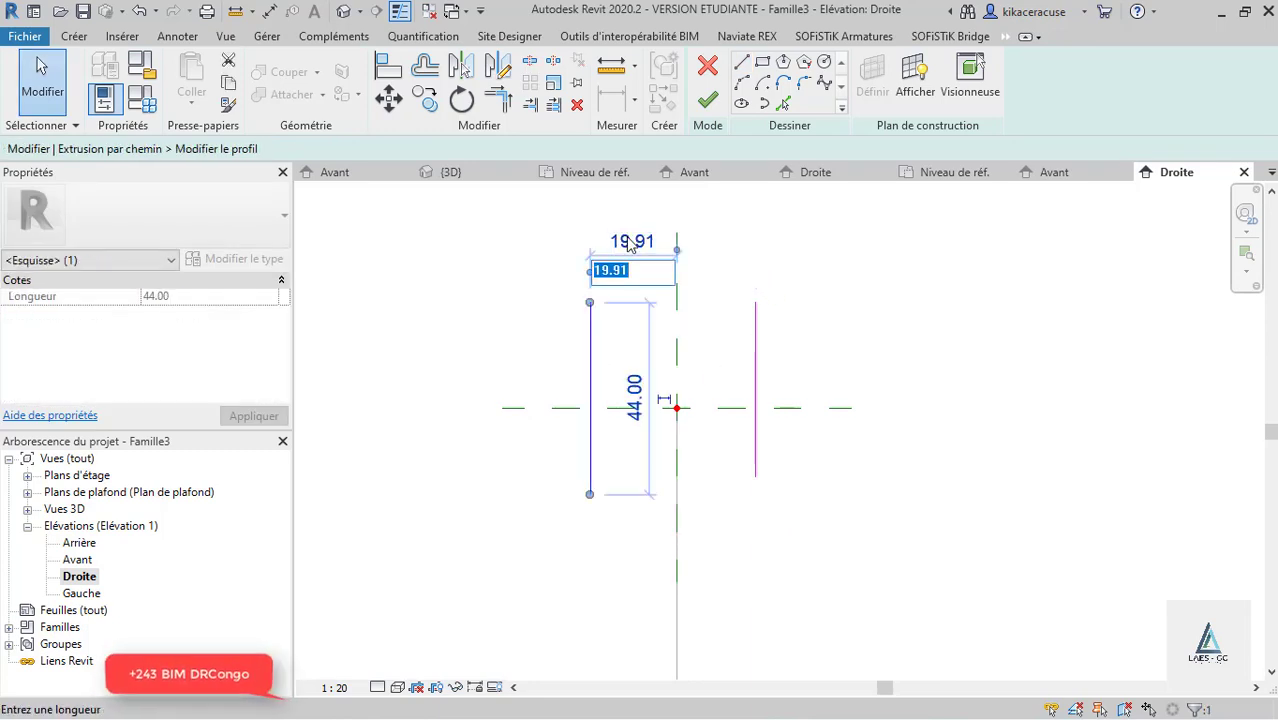
pyautogui.write('15')
pyautogui.press('Return')
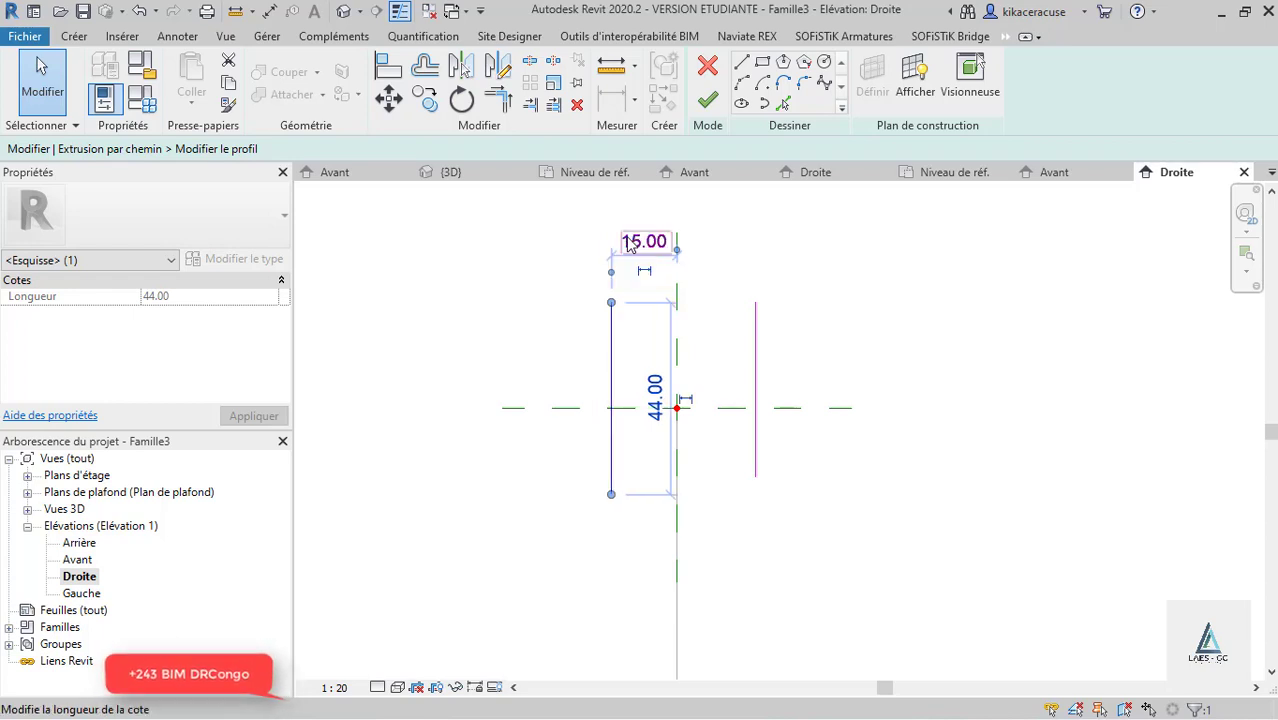
pyautogui.press('Escape')
# Step: Set the right vertical line's distance from the left vertical line to 30 cm
pyautogui.click(755, 410)
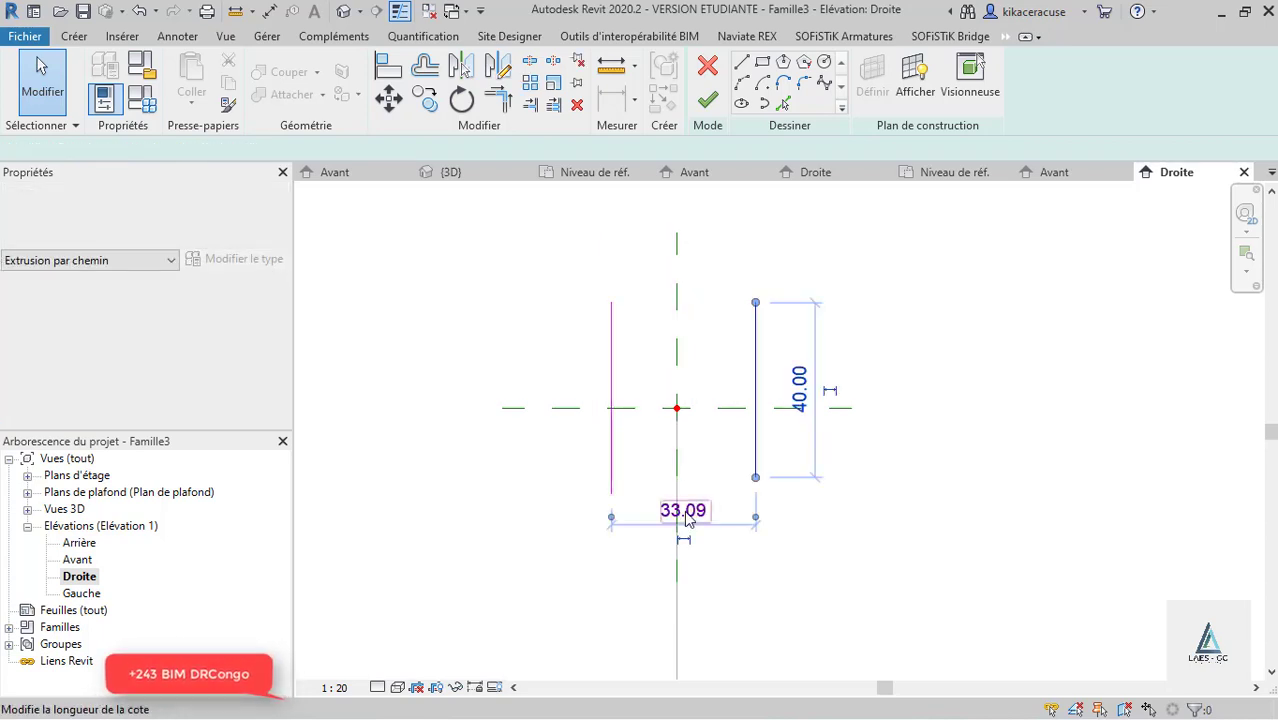
pyautogui.click(684, 512)
pyautogui.write('30')
pyautogui.press('Return')
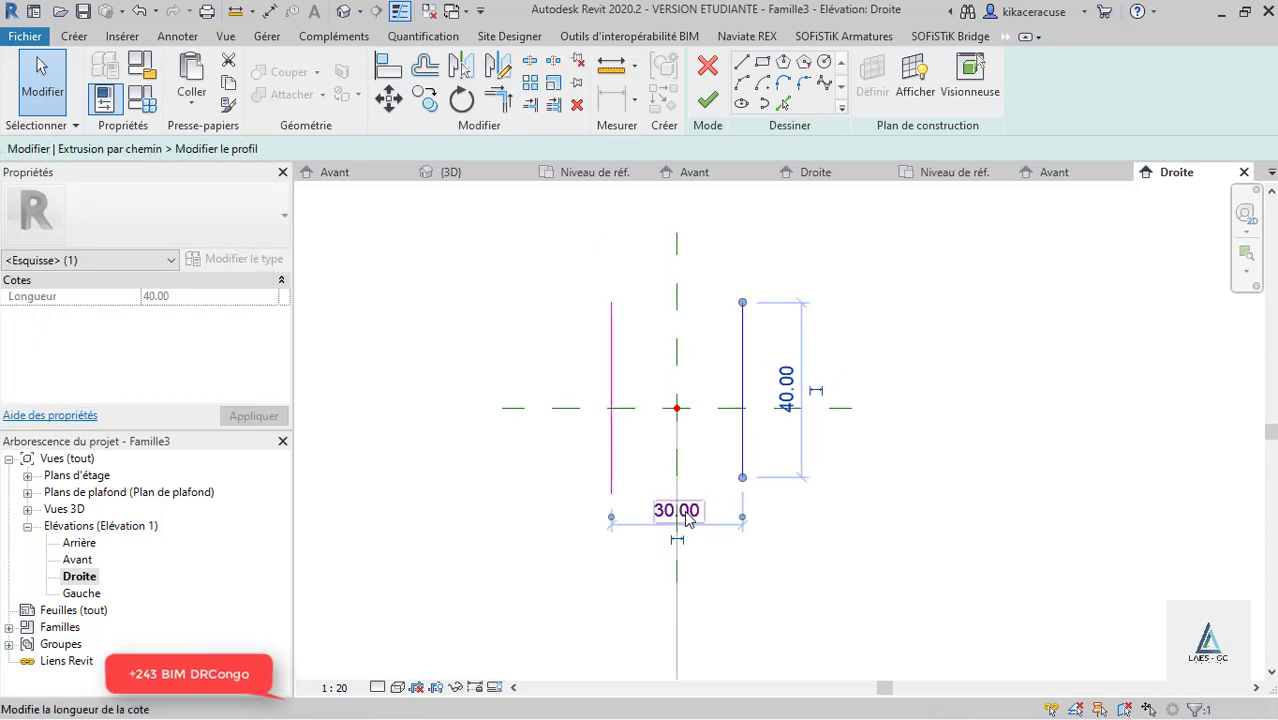
pyautogui.press('Escape')
# Step: Draw a horizontal line along the horizontal plane connecting the two vertical profile lines
pyautogui.click(741, 62)
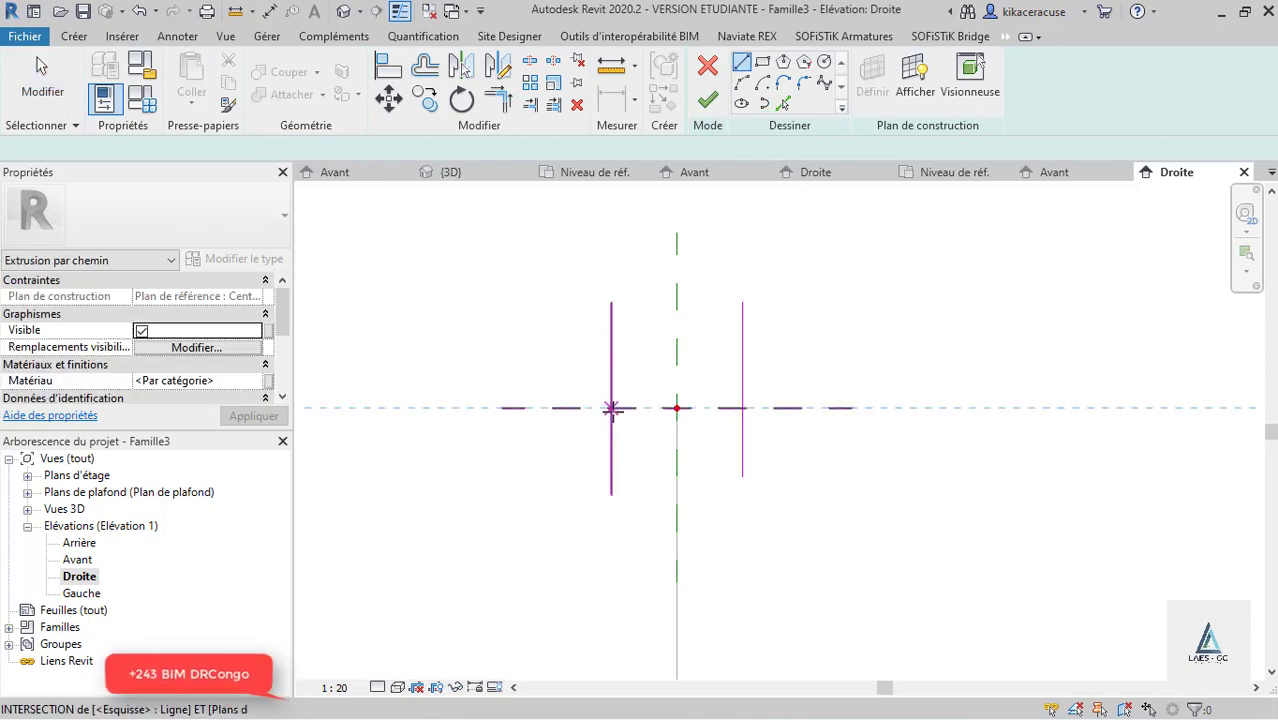
pyautogui.click(611, 408)
pyautogui.click(742, 408)
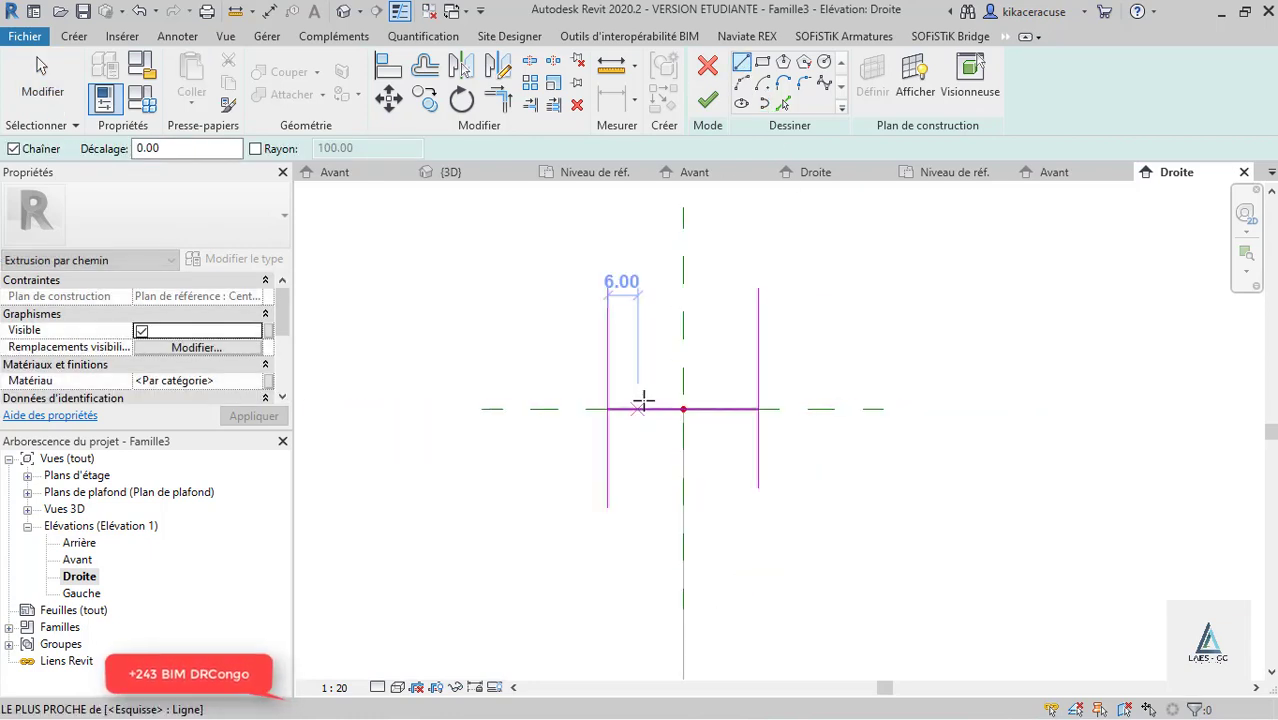
pyautogui.scroll(5, 670, 393)
pyautogui.scroll(-2, 770, 410)
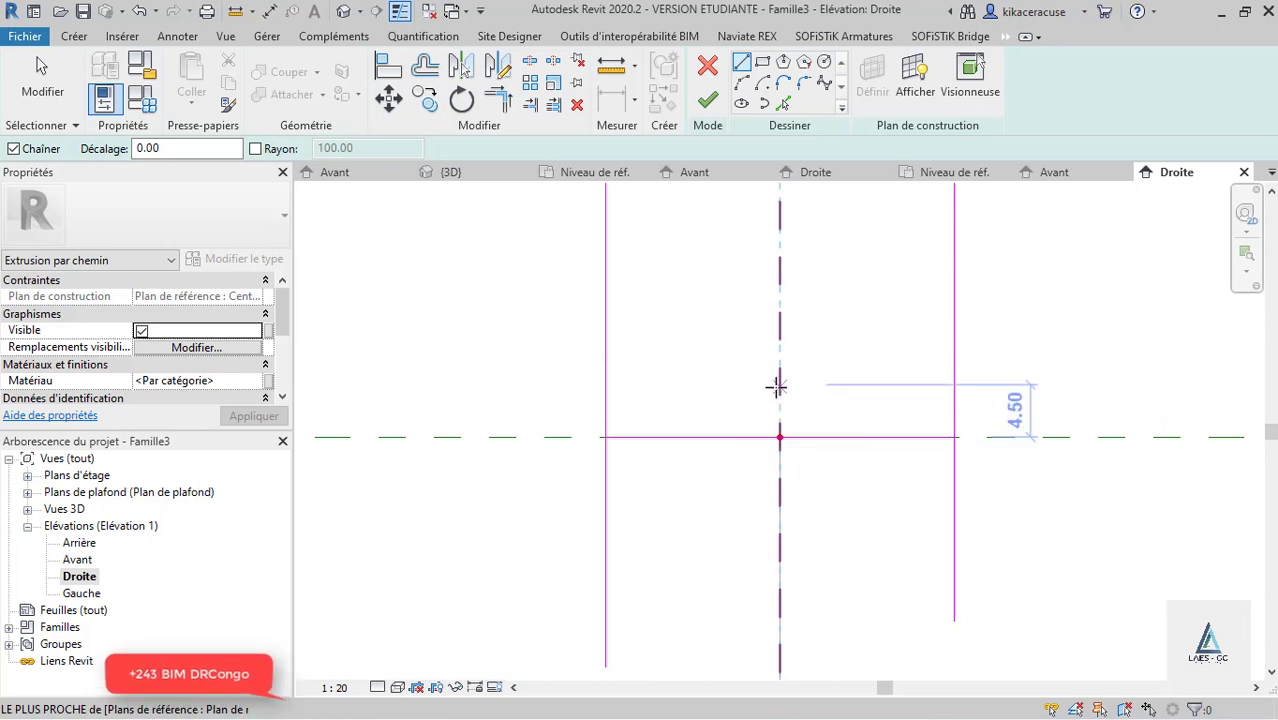
pyautogui.click(780, 379)
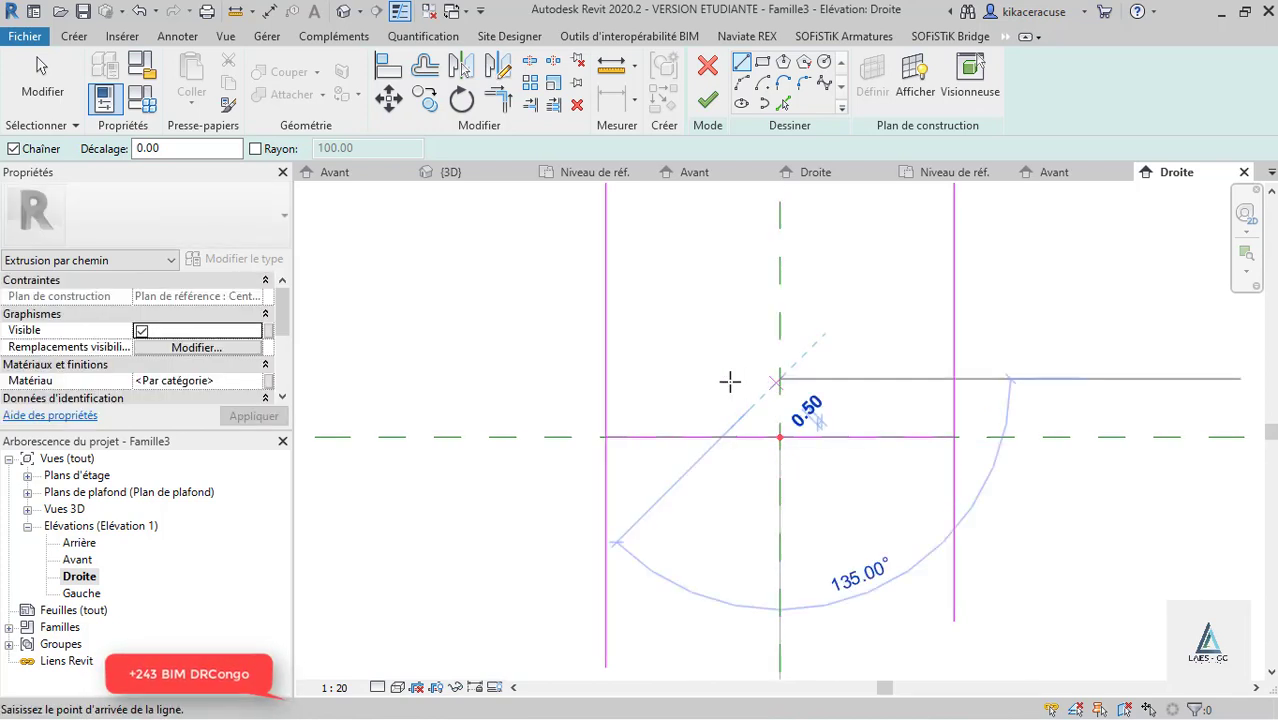
pyautogui.click(688, 379)
pyautogui.press('Escape')
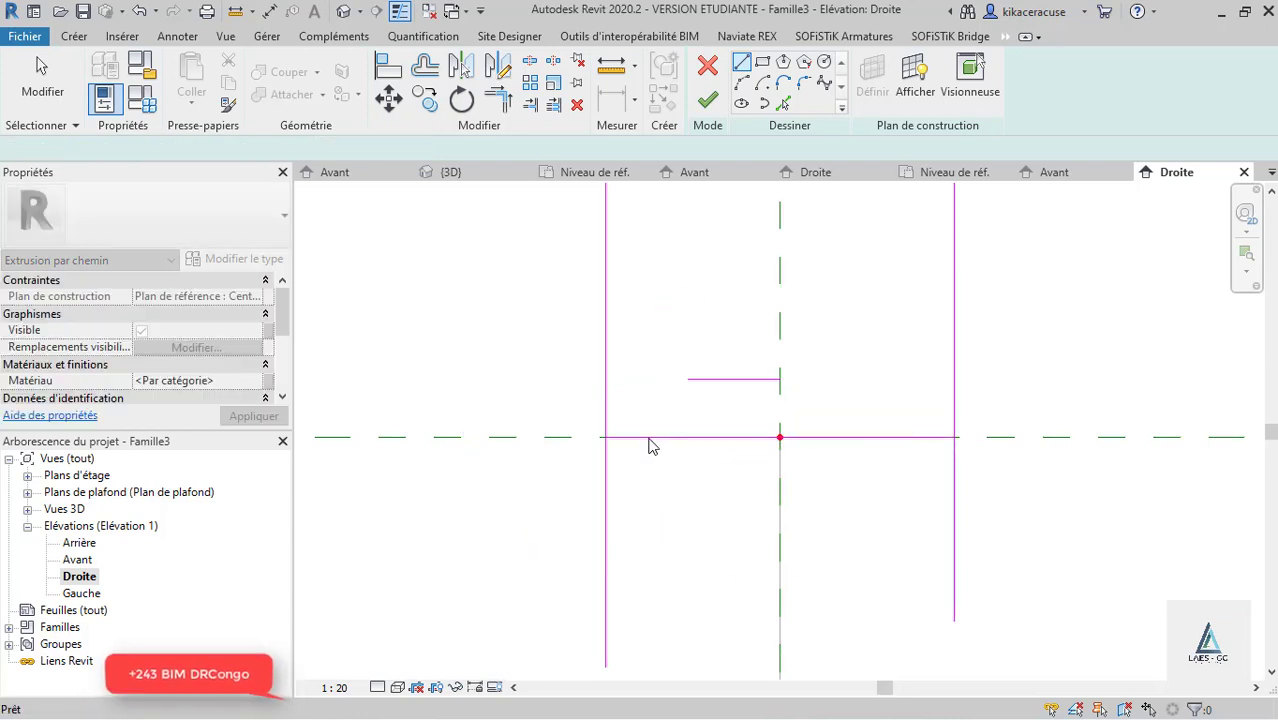
pyautogui.click(650, 437)
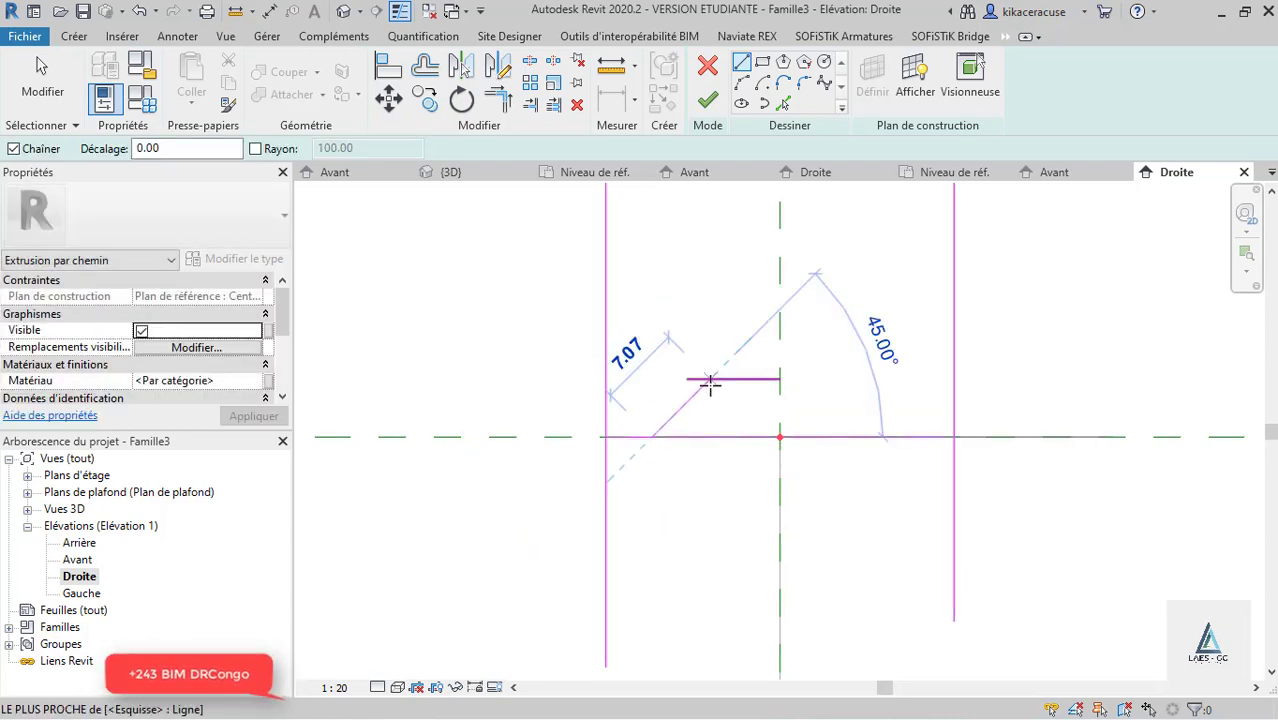
pyautogui.press('Escape')
pyautogui.press('Escape')
pyautogui.click(755, 380)
pyautogui.press('Delete')
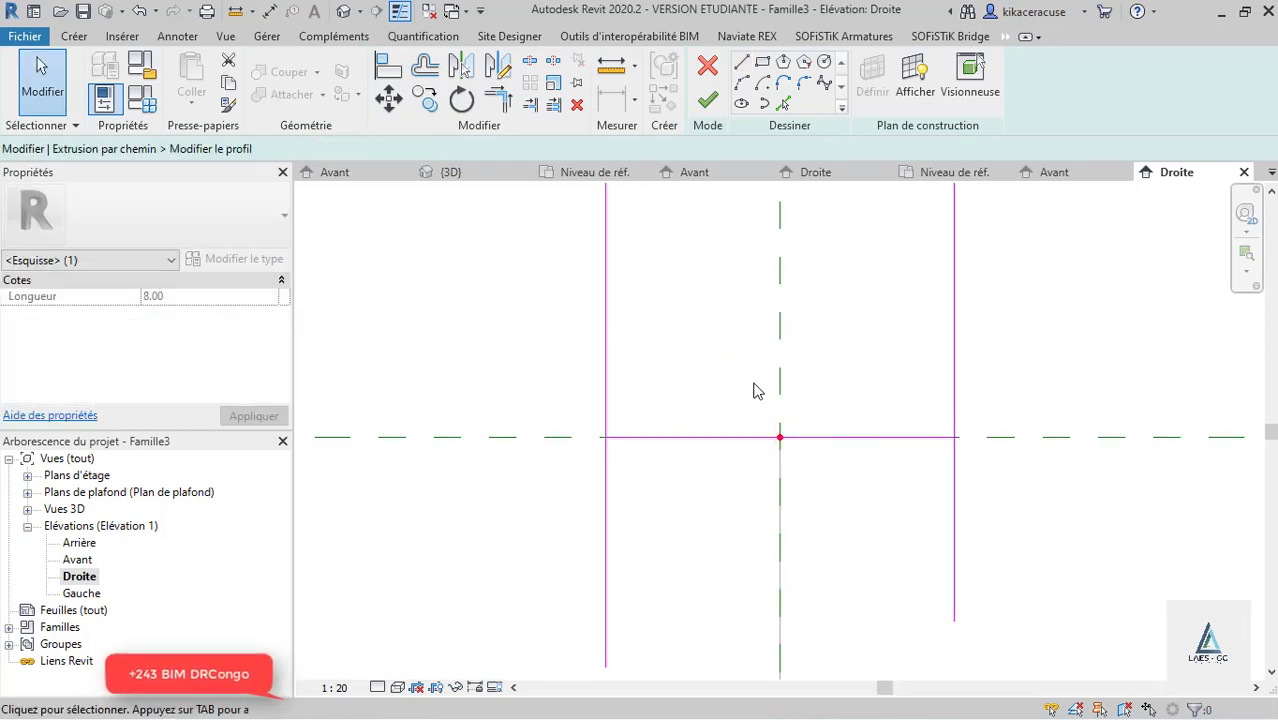
# Step: Sketch a 6 cm horizontal line leftward from the vertical centre plane, 3.5 cm above the connecting line
pyautogui.scroll(2, 783, 413)
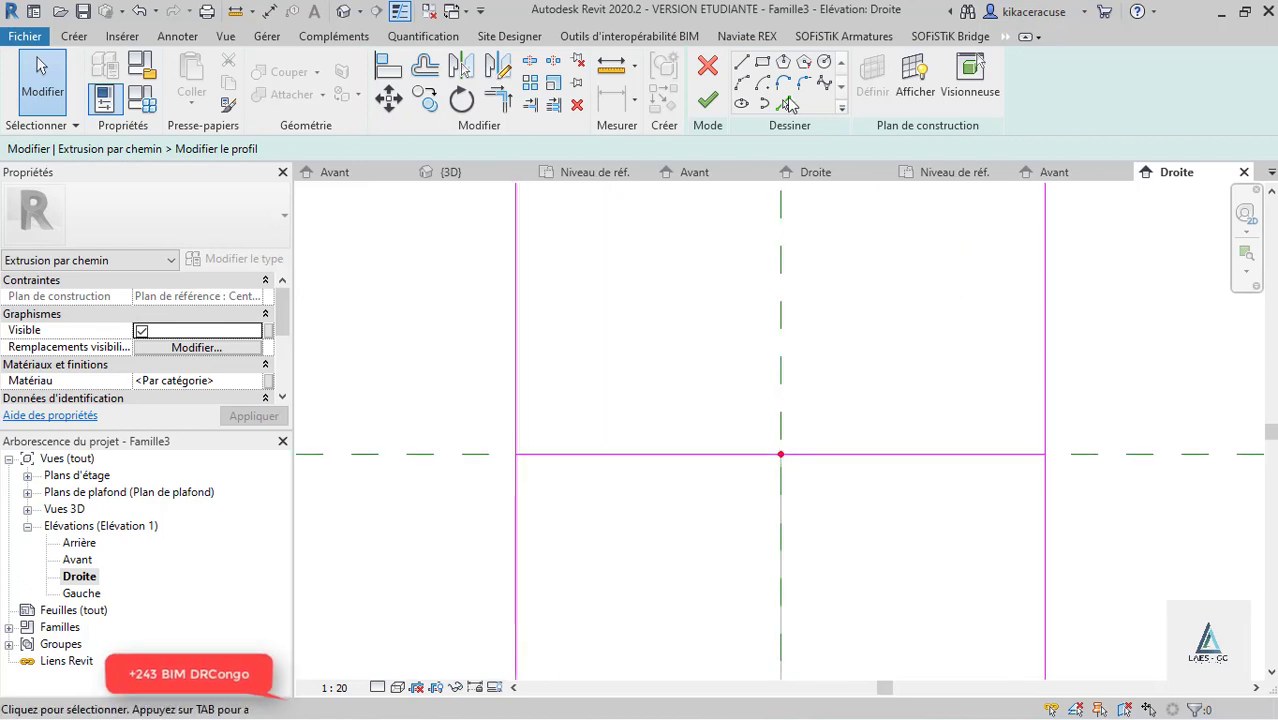
pyautogui.click(741, 66)
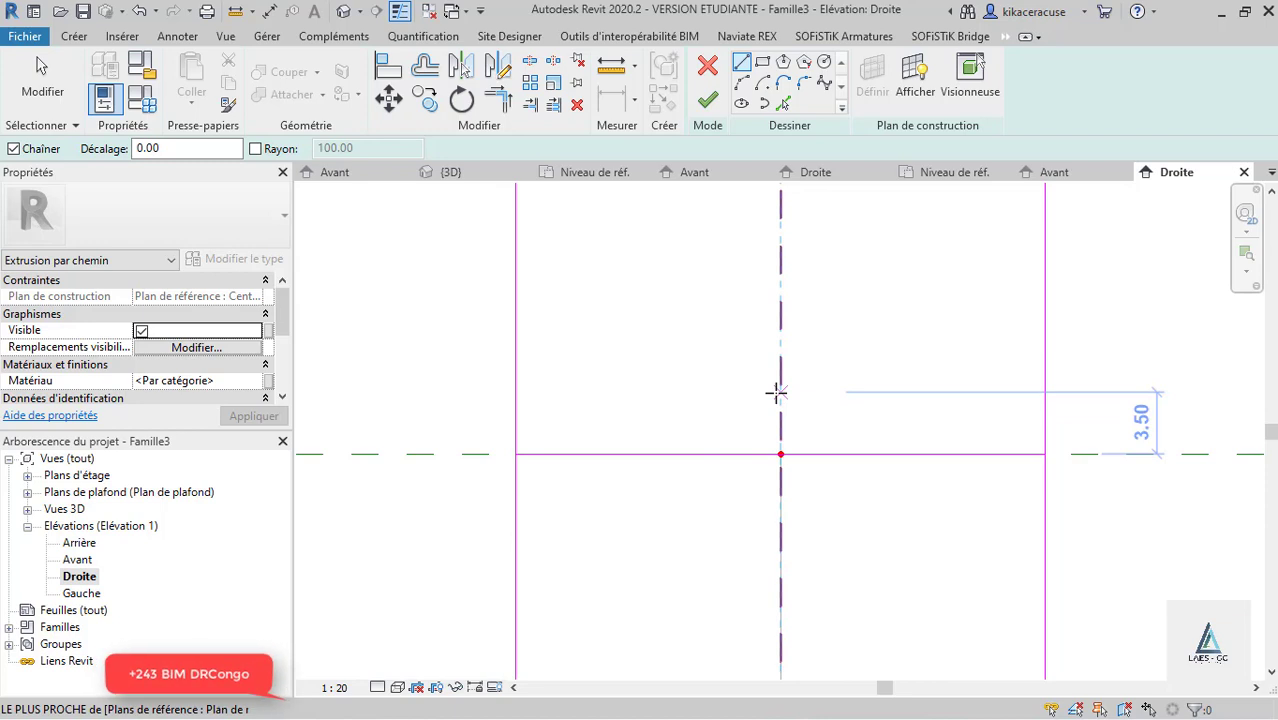
pyautogui.click(779, 392)
pyautogui.click(675, 391)
pyautogui.press('Escape')
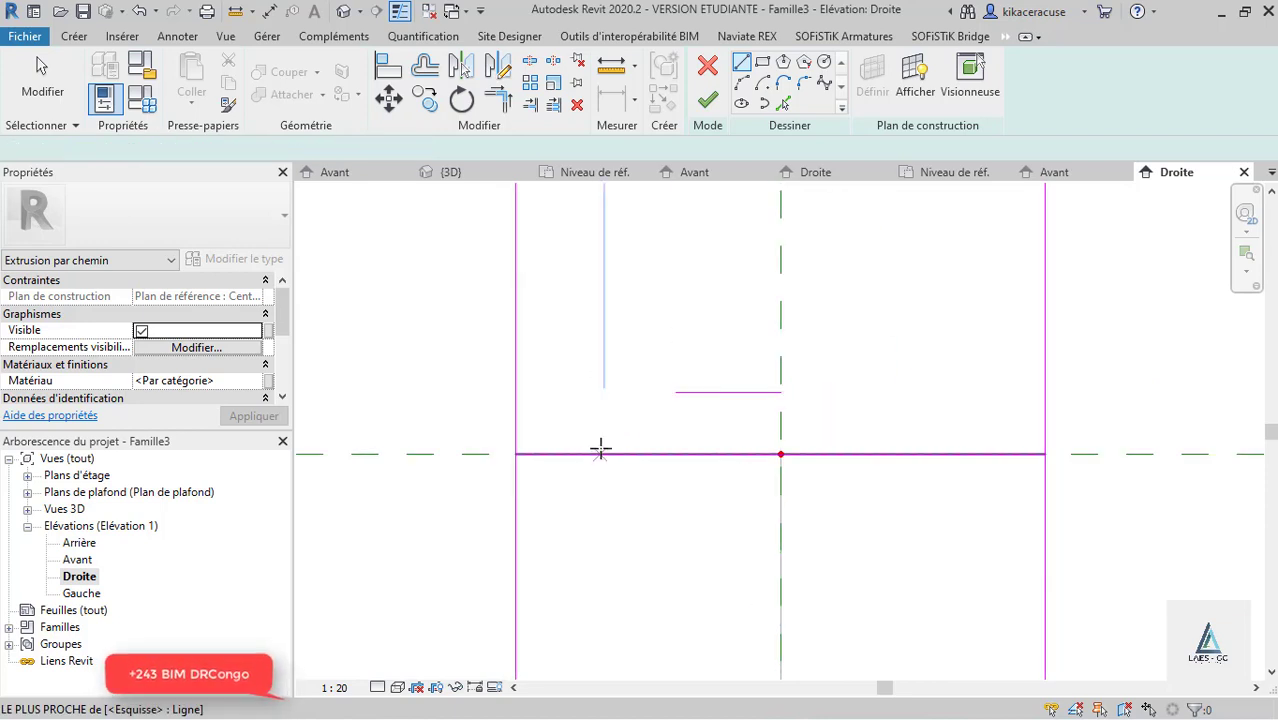
# Step: Sketch a sloped line from the connecting line up to the left end of the short horizontal line
pyautogui.click(612, 452)
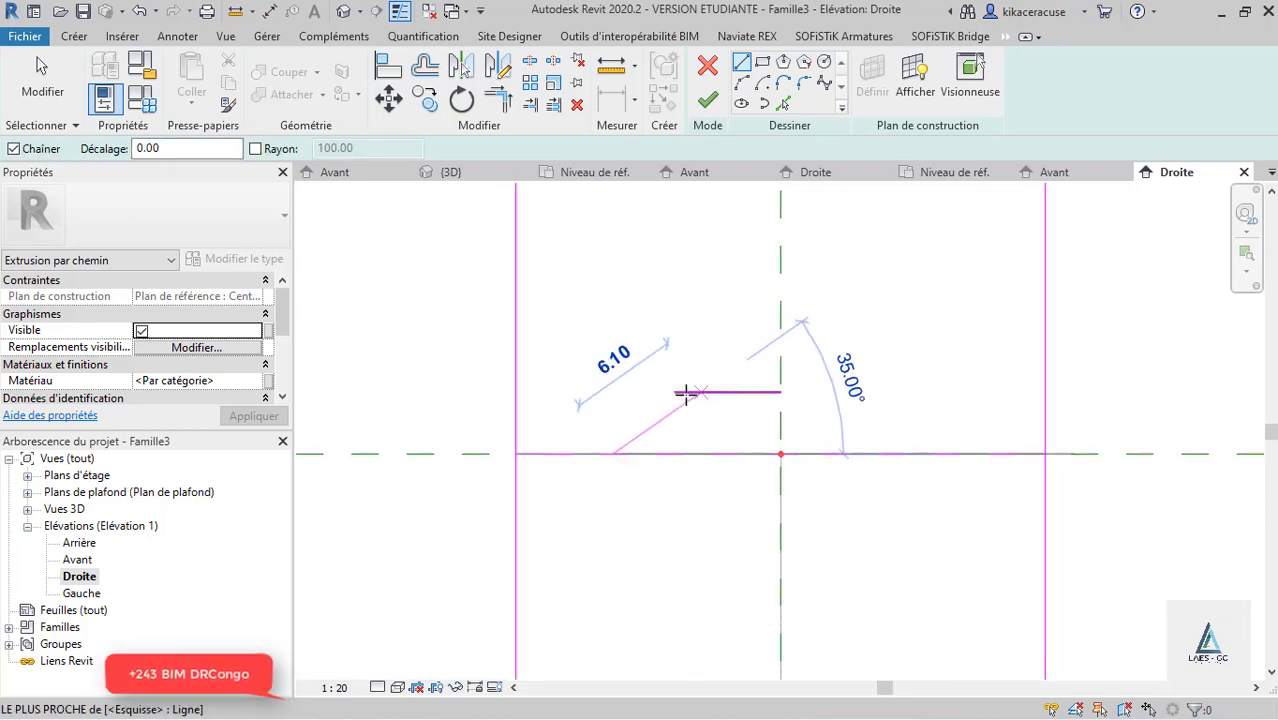
pyautogui.click(675, 392)
pyautogui.press('Escape')
pyautogui.press('Escape')
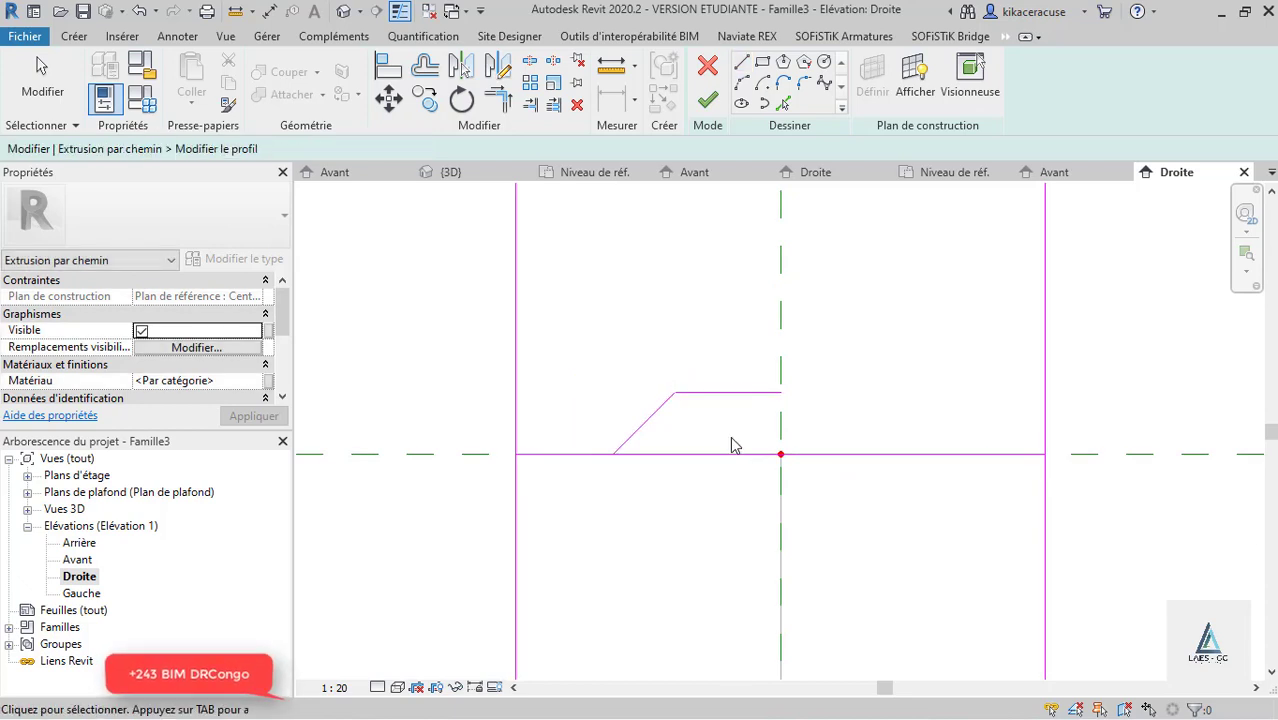
pyautogui.moveTo(770, 515); pyautogui.dragTo(630, 351)
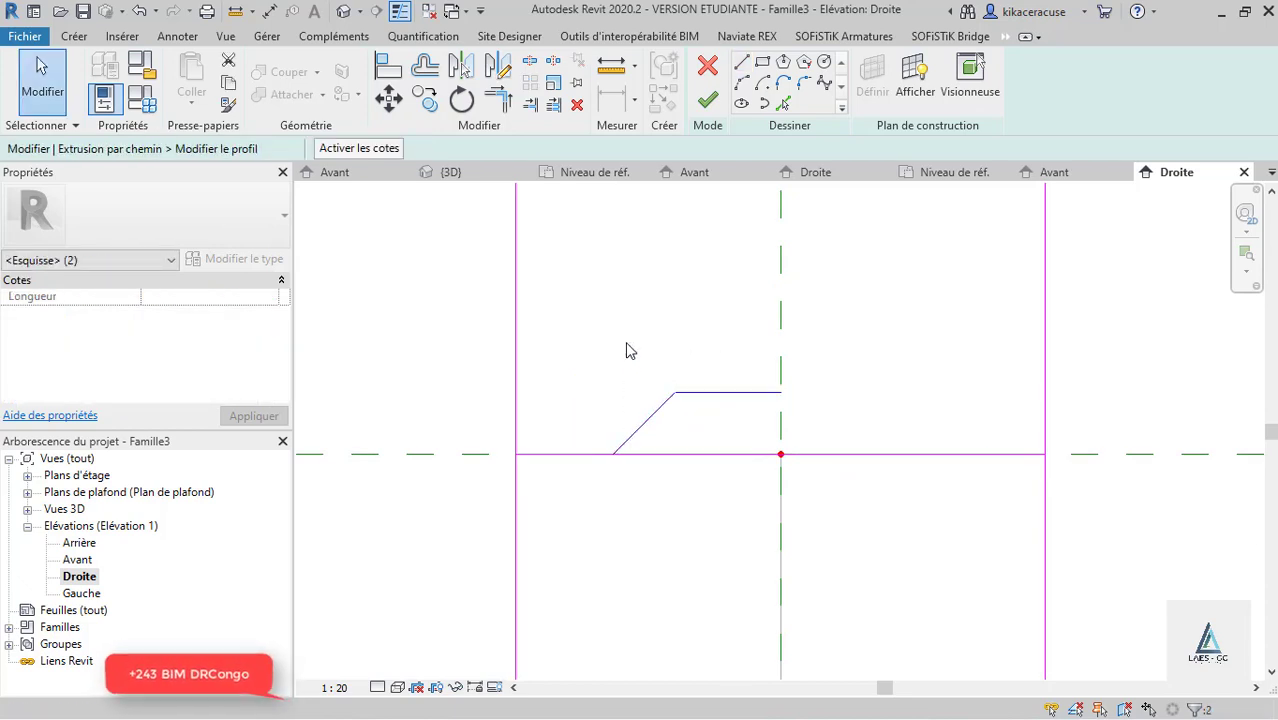
pyautogui.click(630, 351)
pyautogui.scroll(-3, 622, 437)
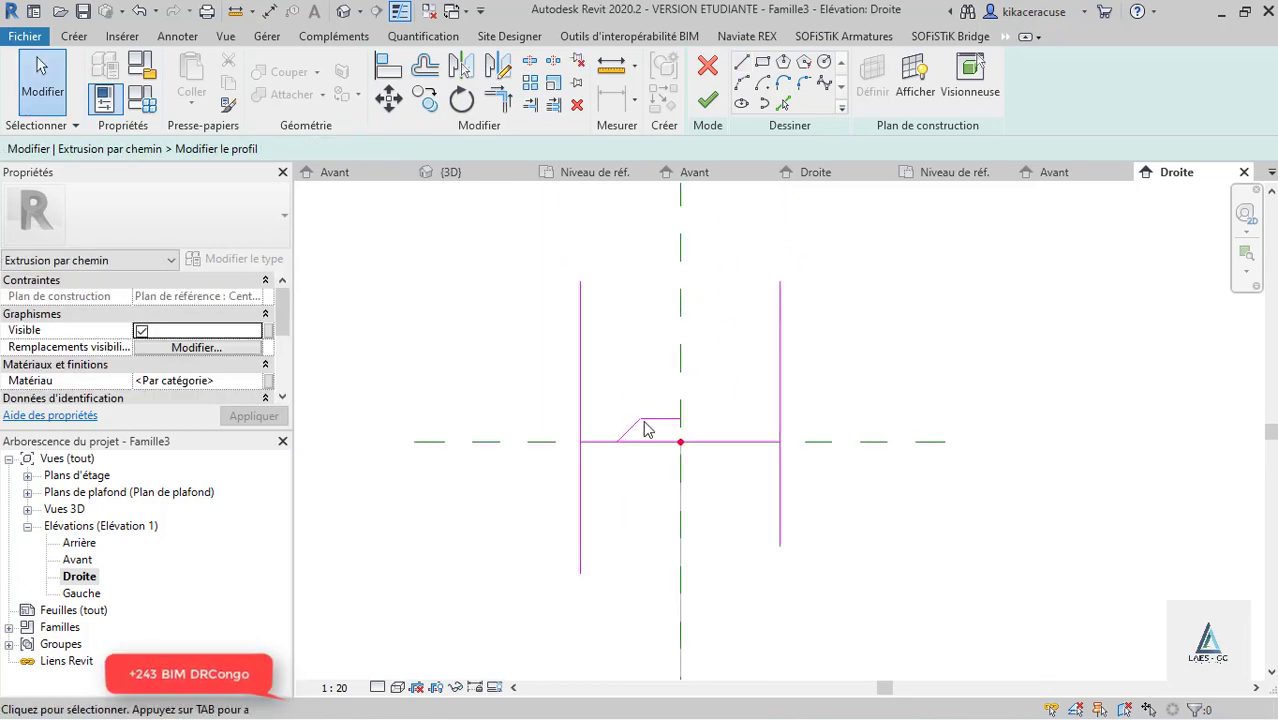
# Step: Set the short horizontal line's height above the connecting line to 2.5 cm, detaching the joined elements
pyautogui.scroll(3, 645, 429)
pyautogui.click(662, 417)
pyautogui.scroll(2, 662, 417)
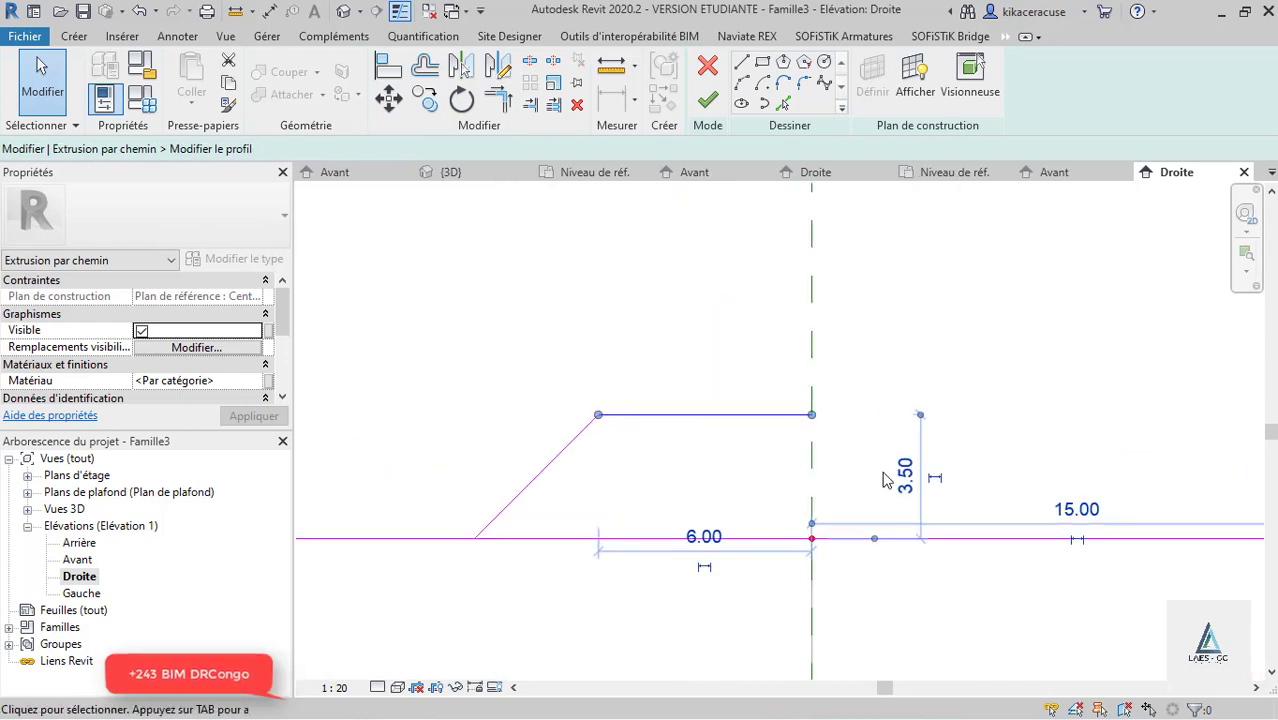
pyautogui.click(901, 476)
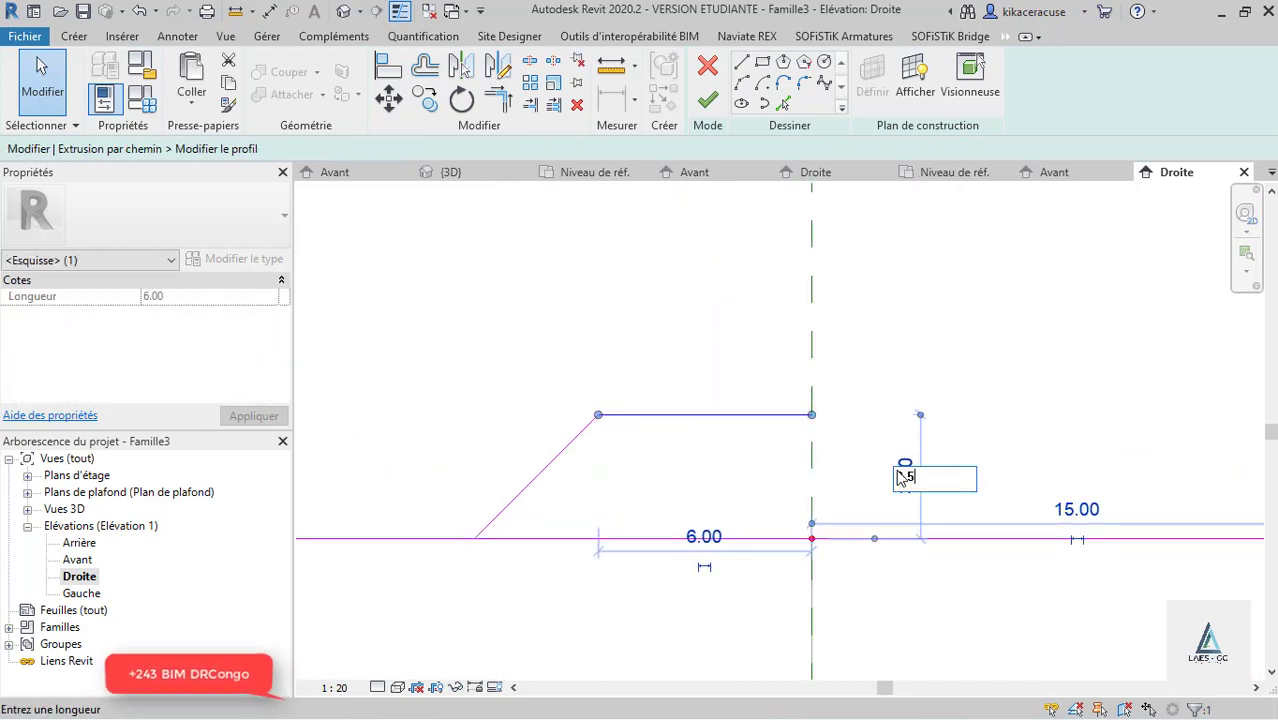
pyautogui.write('2.5')
pyautogui.press('Return')
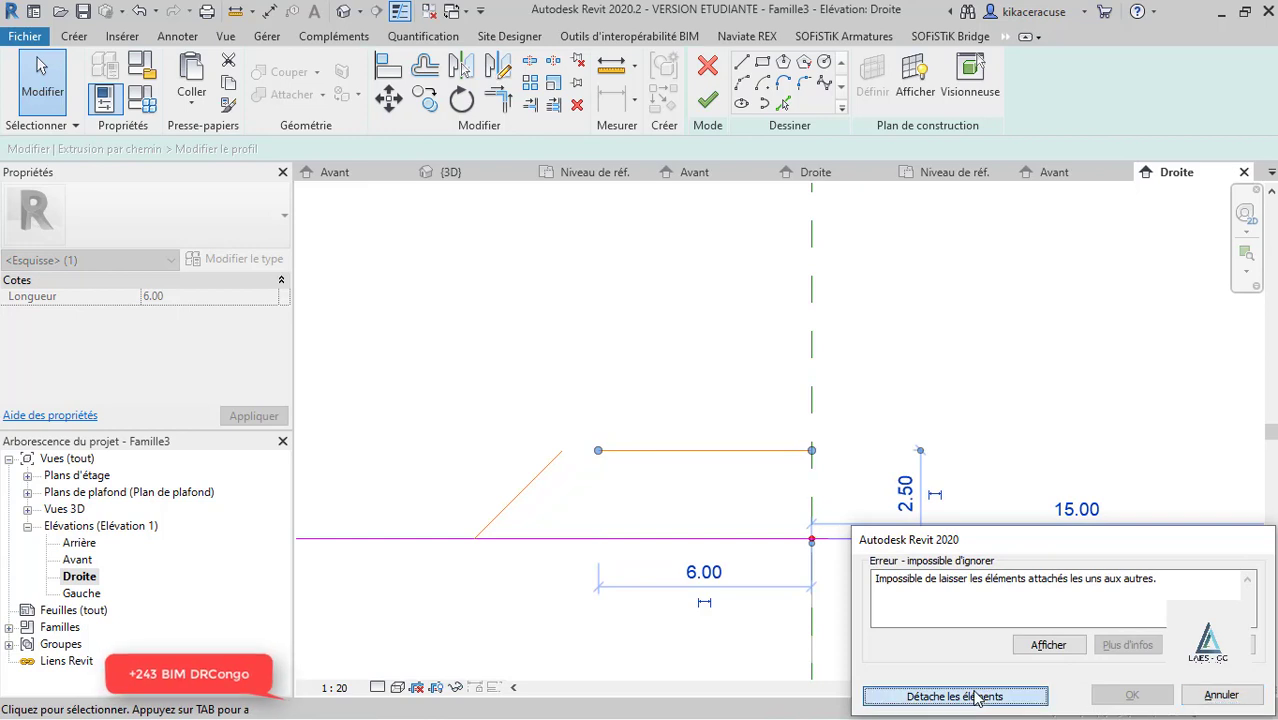
pyautogui.click(975, 697)
# Step: Reattach the sloped line's upper end to the left end of the short horizontal line
pyautogui.click(553, 462)
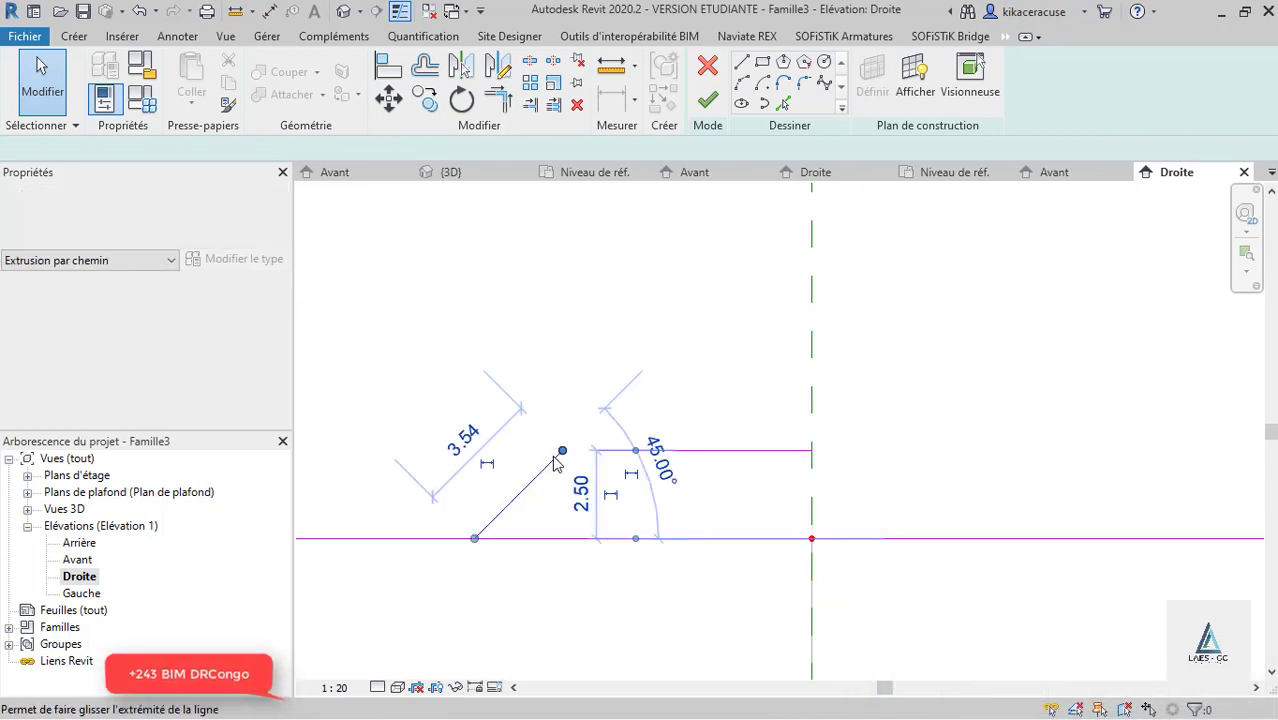
pyautogui.moveTo(561, 451); pyautogui.dragTo(599, 451)
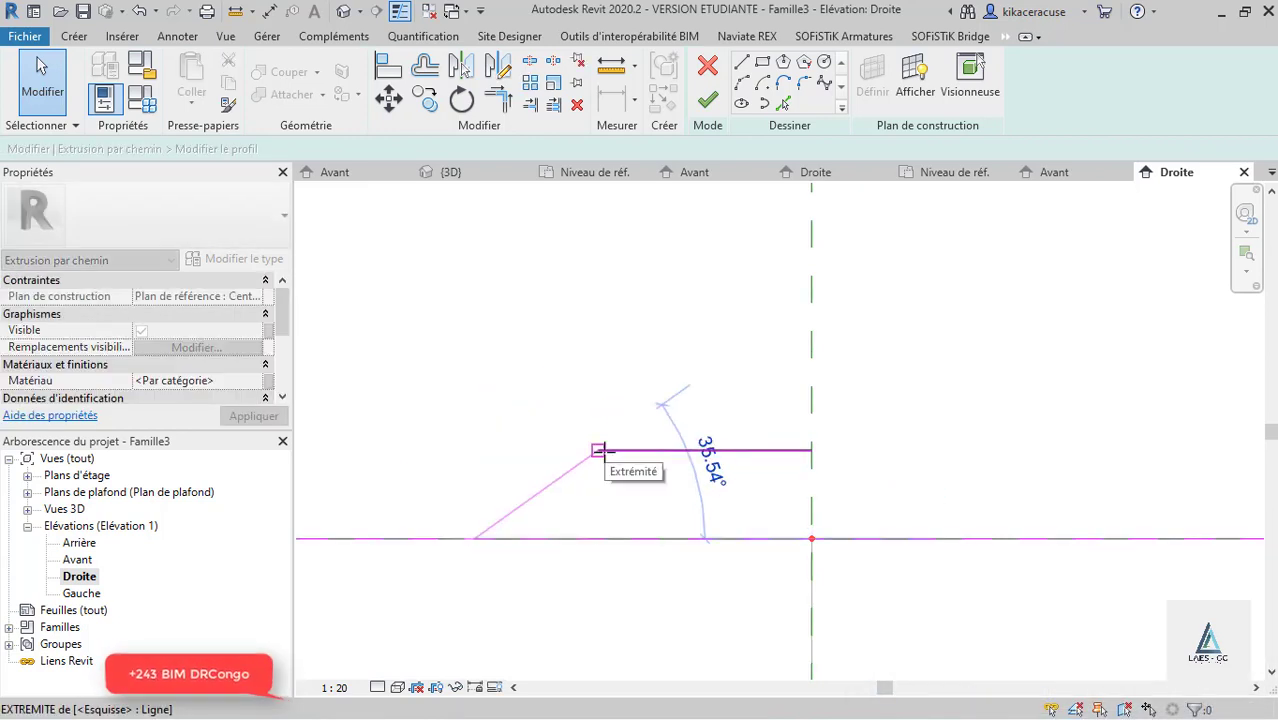
pyautogui.click(613, 476)
# Step: Mirror the sloped line and the short horizontal line about the vertical centre plane, keeping the originals
pyautogui.scroll(-4, 628, 456)
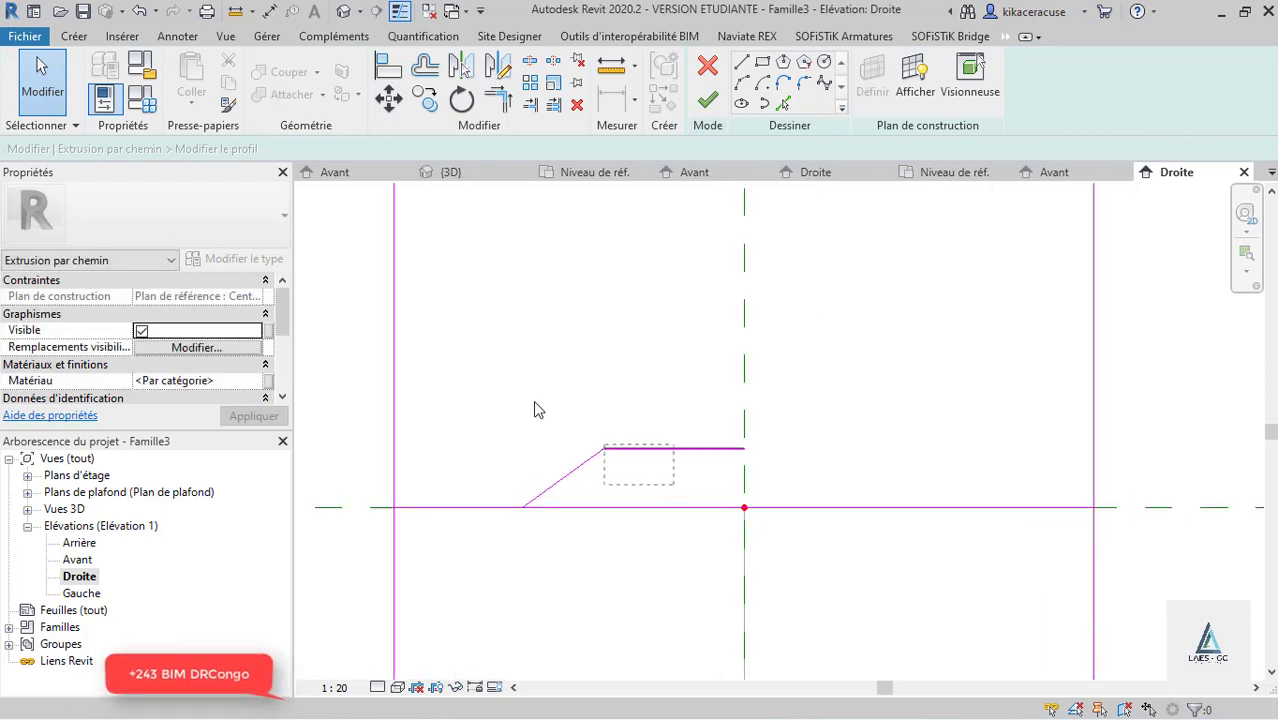
pyautogui.moveTo(535, 410); pyautogui.dragTo(531, 406)
pyautogui.press('m')
pyautogui.press('m')
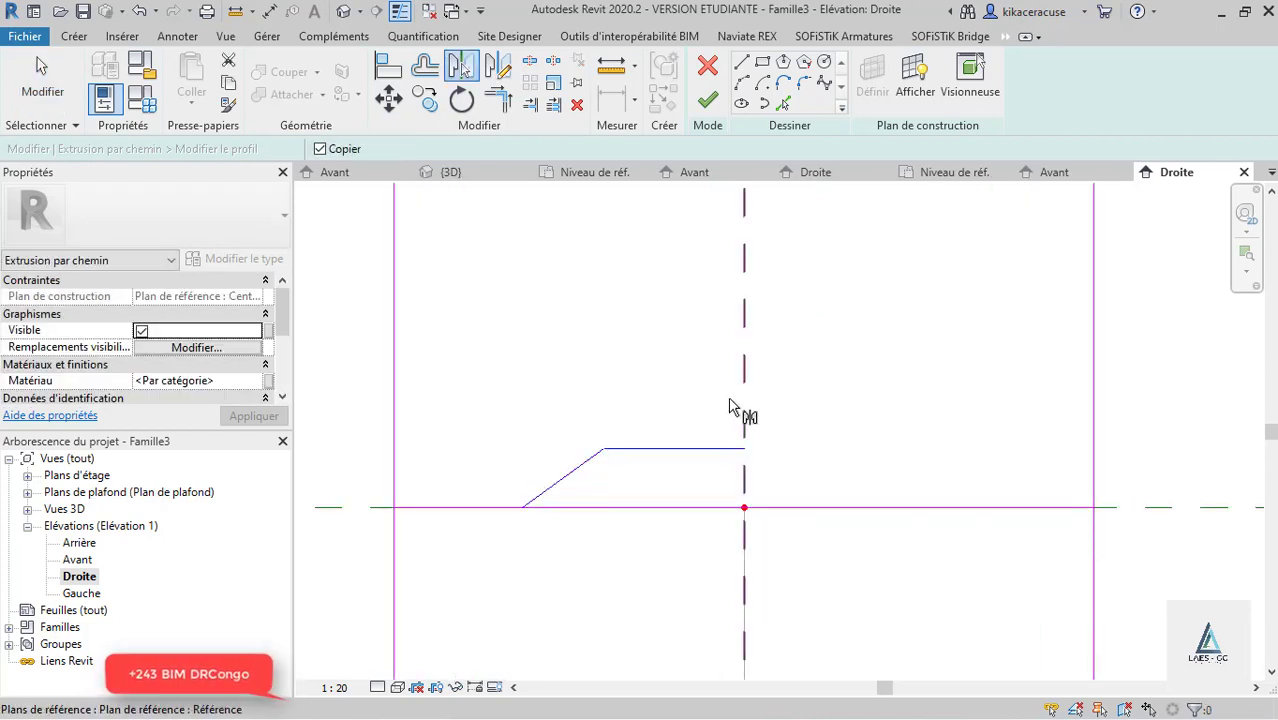
pyautogui.click(743, 400)
# Step: Delete the mirrored horizontal segment and extend the original one to the upper end of the mirrored sloped line
pyautogui.click(813, 449)
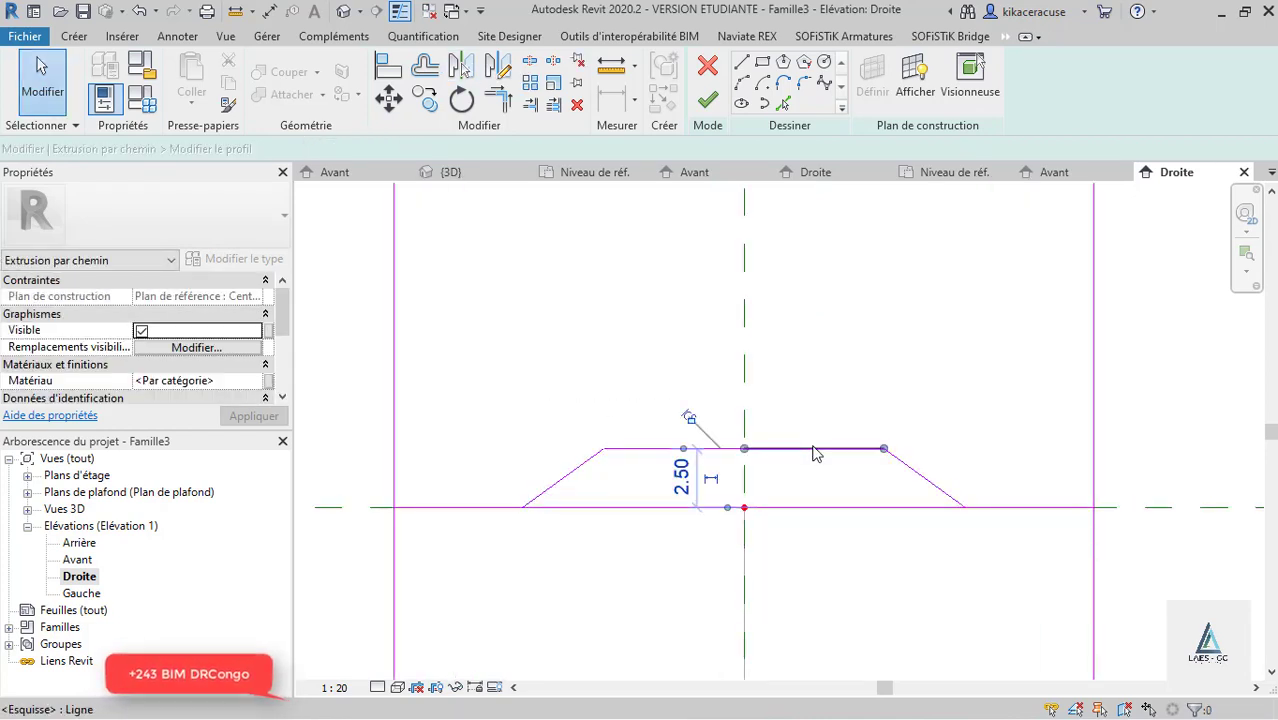
pyautogui.press('Escape')
pyautogui.click(748, 450)
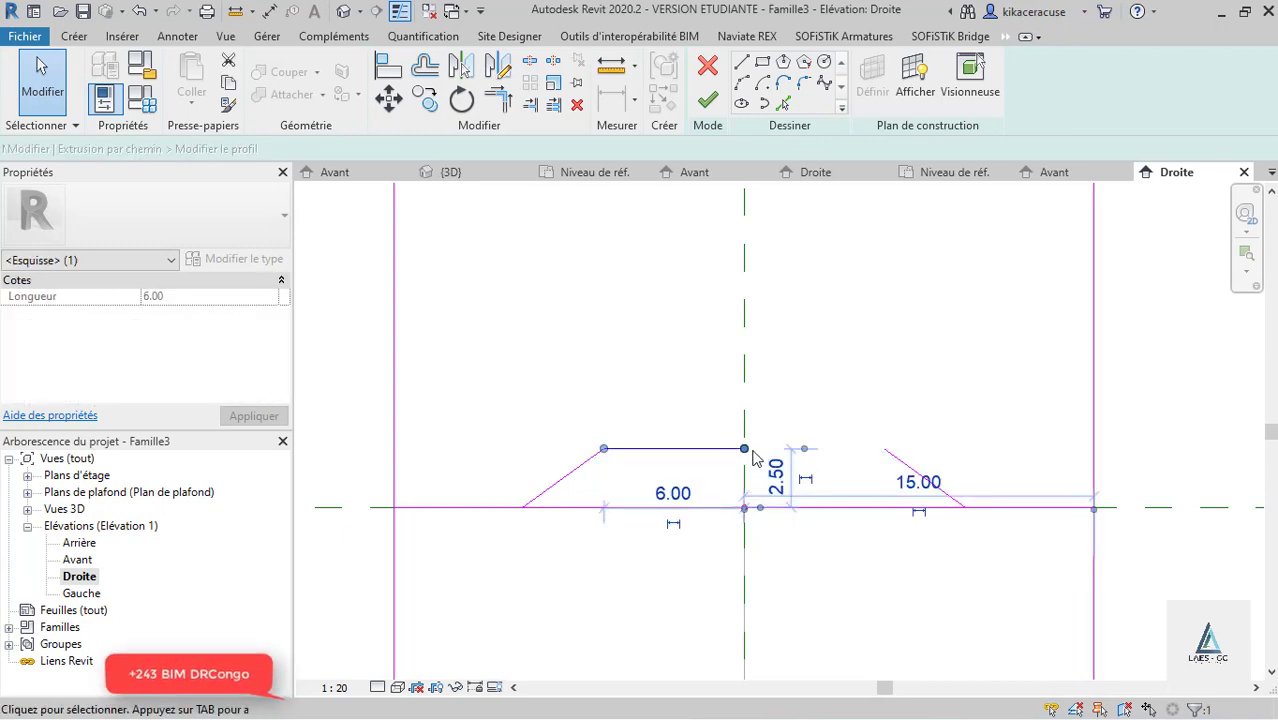
pyautogui.moveTo(754, 458); pyautogui.dragTo(885, 449)
pyautogui.press('Escape')
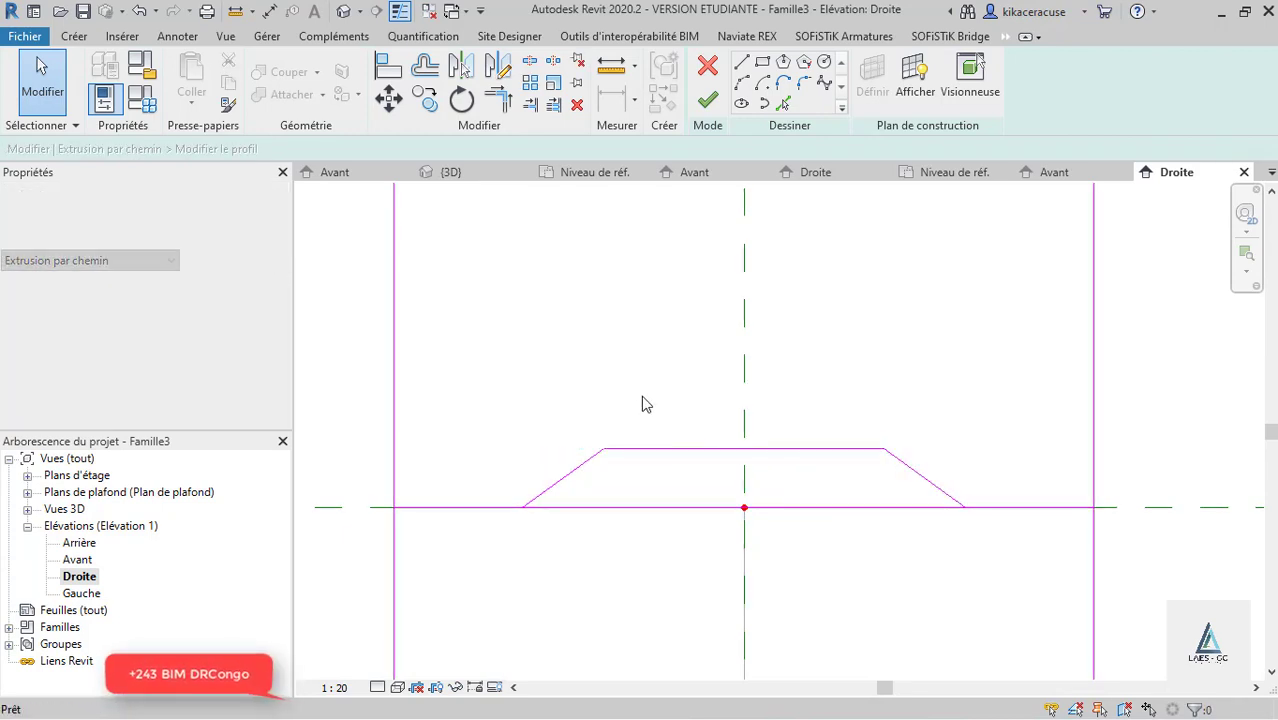
# Step: Split the horizontal connecting line between the feet of the two sloped lines, just left of the centre plane
pyautogui.scroll(-2, 655, 420)
pyautogui.scroll(3, 648, 460)
pyautogui.press('s')
pyautogui.press('l')
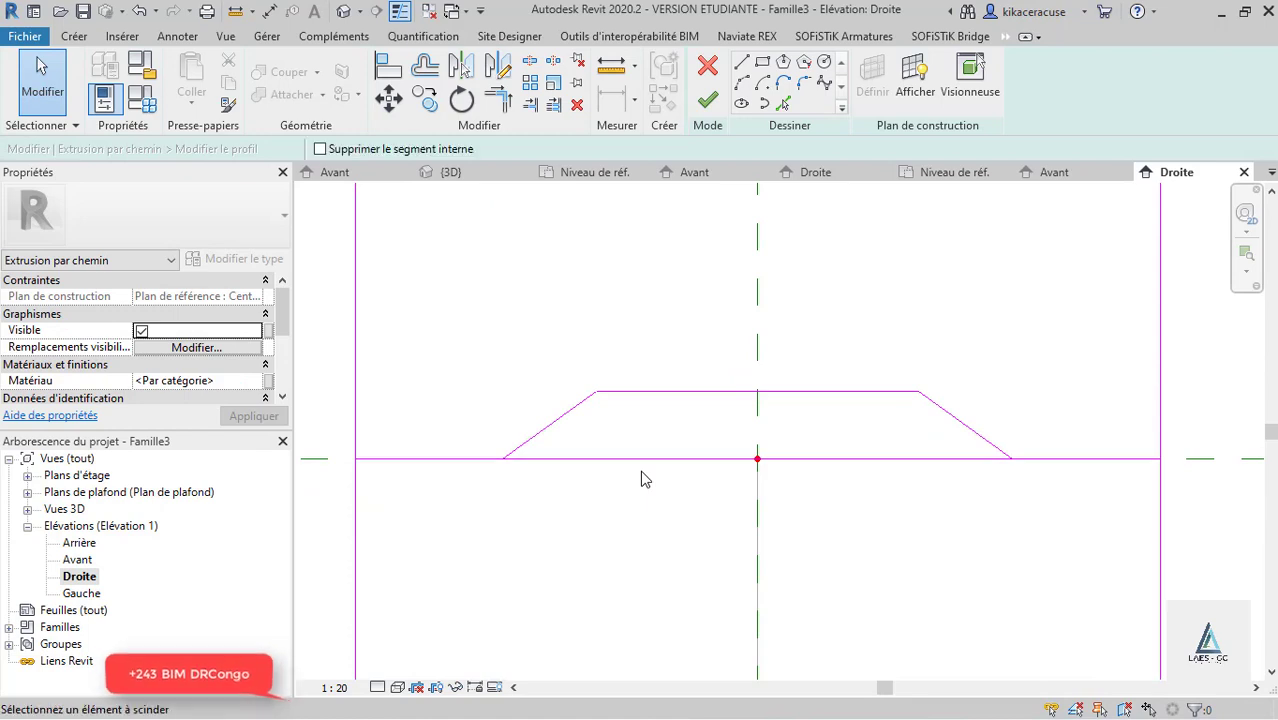
pyautogui.click(717, 459)
pyautogui.press('Escape')
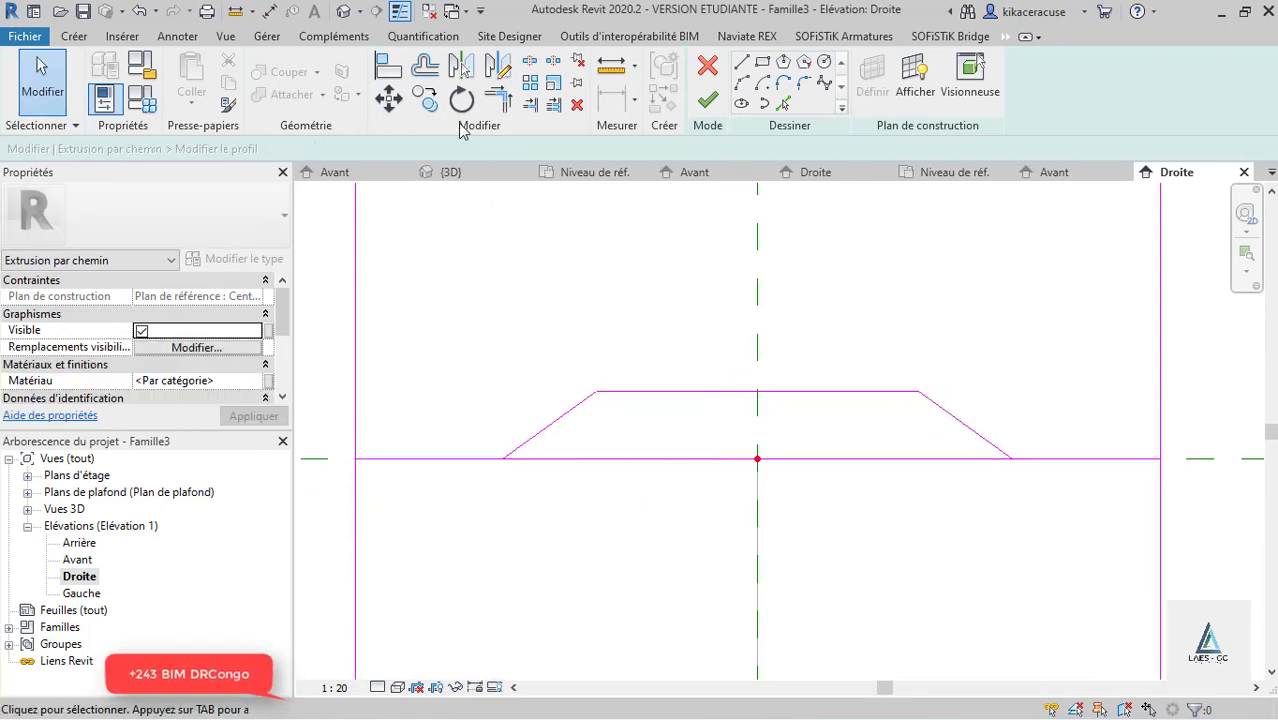
# Step: Trim both halves of the connecting line to corners with the adjacent sloped lines, removing the part beneath the raised section
pyautogui.press('t')
pyautogui.press('r')
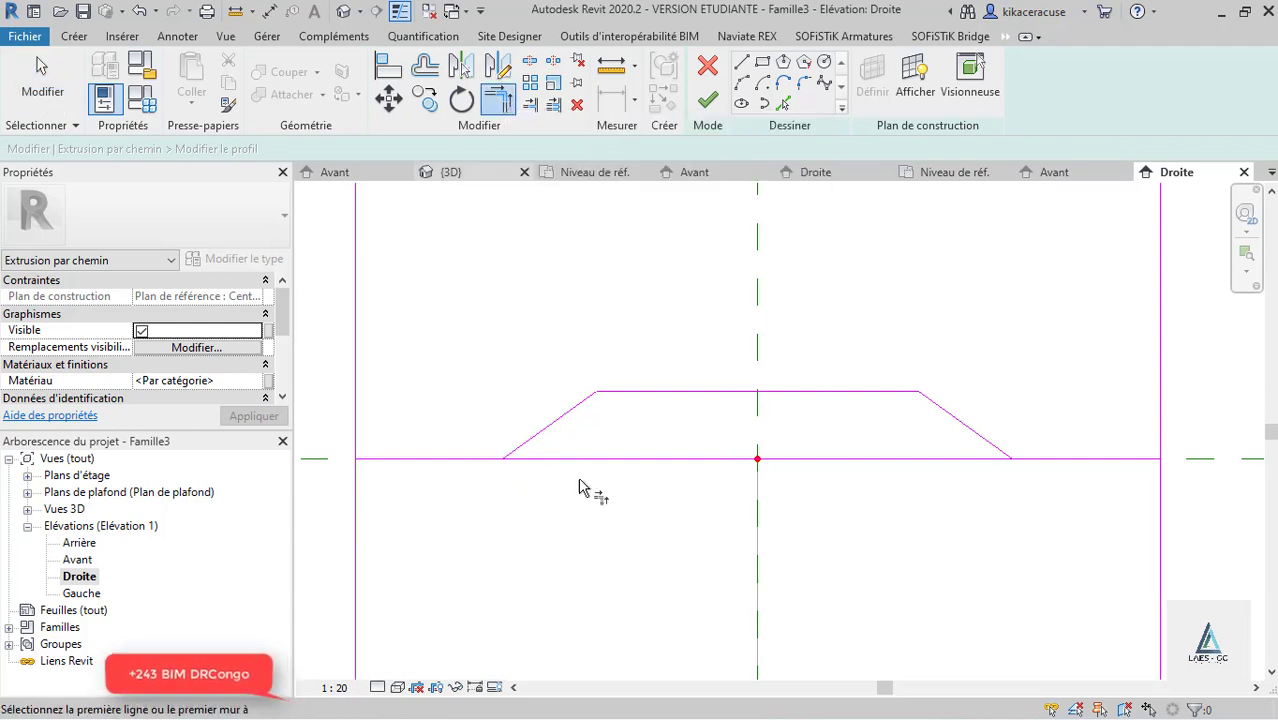
pyautogui.click(478, 460)
pyautogui.click(529, 441)
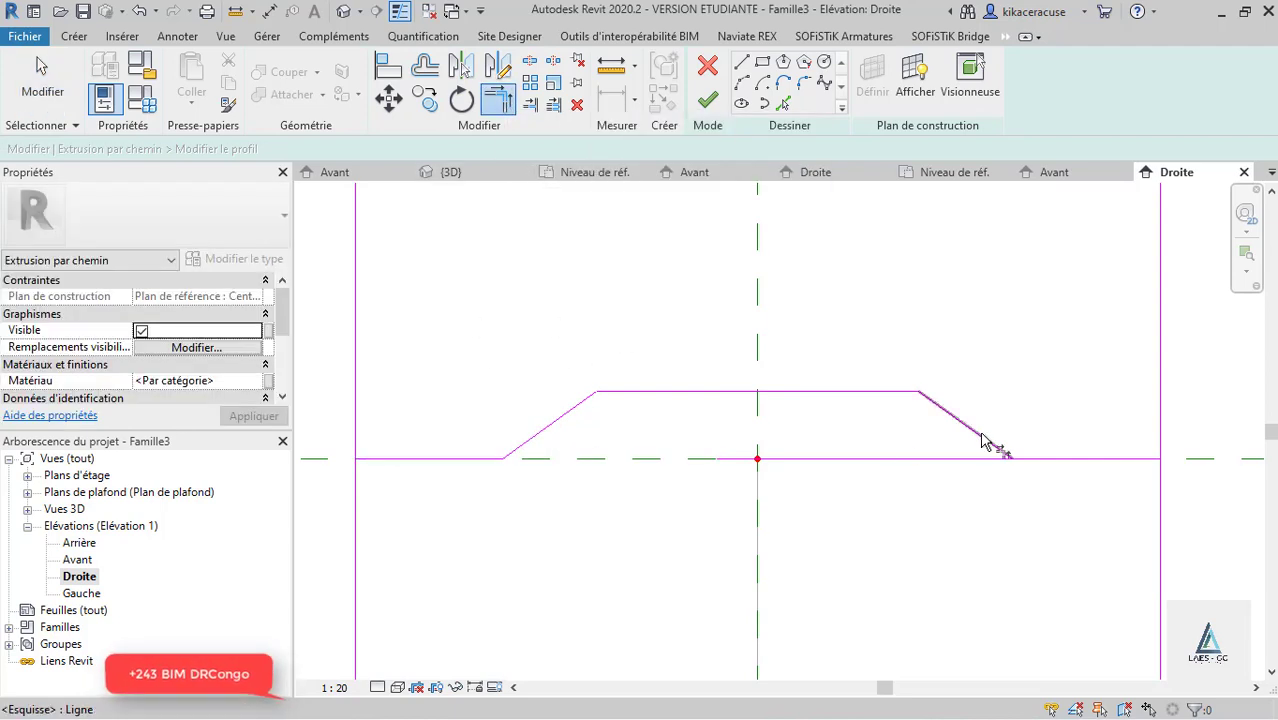
pyautogui.click(1029, 458)
pyautogui.click(983, 449)
pyautogui.scroll(-3, 919, 466)
pyautogui.press('Escape')
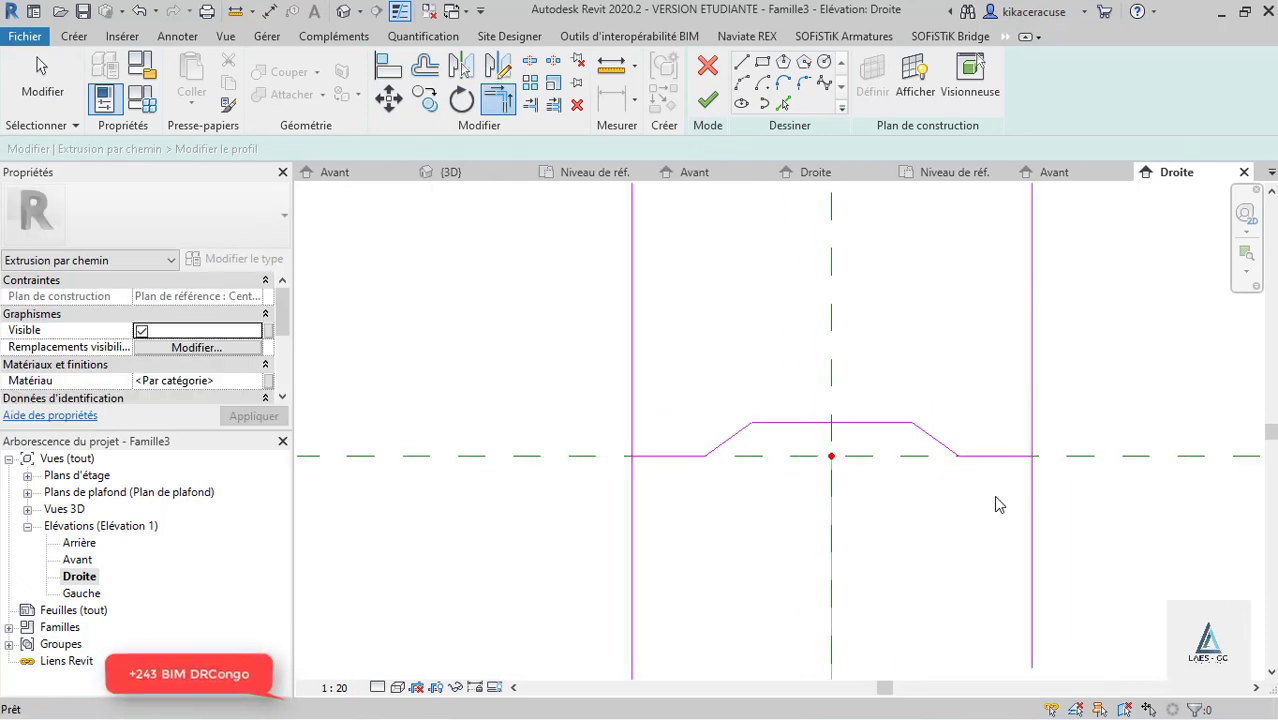
# Step: Delete the two long vertical lines at the outer ends of the raised profile outline
pyautogui.click(1032, 500)
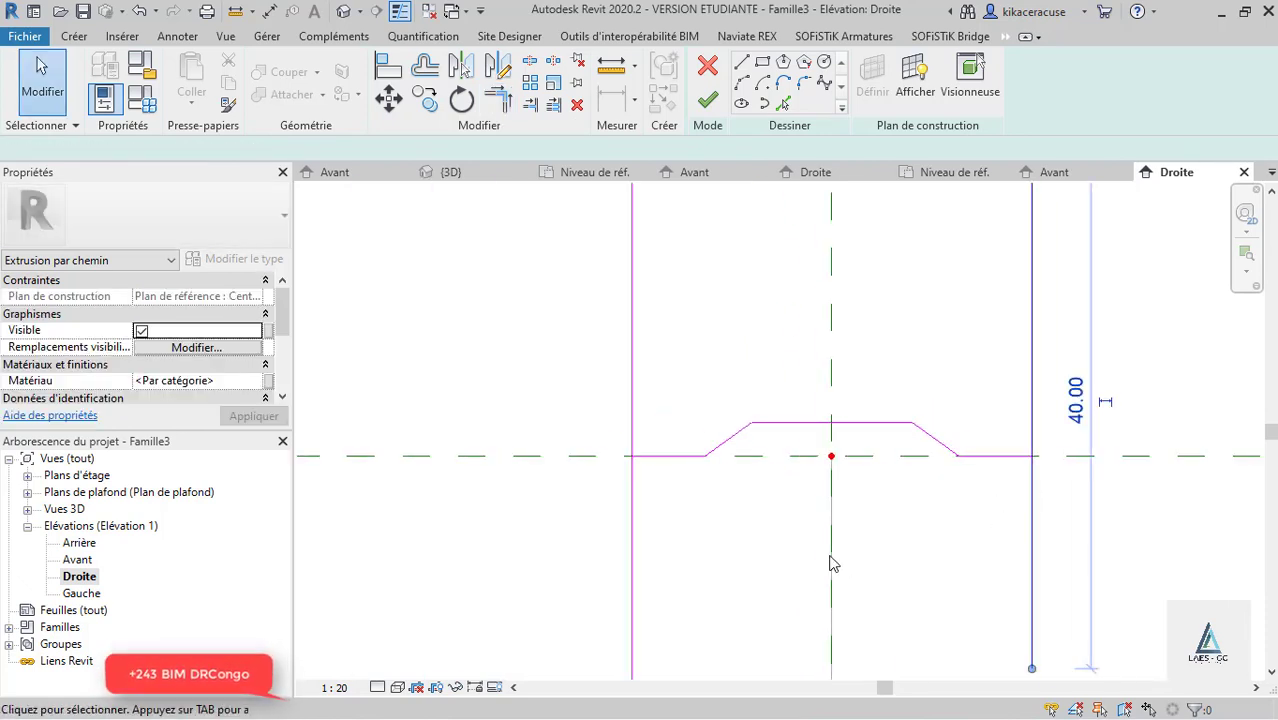
pyautogui.press('Delete')
pyautogui.click(632, 528)
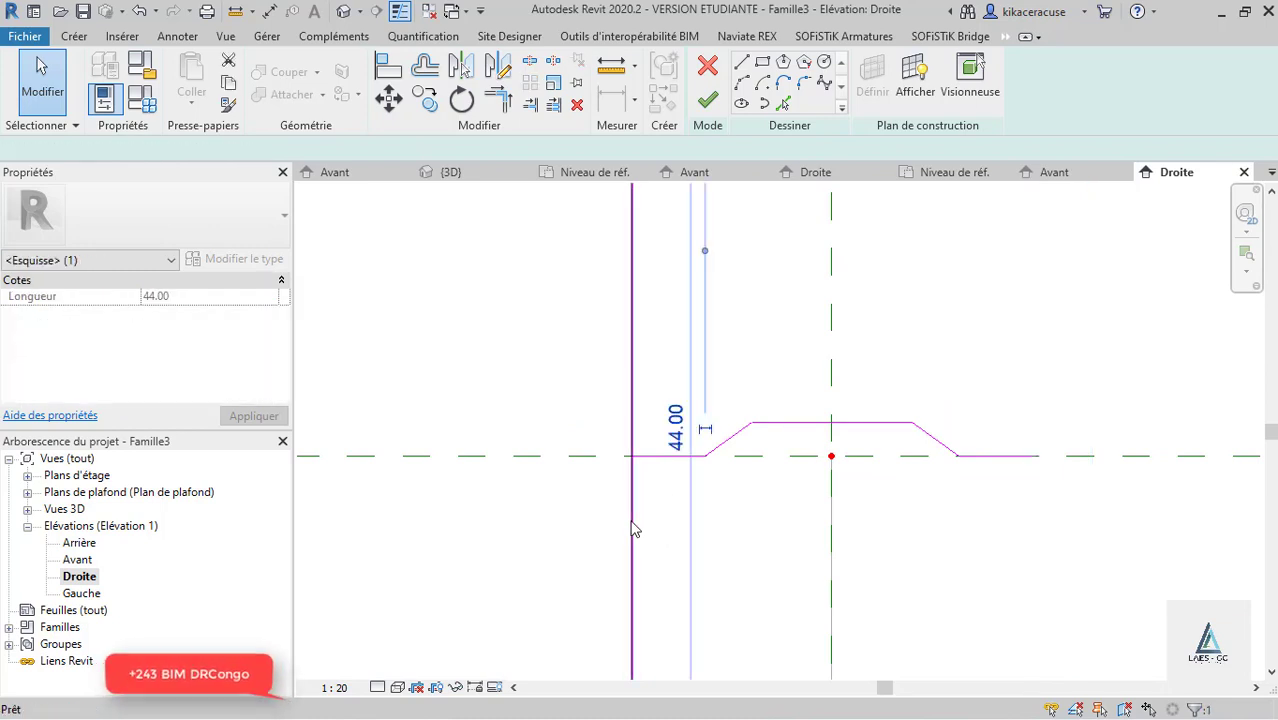
pyautogui.press('Delete')
pyautogui.scroll(-4, 543, 423)
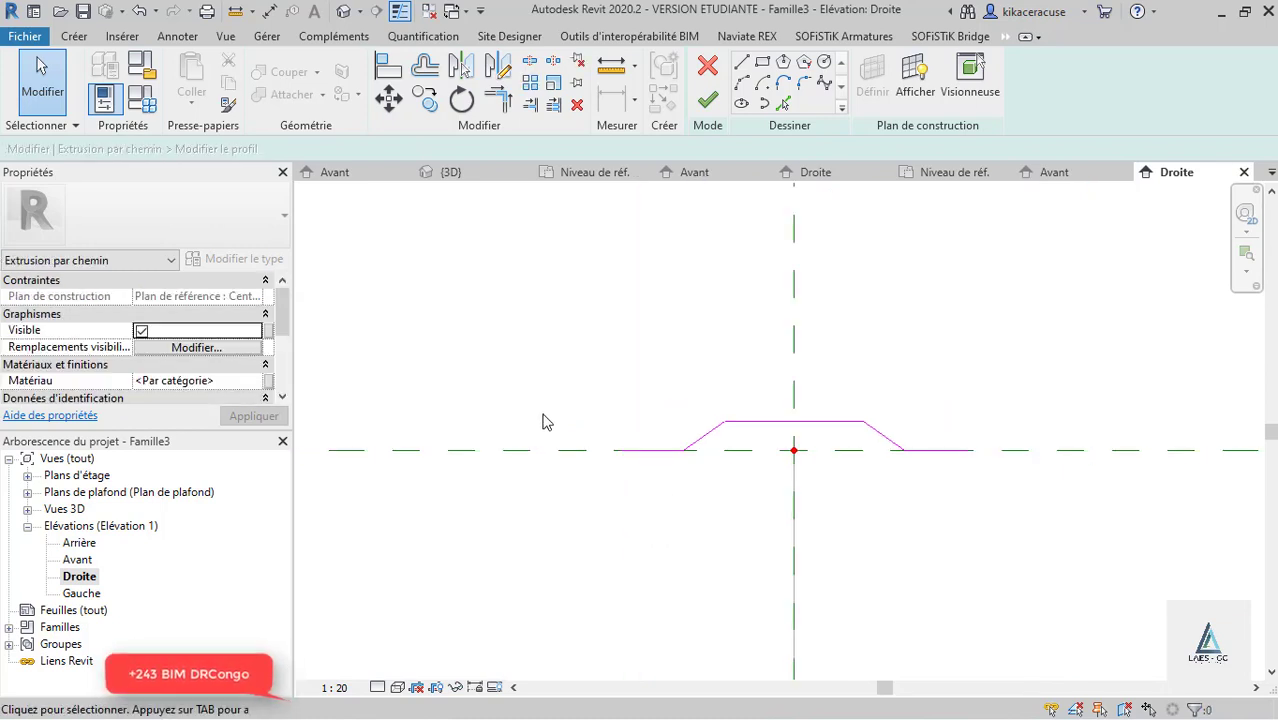
# Step: Create a parallel copy of the whole profile outline below it by picking its lines with a 1.00 offset
pyautogui.scroll(5, 662, 434)
pyautogui.click(784, 104)
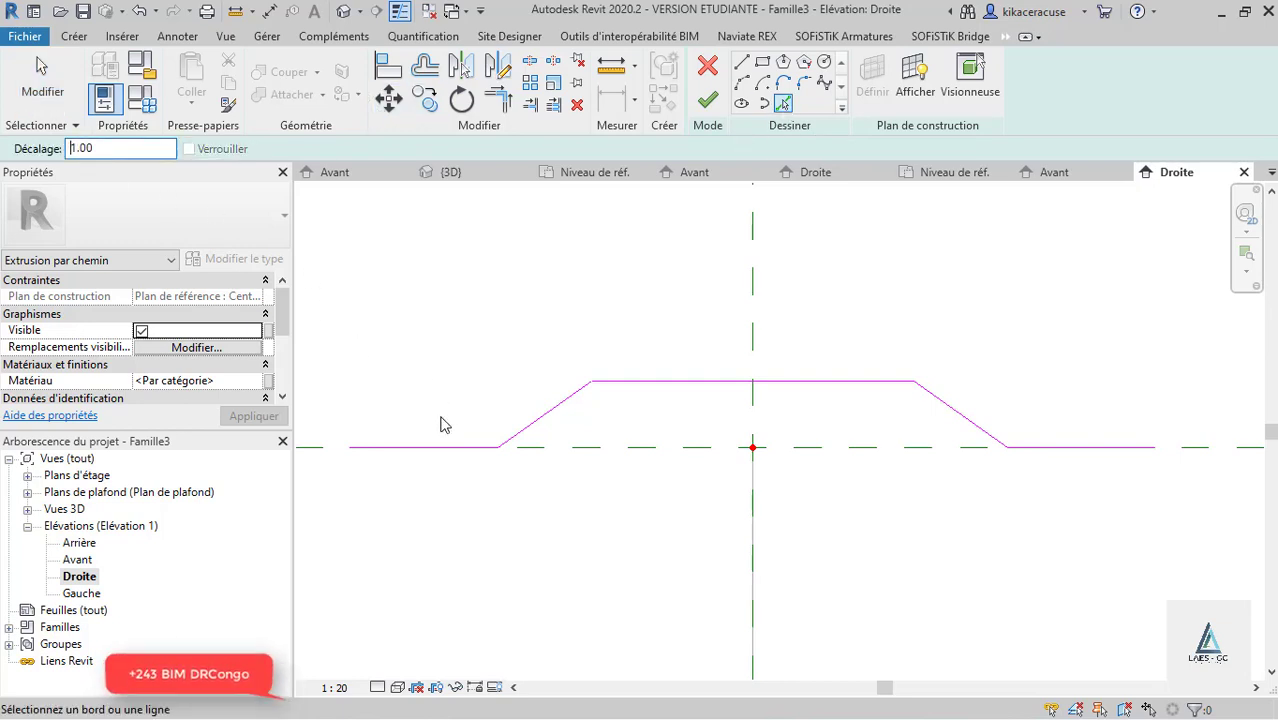
pyautogui.click(540, 425)
pyautogui.click(660, 384)
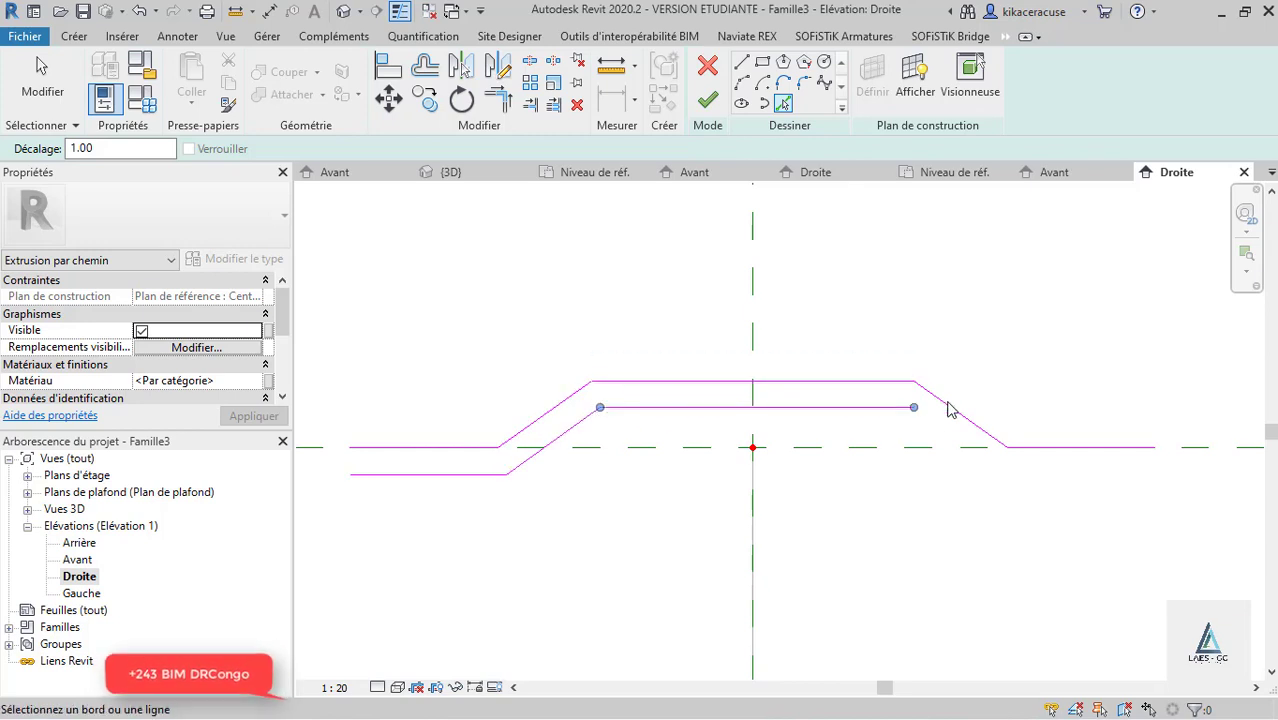
pyautogui.click(1008, 443)
pyautogui.click(1110, 448)
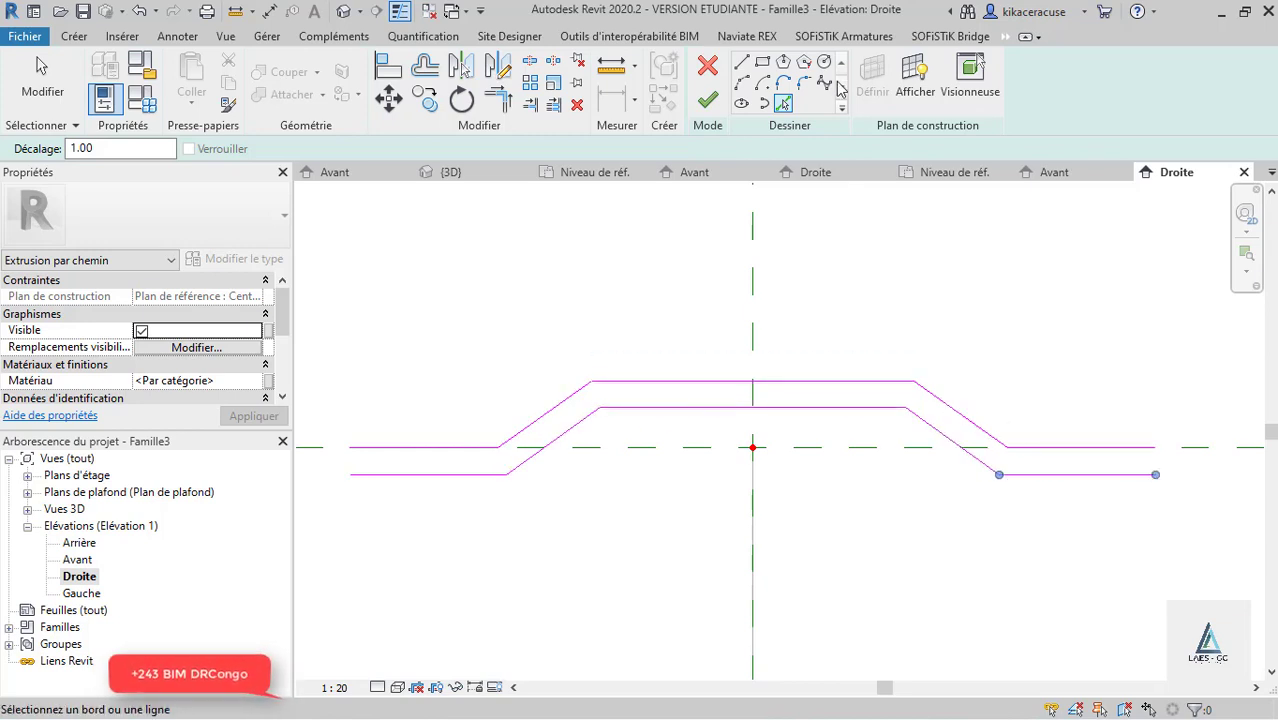
# Step: Set the line offset to 0 and close the profile's left end with a short vertical line
pyautogui.click(741, 62)
pyautogui.scroll(2, 330, 505)
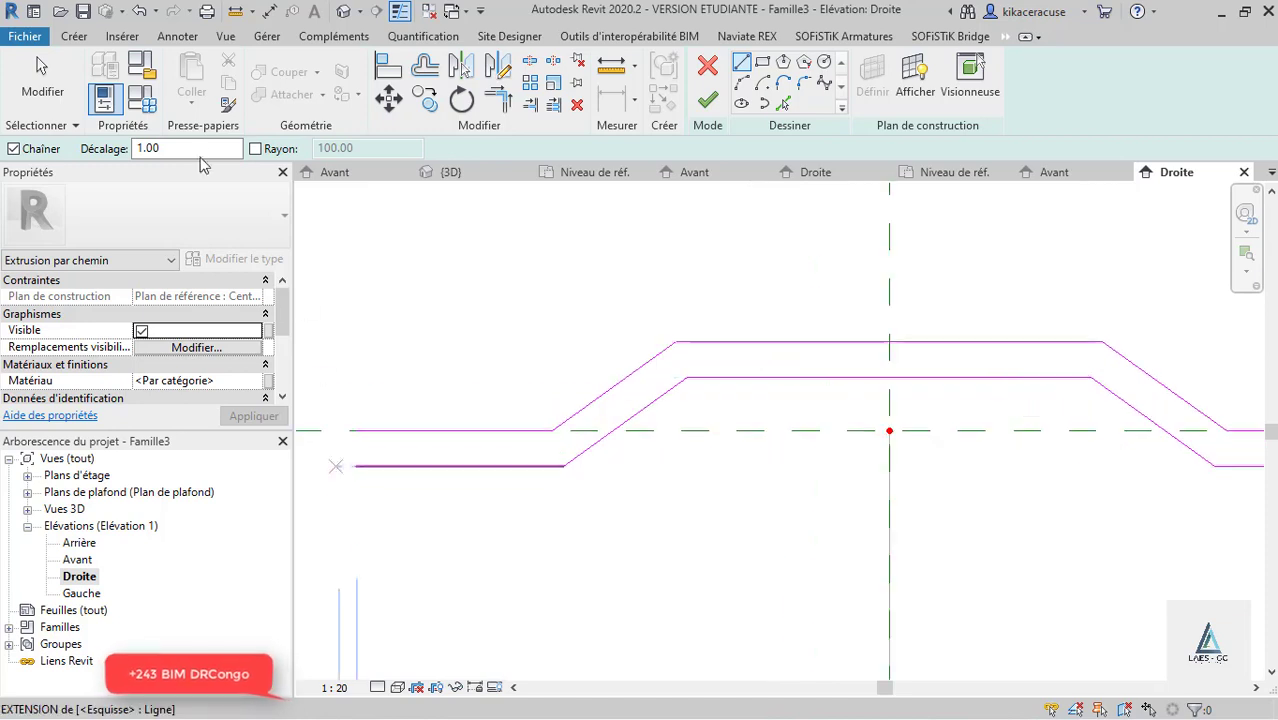
pyautogui.write('0')
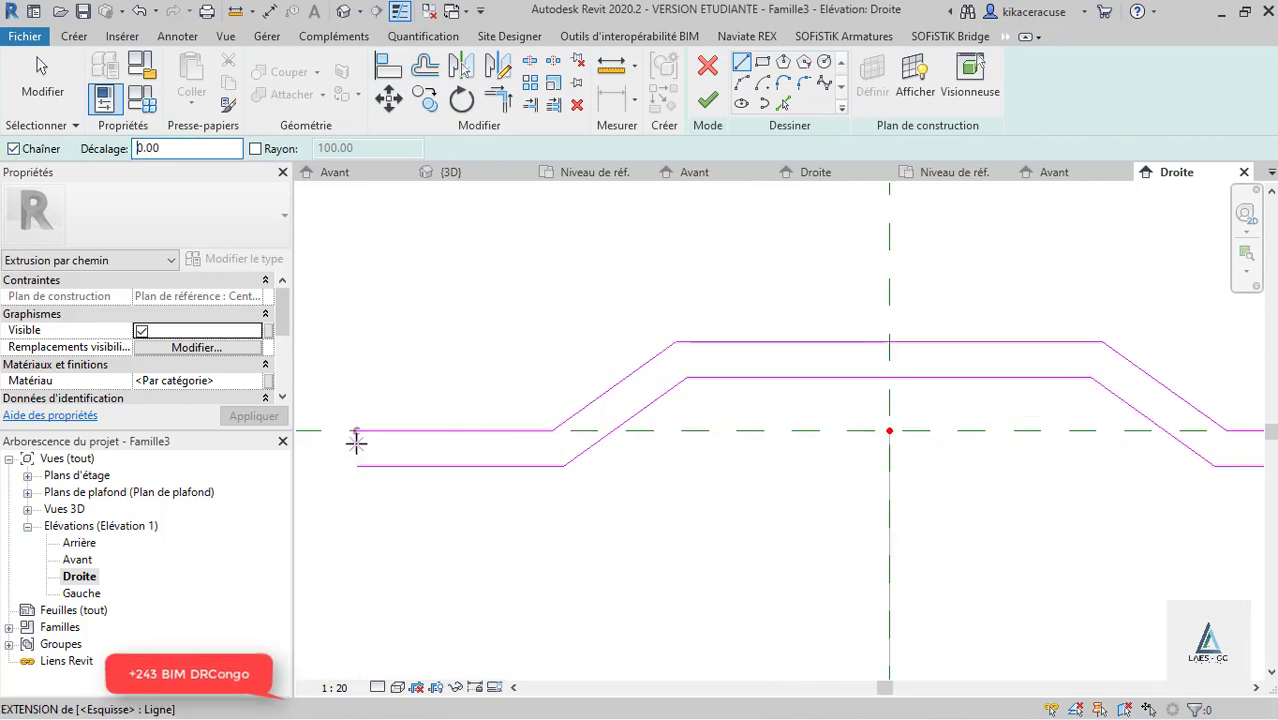
pyautogui.click(356, 431)
pyautogui.click(357, 465)
pyautogui.scroll(-2, 328, 391)
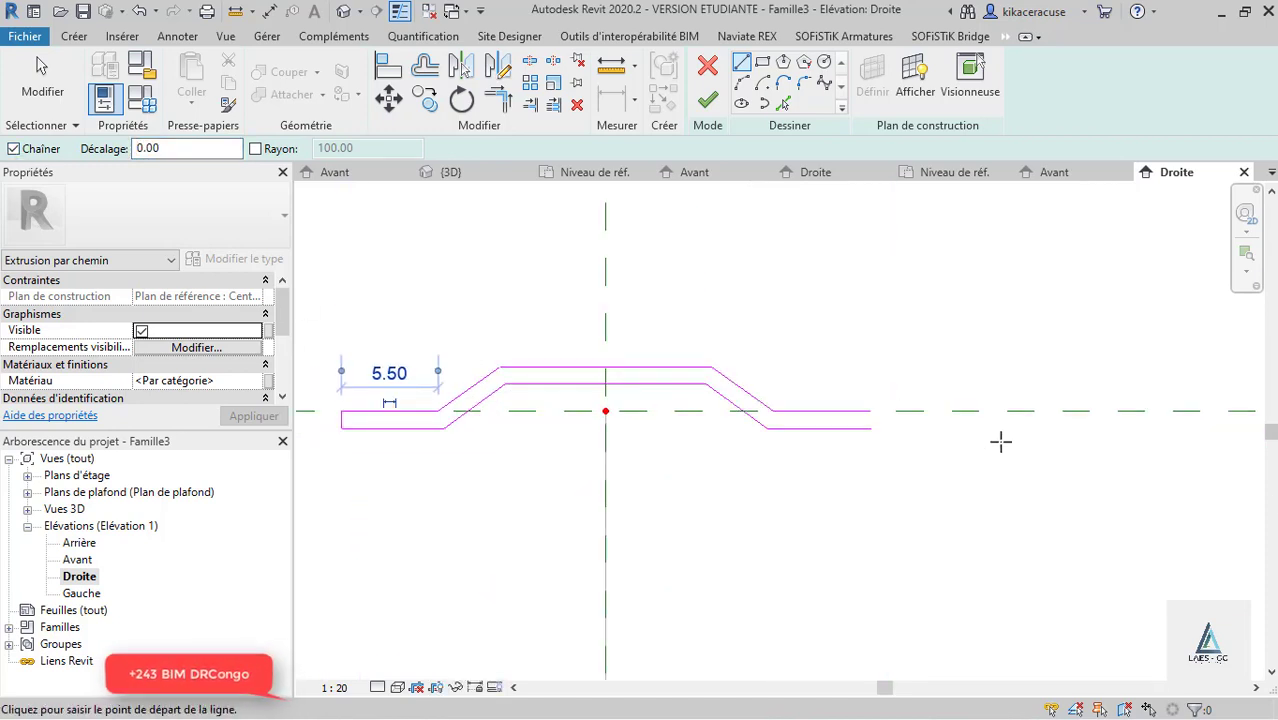
# Step: Close the profile's right end with a short vertical line, and finish both the profile sketch and the sweep
pyautogui.scroll(1, 873, 422)
pyautogui.click(872, 428)
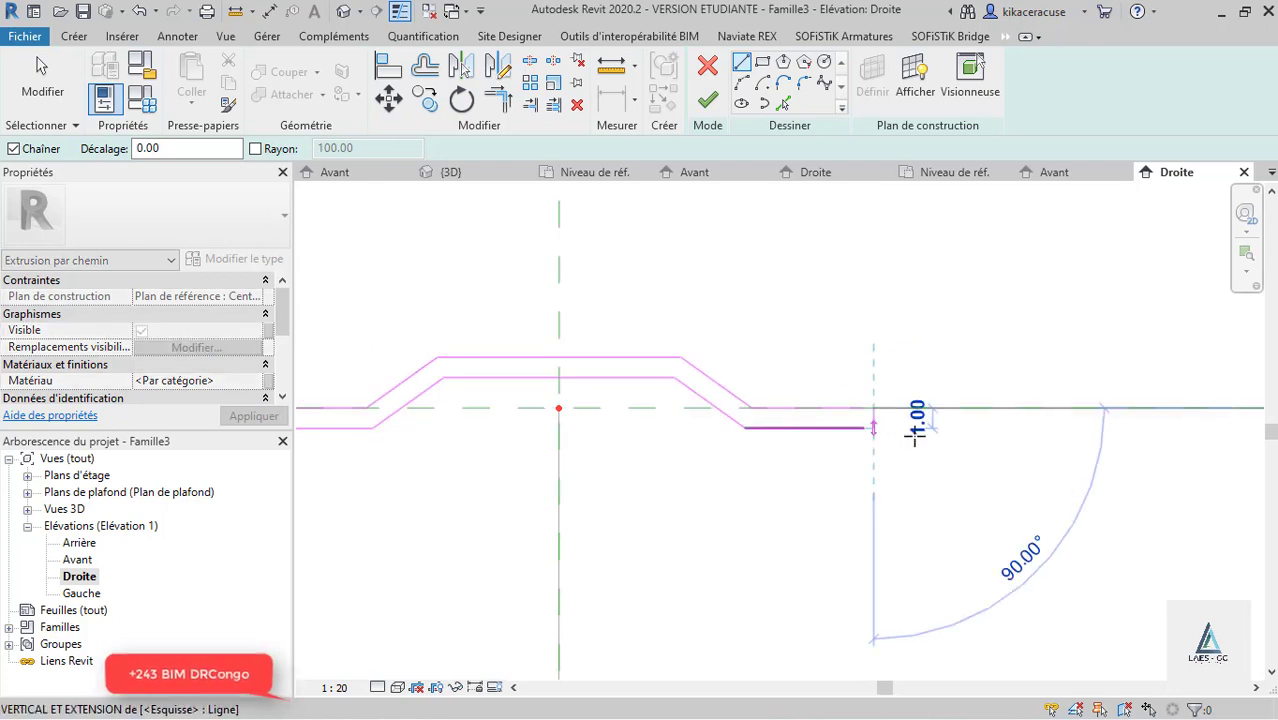
pyautogui.scroll(3, 868, 431)
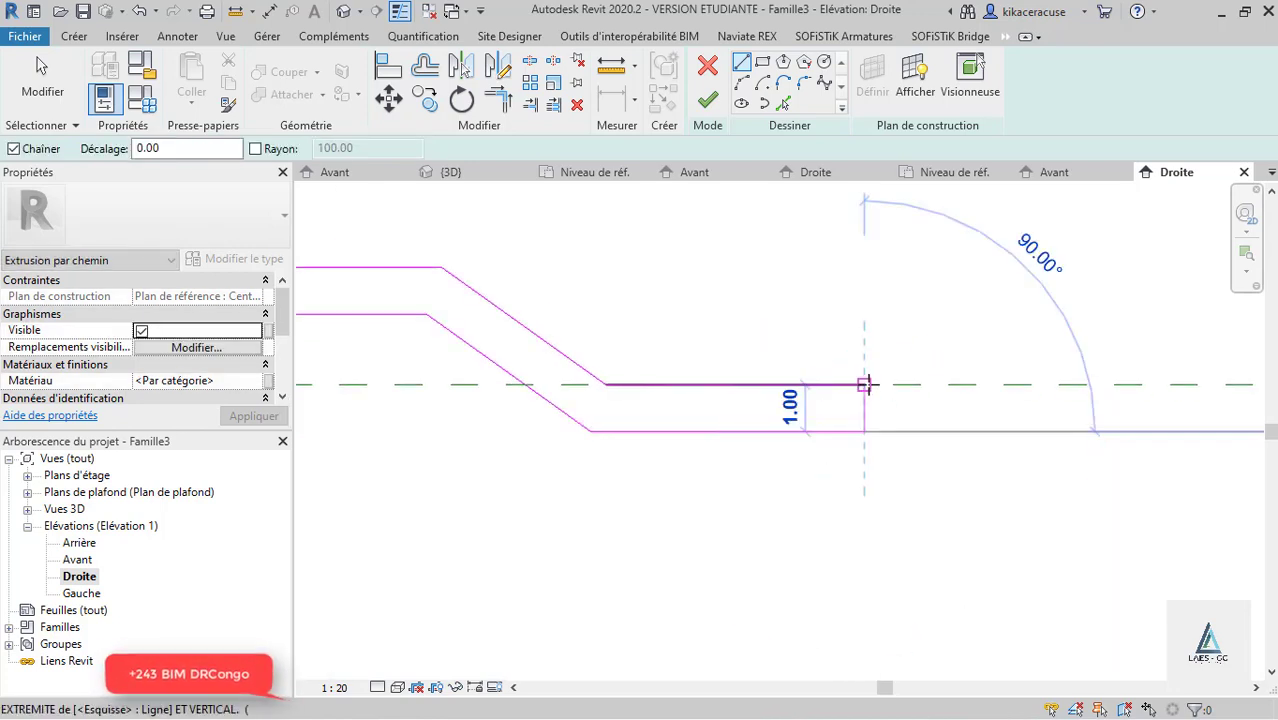
pyautogui.click(865, 384)
pyautogui.scroll(-4, 876, 375)
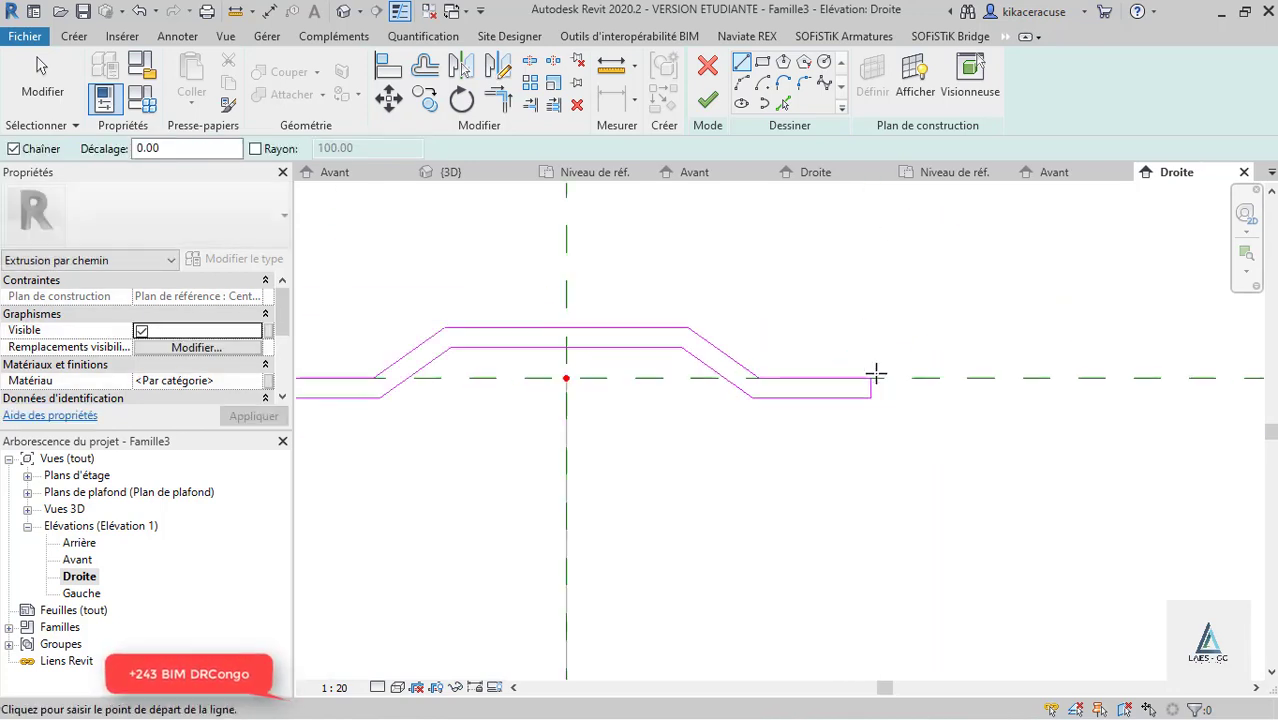
pyautogui.click(706, 106)
pyautogui.click(705, 106)
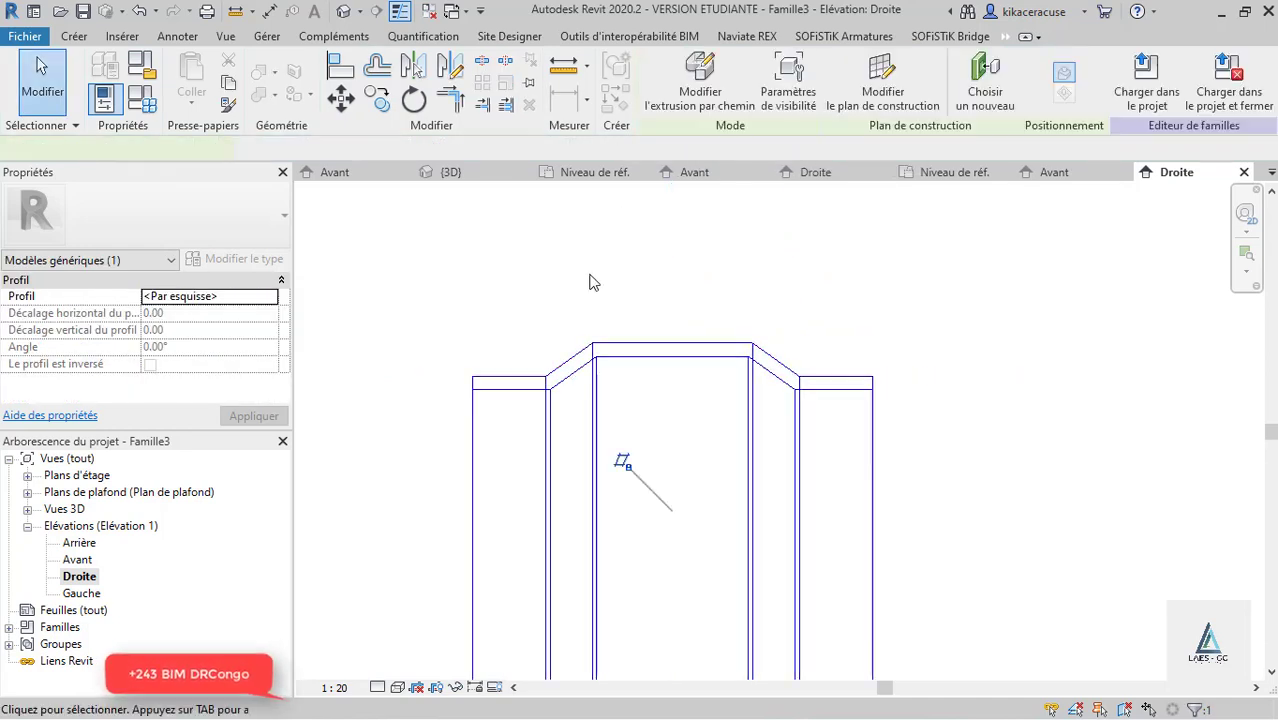
# Step: Display the swept frame in the default 3D view with the Ombré visual style
pyautogui.click(342, 11)
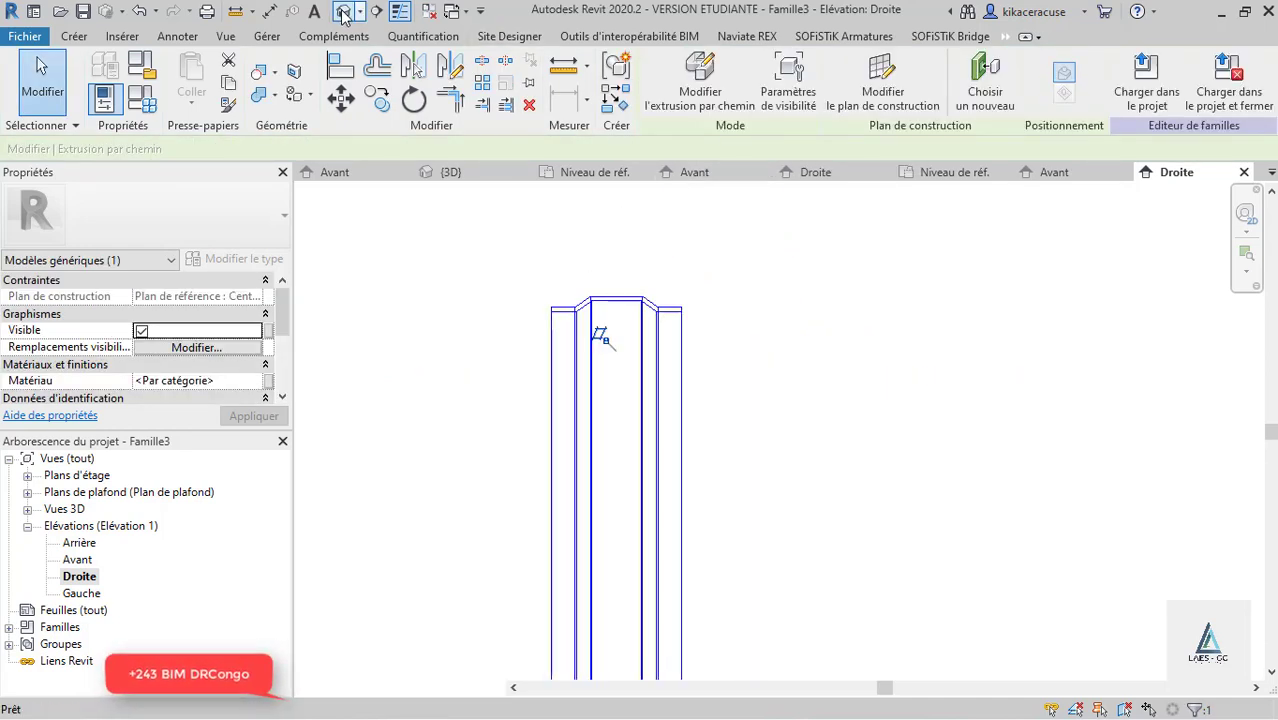
pyautogui.click(396, 688)
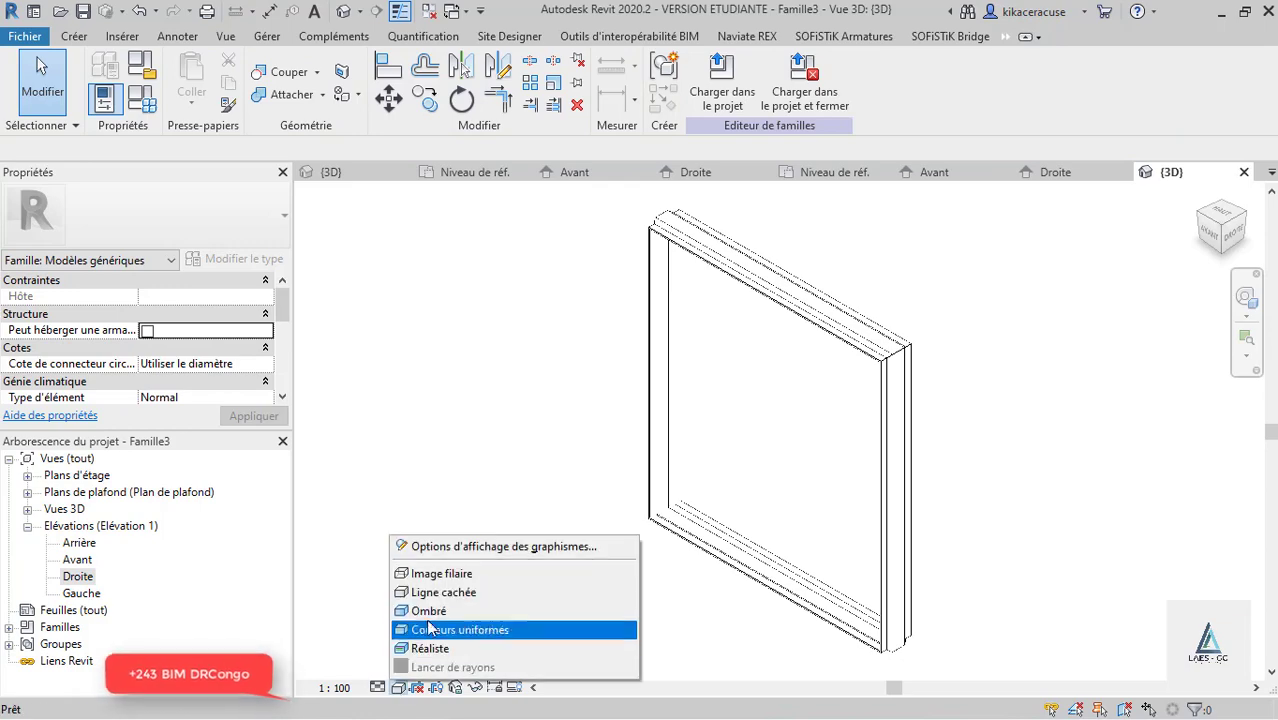
pyautogui.click(436, 606)
pyautogui.scroll(5, 890, 358)
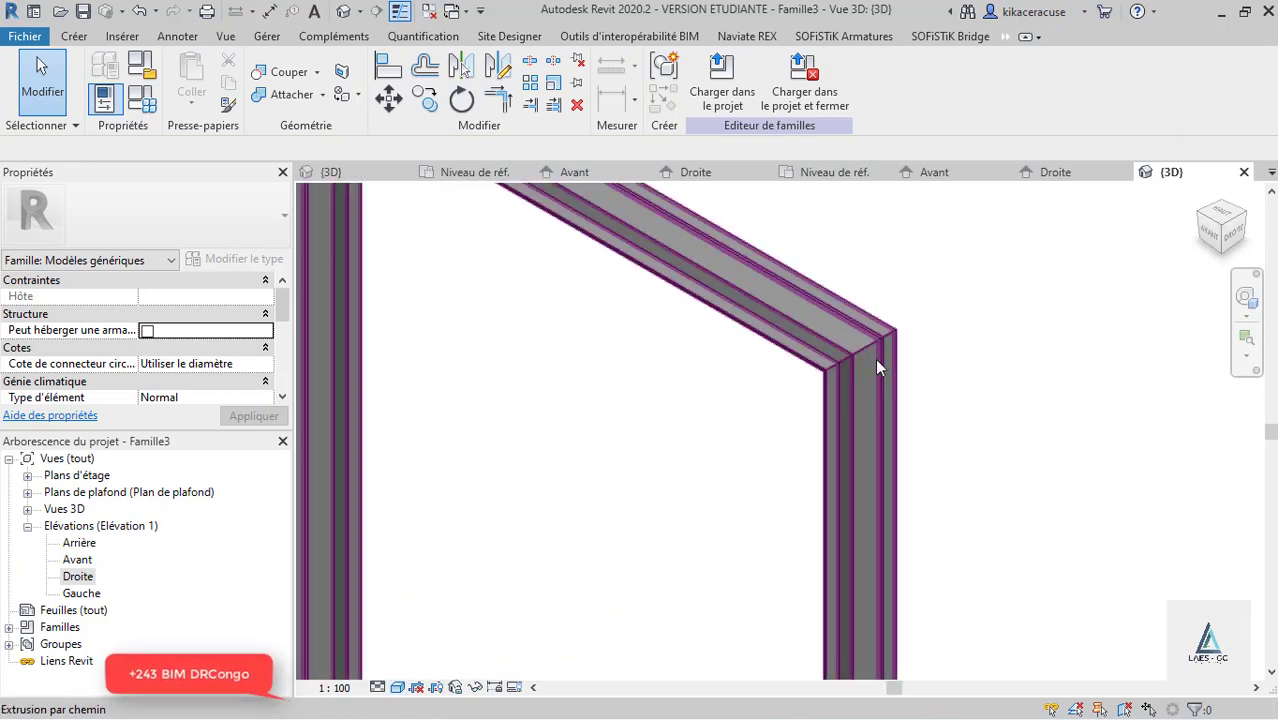
# Step: Select the swept frame and open the material browser for its Matériau property
pyautogui.click(875, 358)
pyautogui.click(233, 355)
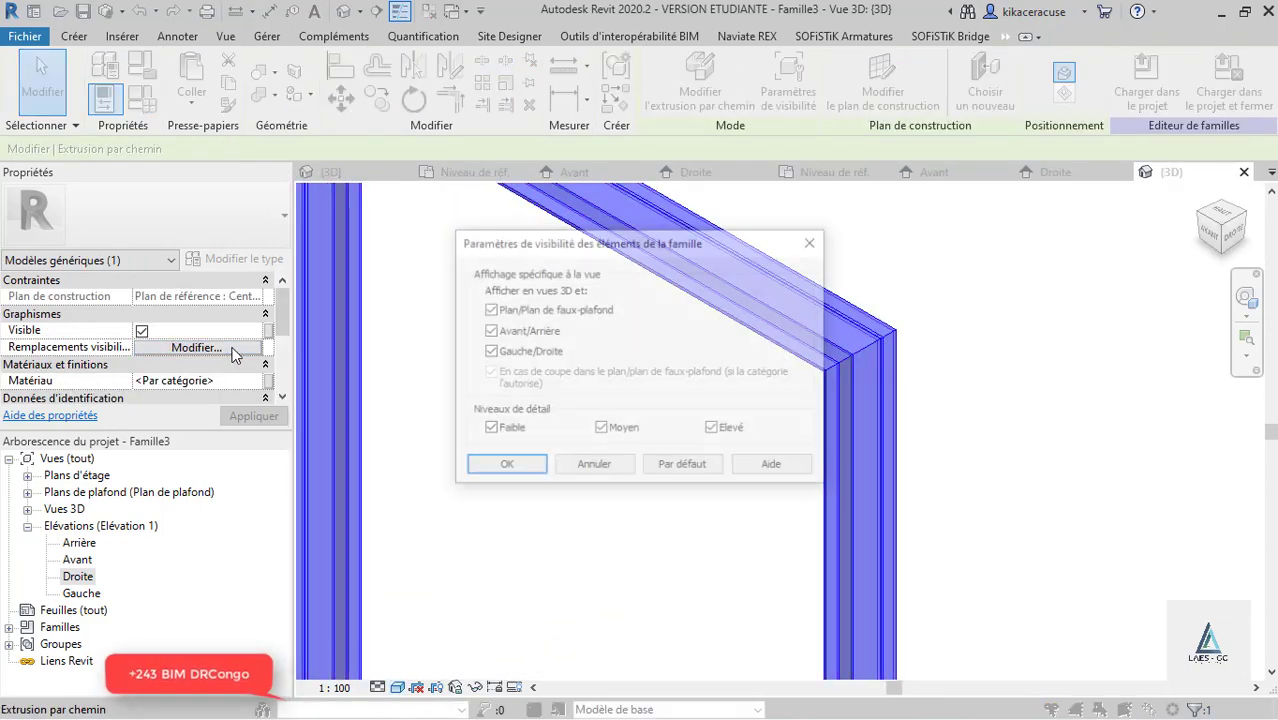
pyautogui.click(812, 248)
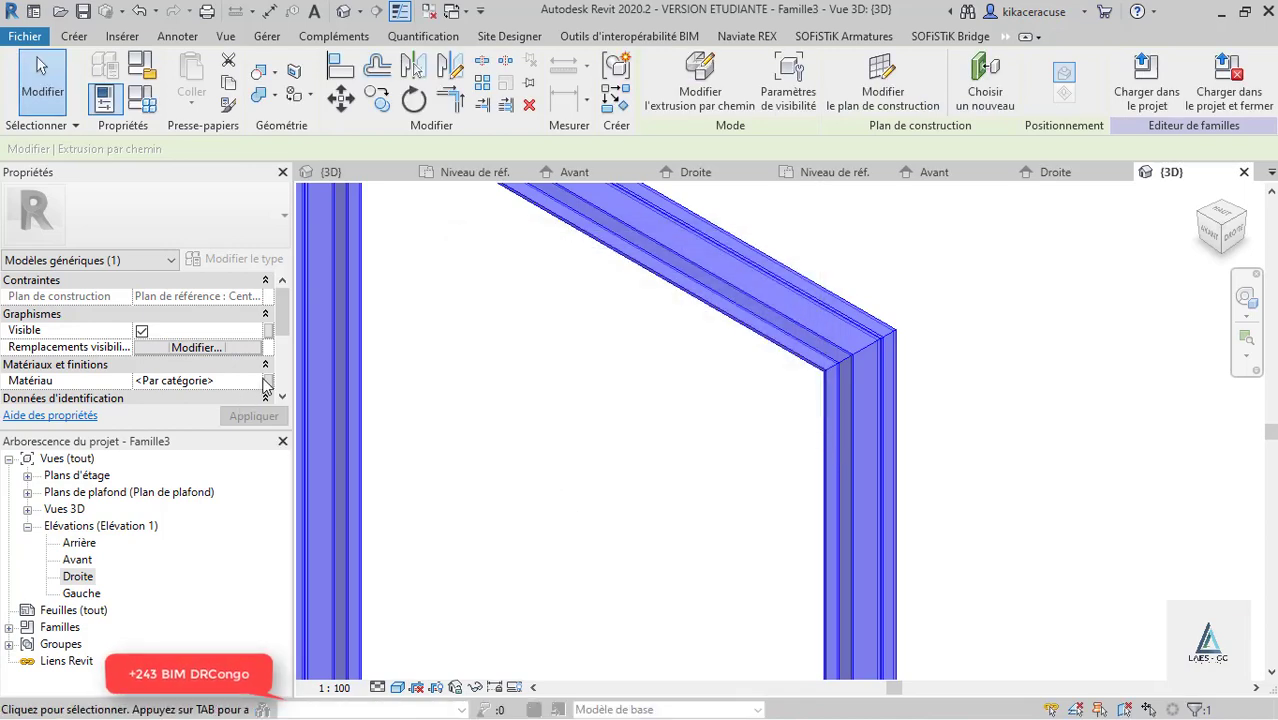
pyautogui.click(256, 381)
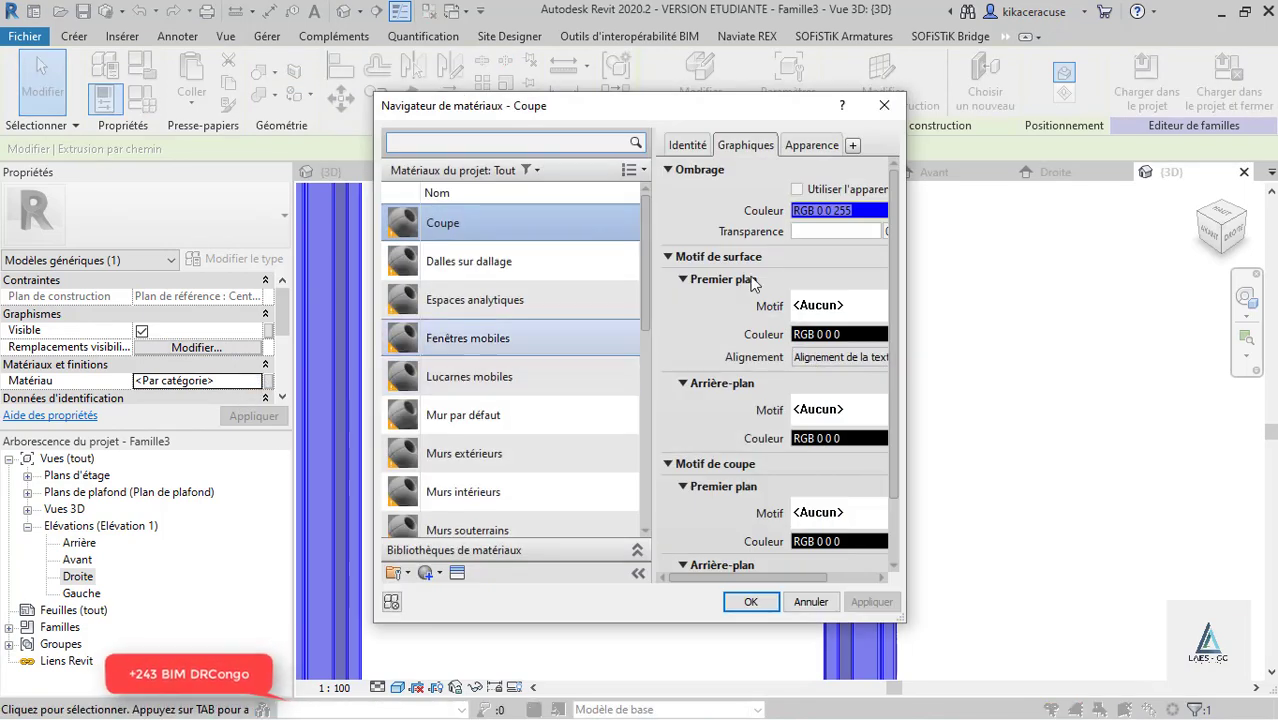
pyautogui.scroll(-1, 520, 455)
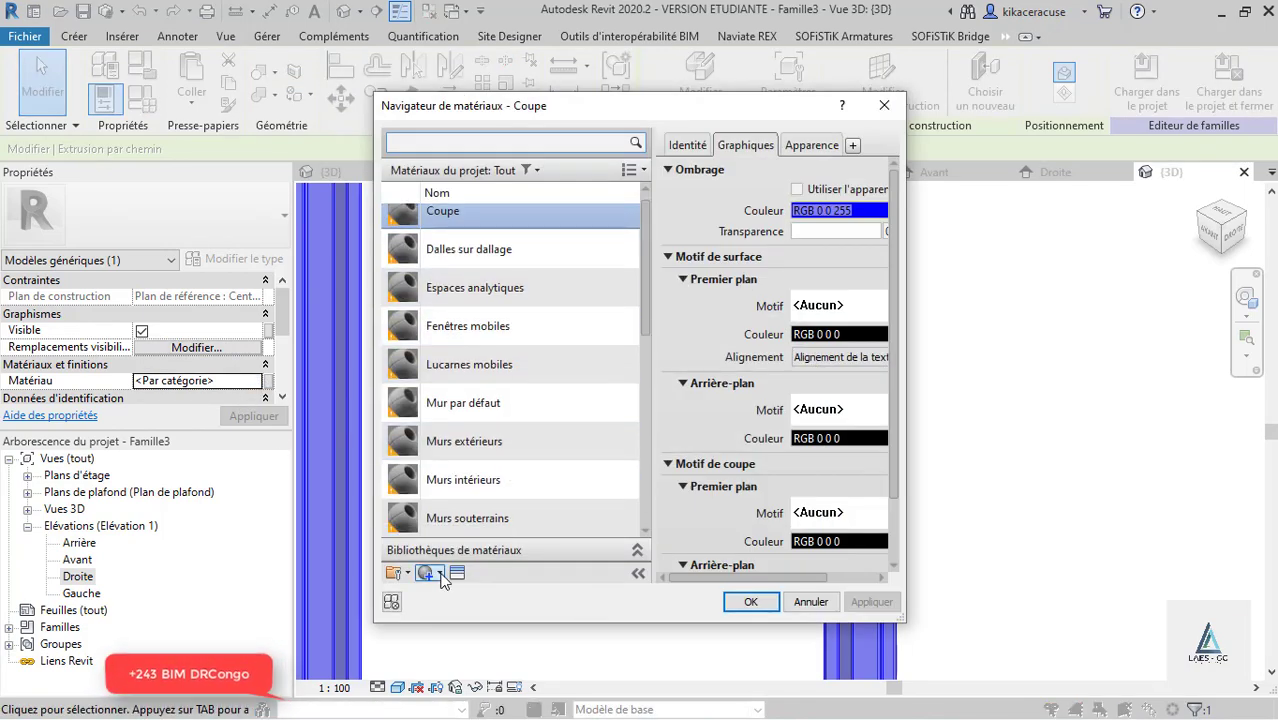
# Step: Create a new material and rename it ACIER
pyautogui.click(438, 573)
pyautogui.click(462, 590)
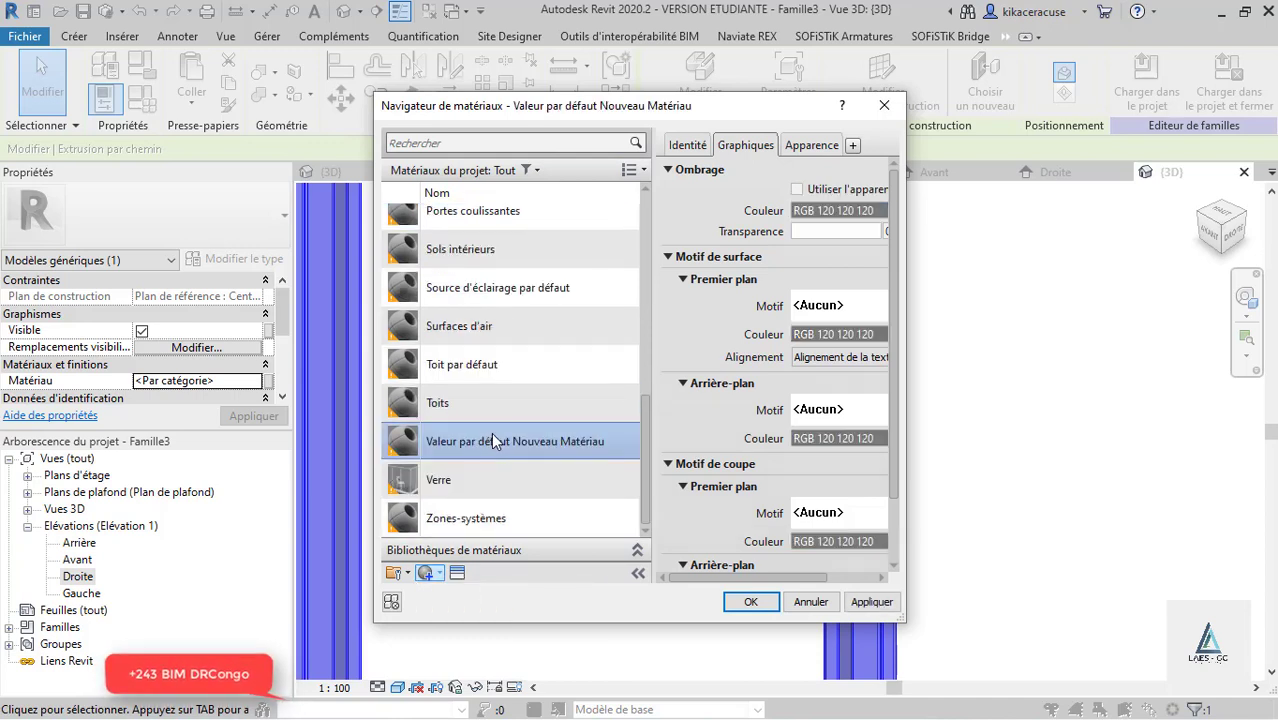
pyautogui.rightClick(493, 438)
pyautogui.click(561, 488)
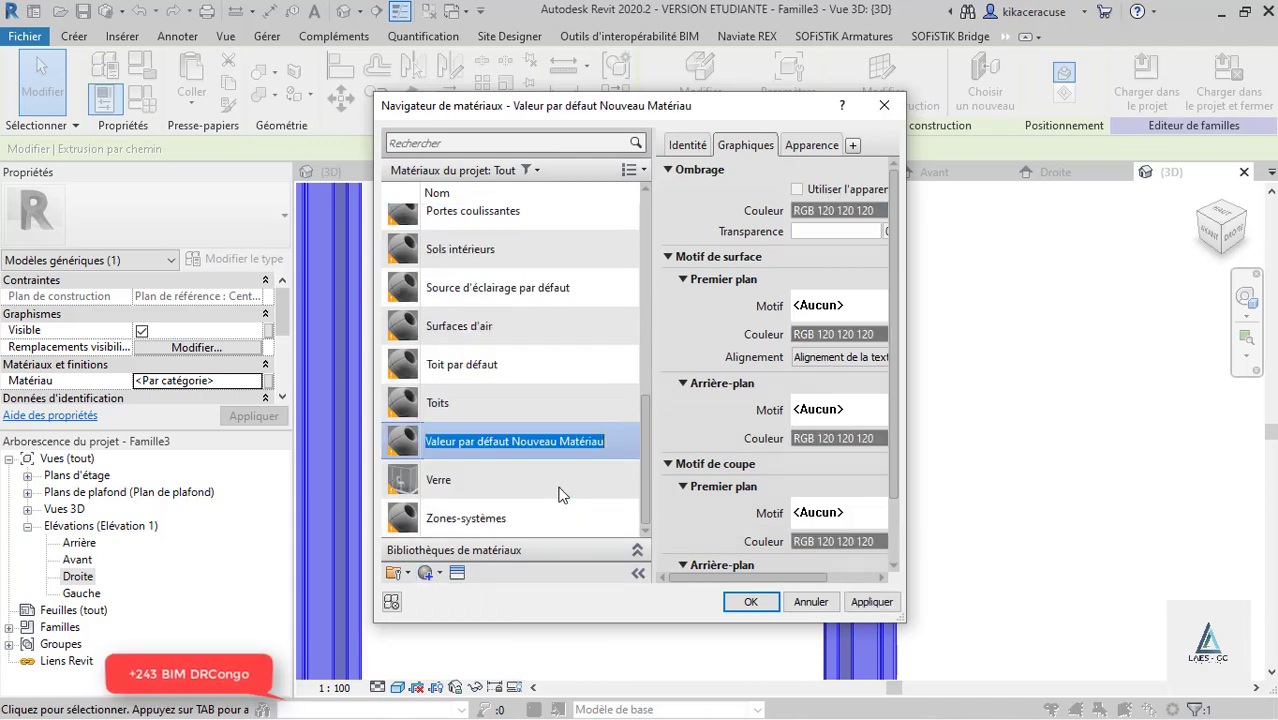
pyautogui.write('AC')
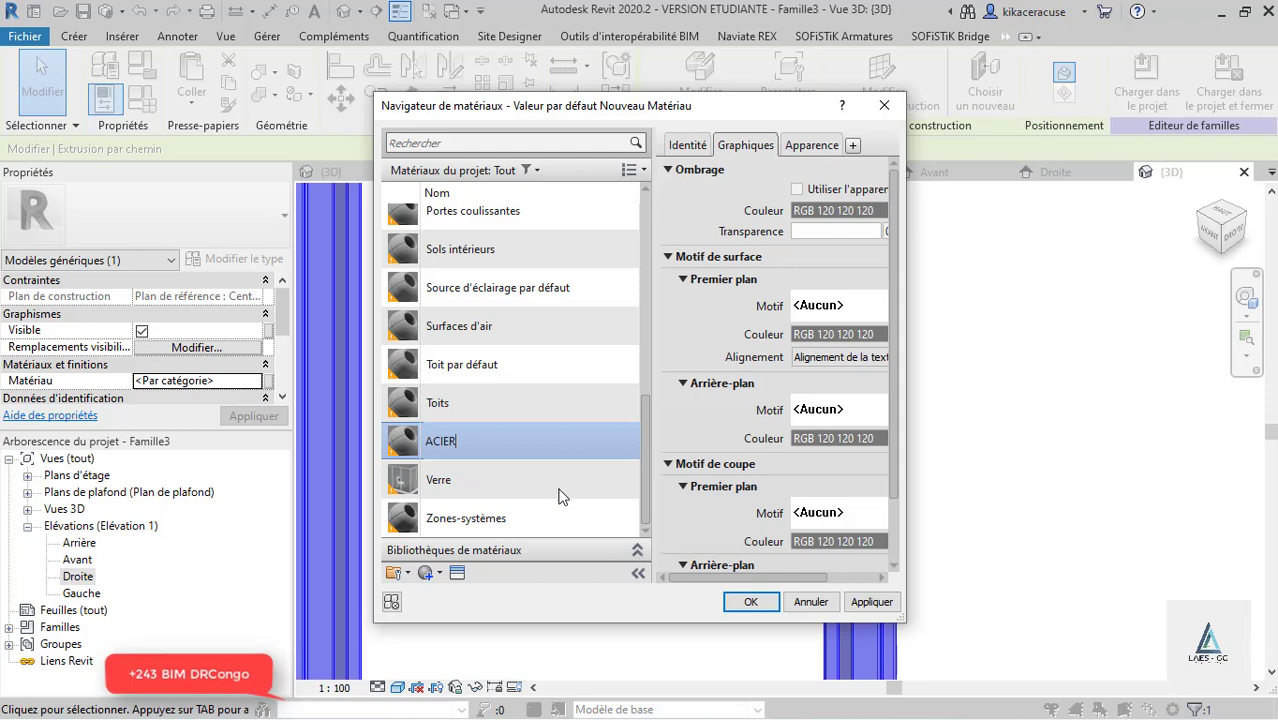
pyautogui.write('IER')
pyautogui.click(561, 495)
# Step: Open the asset browser and search its libraries for ACIER
pyautogui.click(457, 573)
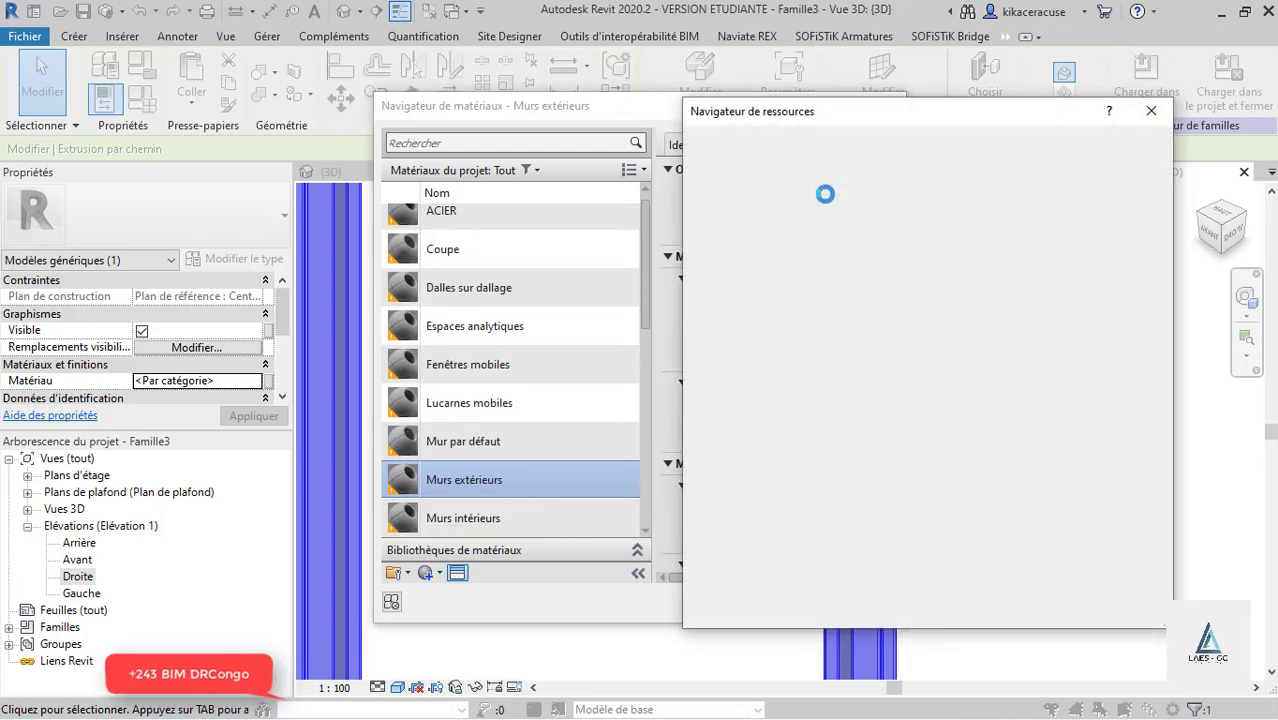
pyautogui.click(905, 143)
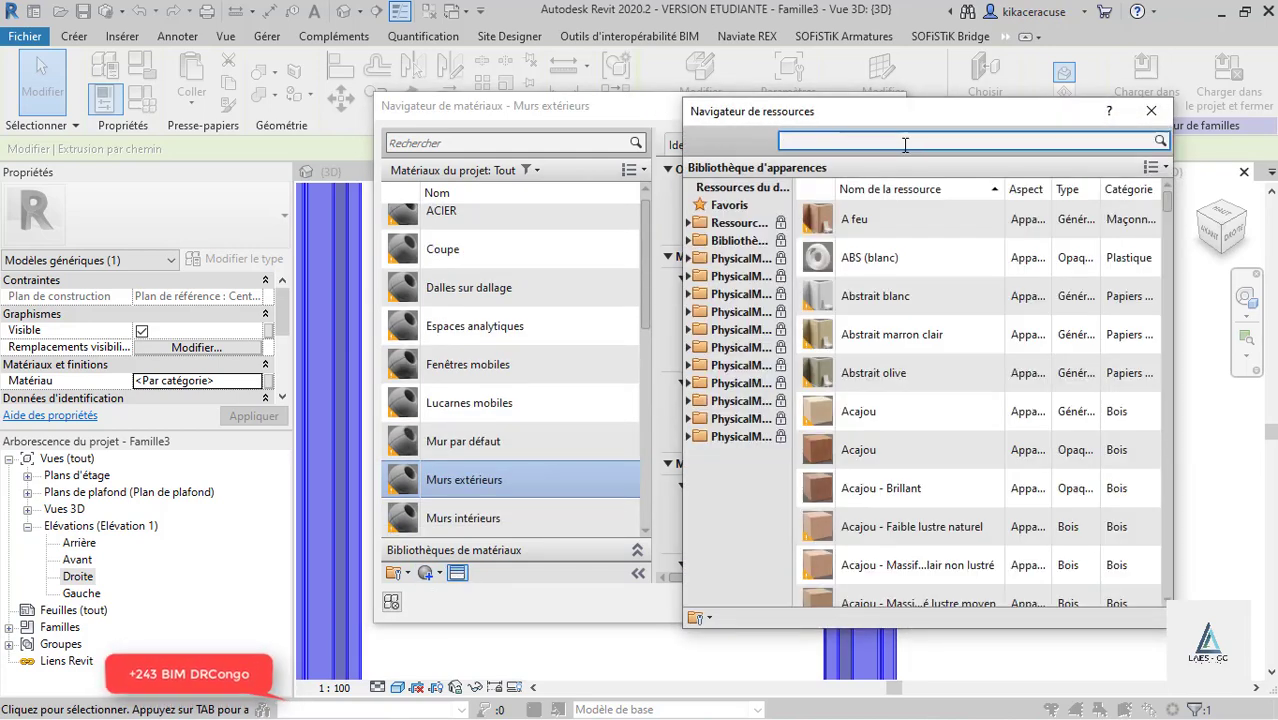
pyautogui.write('1CIER')
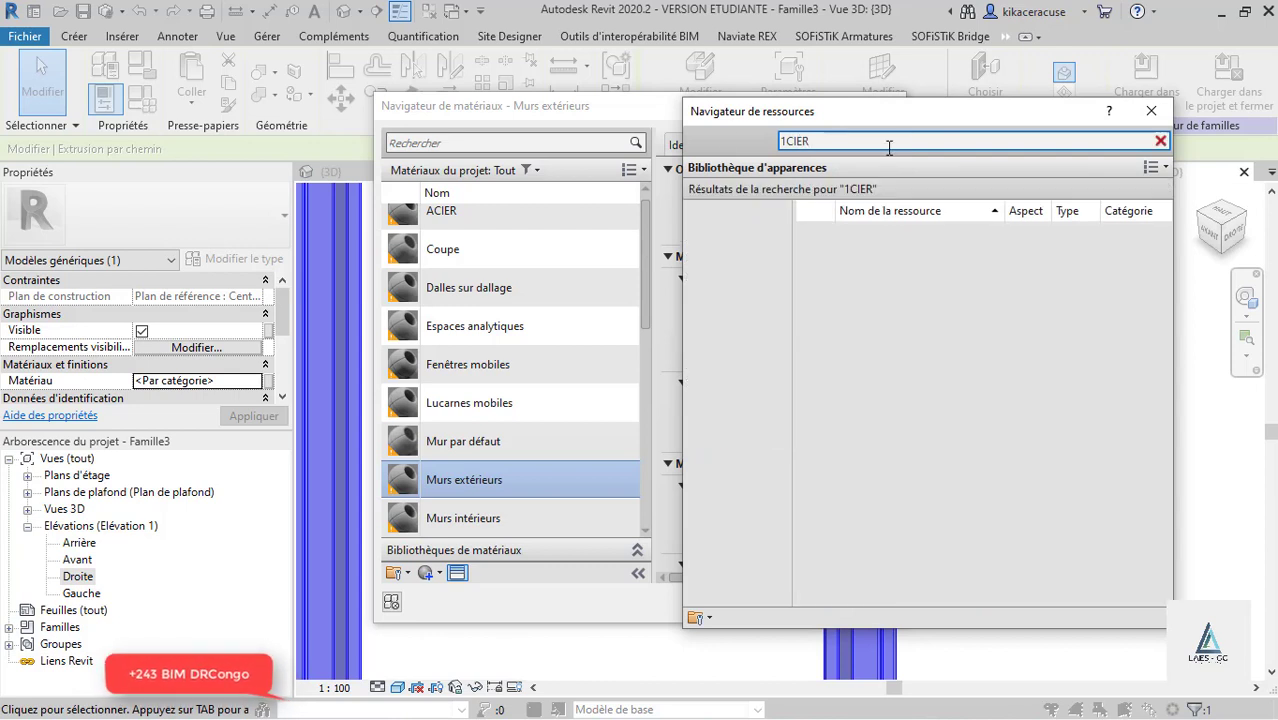
pyautogui.doubleClick(889, 143)
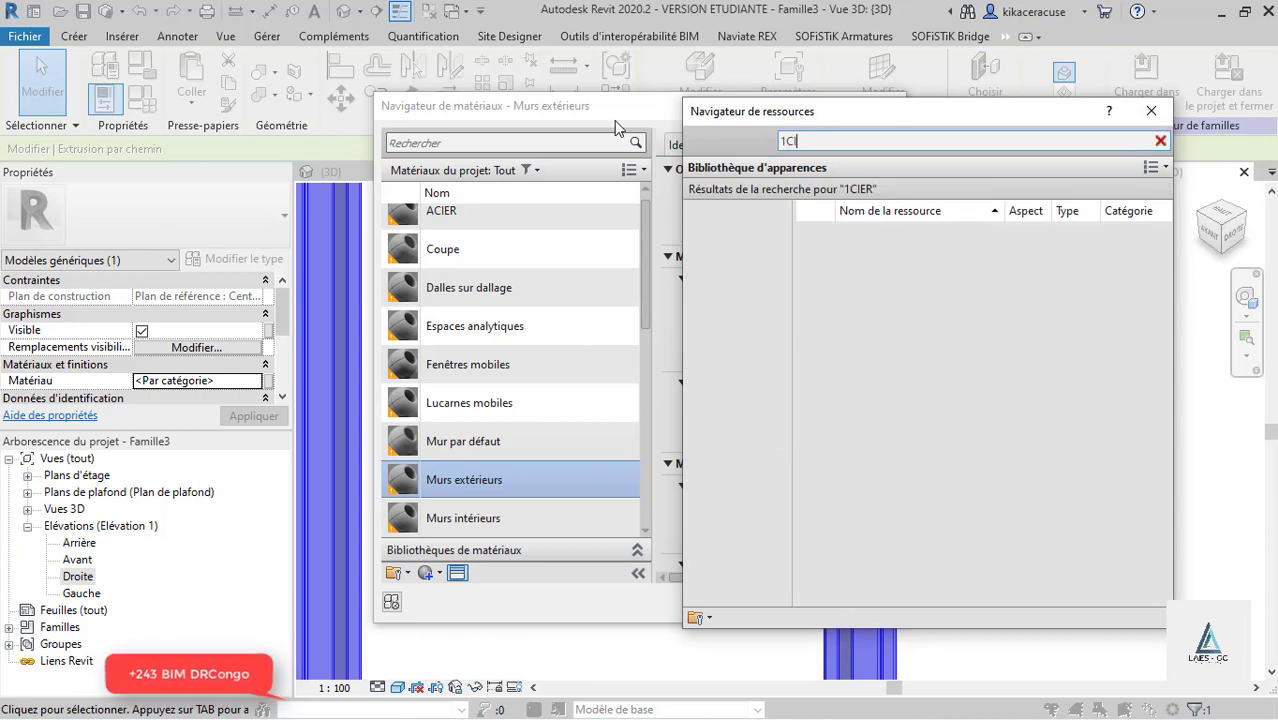
pyautogui.press('Return')
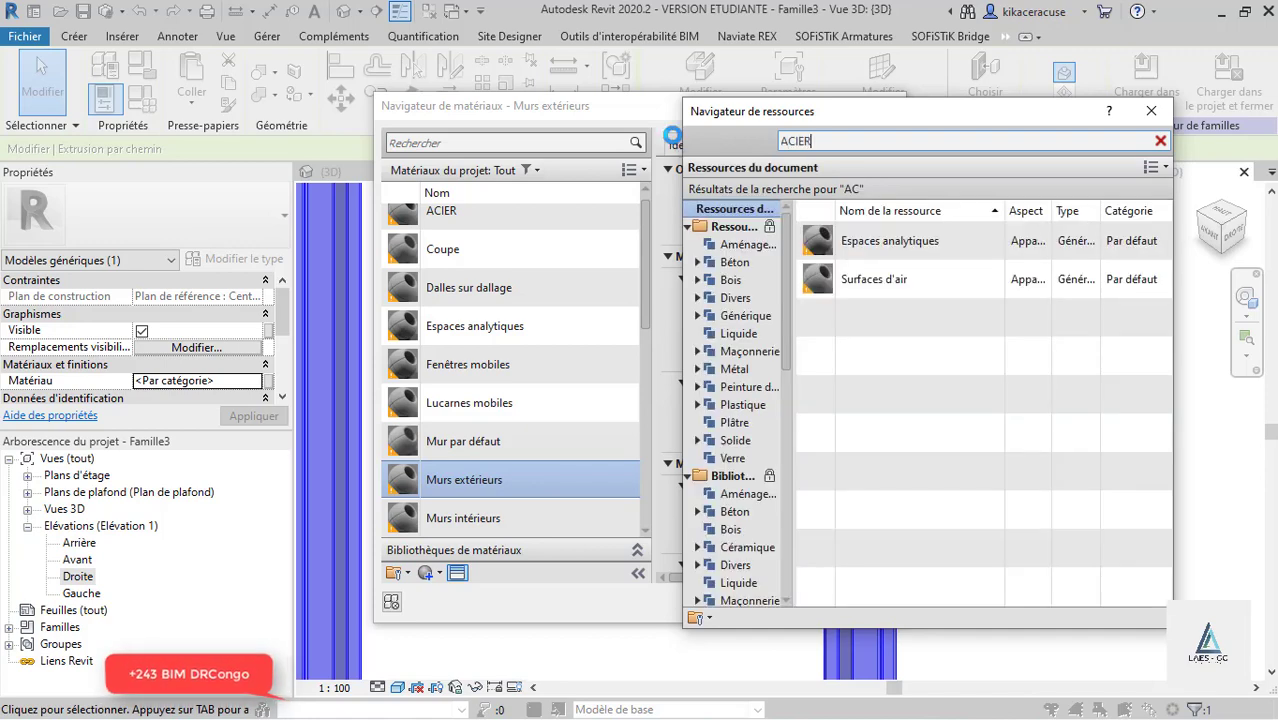
# Step: Replace the appearance of the selected Murs extérieurs material with the Acier inoxydable - Poli asset, and close the asset browser
pyautogui.scroll(-5, 911, 285)
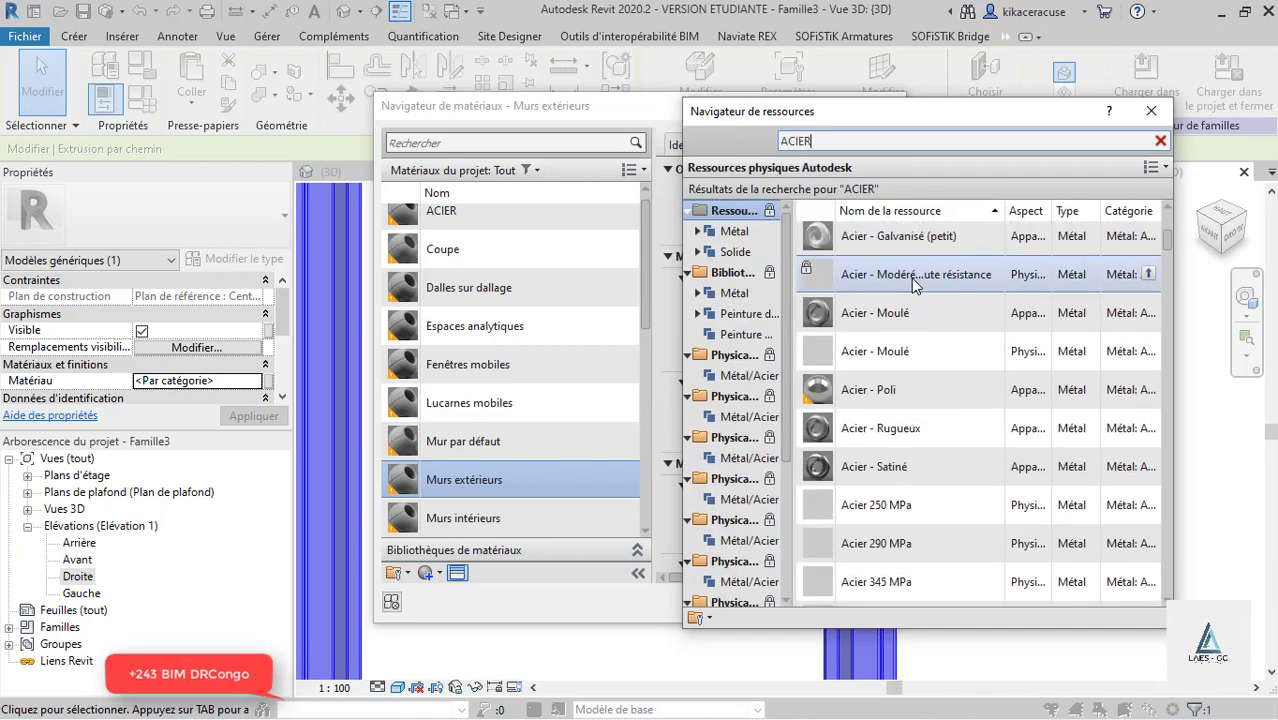
pyautogui.scroll(-8, 911, 278)
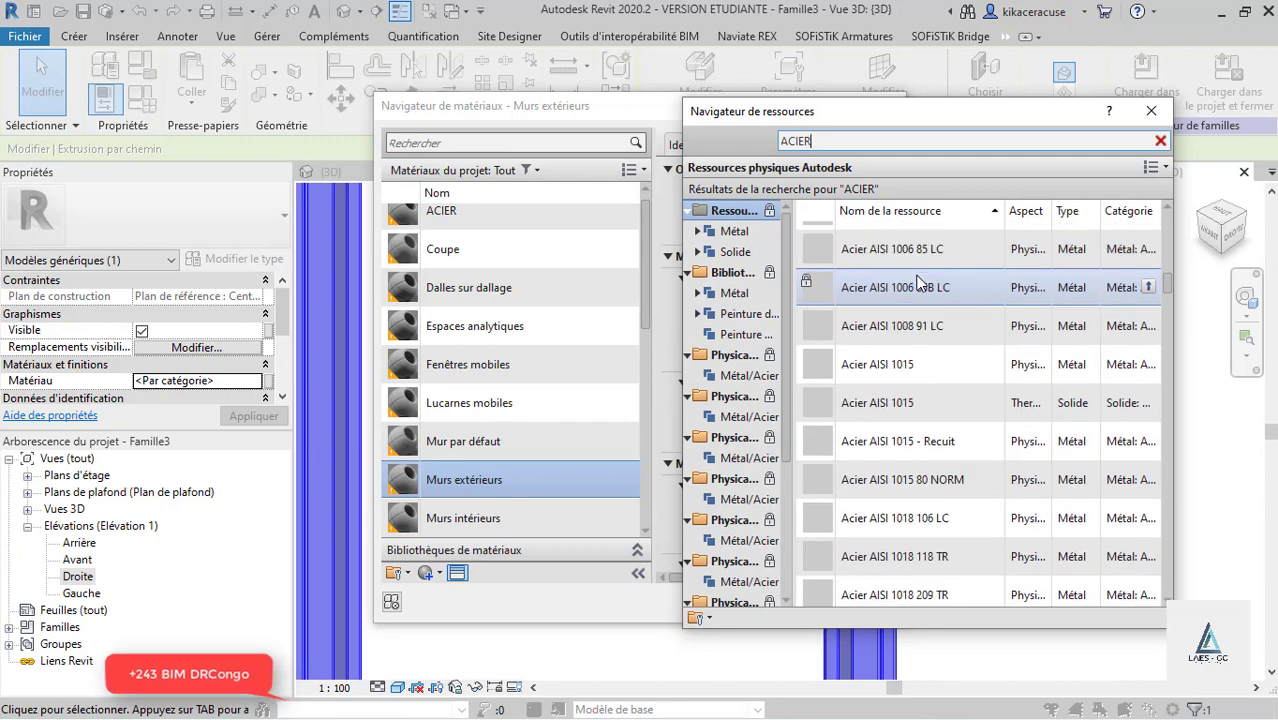
pyautogui.scroll(-10, 918, 283)
pyautogui.scroll(12, 918, 283)
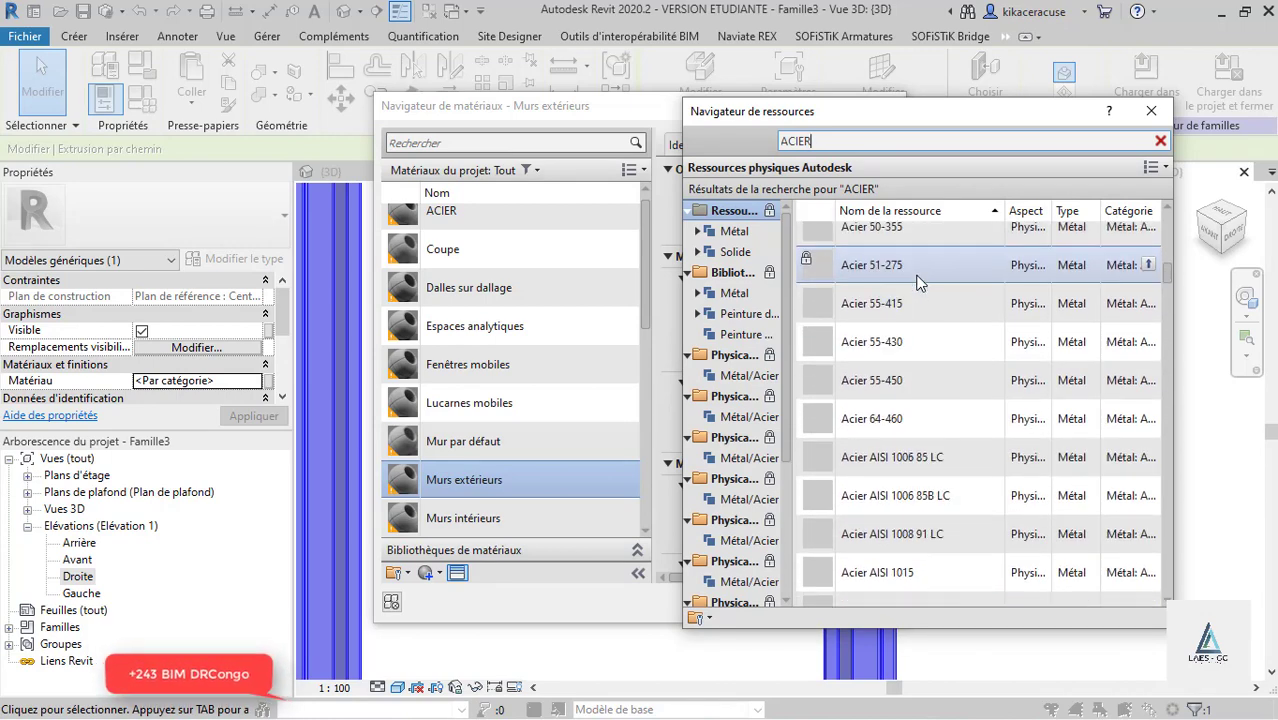
pyautogui.scroll(15, 918, 280)
pyautogui.scroll(-3, 918, 280)
pyautogui.scroll(3, 1000, 350)
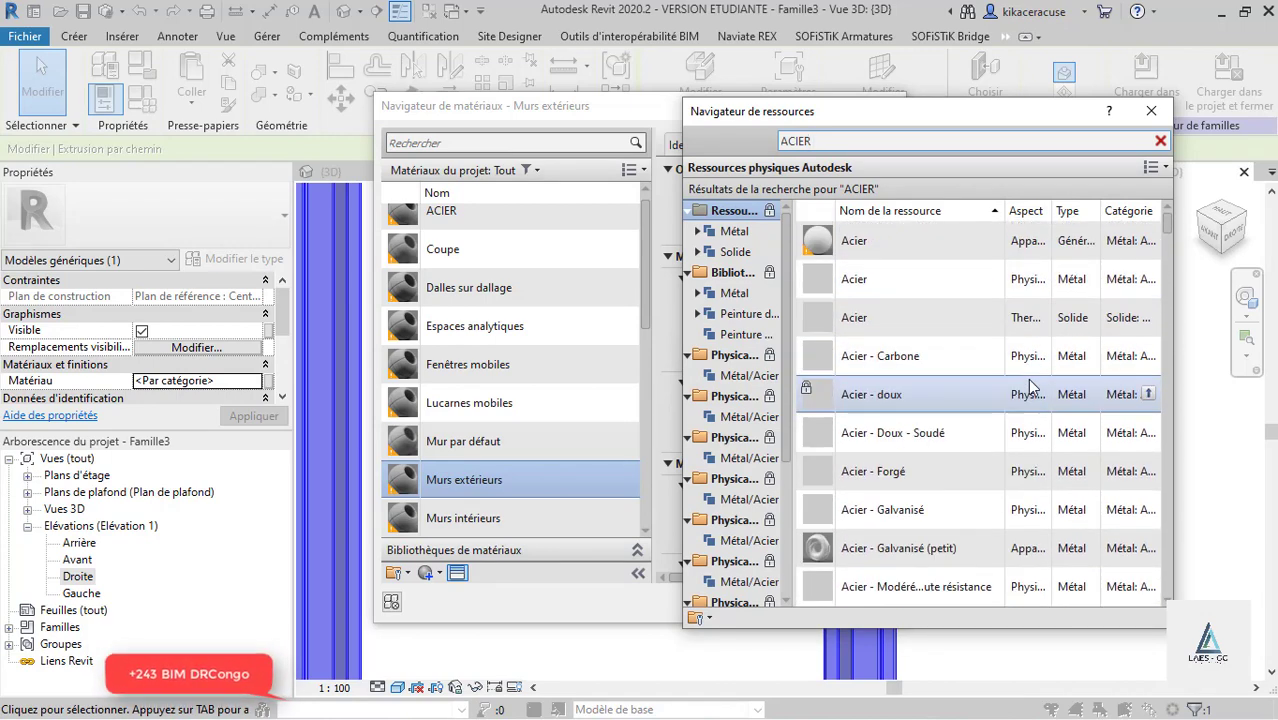
pyautogui.scroll(-20, 970, 314)
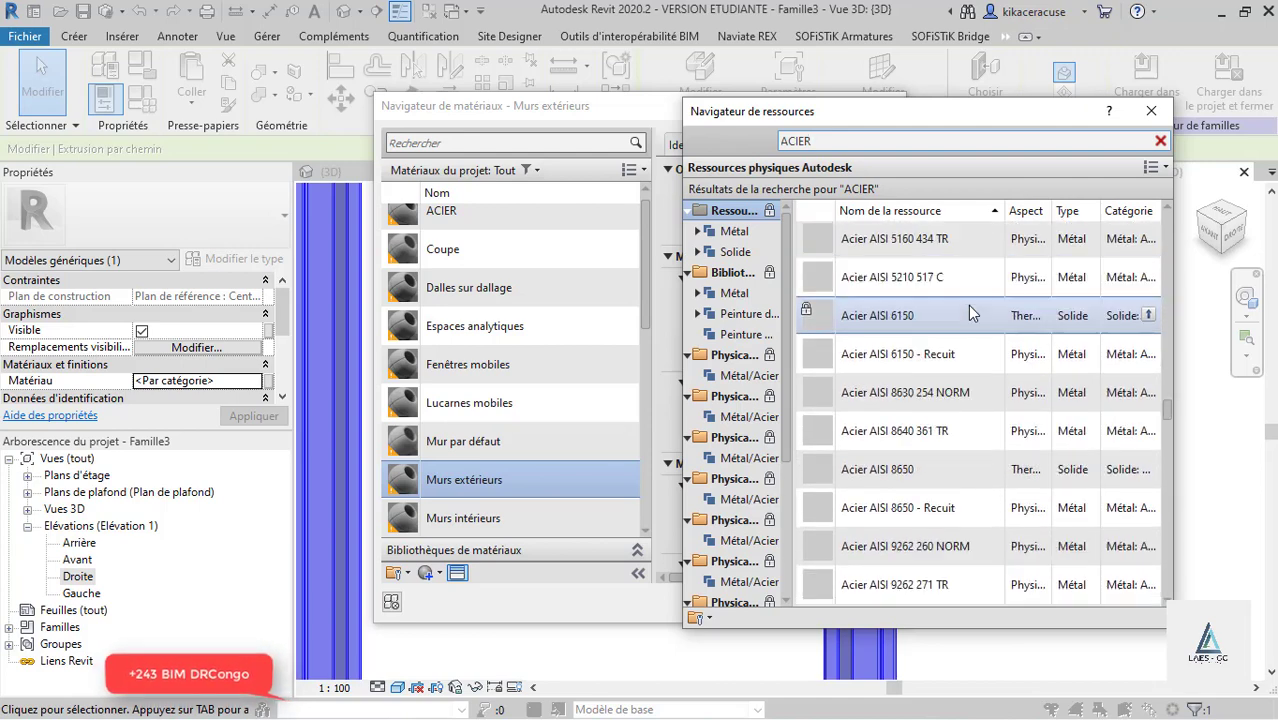
pyautogui.scroll(-5, 970, 314)
pyautogui.scroll(2, 970, 314)
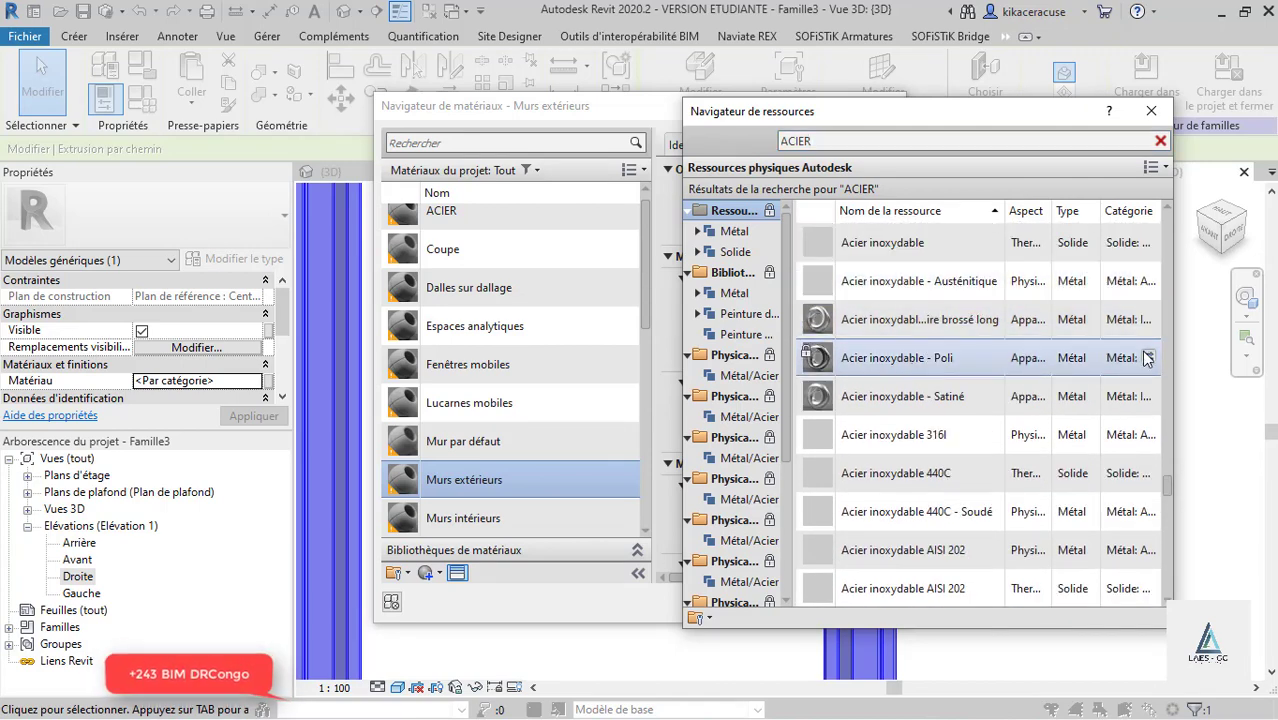
pyautogui.click(1147, 358)
pyautogui.click(1151, 111)
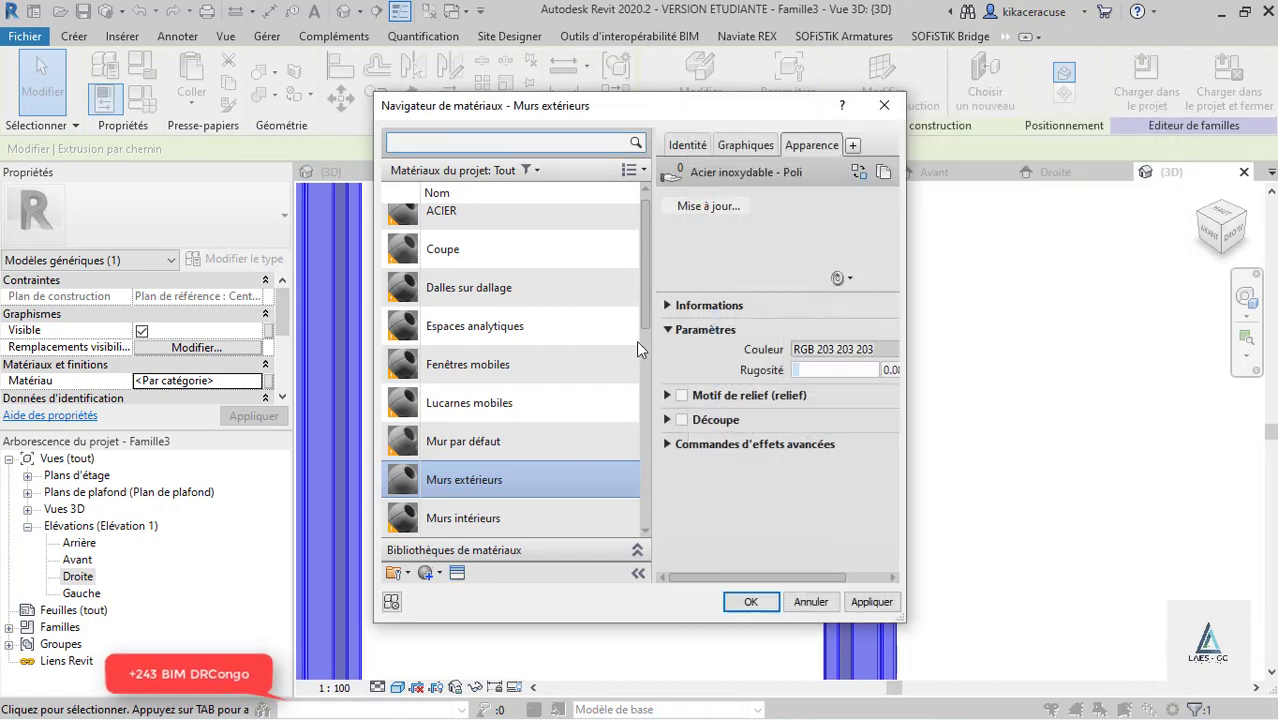
# Step: Set the appearance colour of the Murs extérieurs material to red, RGB 255 0 0
pyautogui.click(830, 349)
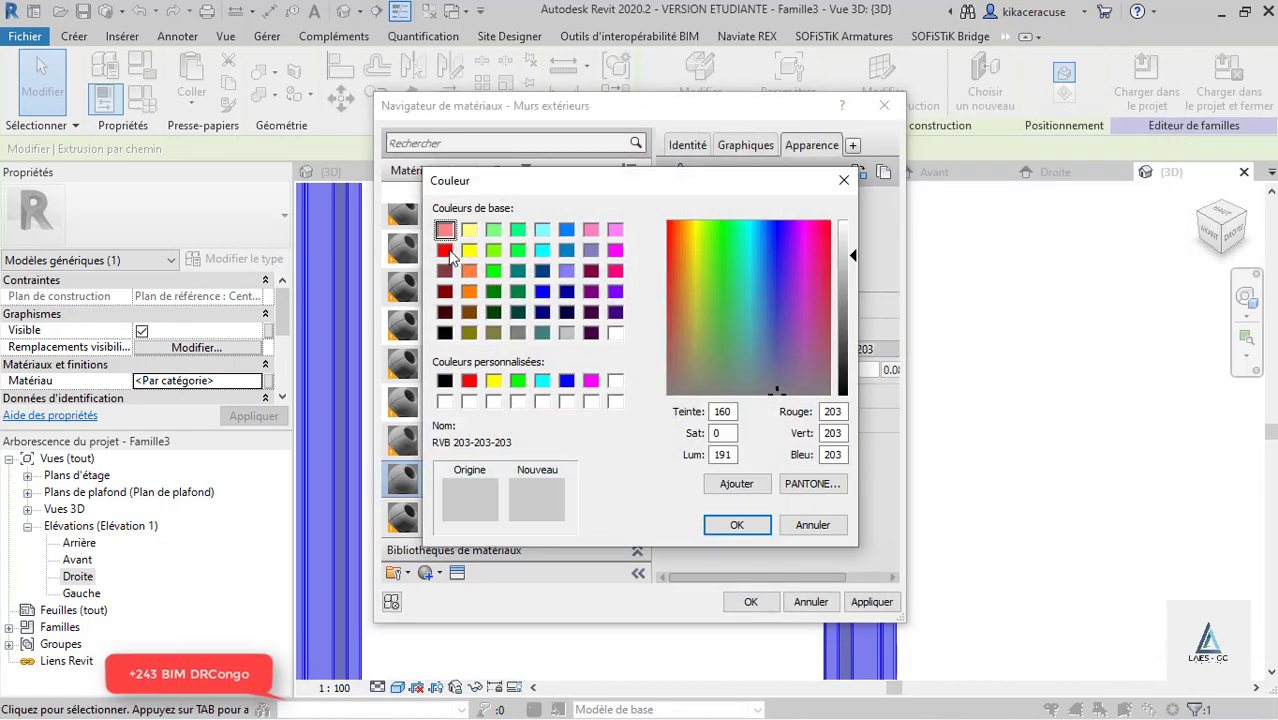
pyautogui.click(445, 251)
pyautogui.click(738, 526)
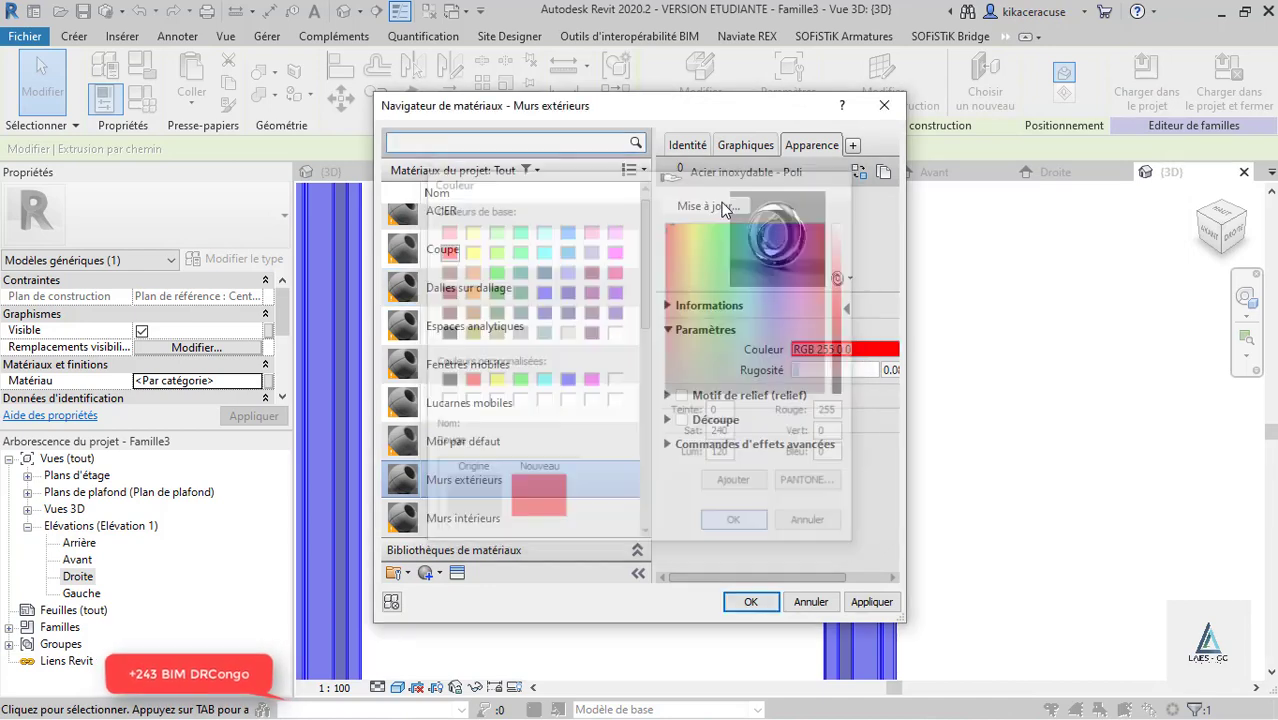
# Step: Set the shading colour of Murs extérieurs to red, RGB 255 0 0, and assign the material to the swept frame
pyautogui.click(743, 145)
pyautogui.click(830, 210)
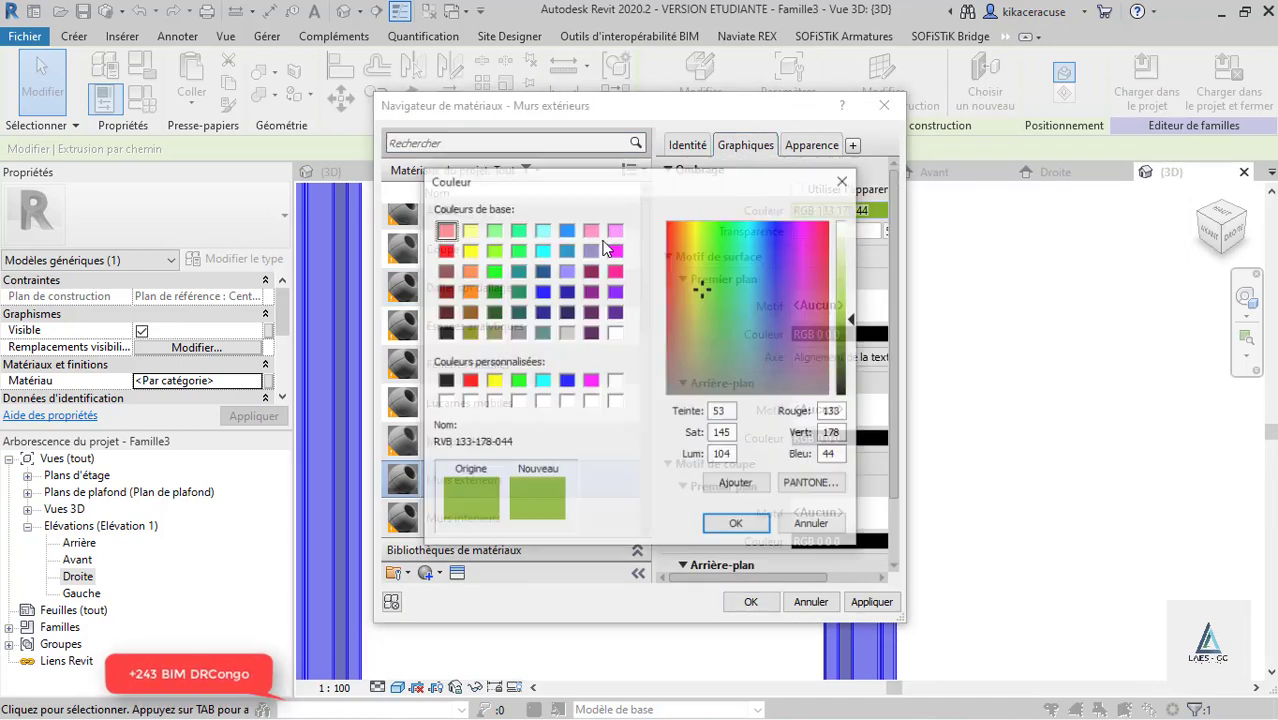
pyautogui.click(445, 251)
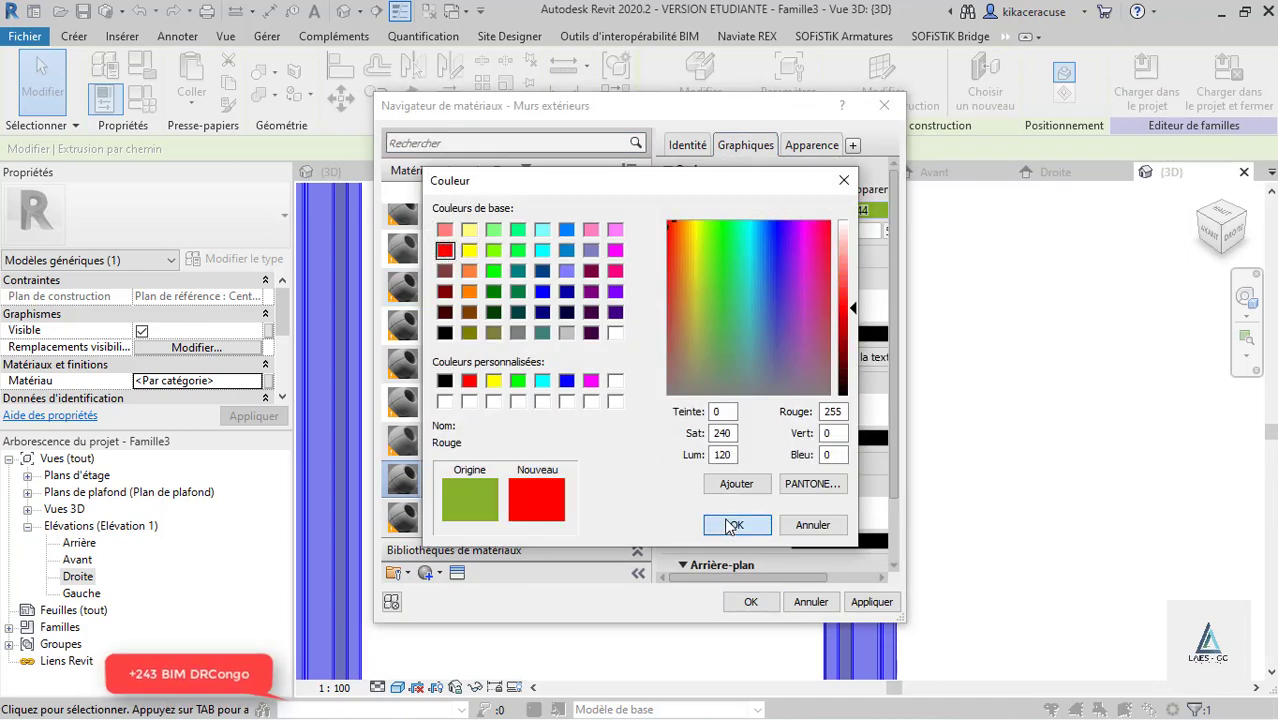
pyautogui.click(728, 525)
pyautogui.click(871, 602)
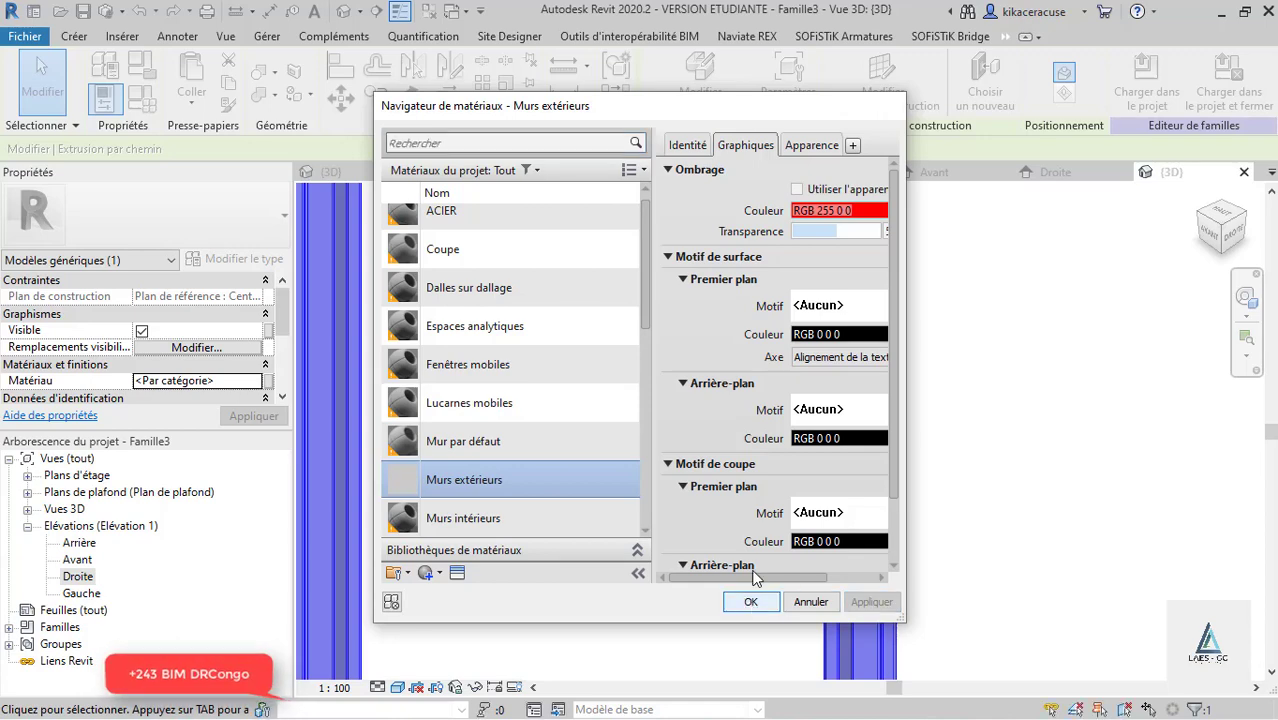
pyautogui.click(751, 602)
# Step: Set the 3D view's visual style to Ombré
pyautogui.scroll(-5, 690, 310)
pyautogui.scroll(2, 758, 294)
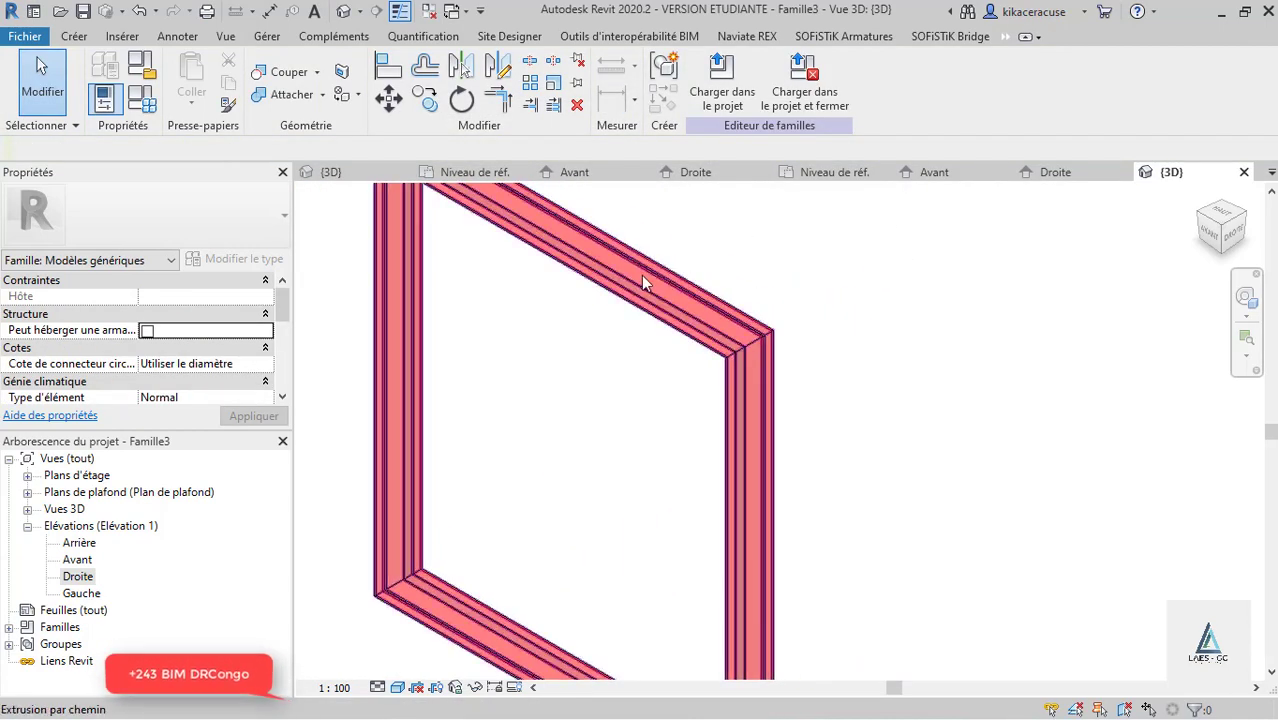
pyautogui.scroll(-3, 742, 314)
pyautogui.scroll(4, 847, 270)
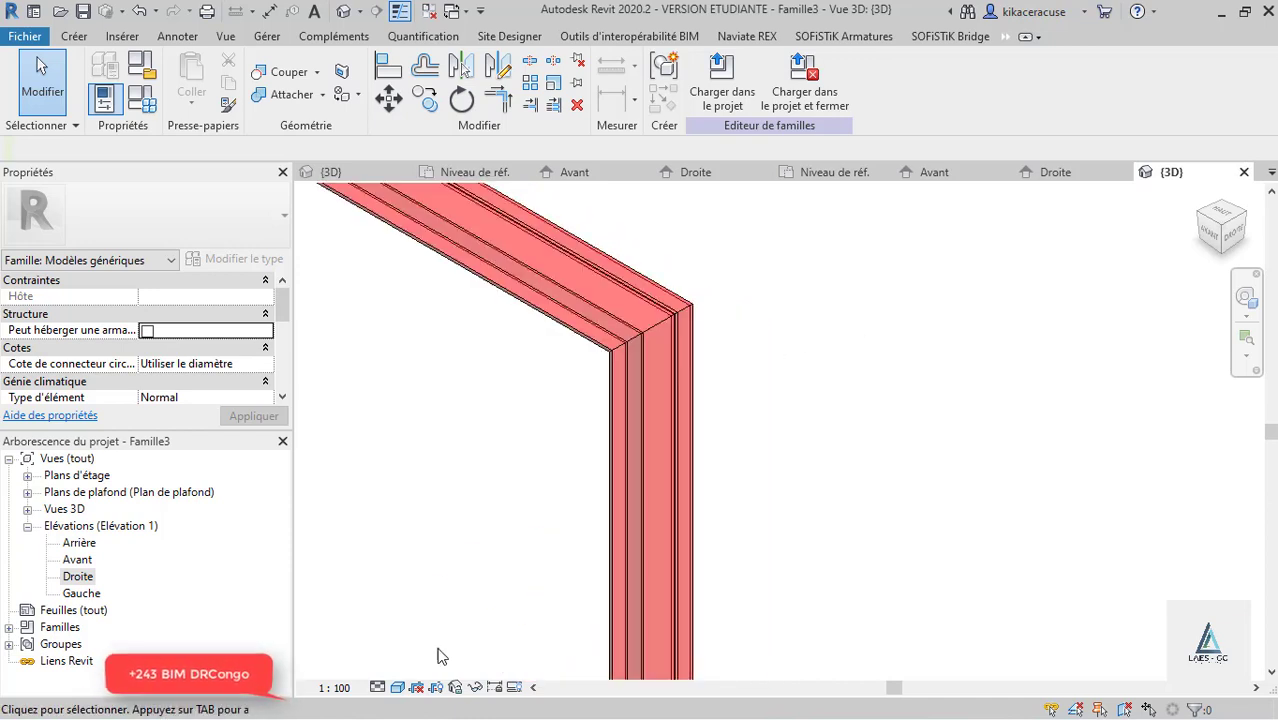
pyautogui.click(396, 688)
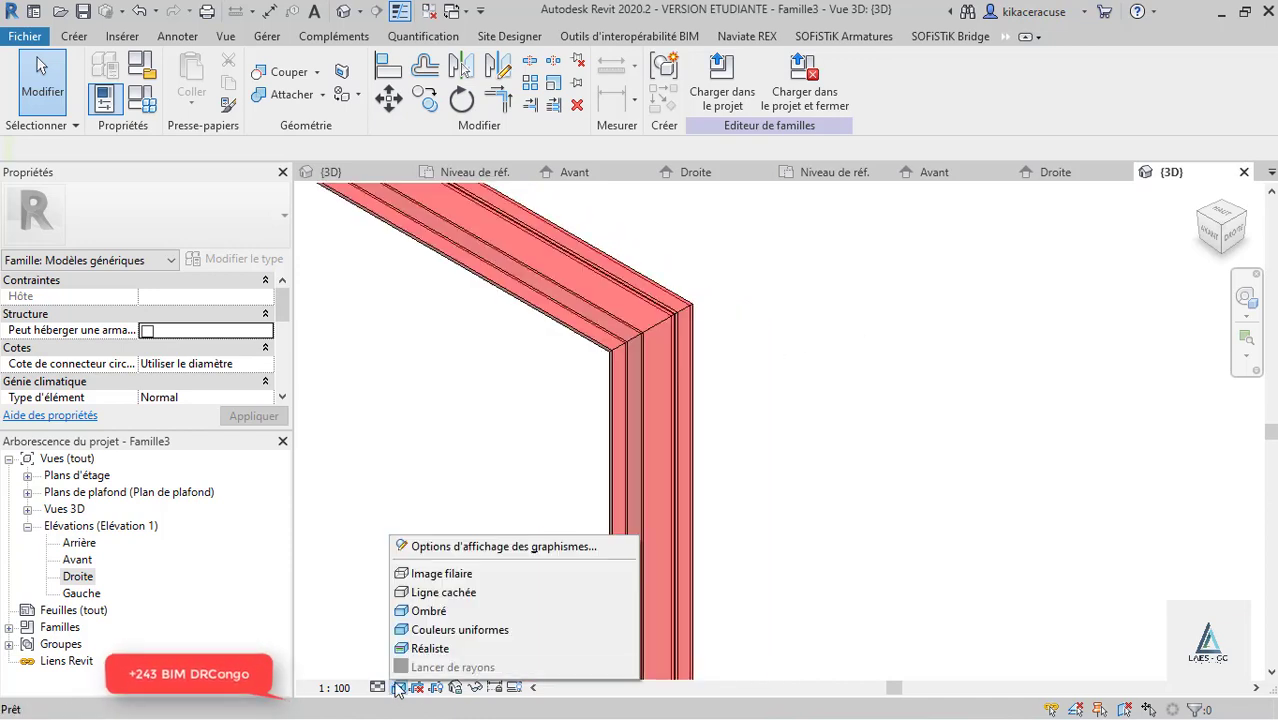
pyautogui.click(430, 607)
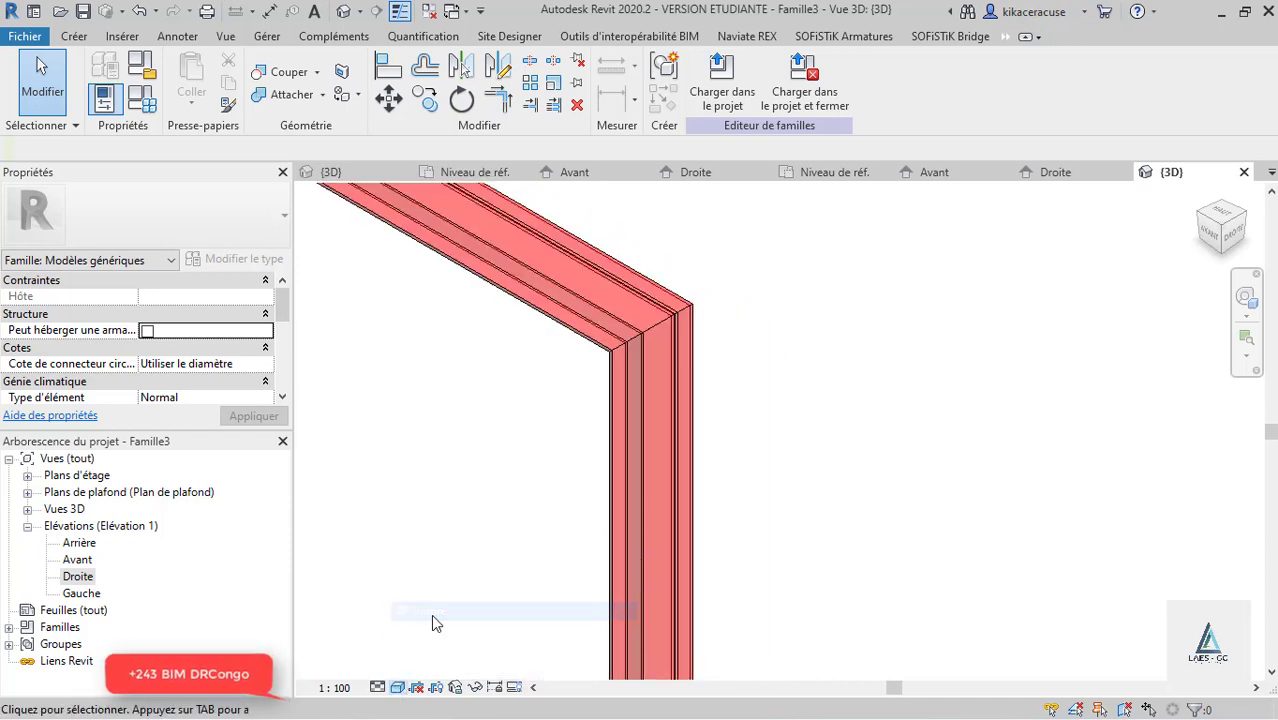
# Step: Reopen the selected frame's Murs extérieurs material and check its shading colour
pyautogui.click(677, 455)
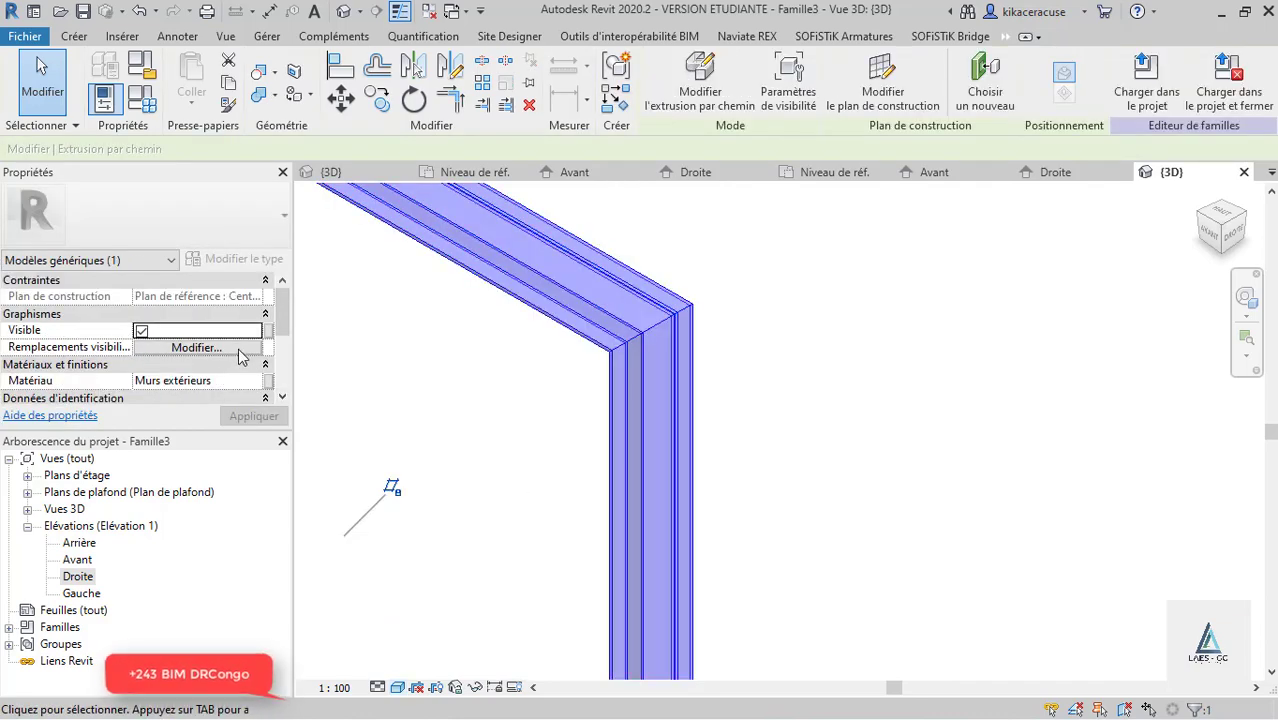
pyautogui.click(253, 382)
pyautogui.click(256, 382)
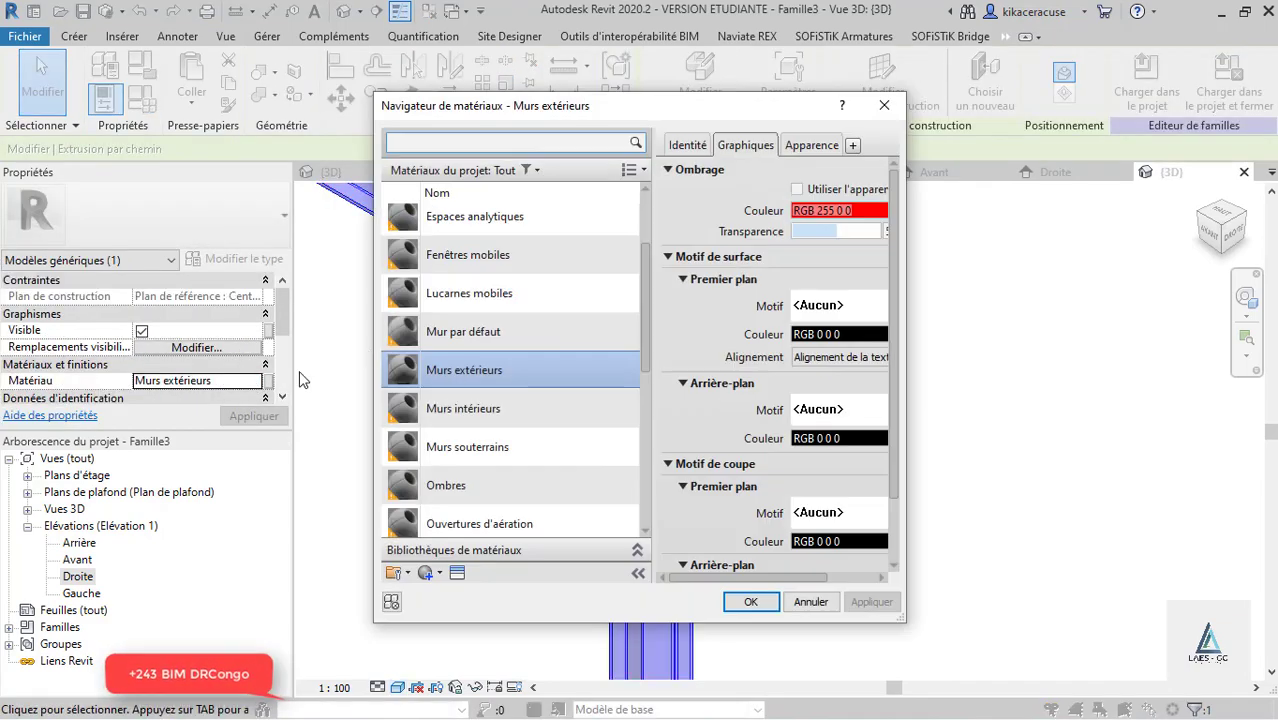
pyautogui.click(822, 212)
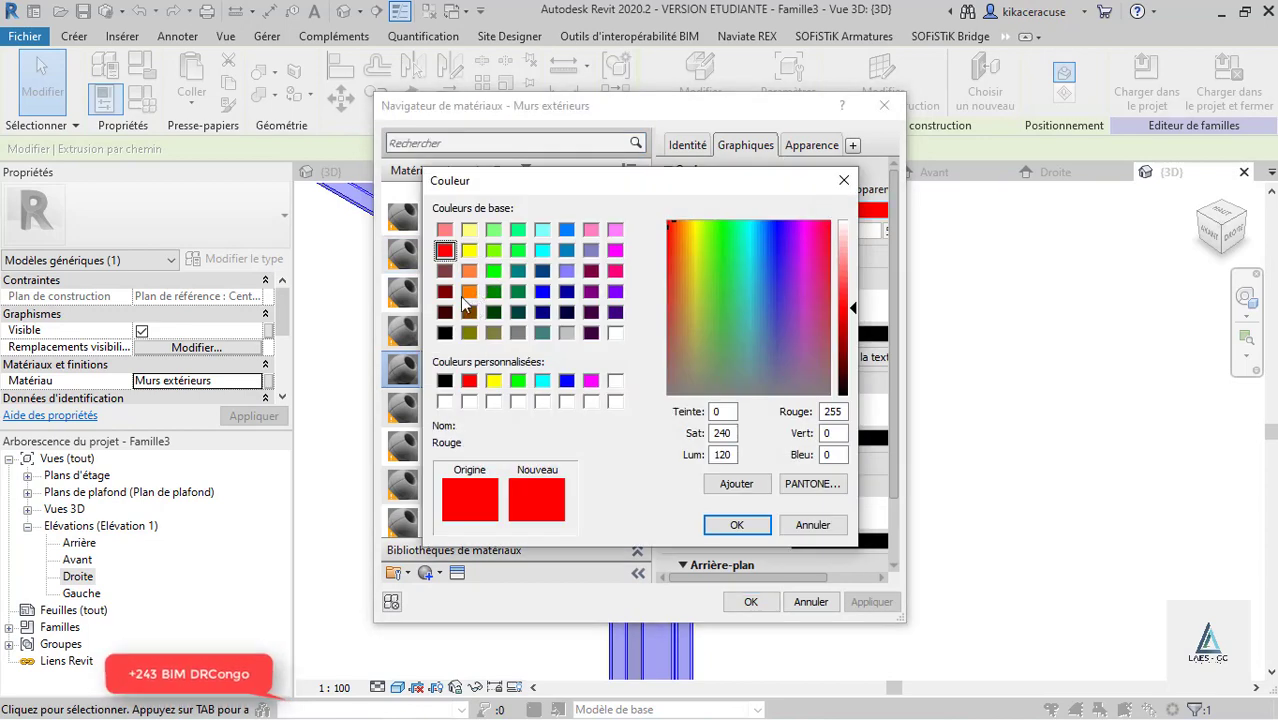
pyautogui.click(731, 526)
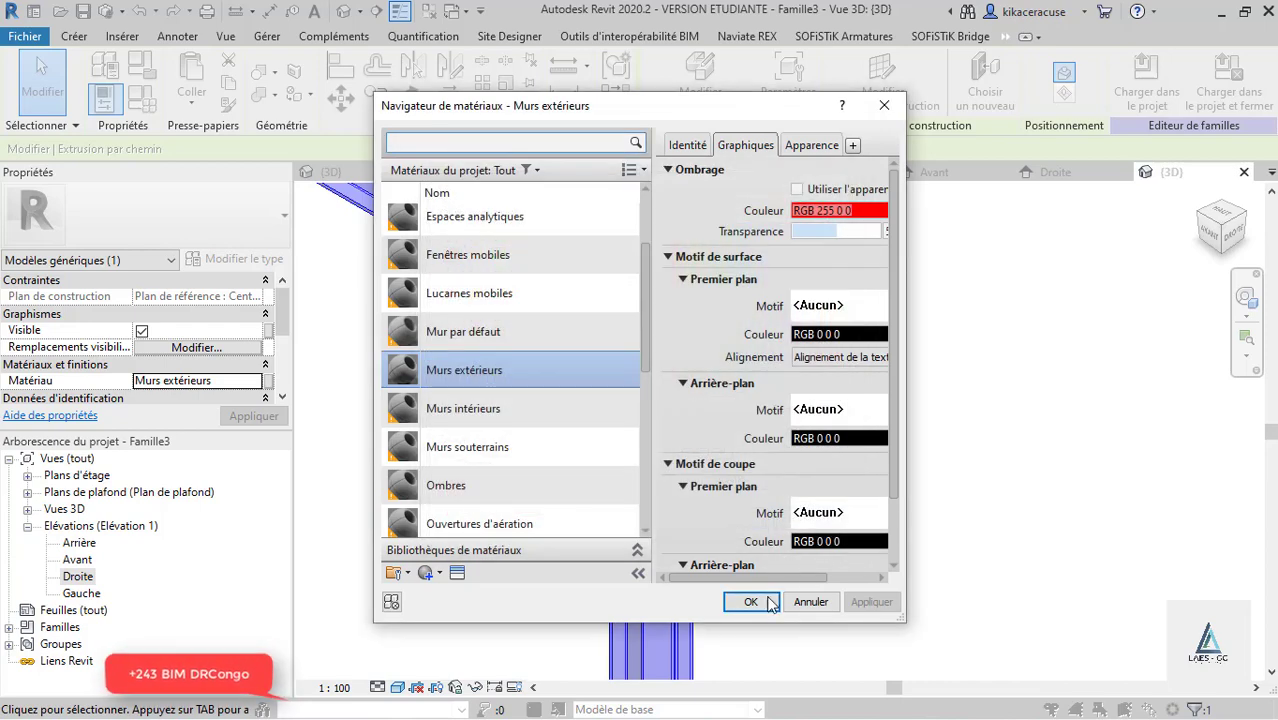
pyautogui.click(751, 602)
# Step: Try the Ombré visual style on the whole frame and switch the 3D view to Réaliste
pyautogui.scroll(-3, 790, 366)
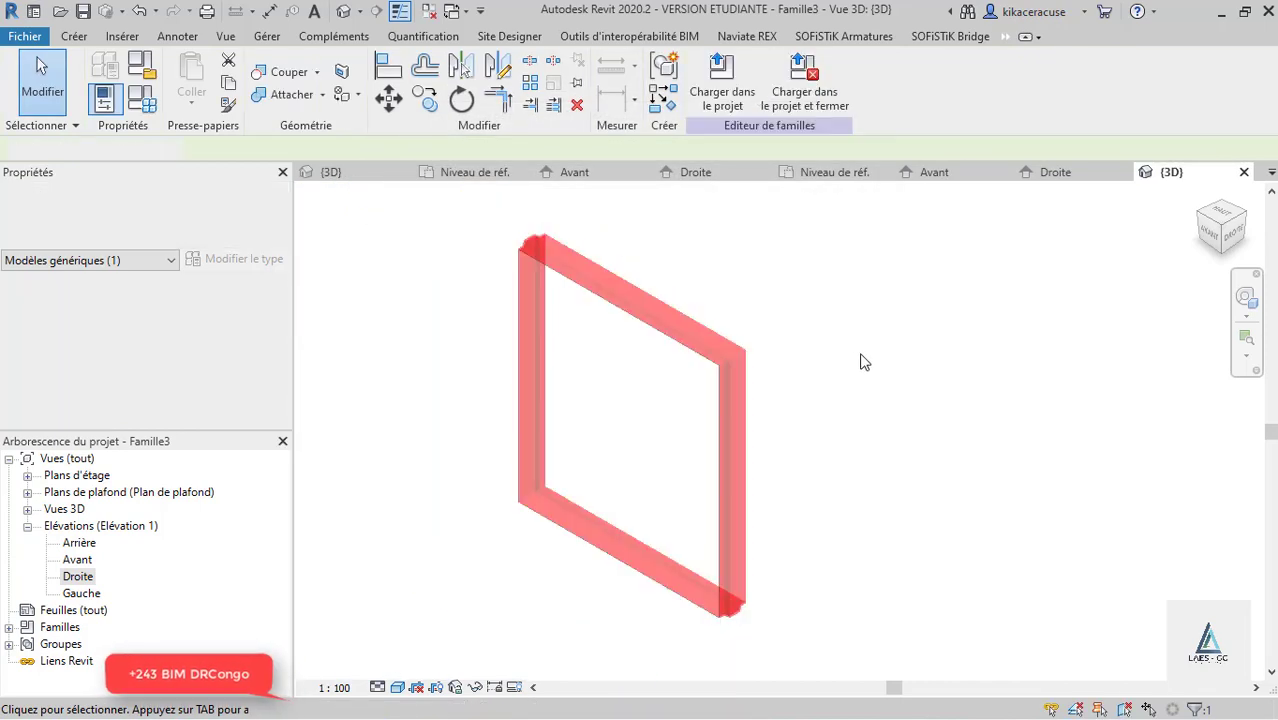
pyautogui.click(405, 688)
pyautogui.click(431, 605)
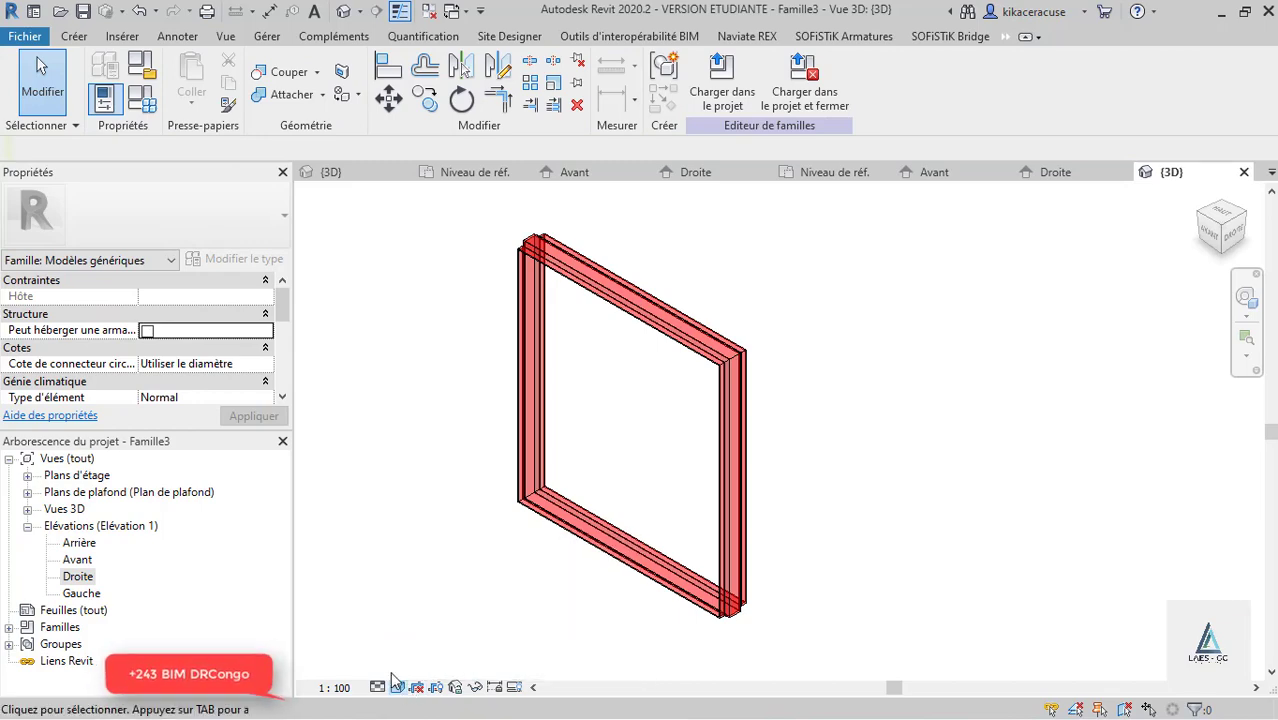
pyautogui.click(405, 688)
pyautogui.click(434, 648)
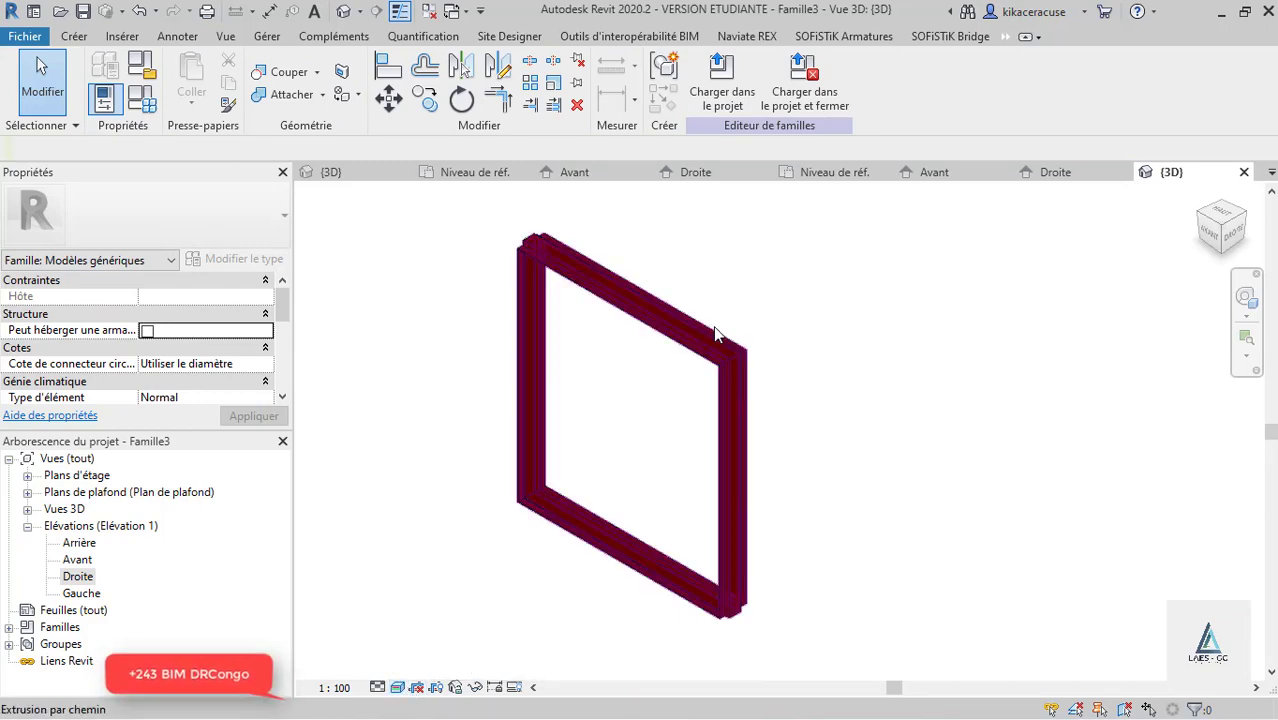
pyautogui.scroll(3, 719, 334)
pyautogui.scroll(-4, 685, 396)
pyautogui.scroll(1, 685, 400)
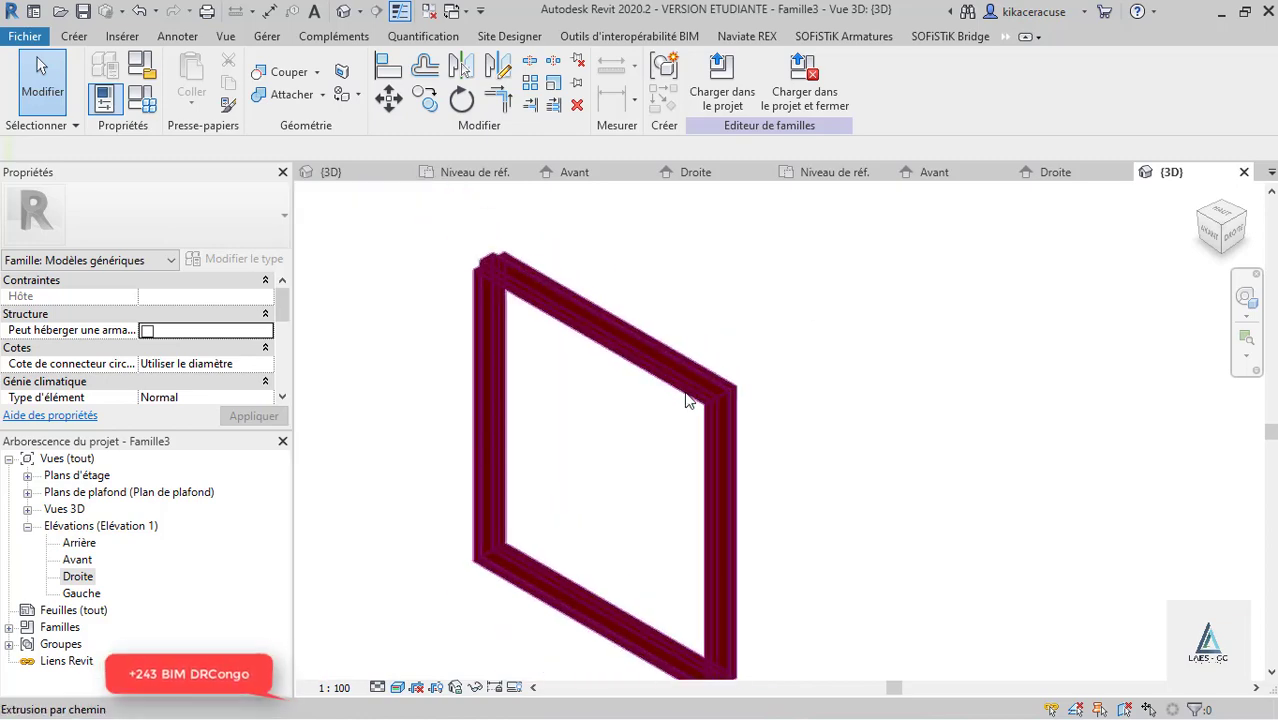
# Step: Load the frame family into Famille2 and place one instance rotated 90° between the left and centre reference planes of the container plan
pyautogui.click(730, 88)
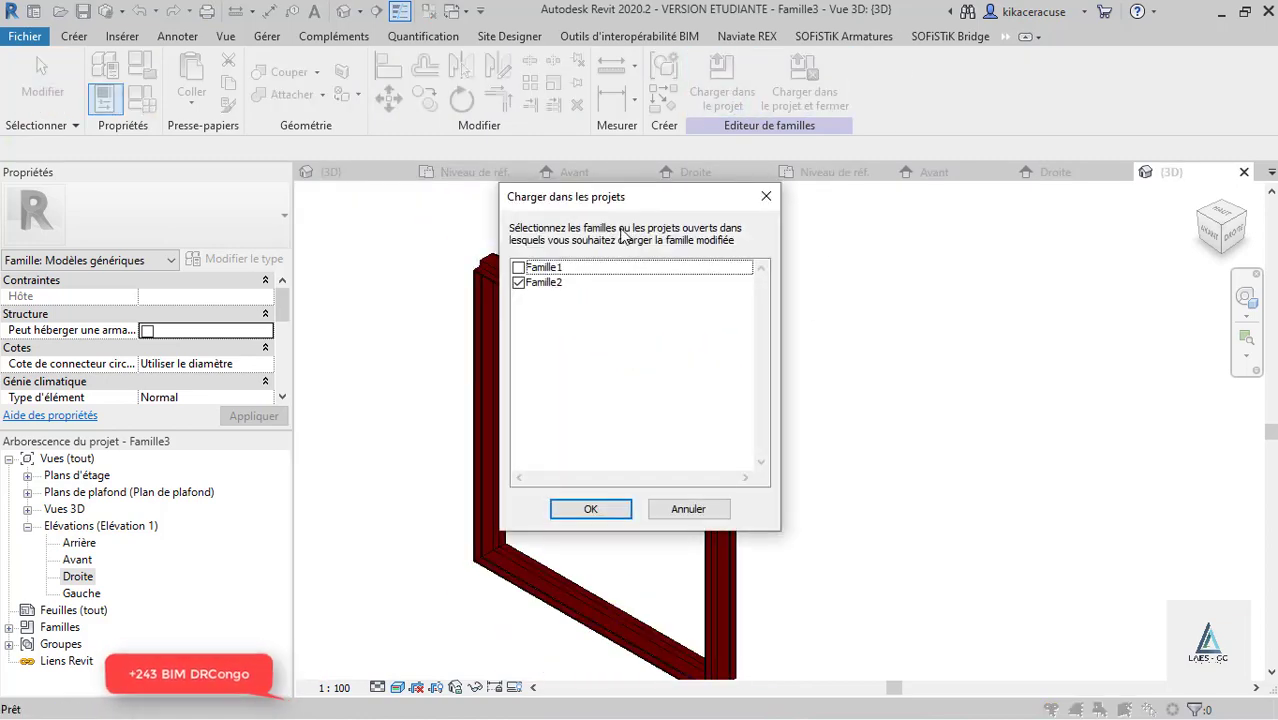
pyautogui.click(591, 510)
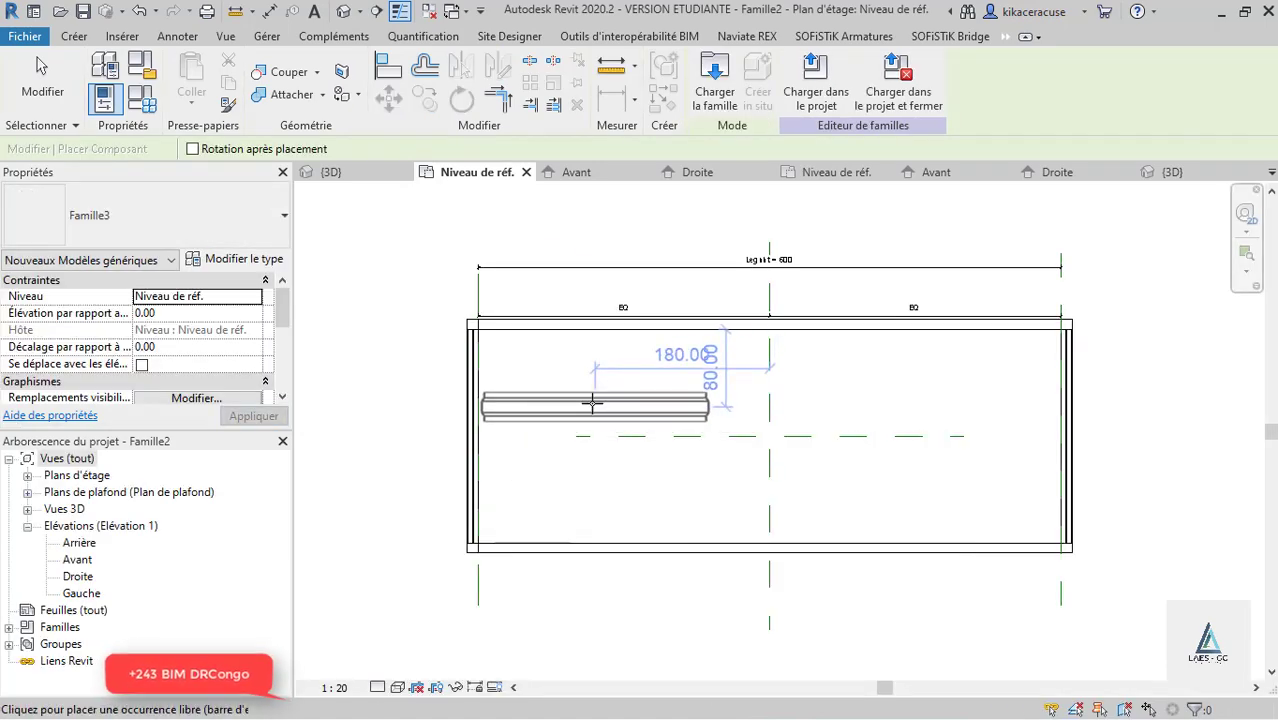
pyautogui.press('space')
pyautogui.click(661, 444)
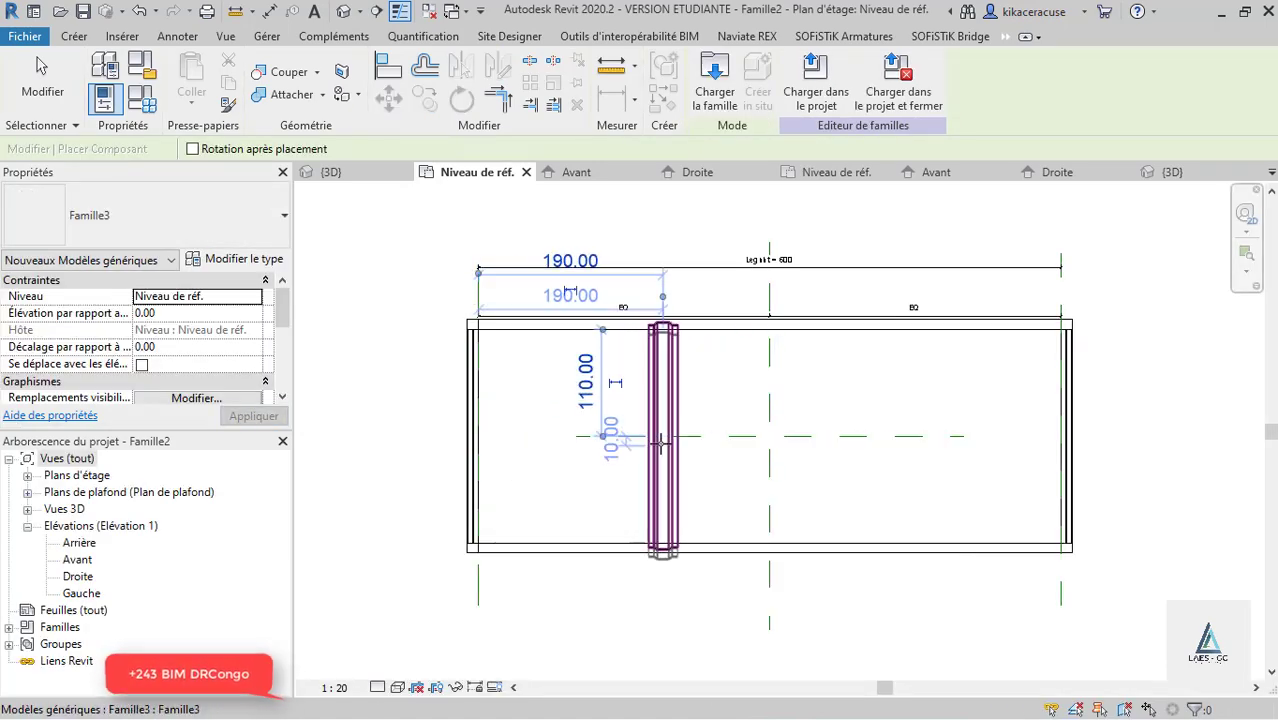
pyautogui.press('Escape')
pyautogui.press('Escape')
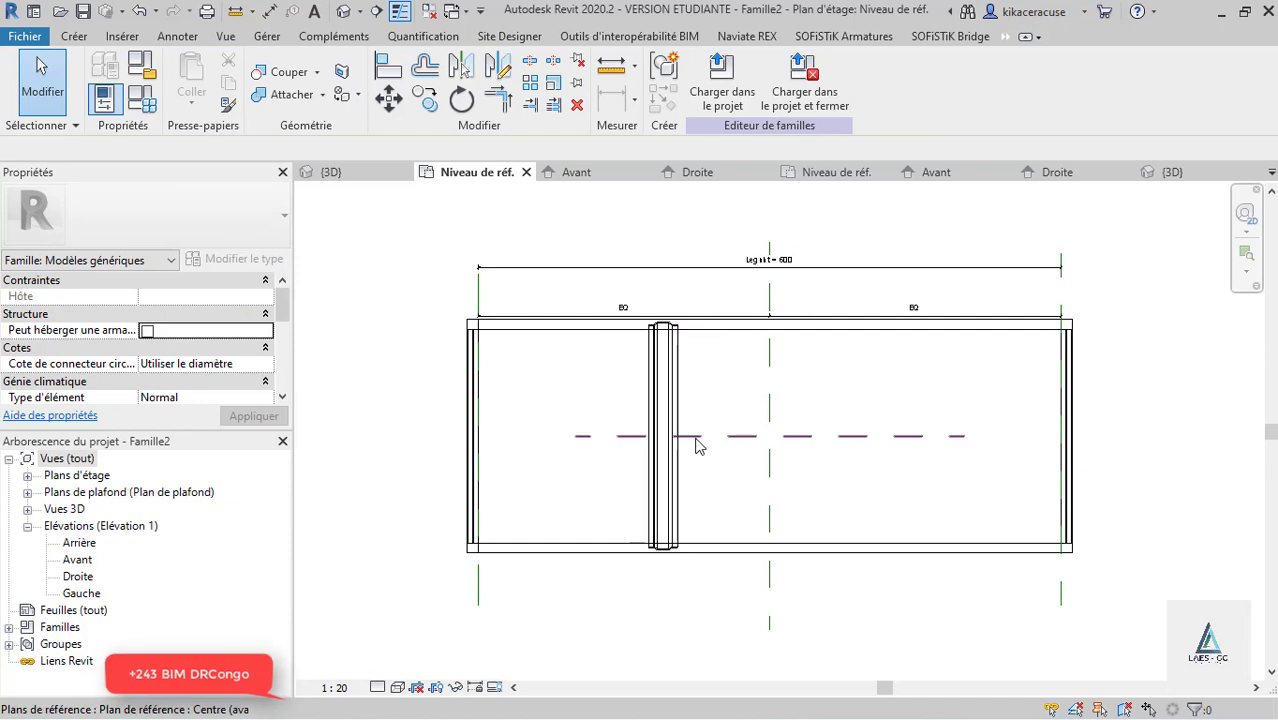
# Step: Align the placed frame's midline with the horizontal centre reference plane and lock the alignment
pyautogui.press('l')
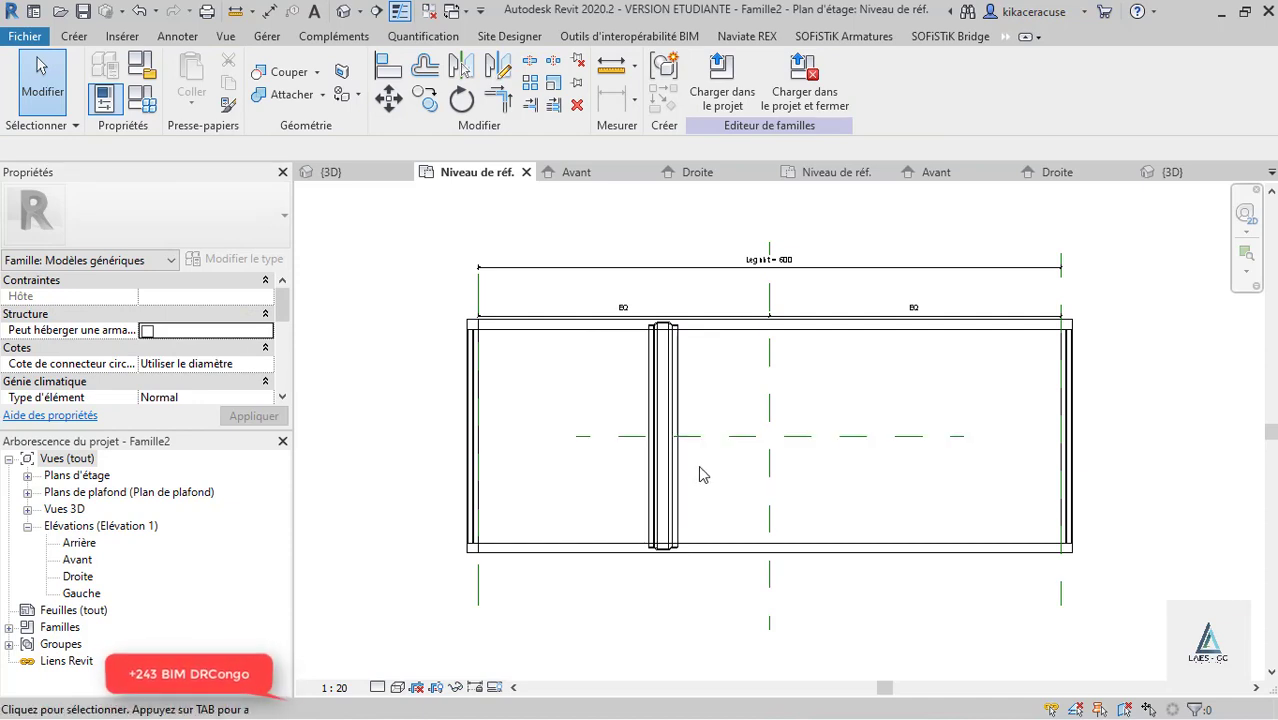
pyautogui.press('a')
pyautogui.press('l')
pyautogui.scroll(2, 703, 459)
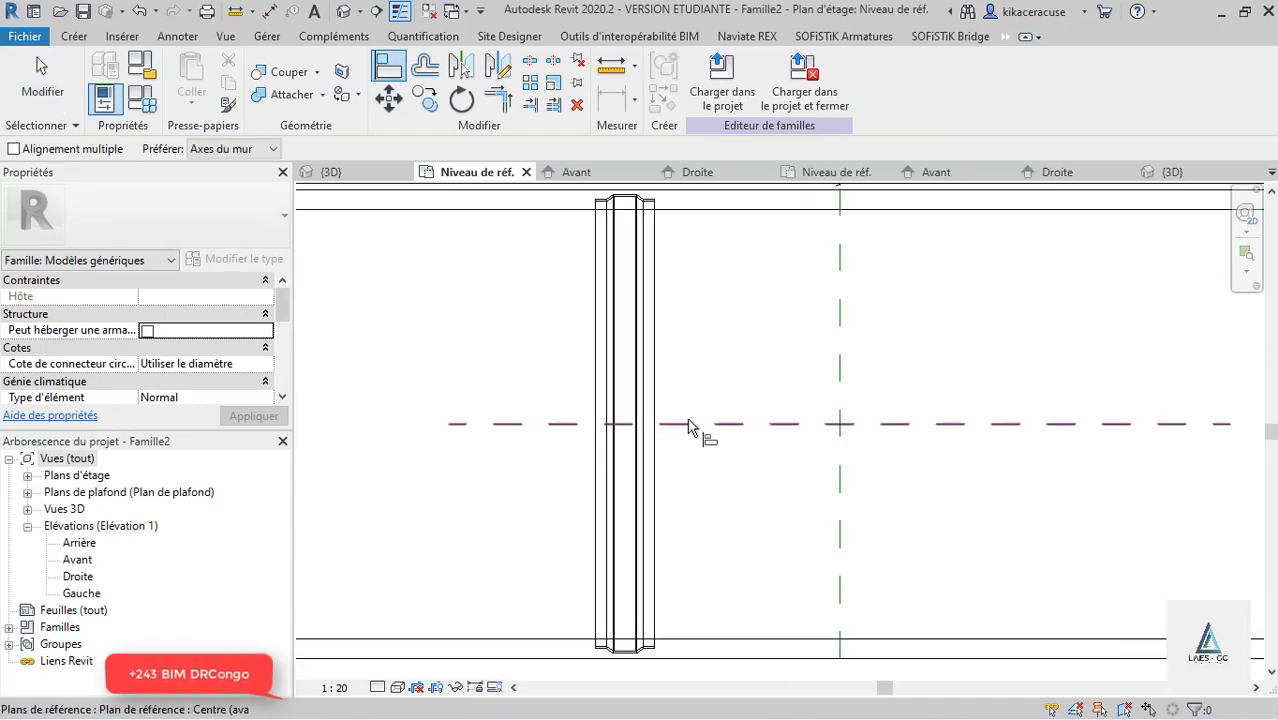
pyautogui.click(873, 393)
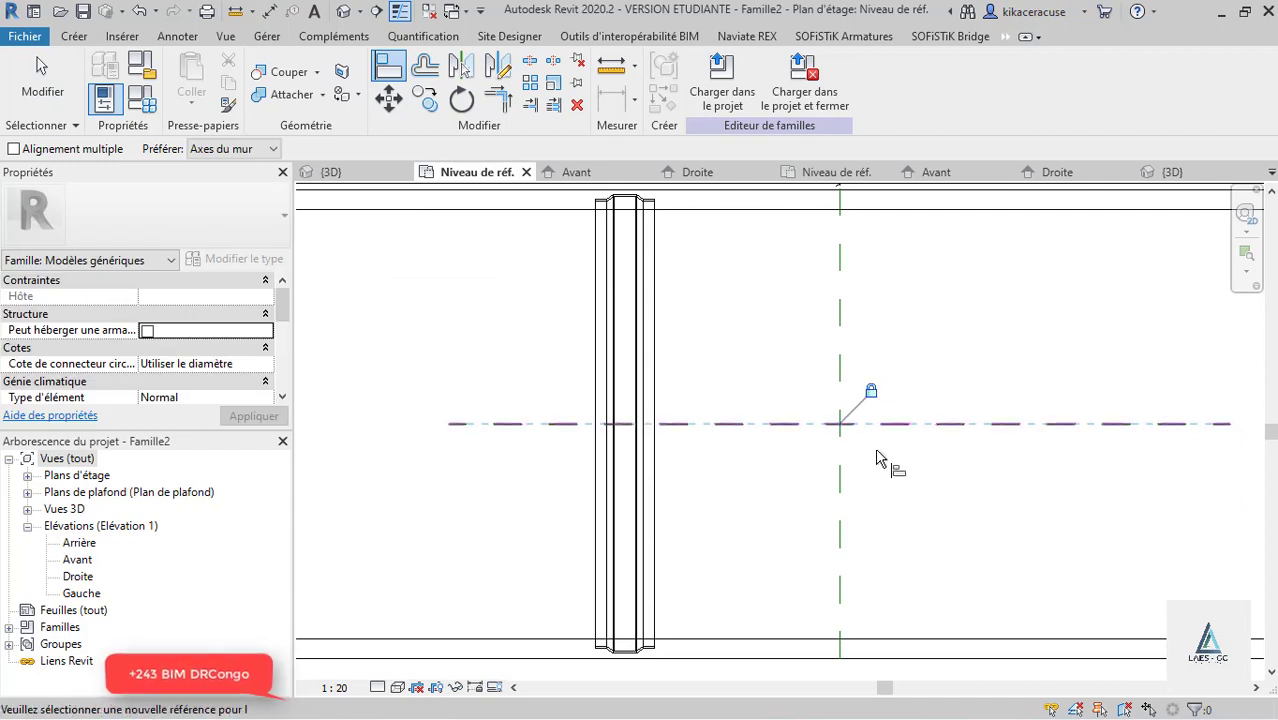
# Step: Align the frame's left outer edge with the container's left reference plane
pyautogui.scroll(-2, 880, 450)
pyautogui.scroll(2, 532, 352)
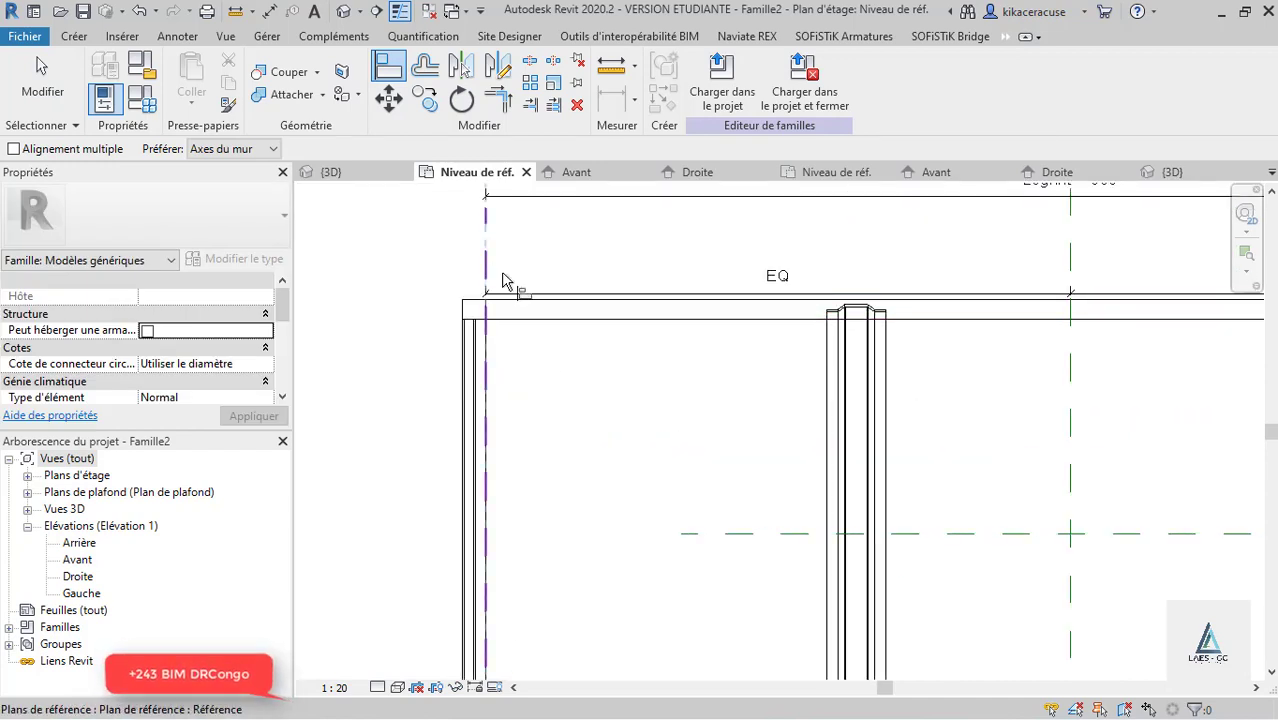
pyautogui.click(503, 274)
pyautogui.click(826, 448)
pyautogui.scroll(-2, 713, 329)
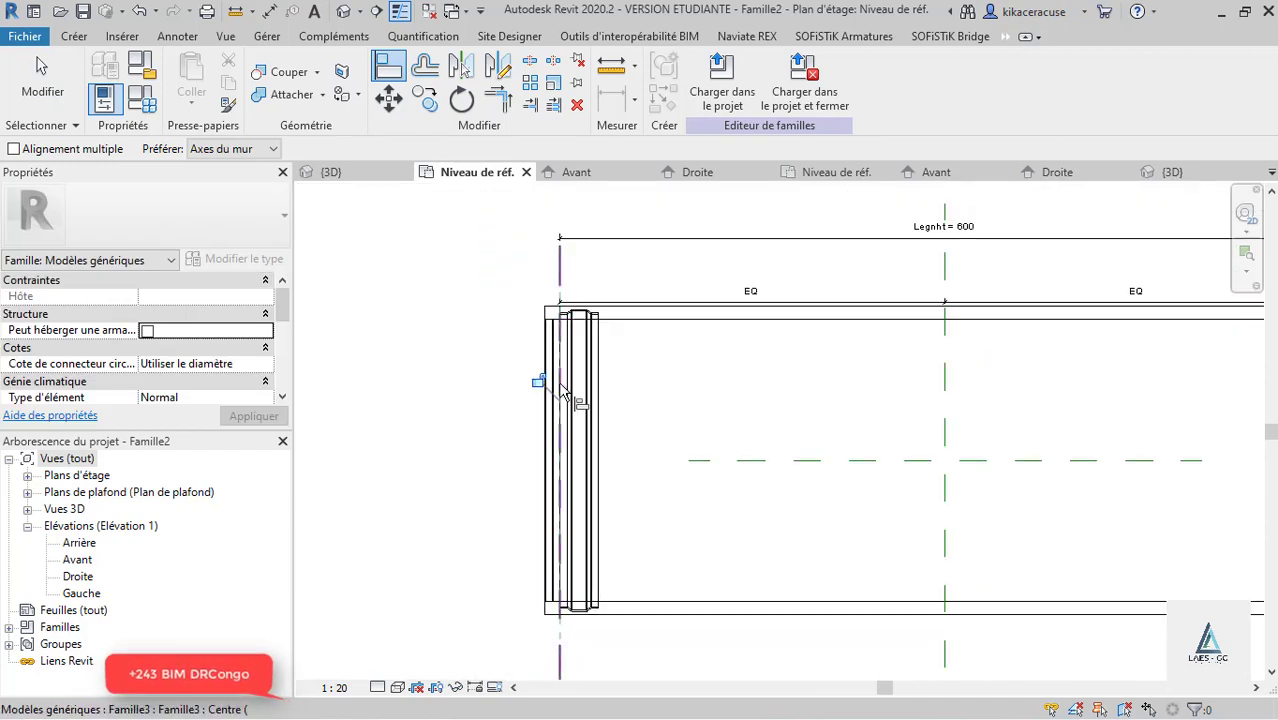
pyautogui.press('Escape')
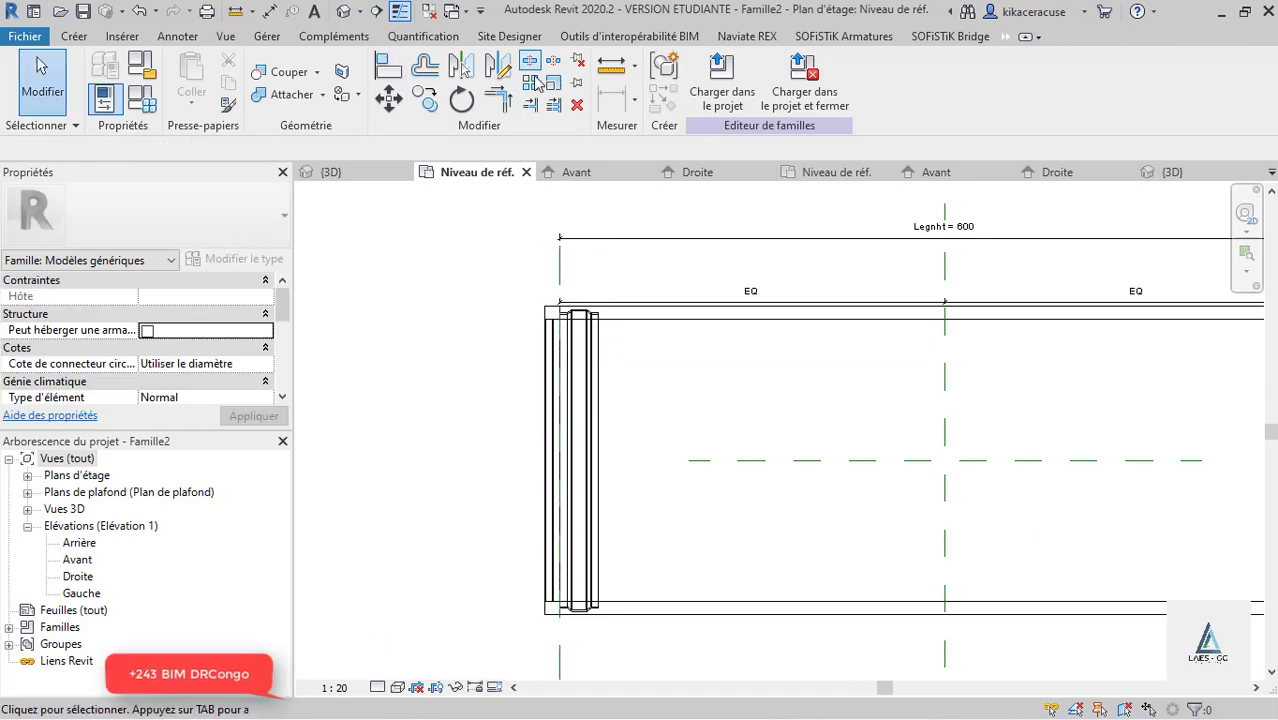
# Step: Create a grouped linear array of 6 frames using the Dernier option, with the last one just short of the container's right end
pyautogui.click(596, 456)
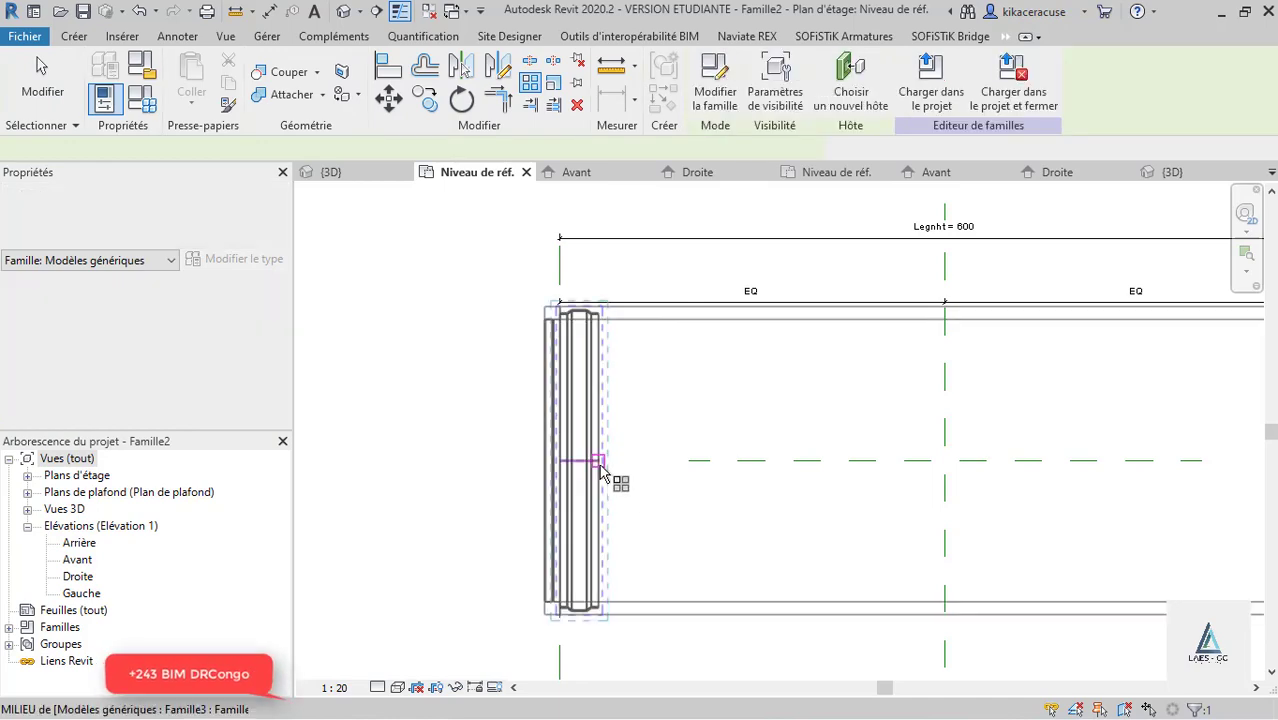
pyautogui.press('a')
pyautogui.press('r')
pyautogui.click(596, 460)
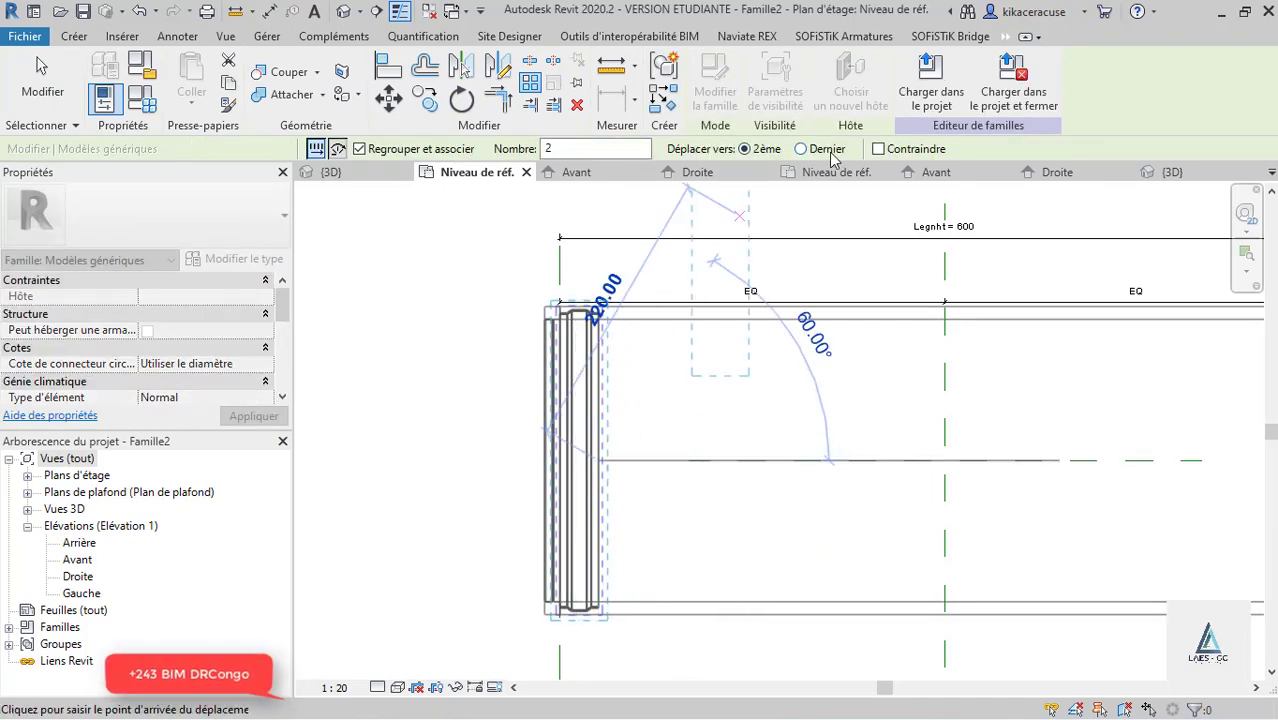
pyautogui.click(801, 149)
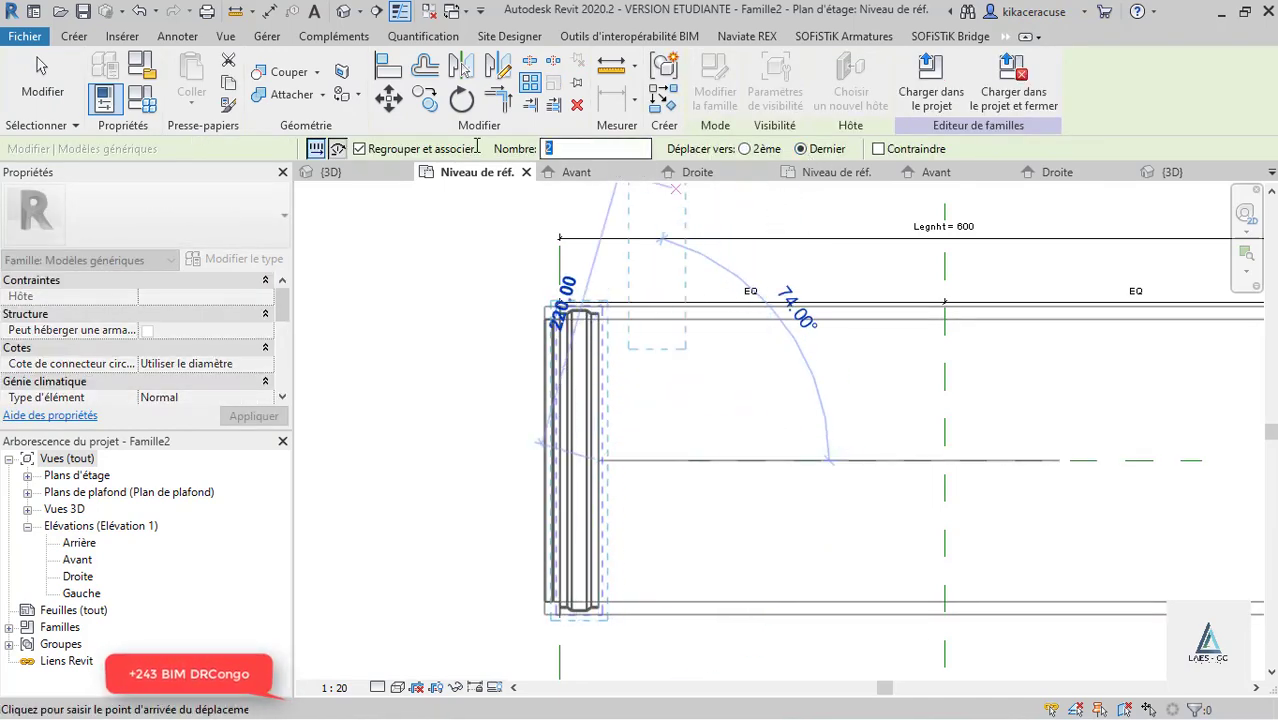
pyautogui.write('6')
pyautogui.scroll(-3, 900, 420)
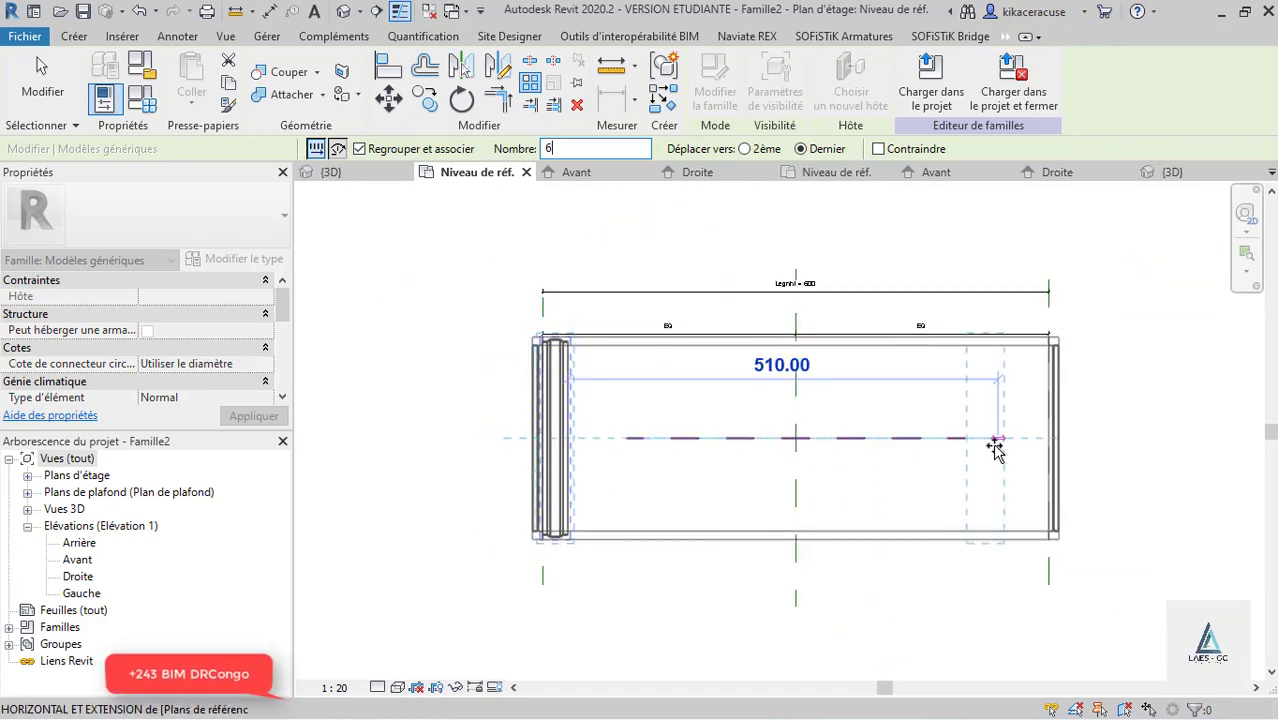
pyautogui.click(987, 450)
# Step: Align an arrayed frame near the right end with the horizontal centre reference plane and lock the alignment
pyautogui.scroll(3, 993, 458)
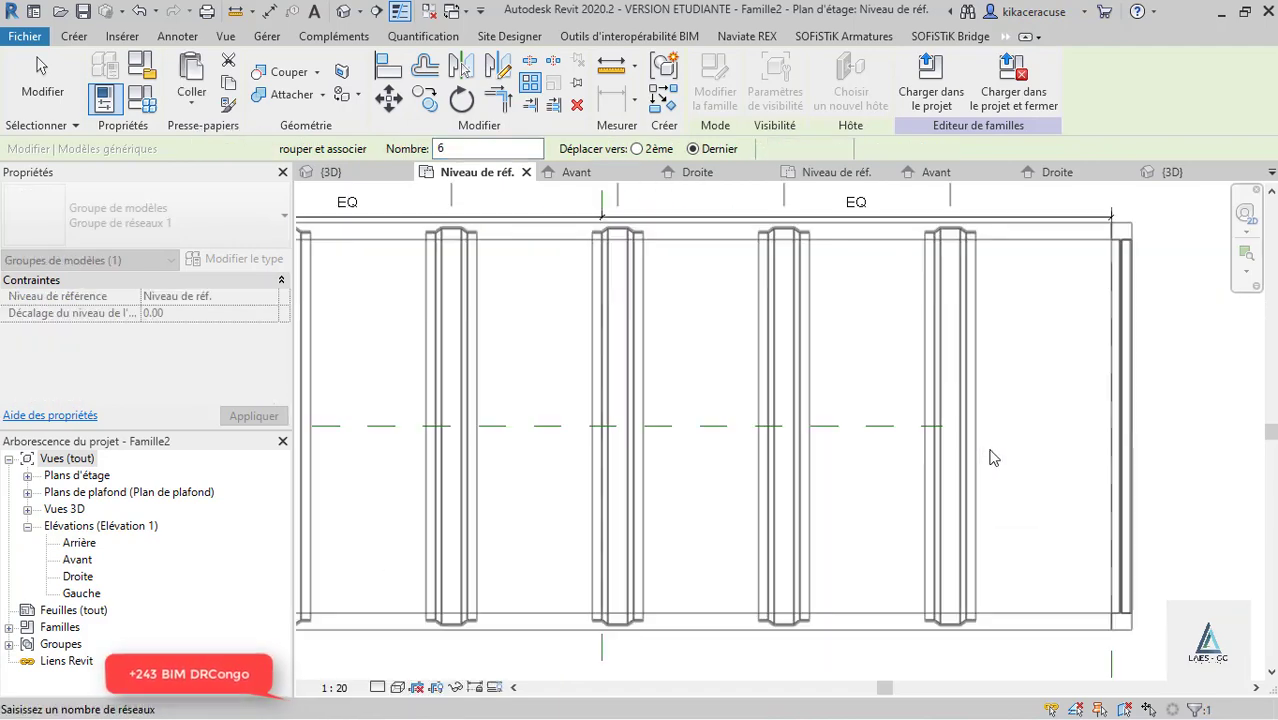
pyautogui.press('a')
pyautogui.press('l')
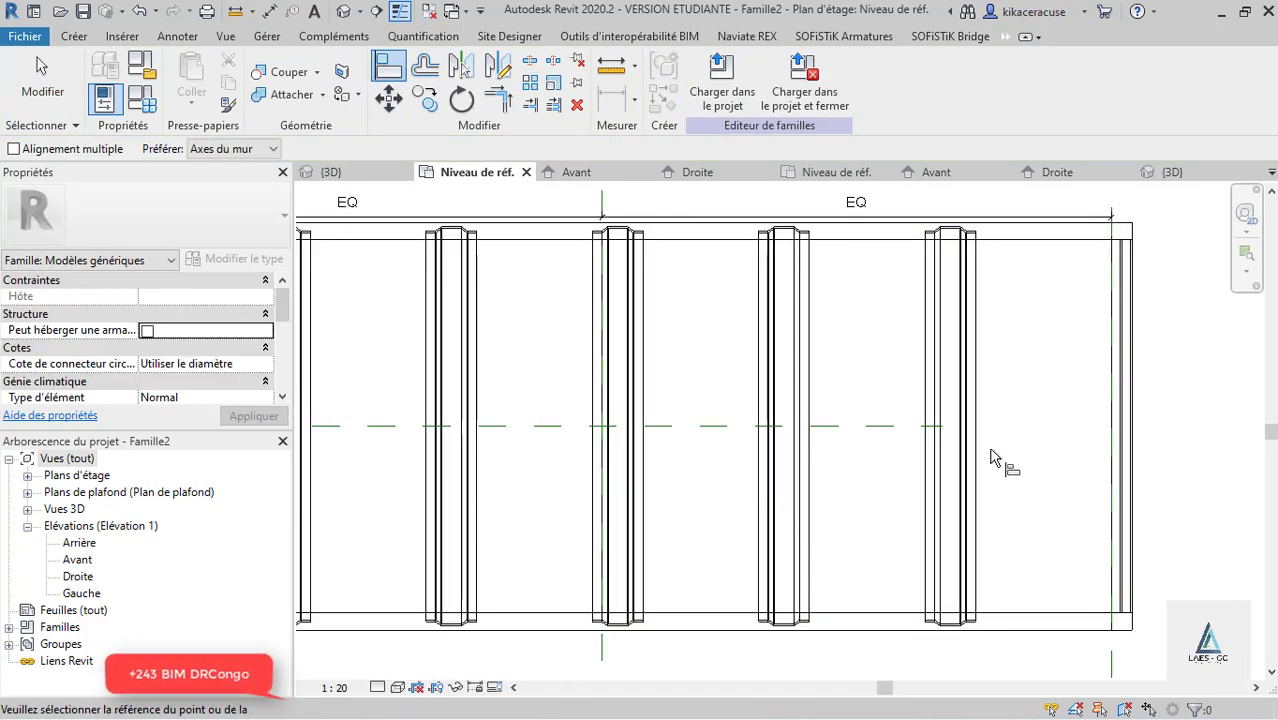
pyautogui.scroll(2, 913, 423)
pyautogui.click(890, 415)
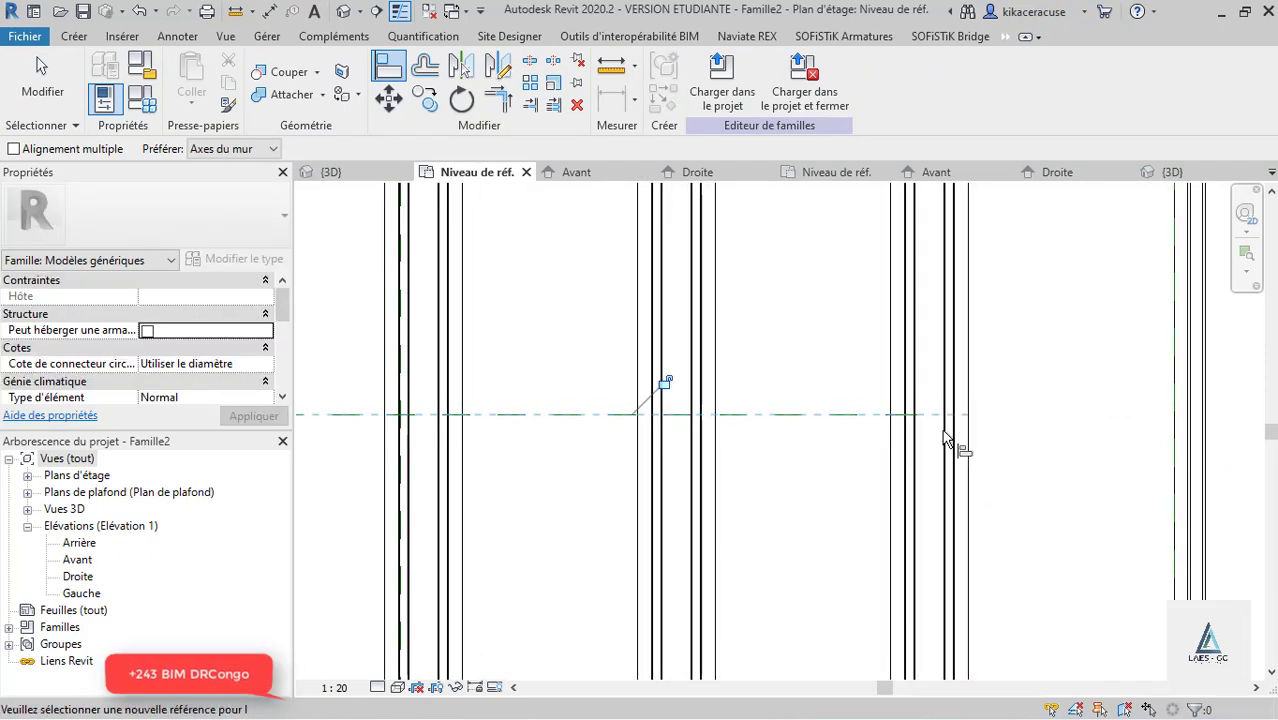
pyautogui.click(655, 405)
pyautogui.scroll(-3, 652, 408)
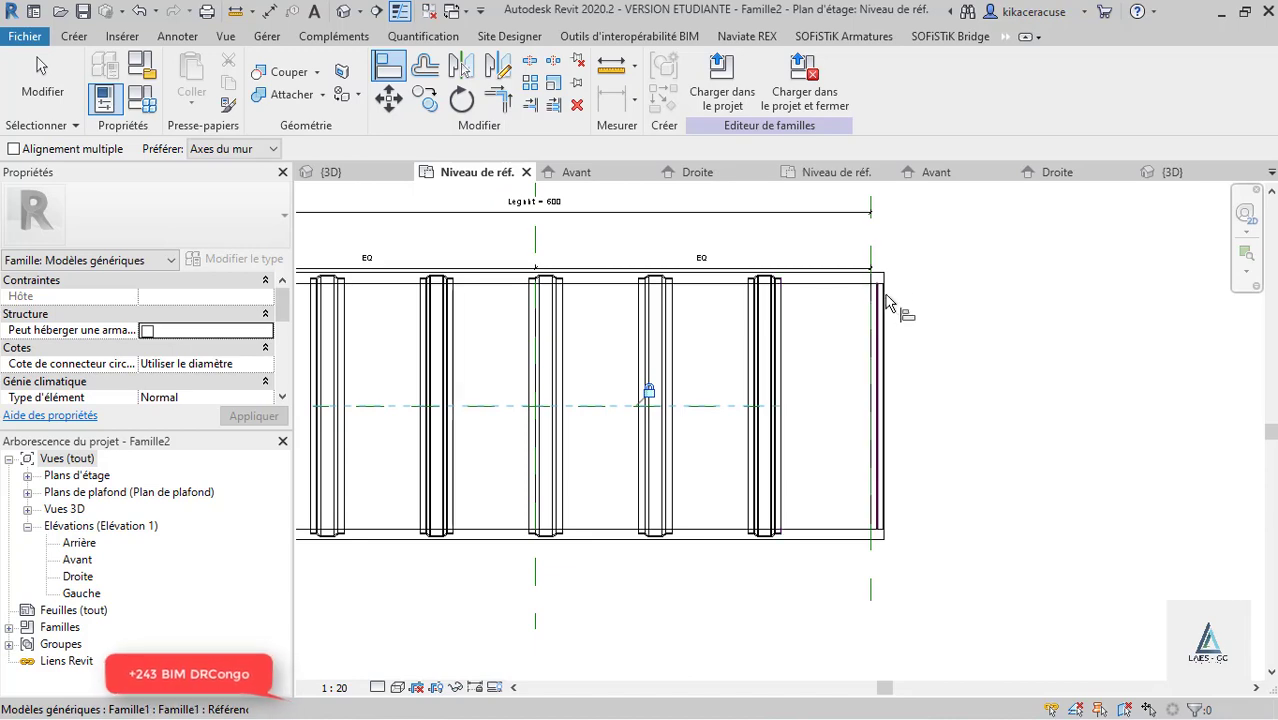
# Step: Align the last arrayed frame's right outer edge with the container's right reference plane
pyautogui.click(875, 250)
pyautogui.click(782, 370)
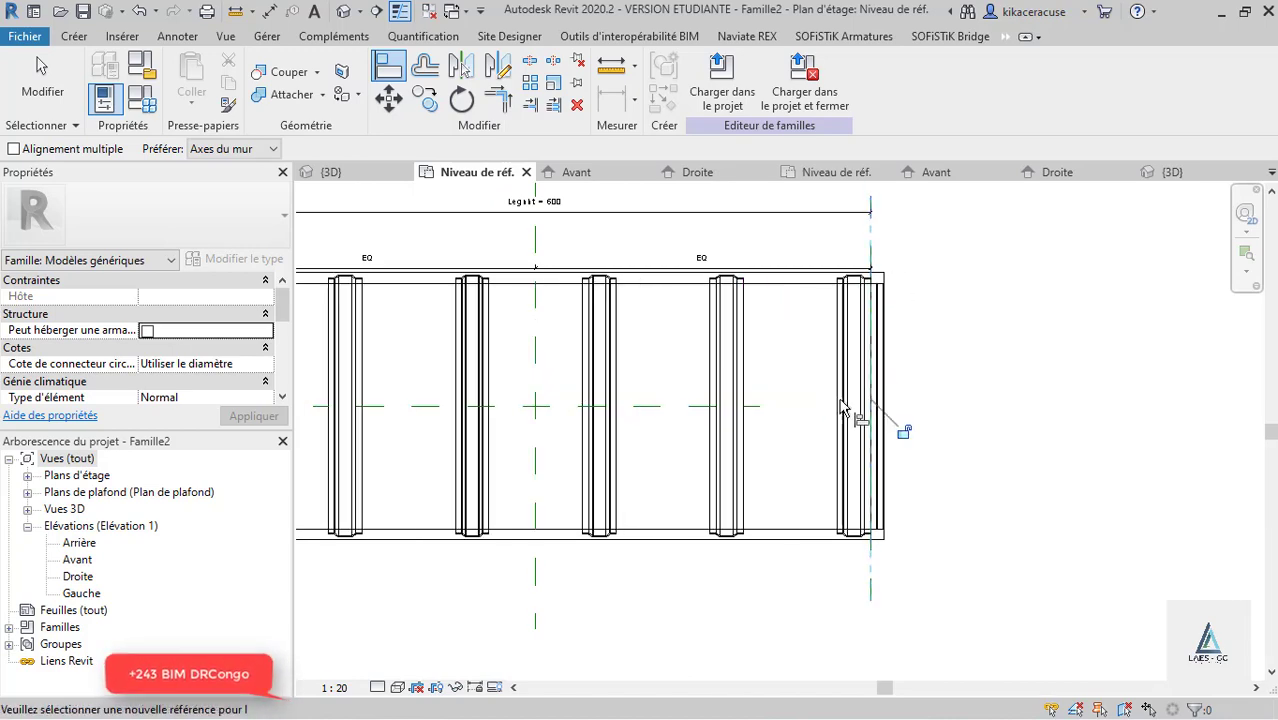
pyautogui.scroll(-4, 910, 447)
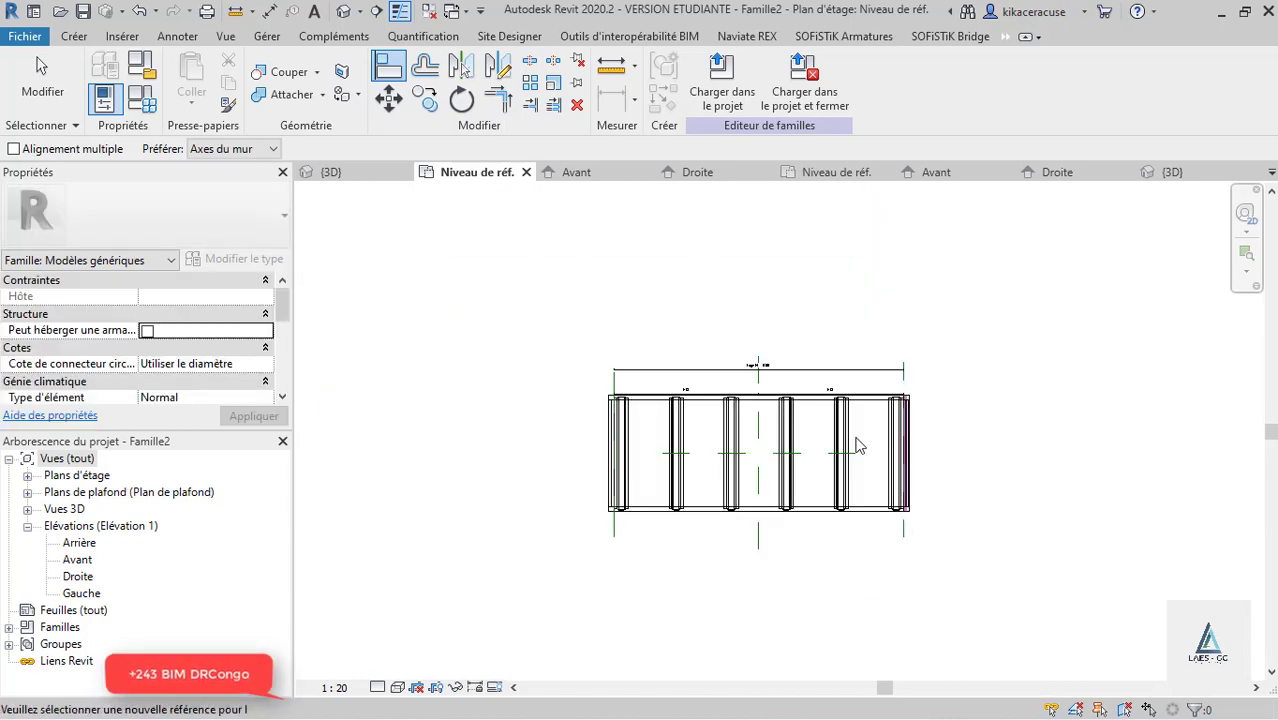
pyautogui.press('Escape')
pyautogui.press('Escape')
# Step: Set the number of frames in the array along the container to 20
pyautogui.click(795, 377)
pyautogui.scroll(4, 777, 362)
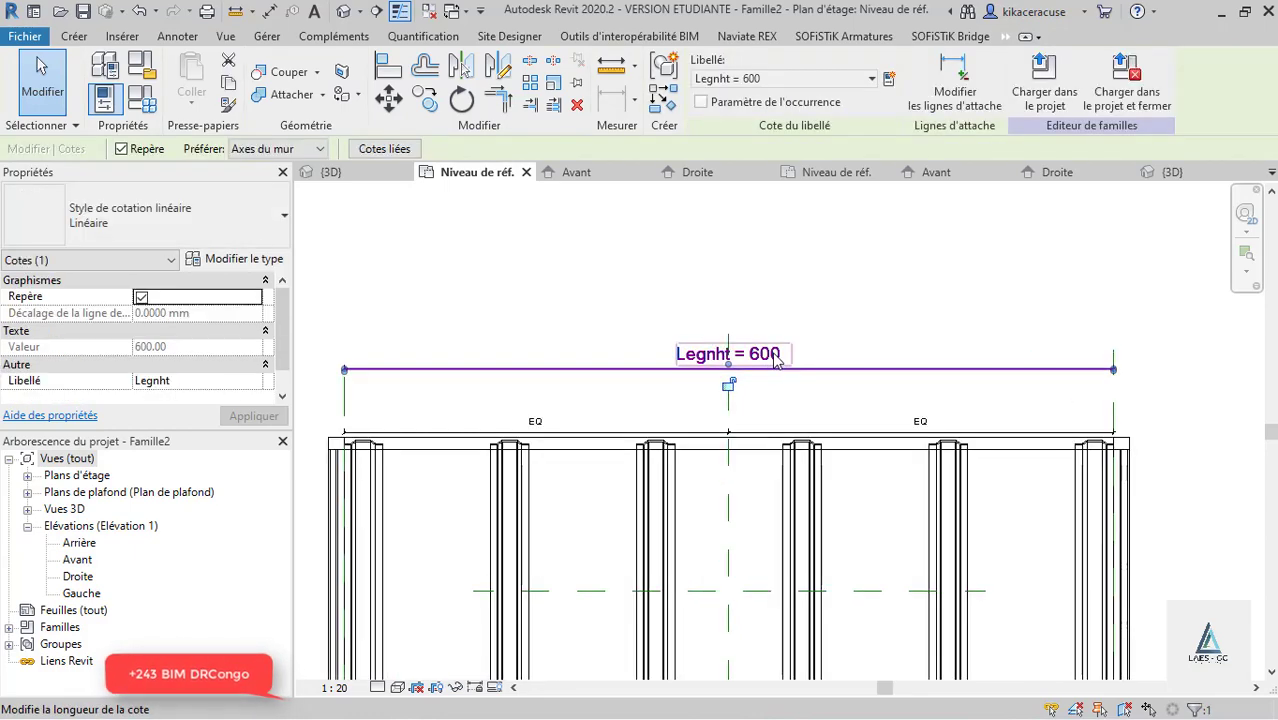
pyautogui.click(658, 490)
pyautogui.click(732, 375)
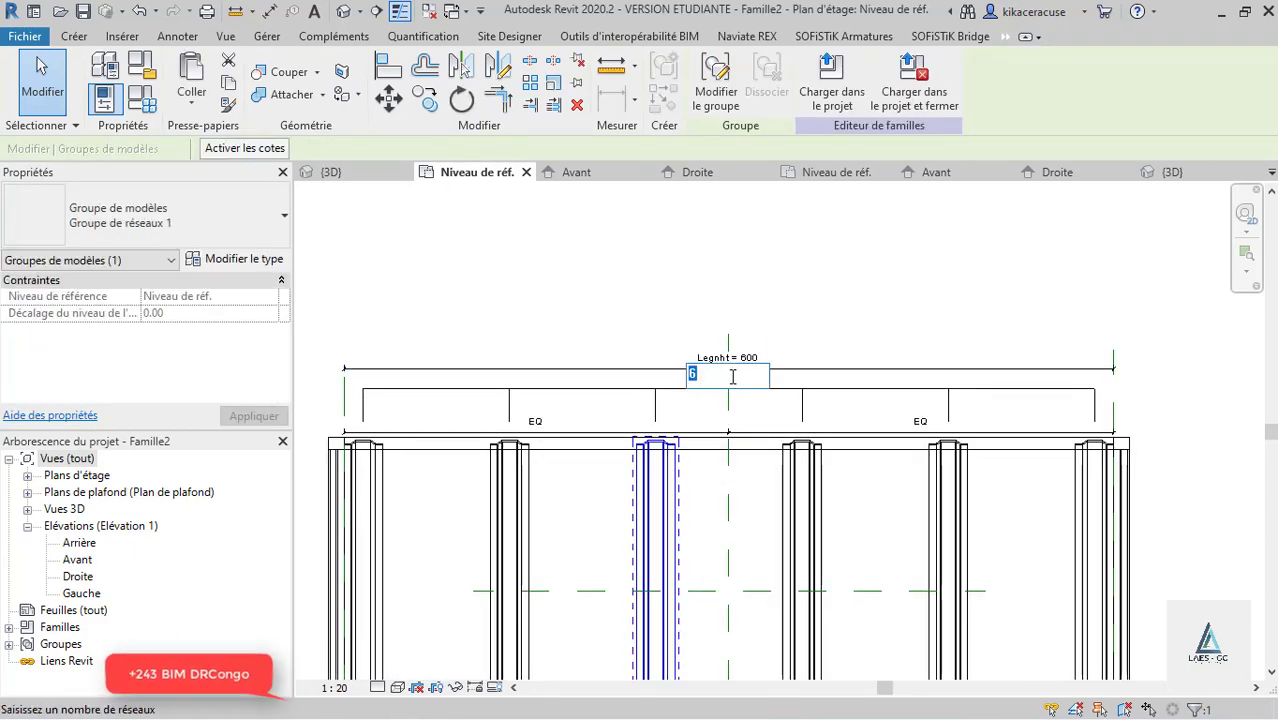
pyautogui.write('20')
pyautogui.press('Return')
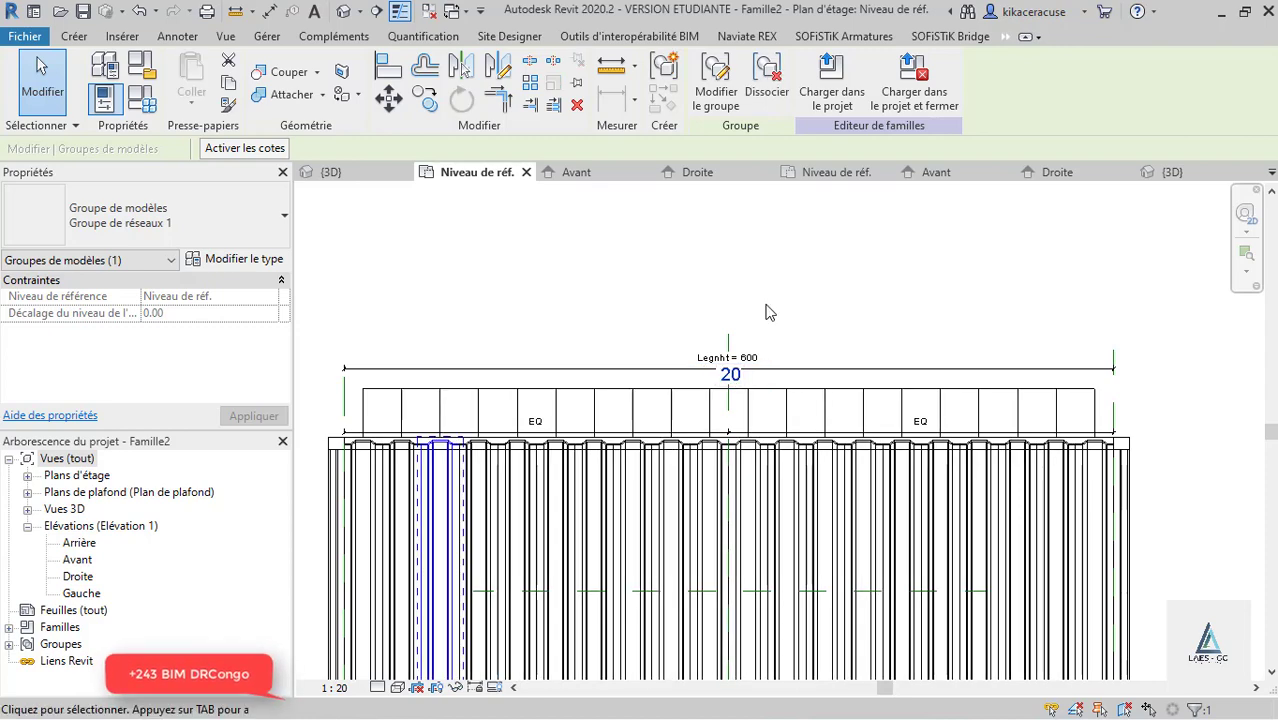
pyautogui.press('Escape')
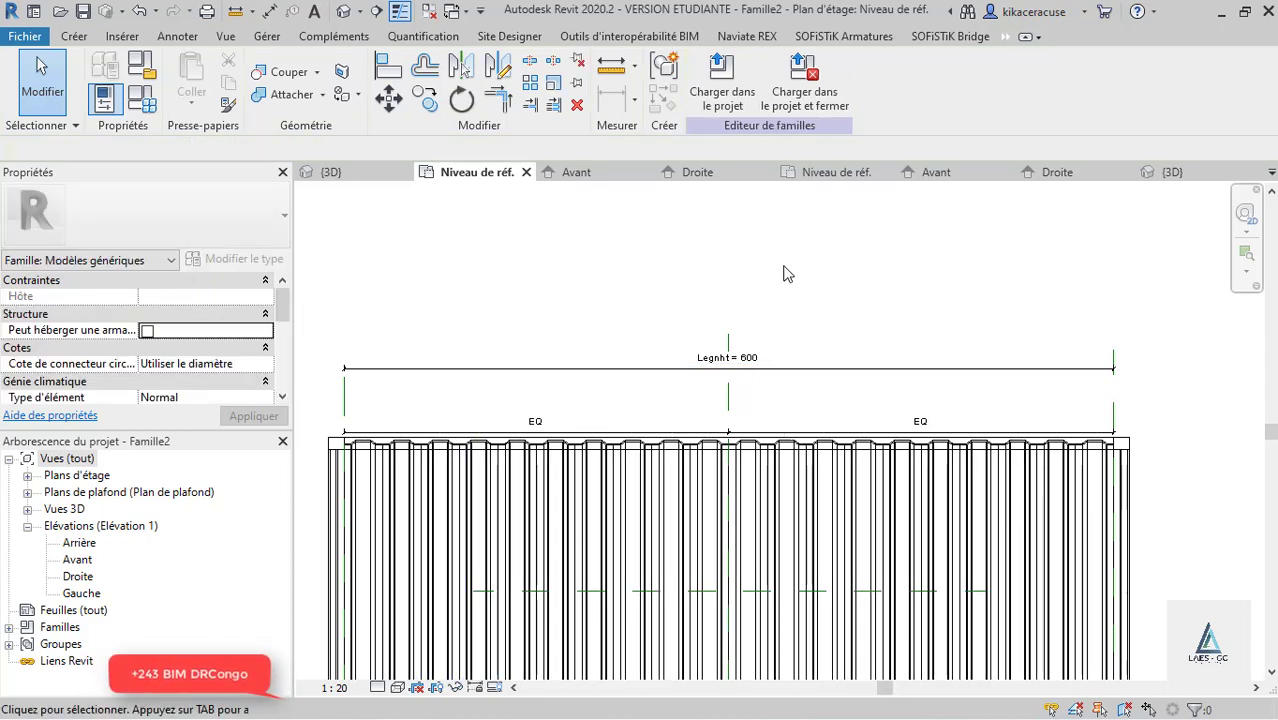
# Step: Open the 3D view of the container and set its visual style to Réaliste
pyautogui.click(341, 12)
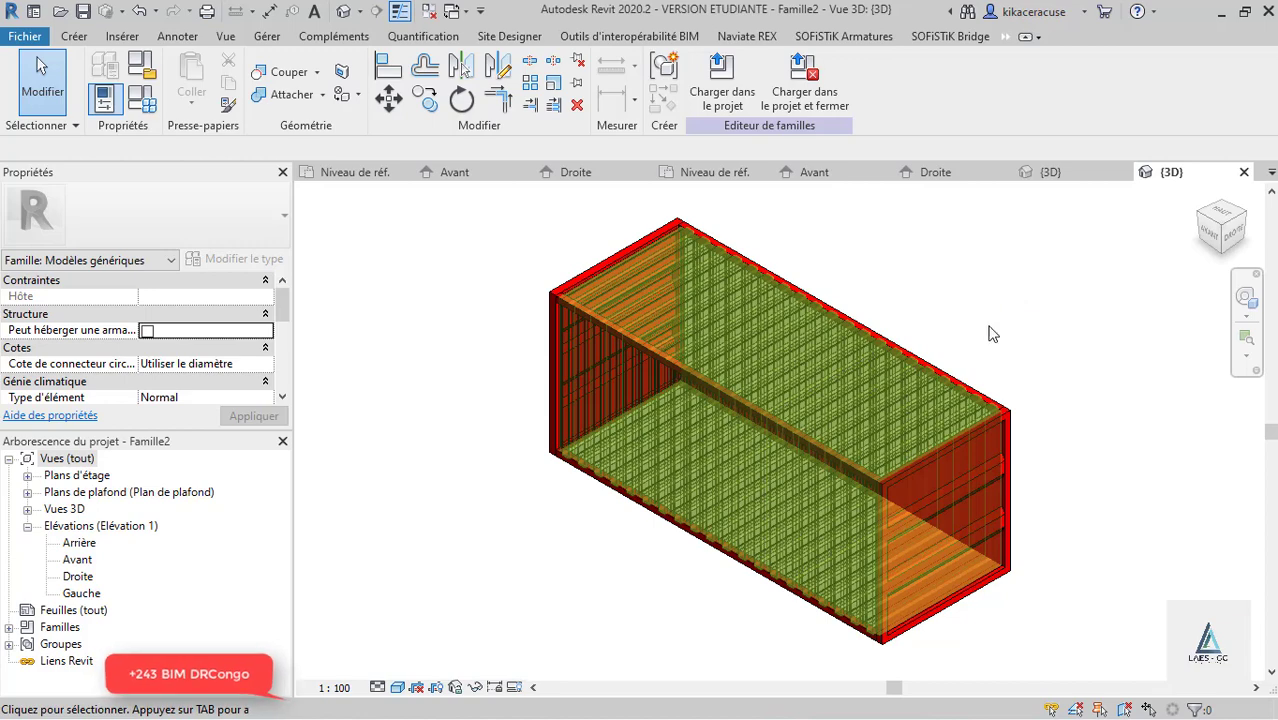
pyautogui.scroll(5, 856, 510)
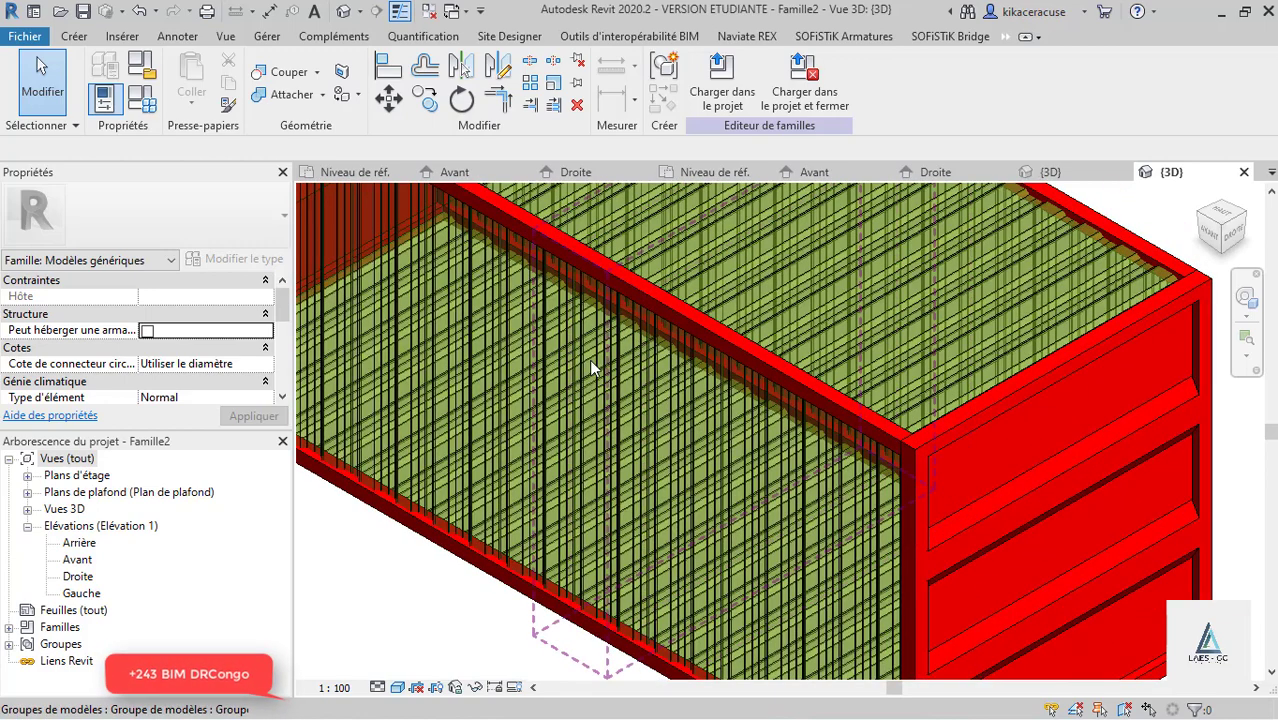
pyautogui.click(397, 687)
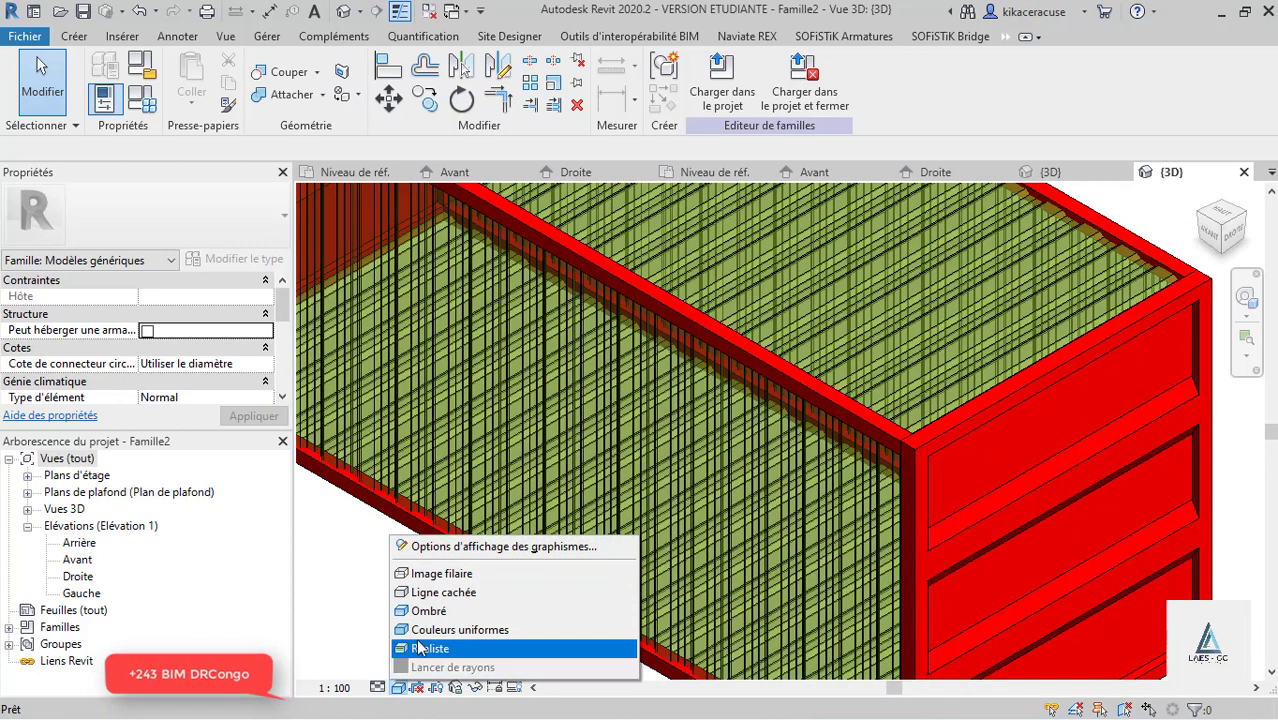
pyautogui.click(425, 612)
pyautogui.scroll(-5, 700, 455)
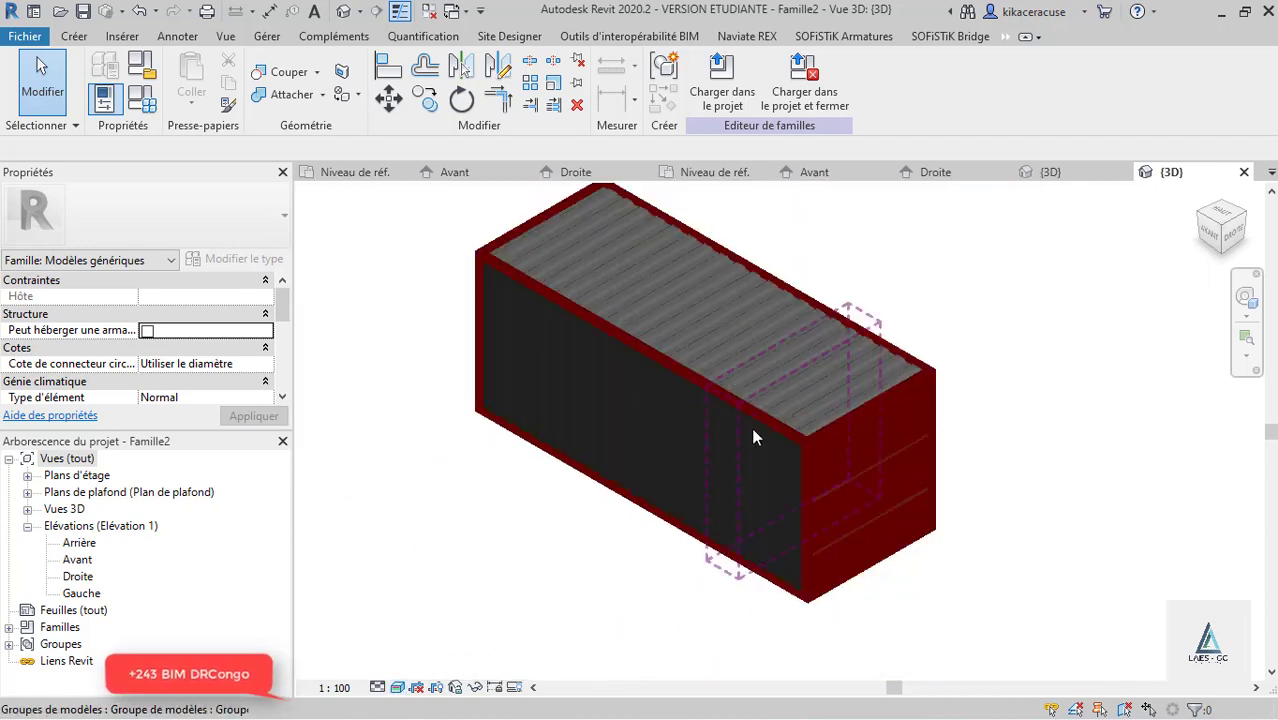
# Step: View the type properties of one arrayed frame group in the 3D model
pyautogui.click(789, 358)
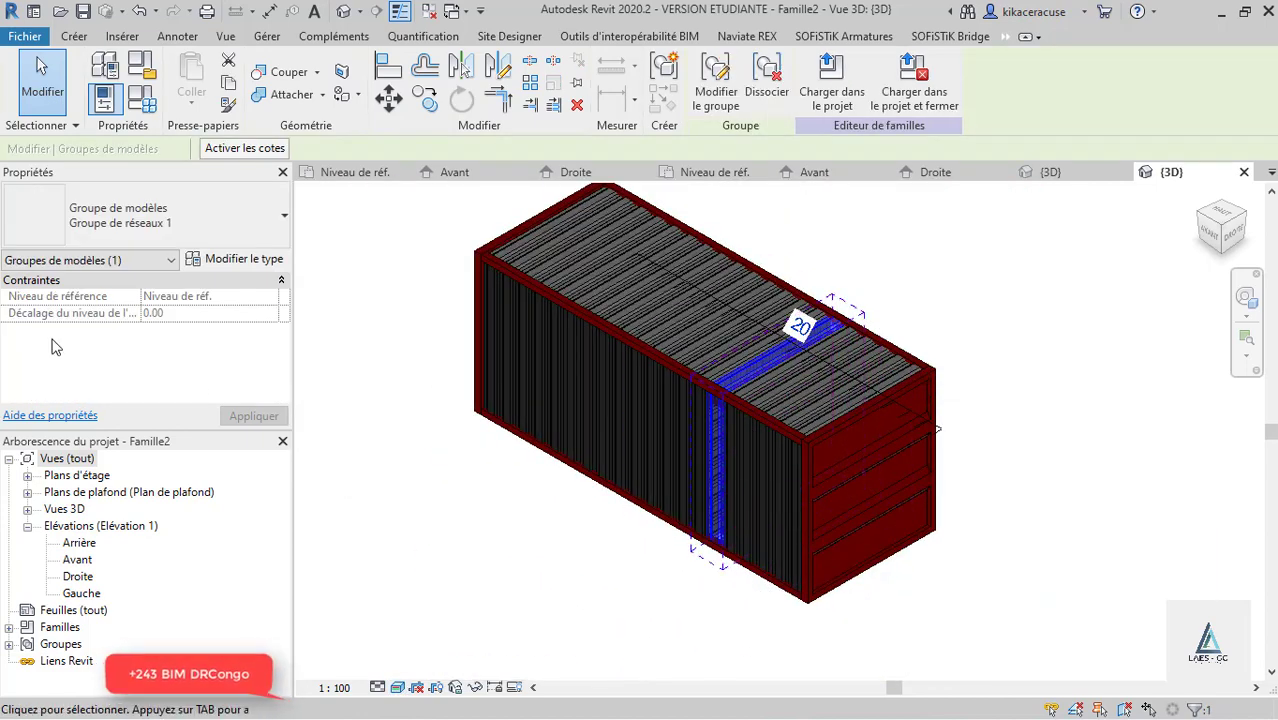
pyautogui.click(240, 259)
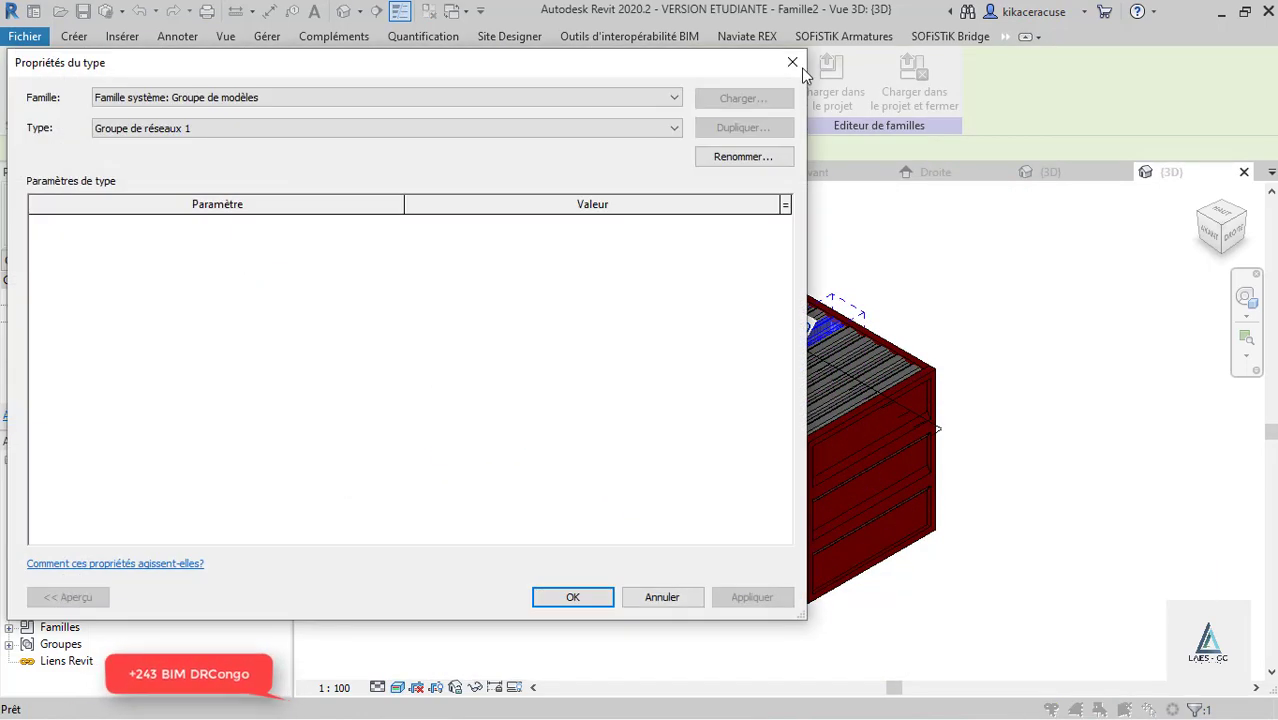
pyautogui.click(792, 62)
# Step: Examine the container's ribbed roof, side walls and end panels from several angles in 3D
pyautogui.scroll(5, 477, 261)
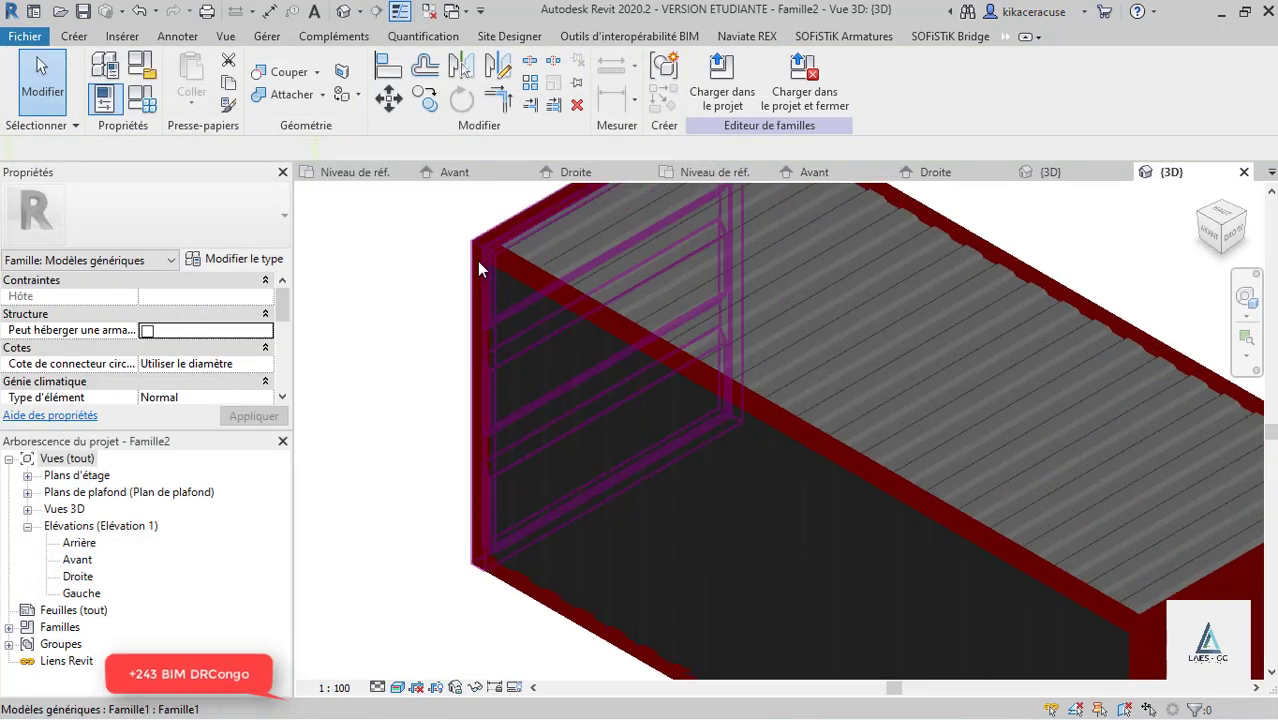
pyautogui.scroll(-5, 477, 261)
pyautogui.moveTo(479, 251)
pyautogui.keyDown('shift'); pyautogui.mouseDown(button='middle')
pyautogui.moveTo(522, 334)
pyautogui.moveTo(722, 268)
pyautogui.moveTo(655, 234)
pyautogui.moveTo(462, 274)
pyautogui.moveTo(481, 270)
pyautogui.mouseUp(button='middle'); pyautogui.keyUp('shift')
pyautogui.scroll(3, 758, 316)
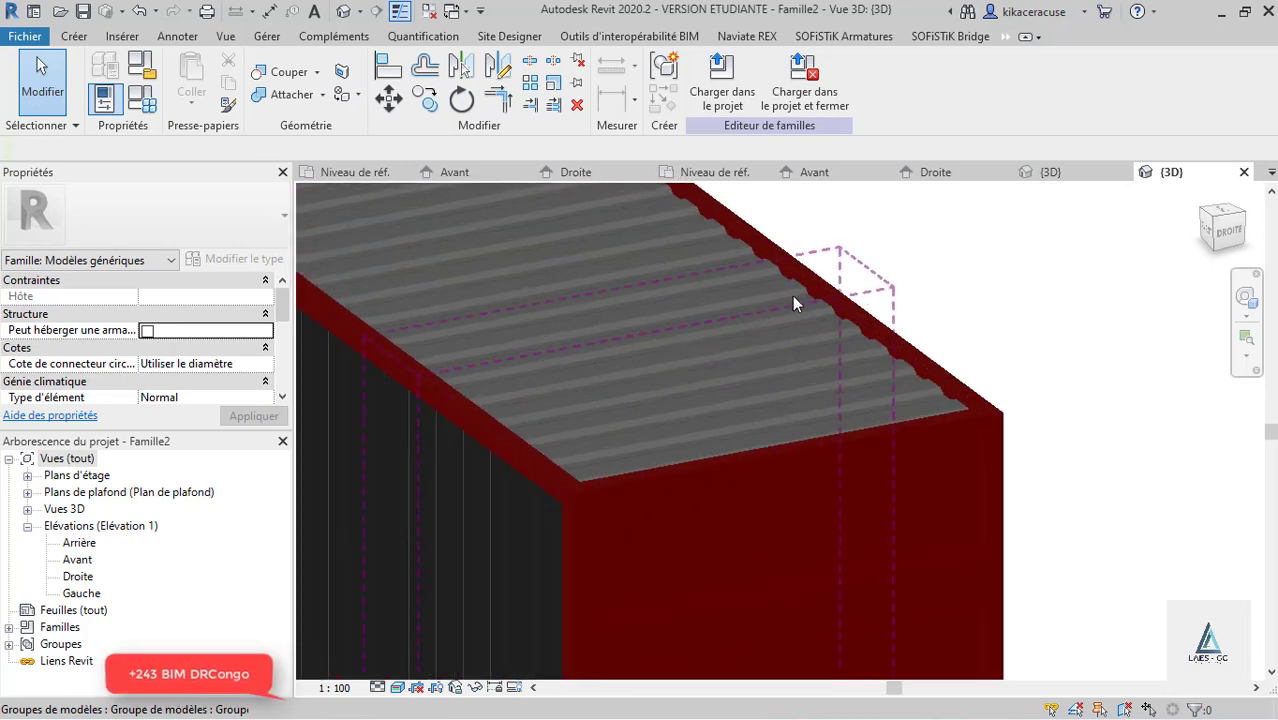
pyautogui.scroll(-3, 919, 365)
pyautogui.keyDown('shift'); pyautogui.moveTo(984, 334); pyautogui.dragTo(717, 329, button='middle'); pyautogui.keyUp('shift')
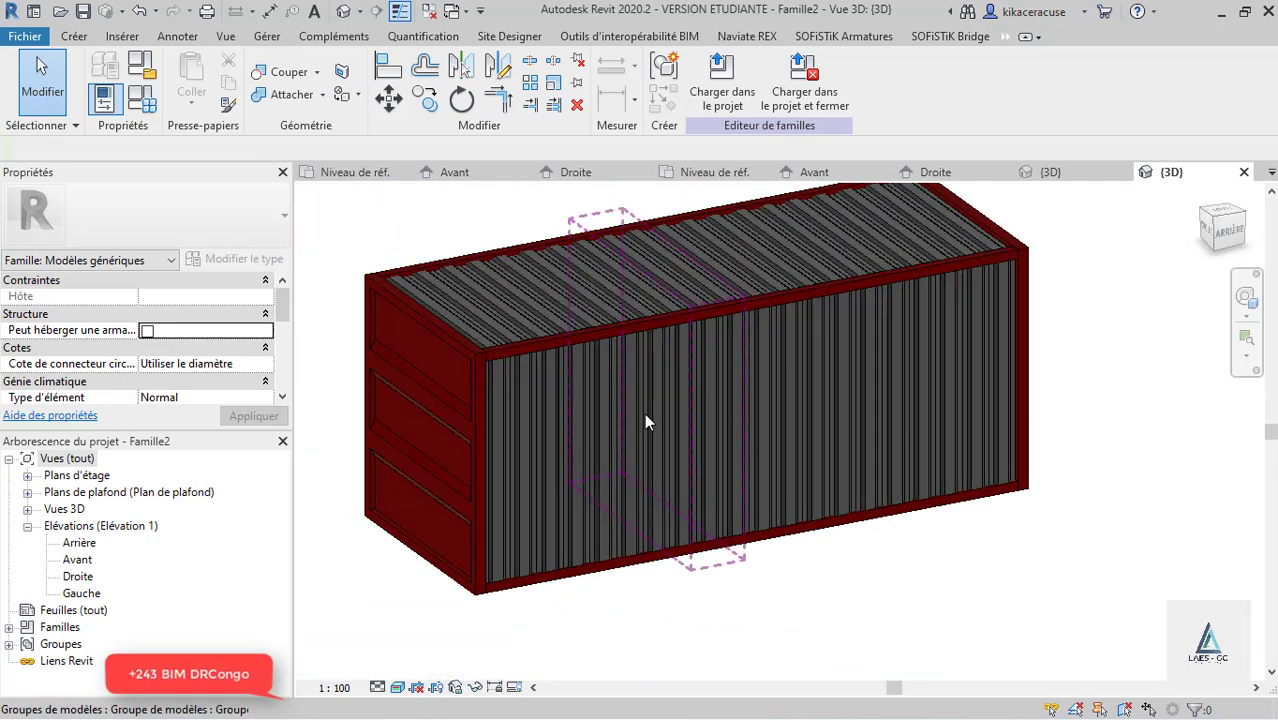
pyautogui.scroll(3, 513, 533)
pyautogui.click(530, 542)
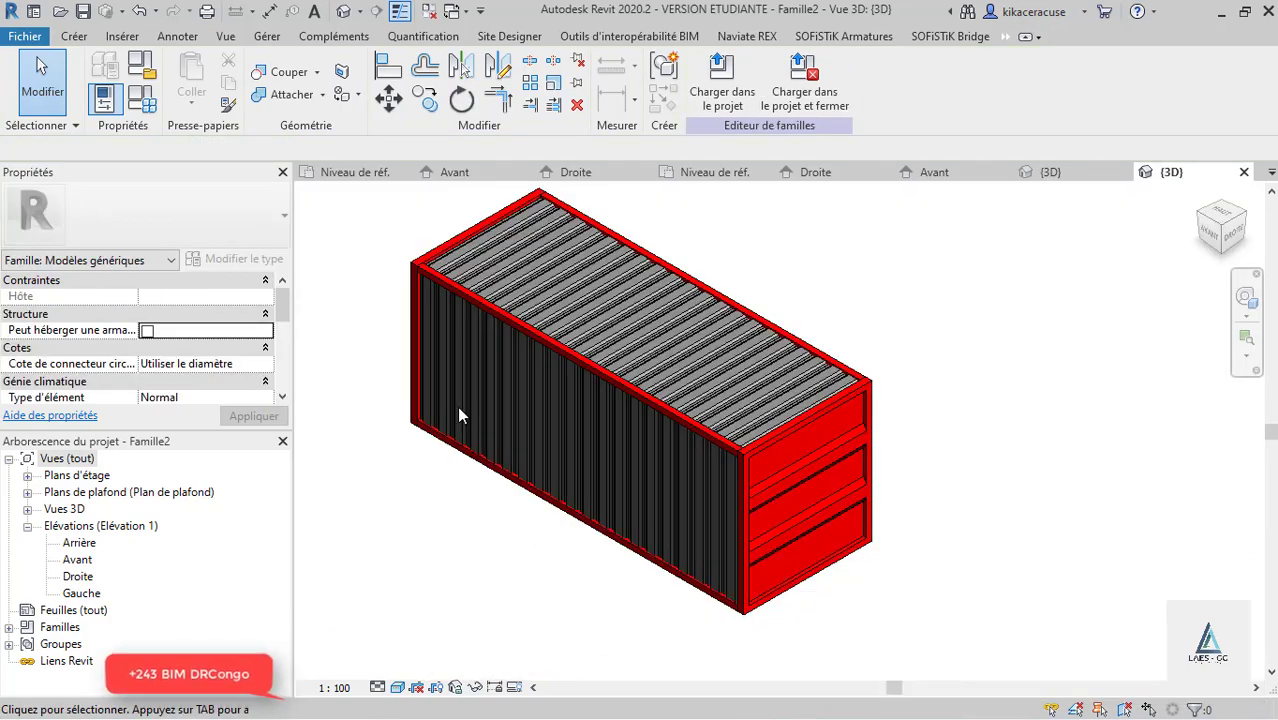
pyautogui.keyDown('shift'); pyautogui.moveTo(485, 353); pyautogui.dragTo(534, 397, button='middle'); pyautogui.keyUp('shift')
pyautogui.scroll(3, 490, 412)
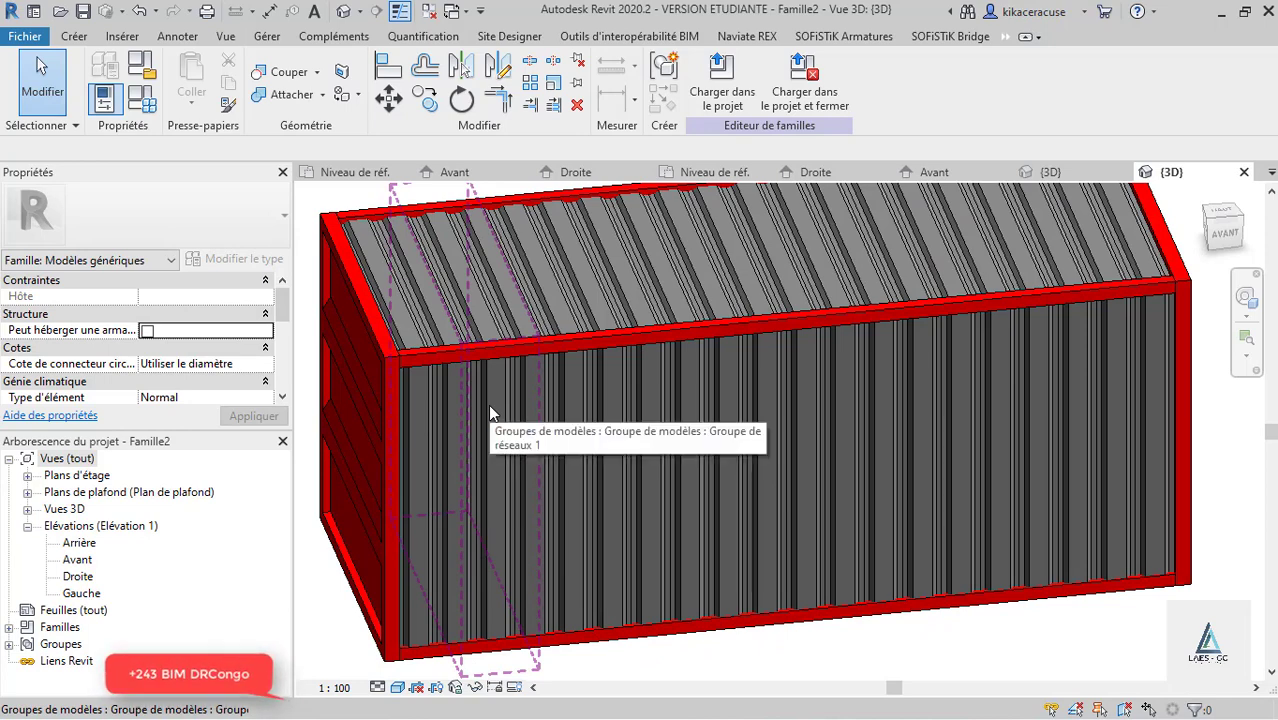
# Step: Set the 3D view's visual style to Réaliste and inspect the container's ribs and corners from several sides
pyautogui.hotkey('alt', 'Tab')
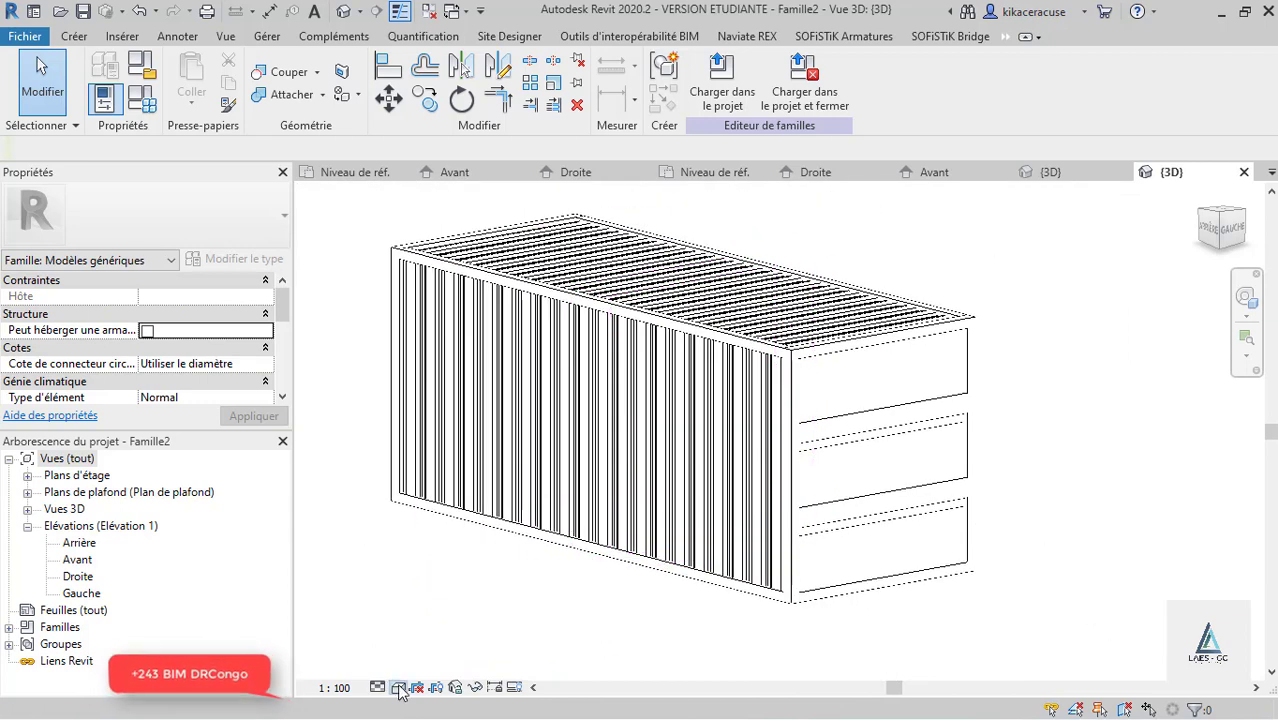
pyautogui.click(399, 688)
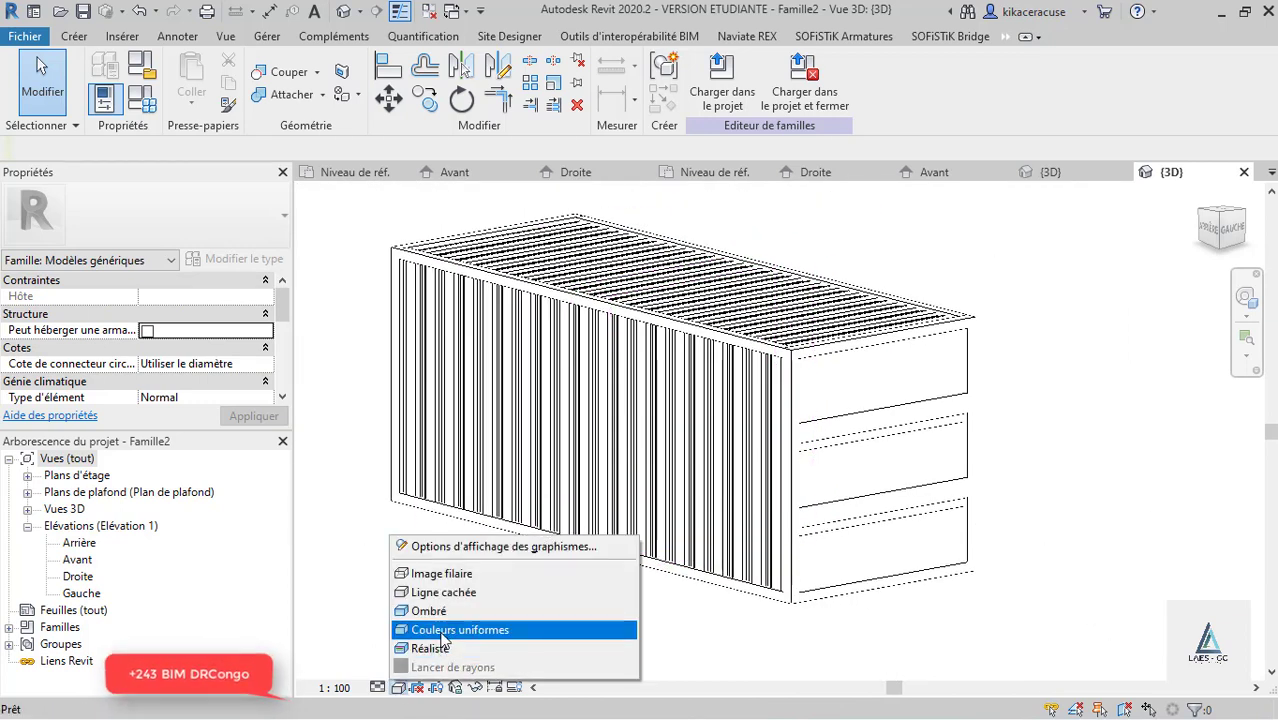
pyautogui.click(430, 648)
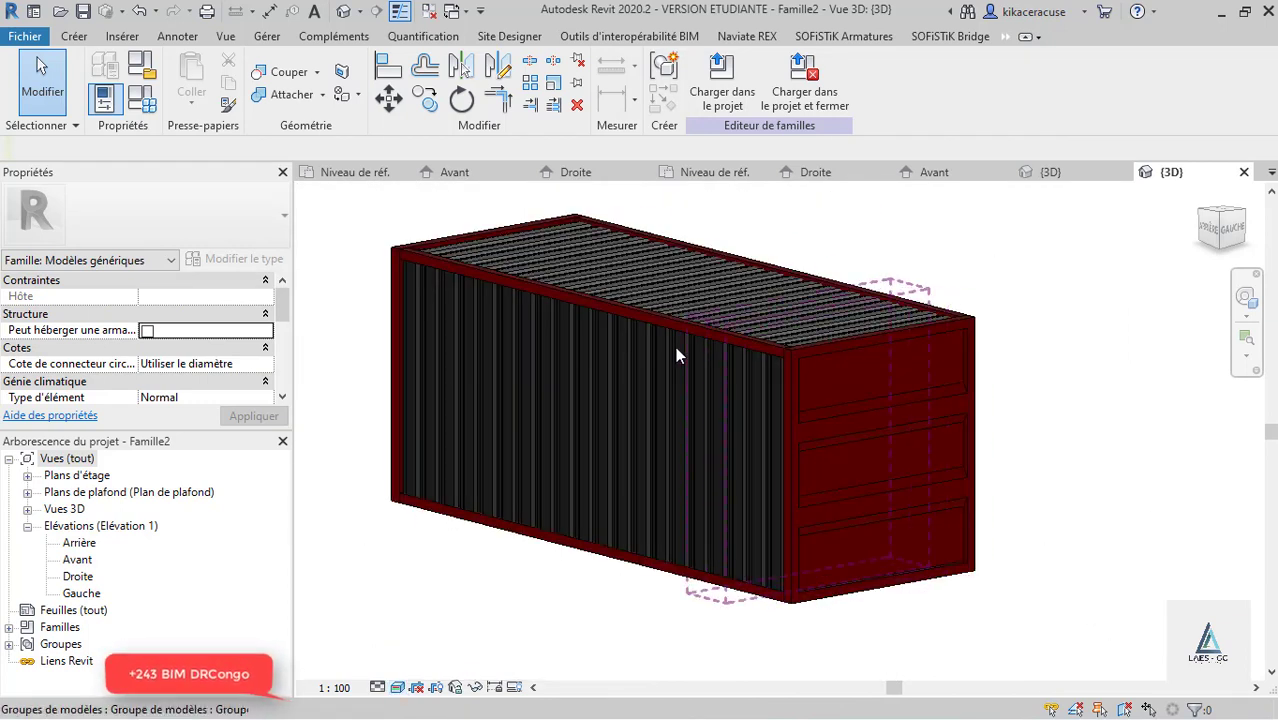
pyautogui.scroll(5, 675, 346)
pyautogui.scroll(3, 1010, 335)
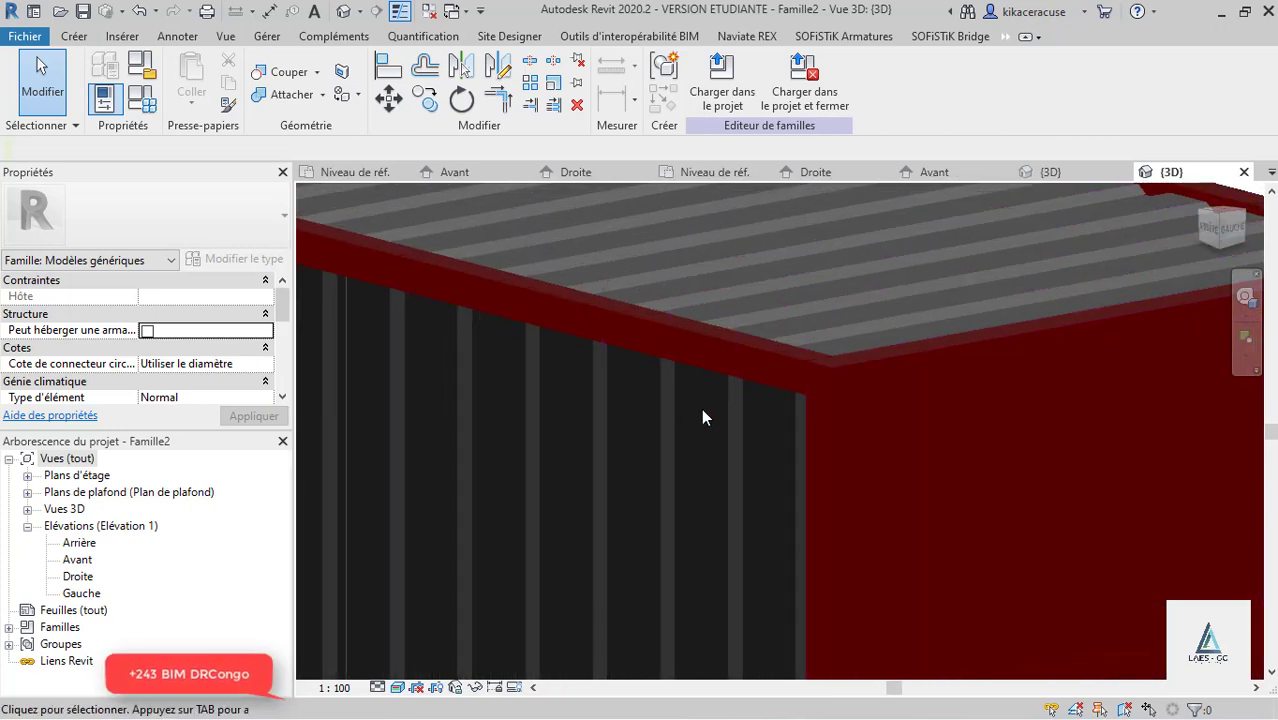
pyautogui.keyDown('shift'); pyautogui.moveTo(659, 477); pyautogui.dragTo(766, 310, button='middle'); pyautogui.keyUp('shift')
pyautogui.keyDown('shift'); pyautogui.moveTo(593, 396); pyautogui.dragTo(805, 399, button='middle'); pyautogui.keyUp('shift')
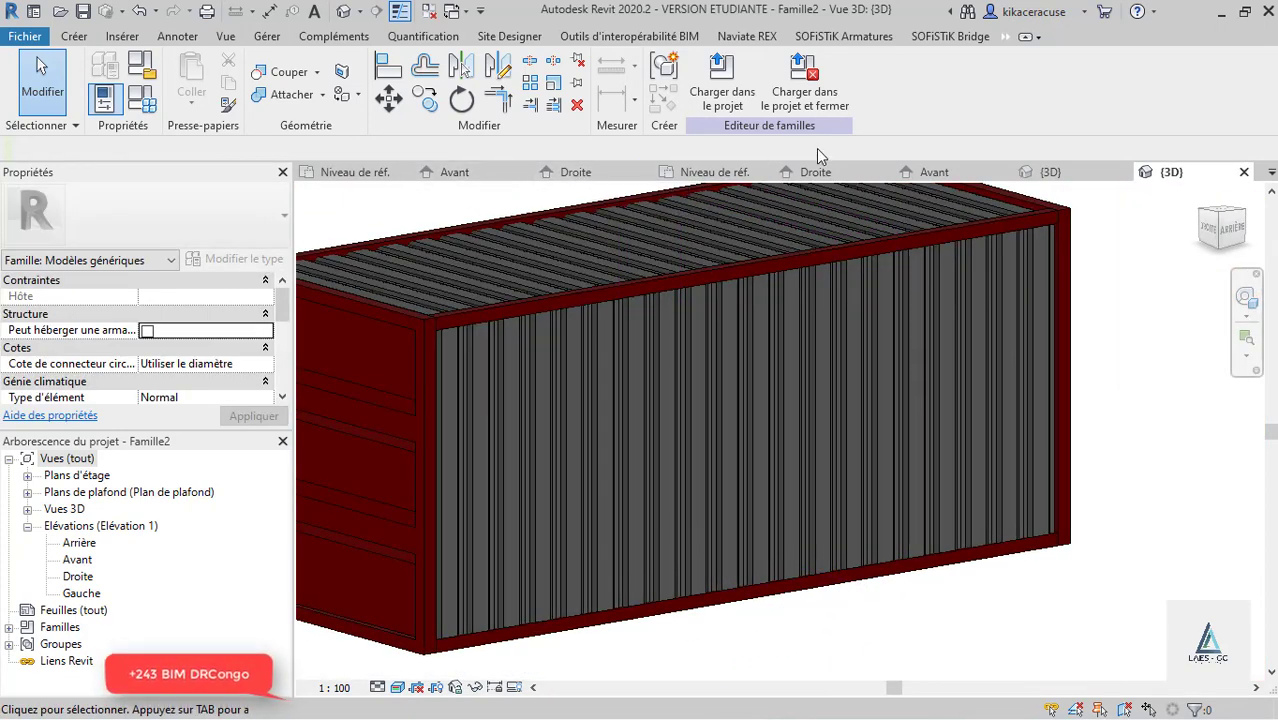
# Step: Open Famille2's Niveau de réf. floor plan, showing the arrayed frames and the Legnht dimension
pyautogui.click(720, 173)
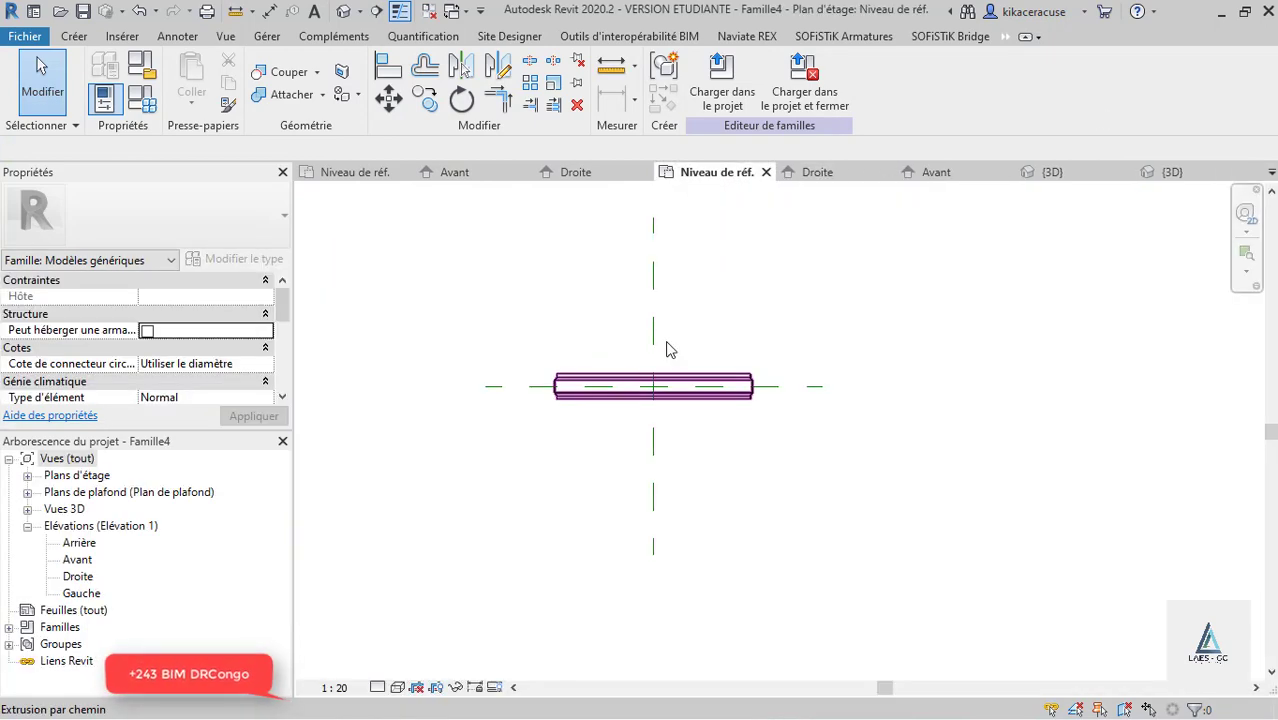
pyautogui.click(1165, 172)
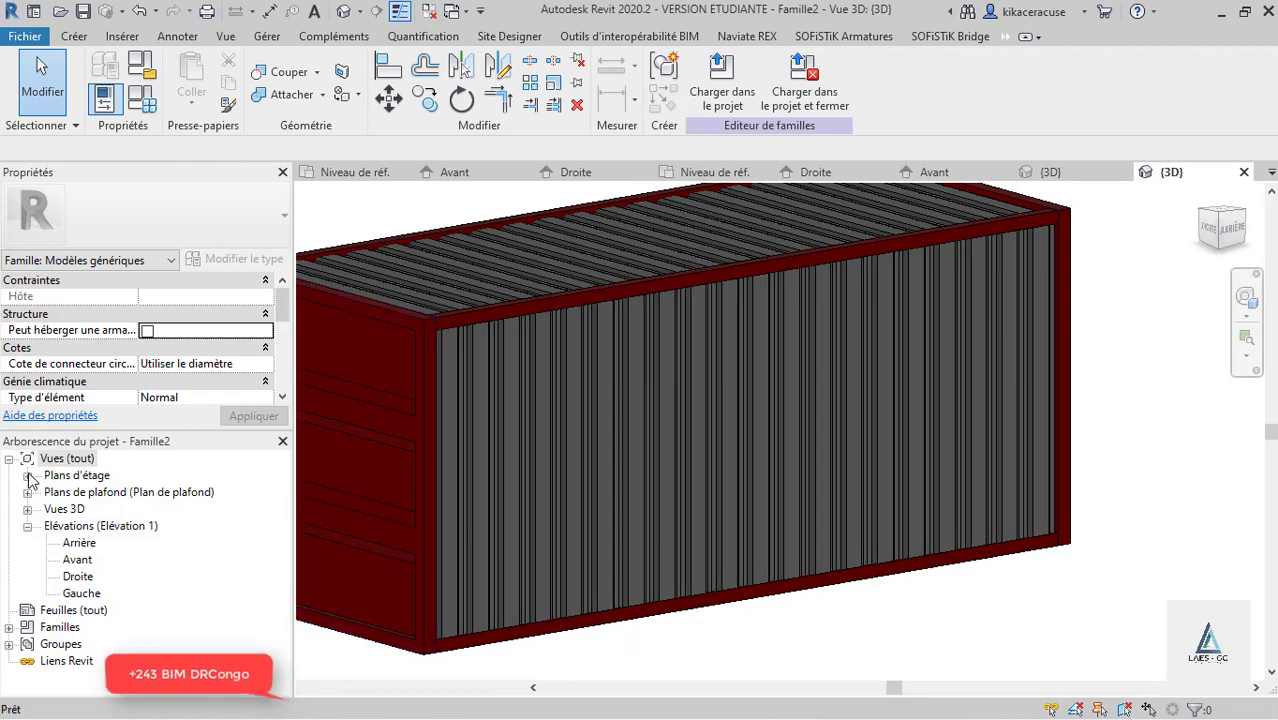
pyautogui.click(27, 475)
pyautogui.doubleClick(80, 492)
pyautogui.scroll(5, 585, 400)
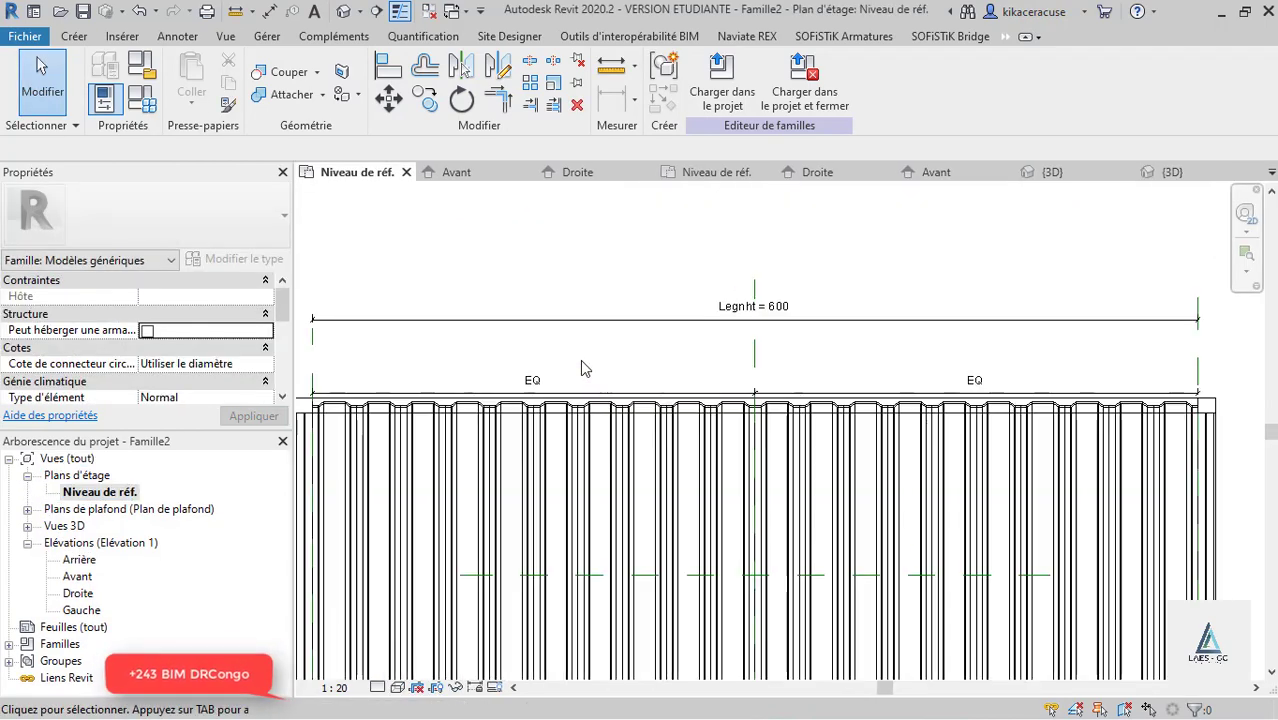
pyautogui.click(596, 284)
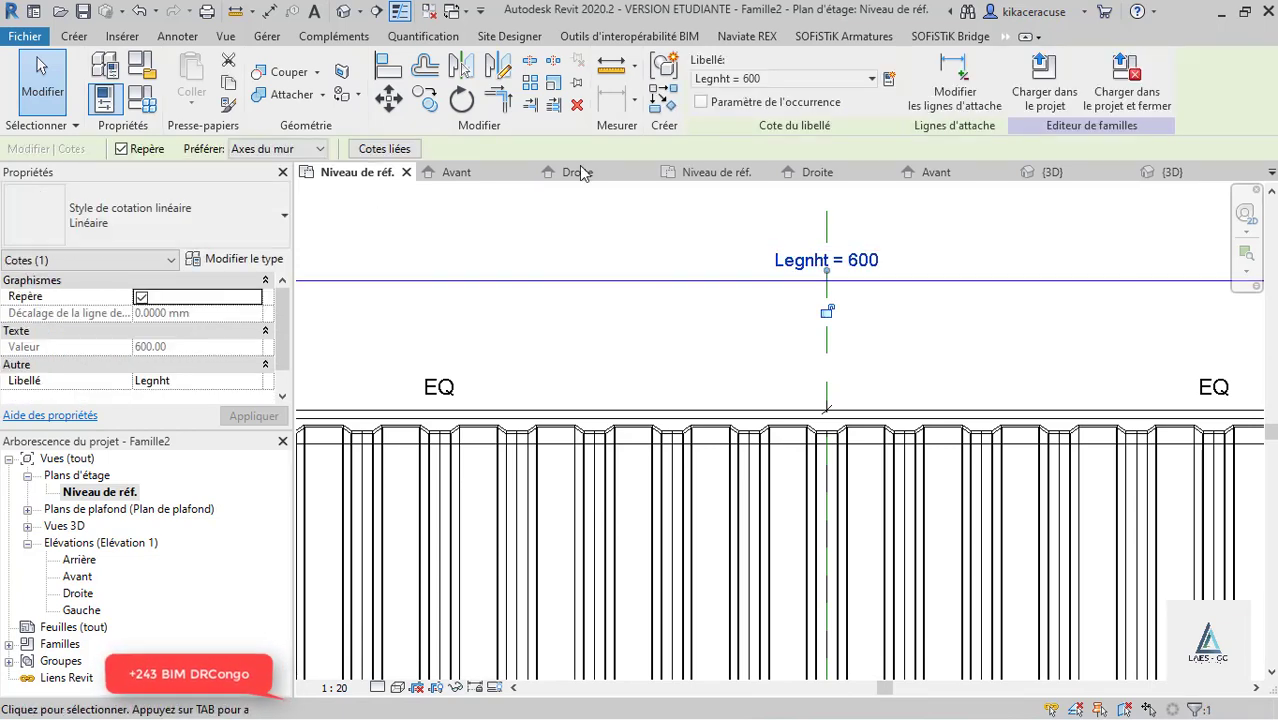
pyautogui.scroll(-2, 591, 347)
pyautogui.scroll(-2, 591, 347)
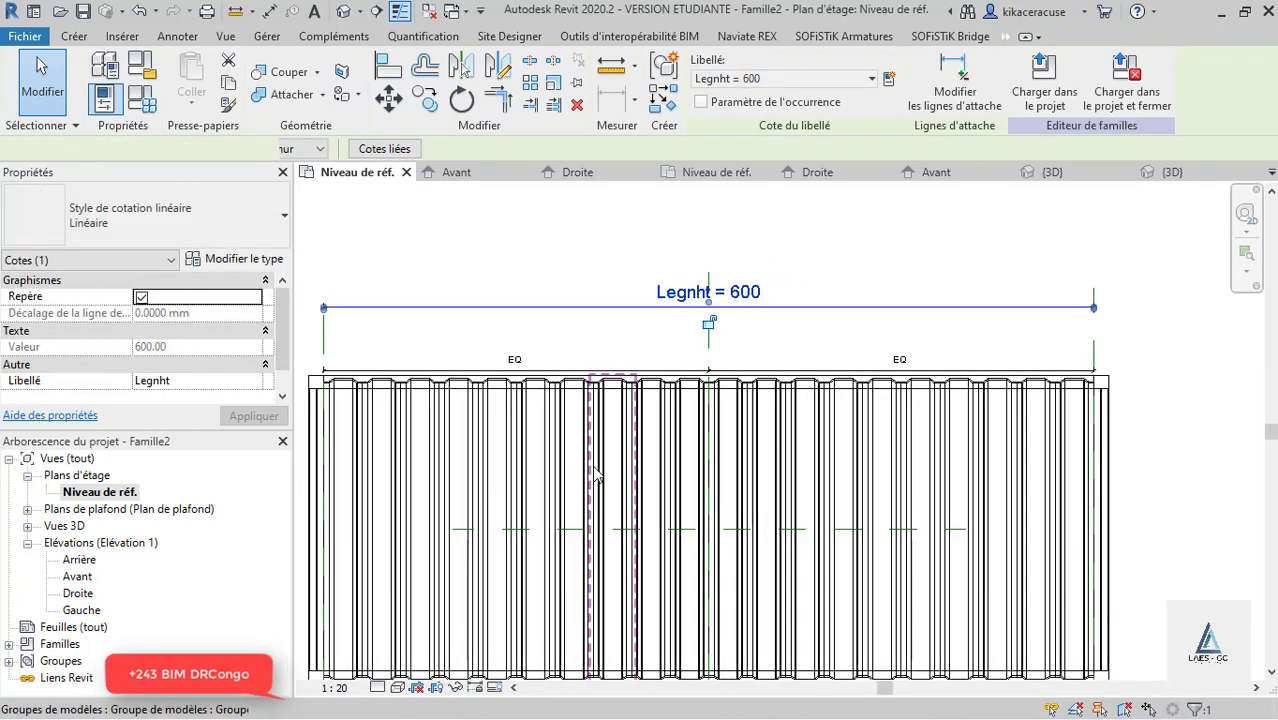
# Step: Label the frame array's count with a new family type parameter named No of ribs
pyautogui.click(597, 455)
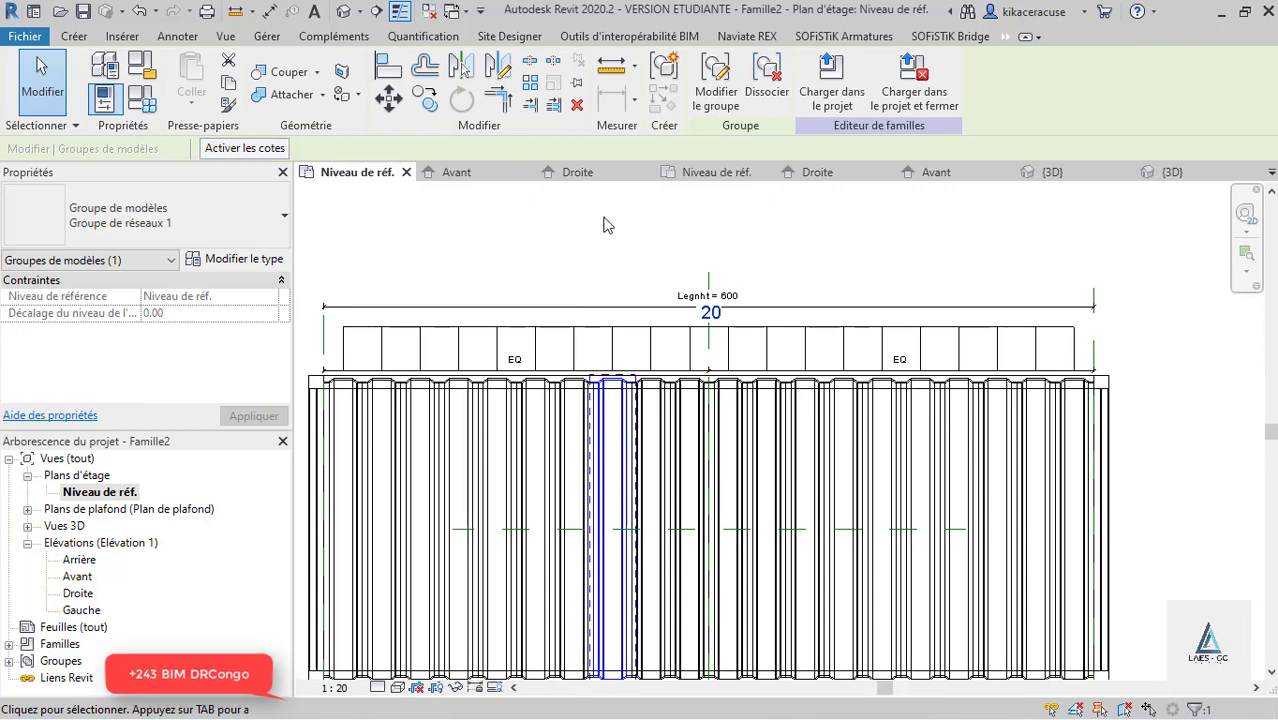
pyautogui.click(42, 80)
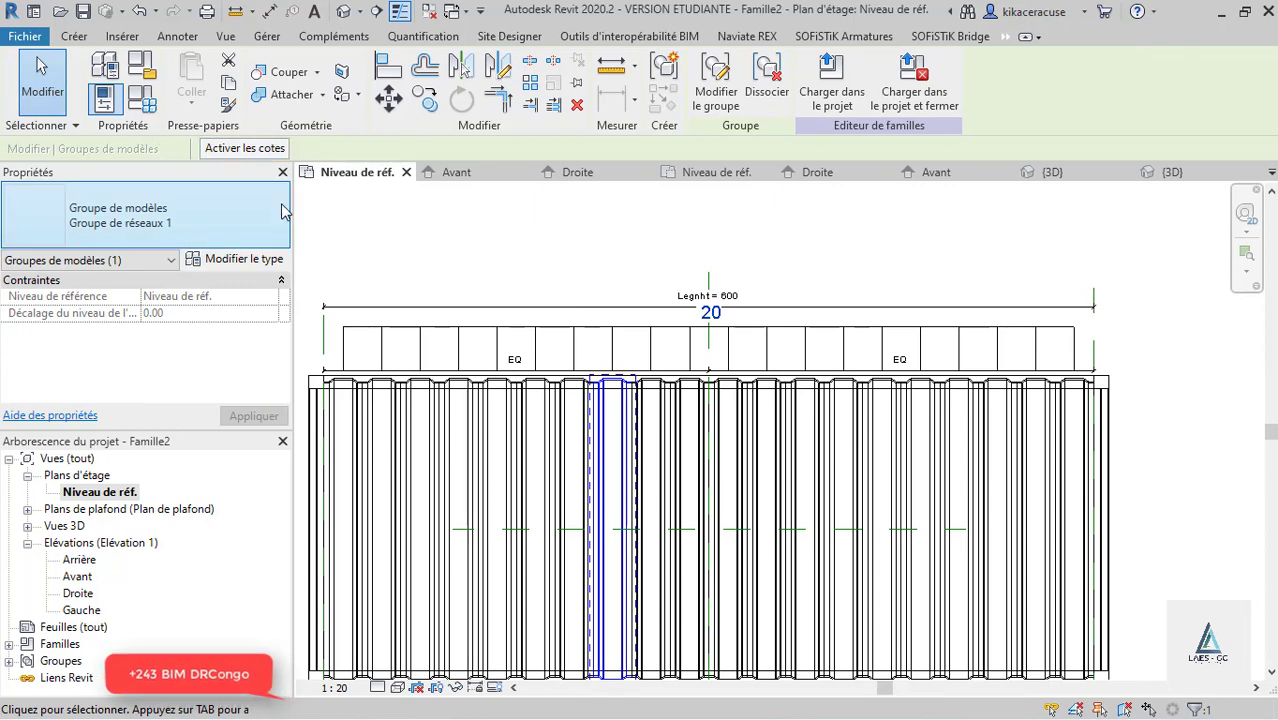
pyautogui.click(538, 420)
pyautogui.click(612, 336)
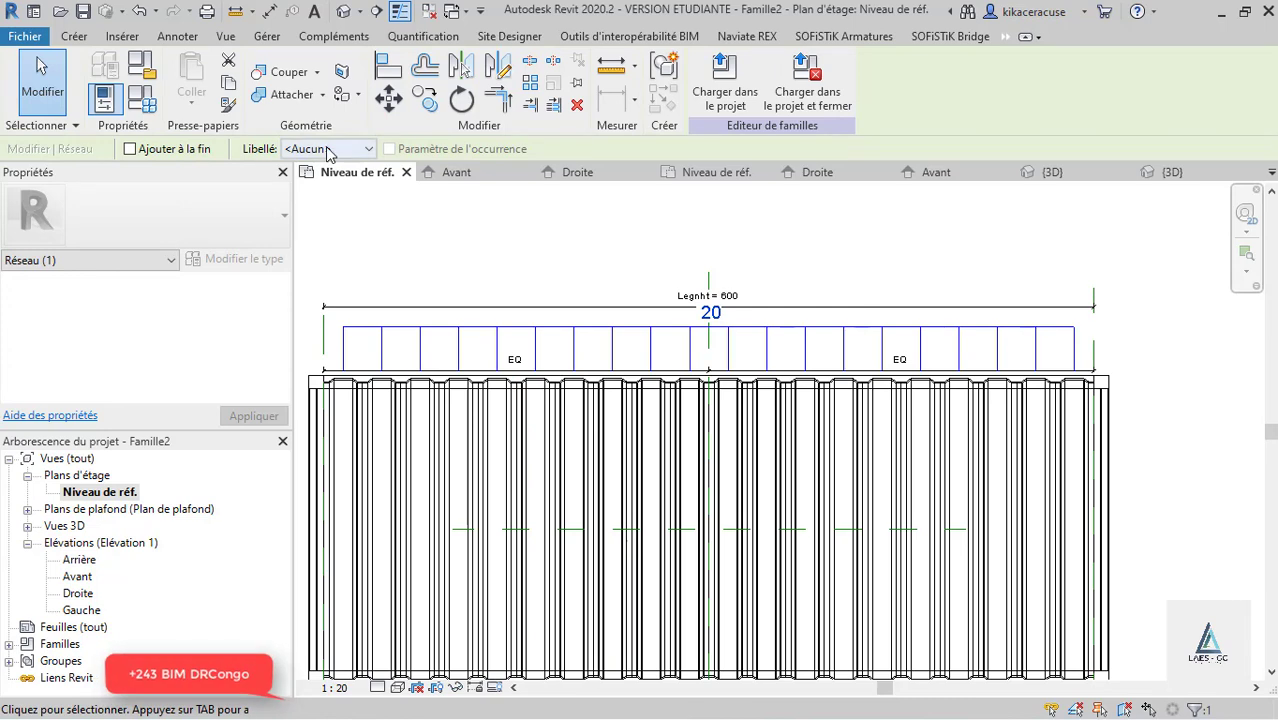
pyautogui.click(330, 149)
pyautogui.click(354, 183)
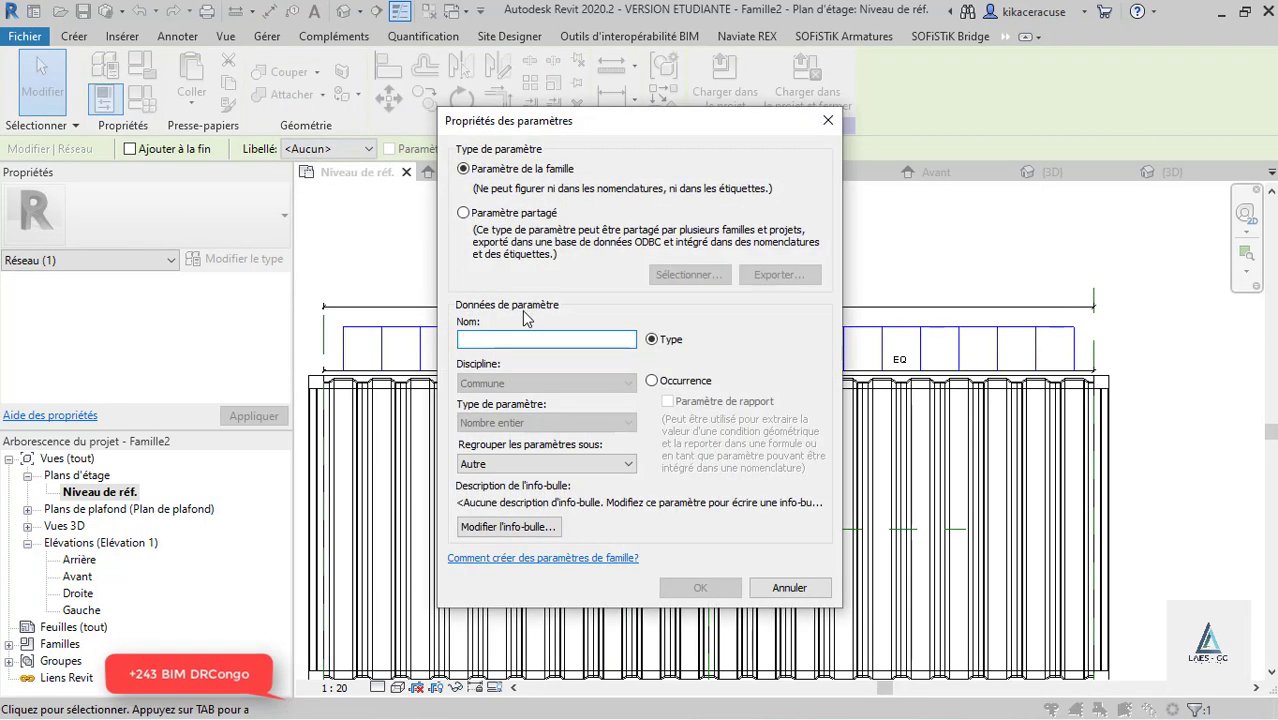
pyautogui.write('No')
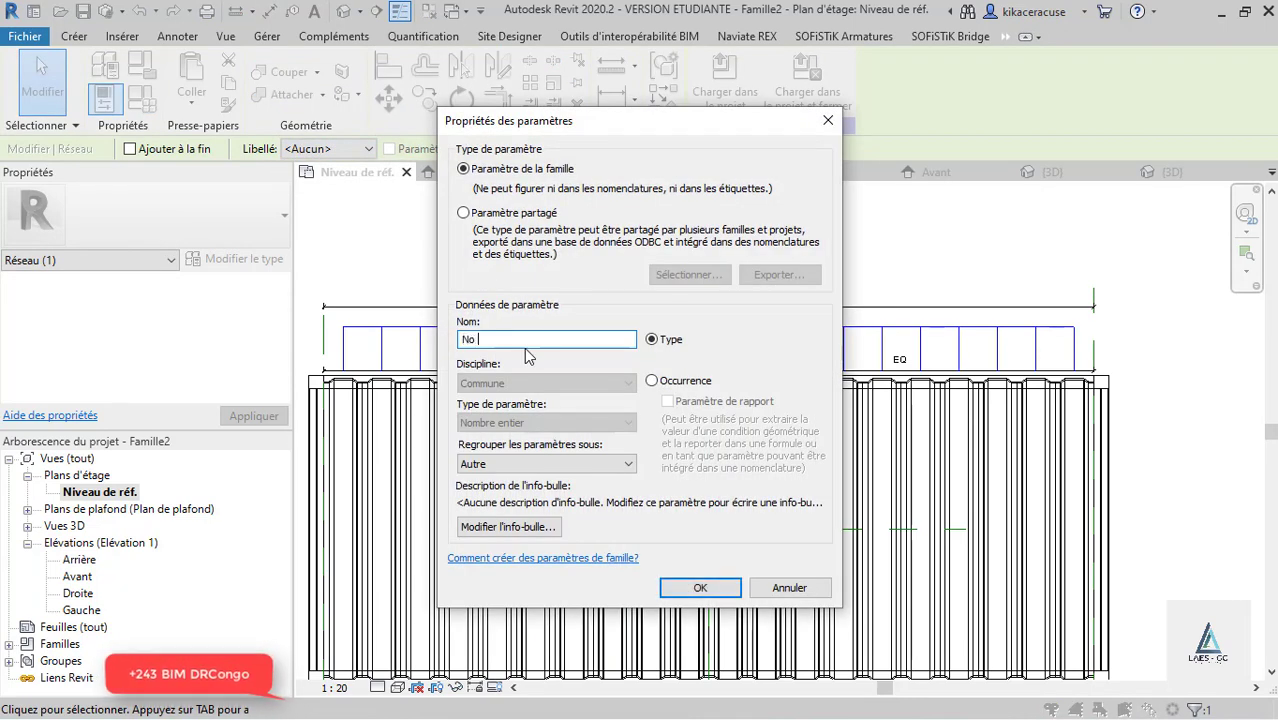
pyautogui.write(' of ribs')
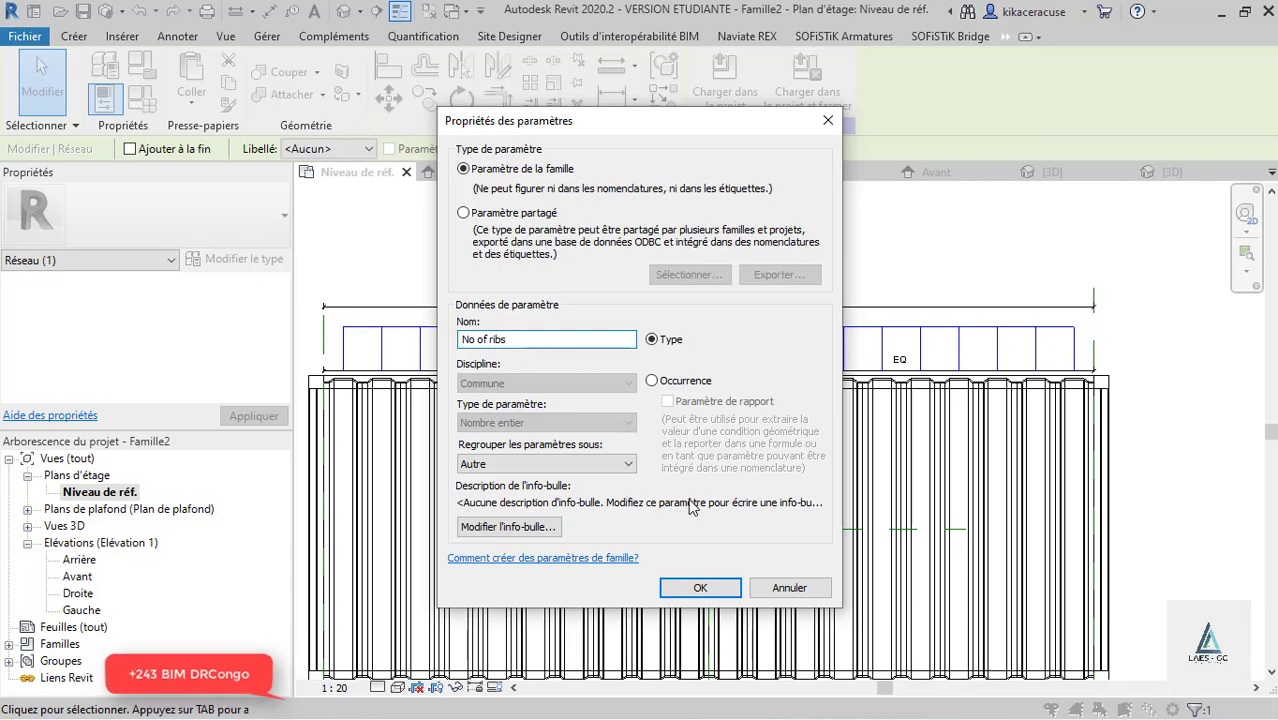
pyautogui.click(700, 587)
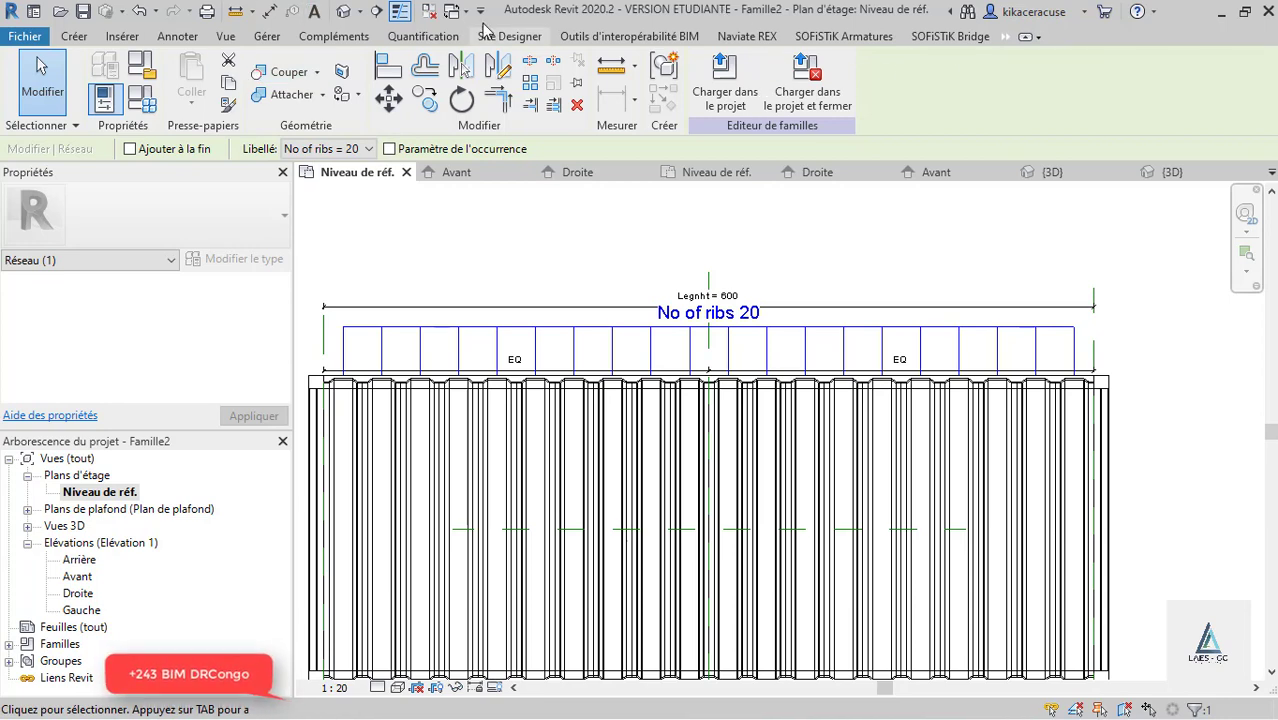
# Step: Switch to the 3D view and give the No of ribs family parameter the formula Legnht / 30 cm
pyautogui.click(343, 11)
pyautogui.scroll(-3, 753, 514)
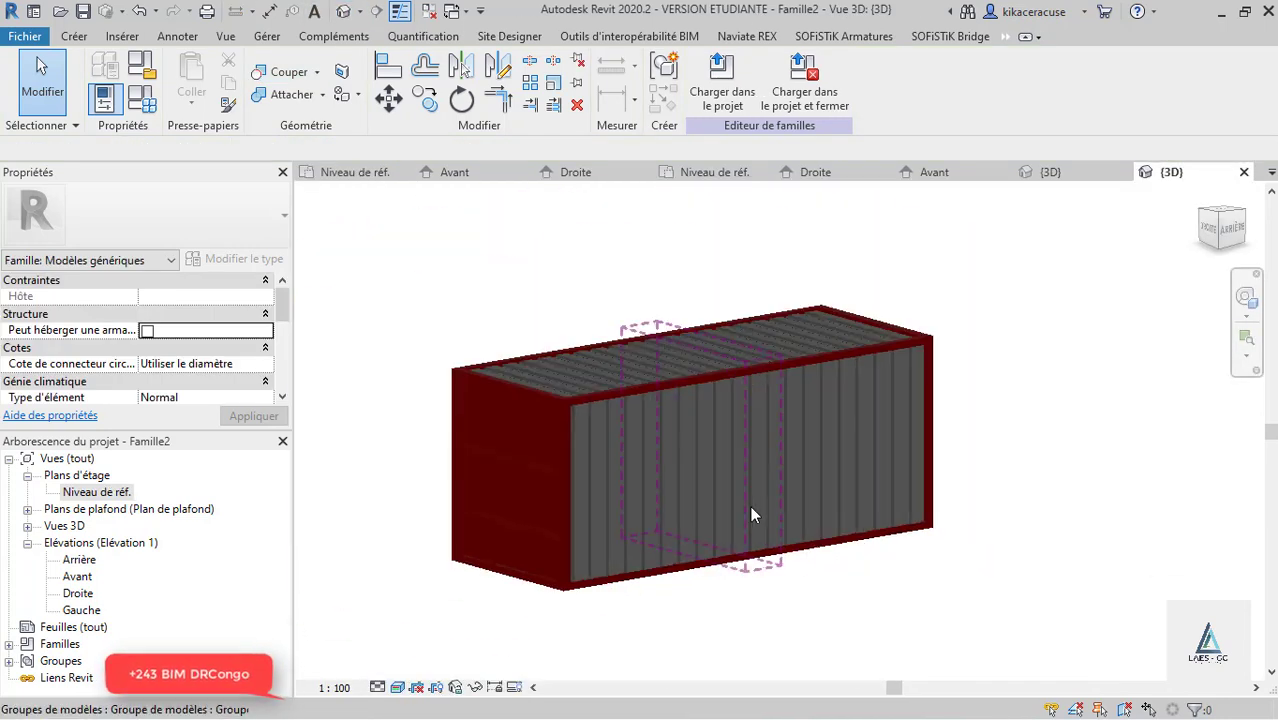
pyautogui.click(144, 104)
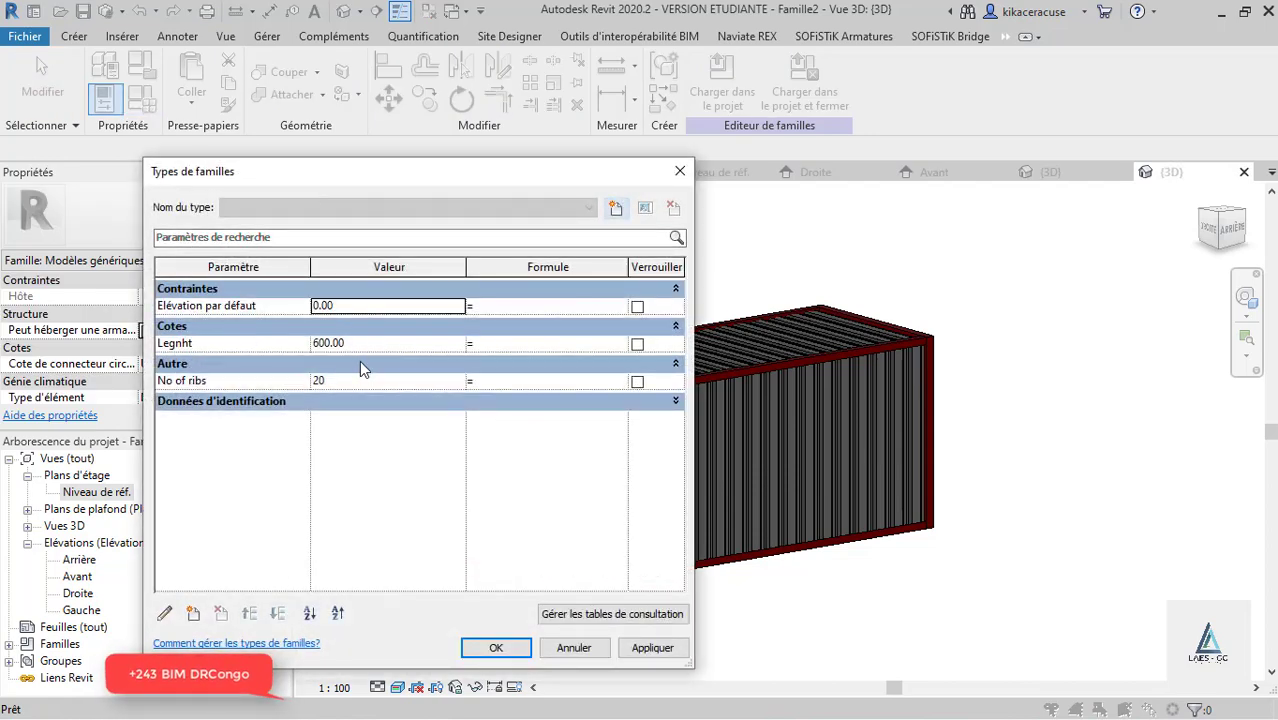
pyautogui.click(306, 343)
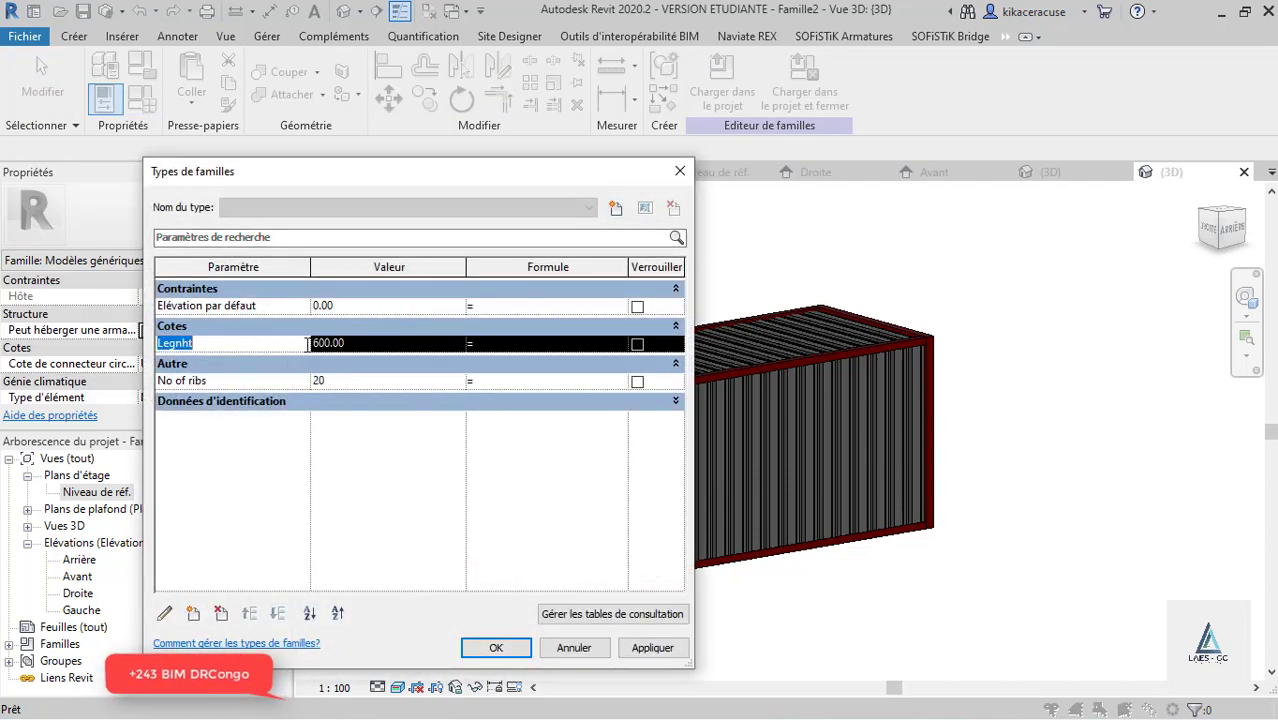
pyautogui.click(502, 383)
pyautogui.write('Legnht / 30 cm')
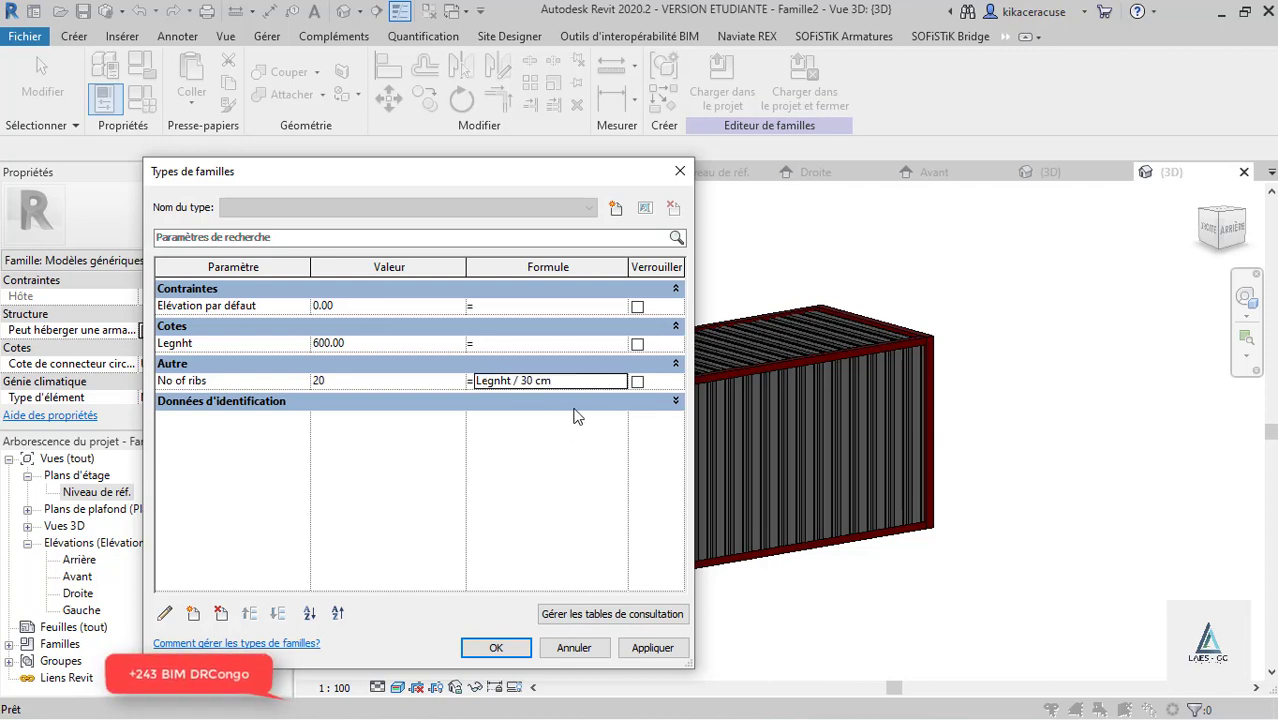
# Step: Set the Legnht parameter to 300 and apply it to the container
pyautogui.click(384, 343)
pyautogui.write('3')
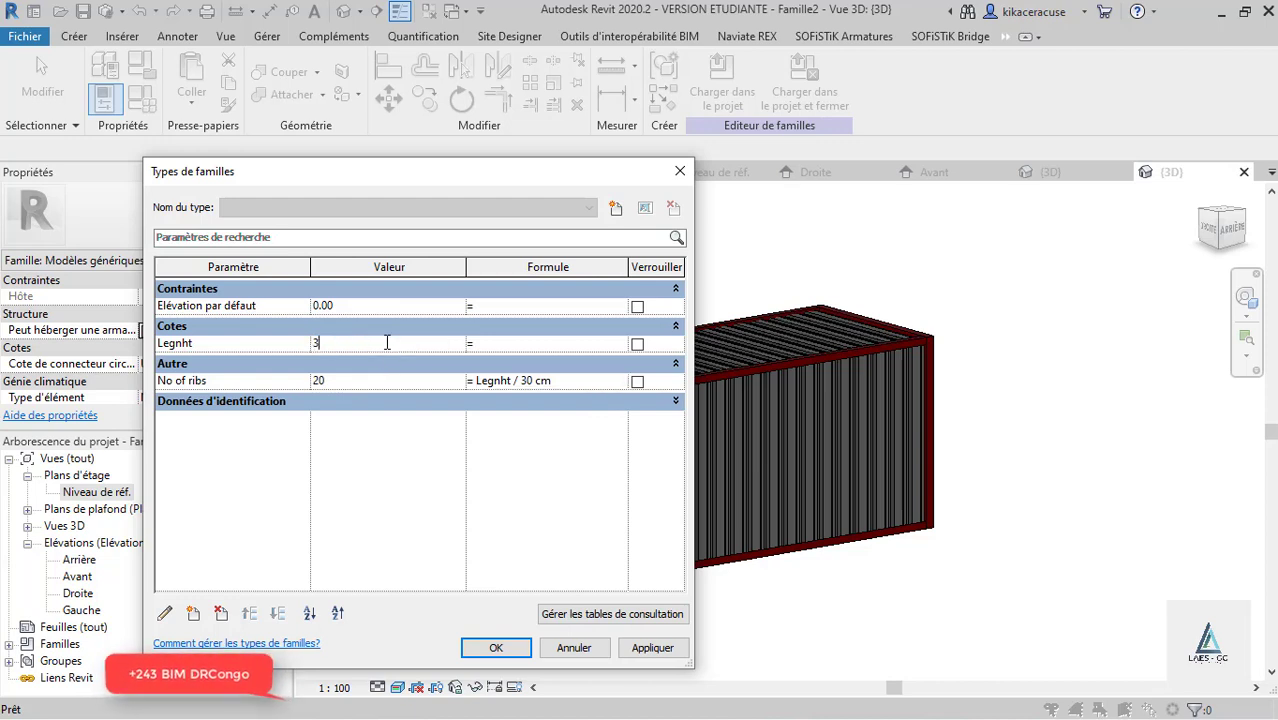
pyautogui.click(399, 381)
pyautogui.click(653, 648)
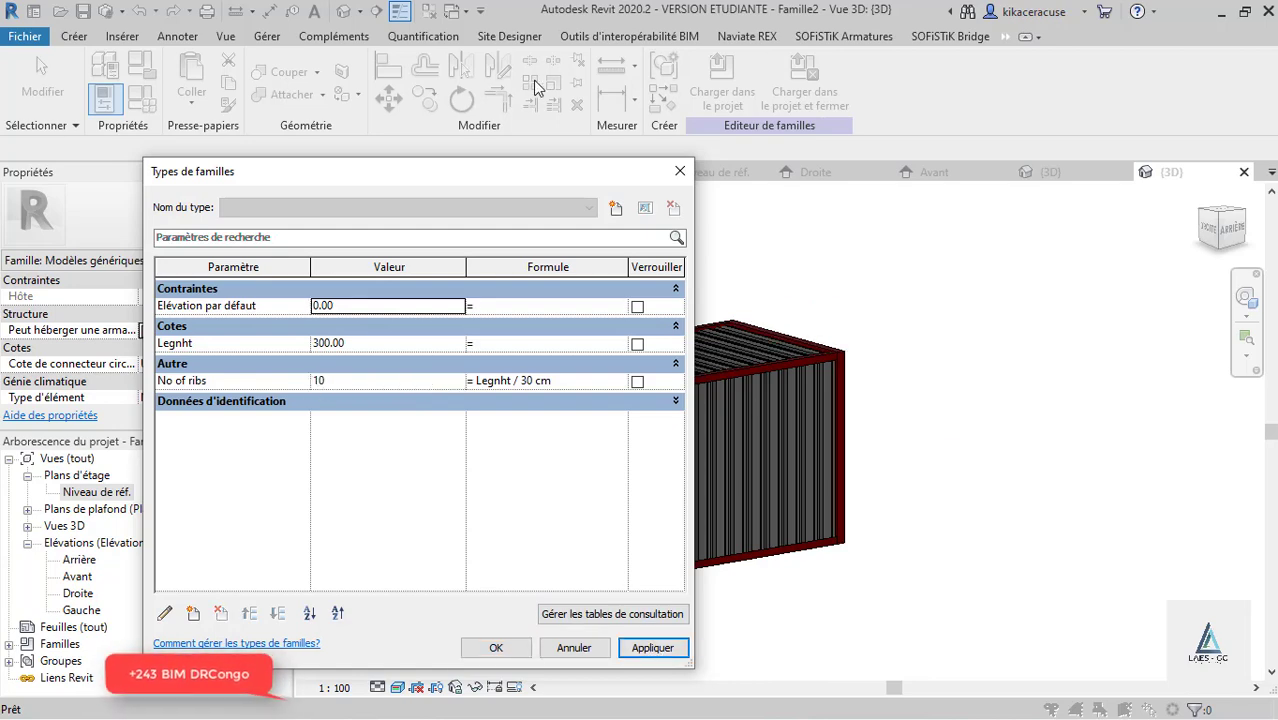
# Step: Flex the container to a longer size by applying a Legnht value of 1200
pyautogui.moveTo(541, 175); pyautogui.dragTo(735, 186)
pyautogui.click(568, 355)
pyautogui.doubleClick(568, 355)
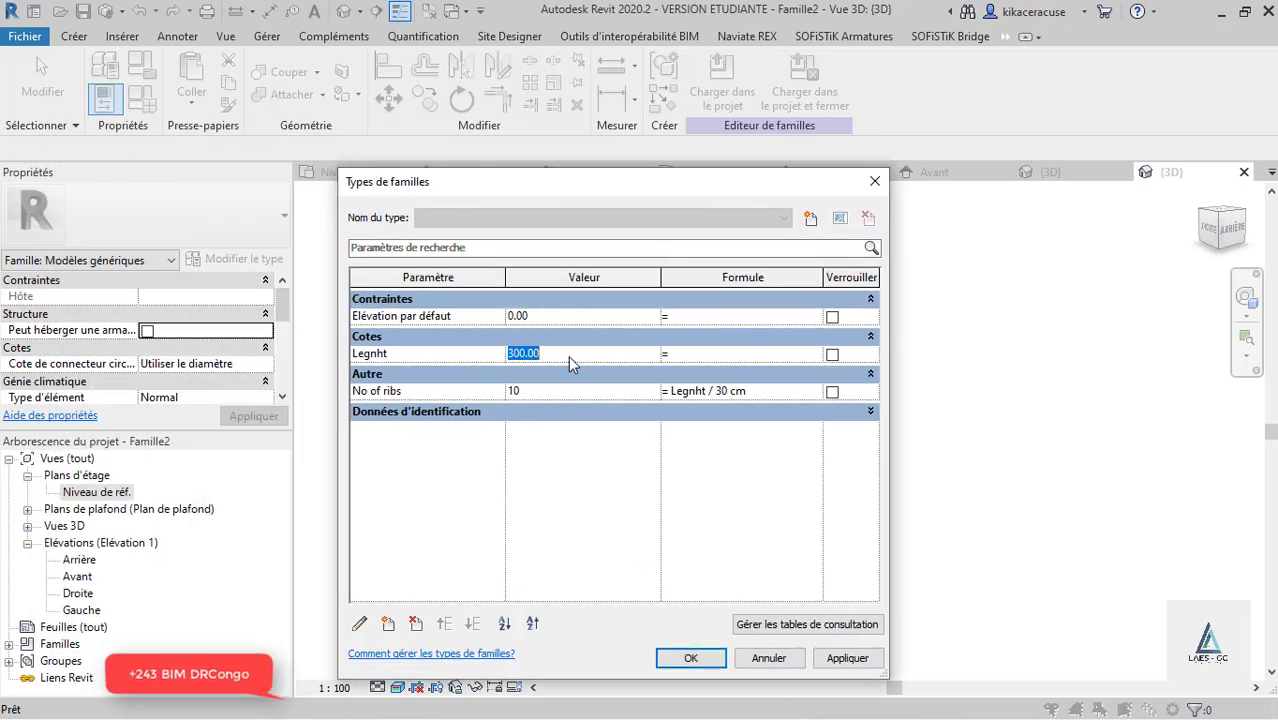
pyautogui.write('1200')
pyautogui.click(845, 660)
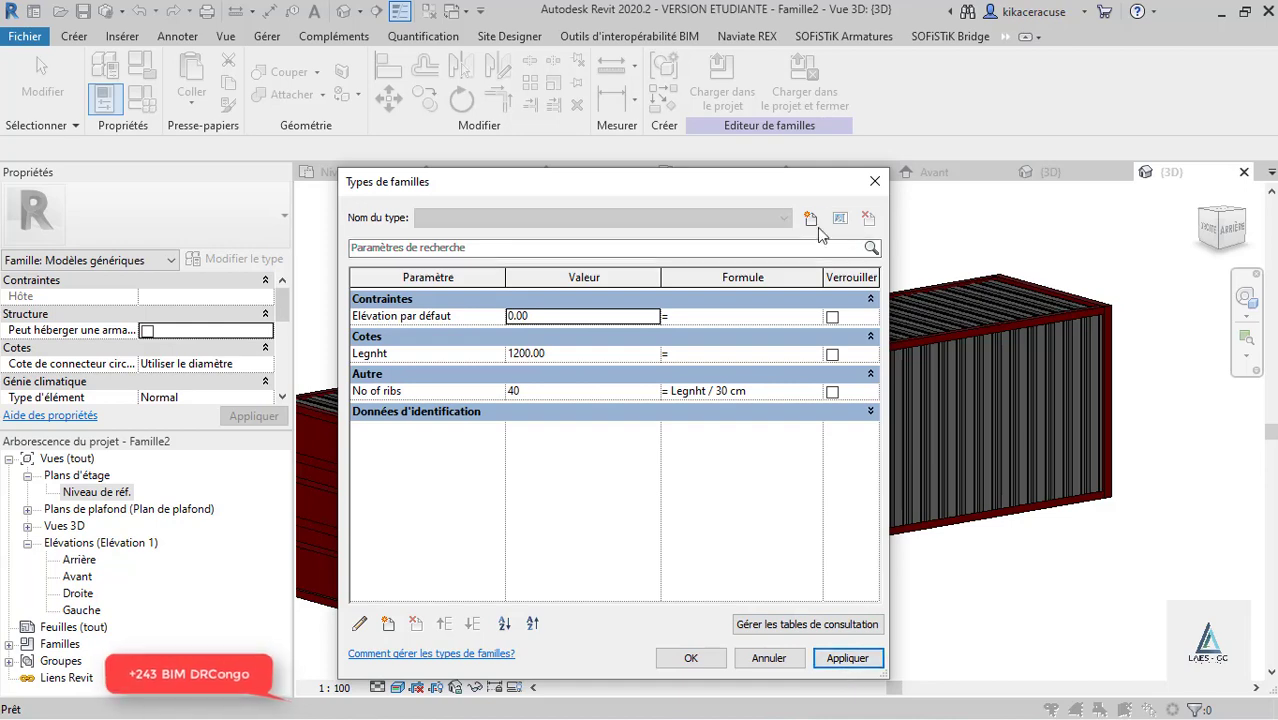
# Step: Shorten the container by setting Legnht to 300 and applying the change
pyautogui.moveTo(770, 190); pyautogui.dragTo(913, 203)
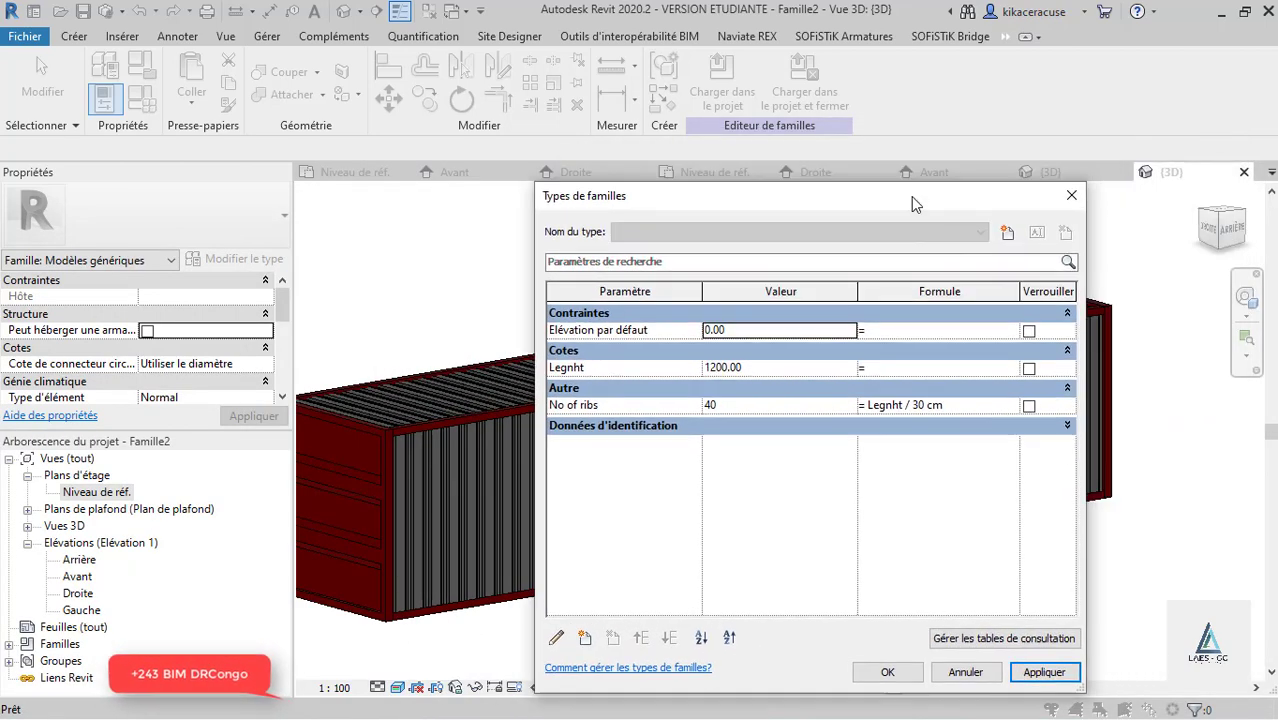
pyautogui.click(771, 366)
pyautogui.doubleClick(770, 370)
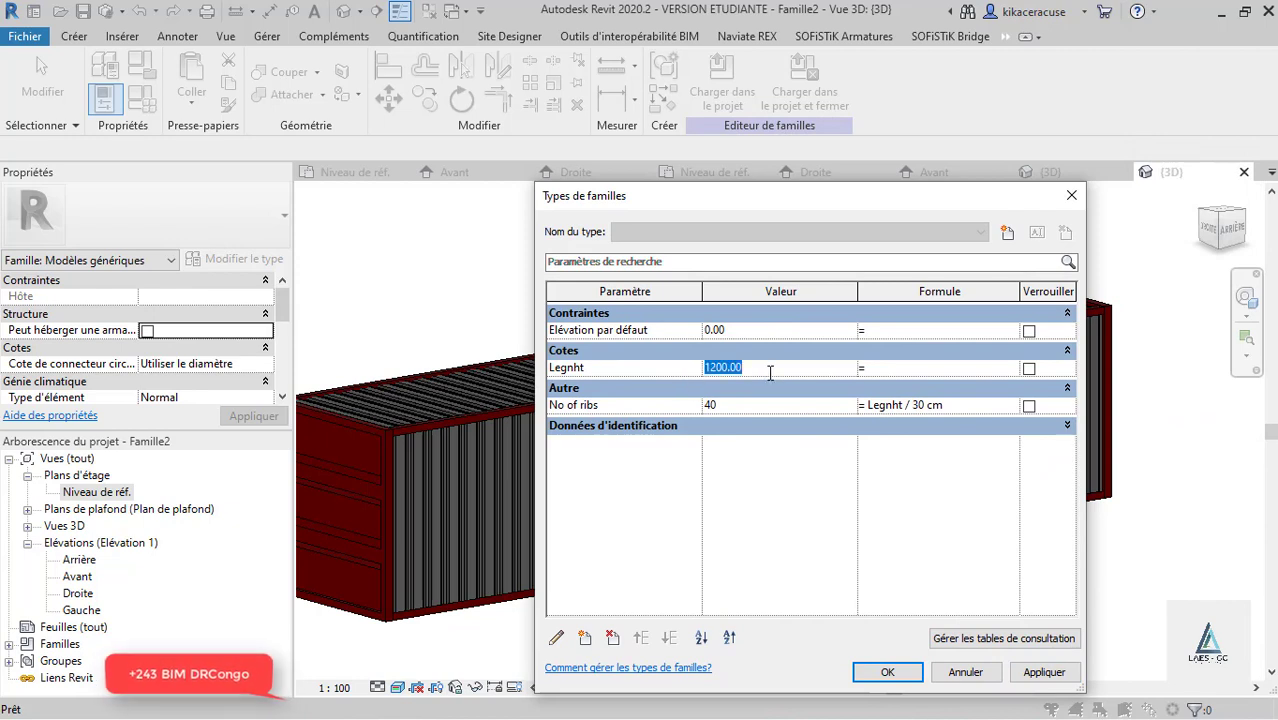
pyautogui.write('300')
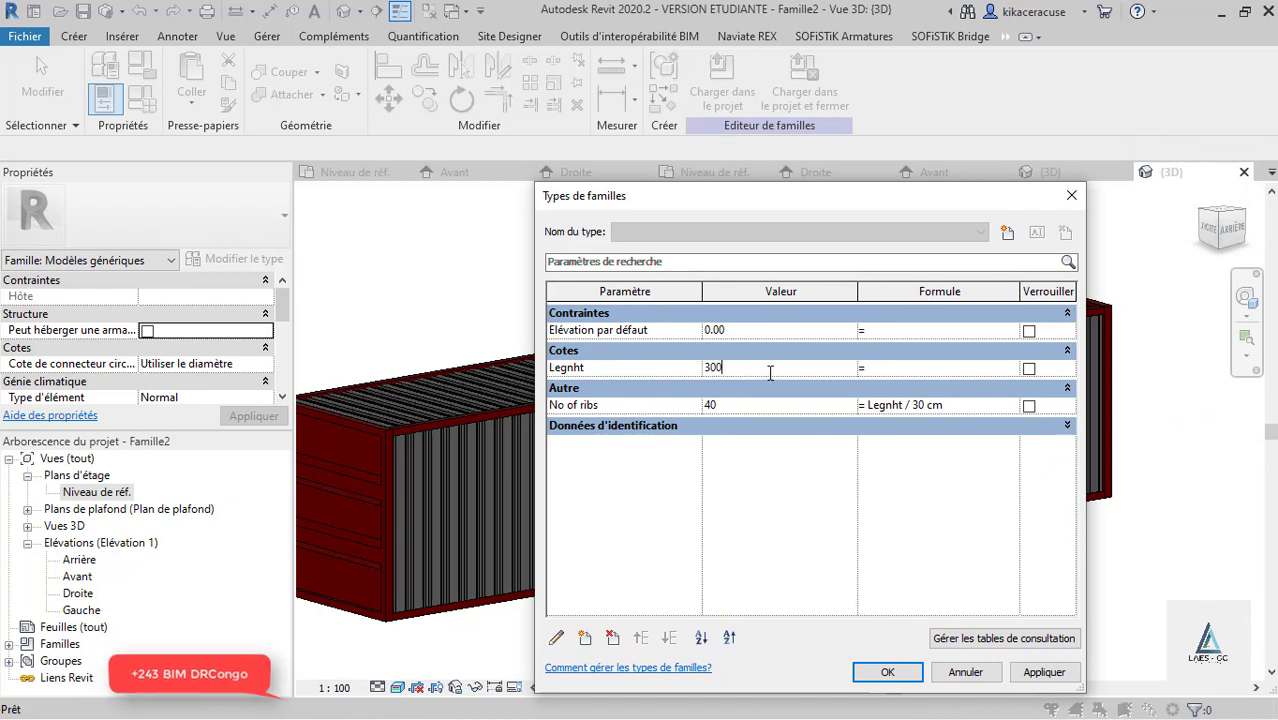
pyautogui.click(1040, 674)
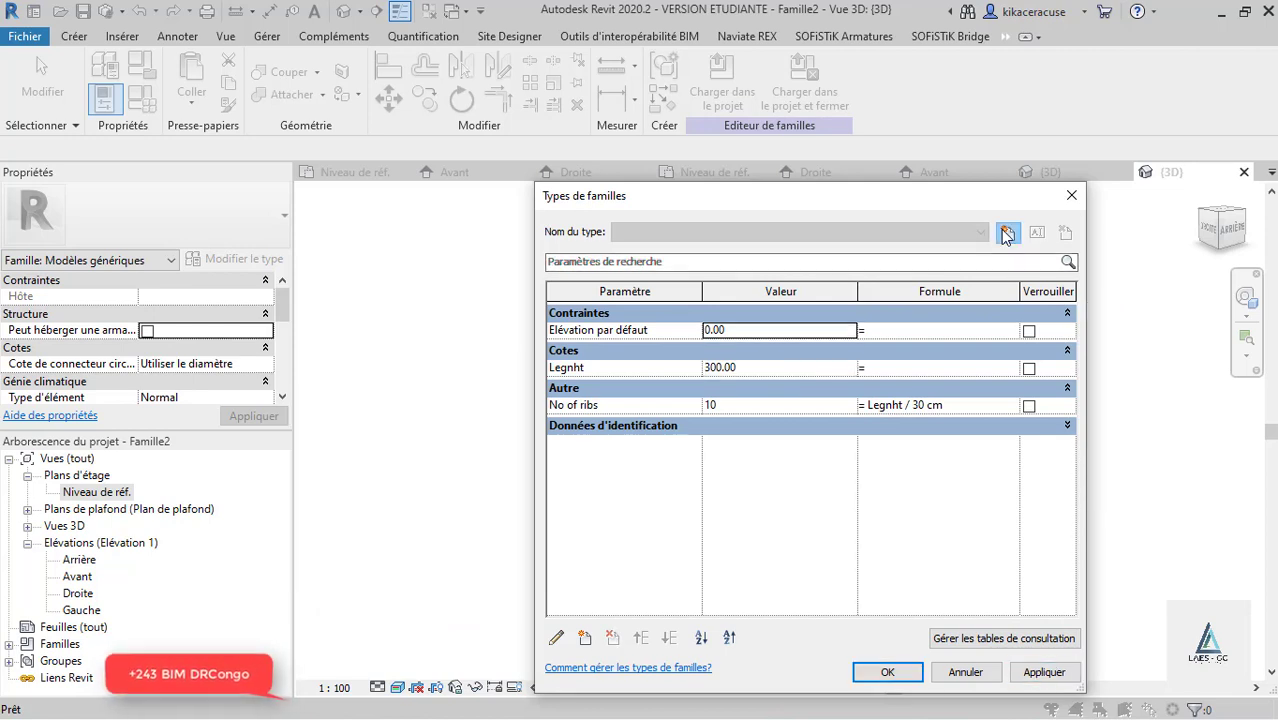
# Step: Create a new family type named 3 m and apply it
pyautogui.click(1007, 233)
pyautogui.write('3')
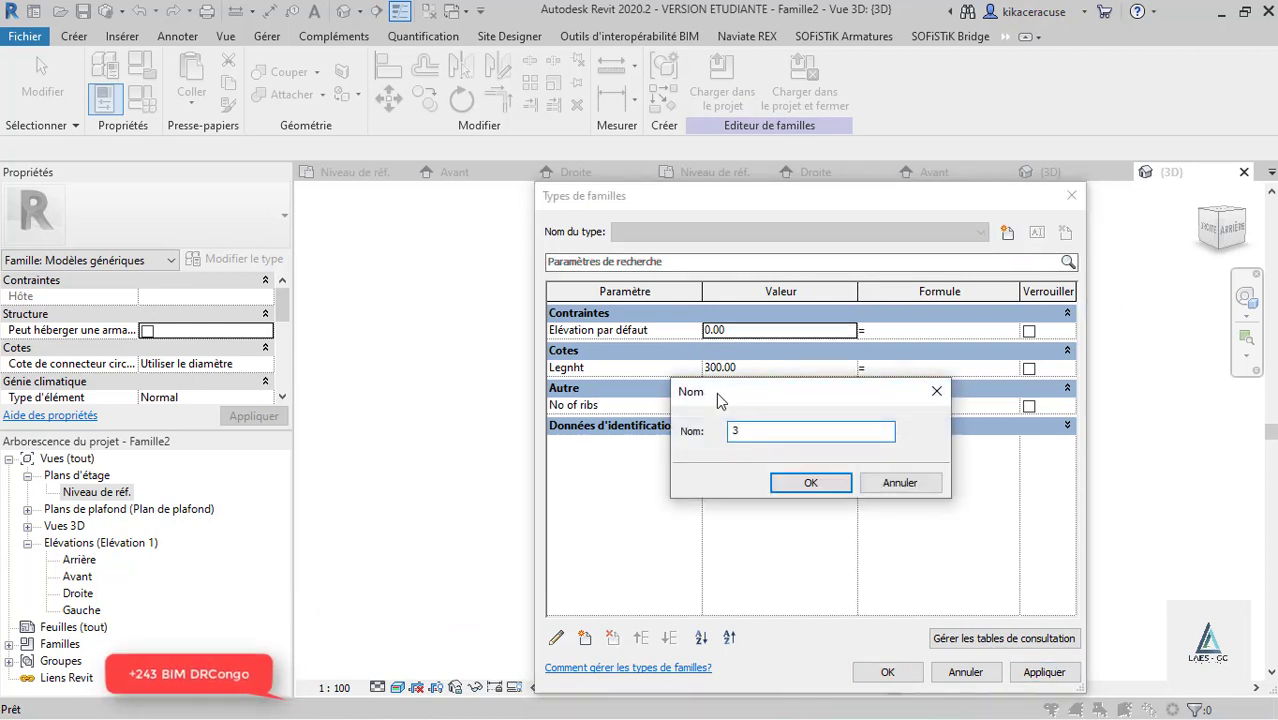
pyautogui.write(' m')
pyautogui.click(810, 482)
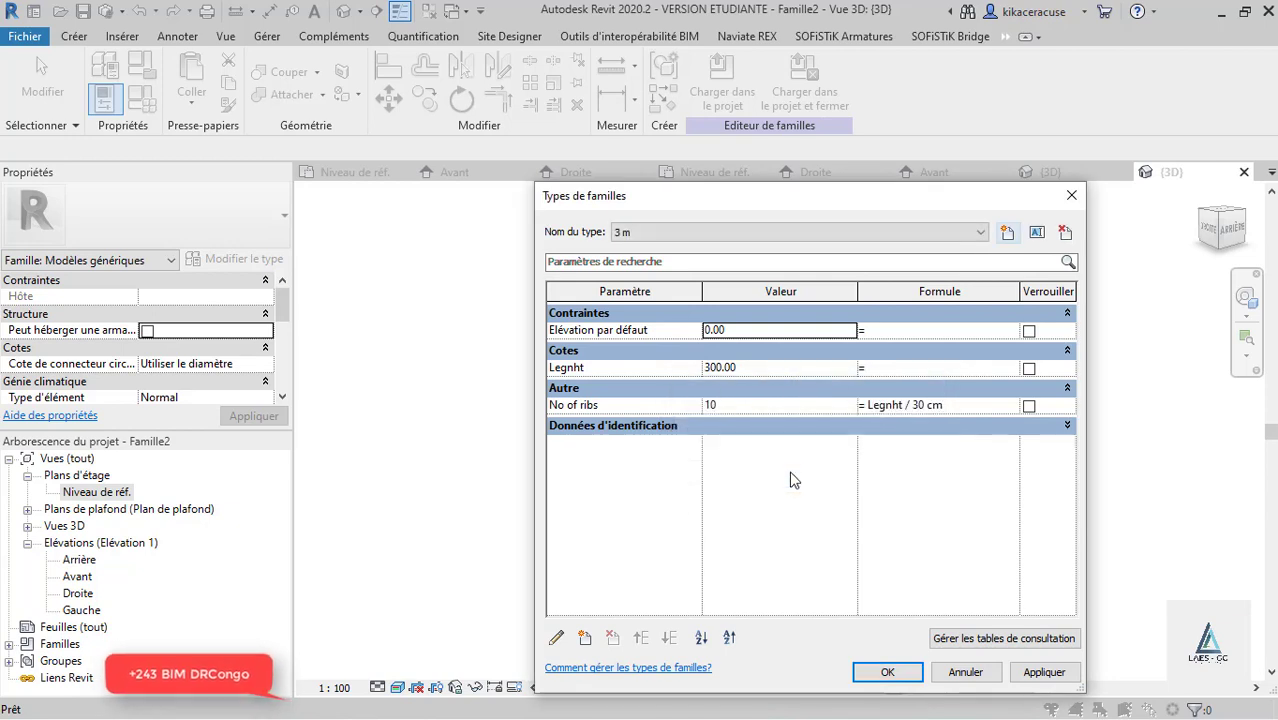
pyautogui.click(1044, 672)
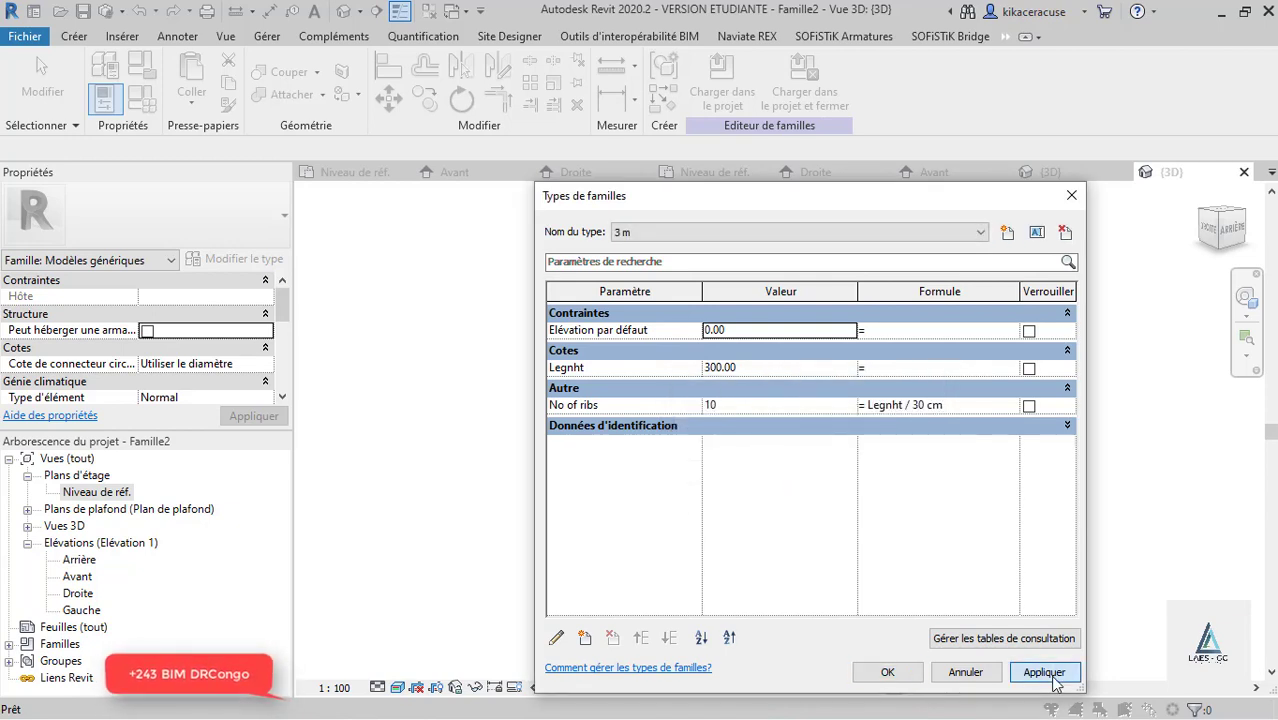
# Step: Set Legnht to 600 in the 3 m family type and apply it to the container
pyautogui.click(769, 371)
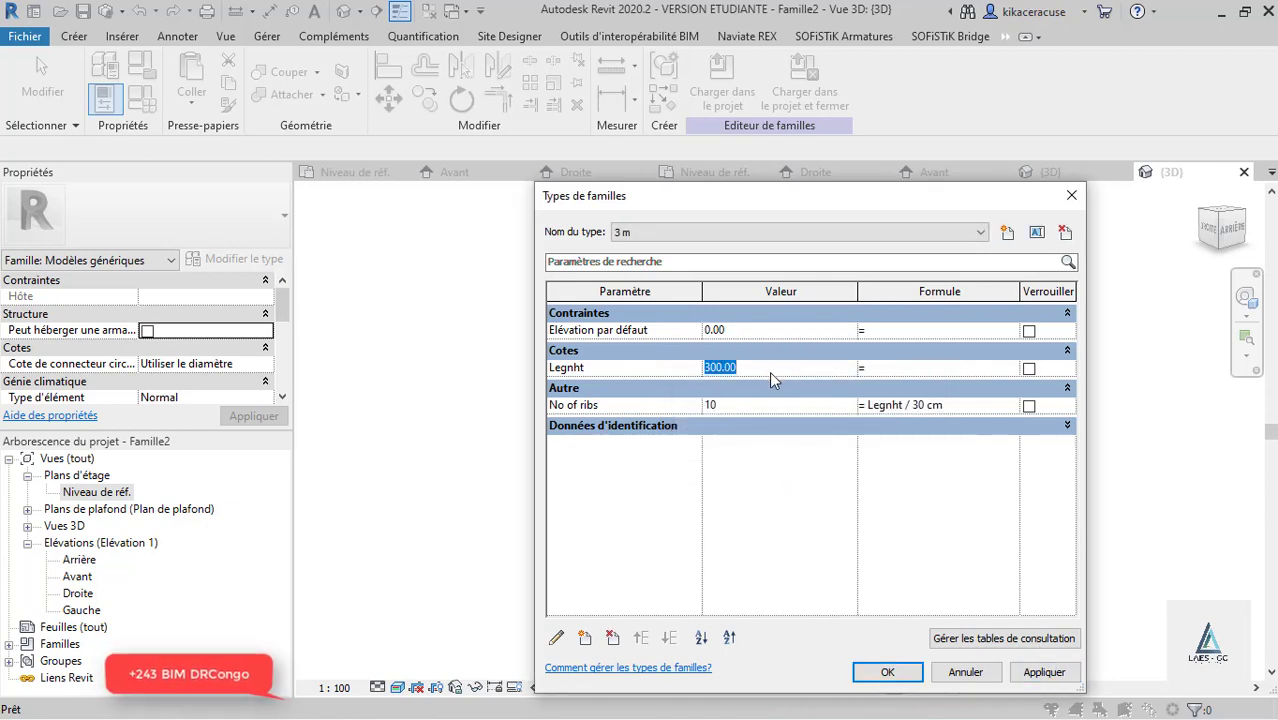
pyautogui.write('-à6')
pyautogui.press('BackSpace')
pyautogui.press('BackSpace')
pyautogui.write('600')
pyautogui.moveTo(769, 371); pyautogui.dragTo(551, 350)
pyautogui.write('6')
pyautogui.click(735, 463)
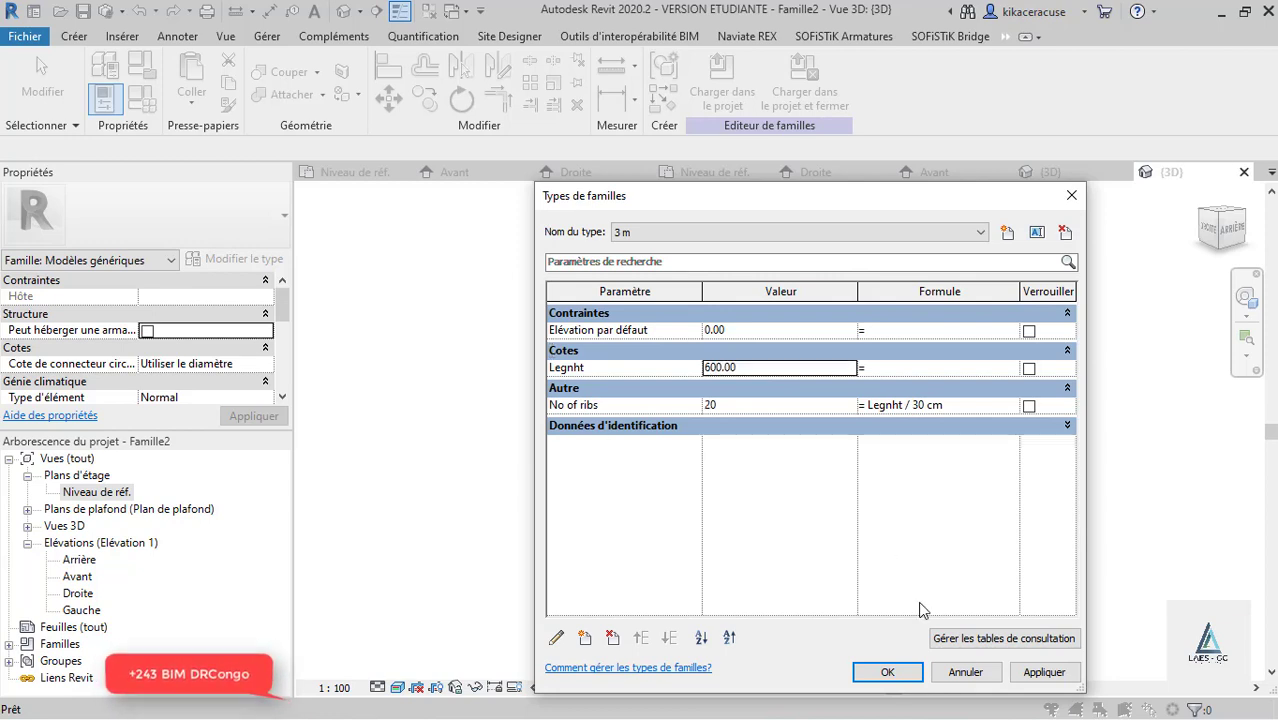
pyautogui.click(1056, 676)
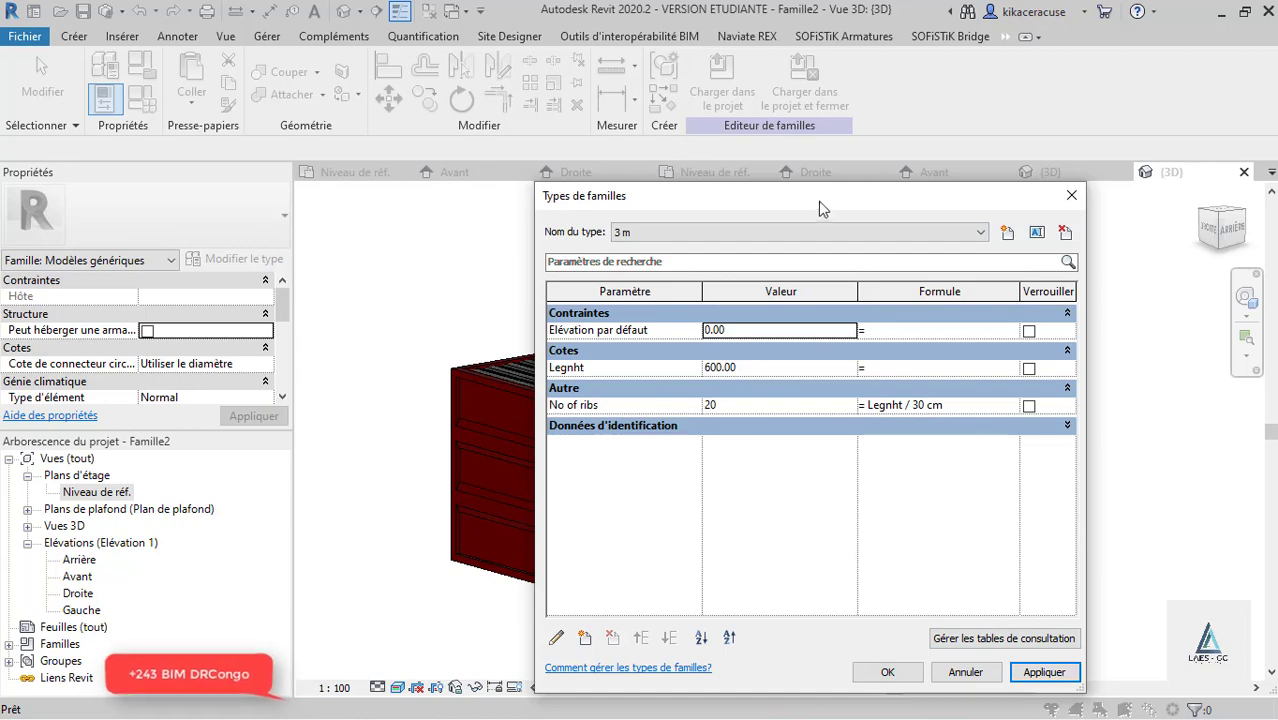
# Step: Create a new family type named 6 m and apply it
pyautogui.moveTo(826, 203); pyautogui.dragTo(203, 170)
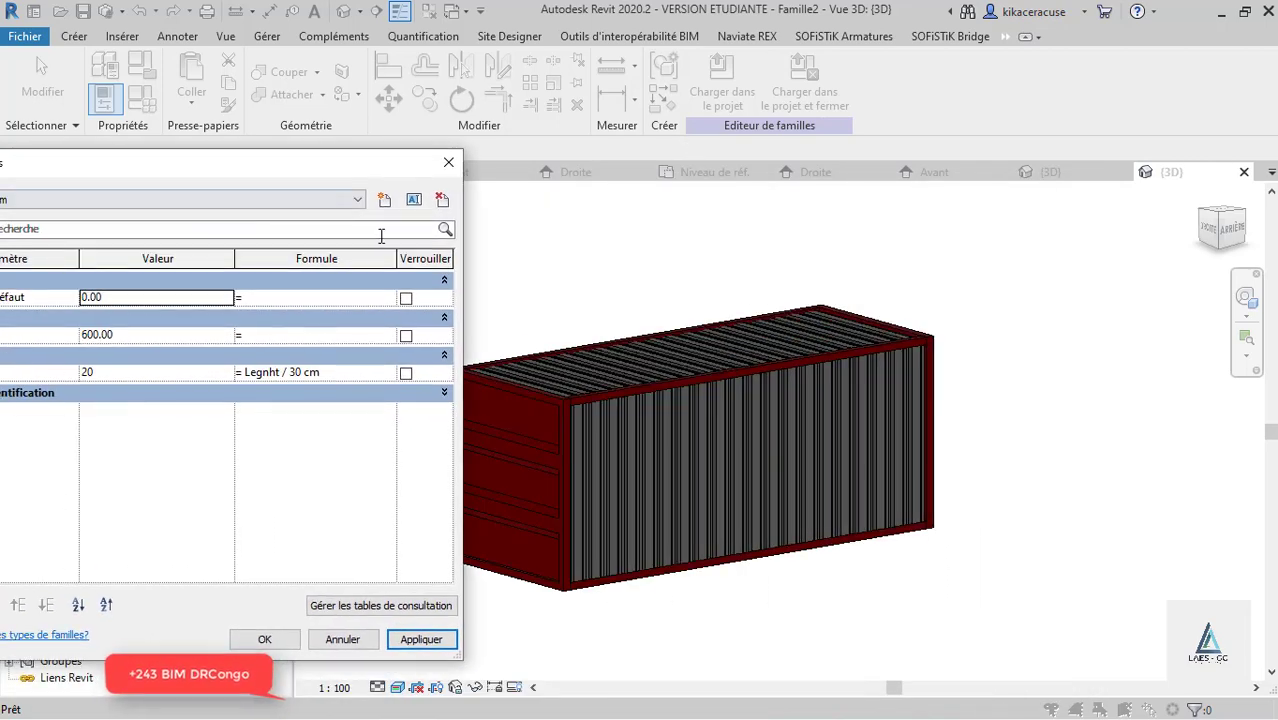
pyautogui.click(384, 199)
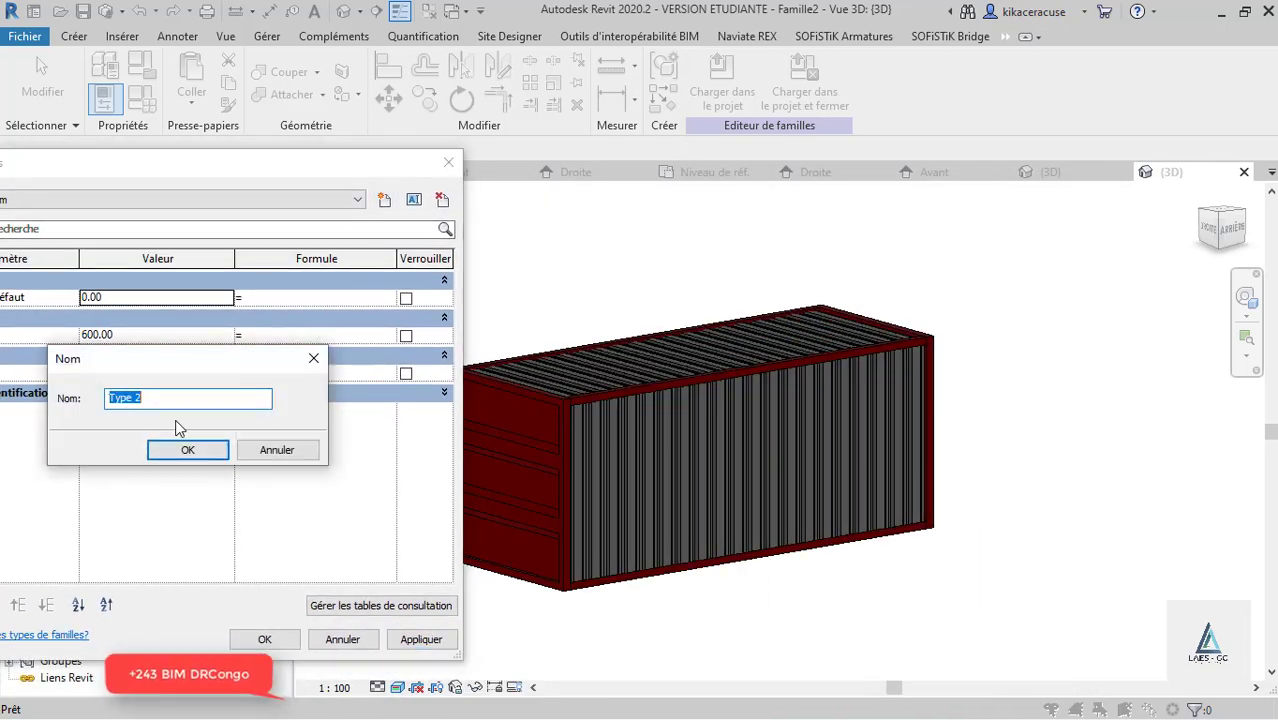
pyautogui.write('6 m')
pyautogui.click(180, 449)
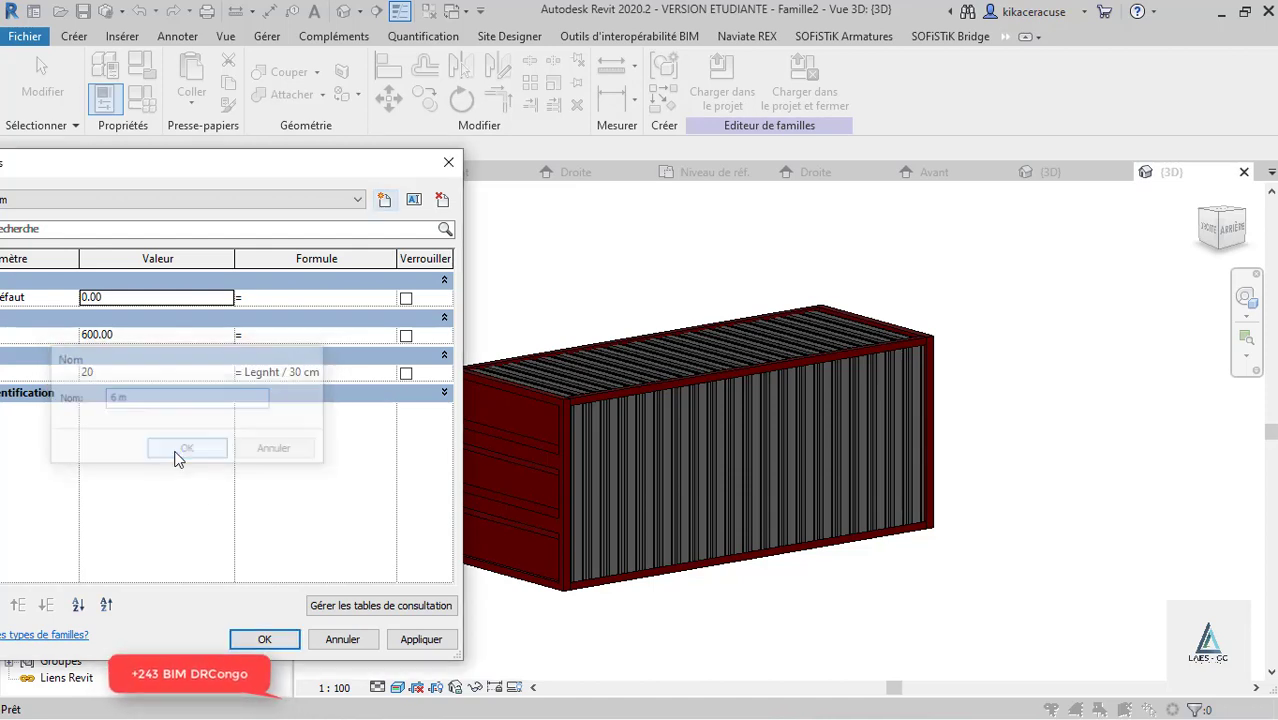
pyautogui.click(421, 639)
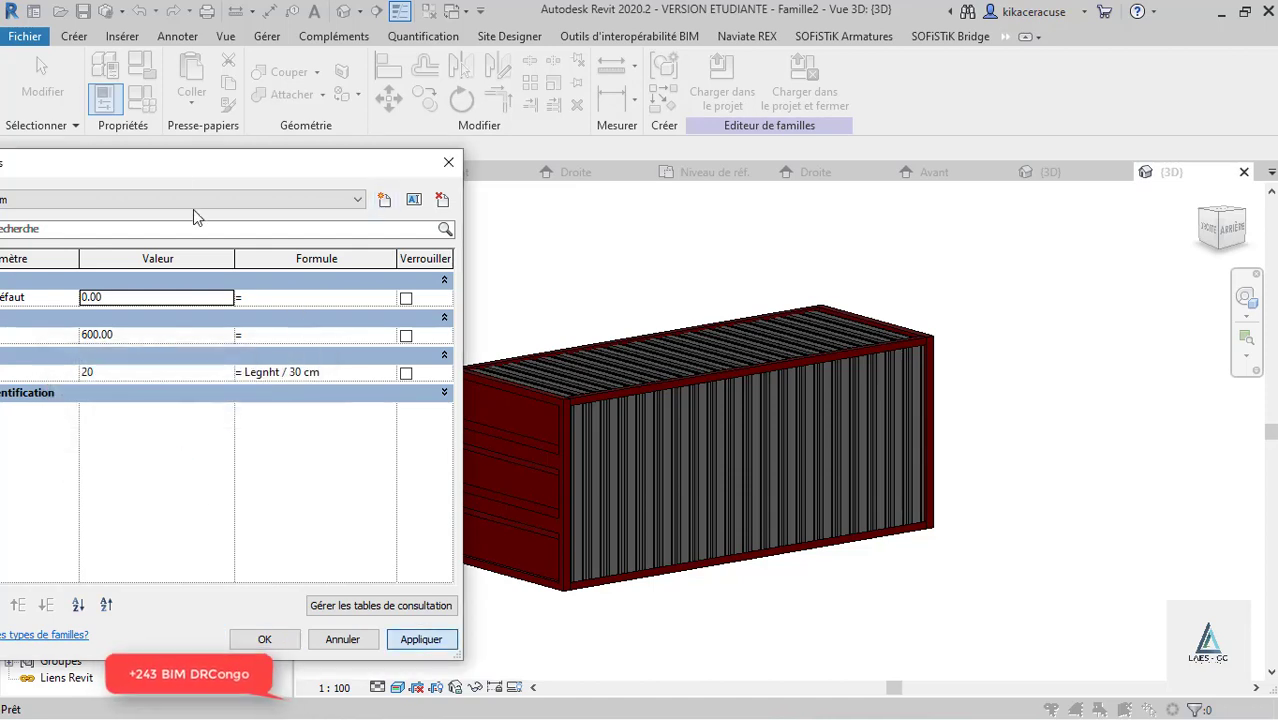
# Step: Set Legnht to 1200 in the 6 m family type and apply it
pyautogui.click(150, 336)
pyautogui.write('1200')
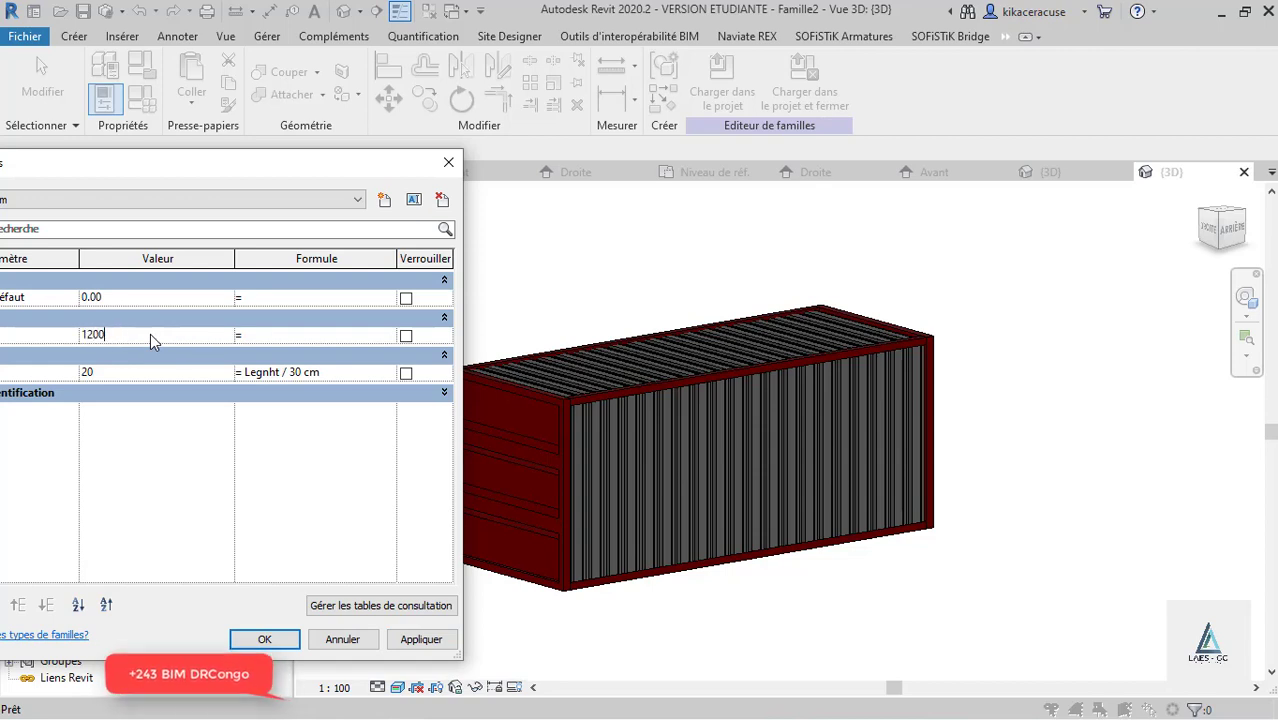
pyautogui.click(172, 430)
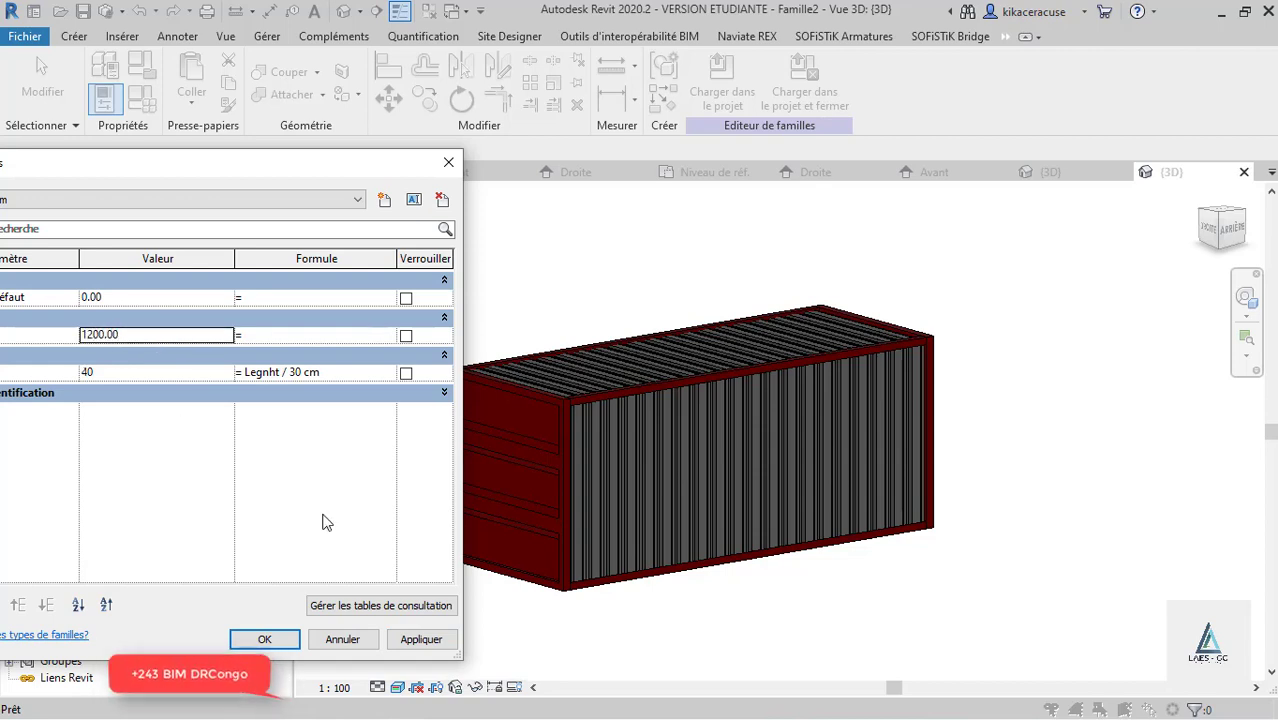
pyautogui.click(418, 639)
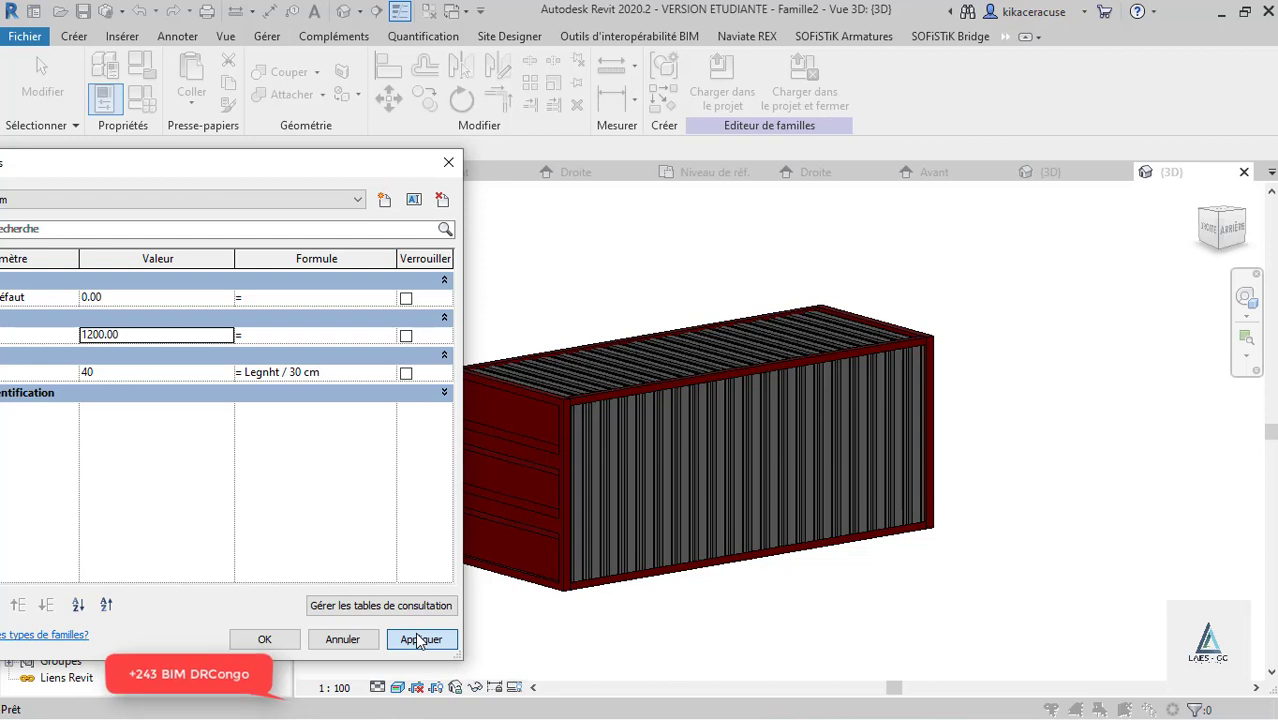
# Step: Create a new family type named 12 m, apply it and close the family types dialog
pyautogui.click(385, 201)
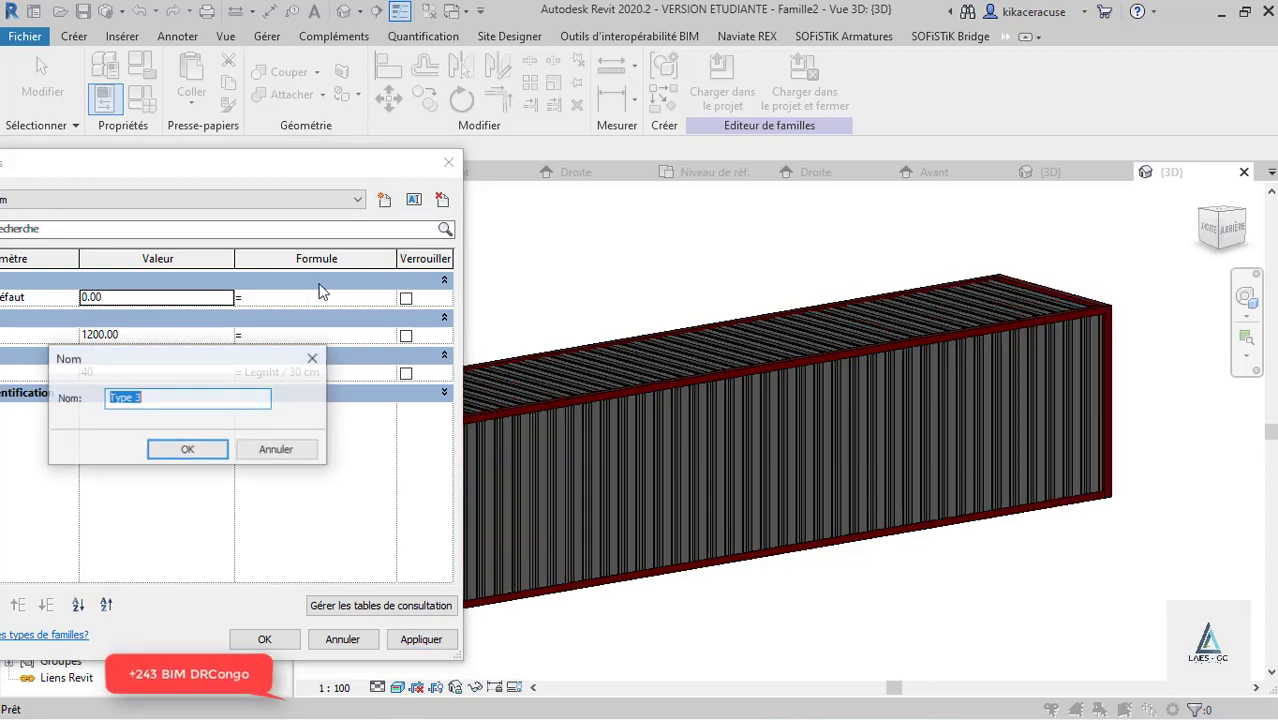
pyautogui.write('12')
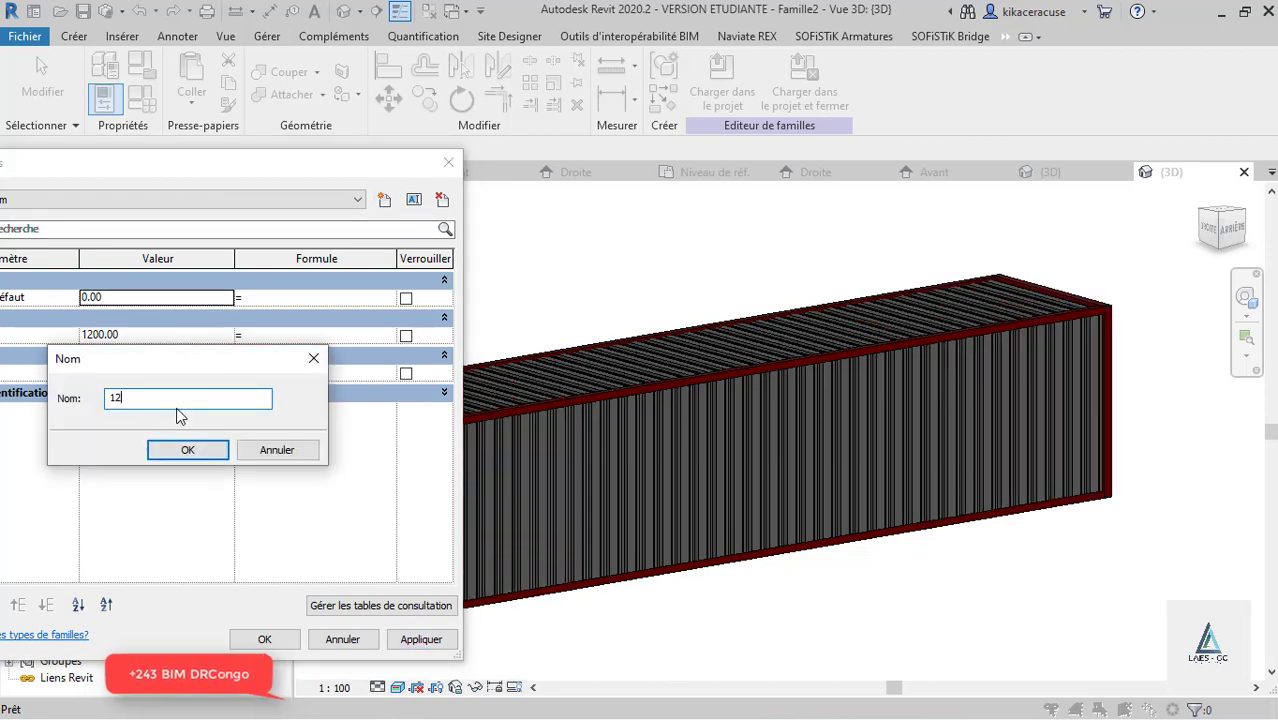
pyautogui.write(' m')
pyautogui.click(186, 450)
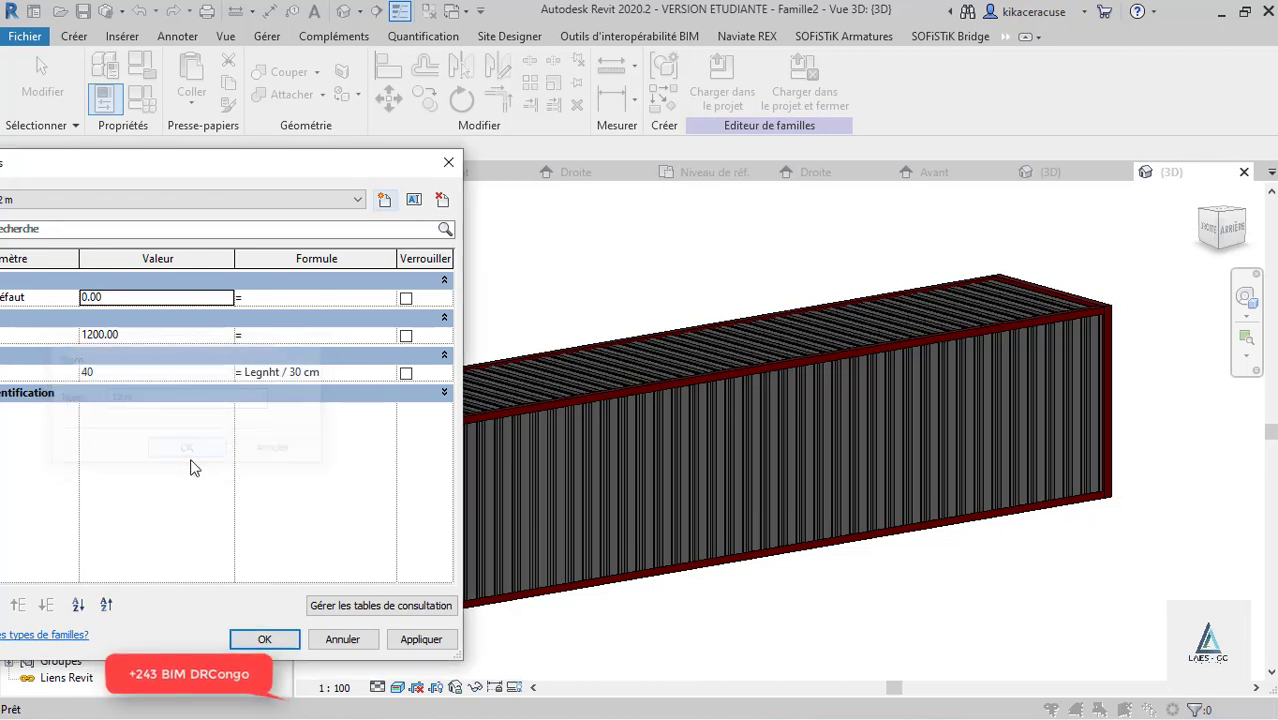
pyautogui.click(420, 640)
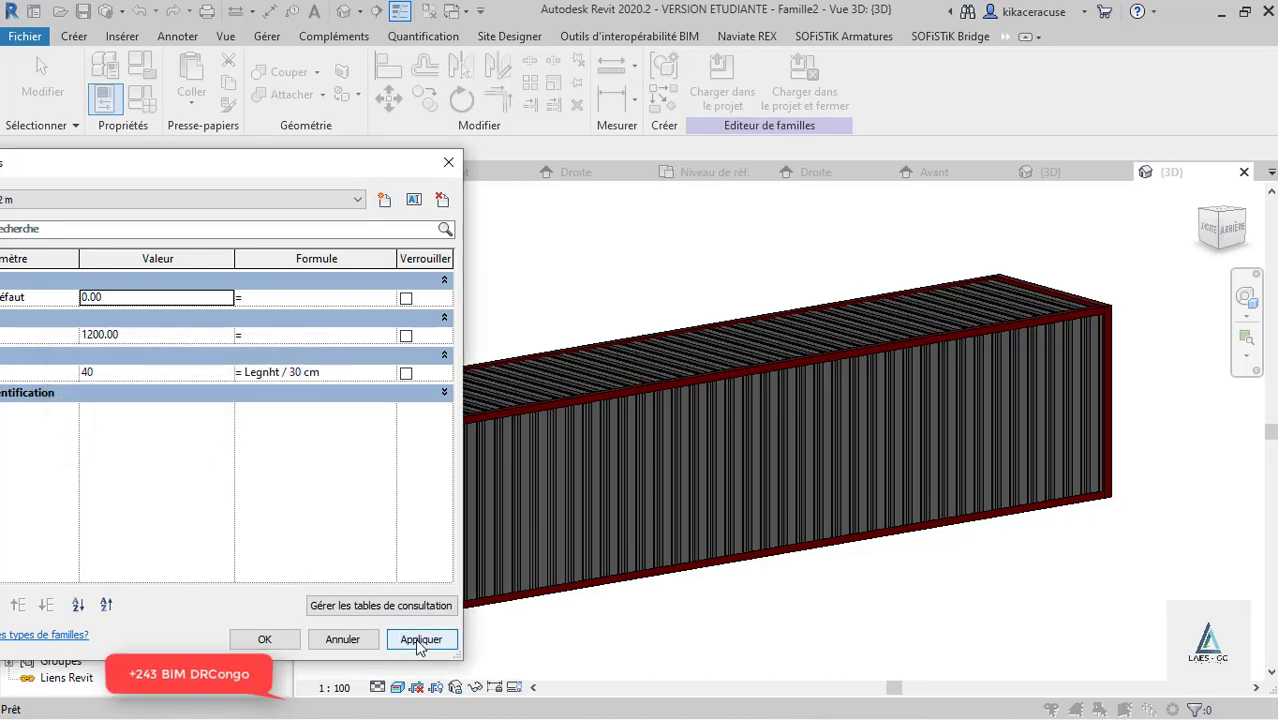
pyautogui.click(264, 639)
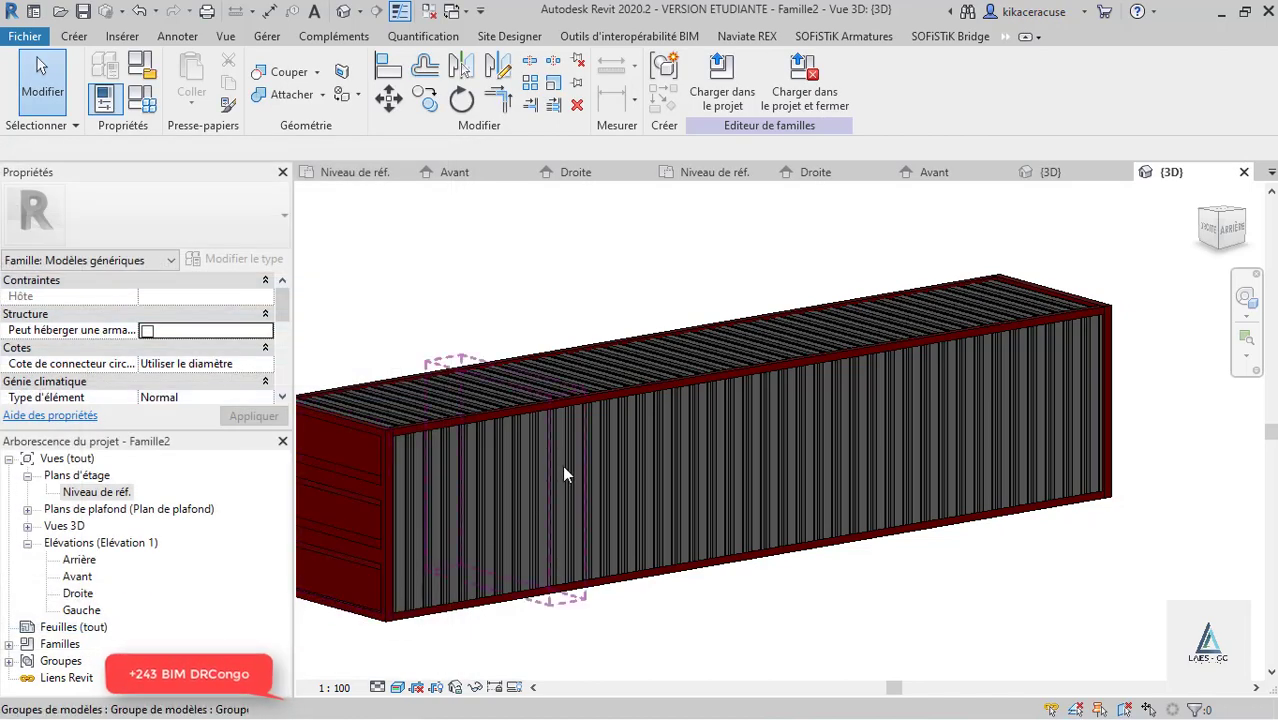
# Step: Set Legnht to 600 in the 6 m family type and apply it to the container
pyautogui.scroll(-2, 704, 452)
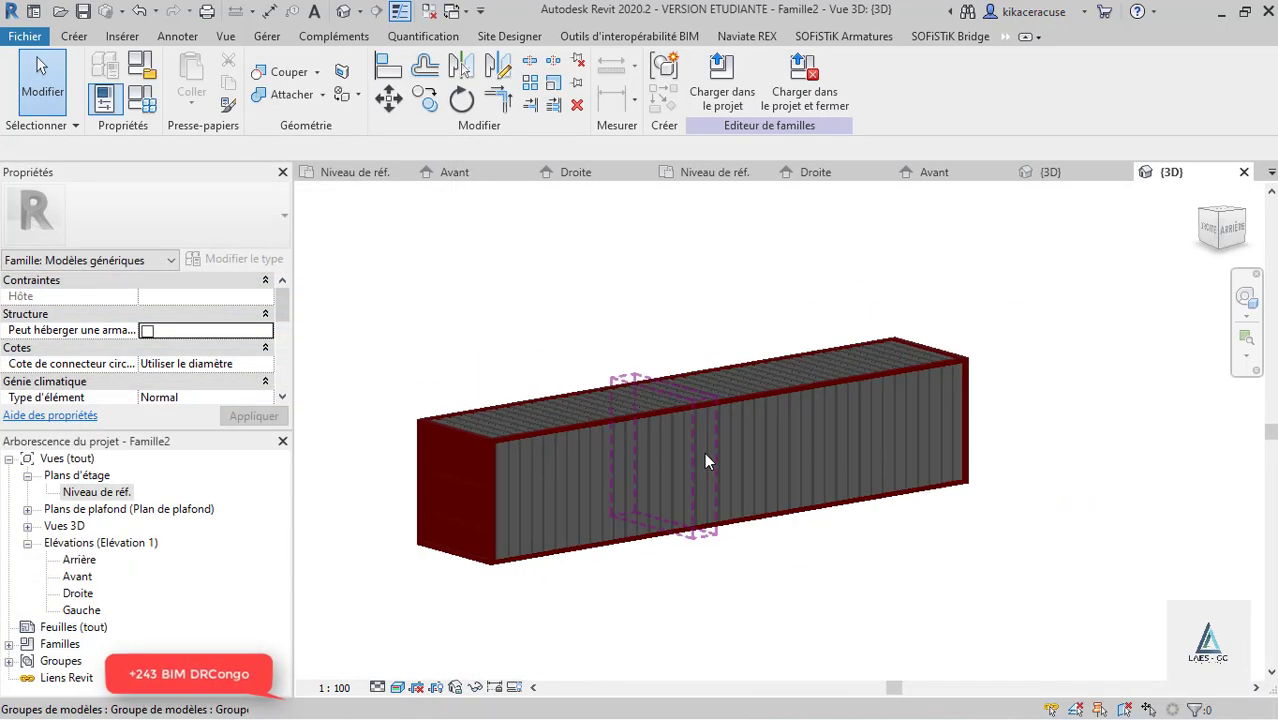
pyautogui.click(141, 97)
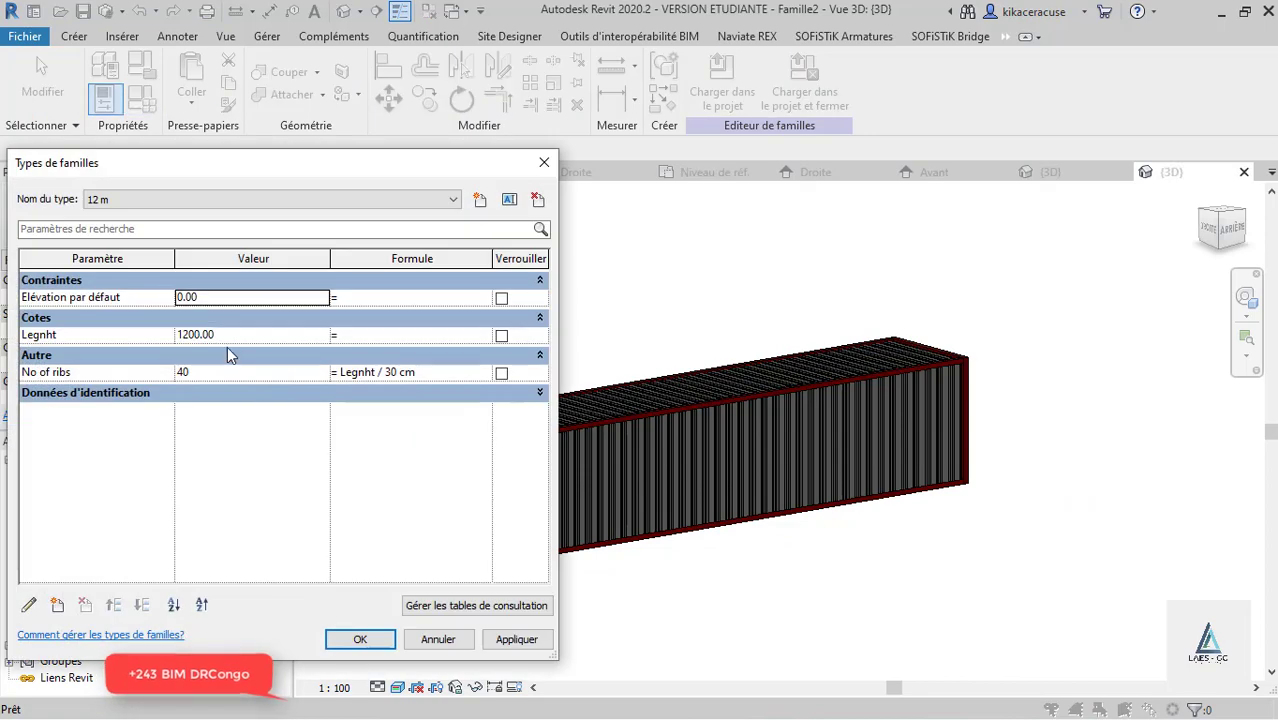
pyautogui.click(297, 201)
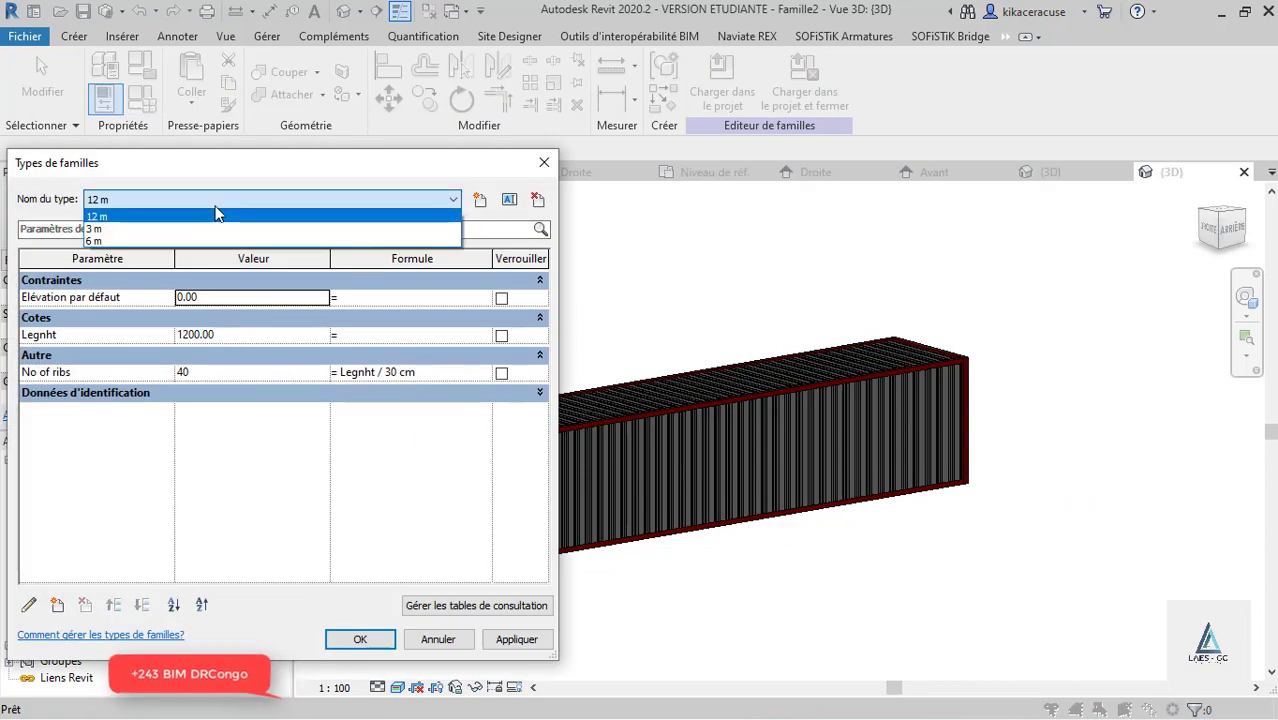
pyautogui.click(128, 246)
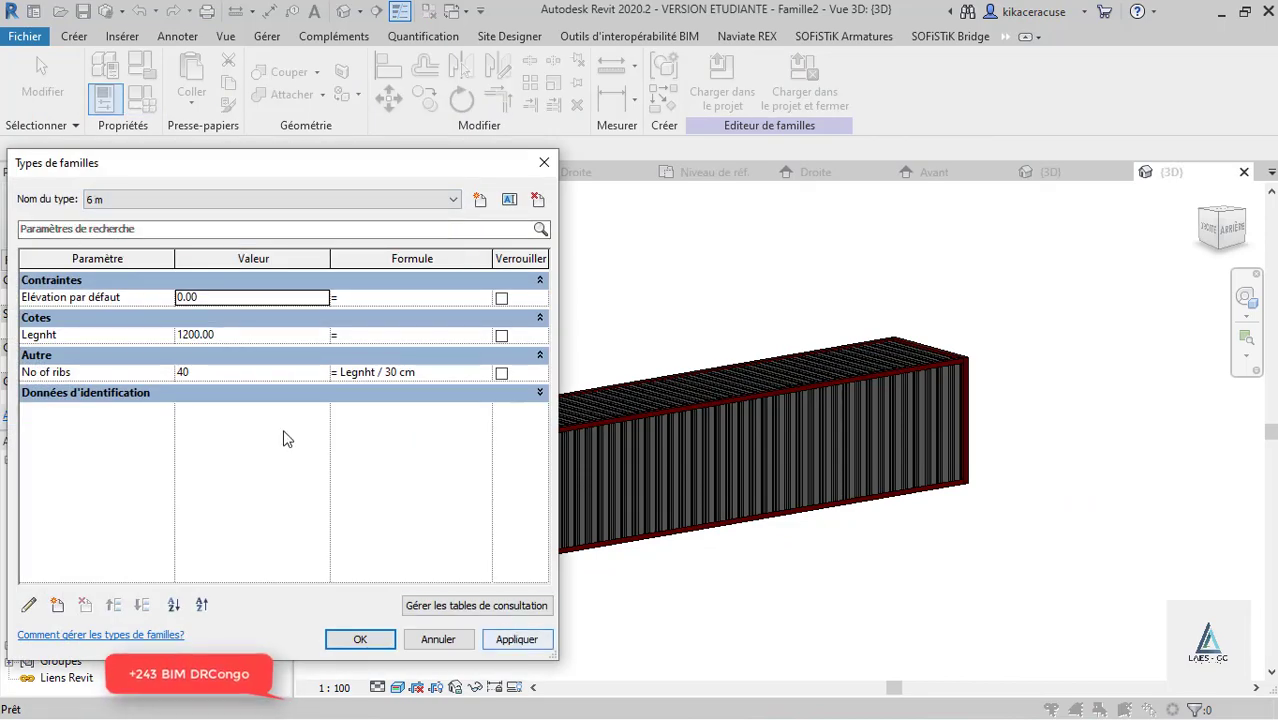
pyautogui.click(240, 334)
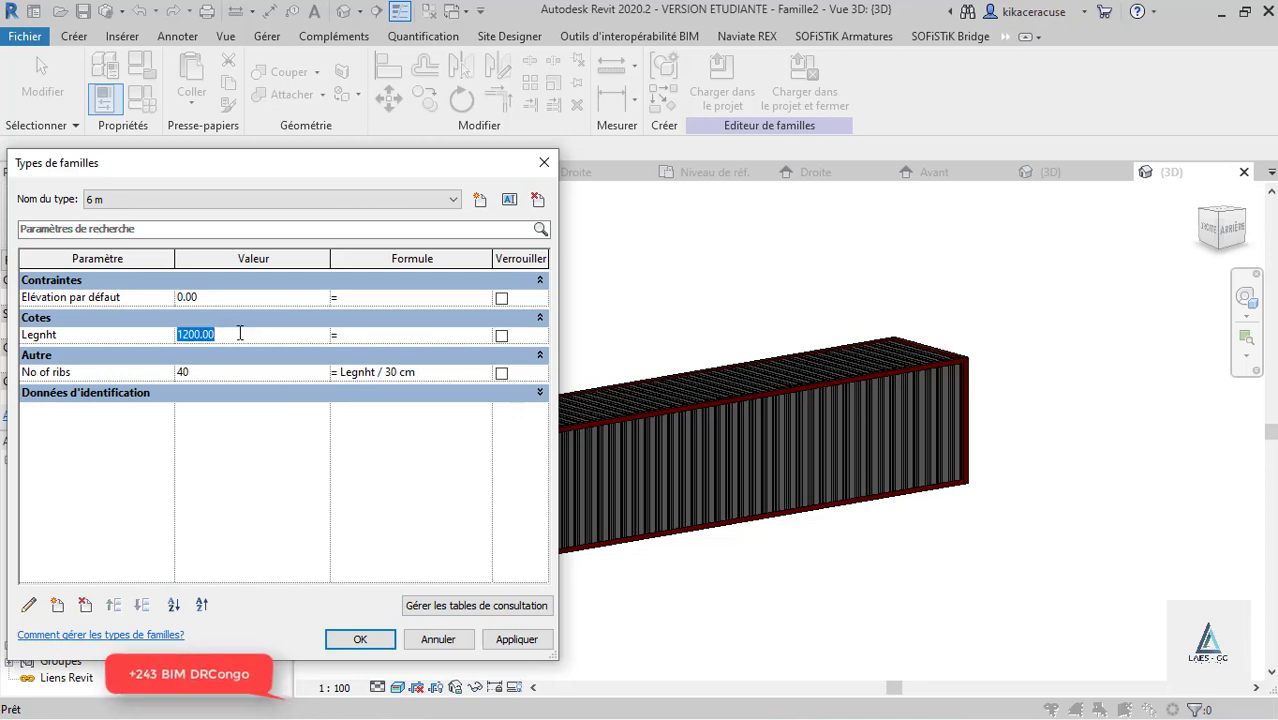
pyautogui.write('600')
pyautogui.click(288, 392)
pyautogui.click(516, 640)
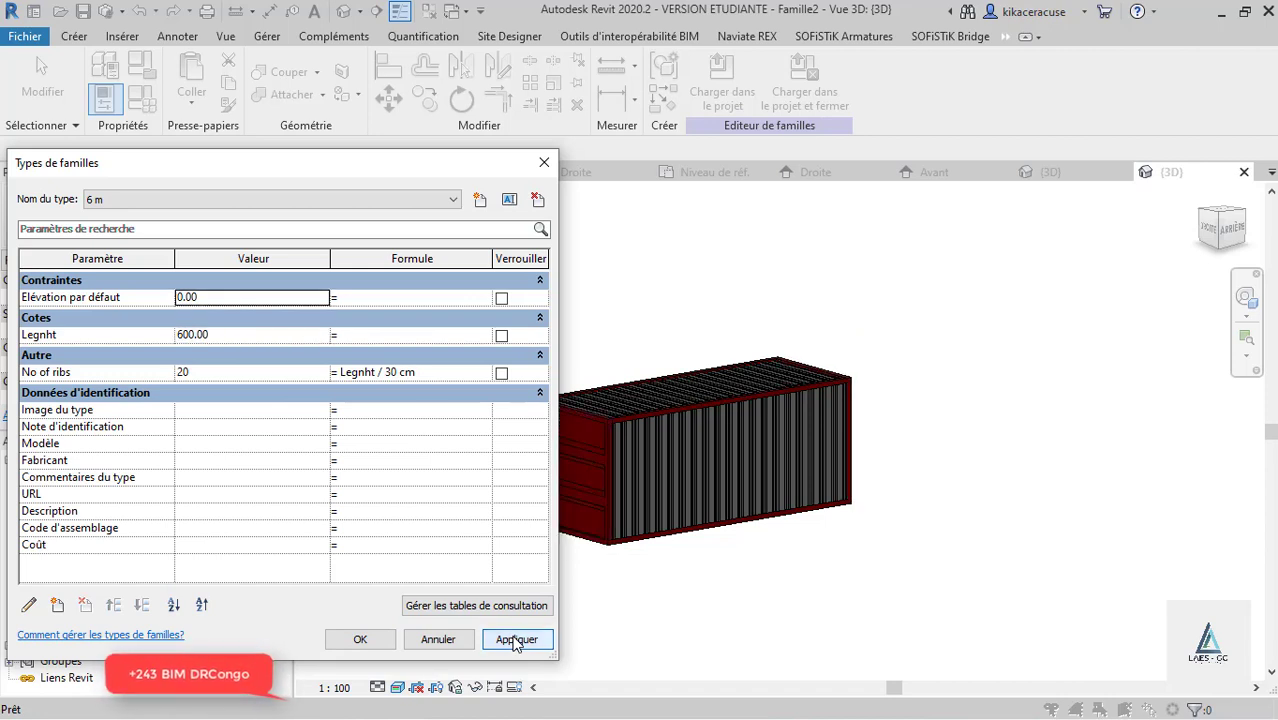
# Step: Set Legnht to 300 in the 3 m family type and apply it
pyautogui.click(163, 199)
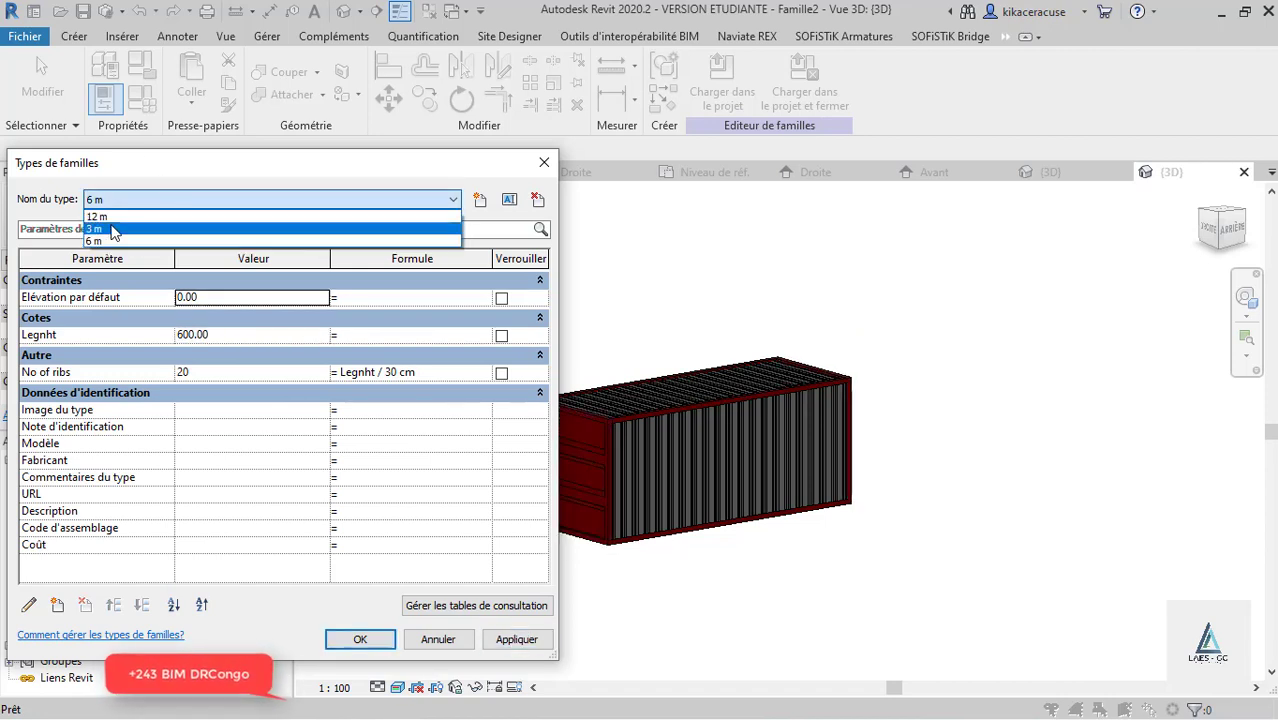
pyautogui.click(128, 229)
pyautogui.click(233, 340)
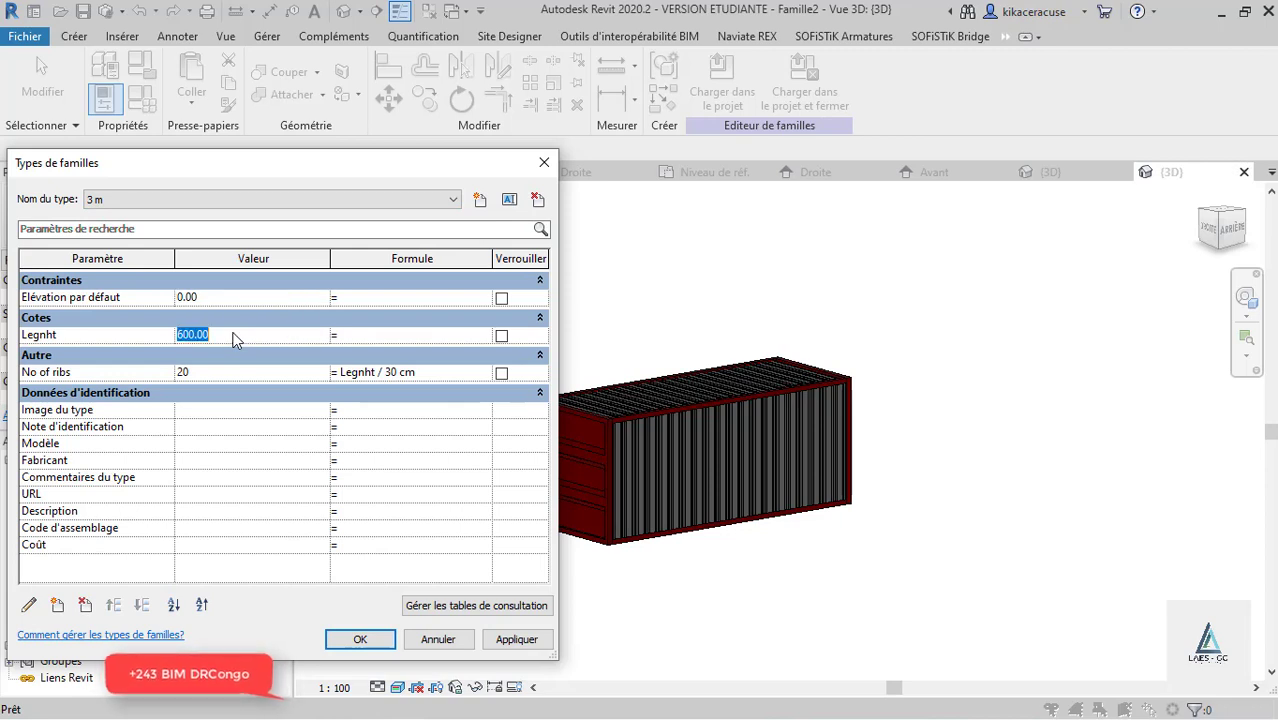
pyautogui.write('300')
pyautogui.click(516, 640)
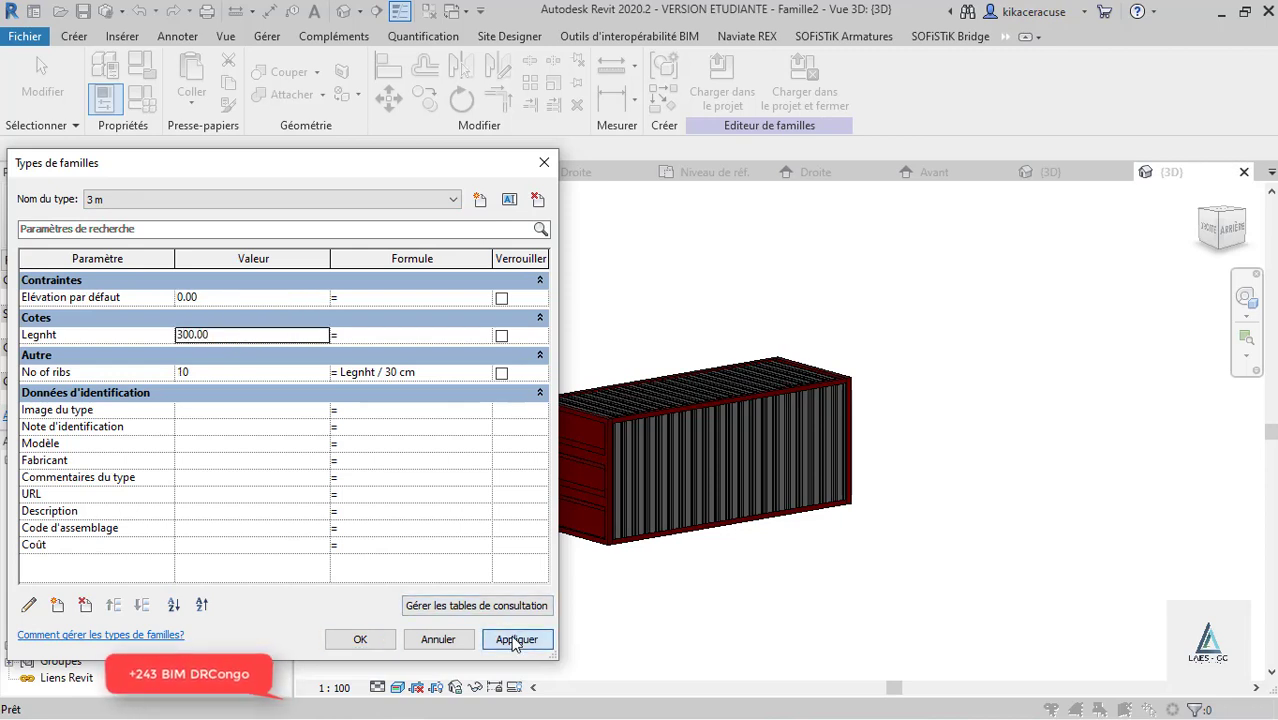
# Step: Test the 6 m and 12 m family types by applying each in turn, and close the family types dialog with 12 m active
pyautogui.click(145, 203)
pyautogui.click(110, 230)
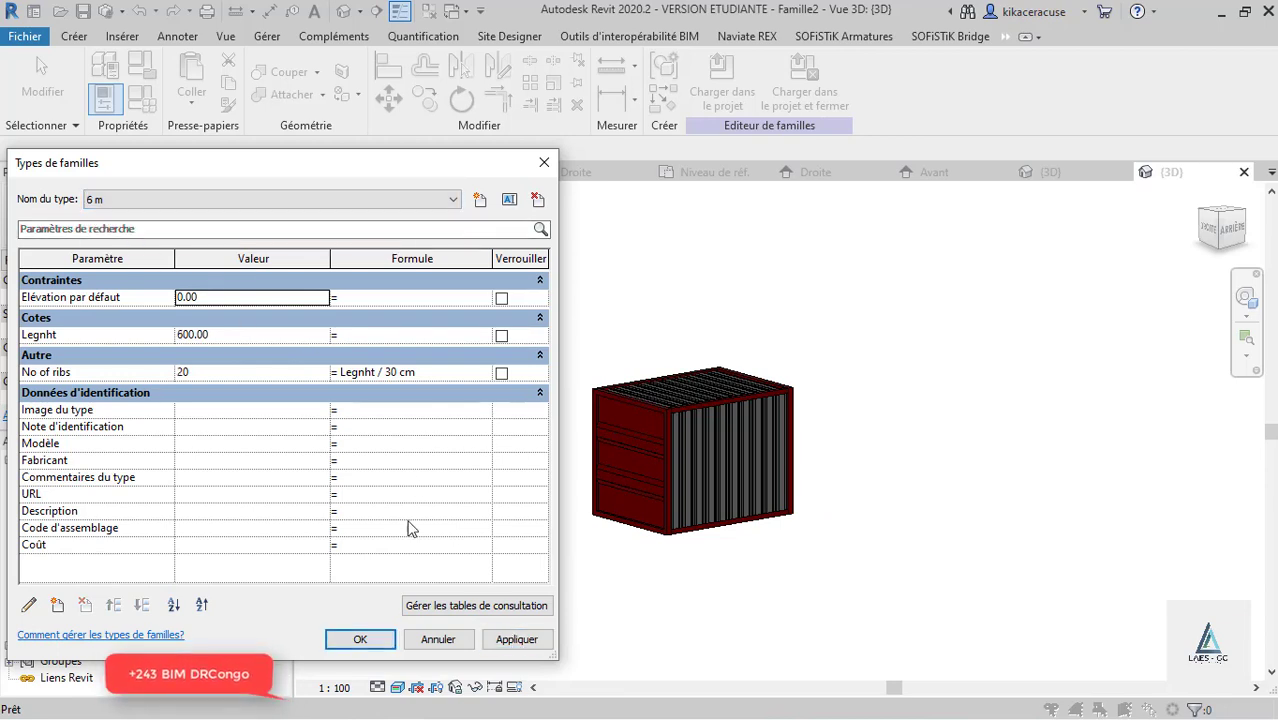
pyautogui.click(516, 641)
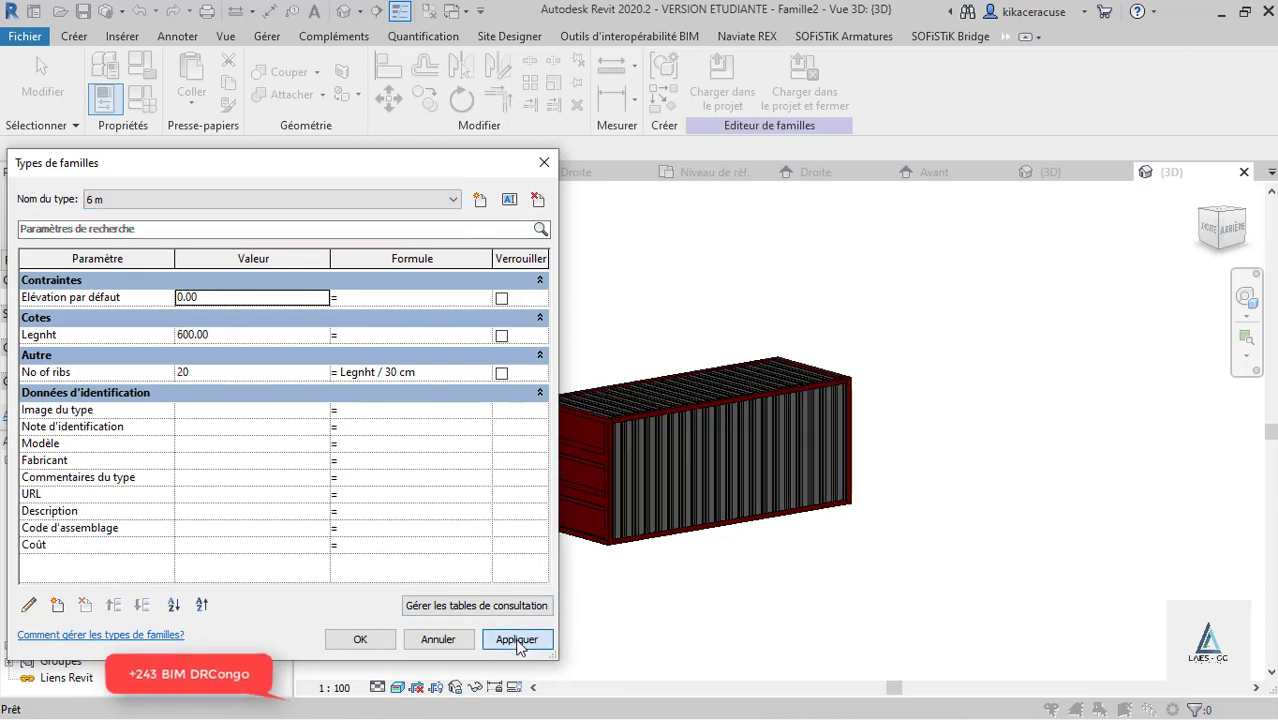
pyautogui.click(165, 205)
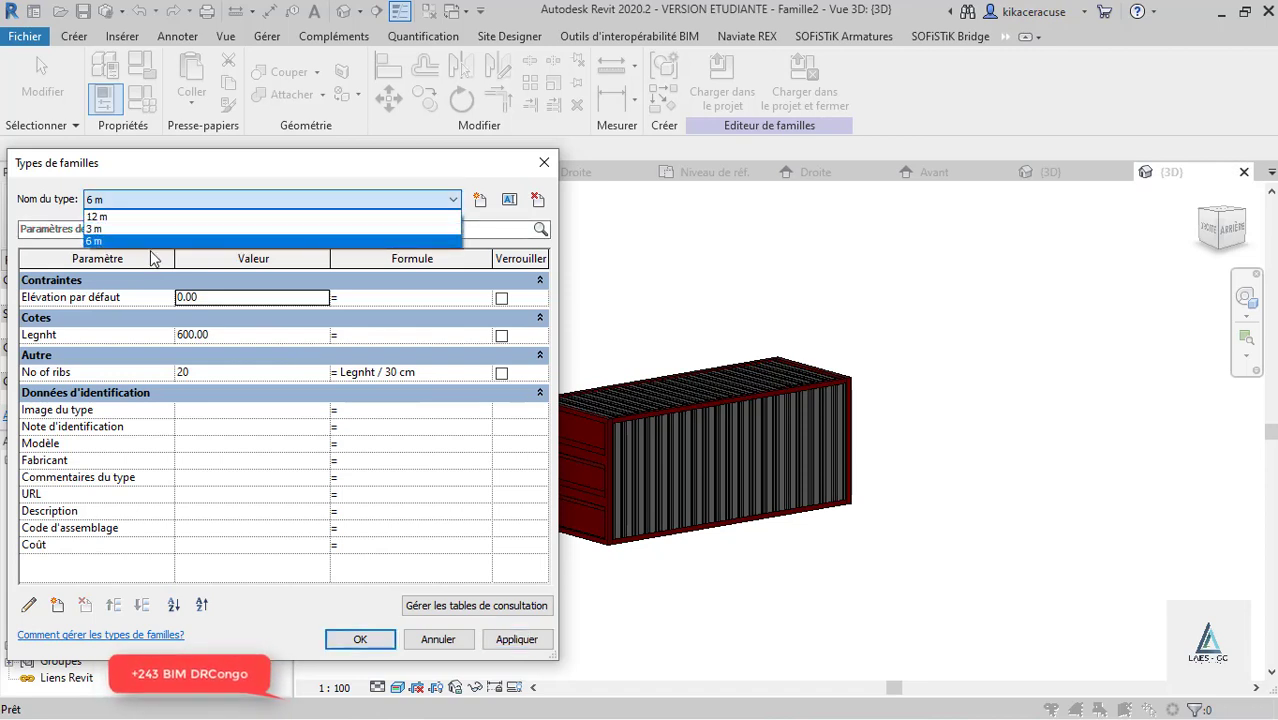
pyautogui.click(110, 216)
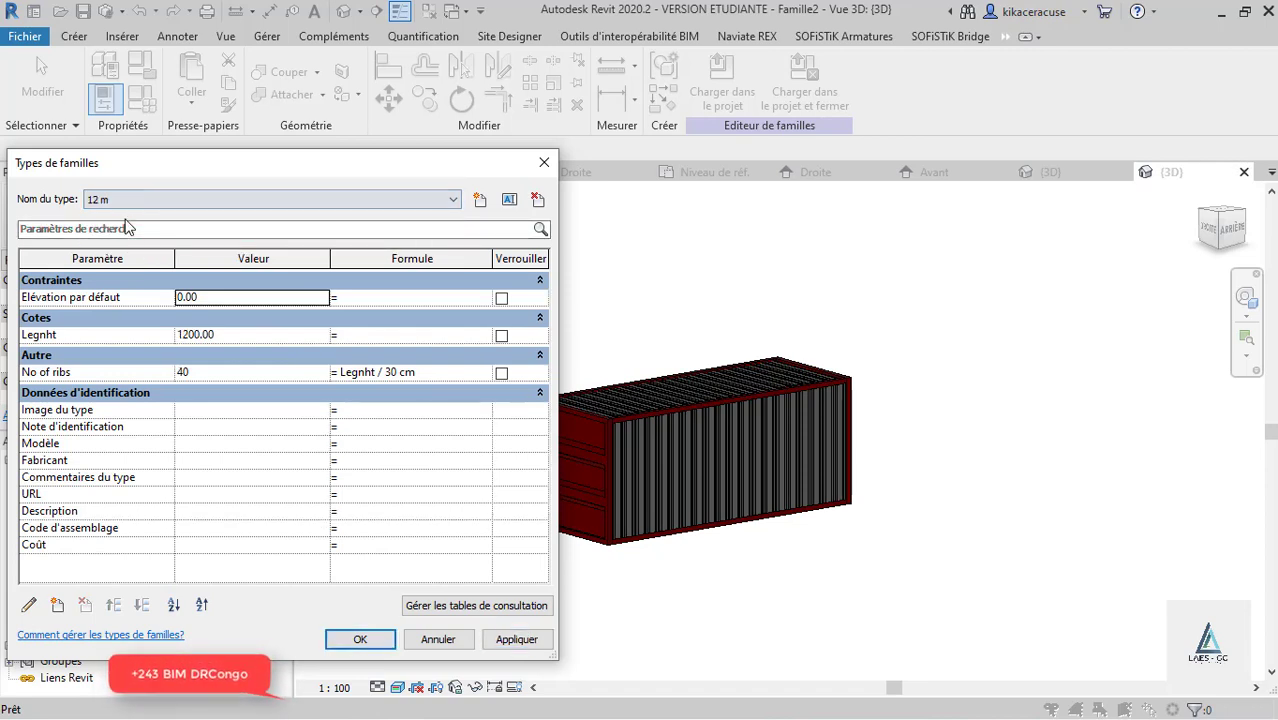
pyautogui.click(516, 640)
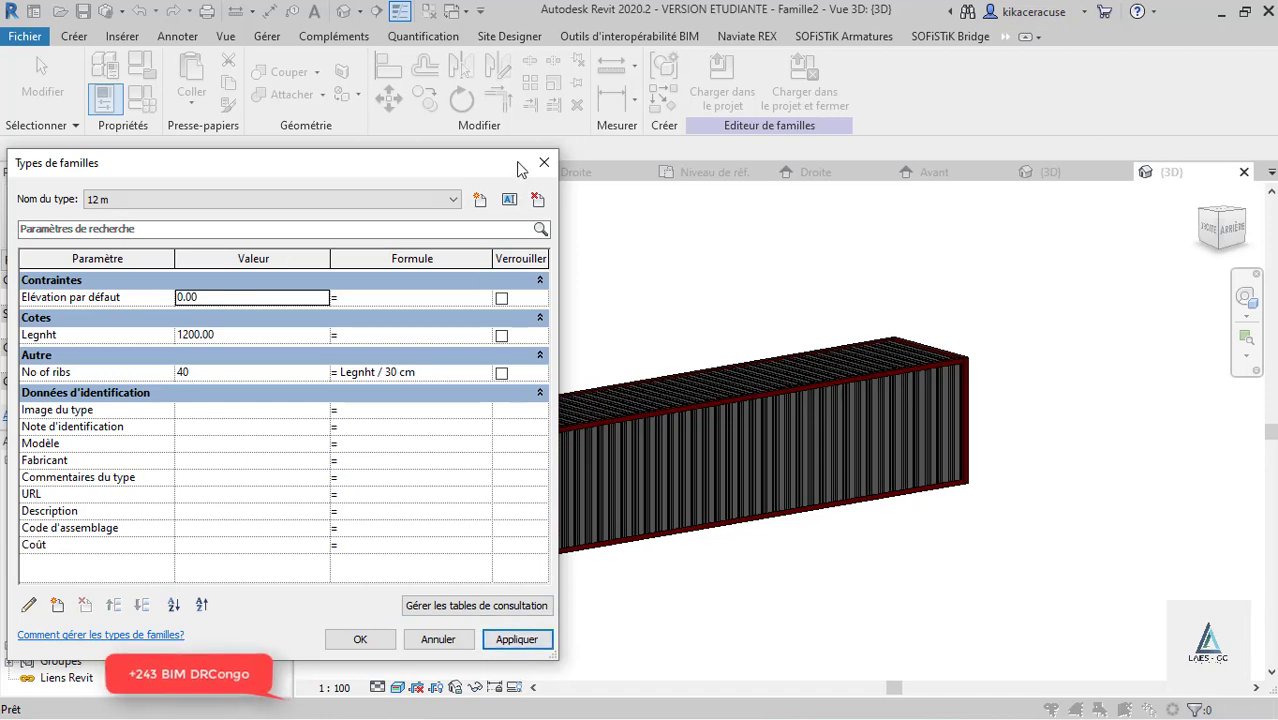
pyautogui.click(365, 639)
# Step: Examine the 12 m container in 3D from several sides, checking the side and roof ribs and both end frames
pyautogui.keyDown('shift'); pyautogui.moveTo(742, 362); pyautogui.dragTo(593, 410, button='middle'); pyautogui.keyUp('shift')
pyautogui.scroll(3, 591, 404)
pyautogui.scroll(3, 673, 376)
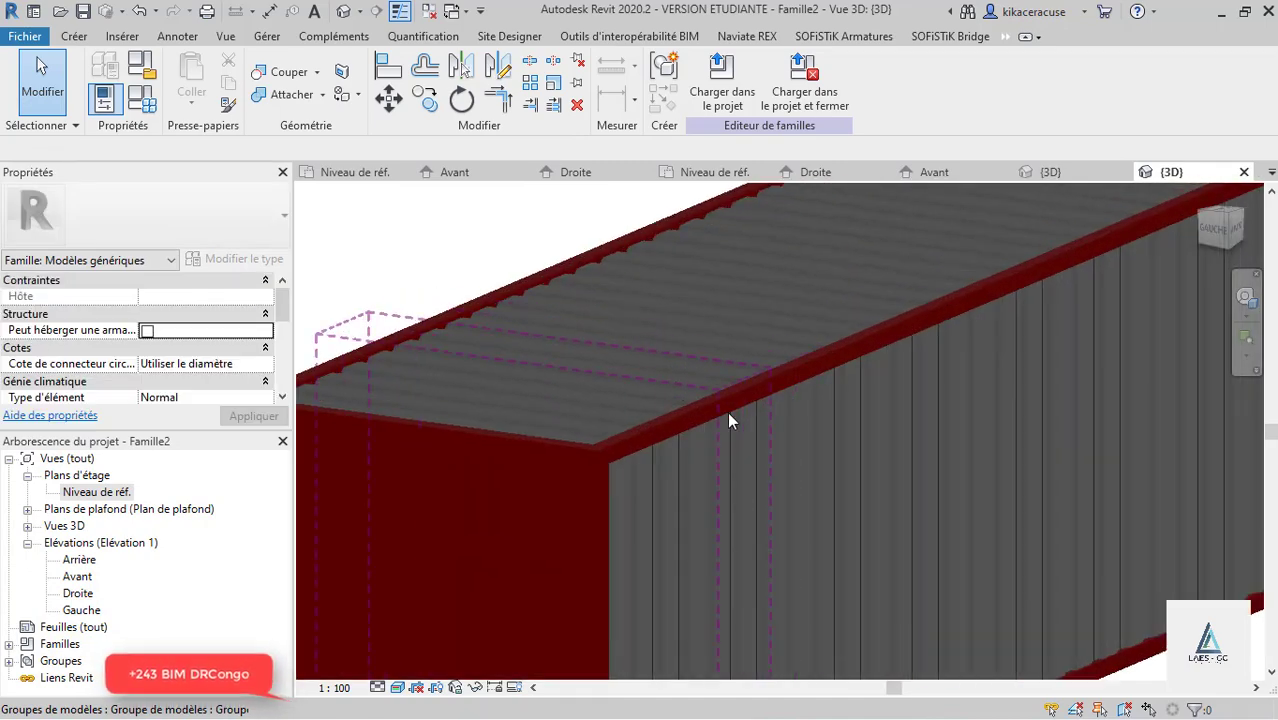
pyautogui.scroll(3, 727, 411)
pyautogui.scroll(-3, 581, 276)
pyautogui.keyDown('shift'); pyautogui.moveTo(966, 404); pyautogui.dragTo(590, 352, button='middle'); pyautogui.keyUp('shift')
pyautogui.scroll(-4, 490, 341)
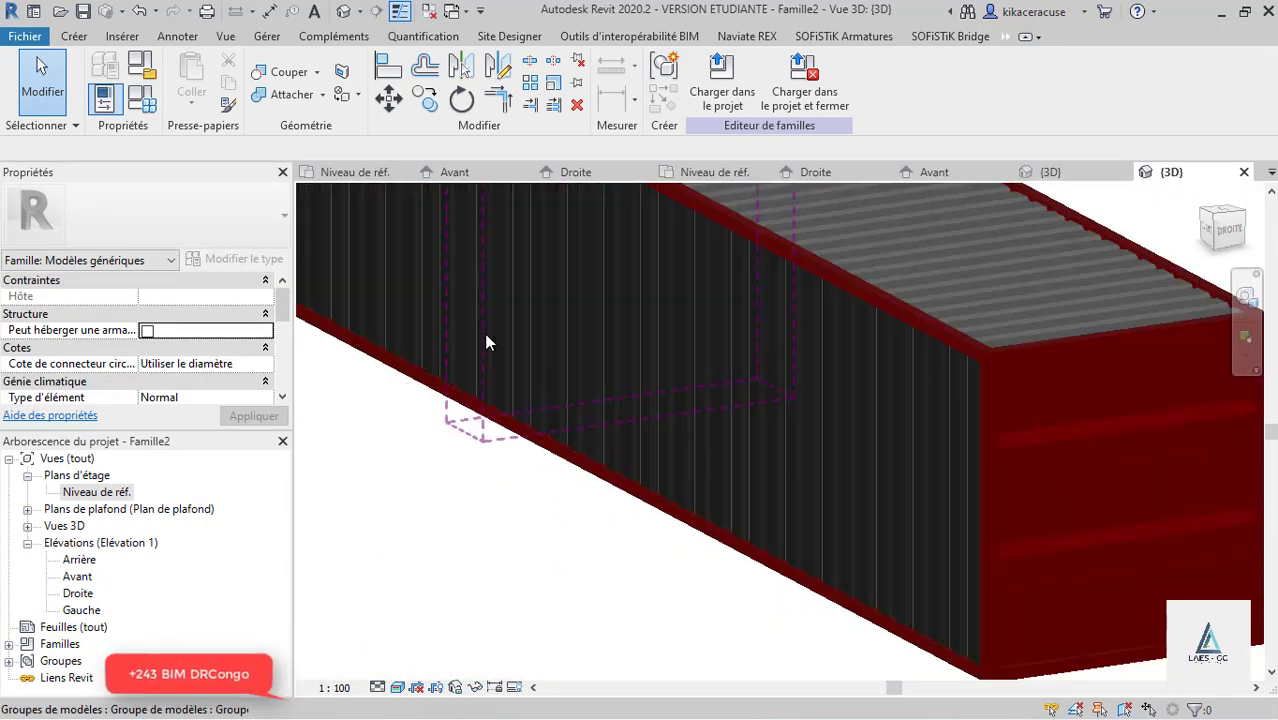
pyautogui.keyDown('shift'); pyautogui.moveTo(897, 372); pyautogui.dragTo(713, 360, button='middle'); pyautogui.keyUp('shift')
pyautogui.scroll(5, 930, 194)
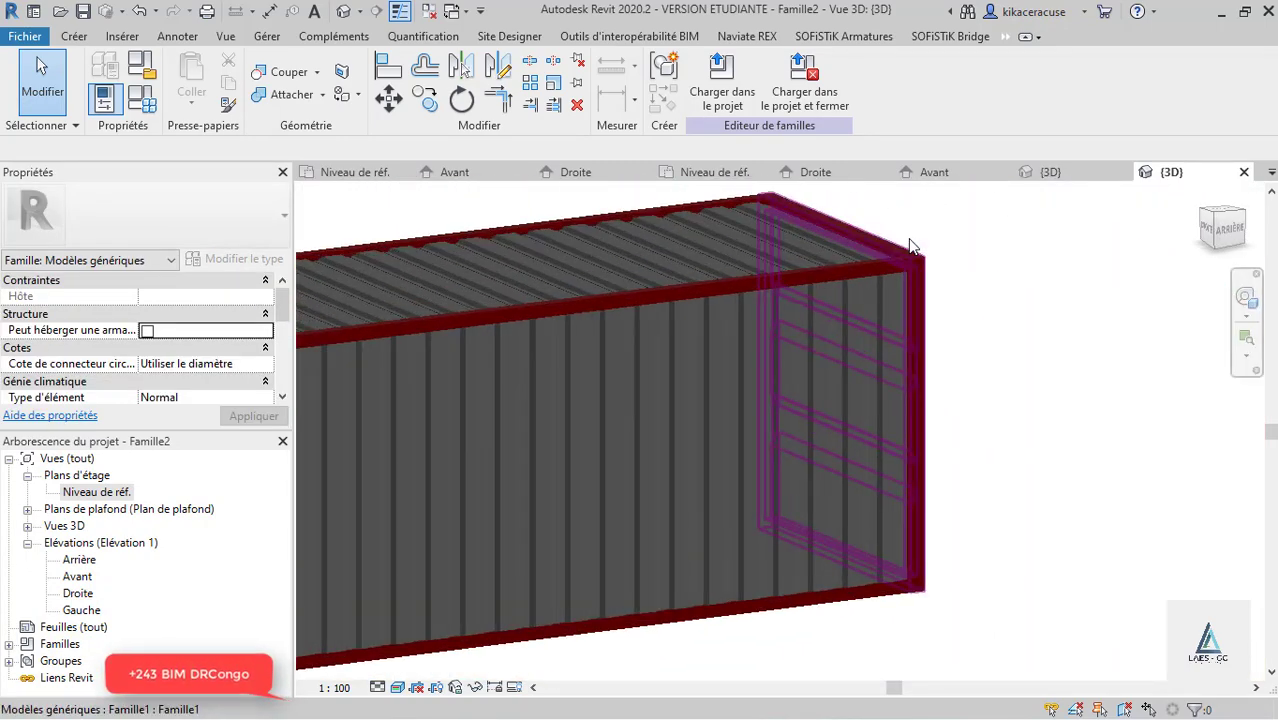
pyautogui.scroll(-2, 910, 260)
pyautogui.click(913, 281)
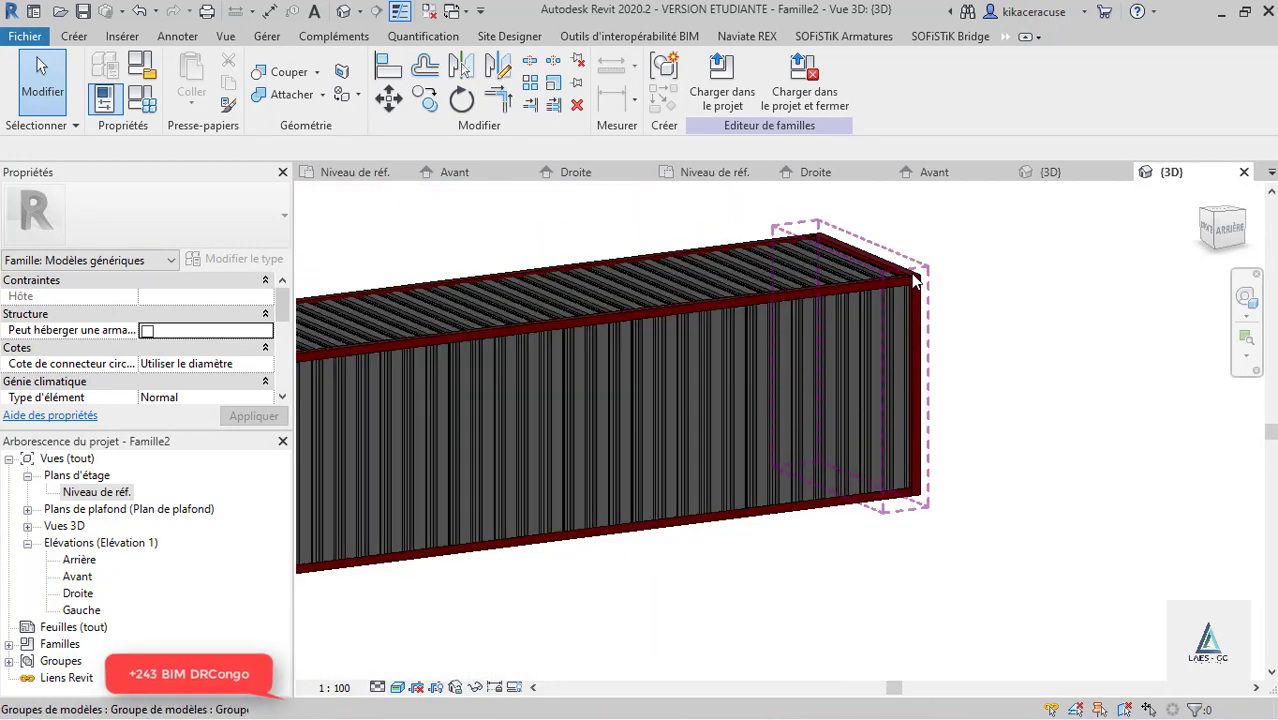